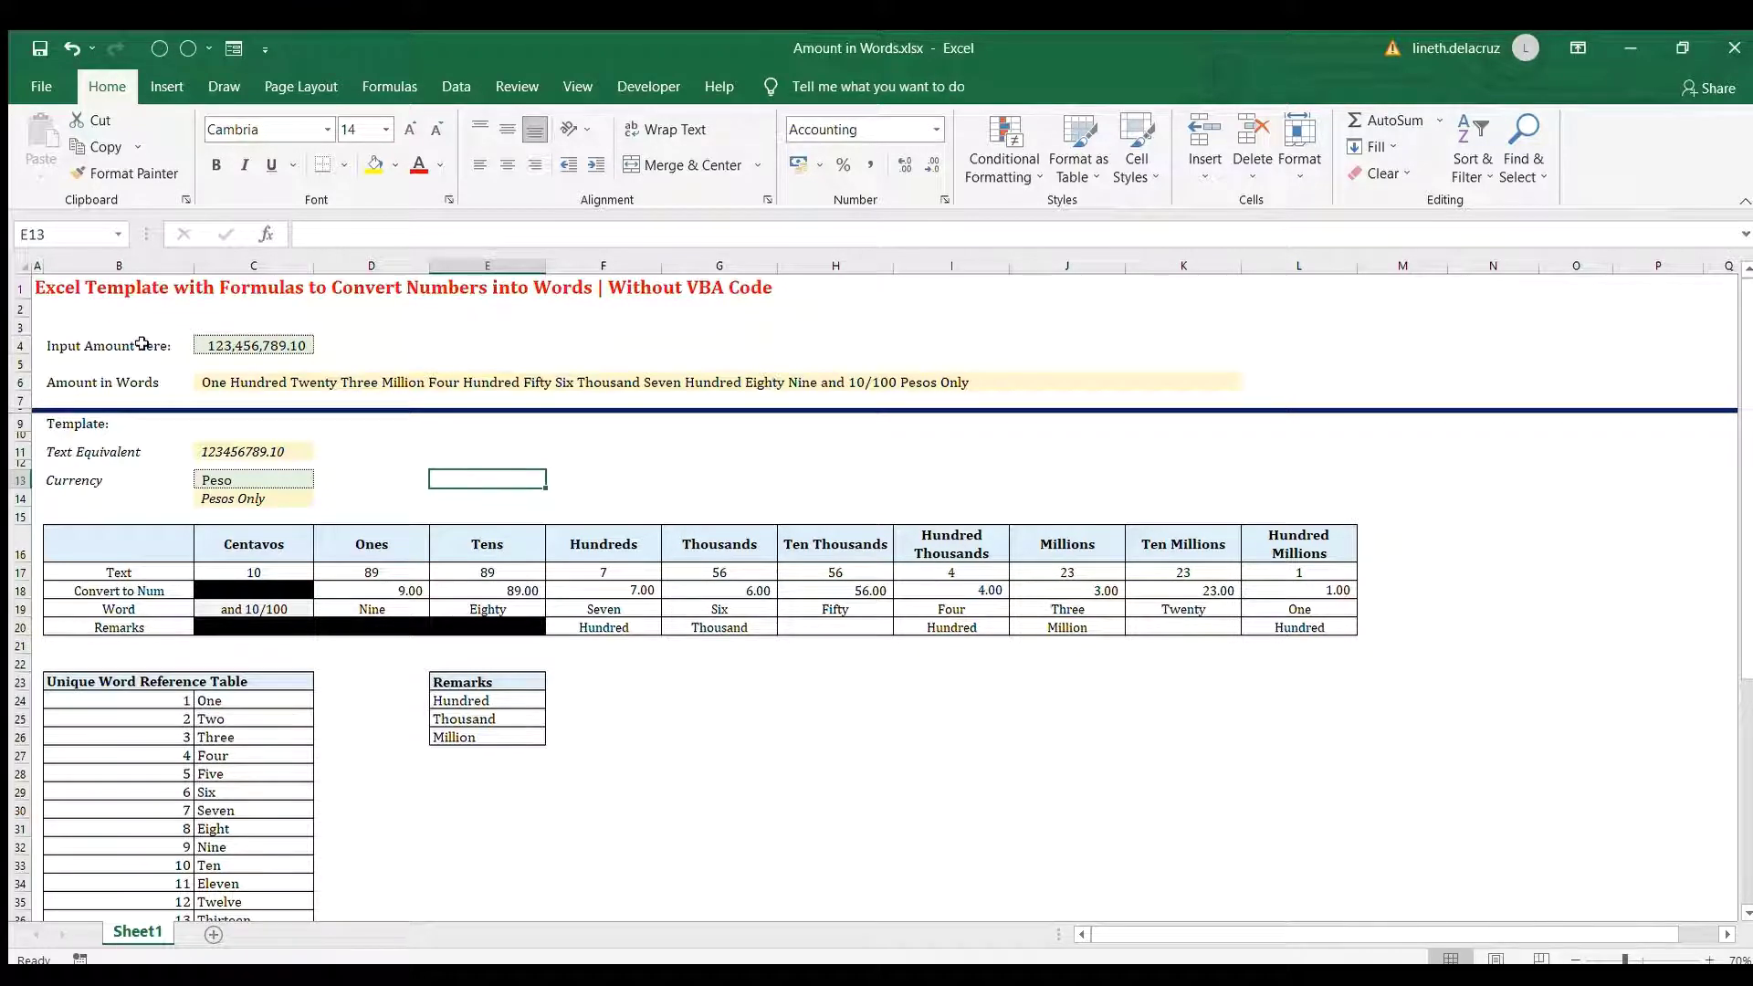
Examine the input amount in C4 and the Amount in Words formula in C6 with its referenced cells
{"action": "left_click", "coordinate": [230, 343]}
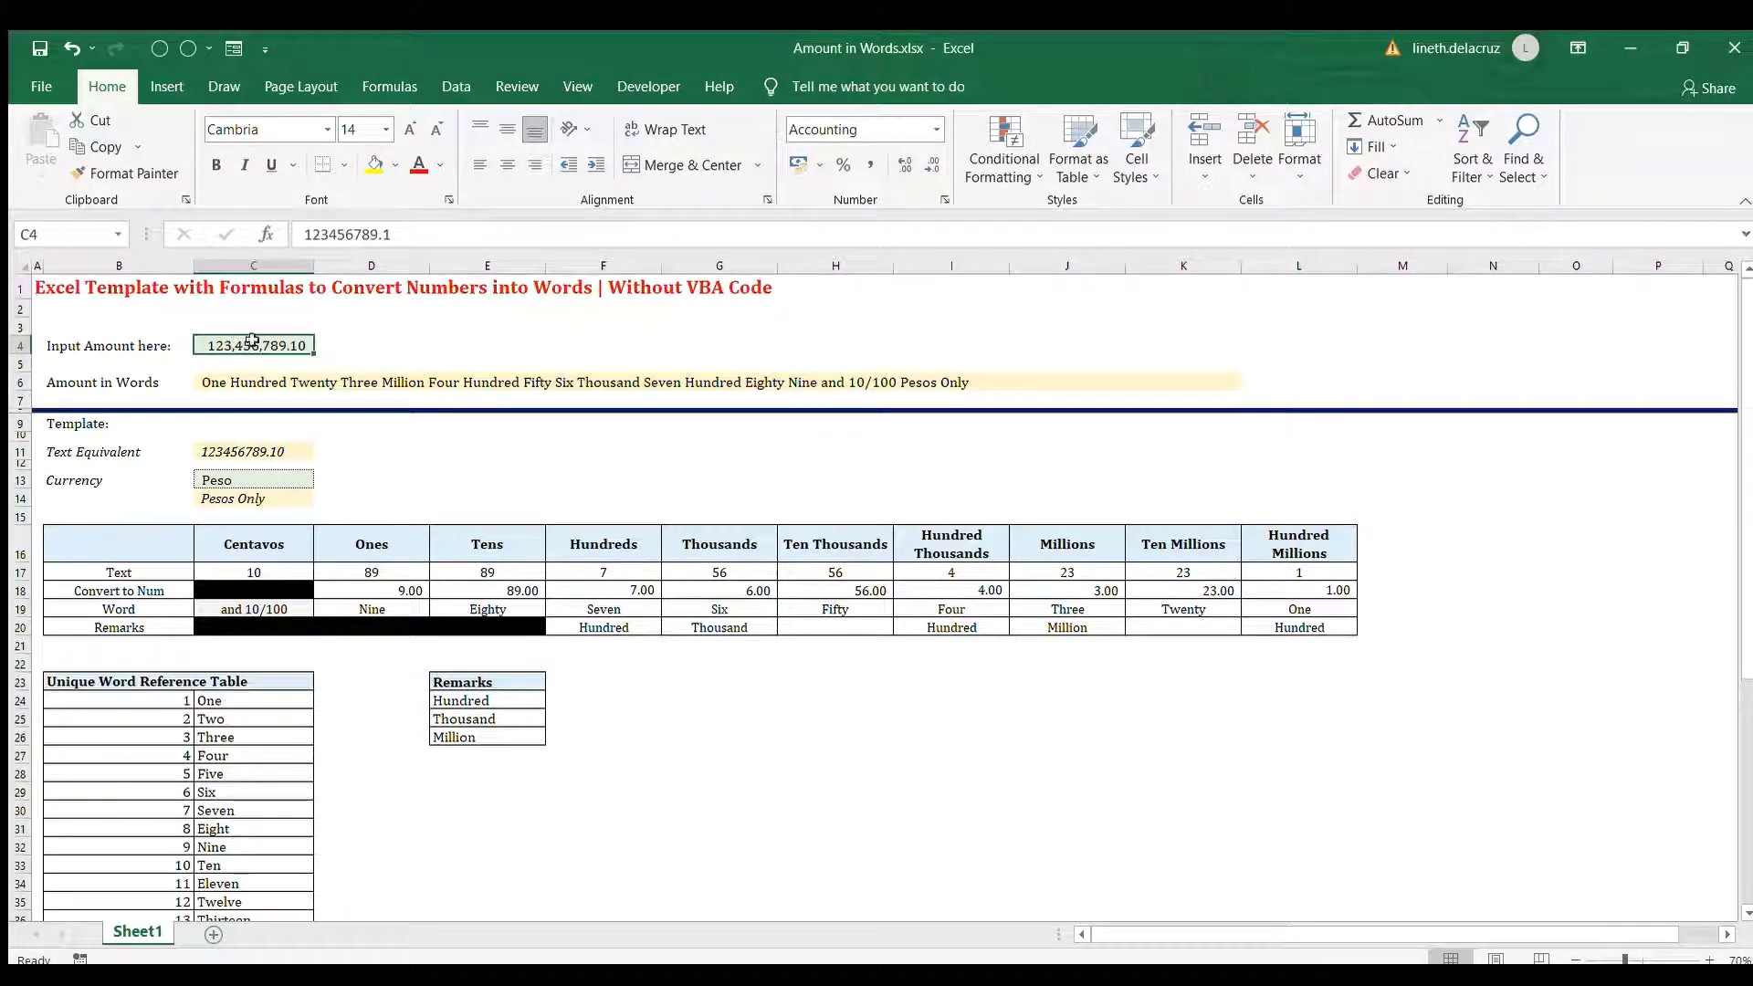
{"action": "left_click", "coordinate": [226, 378]}
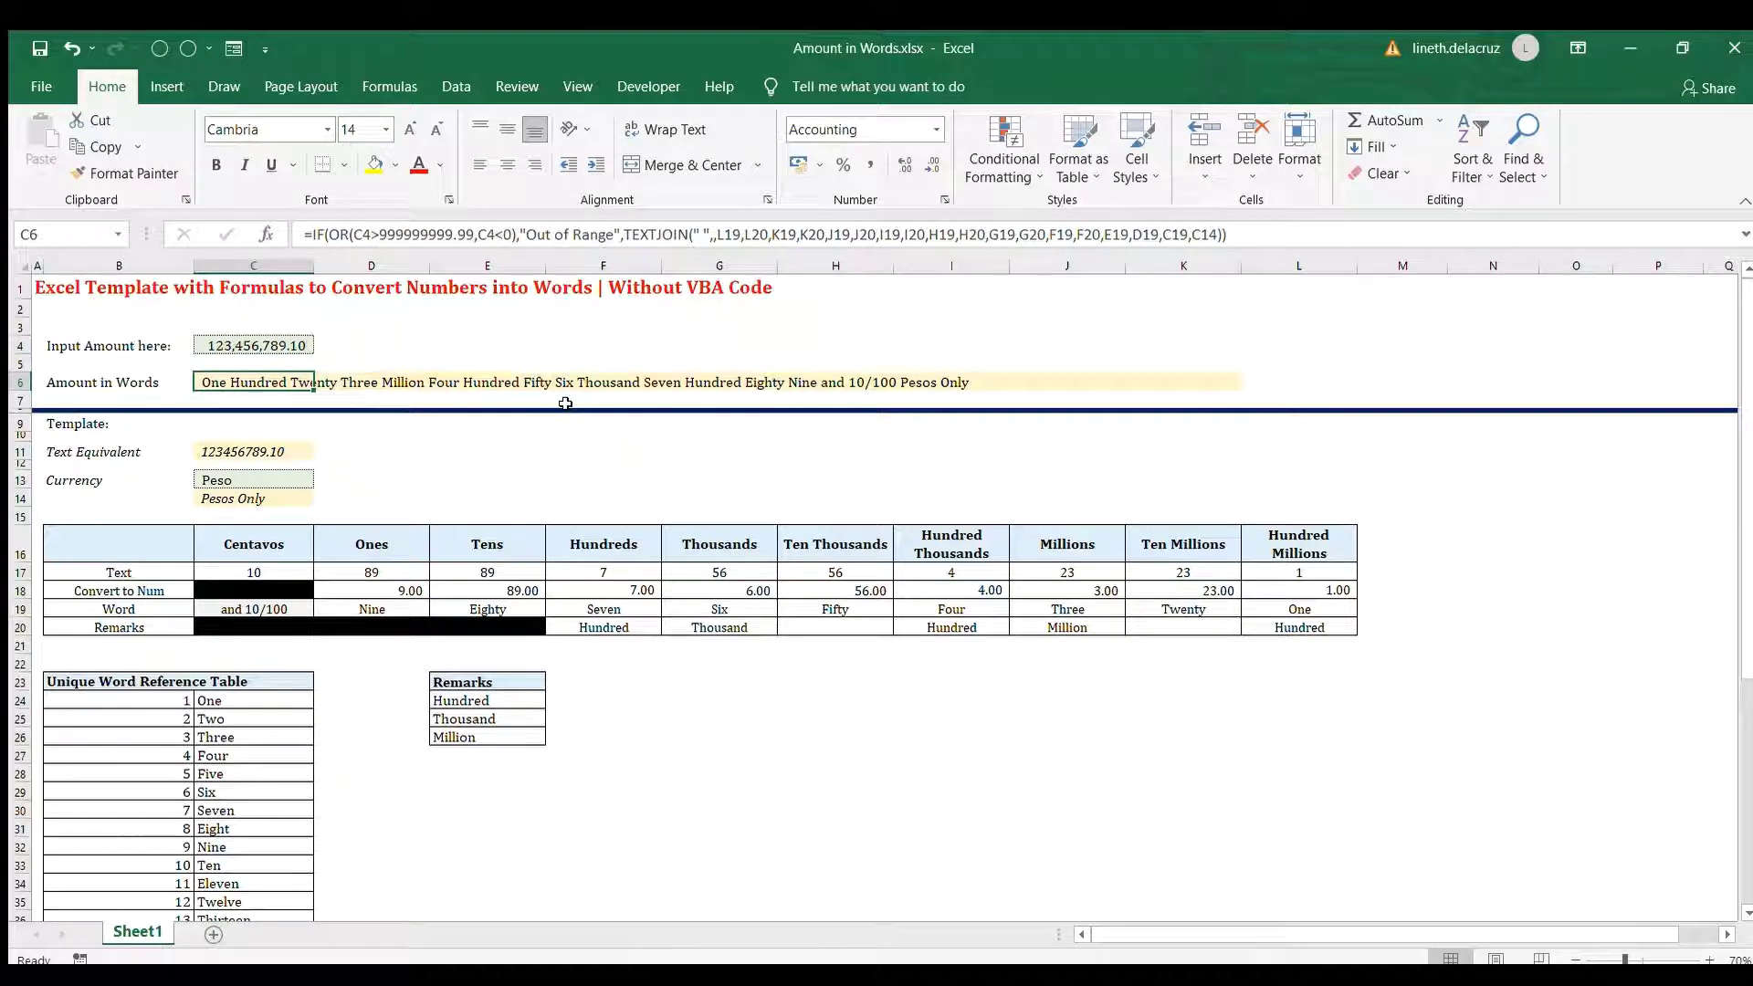
{"action": "left_click", "coordinate": [125, 343]}
{"action": "left_click", "coordinate": [219, 345]}
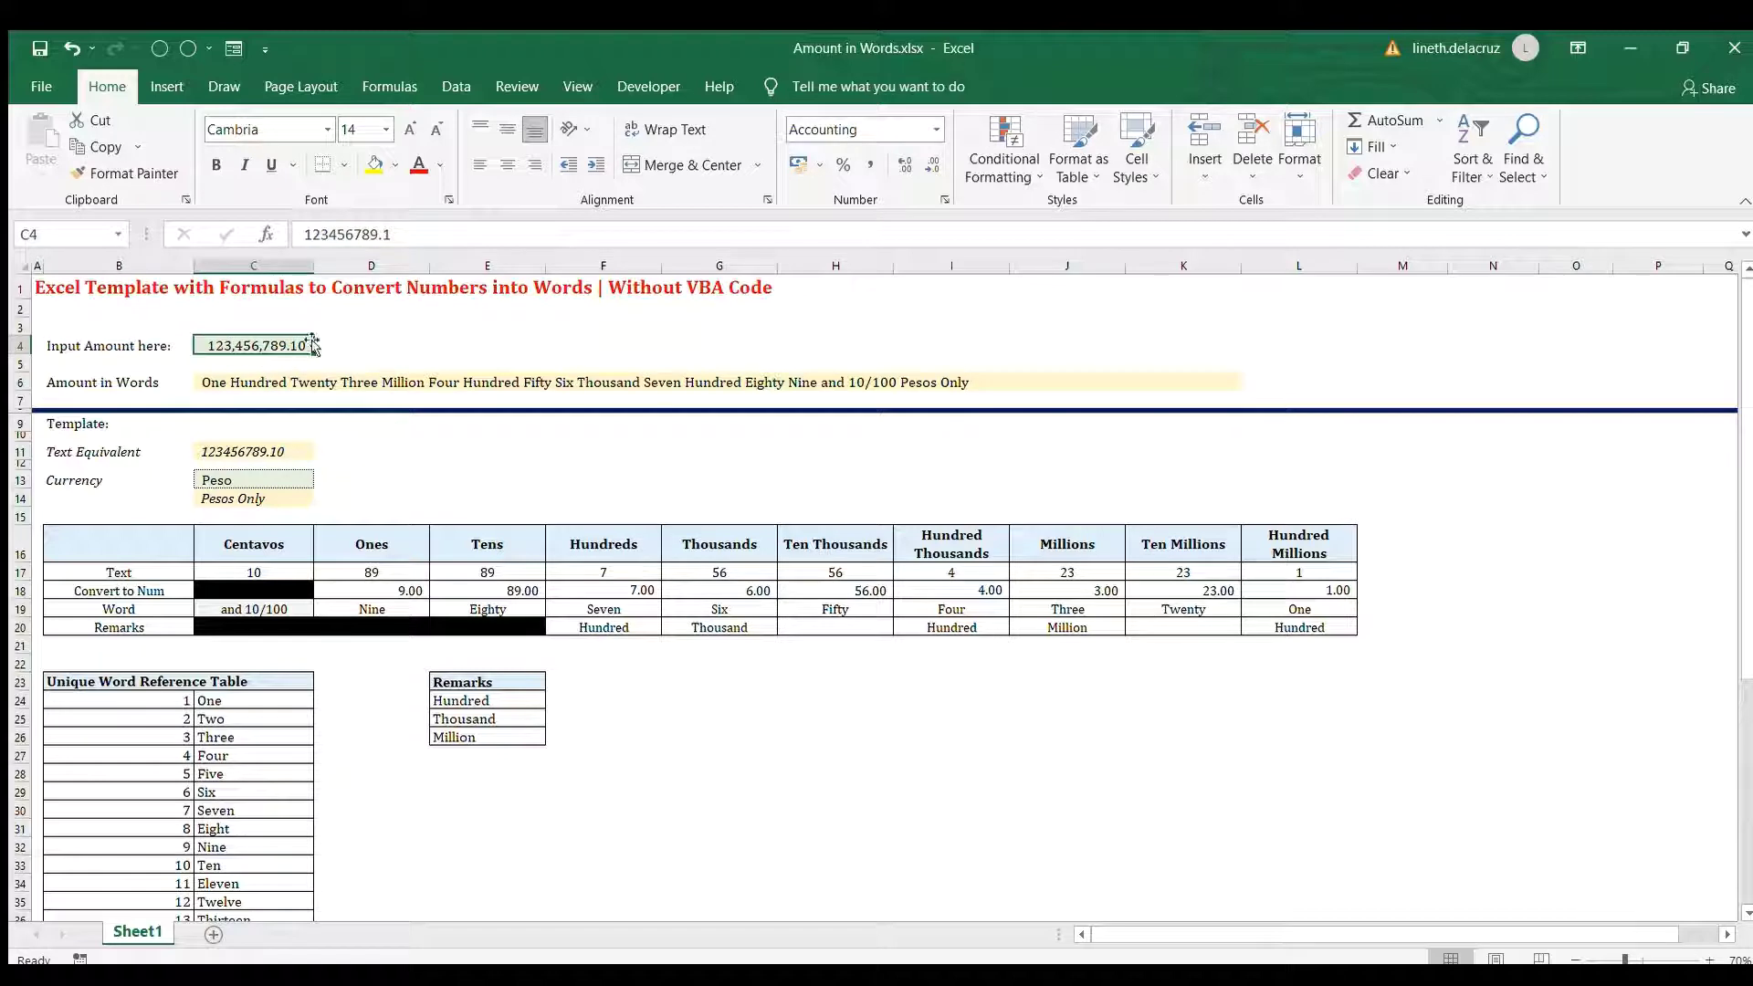
{"action": "left_click", "coordinate": [219, 381]}
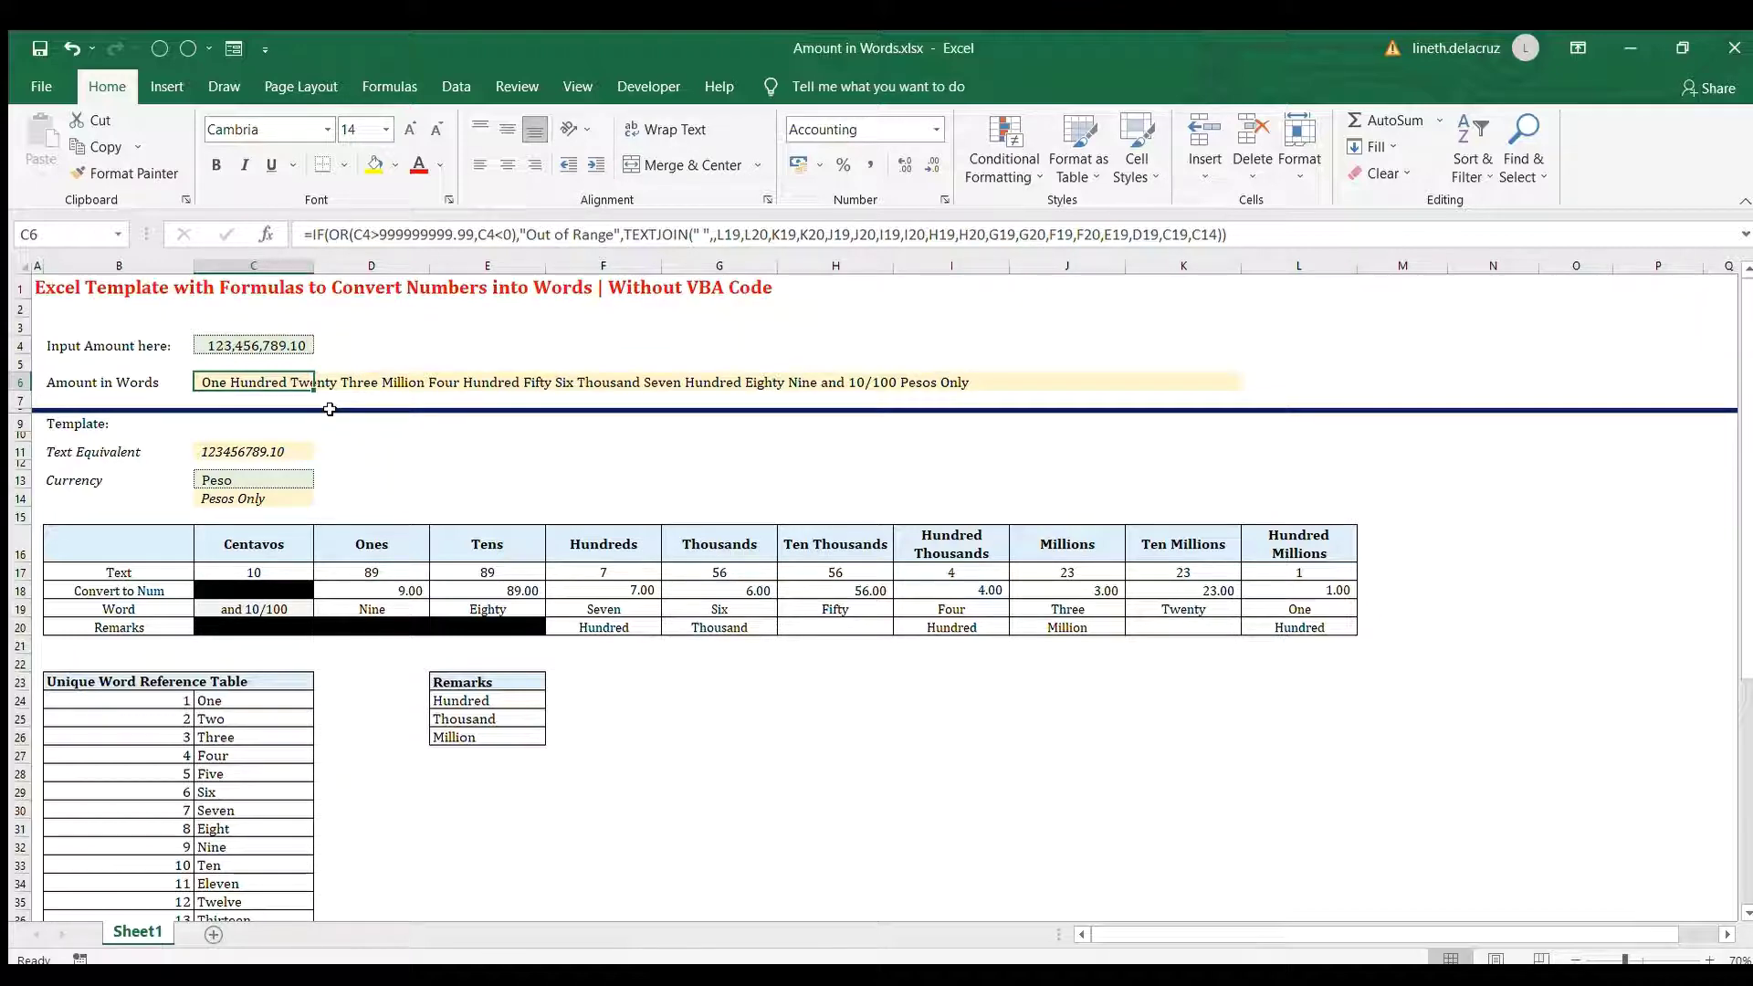
{"action": "key", "text": "F2"}
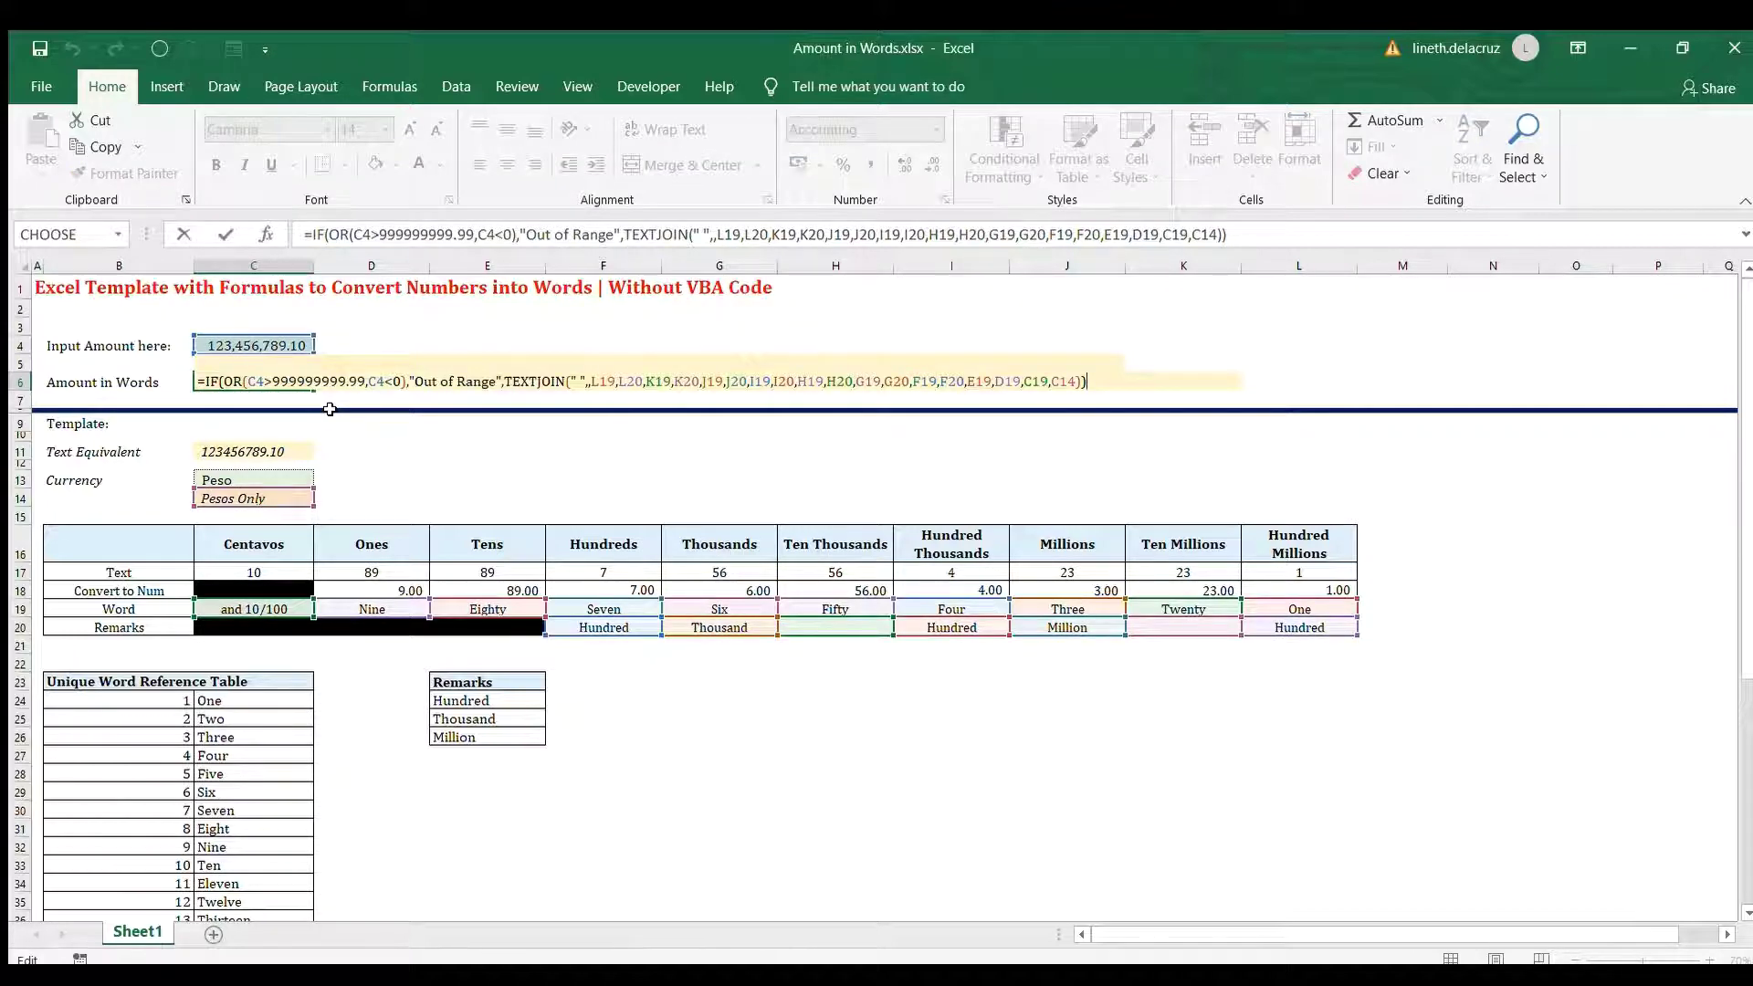
{"action": "key", "text": "Escape"}
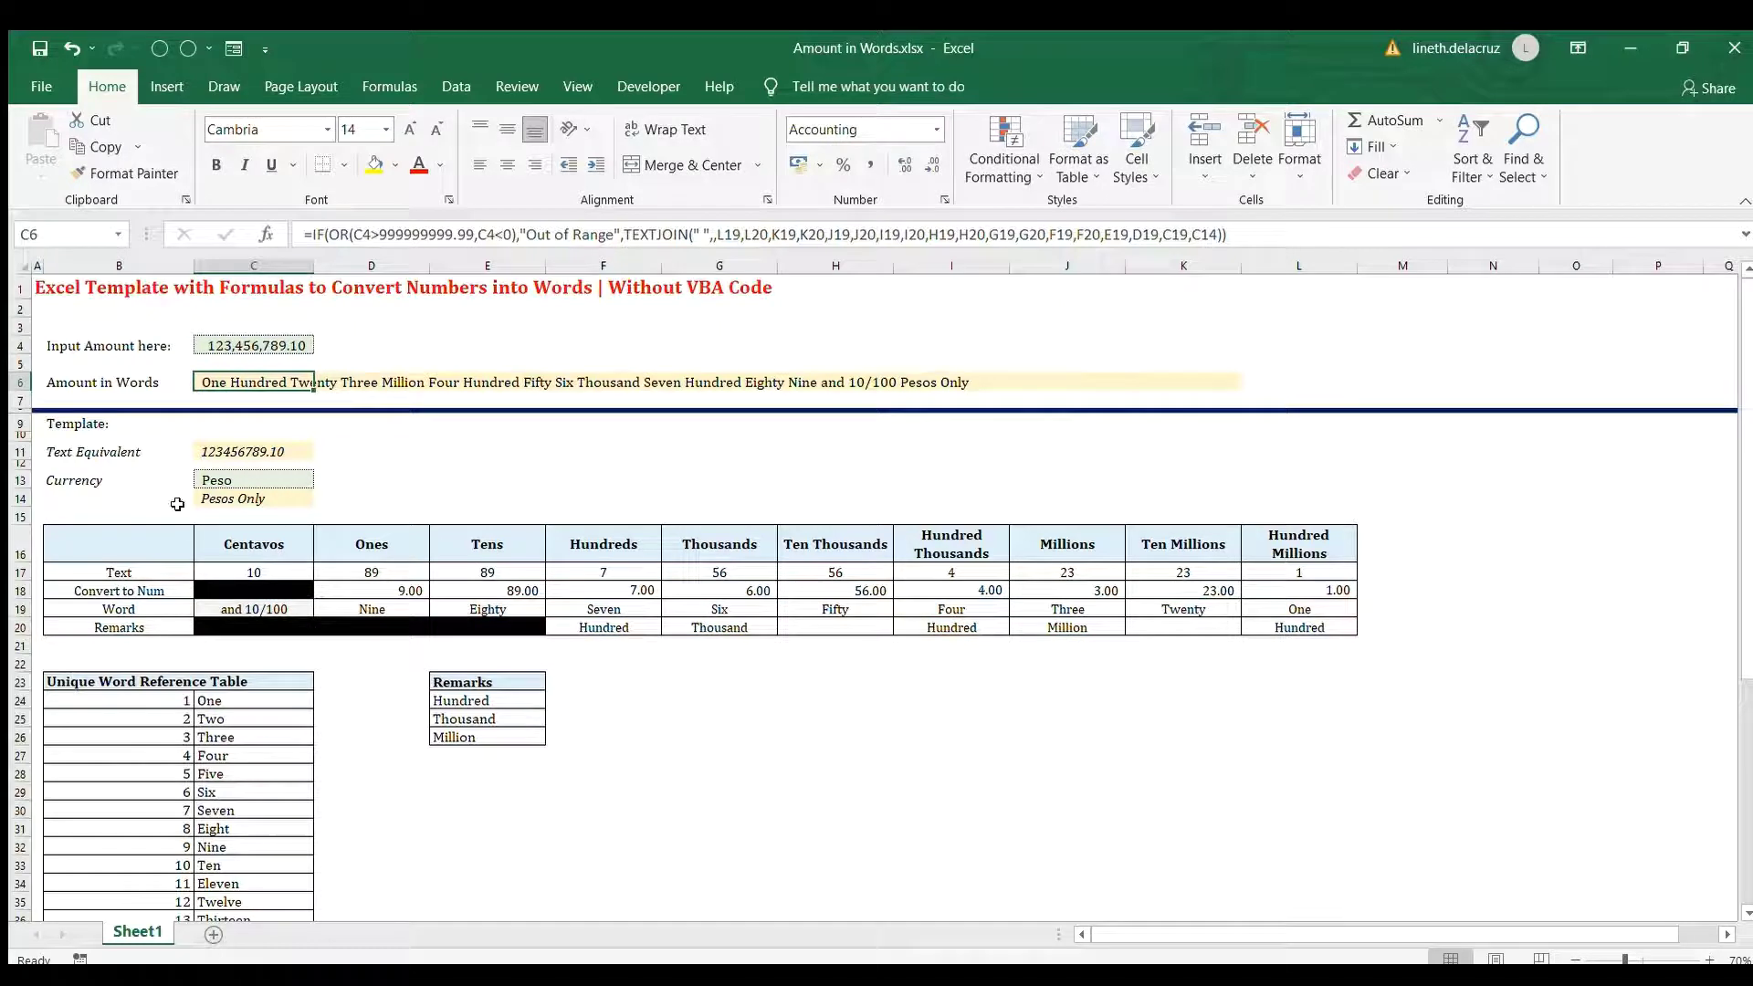
Examine the Text Equivalent formula in C11, including its reference to the input amount and its number format argument
{"action": "left_click", "coordinate": [228, 451]}
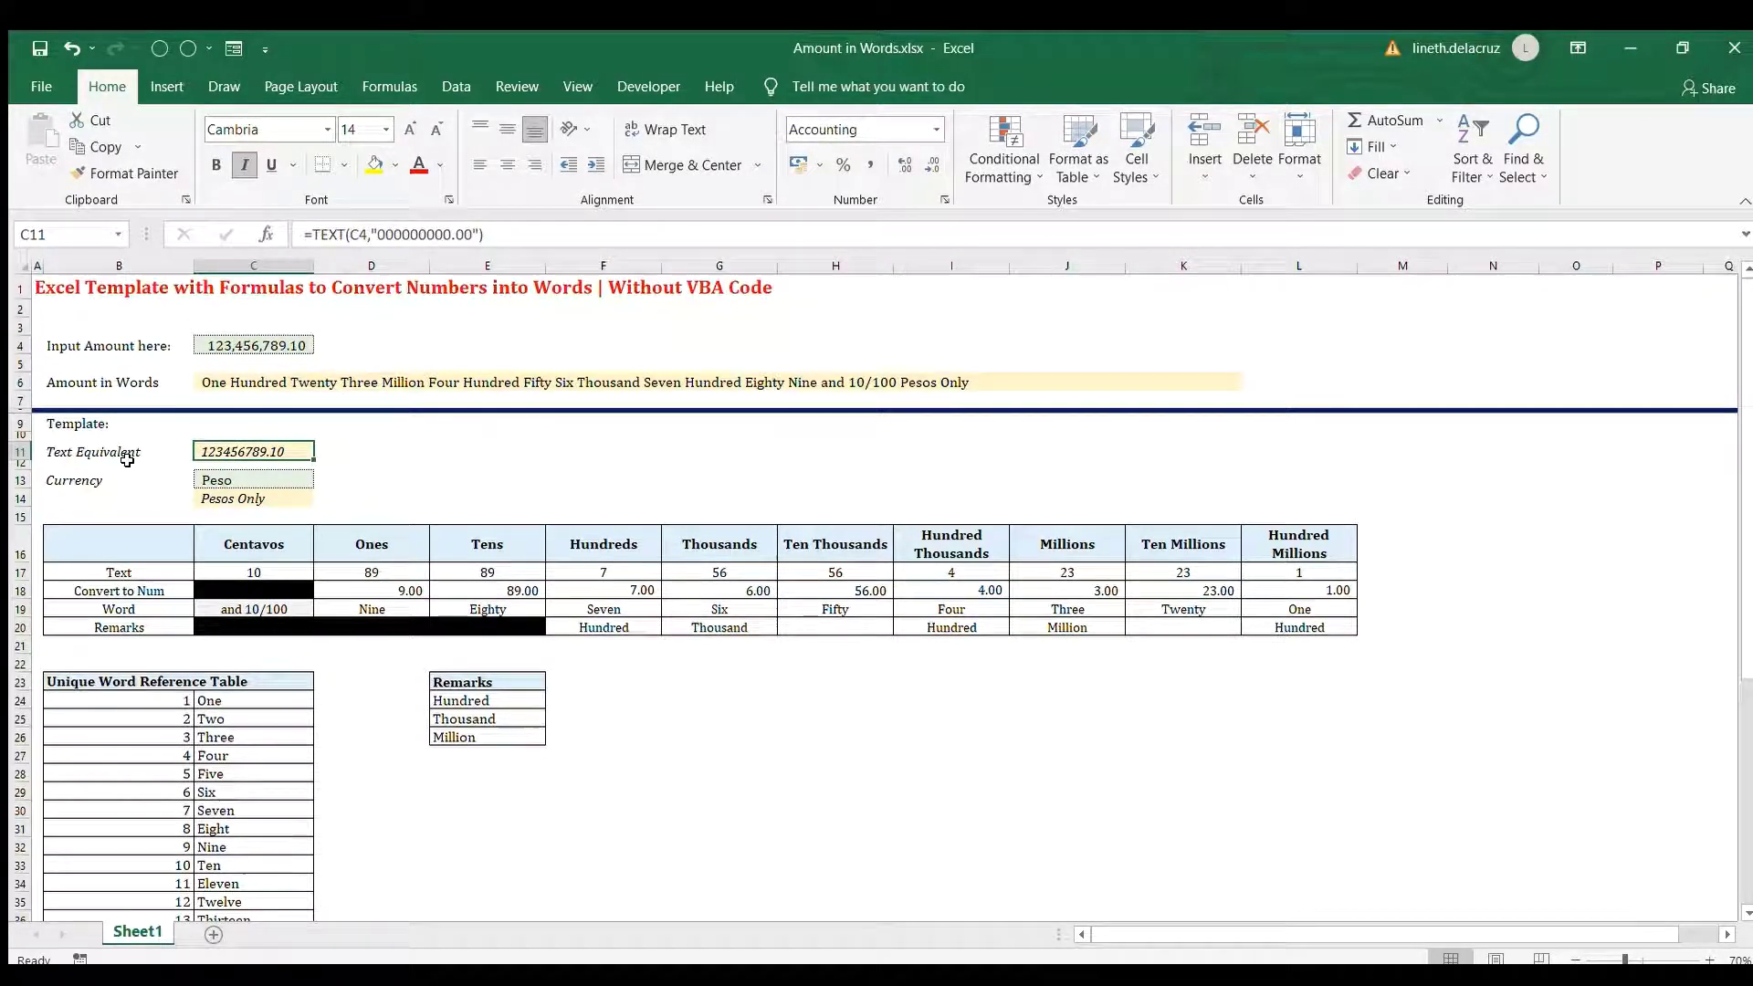
{"action": "key", "text": "F2"}
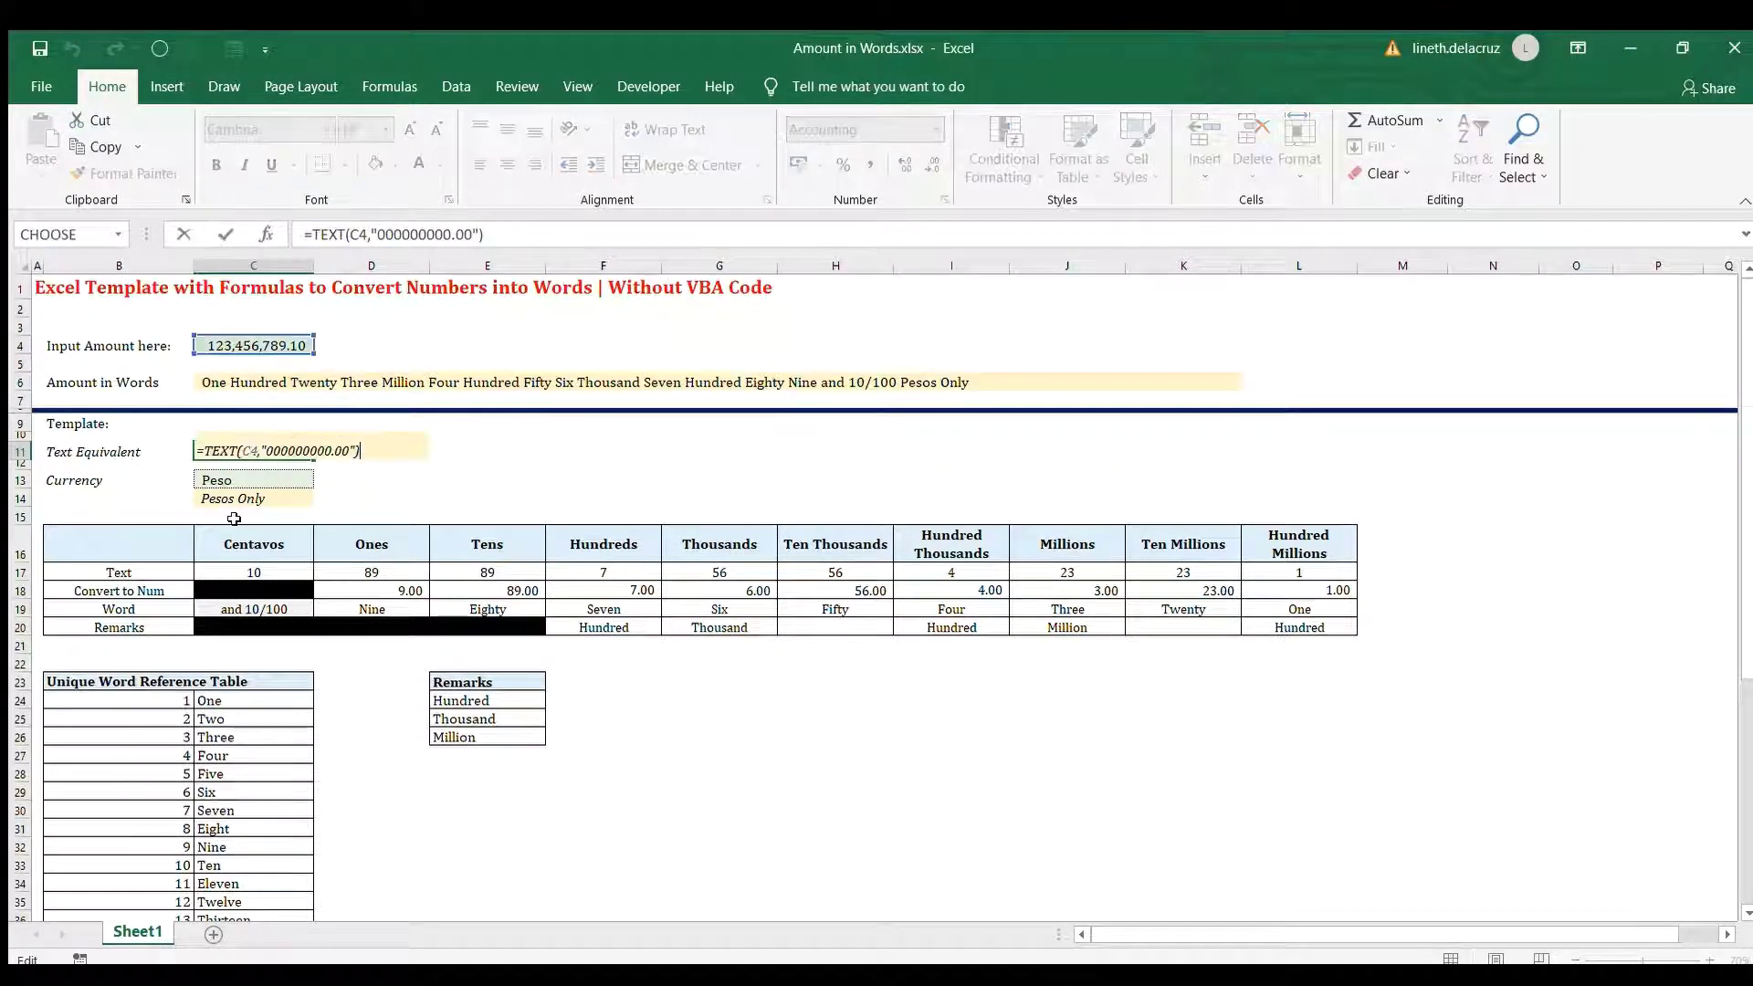
{"action": "double_click", "coordinate": [249, 451]}
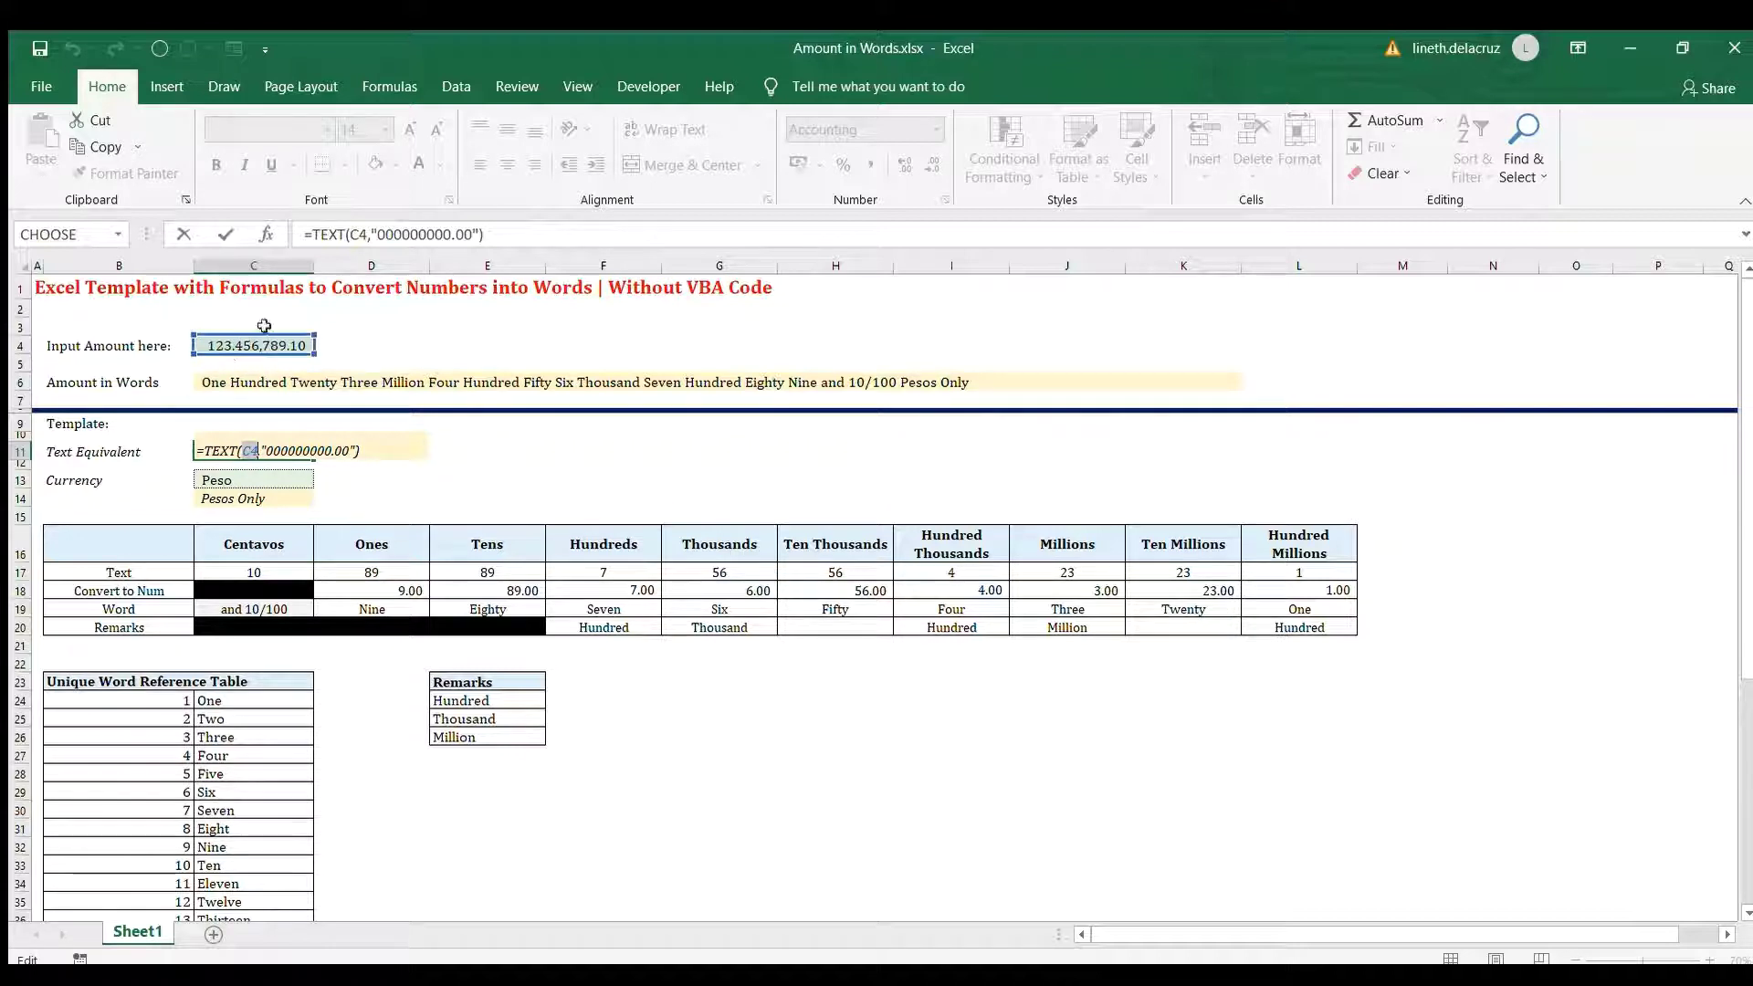
{"action": "left_click_drag", "start_coordinate": [260, 451], "coordinate": [342, 447]}
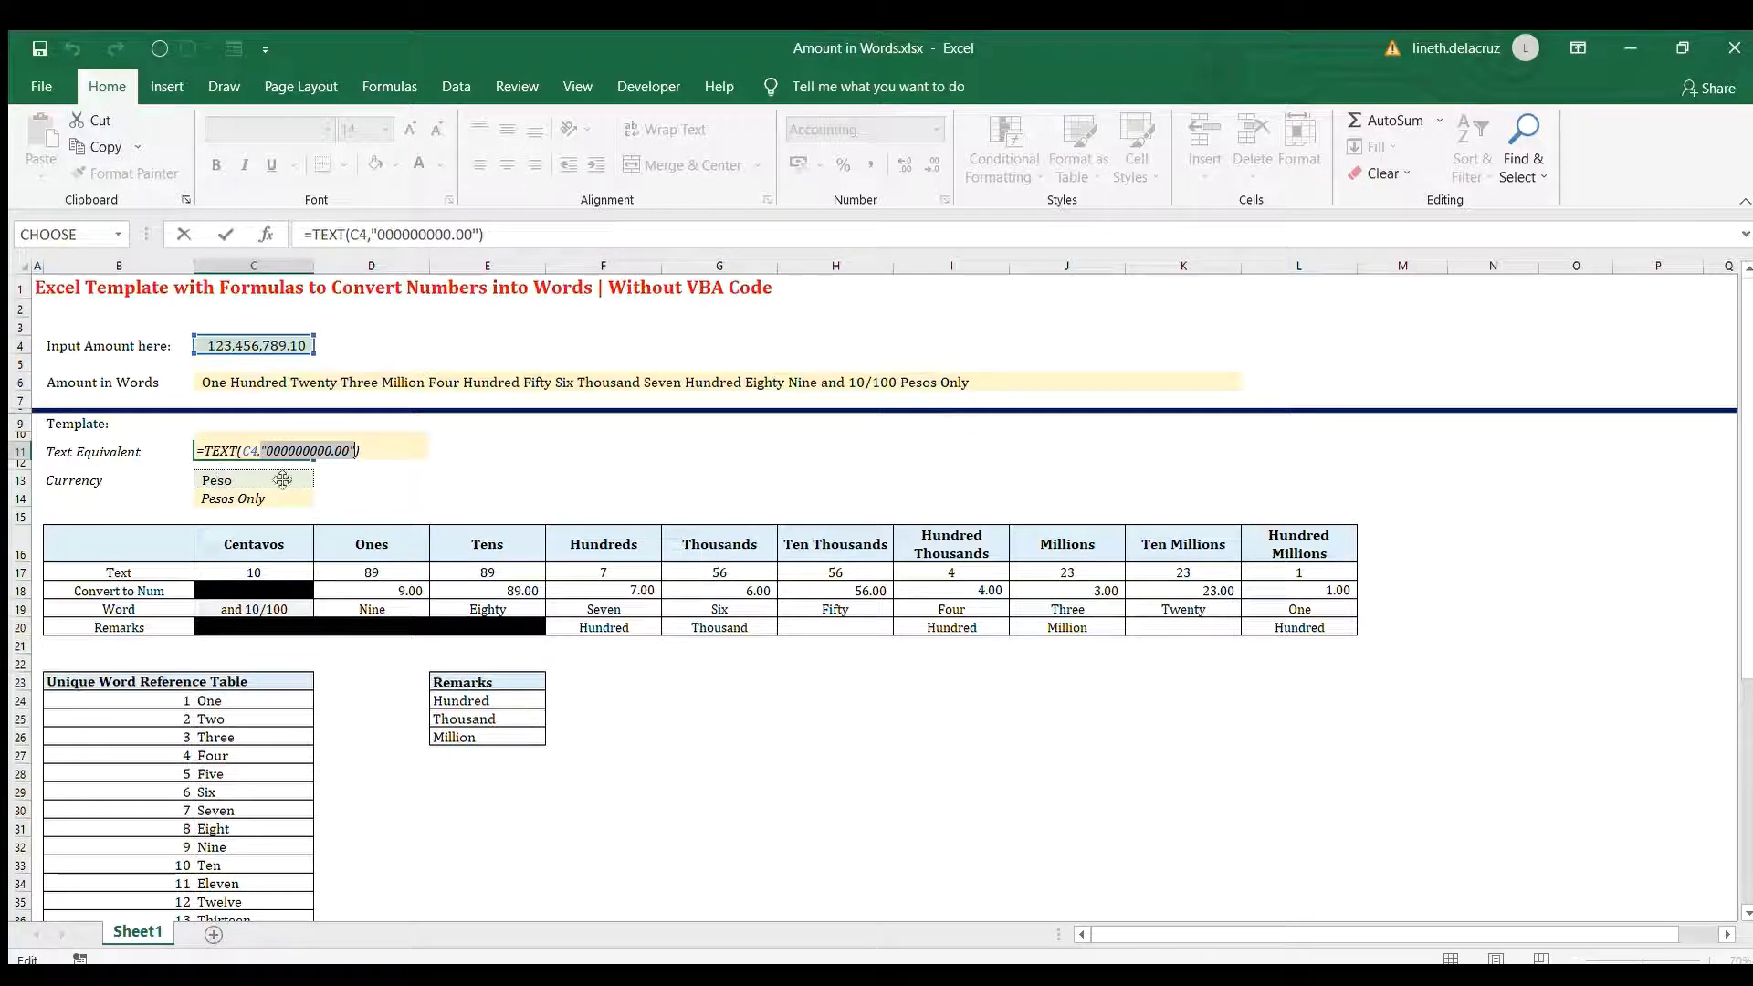
{"action": "key", "text": "Escape"}
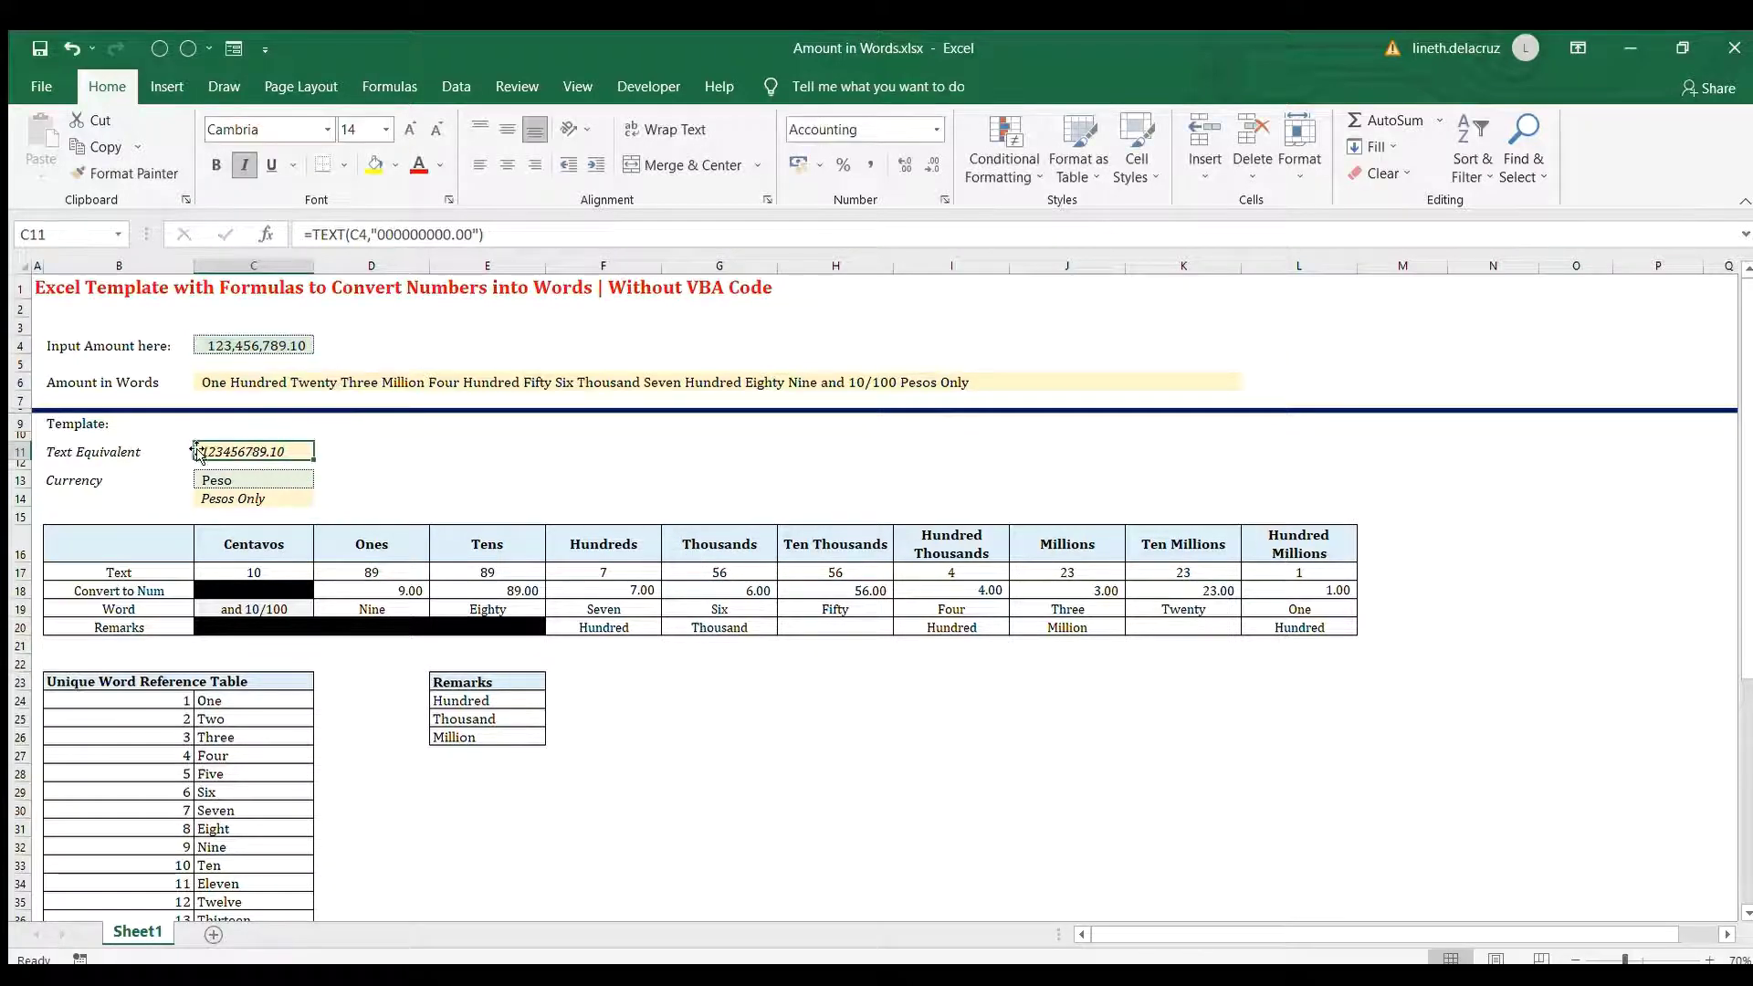
Review the currency rows 13 and 14 and the breakdown table's column headings from Centavos to Hundred Millions
{"action": "left_click_drag", "start_coordinate": [25, 481], "coordinate": [25, 500]}
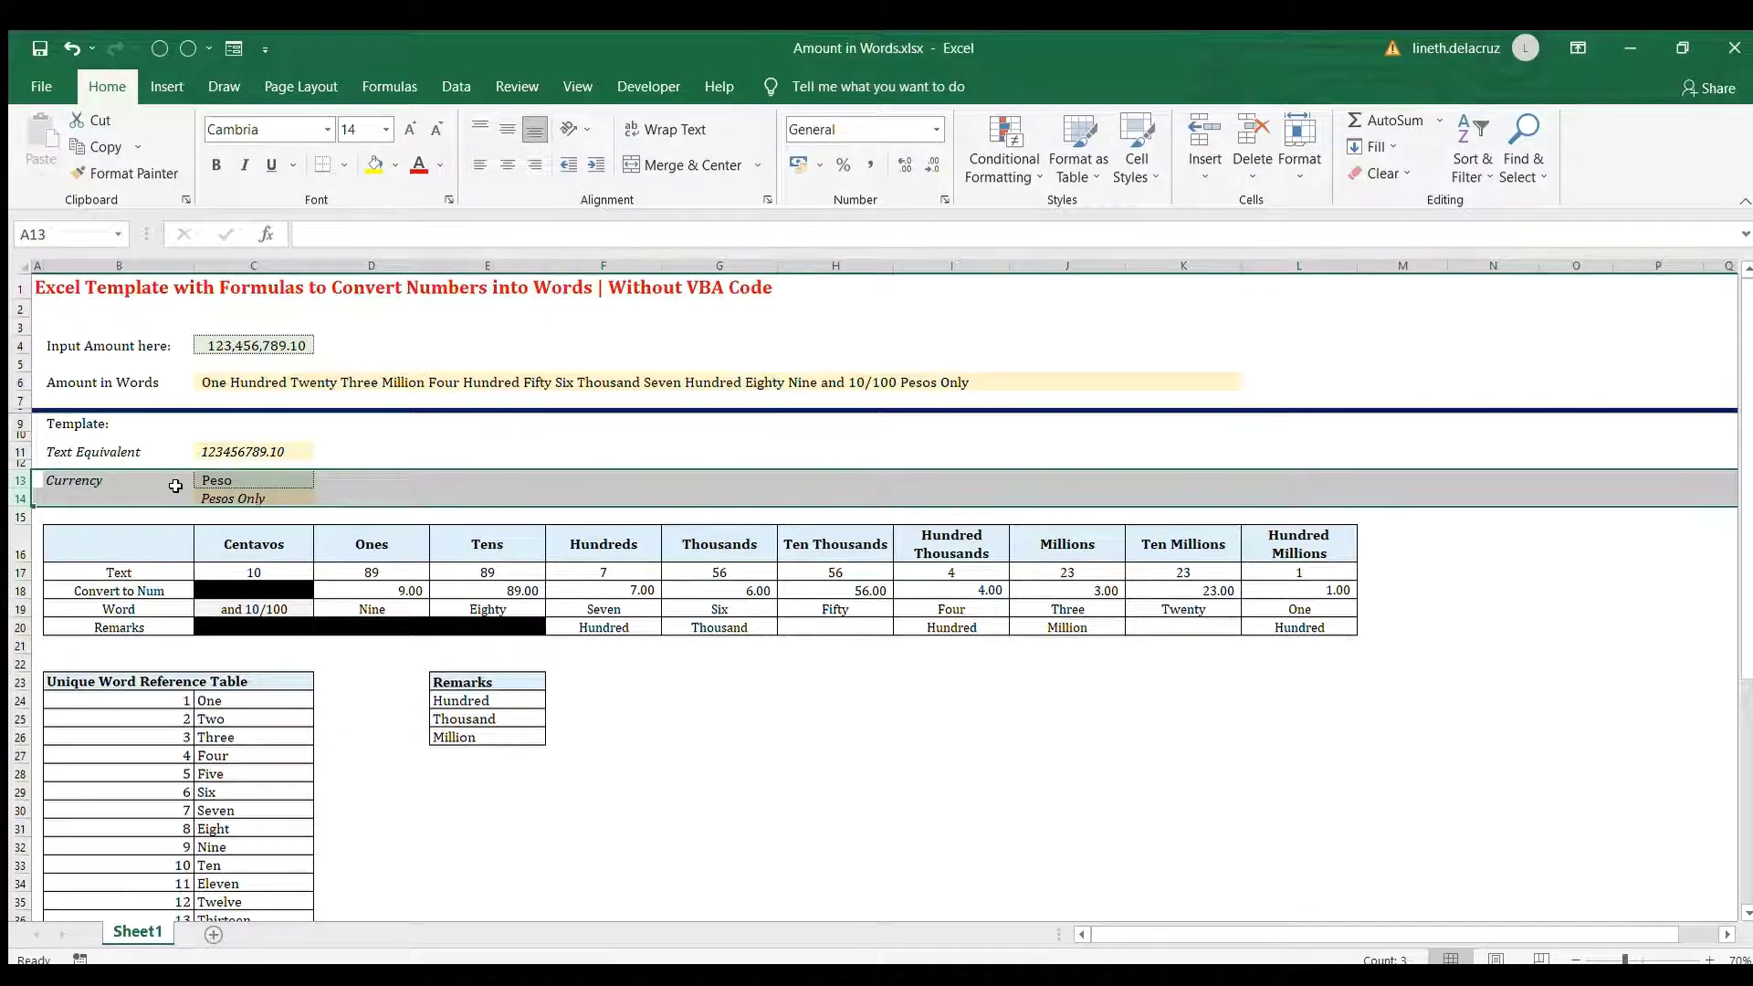
{"action": "left_click_drag", "start_coordinate": [111, 548], "coordinate": [1258, 622]}
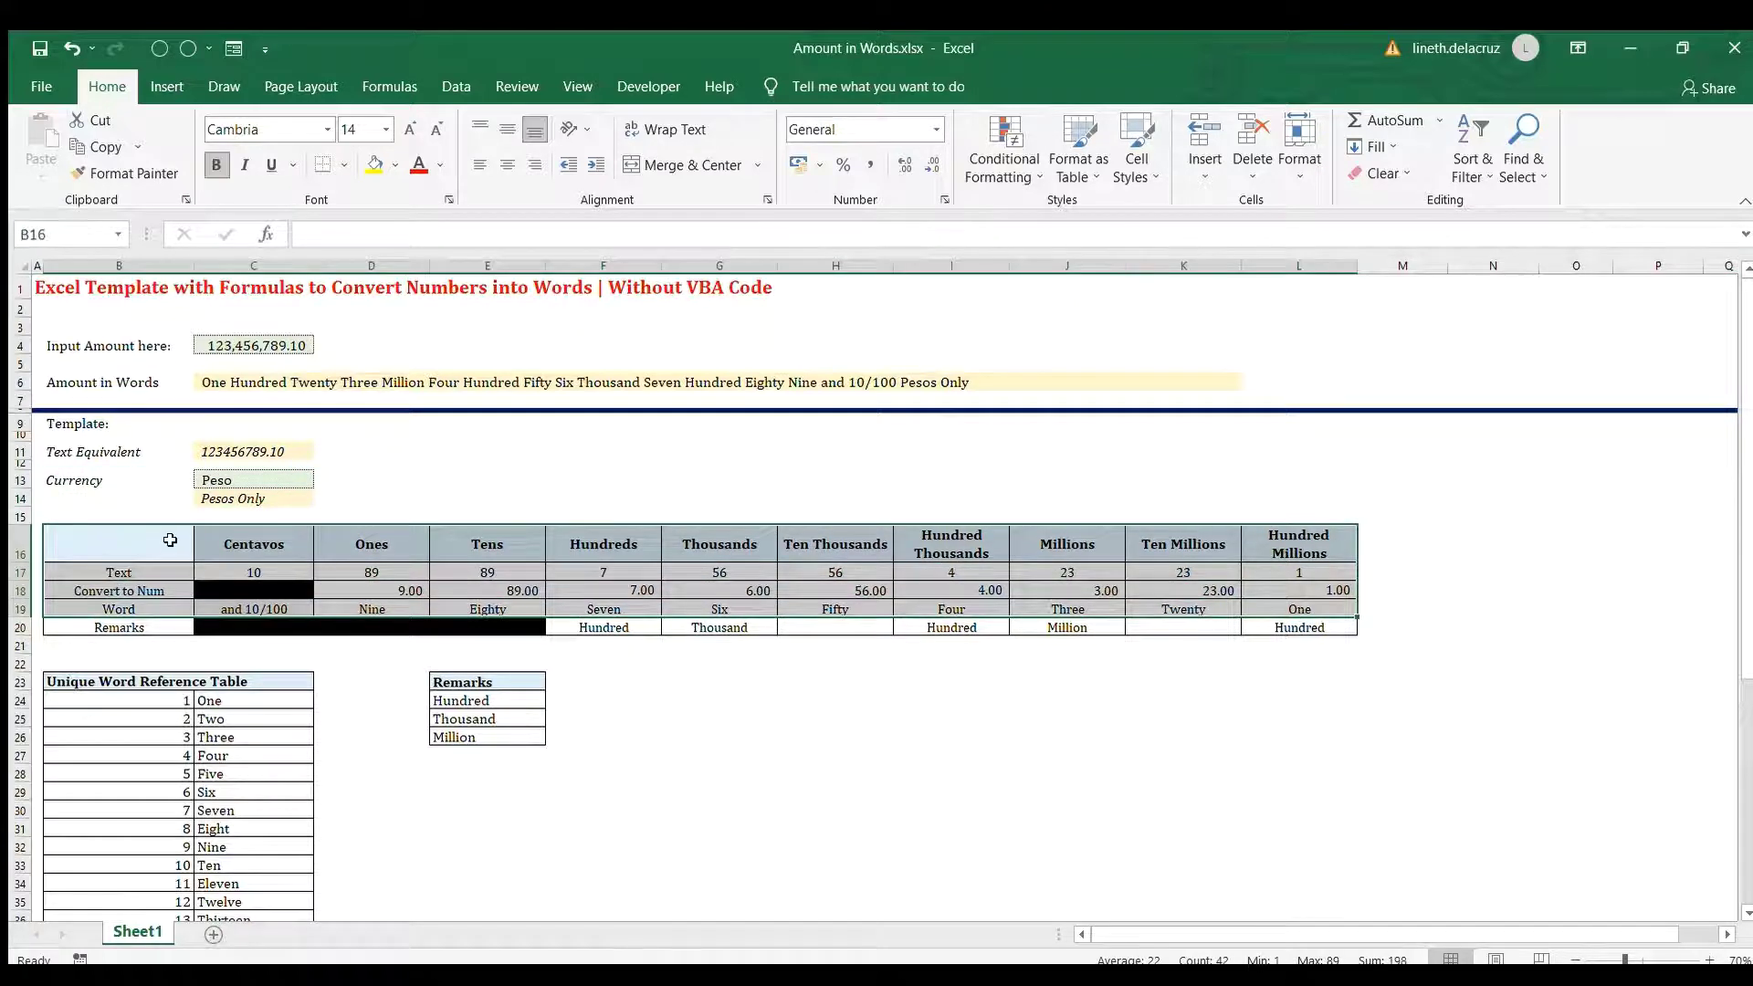
{"action": "left_click", "coordinate": [168, 570]}
{"action": "left_click", "coordinate": [236, 533]}
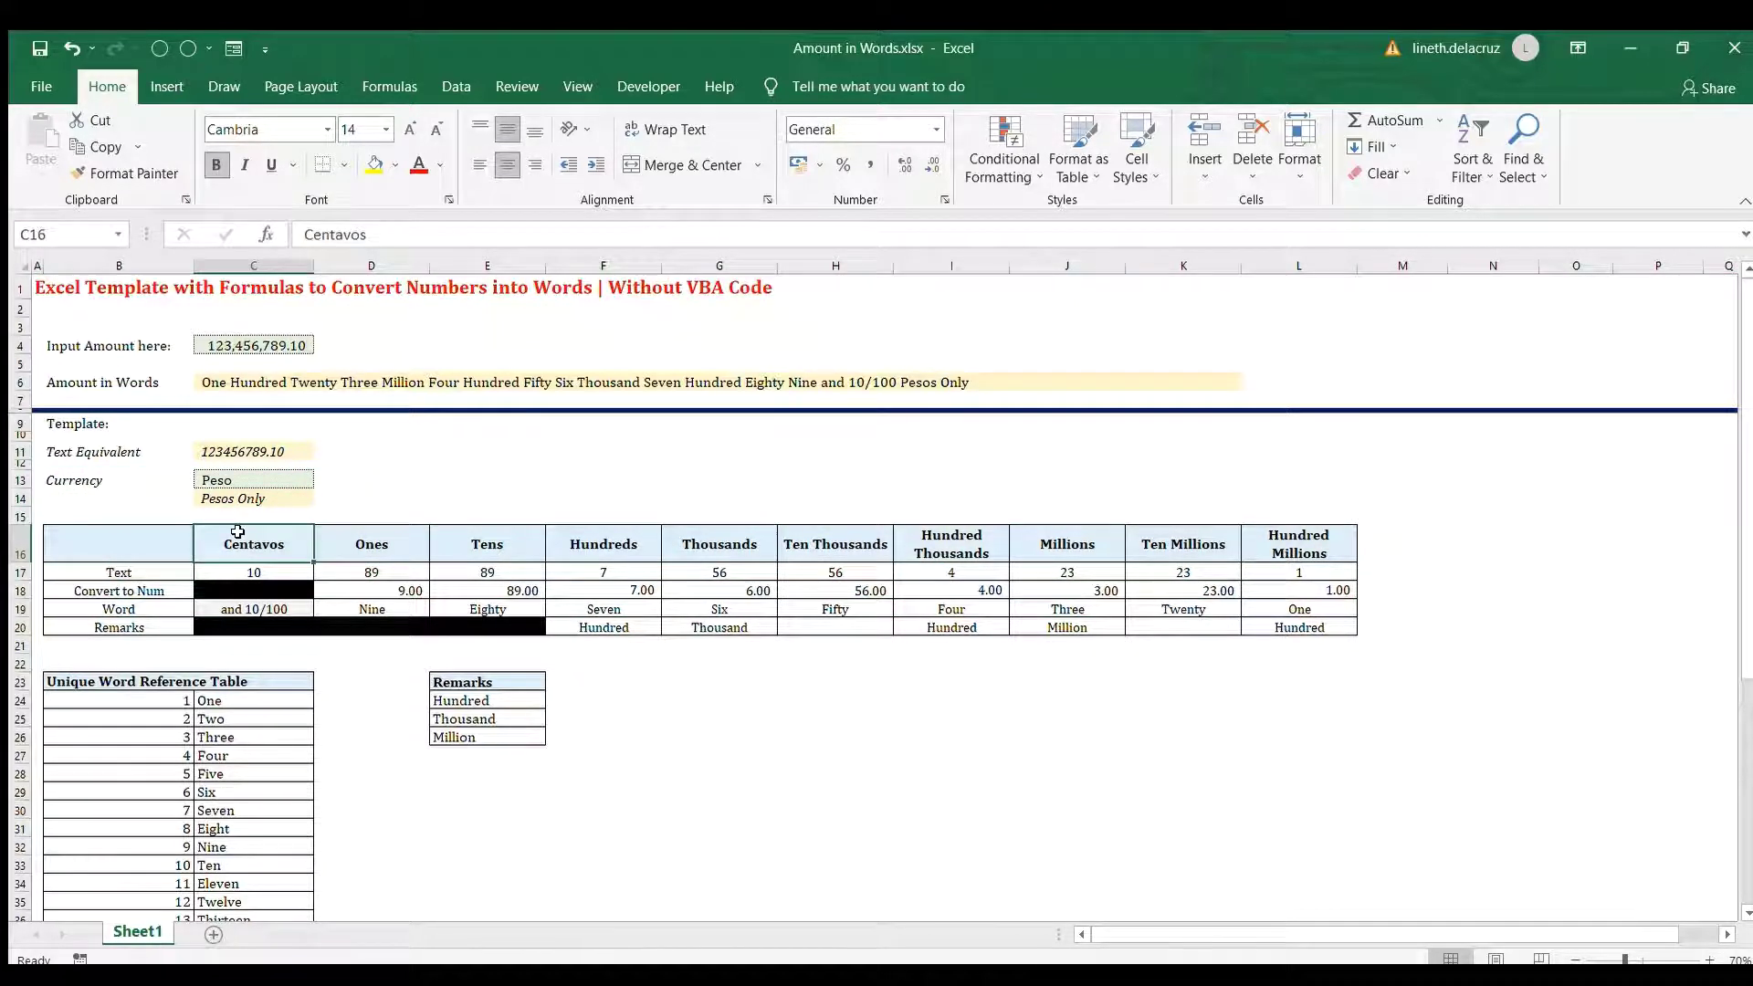
{"action": "left_click", "coordinate": [360, 539]}
{"action": "left_click", "coordinate": [475, 548]}
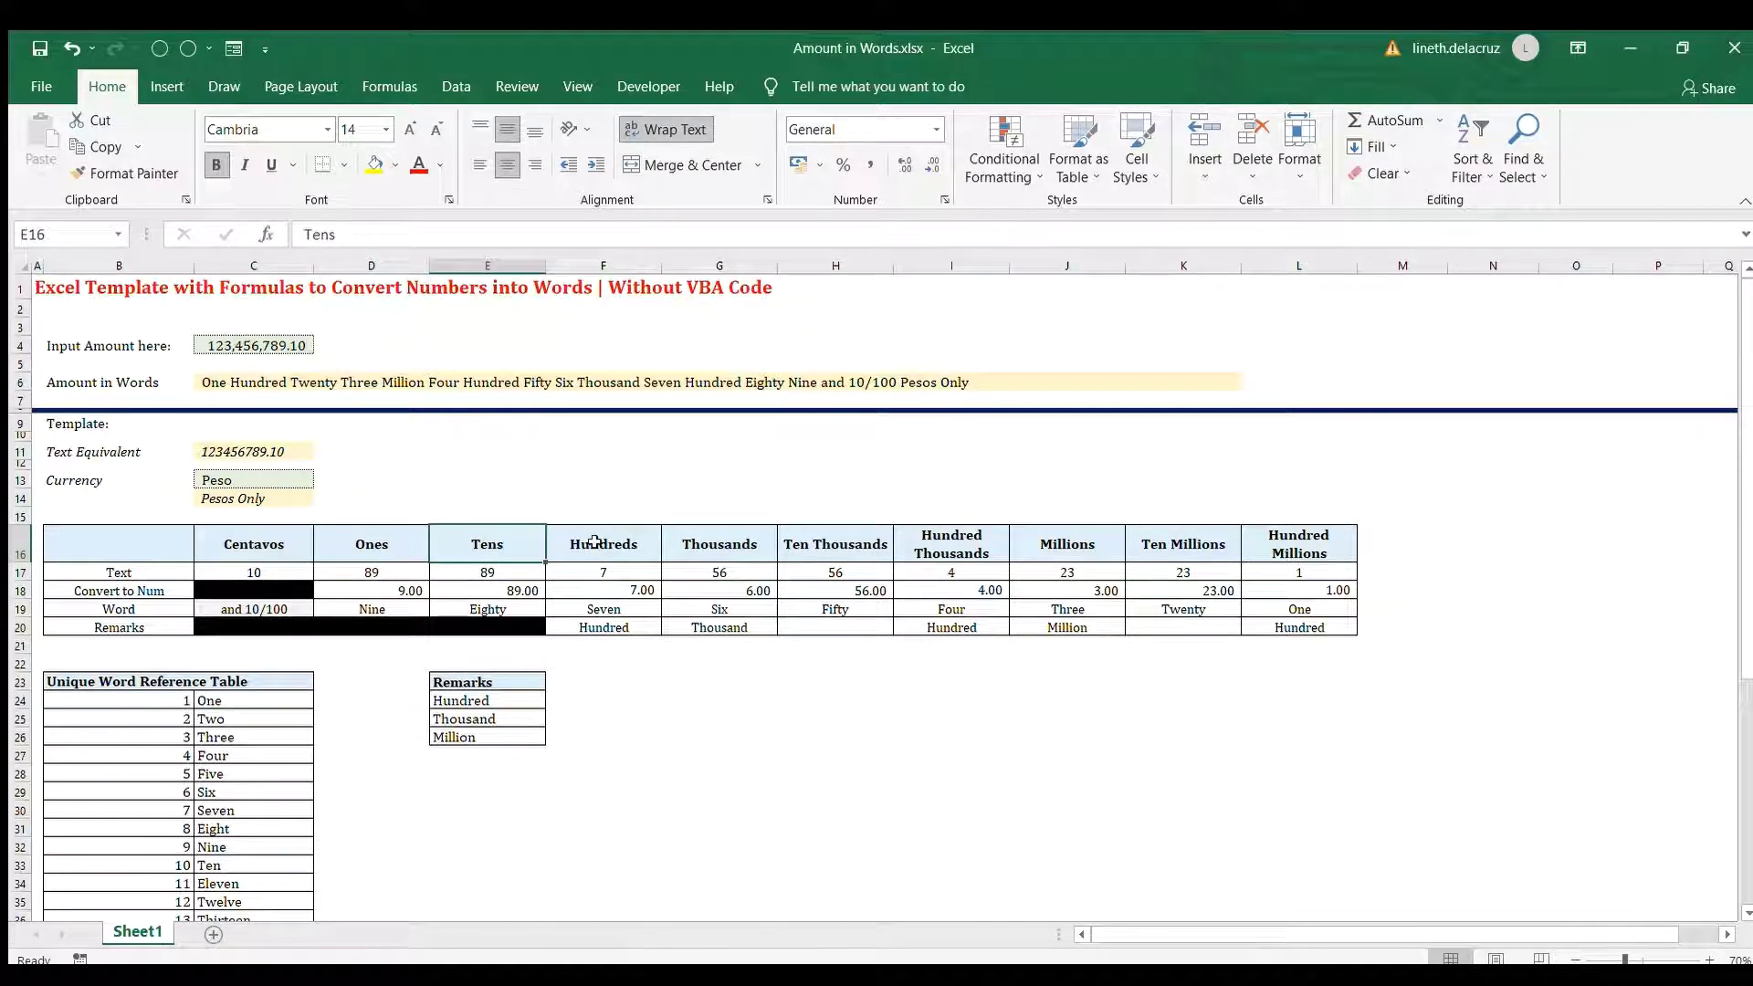
{"action": "left_click", "coordinate": [1283, 544]}
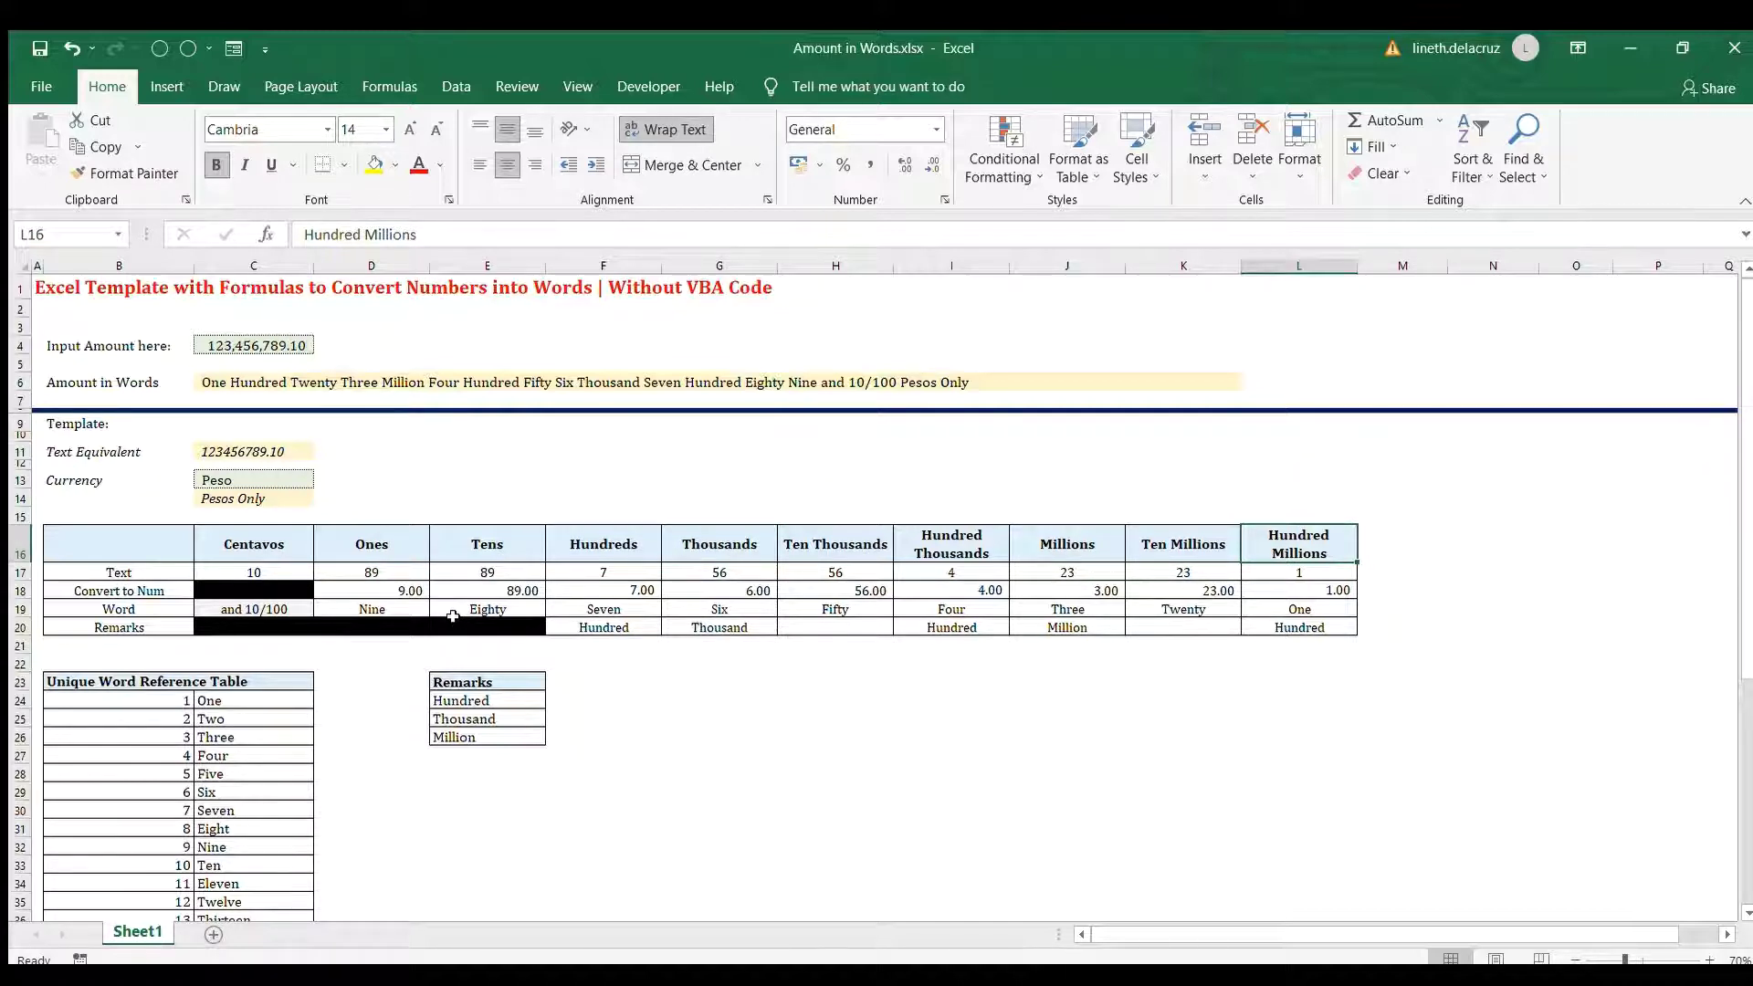
Inspect the Text row of the breakdown table, checking the formulas in cells C17 and D17
{"action": "left_click", "coordinate": [20, 573]}
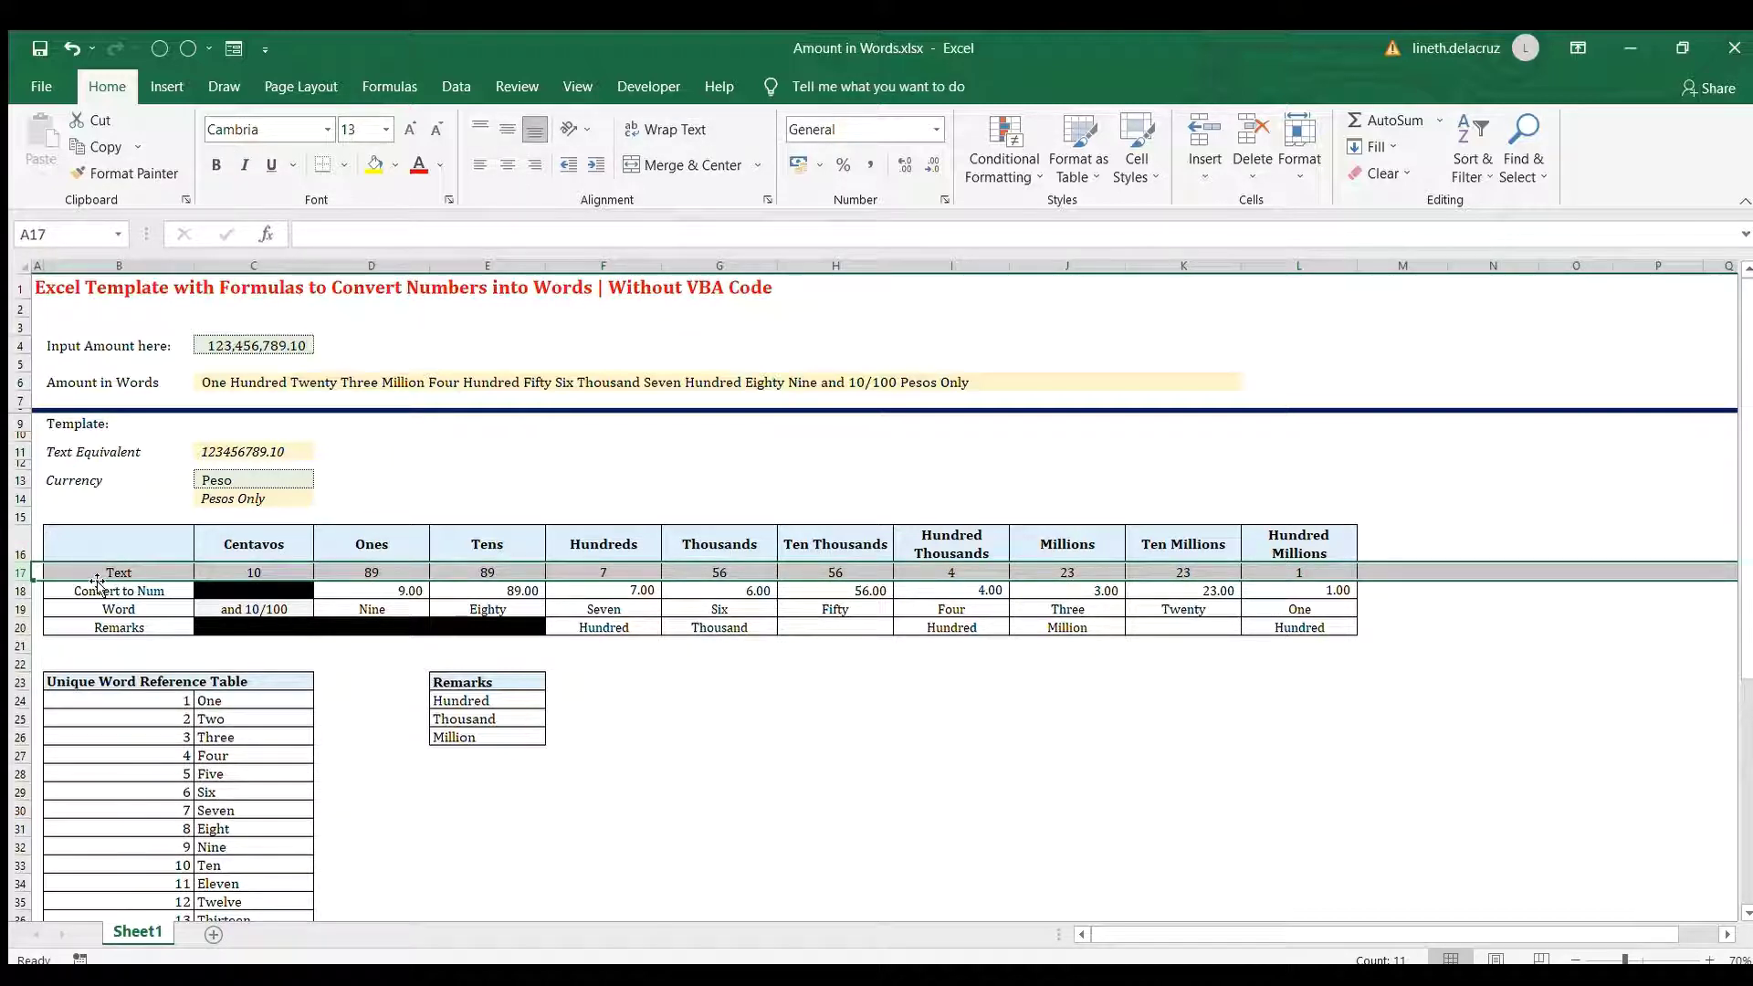
{"action": "left_click", "coordinate": [252, 572]}
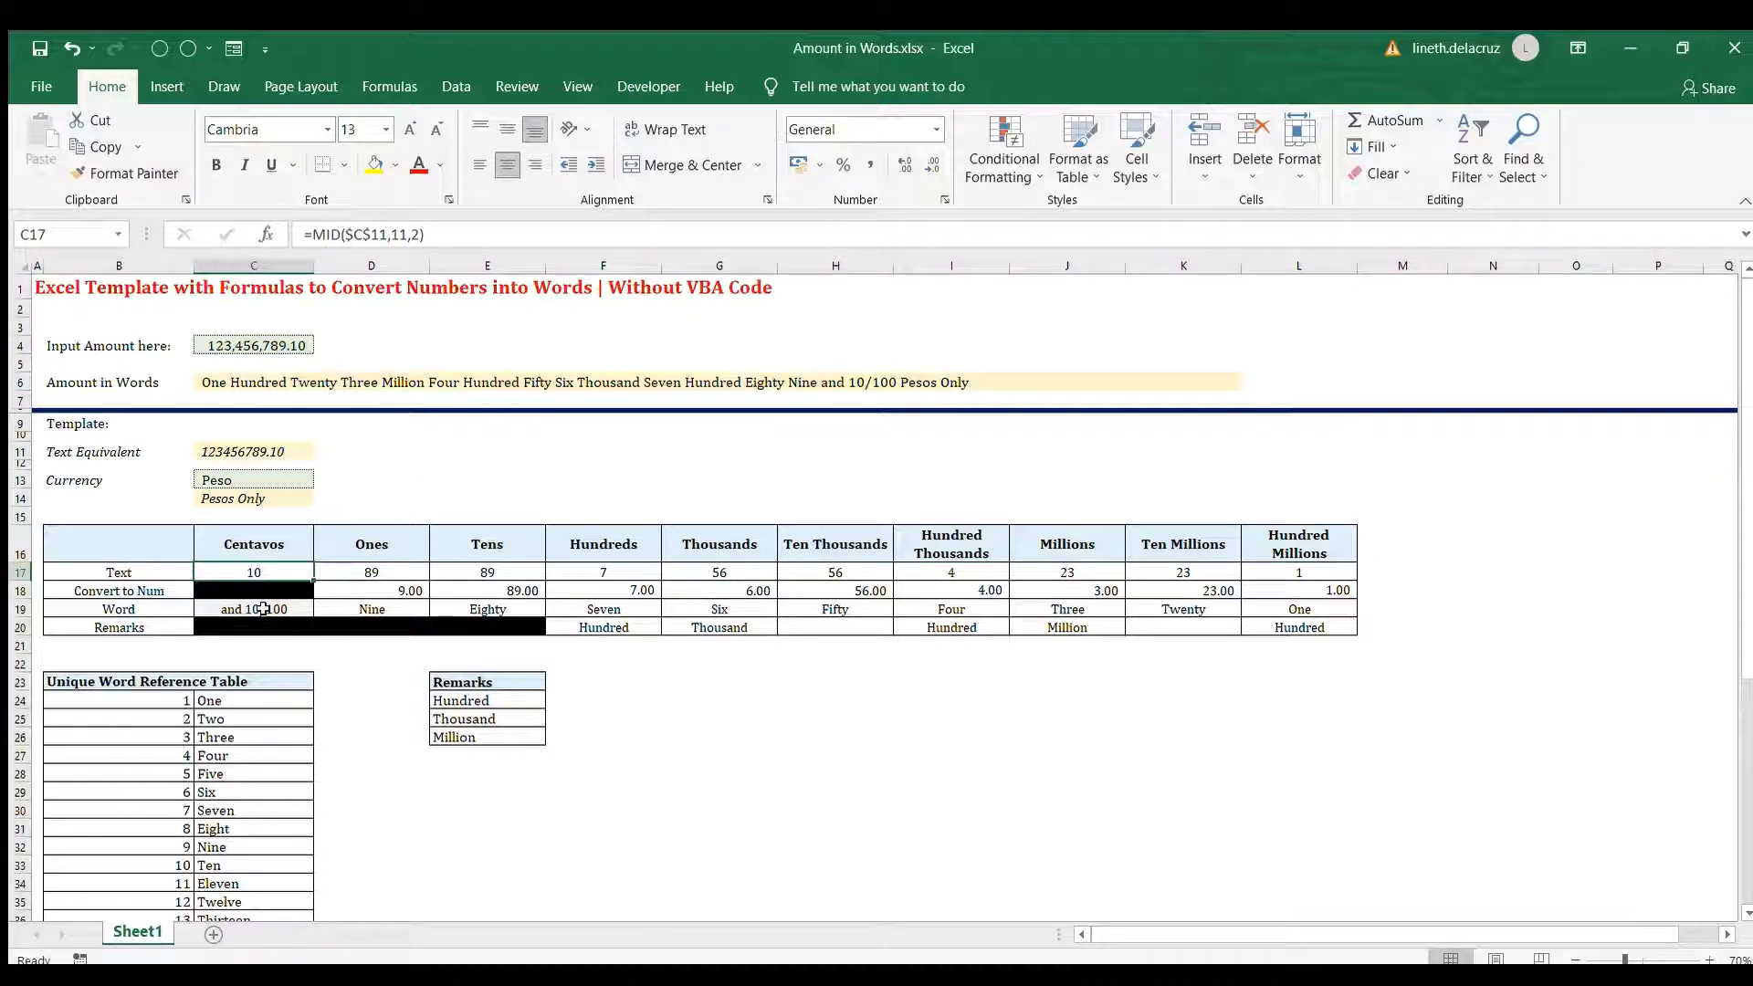
{"action": "key", "text": "F2"}
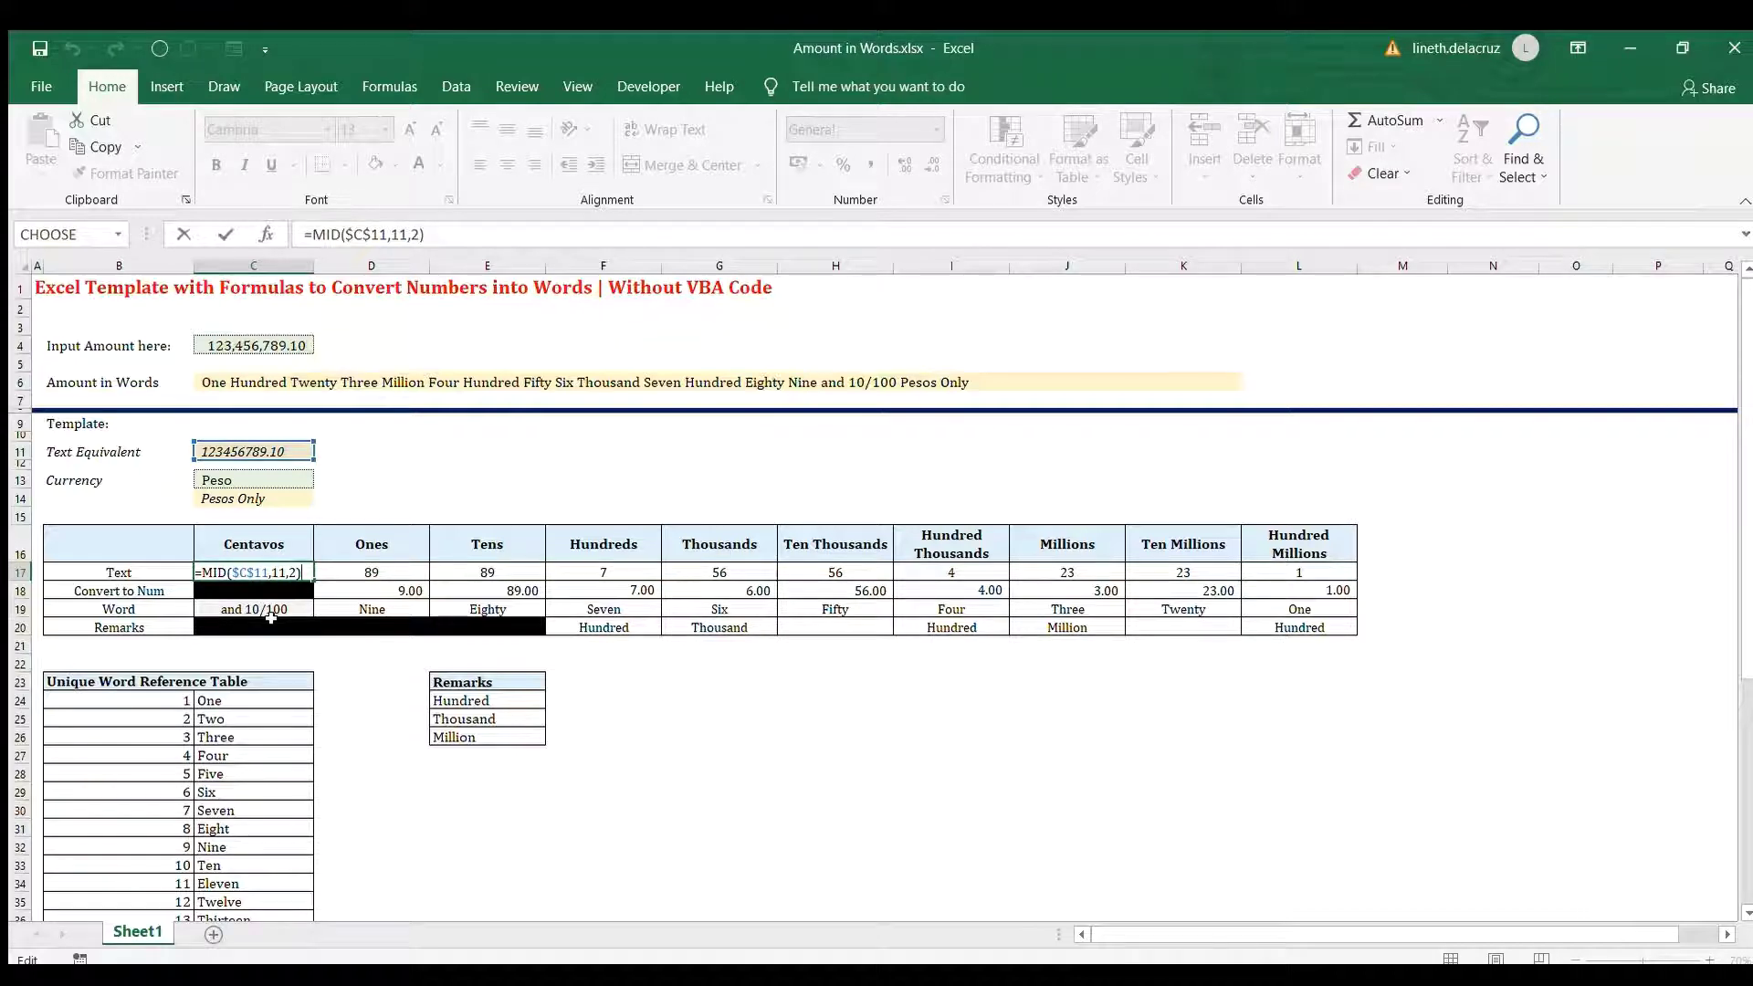
{"action": "key", "text": "Tab"}
{"action": "key", "text": "F2"}
{"action": "key", "text": "Escape"}
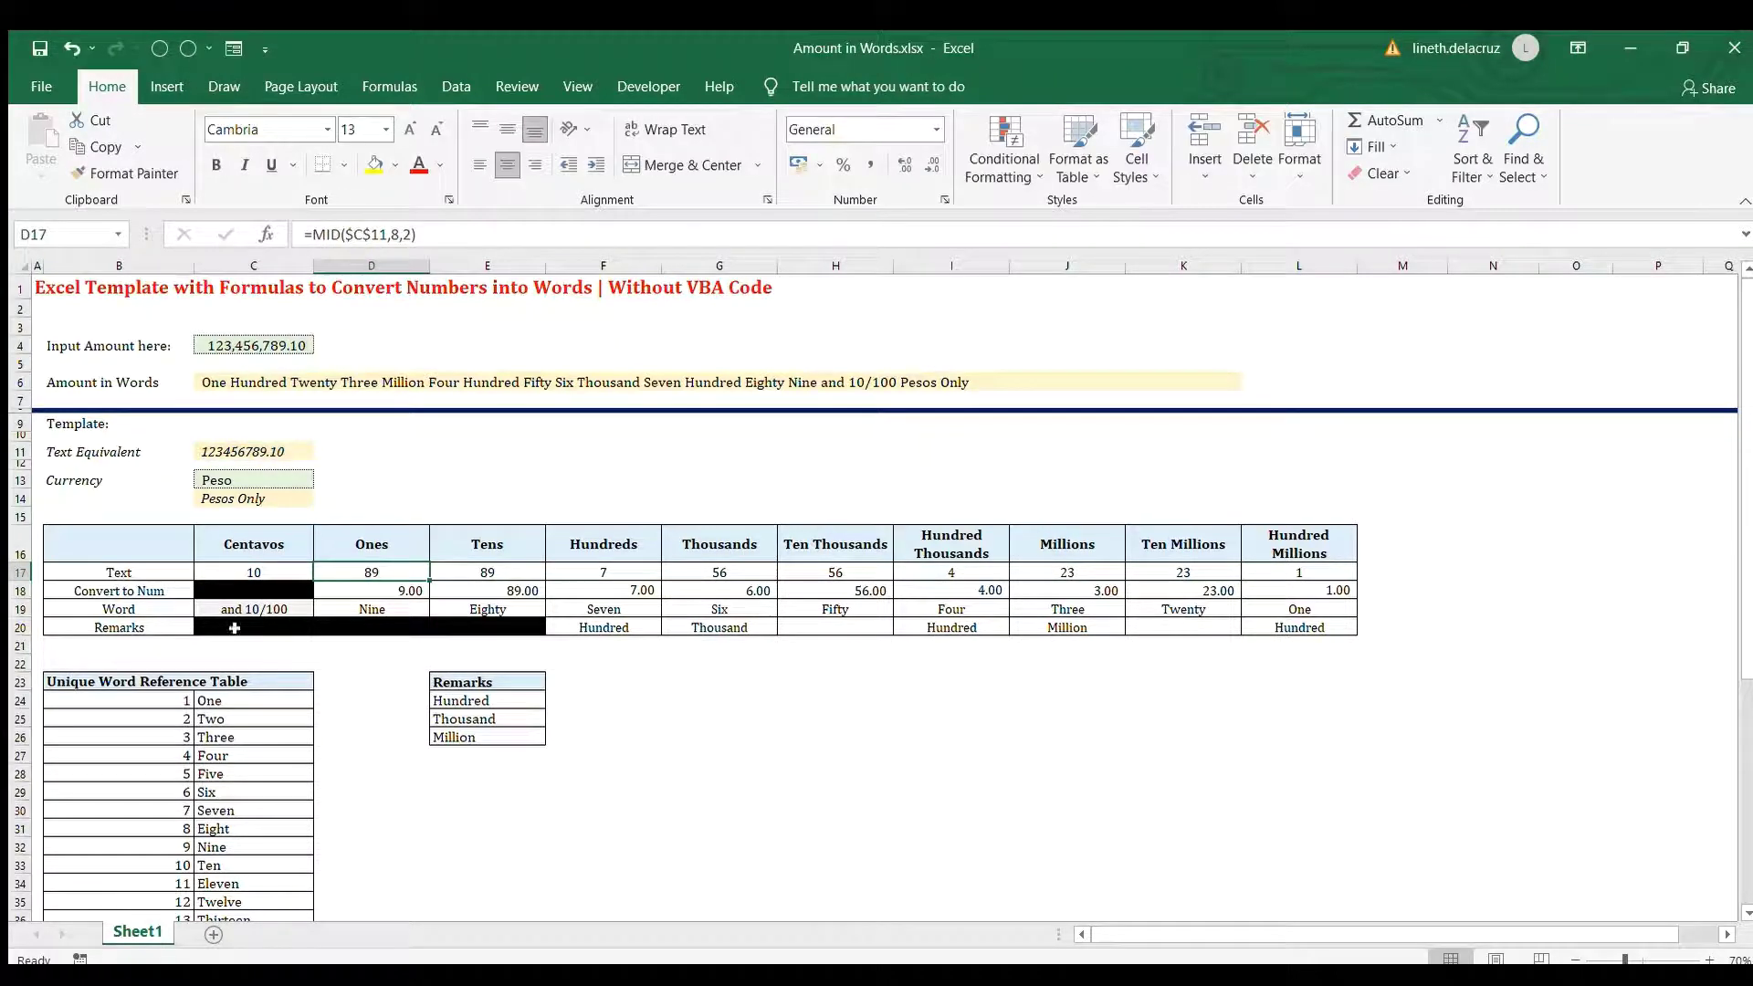
Examine each argument of the Centavos MID formula in C17: source cell, start position and number of characters
{"action": "left_click", "coordinate": [20, 573]}
{"action": "left_click", "coordinate": [285, 573]}
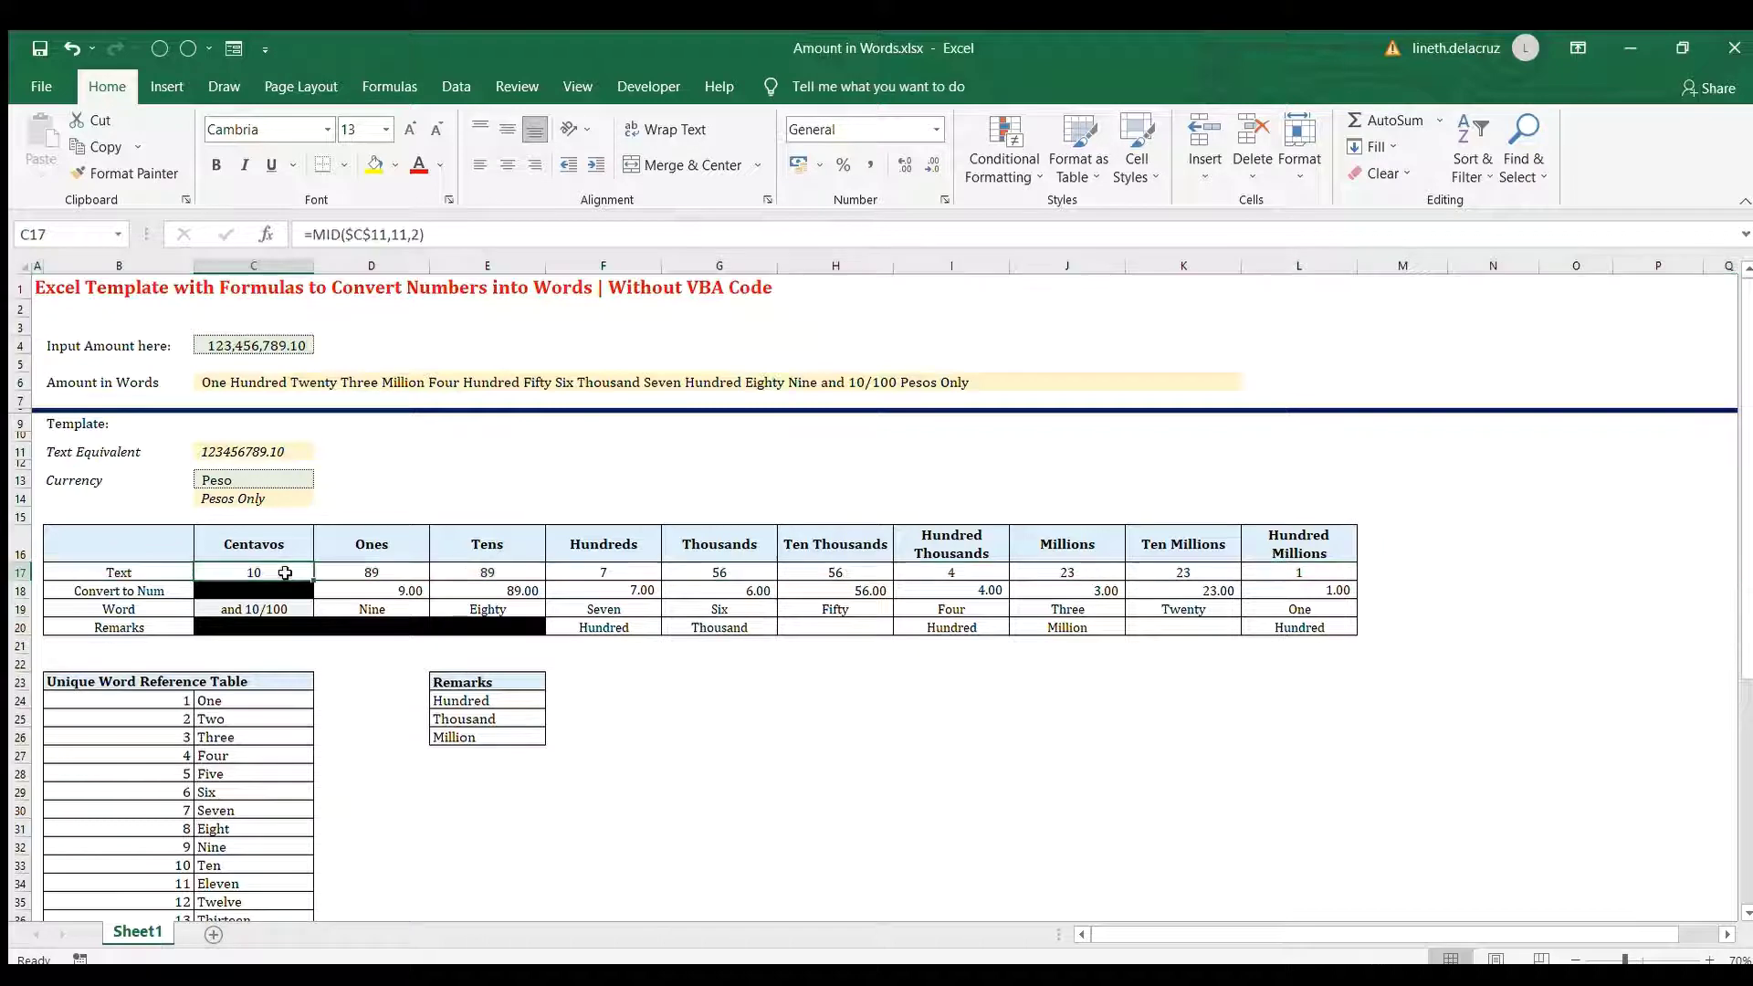
{"action": "double_click", "coordinate": [285, 572]}
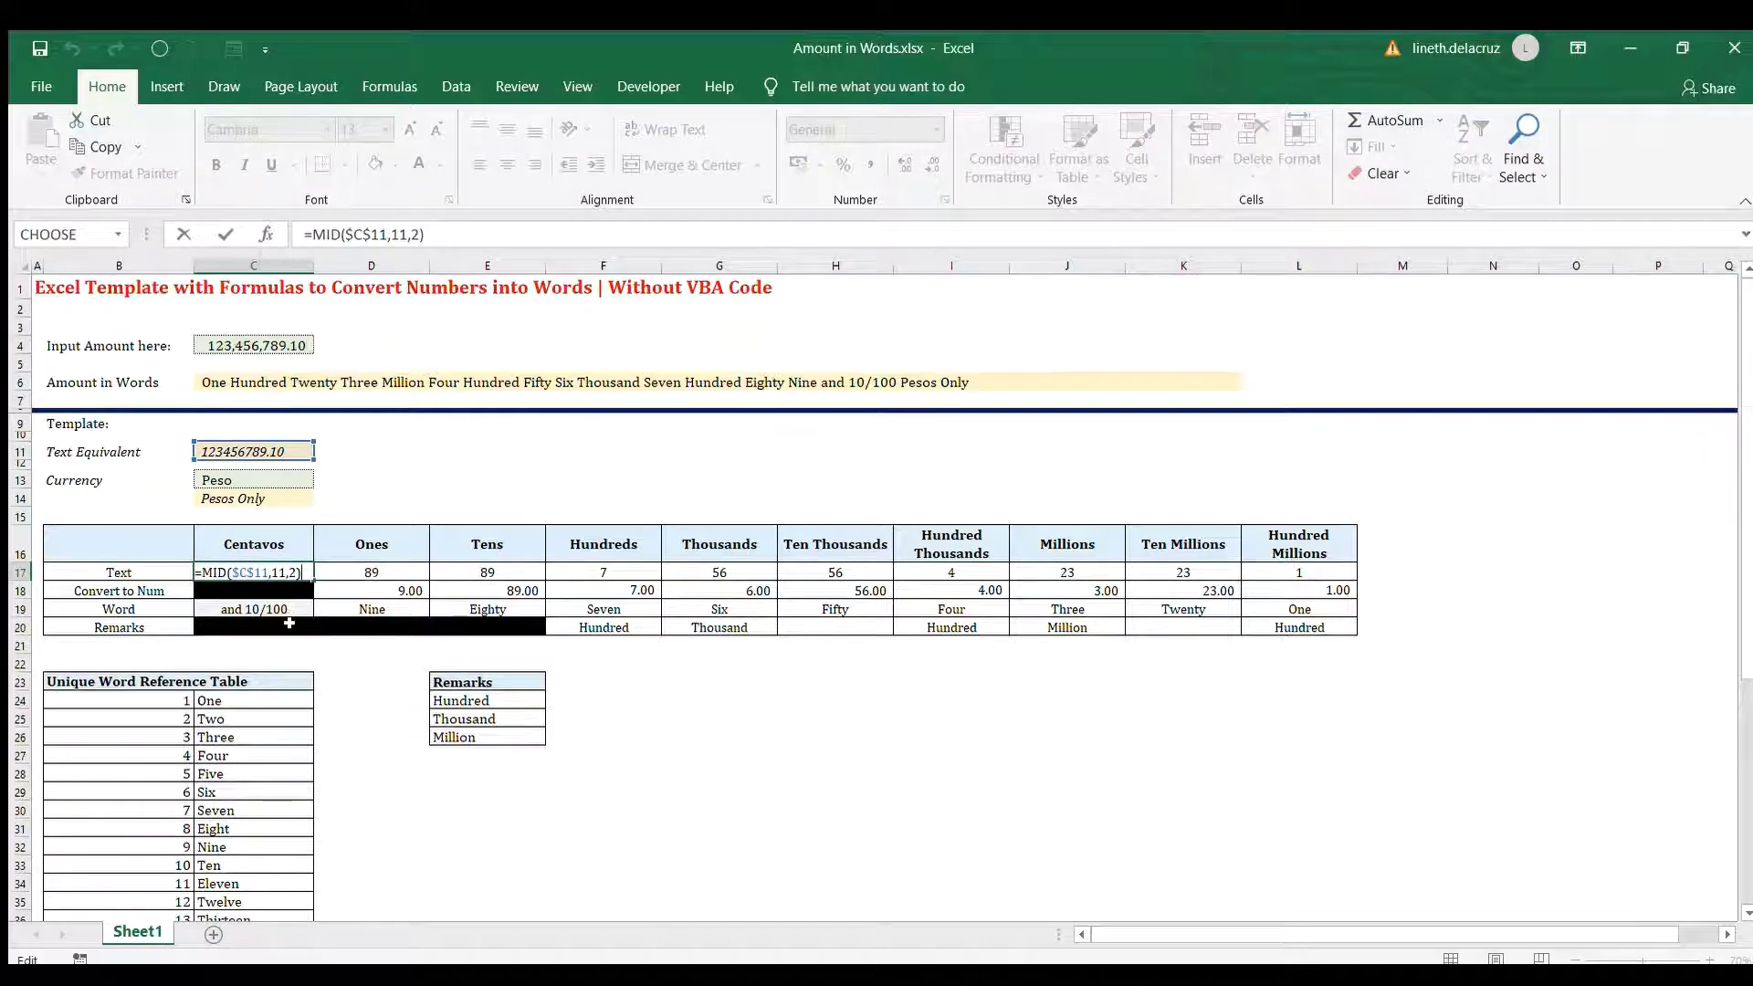
{"action": "left_click", "coordinate": [253, 573]}
{"action": "double_click", "coordinate": [251, 572]}
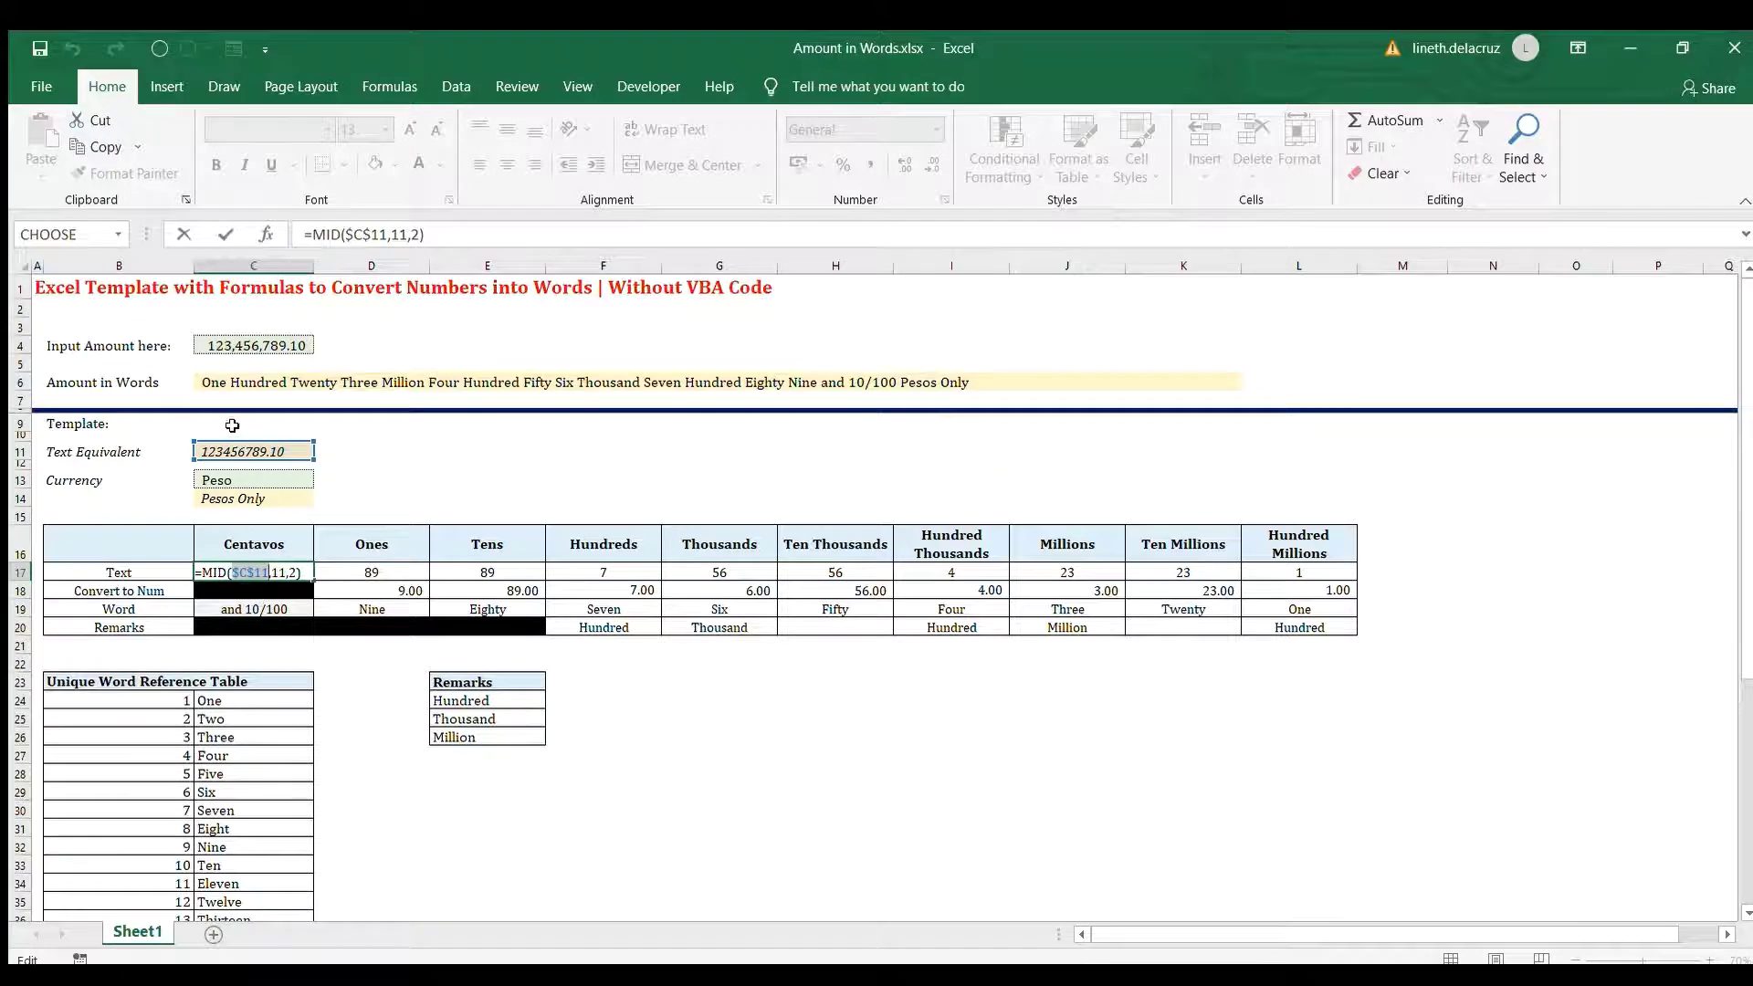
{"action": "double_click", "coordinate": [278, 572]}
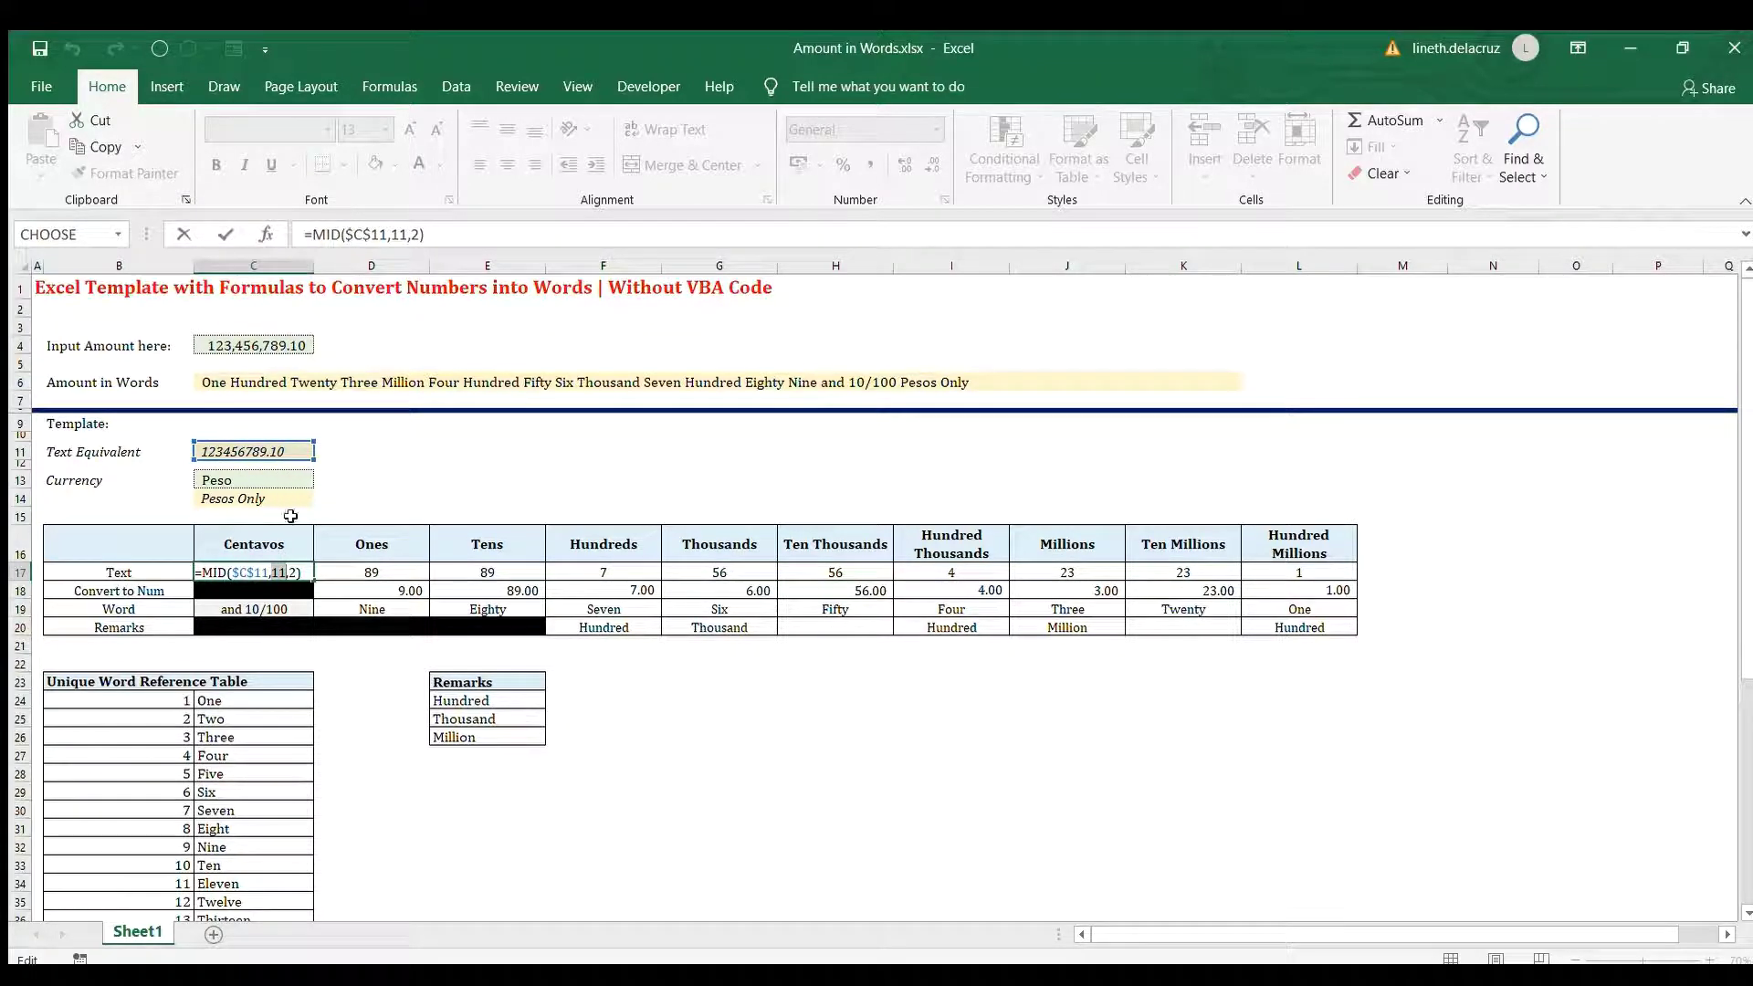
{"action": "left_click", "coordinate": [294, 572]}
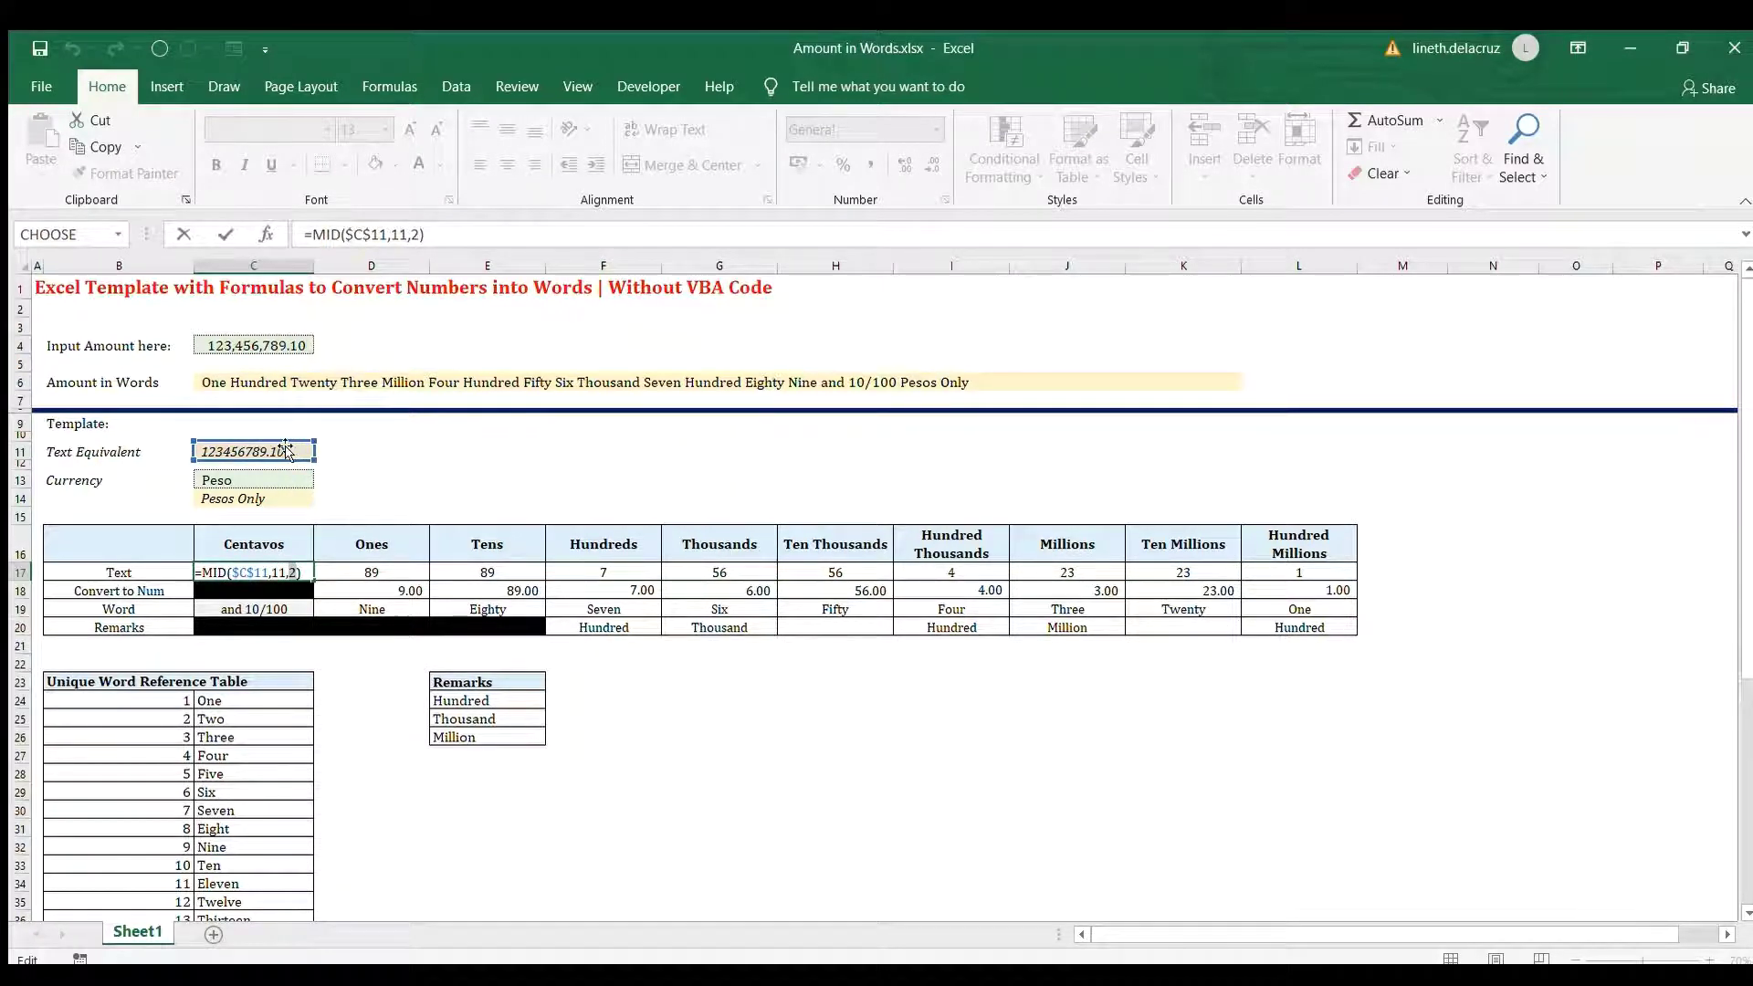
{"action": "key", "text": "ctrl+Return"}
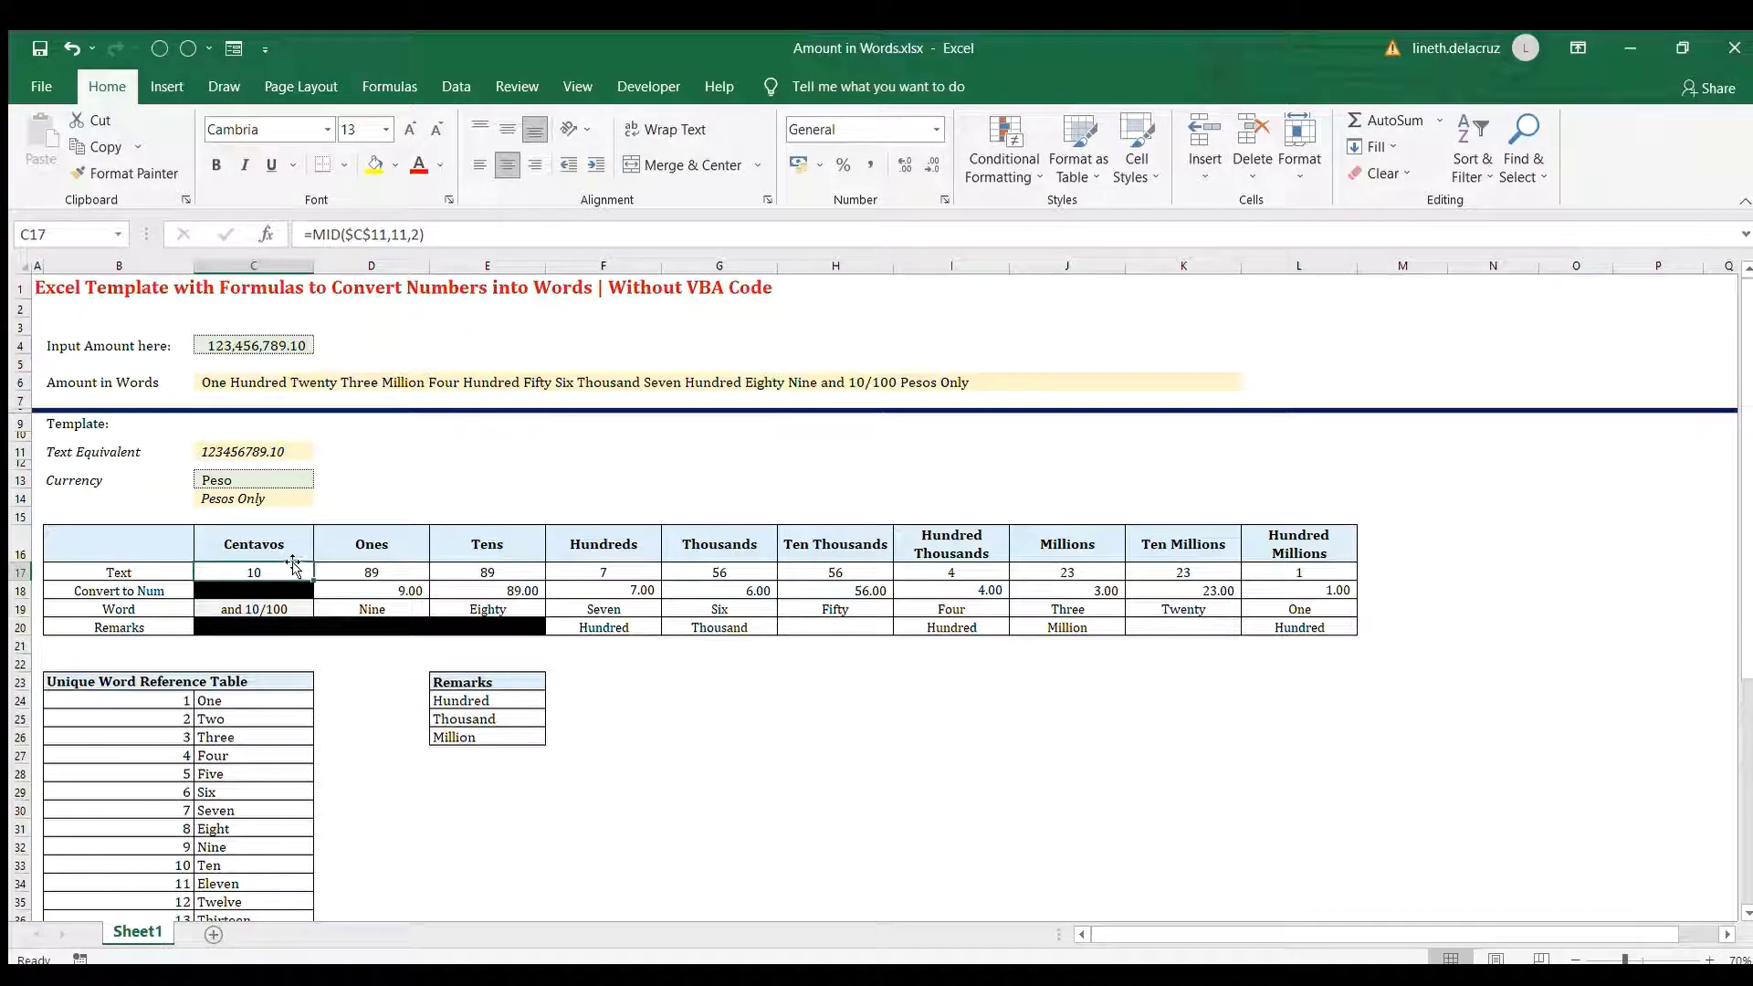
Examine the arguments of the Ones MID formula in D17
{"action": "left_click", "coordinate": [373, 563]}
{"action": "key", "text": "F2"}
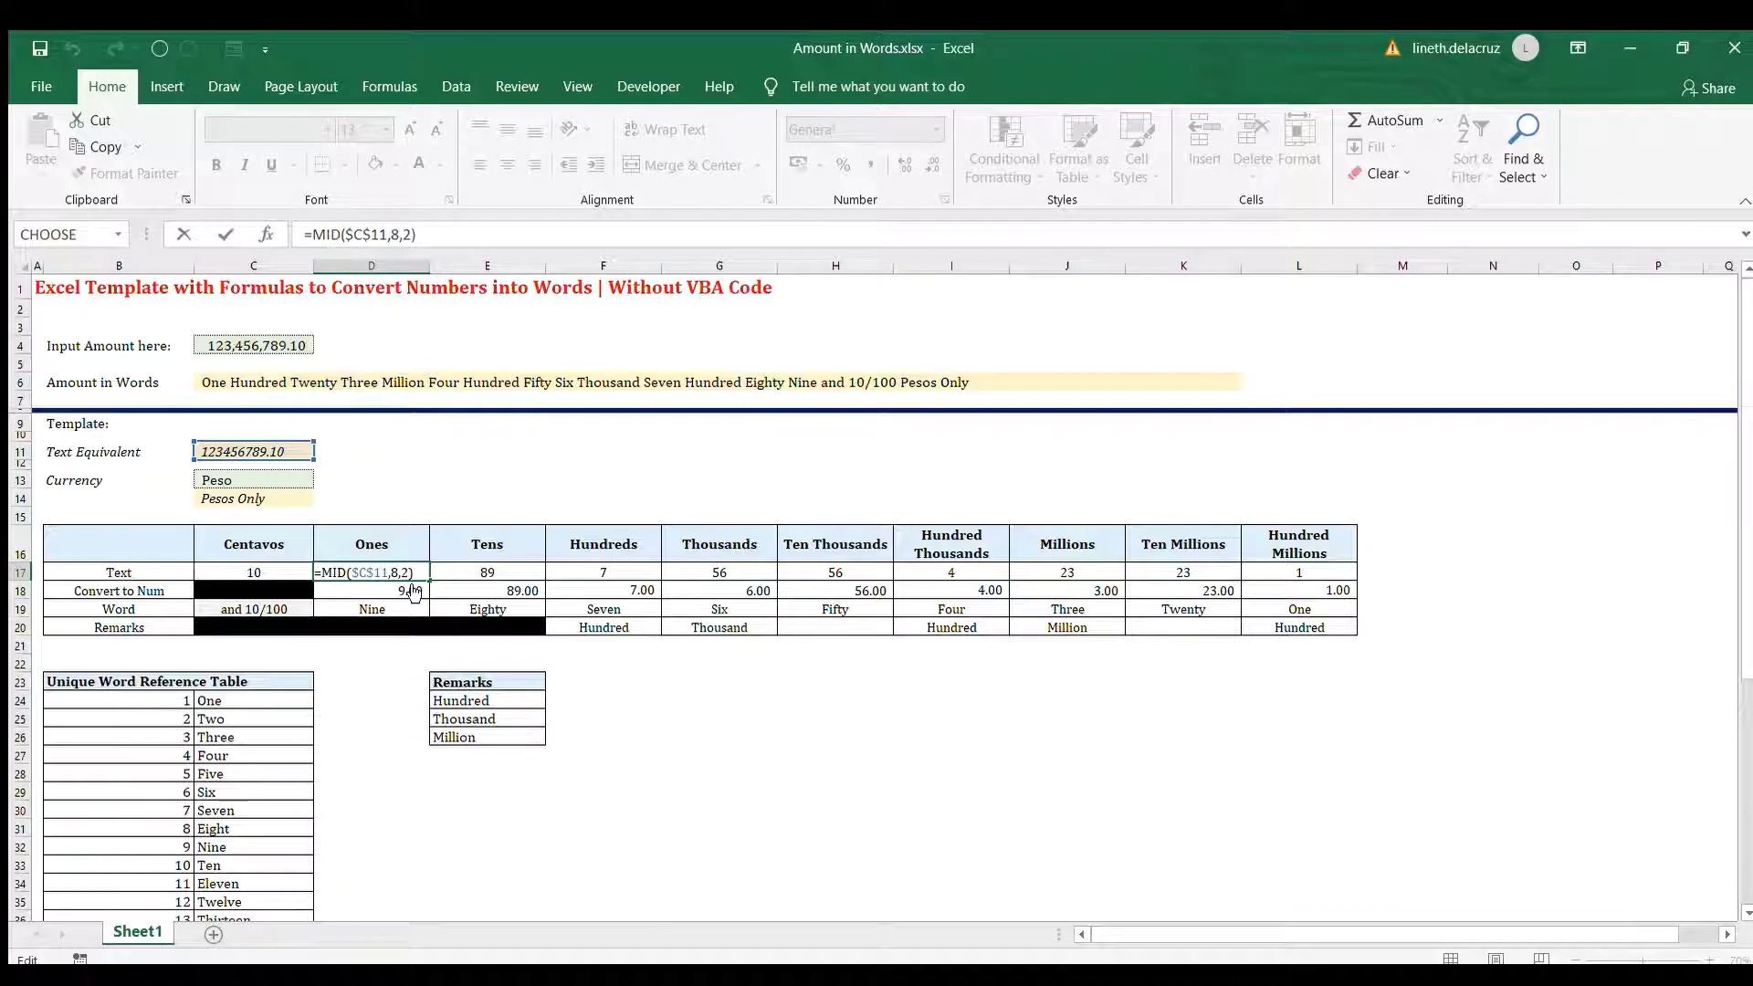
{"action": "double_click", "coordinate": [370, 573]}
{"action": "left_click", "coordinate": [398, 572]}
{"action": "key", "text": "Tab"}
Examine the Tens MID formula in E17, leaving the cell's formula as it is
{"action": "key", "text": "F2"}
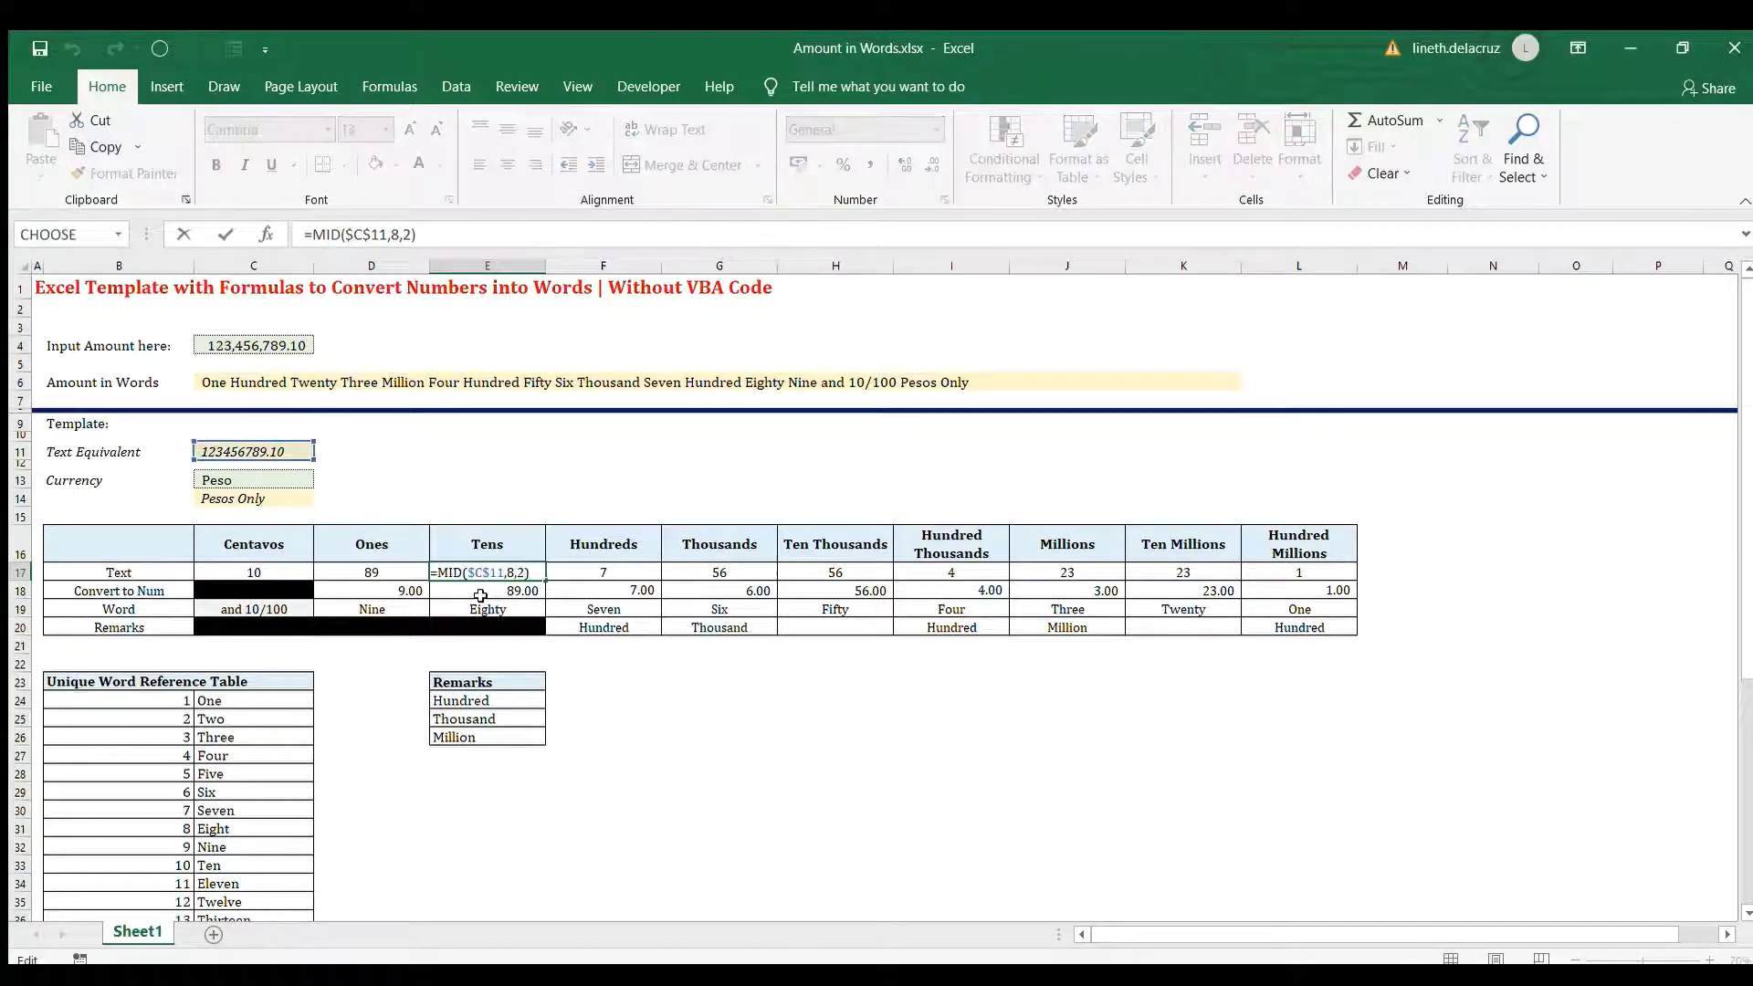
{"action": "key", "text": "Escape"}
{"action": "type", "text": "="}
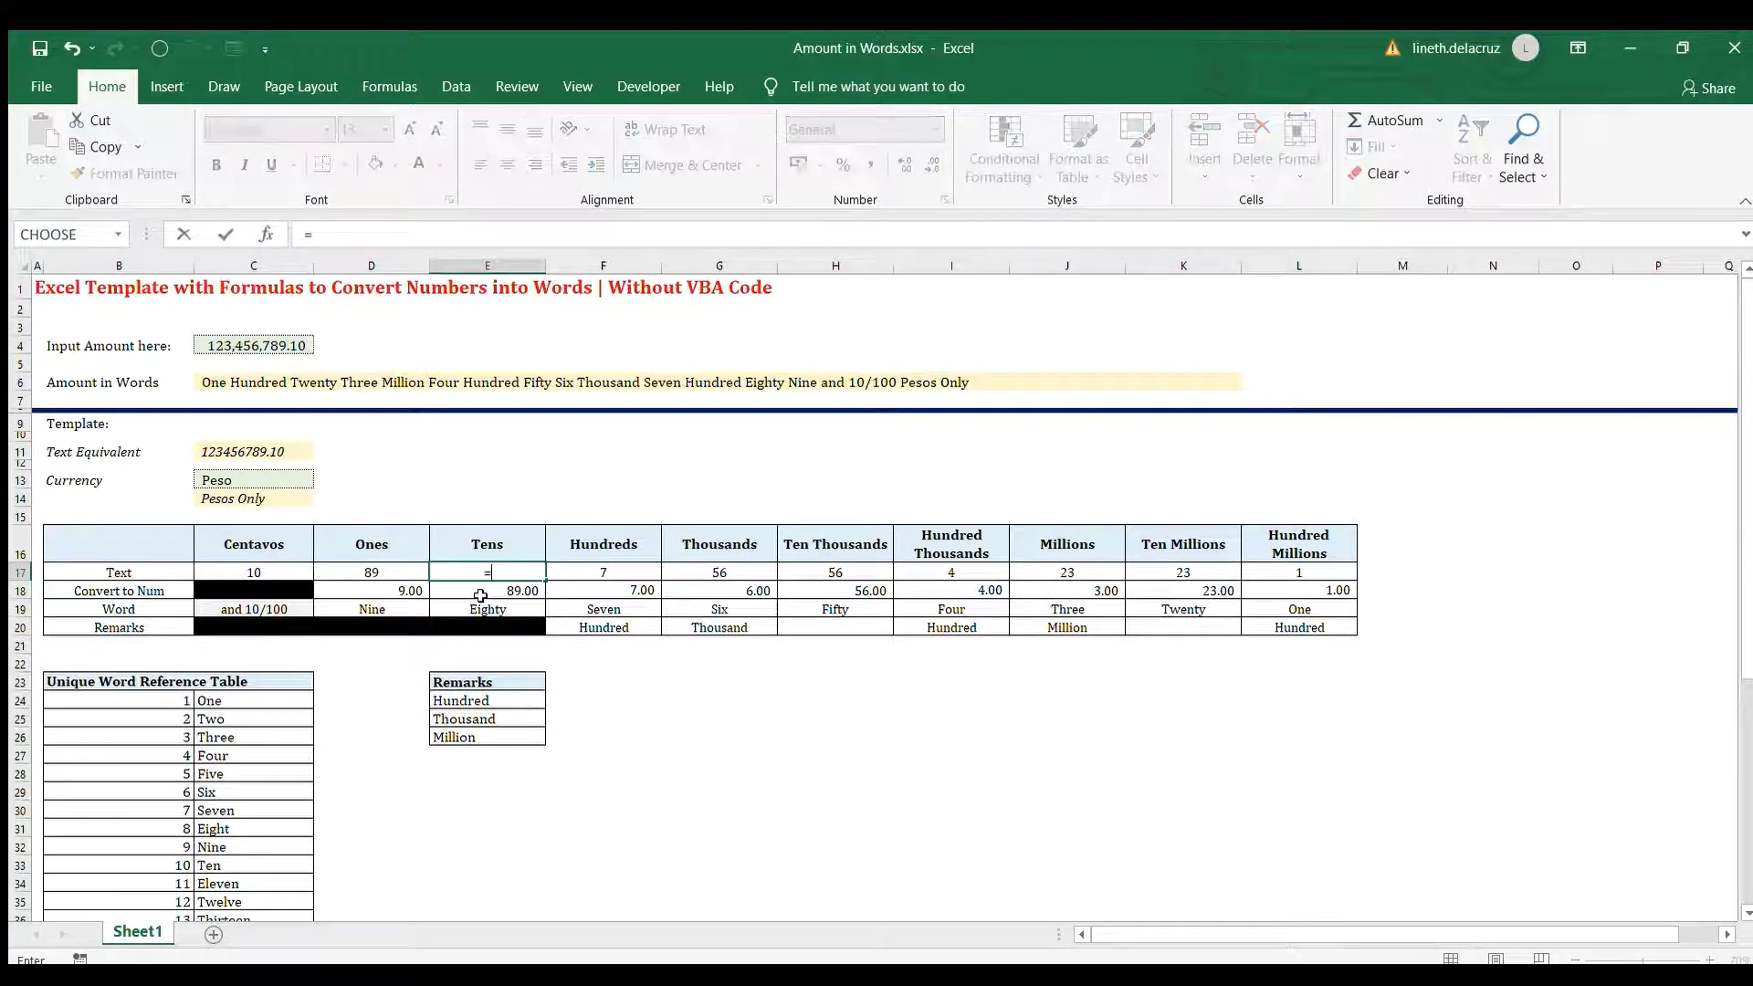
{"action": "key", "text": "Escape"}
{"action": "key", "text": "Down"}
{"action": "key", "text": "Up"}
{"action": "key", "text": "F2"}
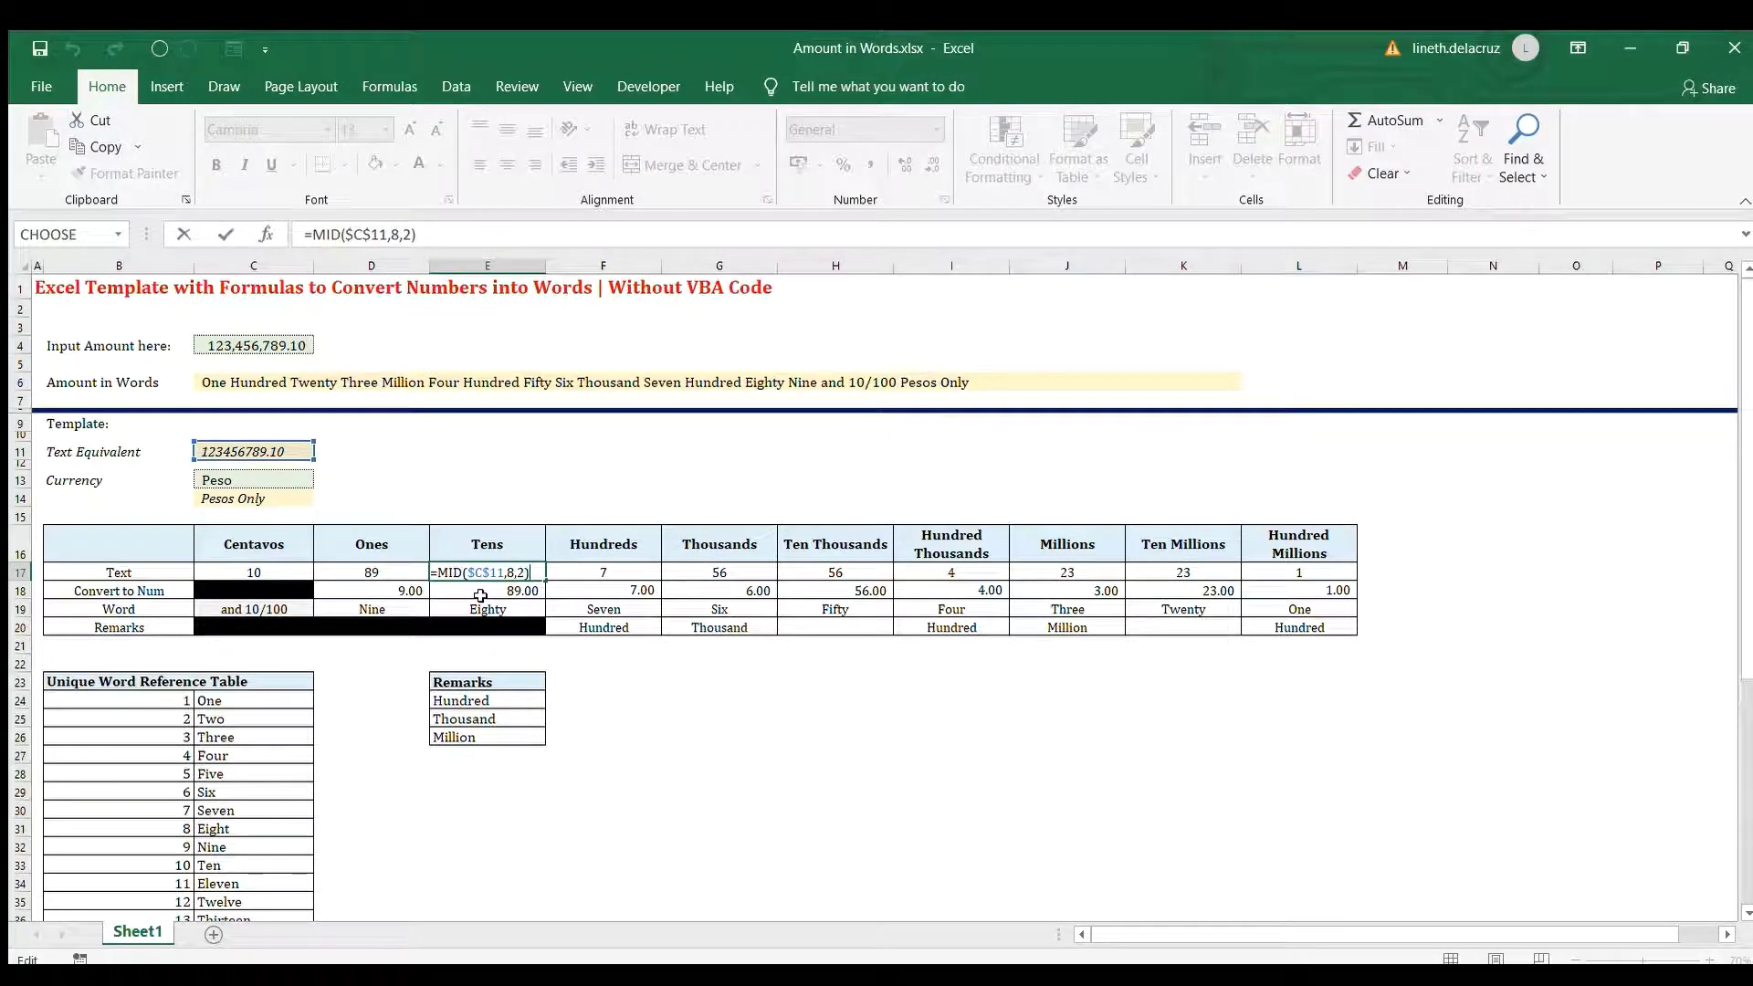
{"action": "key", "text": "Escape"}
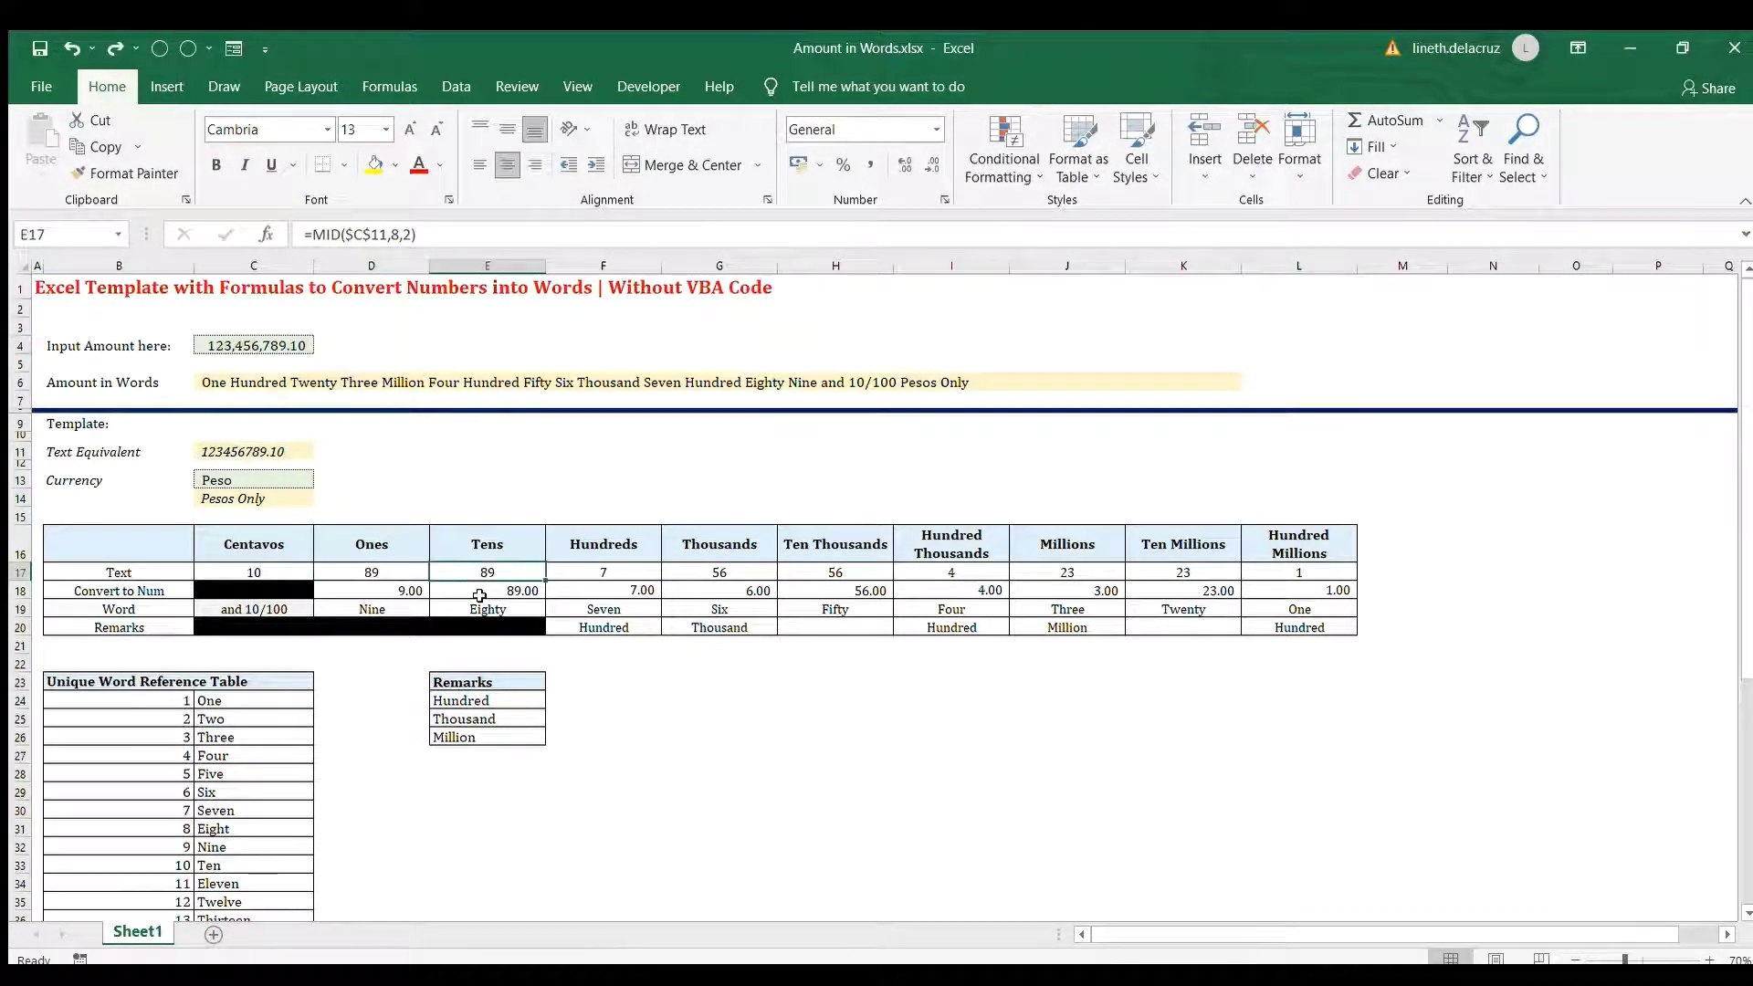
Examine the source cell, start position and character count in the Hundreds MID formula in F17
{"action": "key", "text": "Right"}
{"action": "key", "text": "F2"}
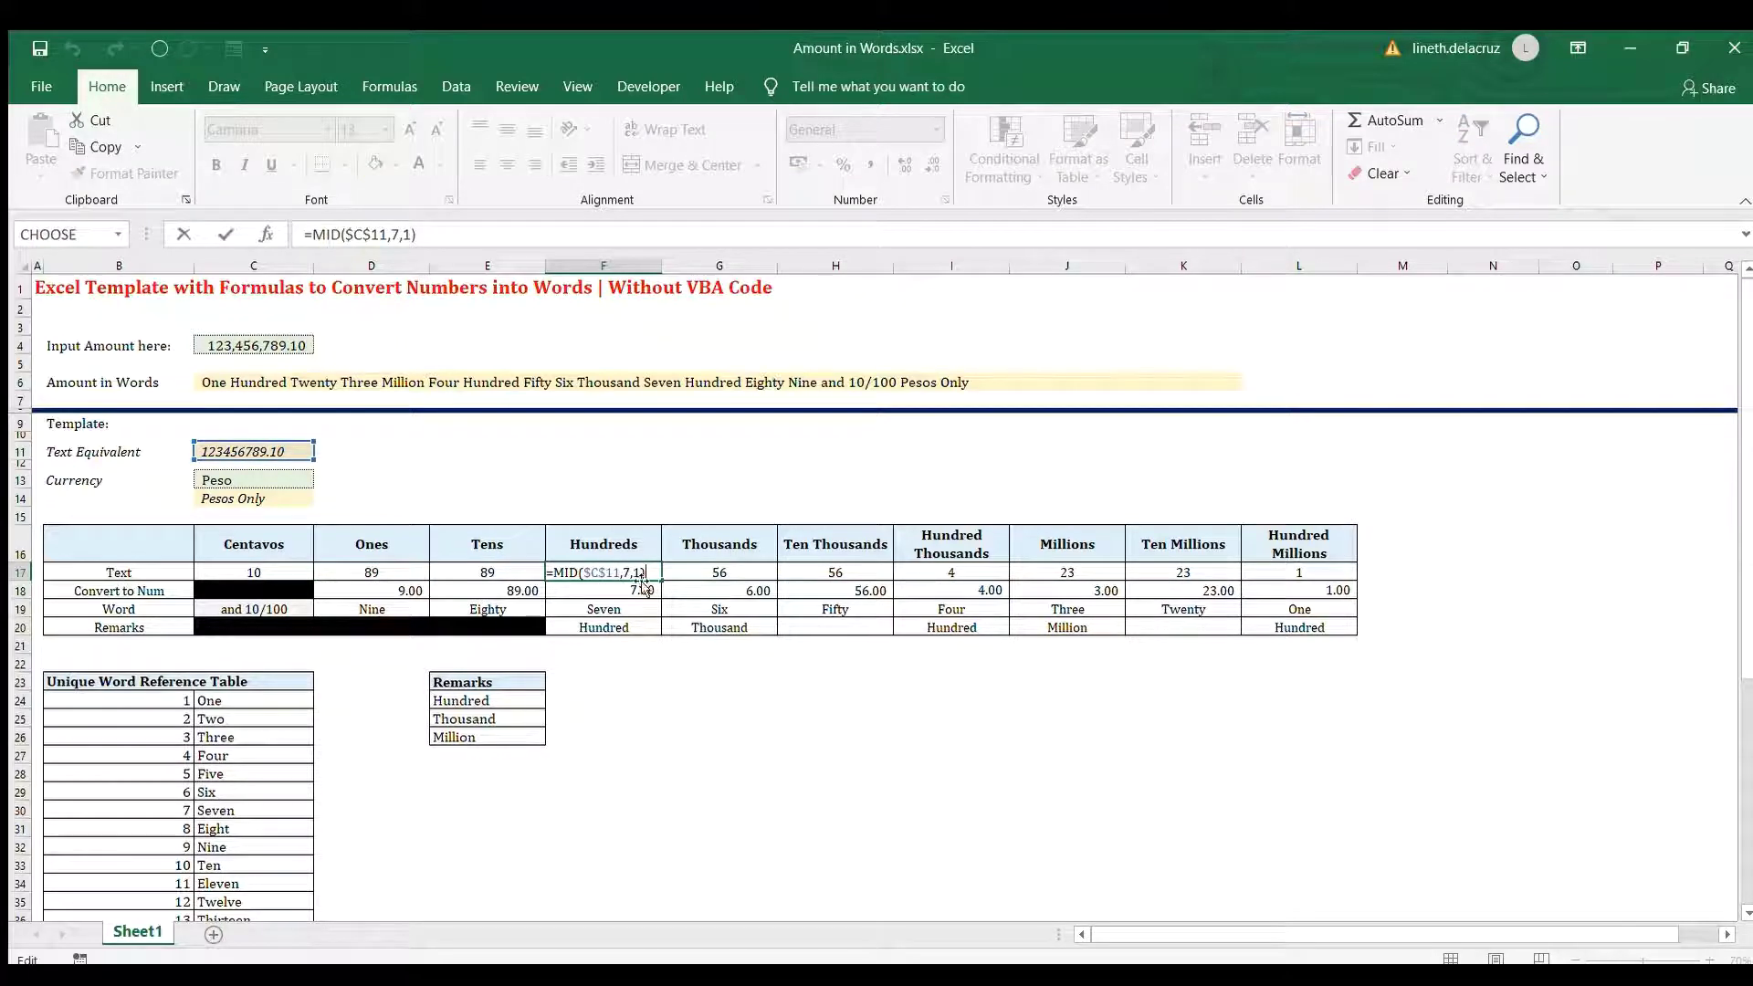
{"action": "double_click", "coordinate": [605, 575]}
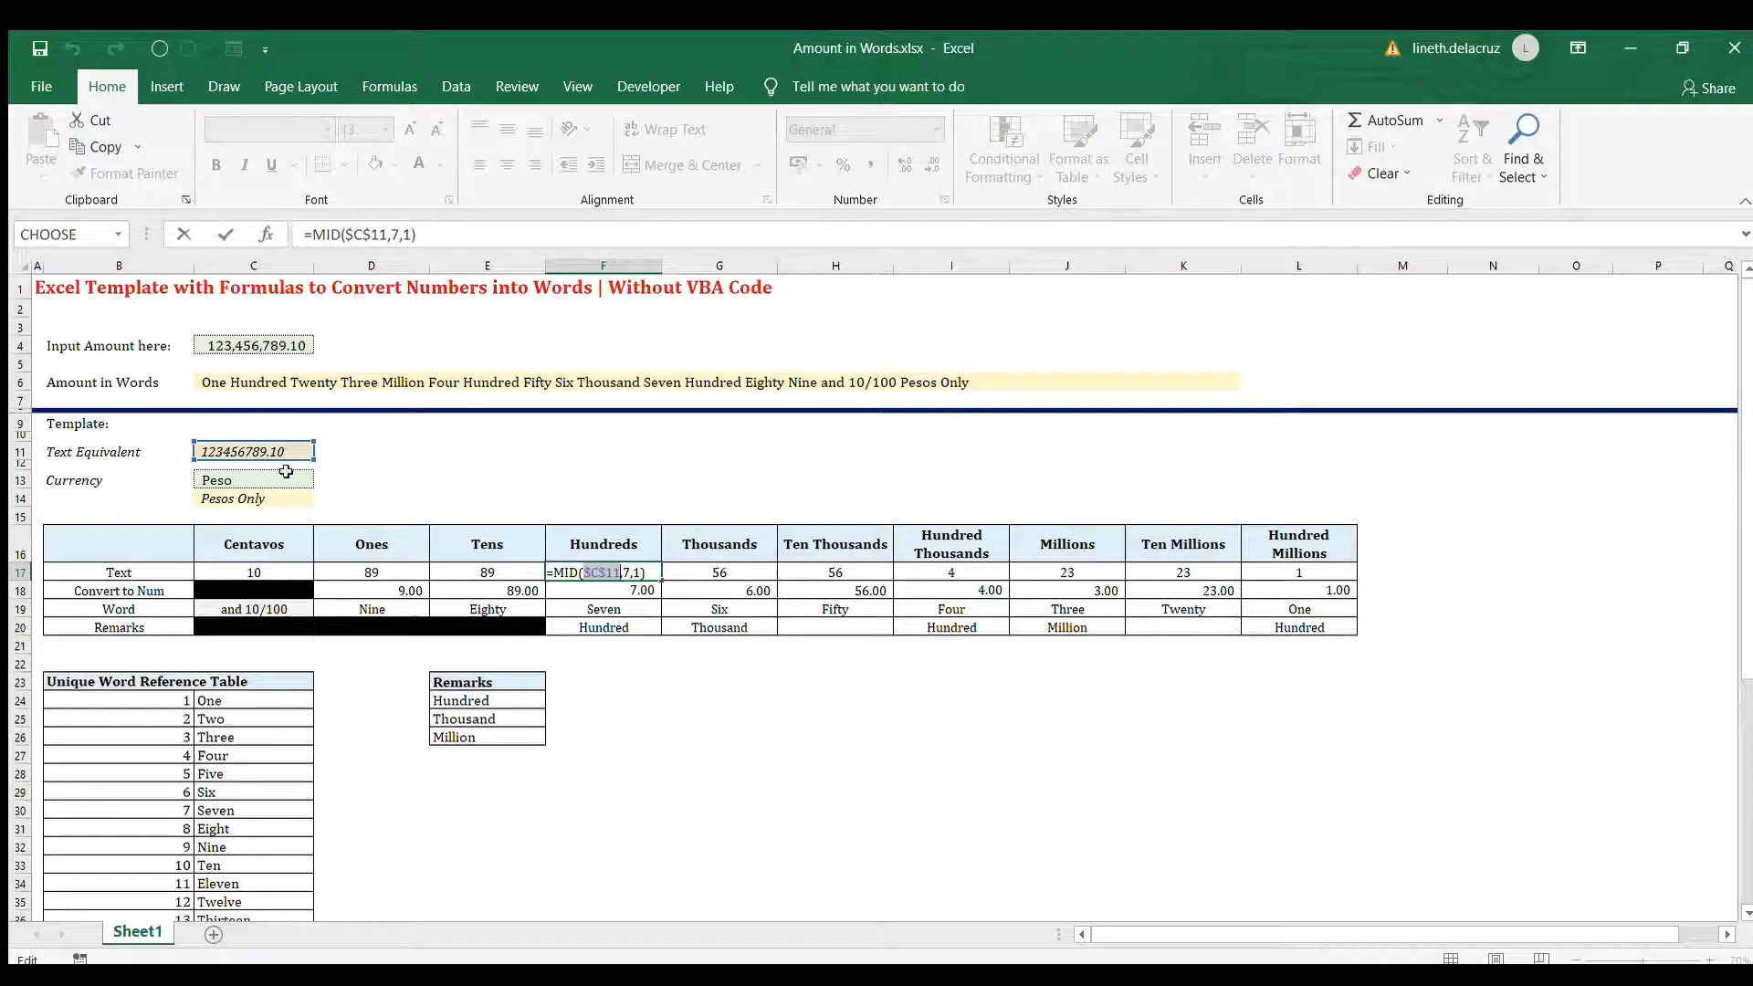
{"action": "key", "text": "Right"}
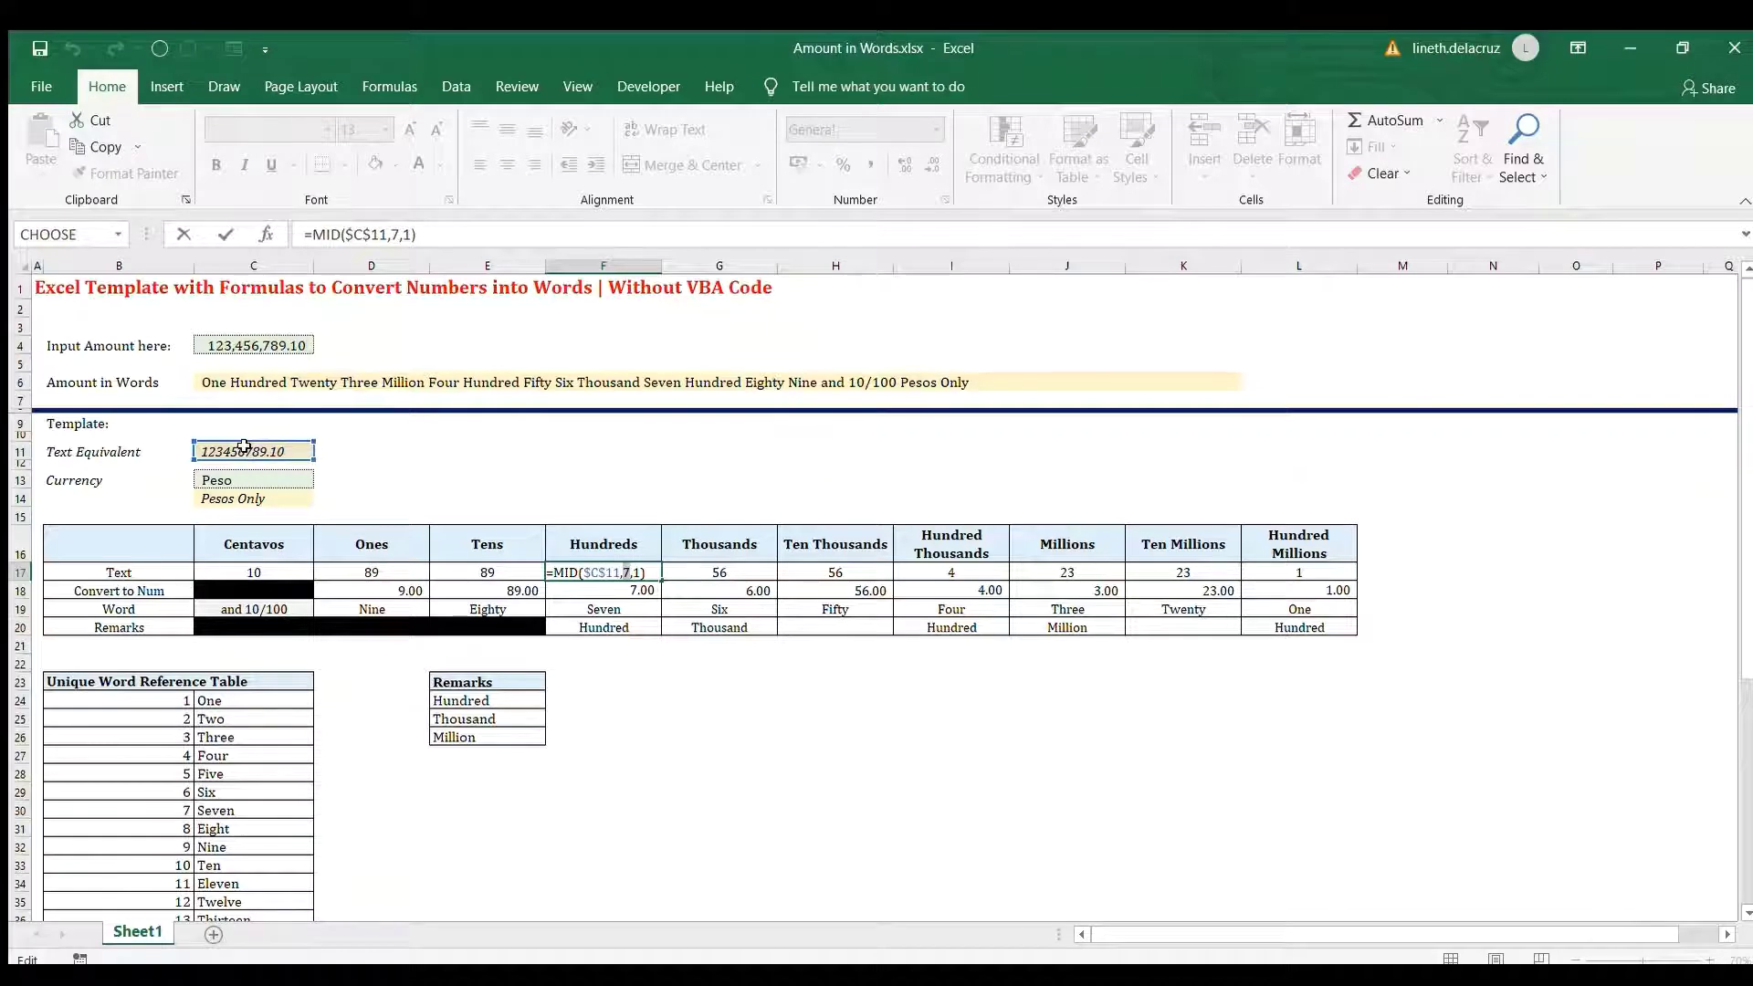
{"action": "key", "text": "Right"}
{"action": "key", "text": "Right"}
{"action": "key", "text": "Return"}
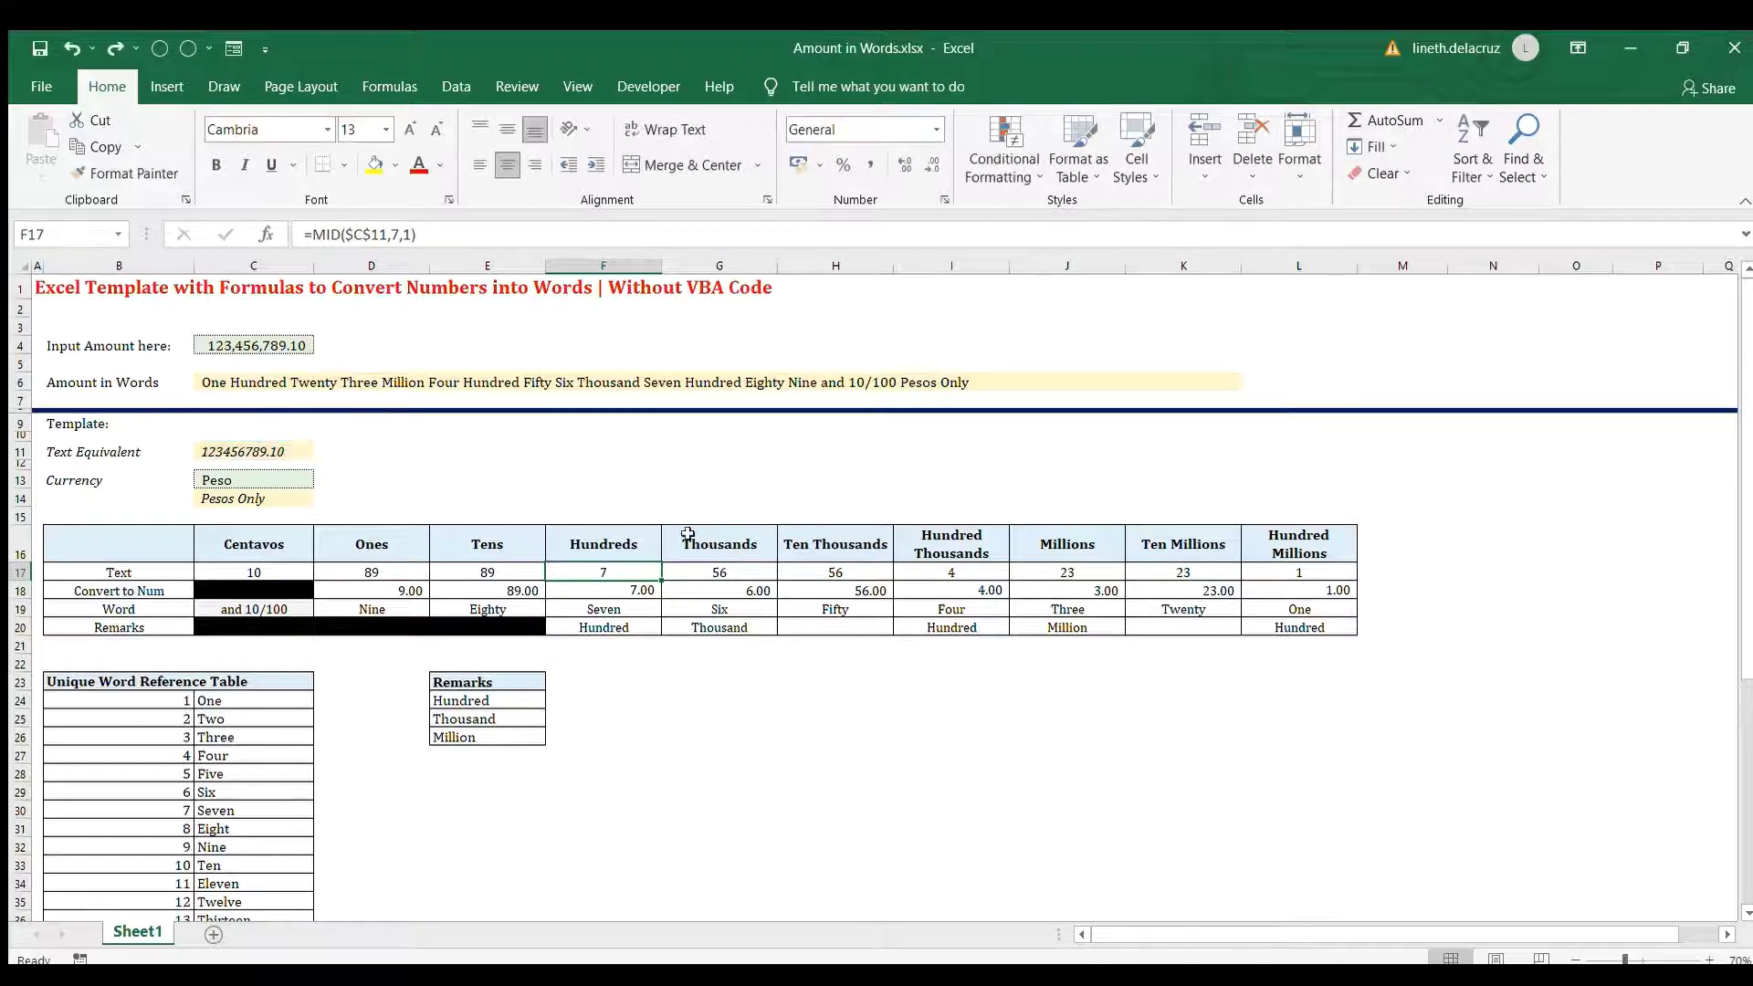
Examine the MID formulas for Thousands in G17 and Ten Thousands in H17, comparing their start position and character count
{"action": "left_click_drag", "start_coordinate": [727, 572], "coordinate": [834, 573]}
{"action": "left_click_drag", "start_coordinate": [387, 572], "coordinate": [478, 570]}
{"action": "double_click", "coordinate": [696, 573]}
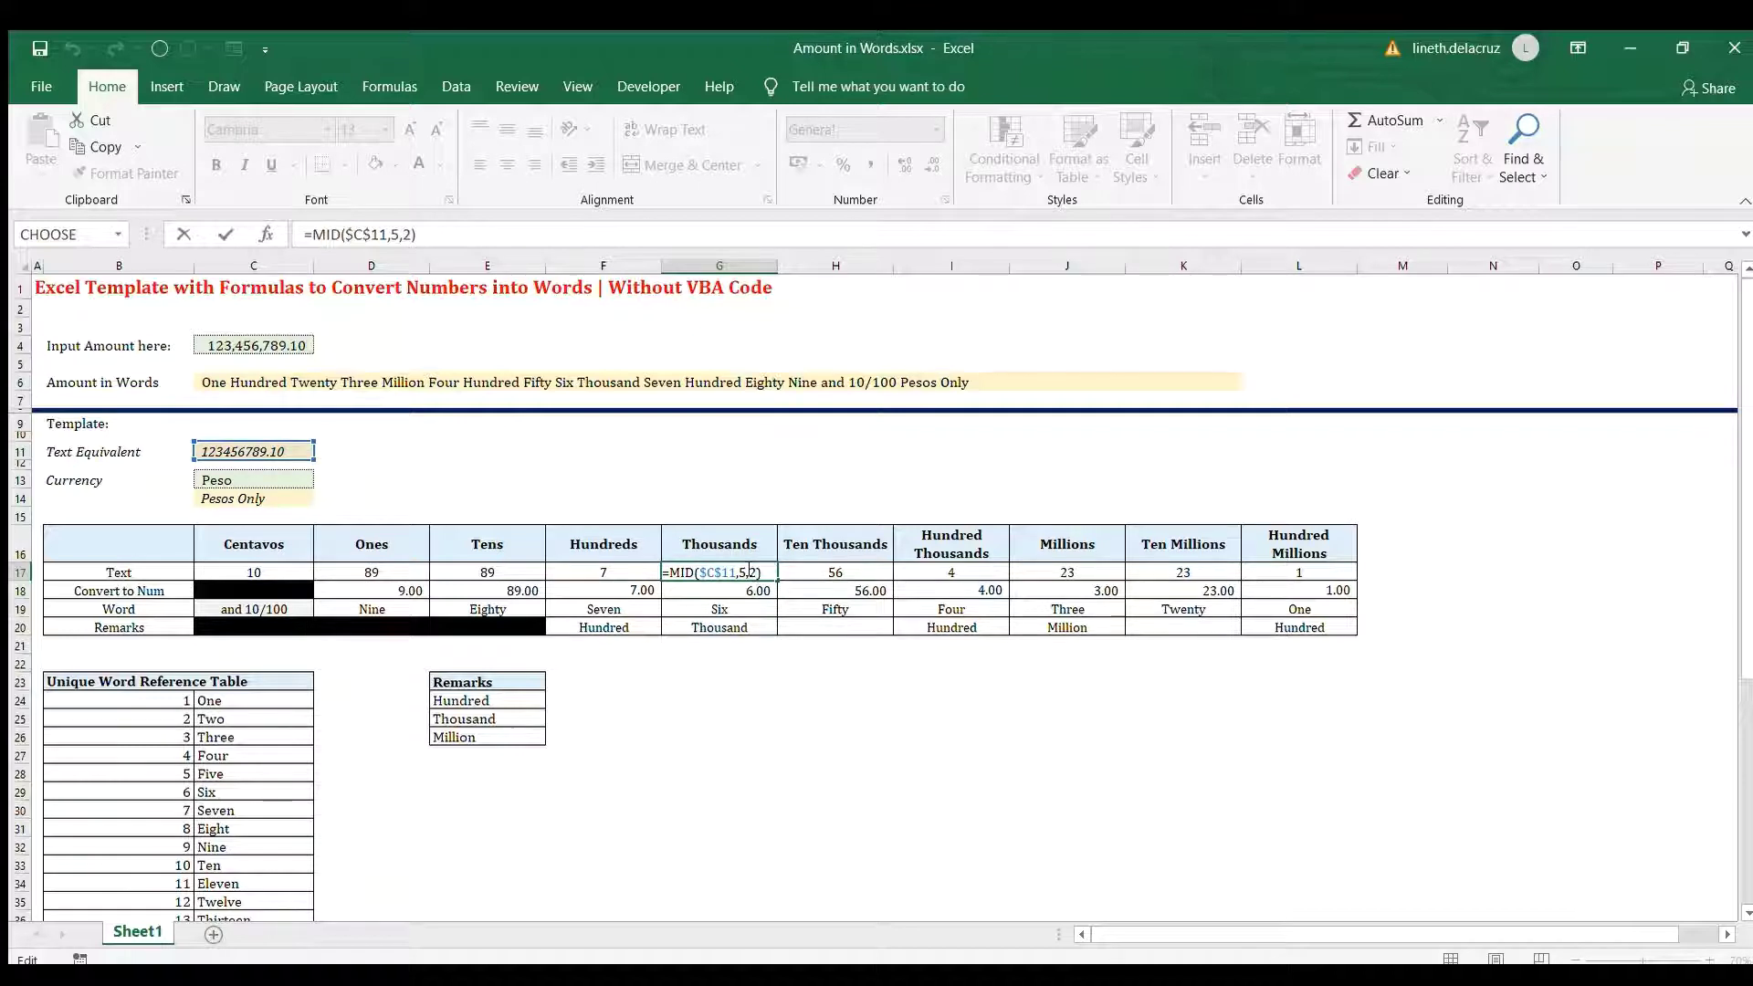
{"action": "left_click", "coordinate": [822, 572]}
{"action": "key", "text": "F2"}
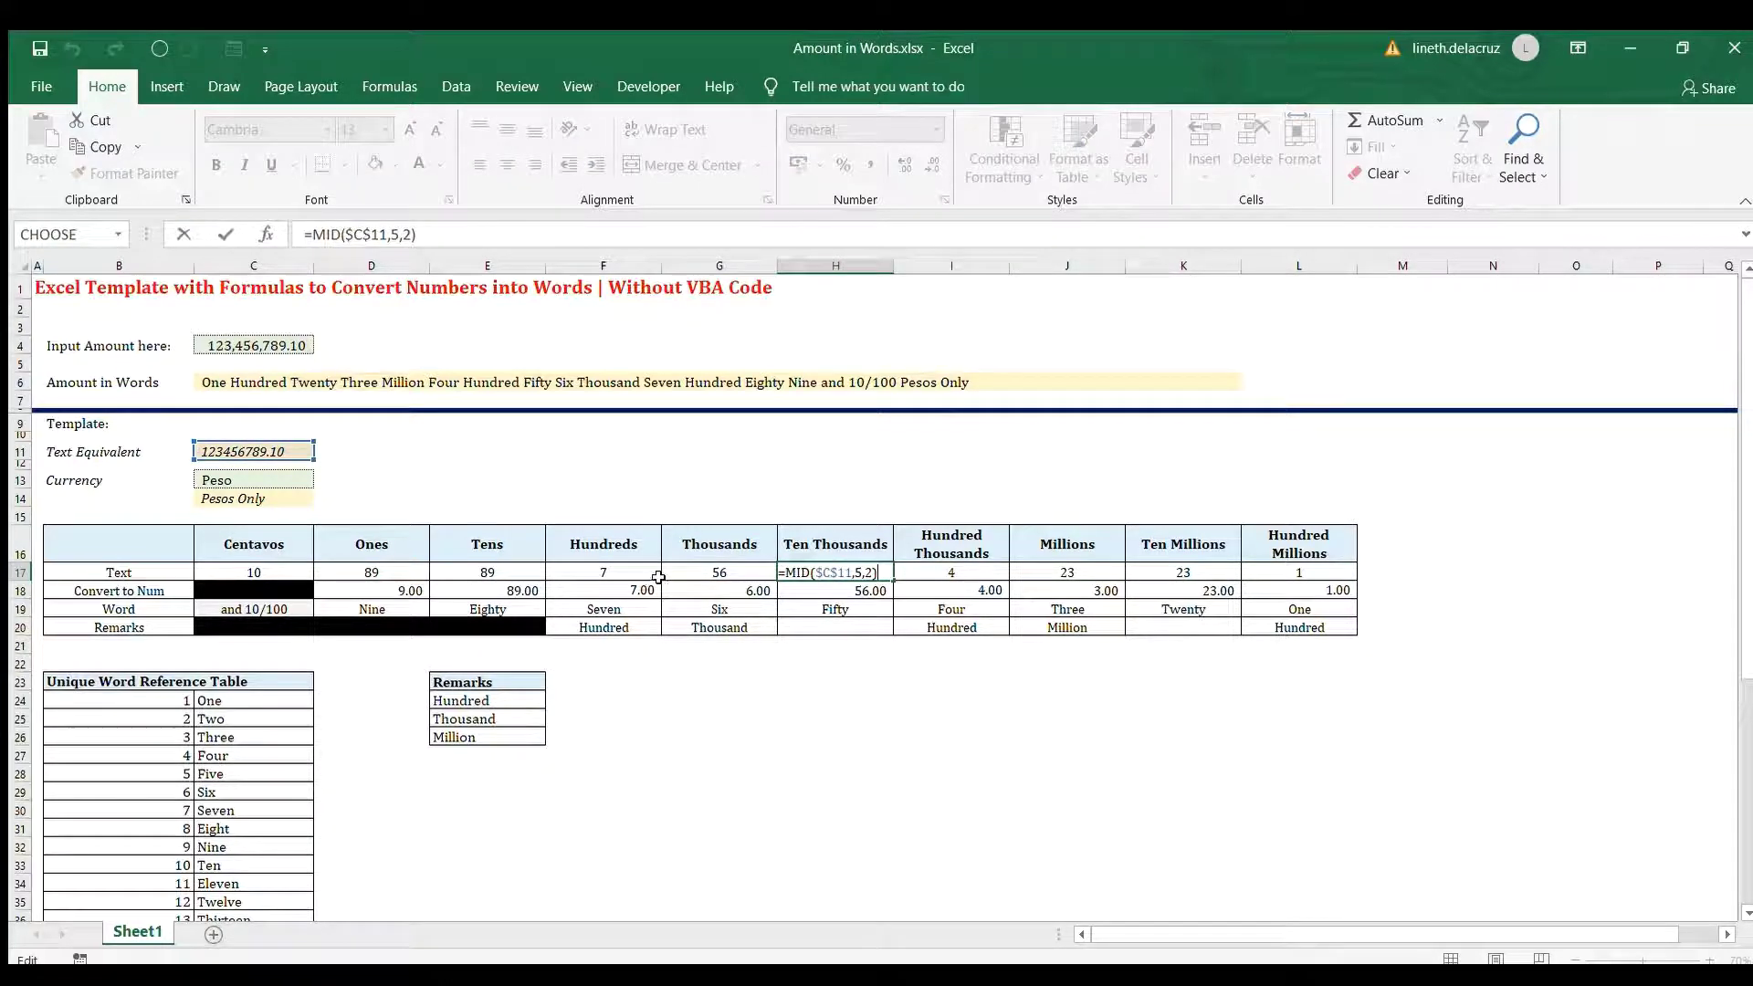
{"action": "left_click", "coordinate": [721, 575]}
Examine the source cell, start position and character count in the Hundred Thousands MID formula in I17
{"action": "double_click", "coordinate": [960, 575]}
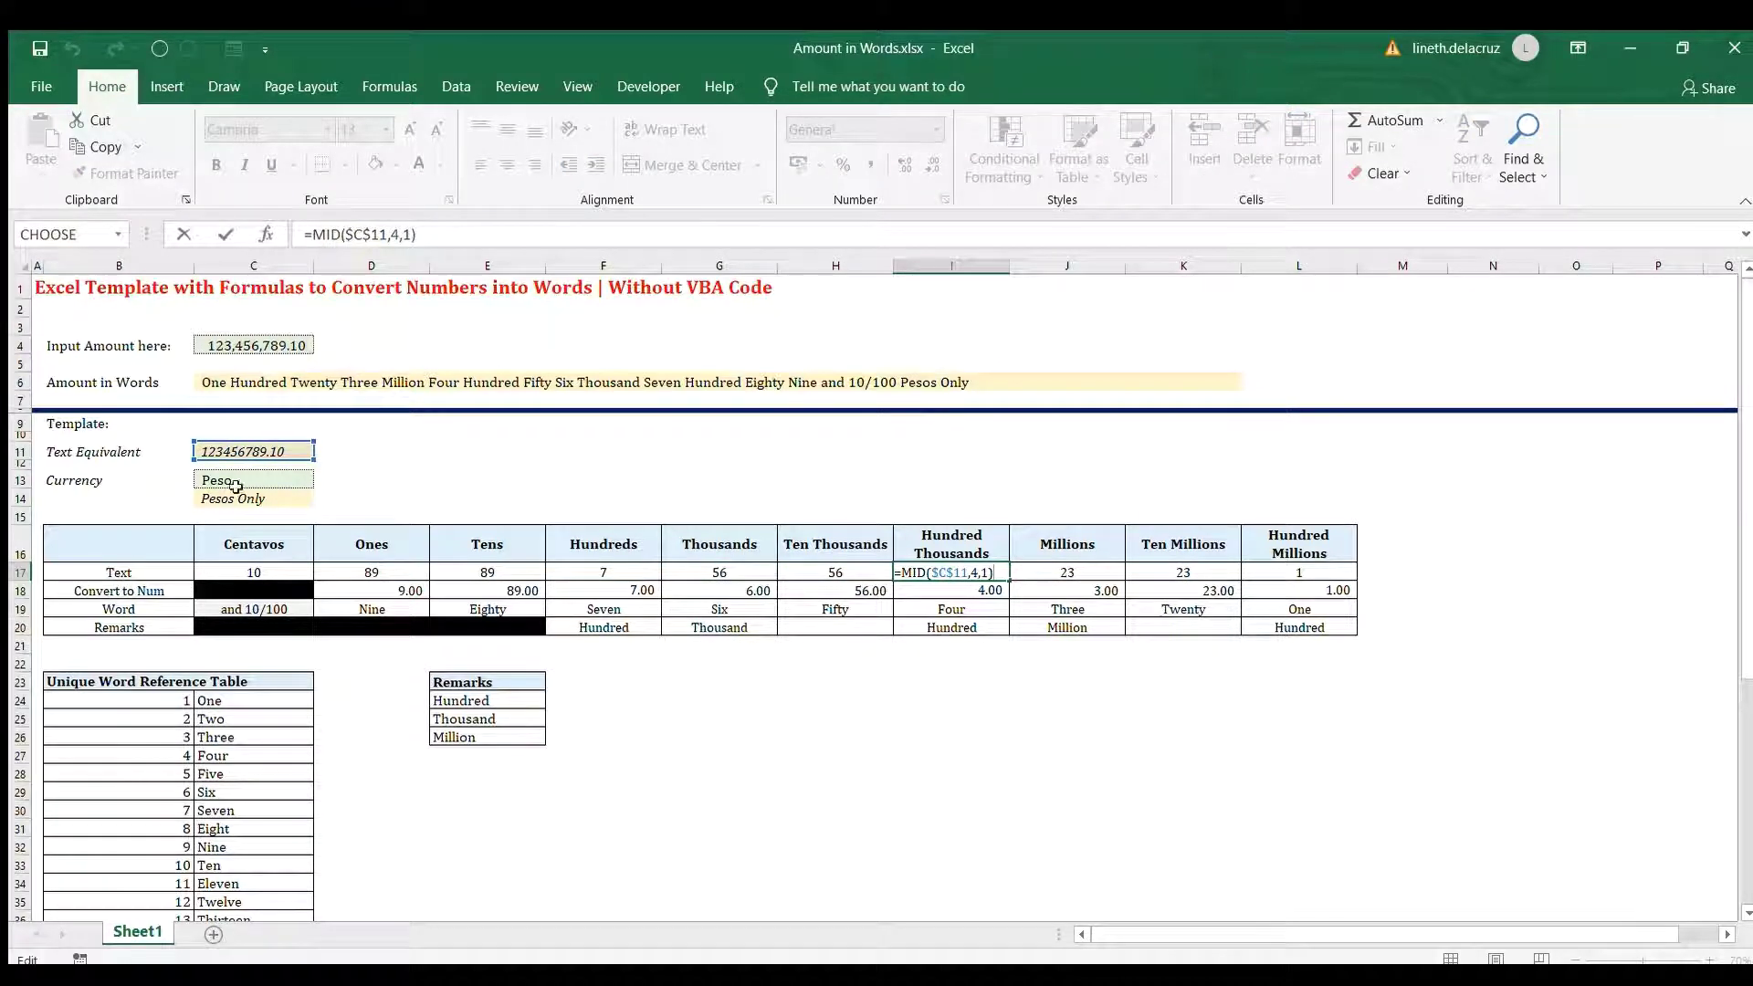
{"action": "key", "text": "Left"}
{"action": "key", "text": "Left"}
Examine the arguments of the Millions MID formula in J17 and compare them with the Ten Millions formula in K17
{"action": "left_click_drag", "start_coordinate": [1037, 578], "coordinate": [1178, 573]}
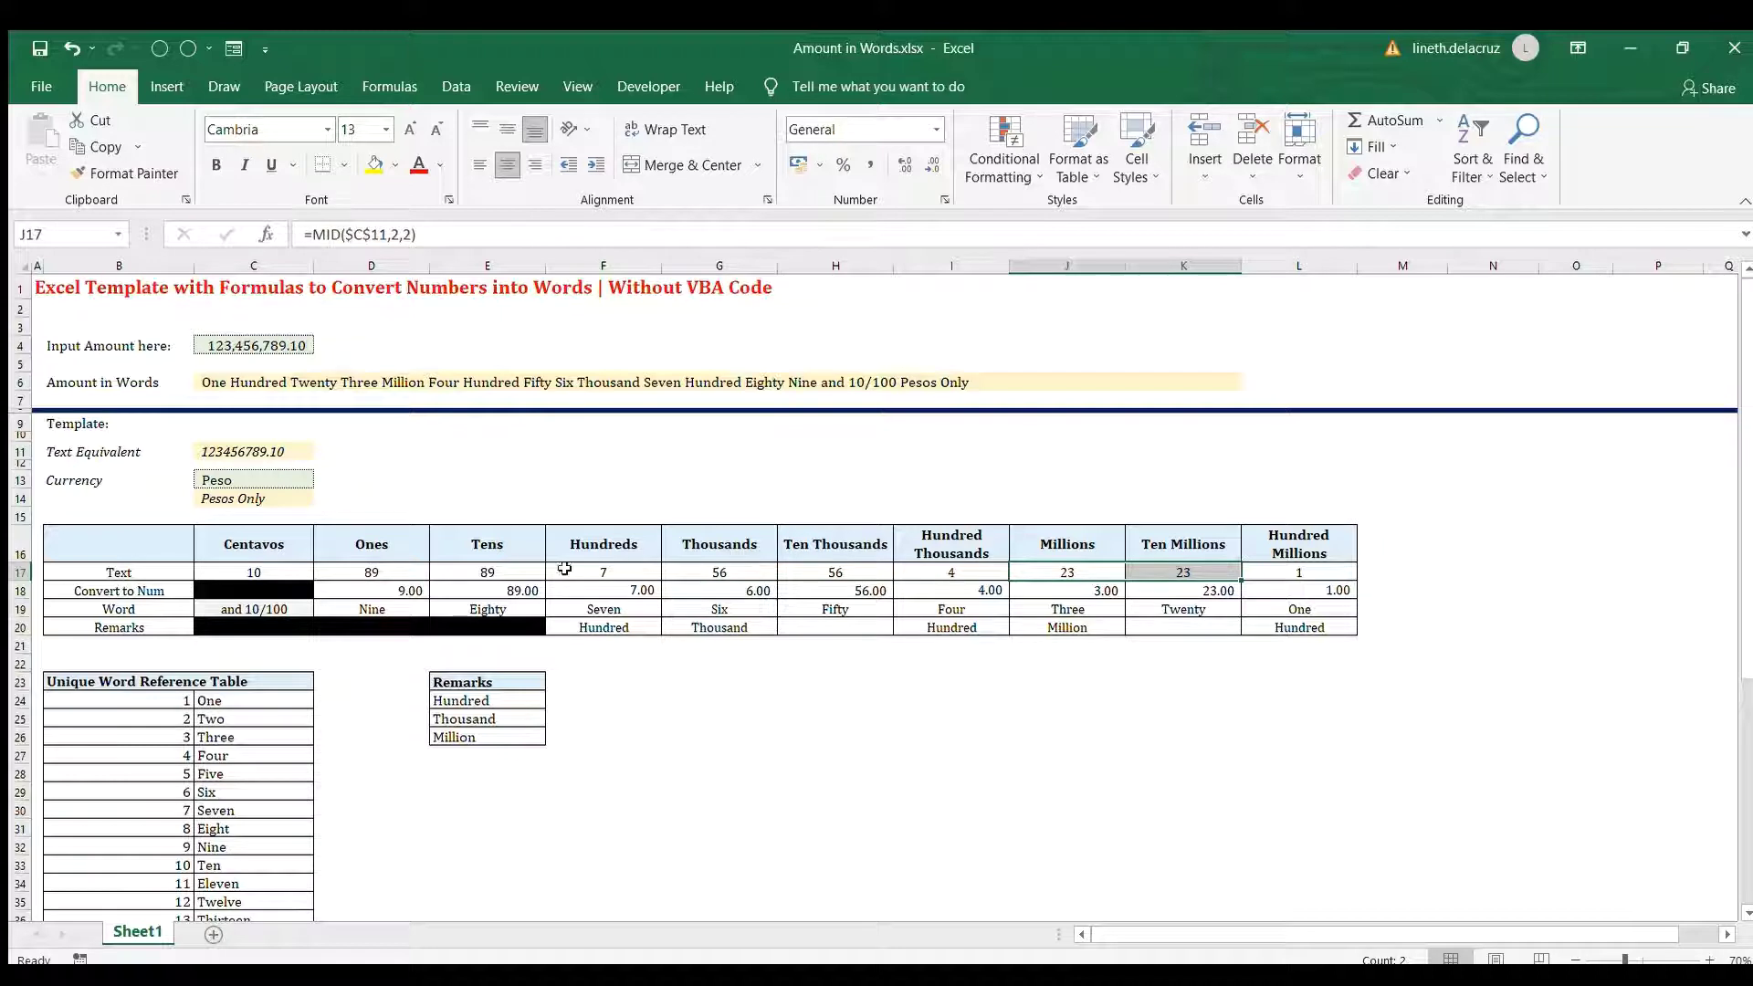
{"action": "left_click", "coordinate": [1079, 573]}
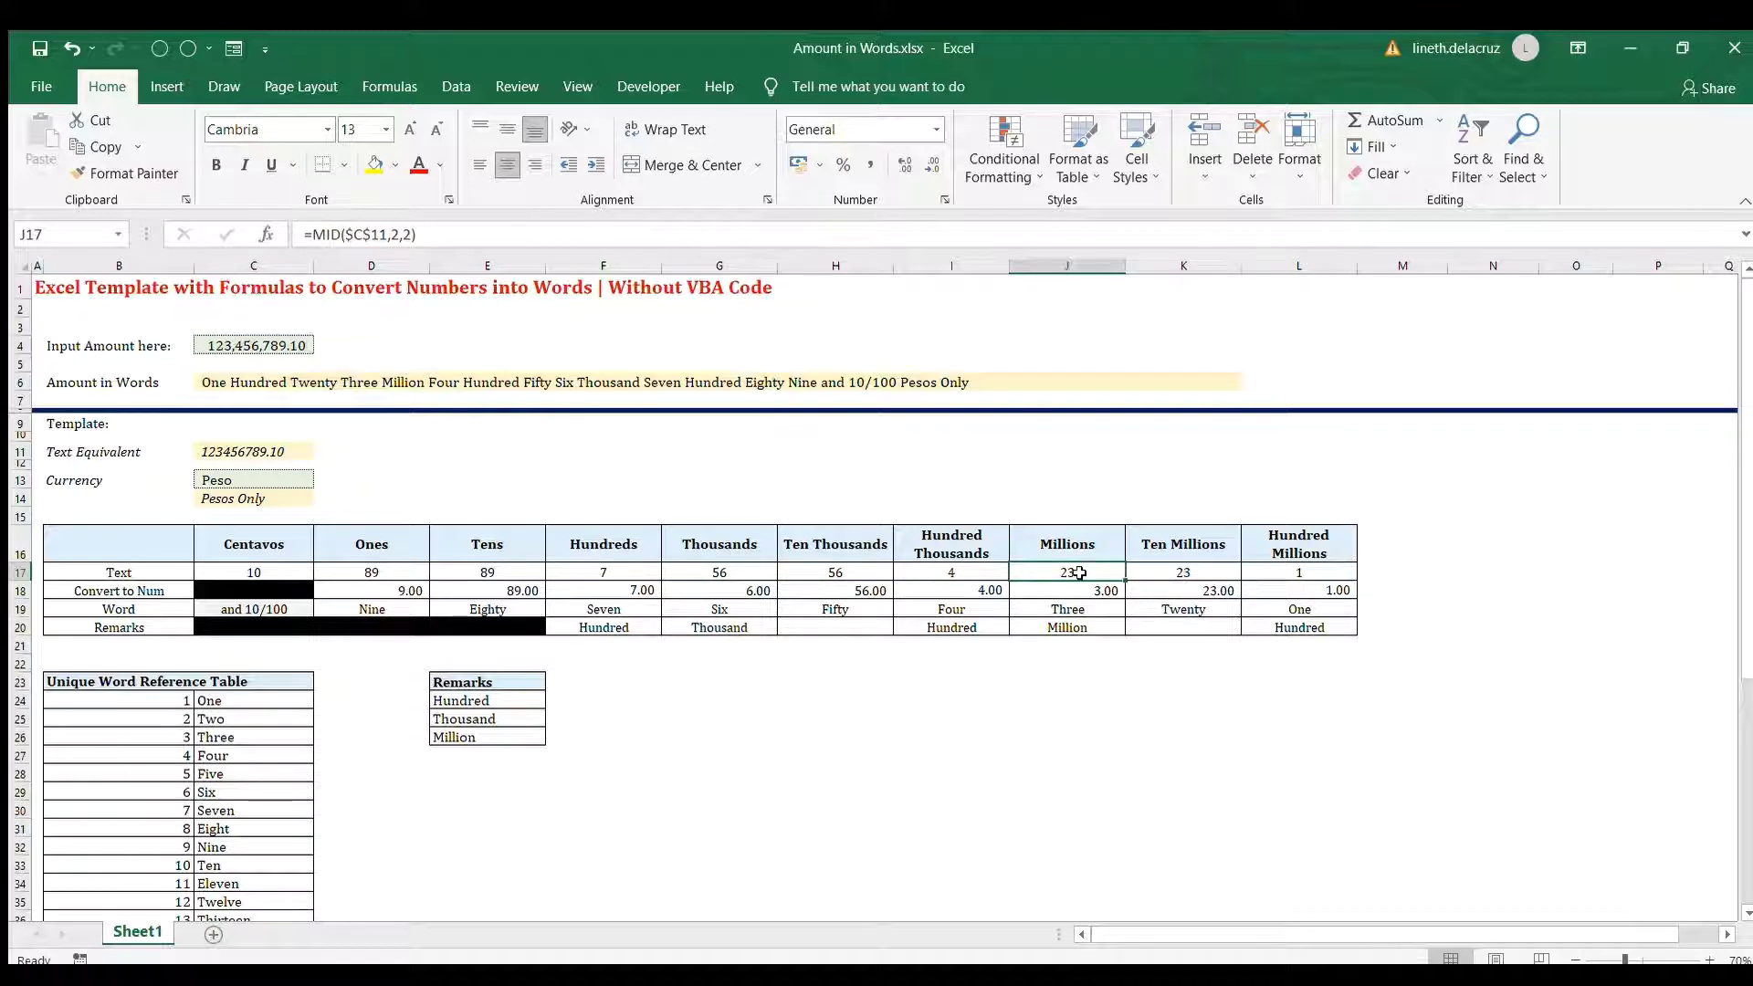
{"action": "double_click", "coordinate": [1079, 573]}
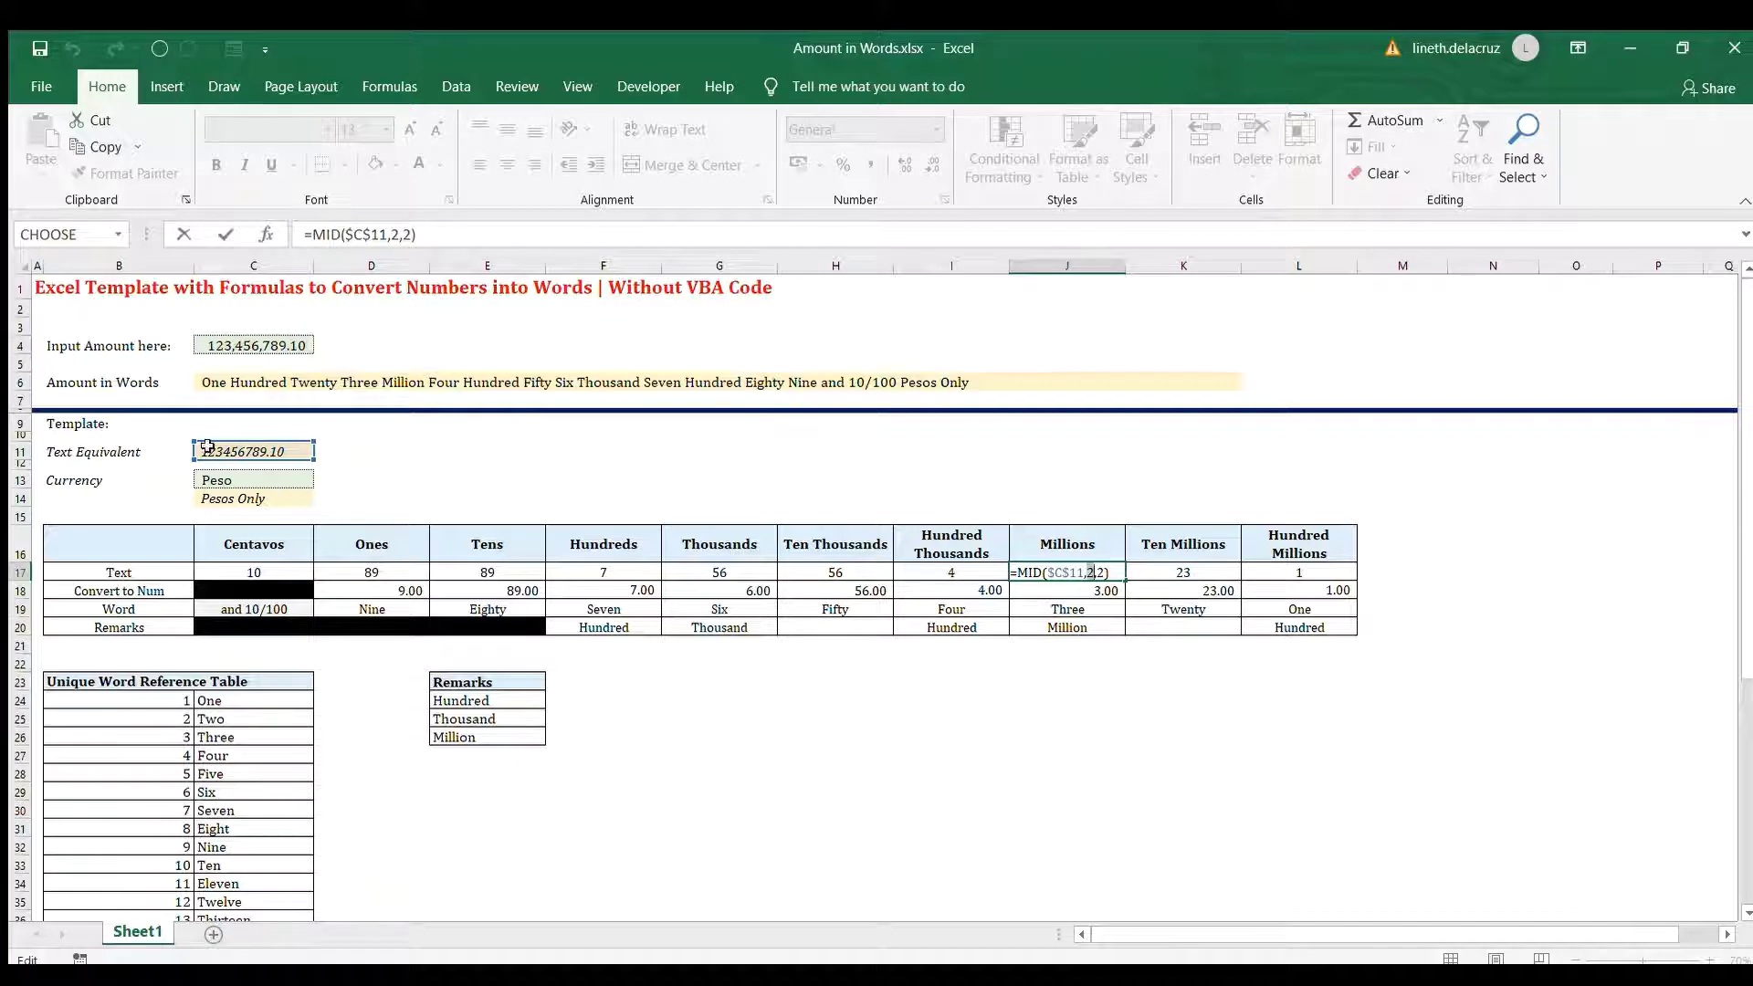
{"action": "key", "text": "Right"}
{"action": "double_click", "coordinate": [1187, 570]}
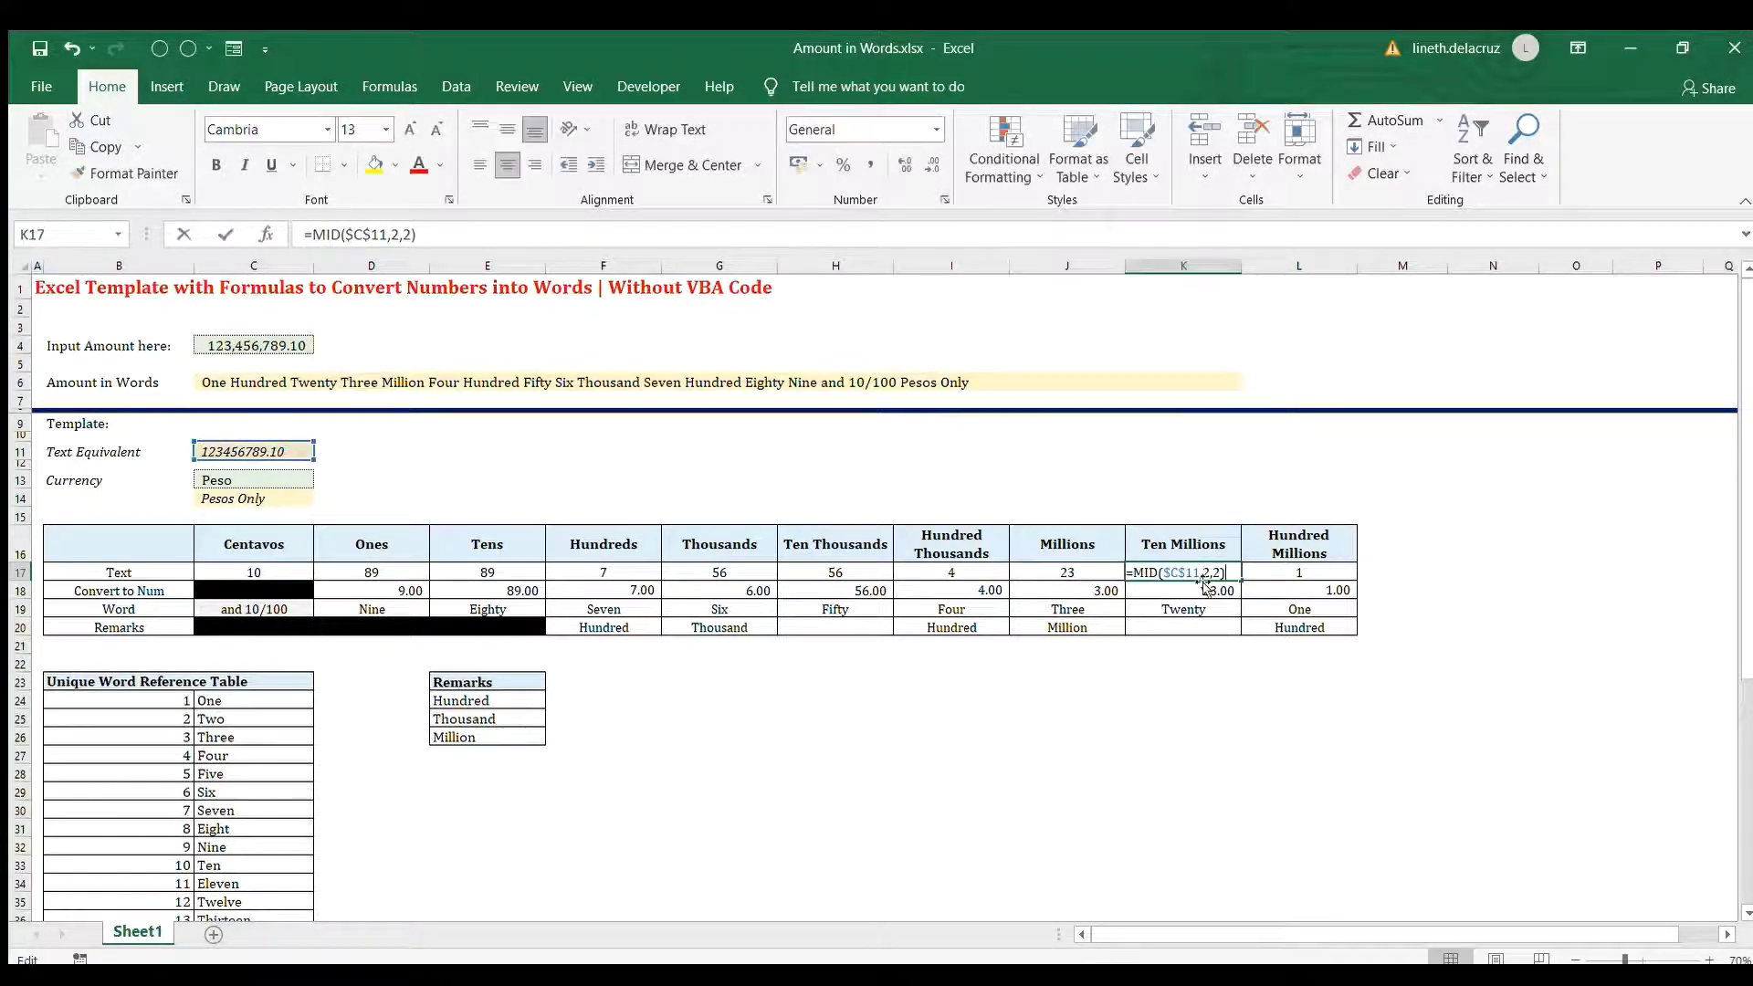
{"action": "left_click", "coordinate": [1070, 568]}
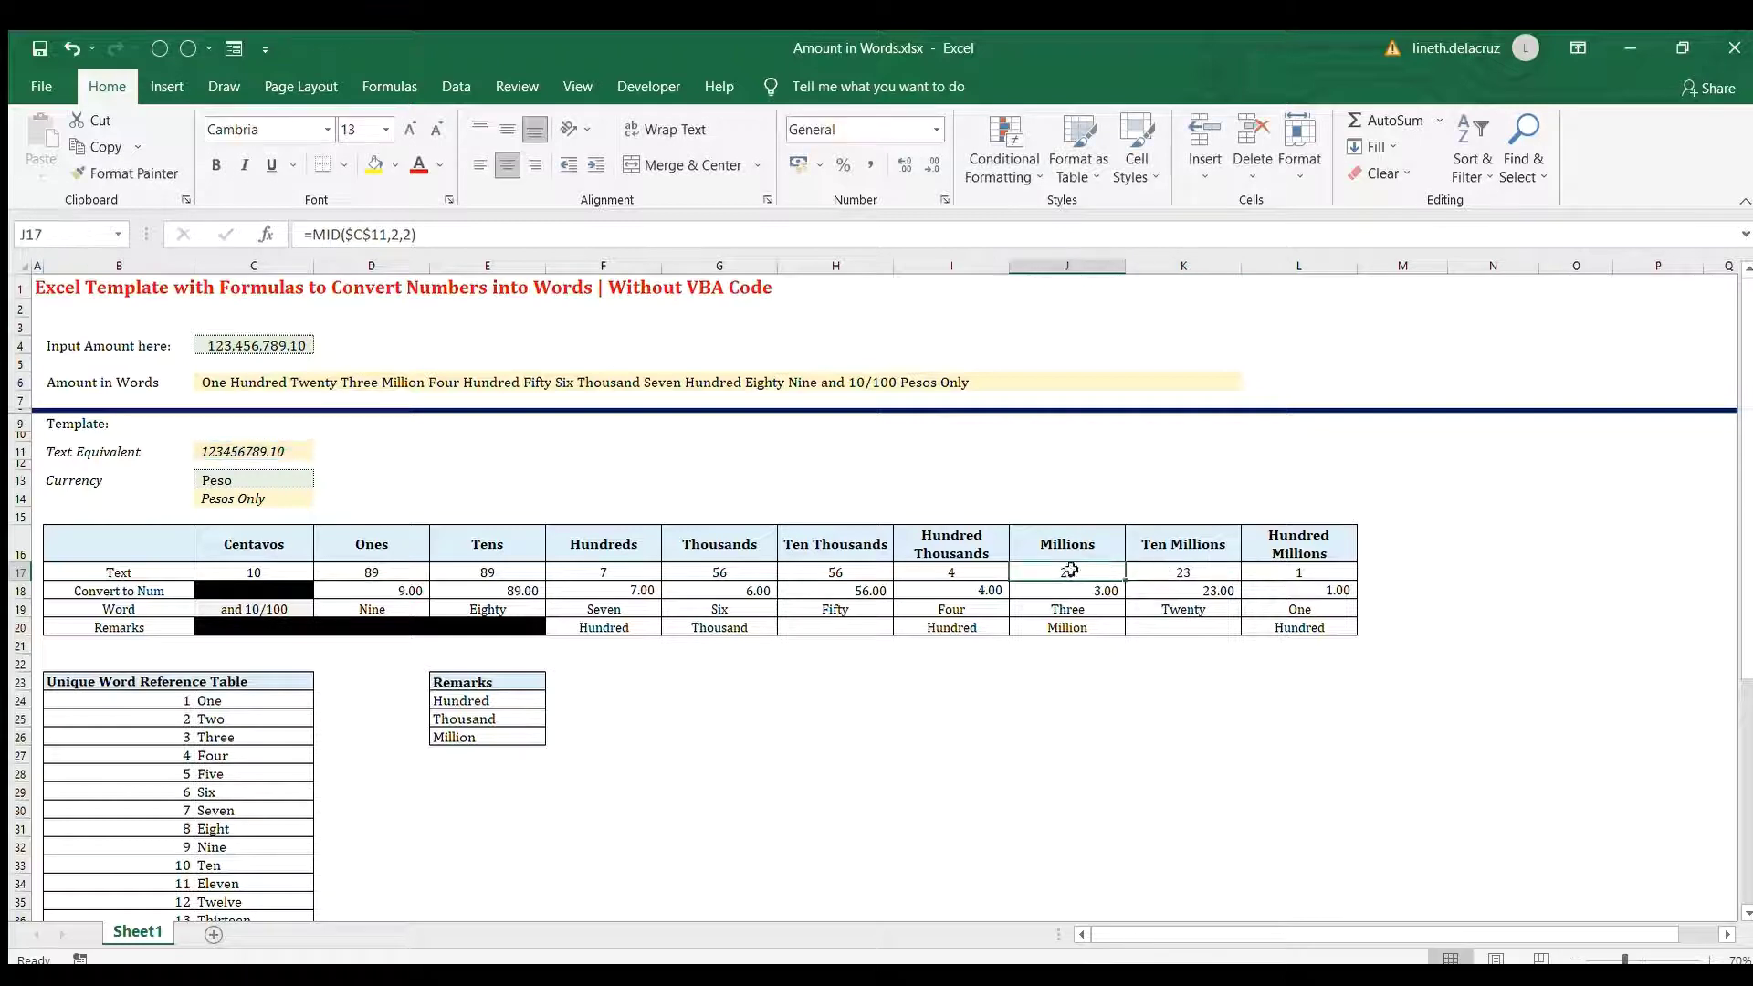
Examine the start position and character count in the Hundred Millions MID formula in L17, keeping the formula as it is
{"action": "left_click", "coordinate": [1316, 575]}
{"action": "double_click", "coordinate": [1266, 575]}
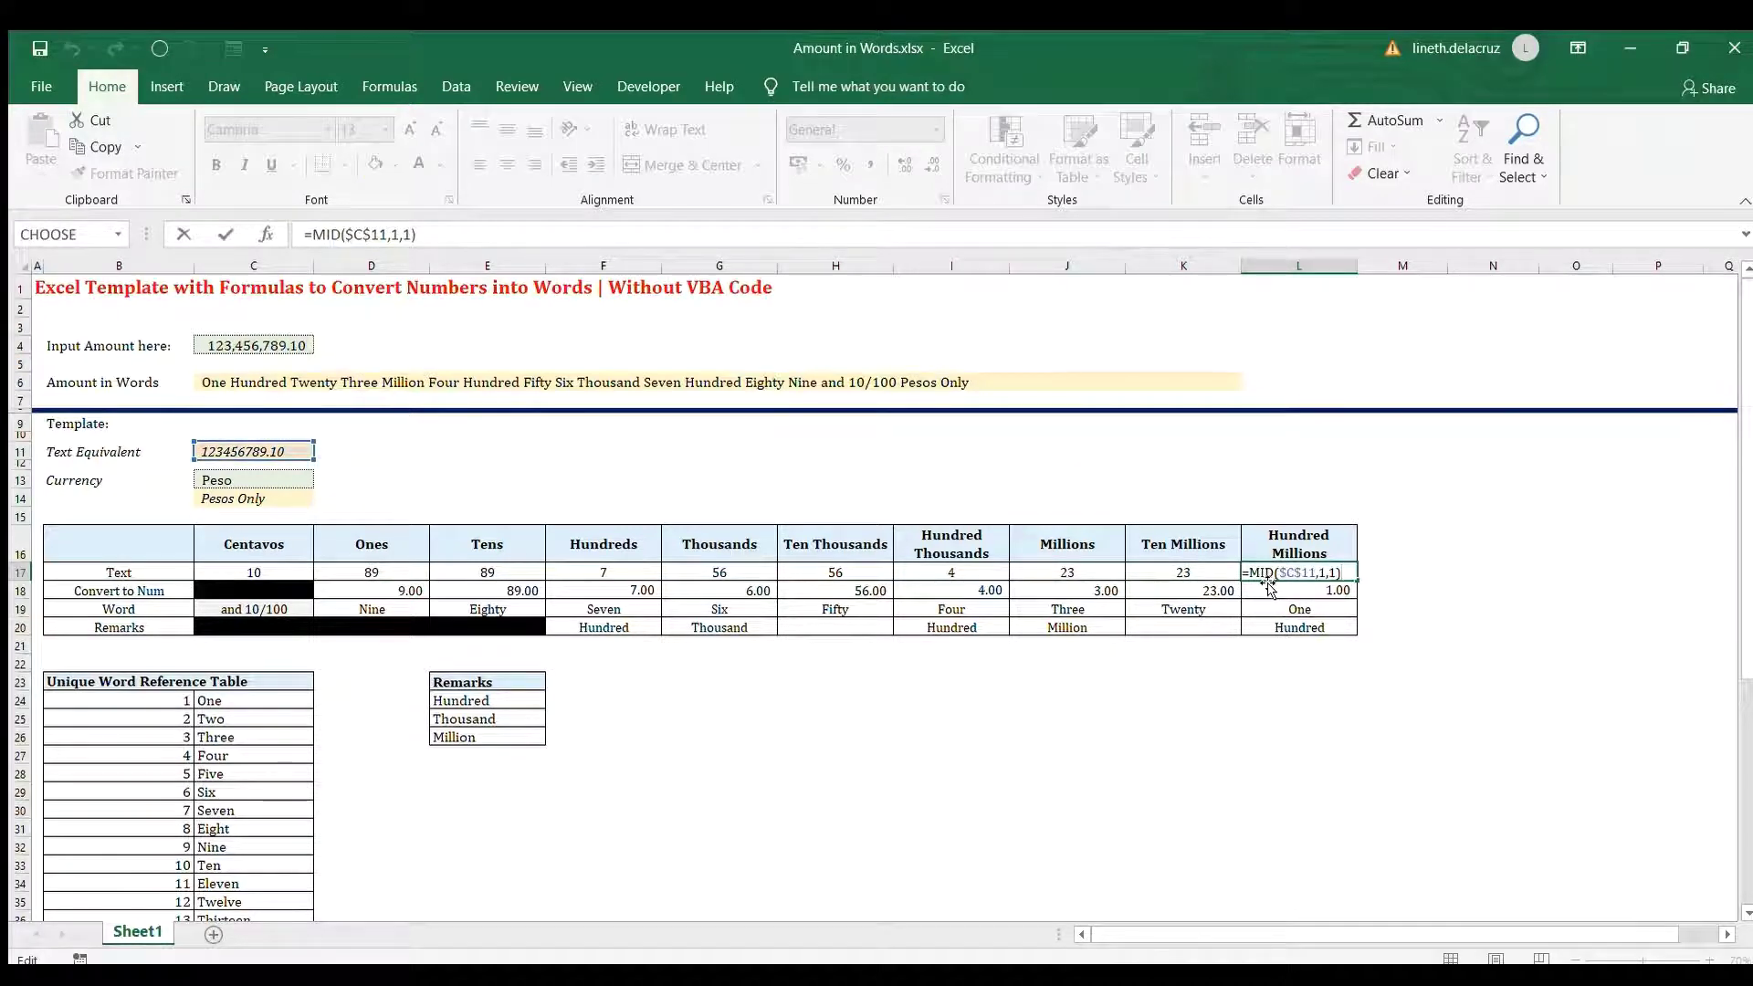
{"action": "double_click", "coordinate": [1303, 573]}
{"action": "left_click", "coordinate": [1321, 573]}
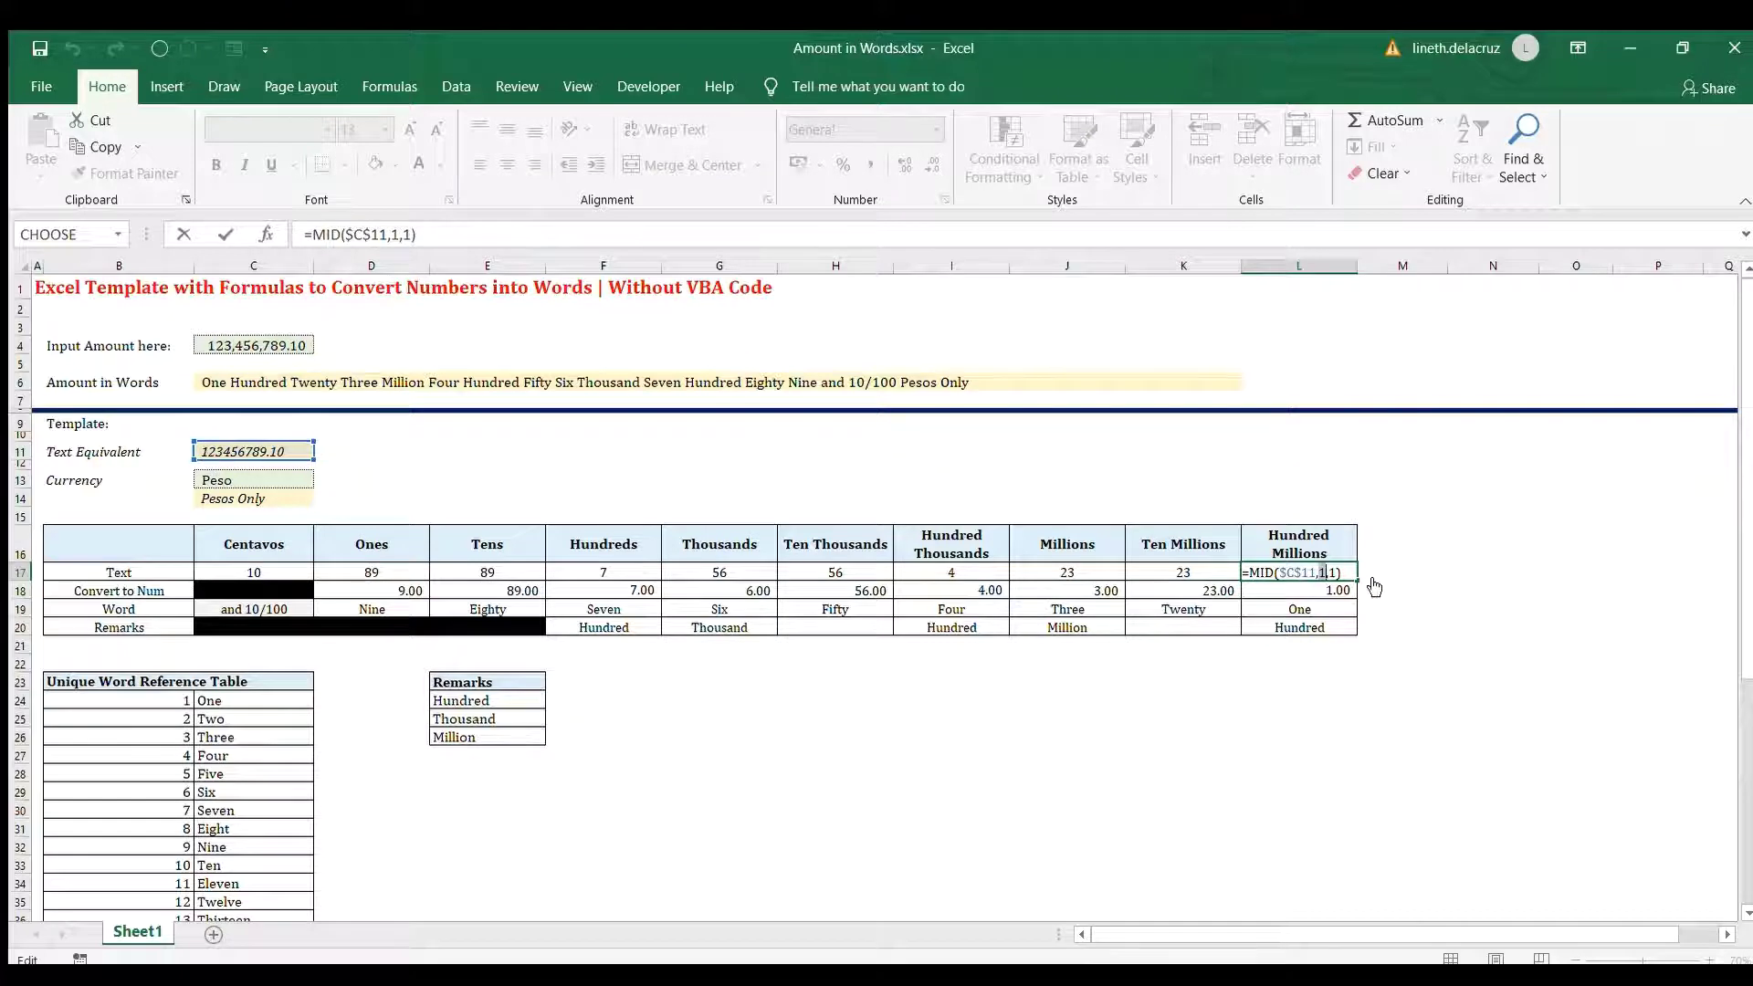
{"action": "key", "text": "Right"}
{"action": "key", "text": "Return"}
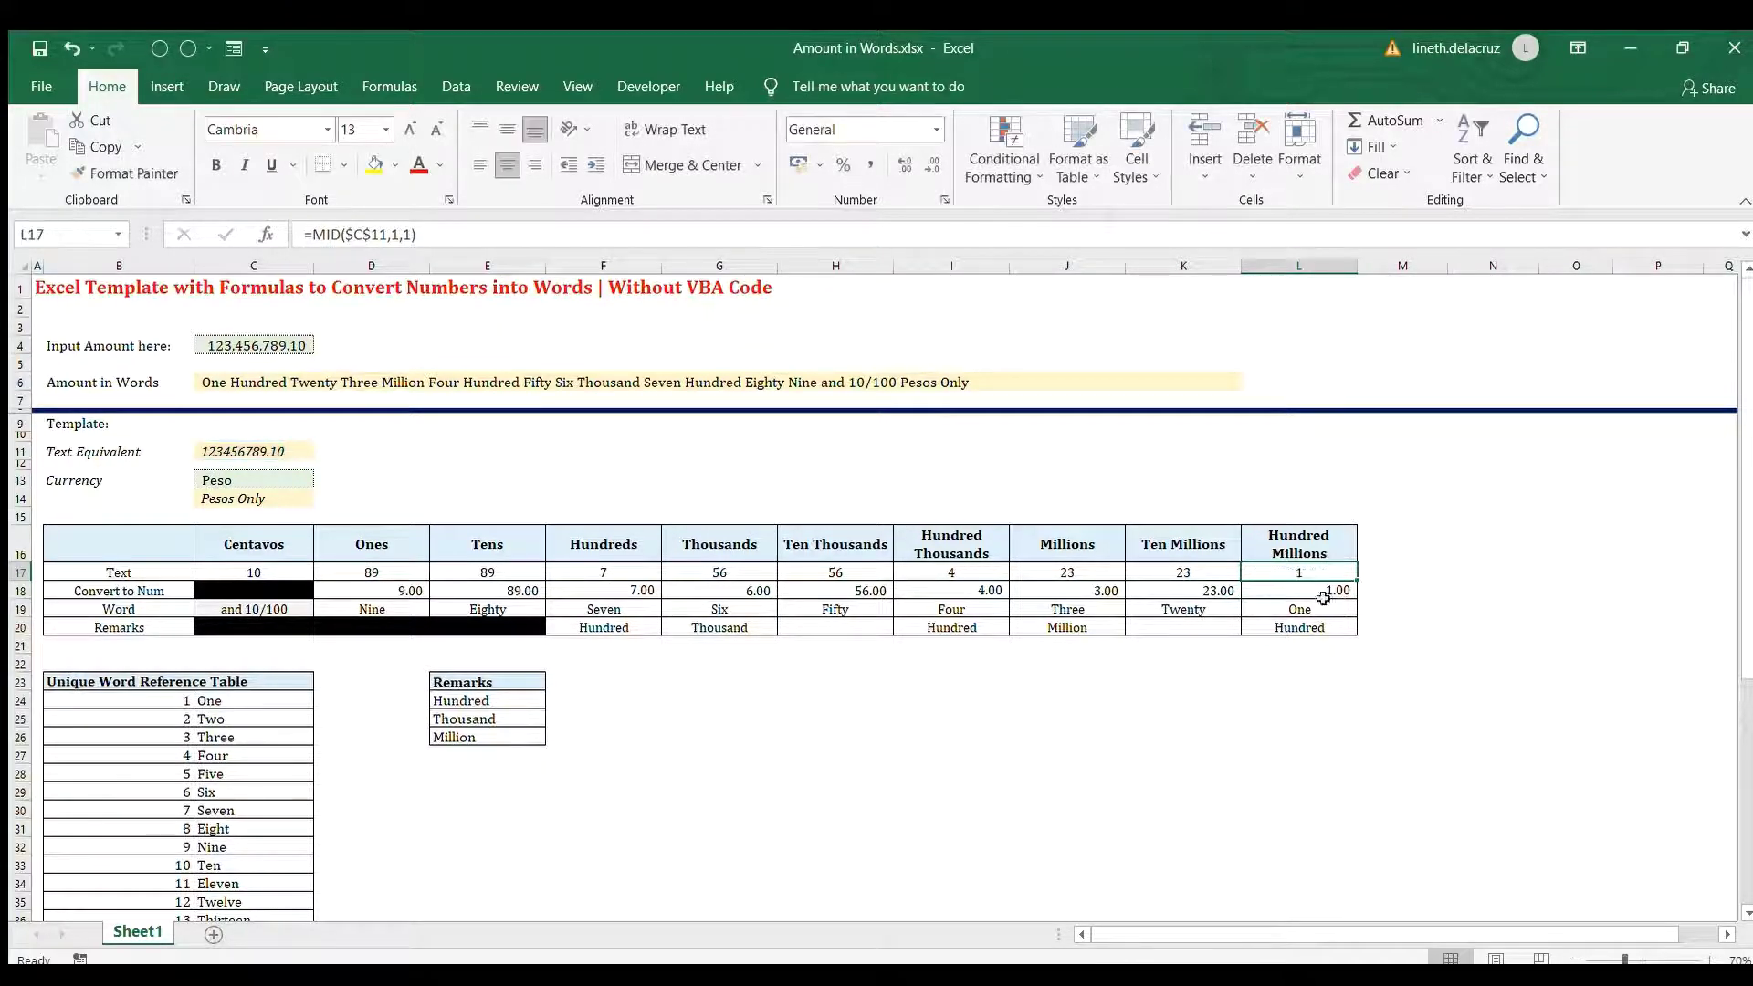
Review the Text row by comparing the paired cells D17:E17, G17:H17 and J17:K17 with the single cells F17, I17 and L17
{"action": "left_click", "coordinate": [410, 570]}
{"action": "left_click_drag", "start_coordinate": [410, 570], "coordinate": [446, 570]}
{"action": "left_click_drag", "start_coordinate": [710, 571], "coordinate": [833, 572]}
{"action": "left_click_drag", "start_coordinate": [1045, 573], "coordinate": [1122, 575]}
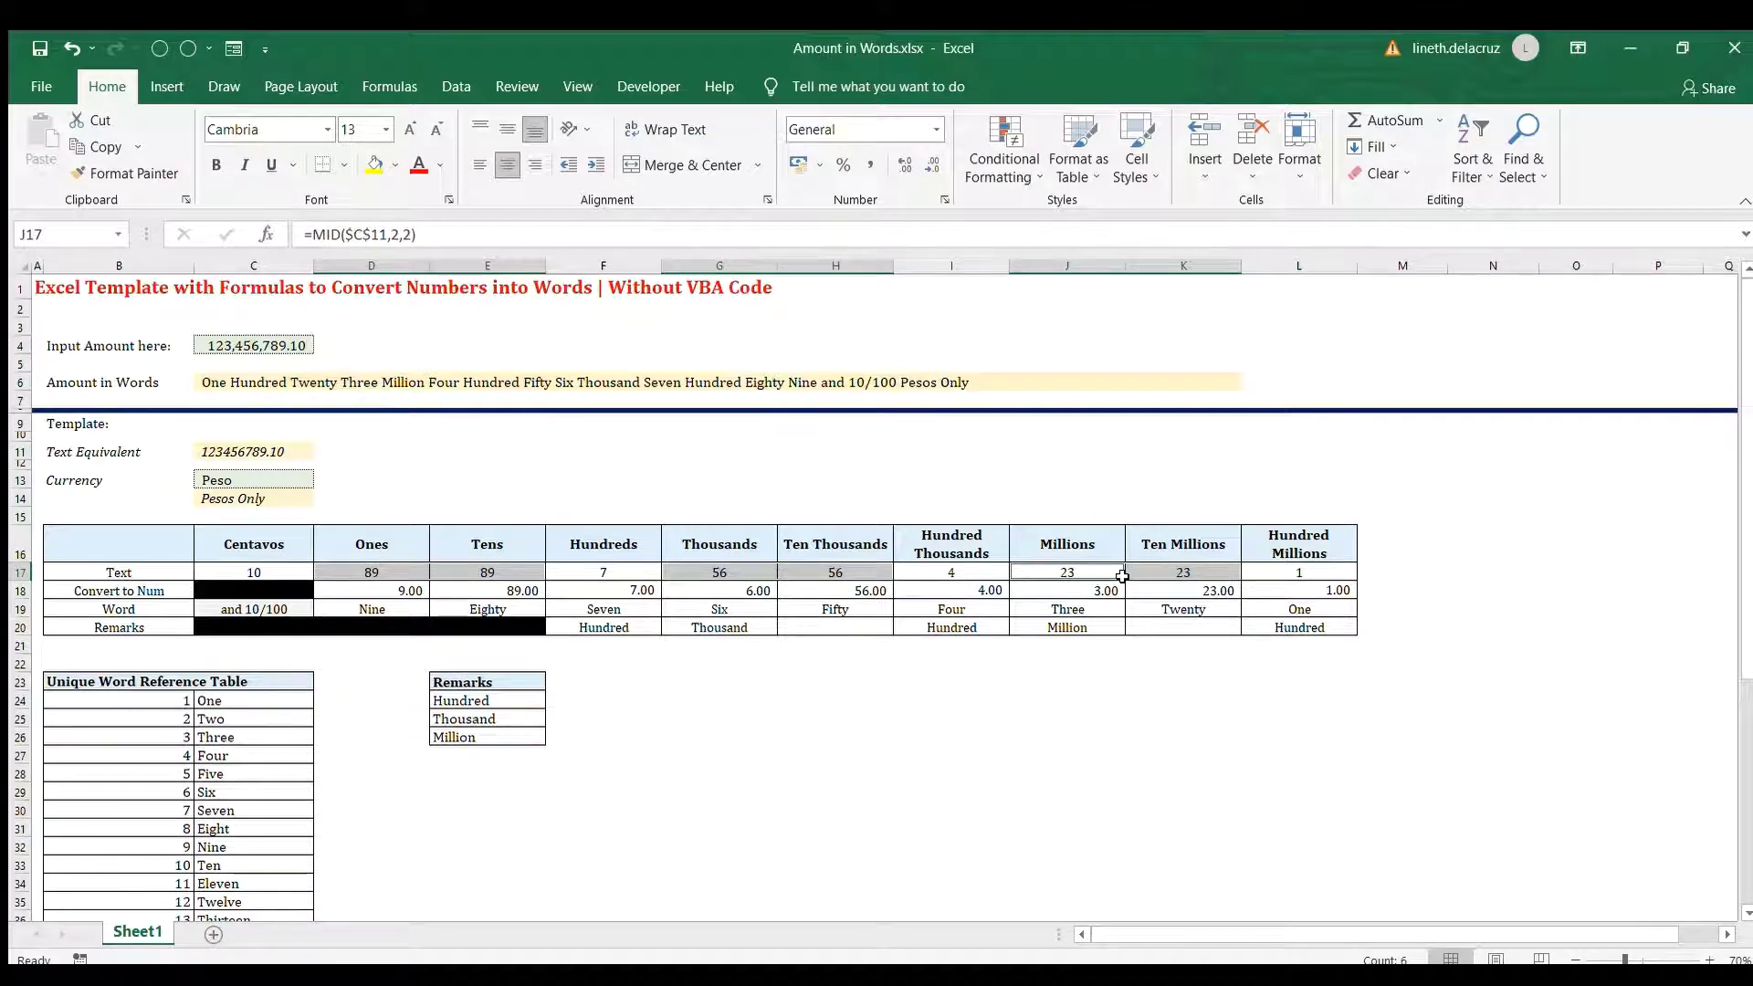
{"action": "left_click", "coordinate": [578, 568]}
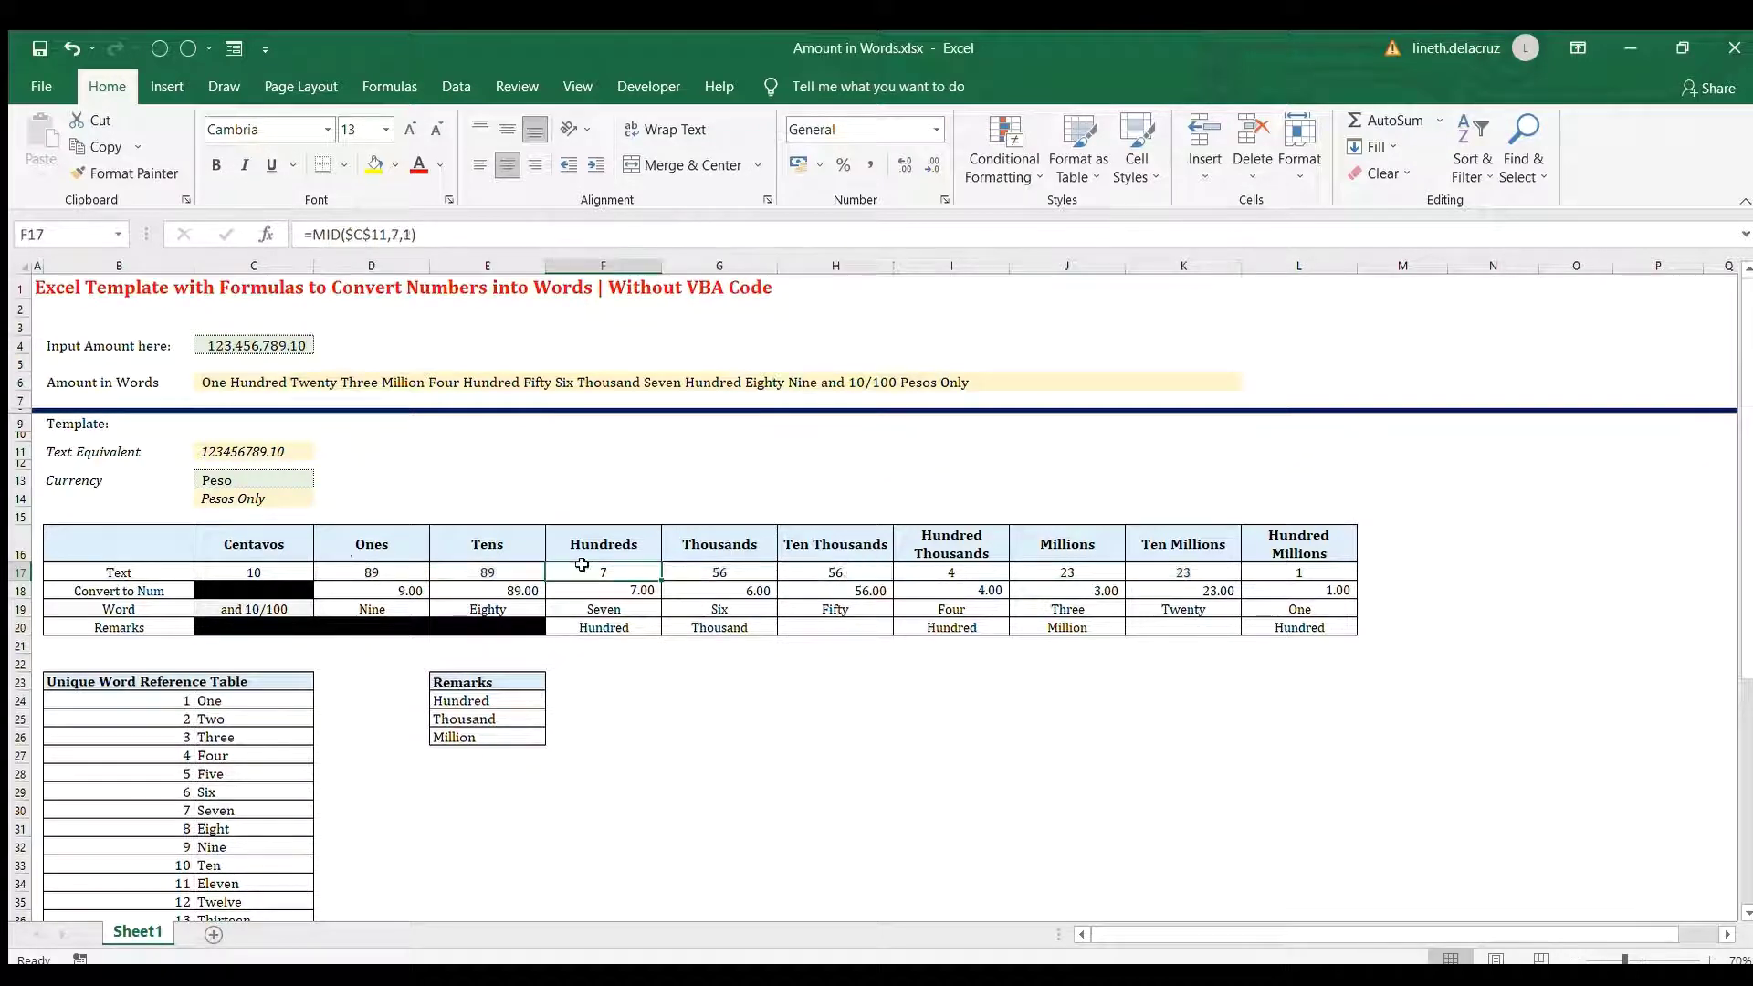
{"action": "left_click", "coordinate": [936, 566], "text": "ctrl"}
{"action": "left_click", "coordinate": [1257, 566], "text": "ctrl"}
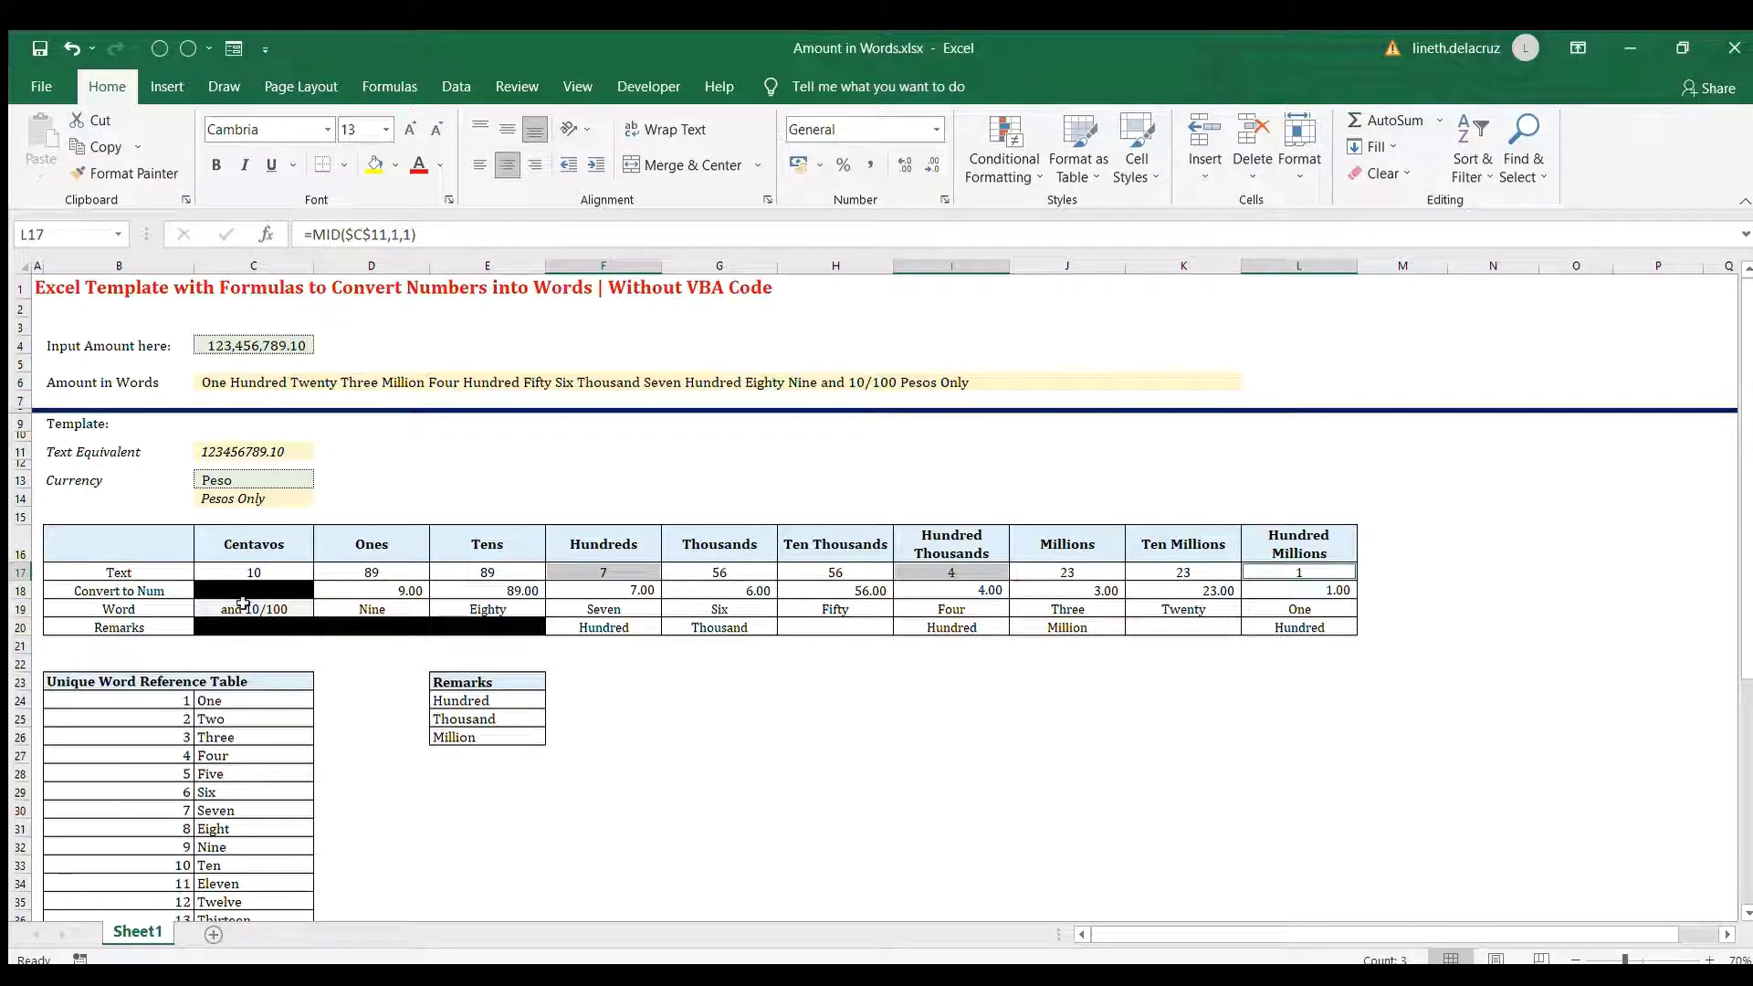
{"action": "left_click_drag", "start_coordinate": [256, 571], "coordinate": [1032, 570]}
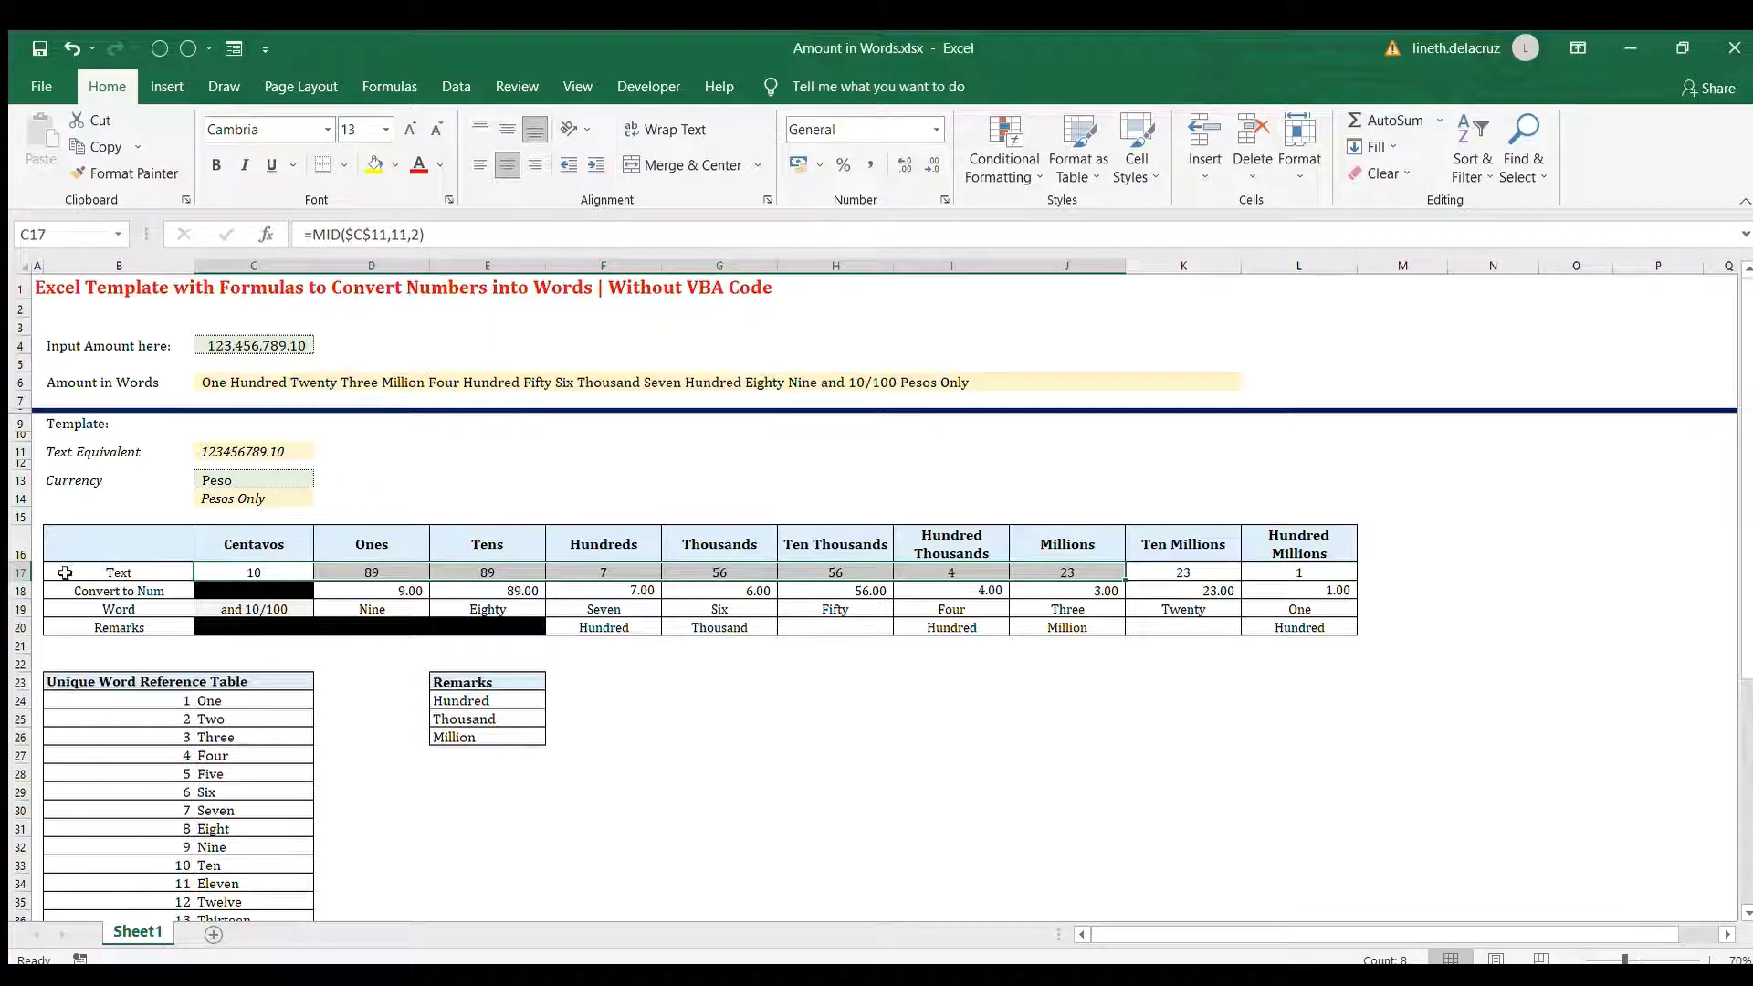
Examine the condition, true value and false value of the Ones IF formula in D18 of the Convert to Num row
{"action": "left_click", "coordinate": [20, 591]}
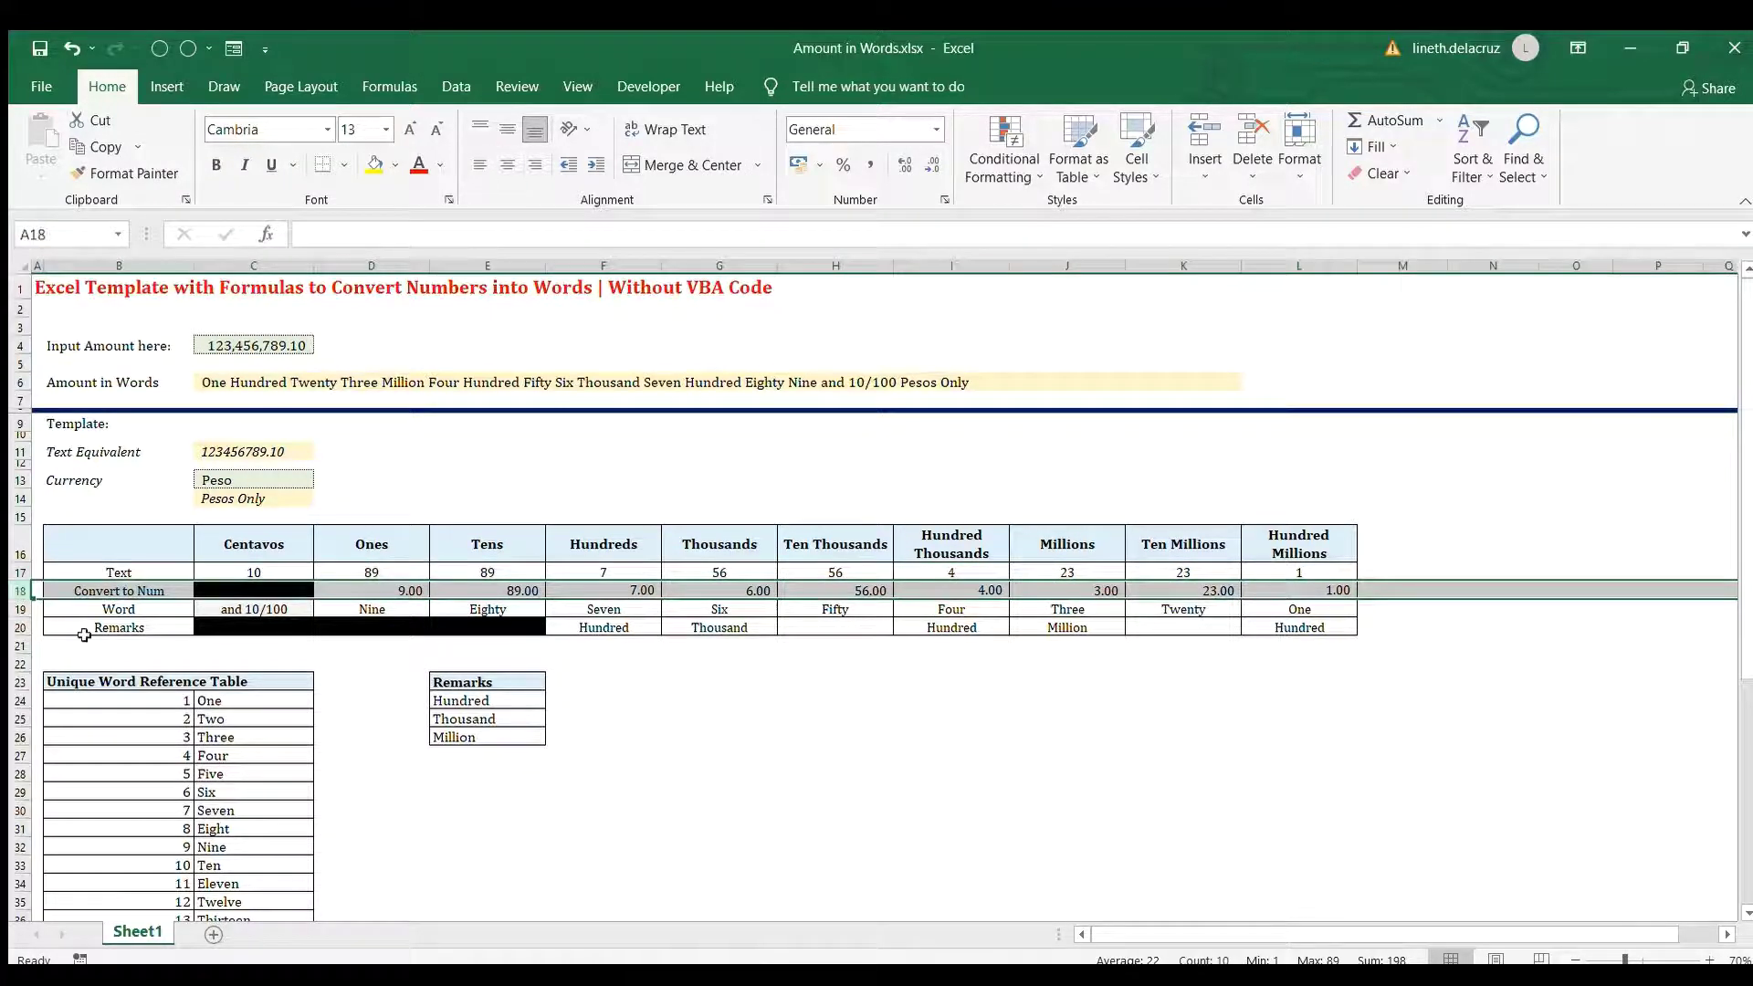
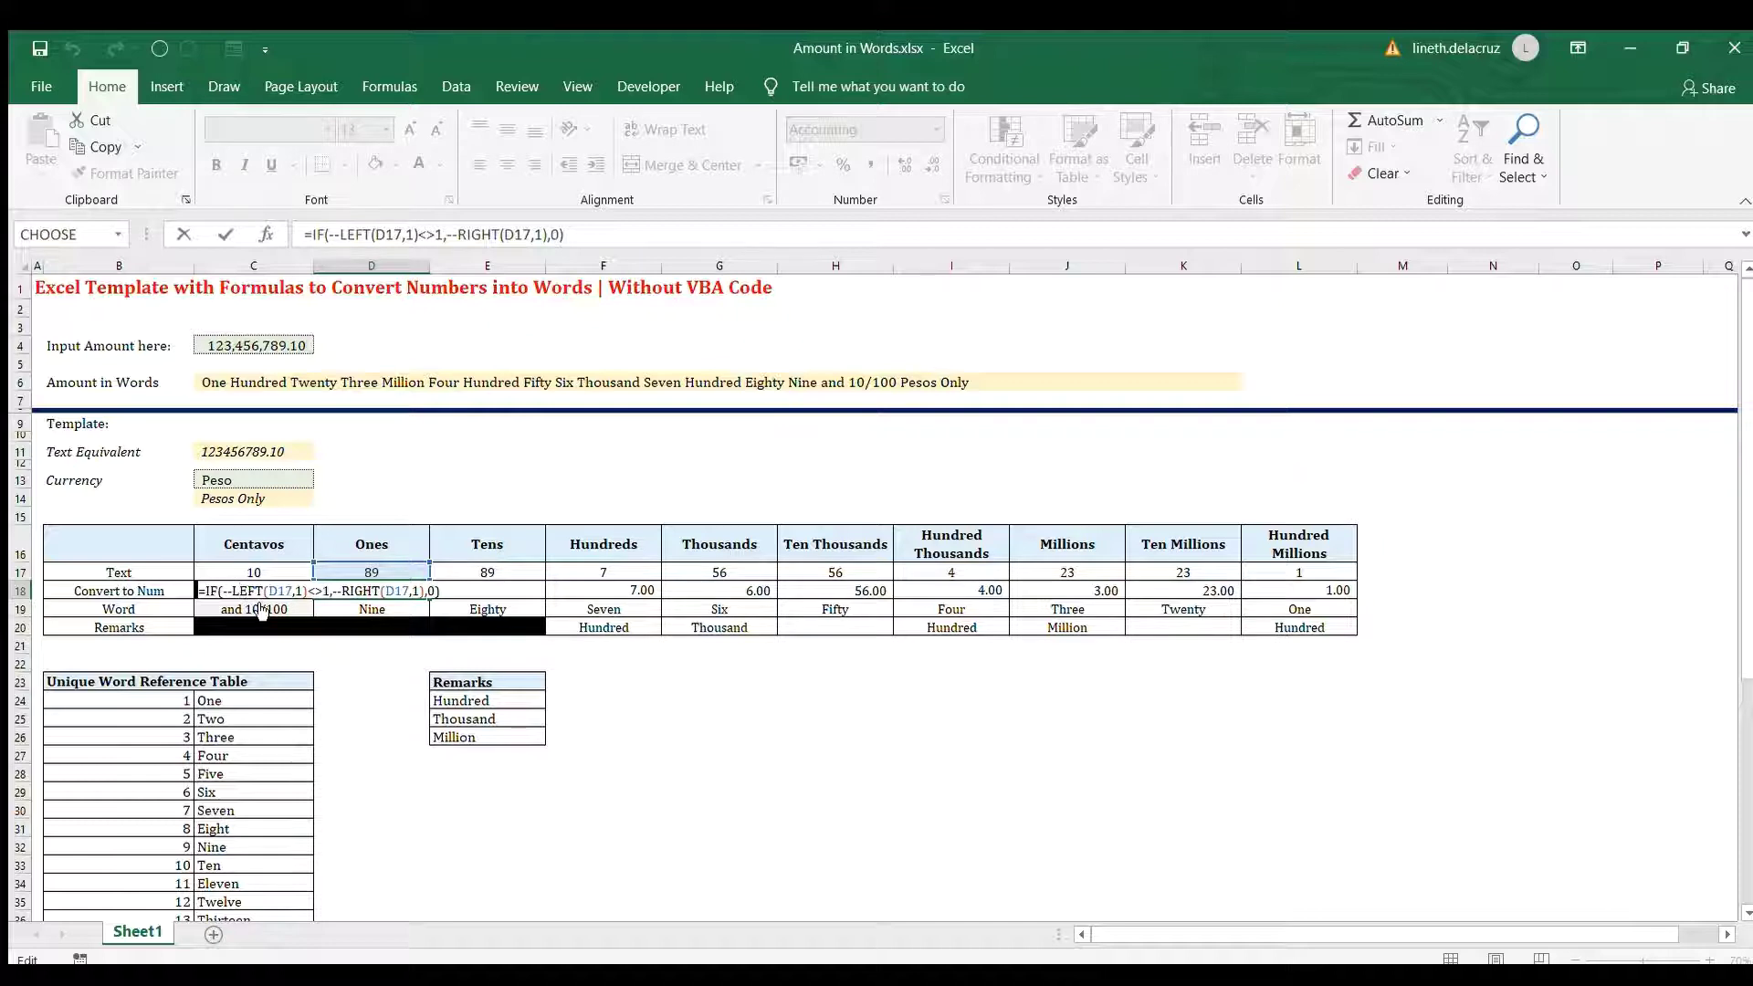
{"action": "left_click_drag", "start_coordinate": [222, 591], "coordinate": [307, 592]}
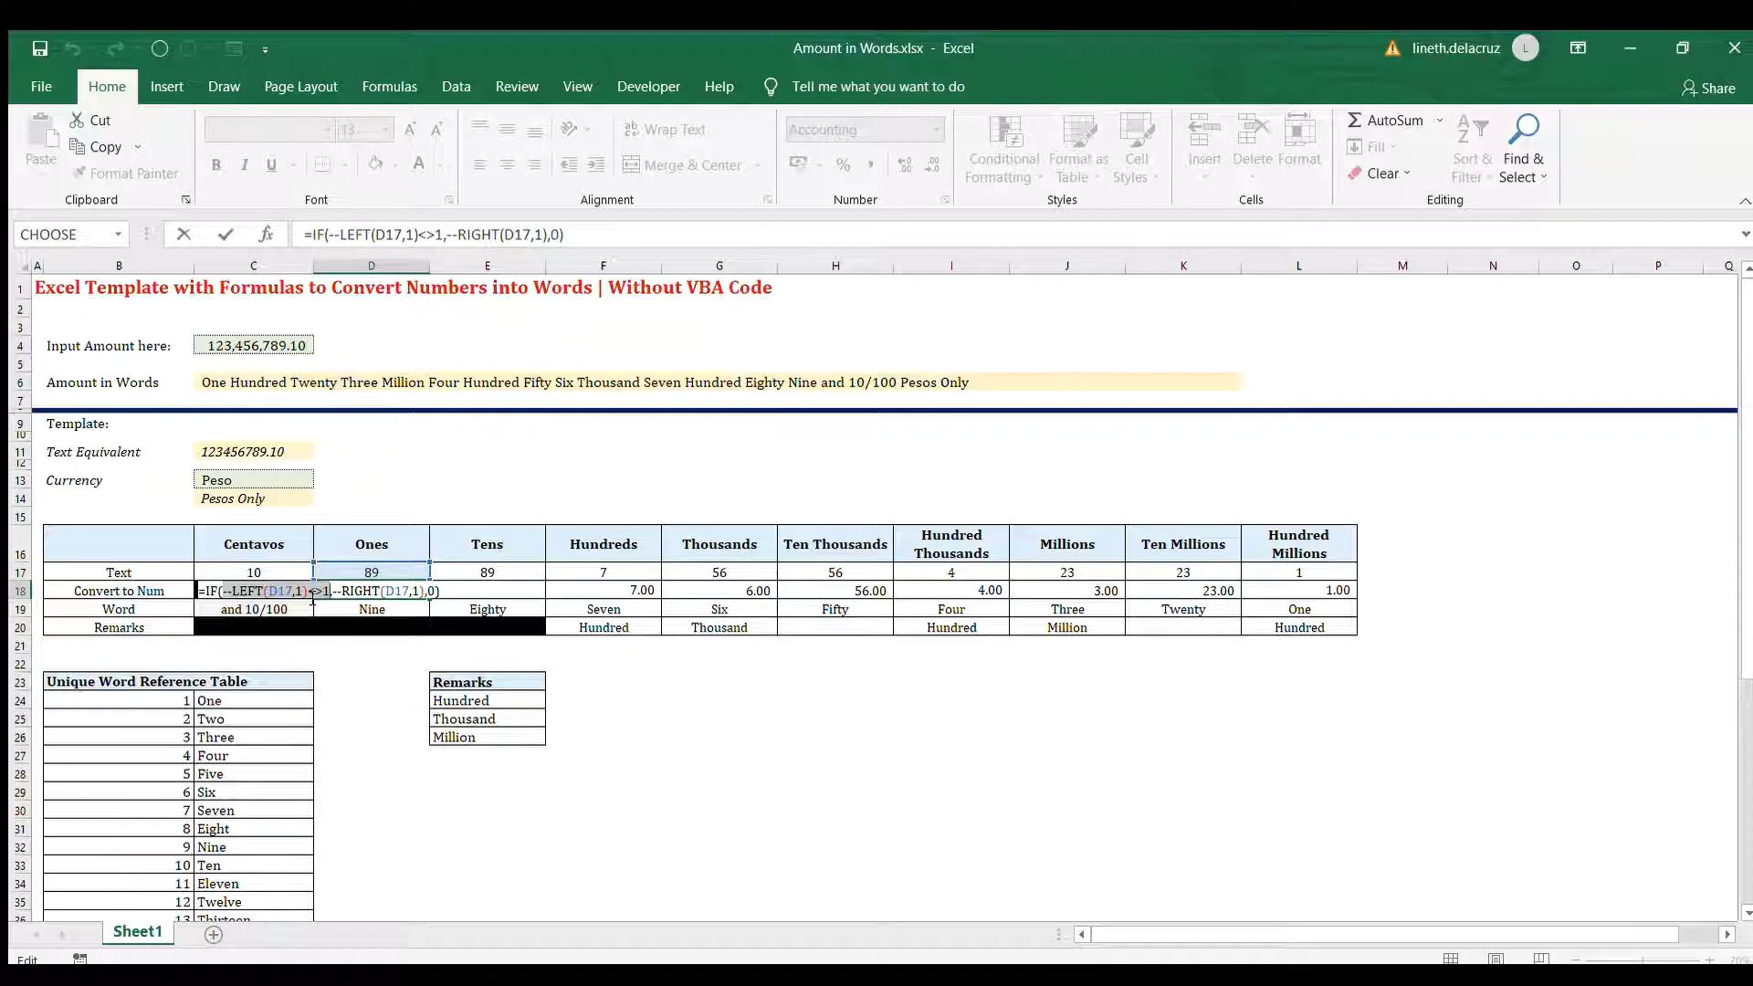
{"action": "left_click_drag", "start_coordinate": [334, 592], "coordinate": [423, 592]}
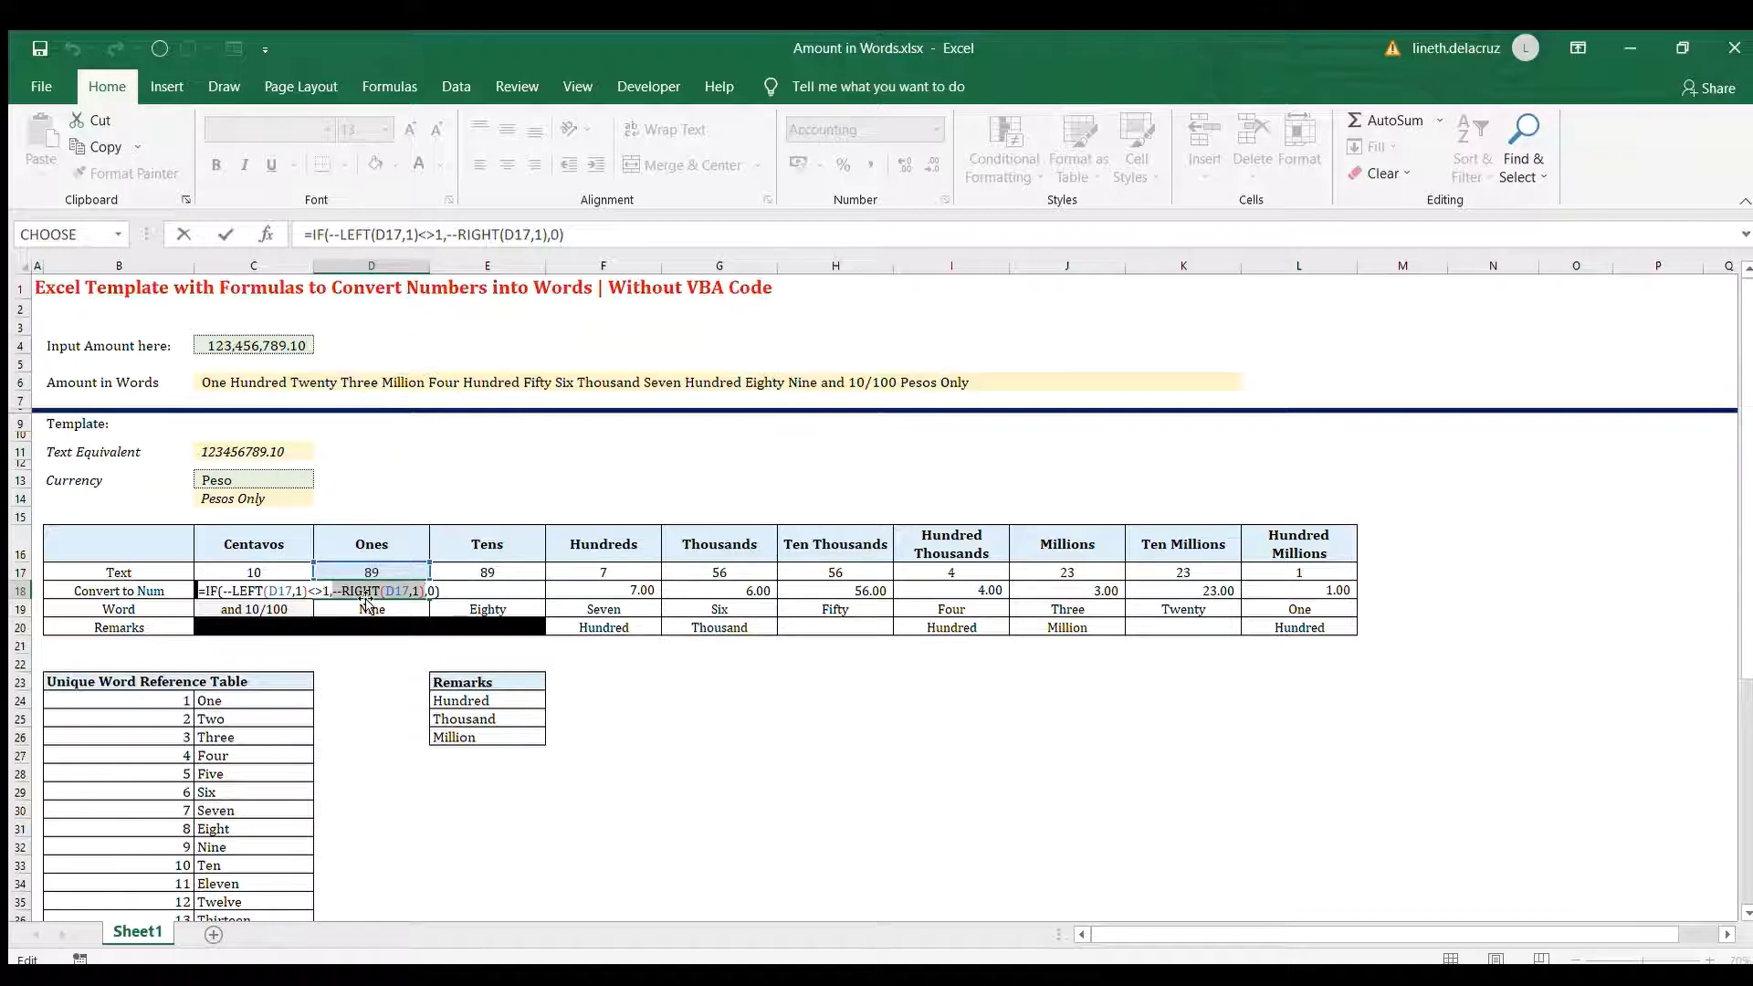
{"action": "left_click", "coordinate": [418, 590]}
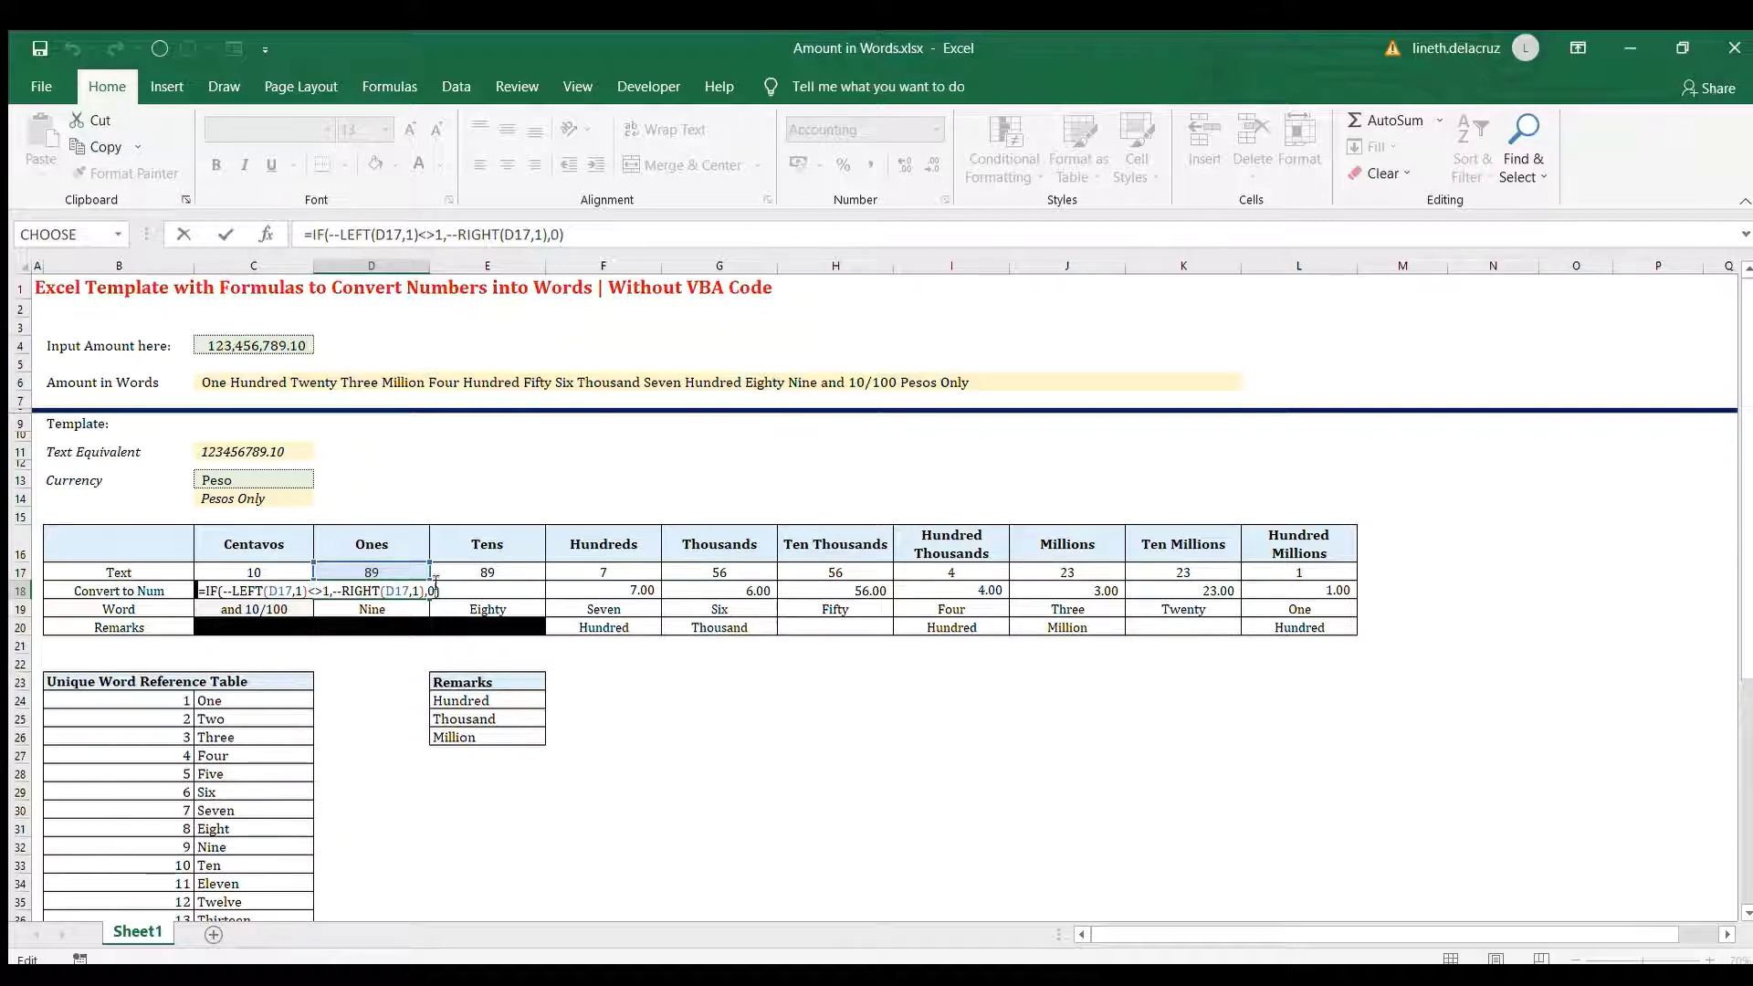
{"action": "key", "text": "ctrl+Return"}
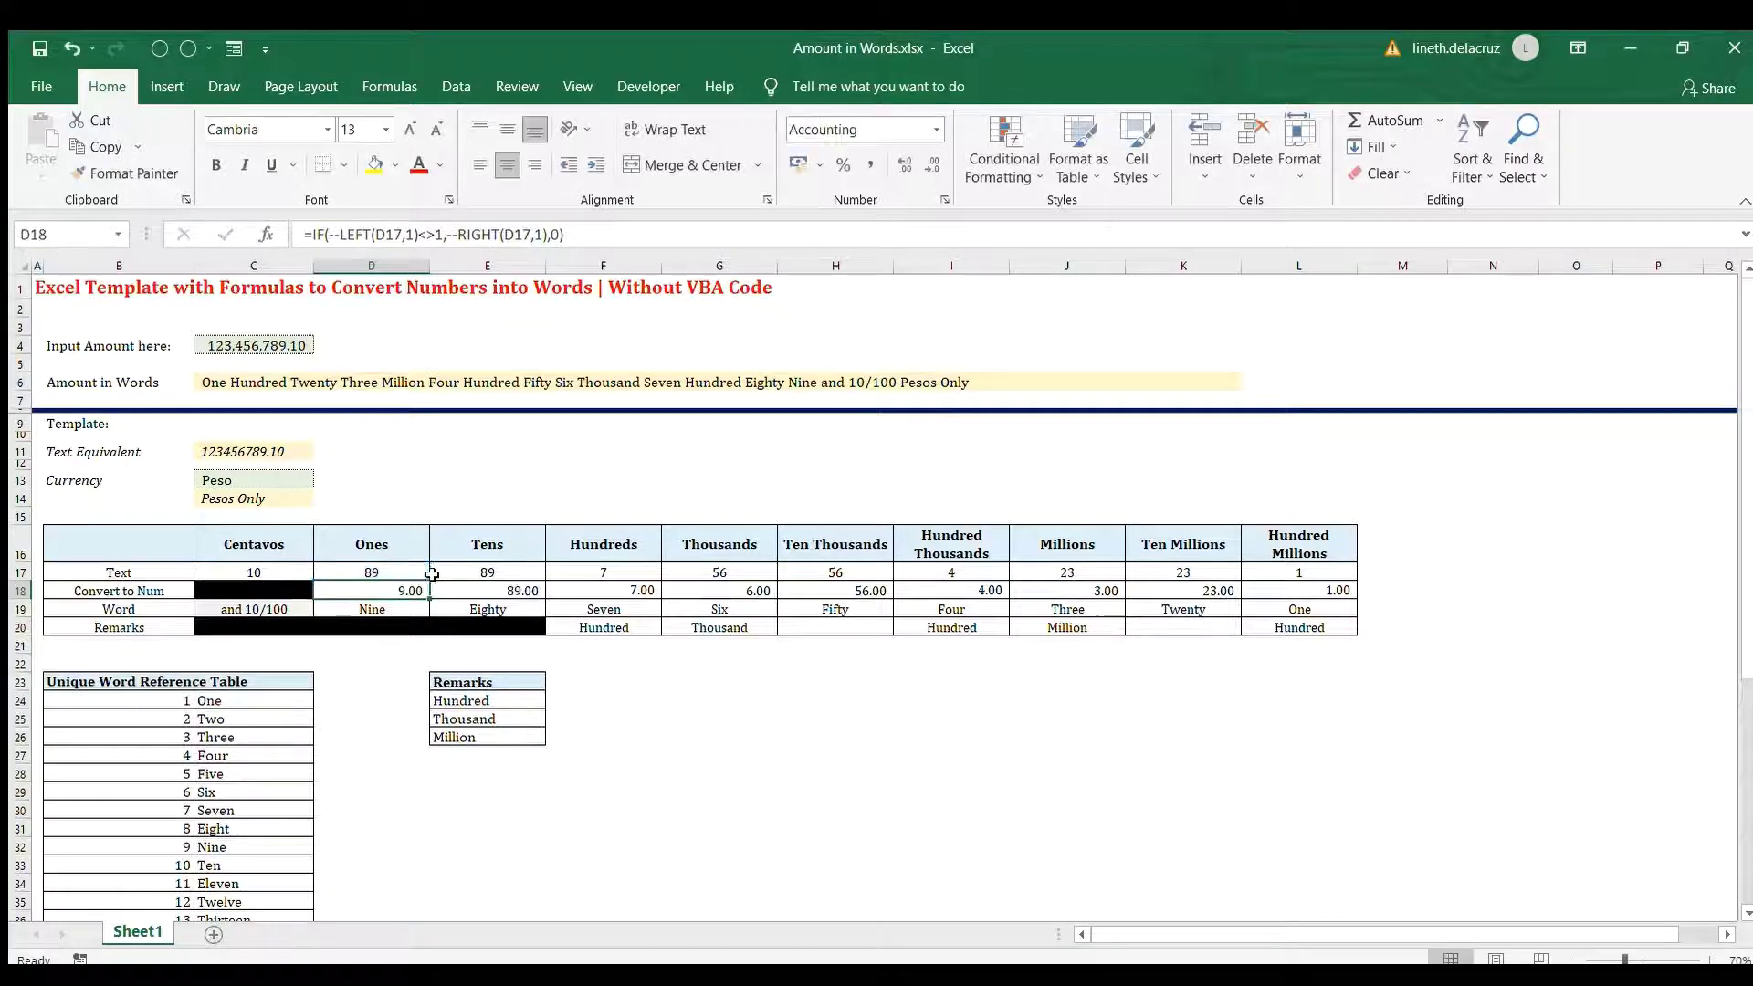
Examine the double minus signs before LEFT and RIGHT in the Ones formula in D18
{"action": "double_click", "coordinate": [379, 587]}
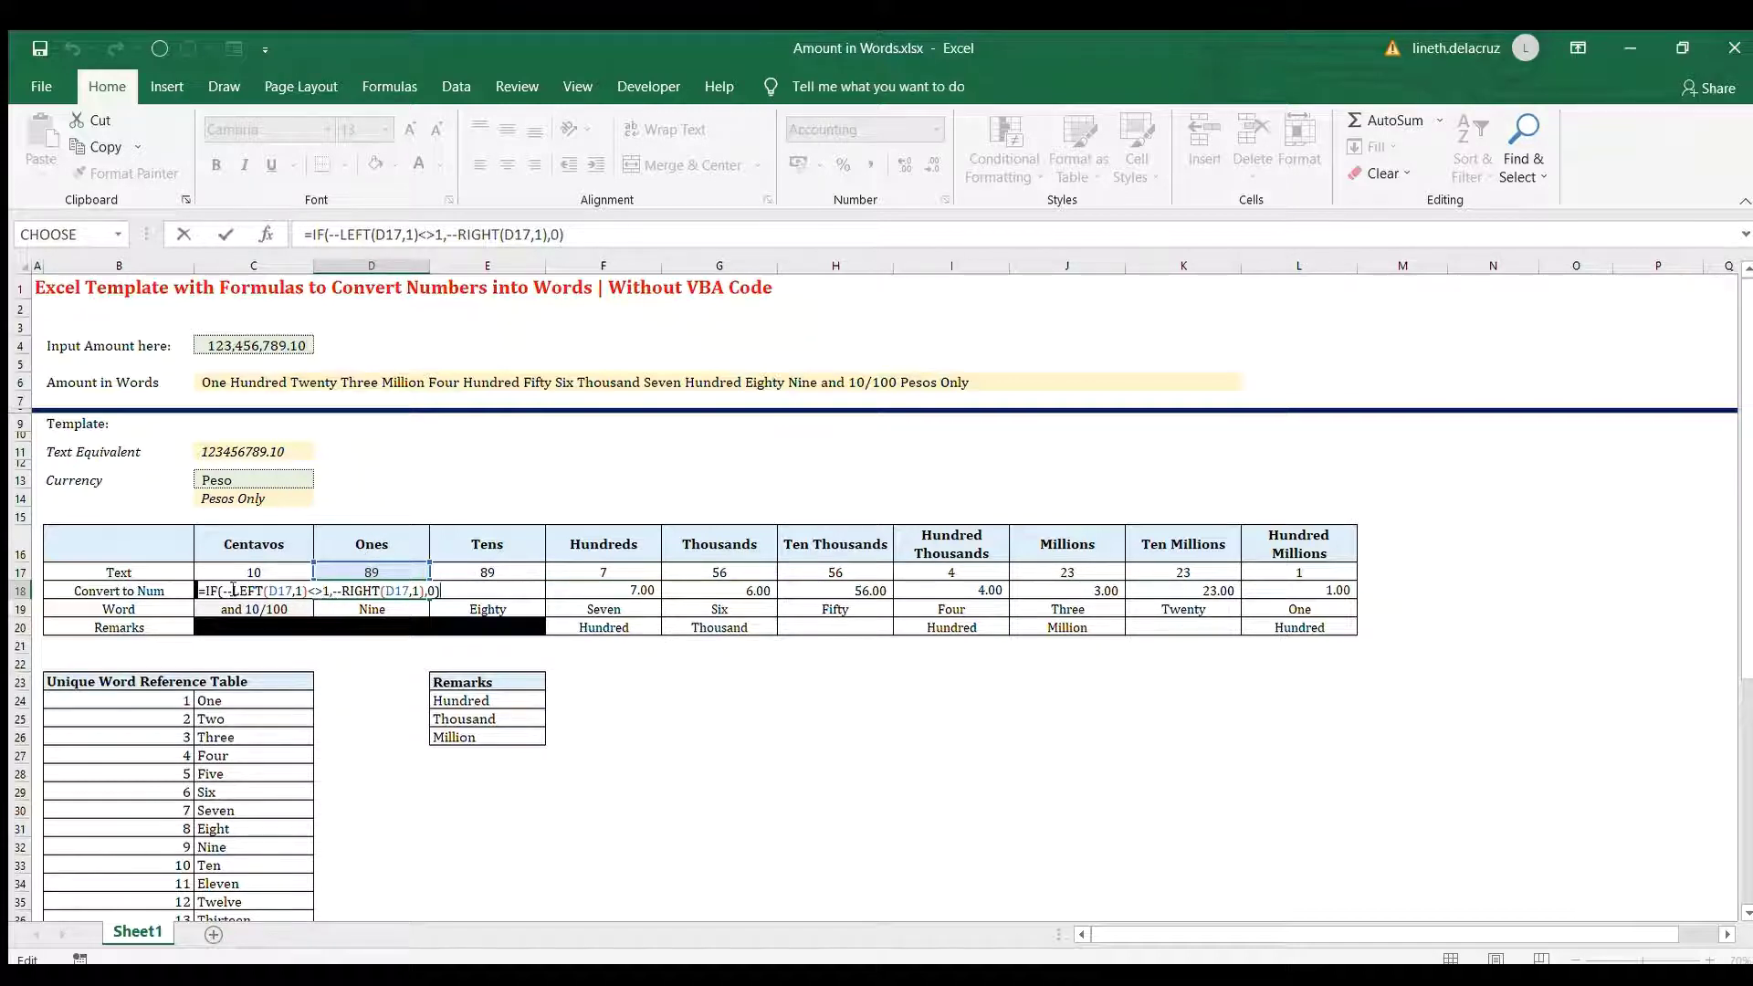
{"action": "left_click", "coordinate": [227, 590]}
{"action": "left_click_drag", "start_coordinate": [239, 589], "coordinate": [307, 590]}
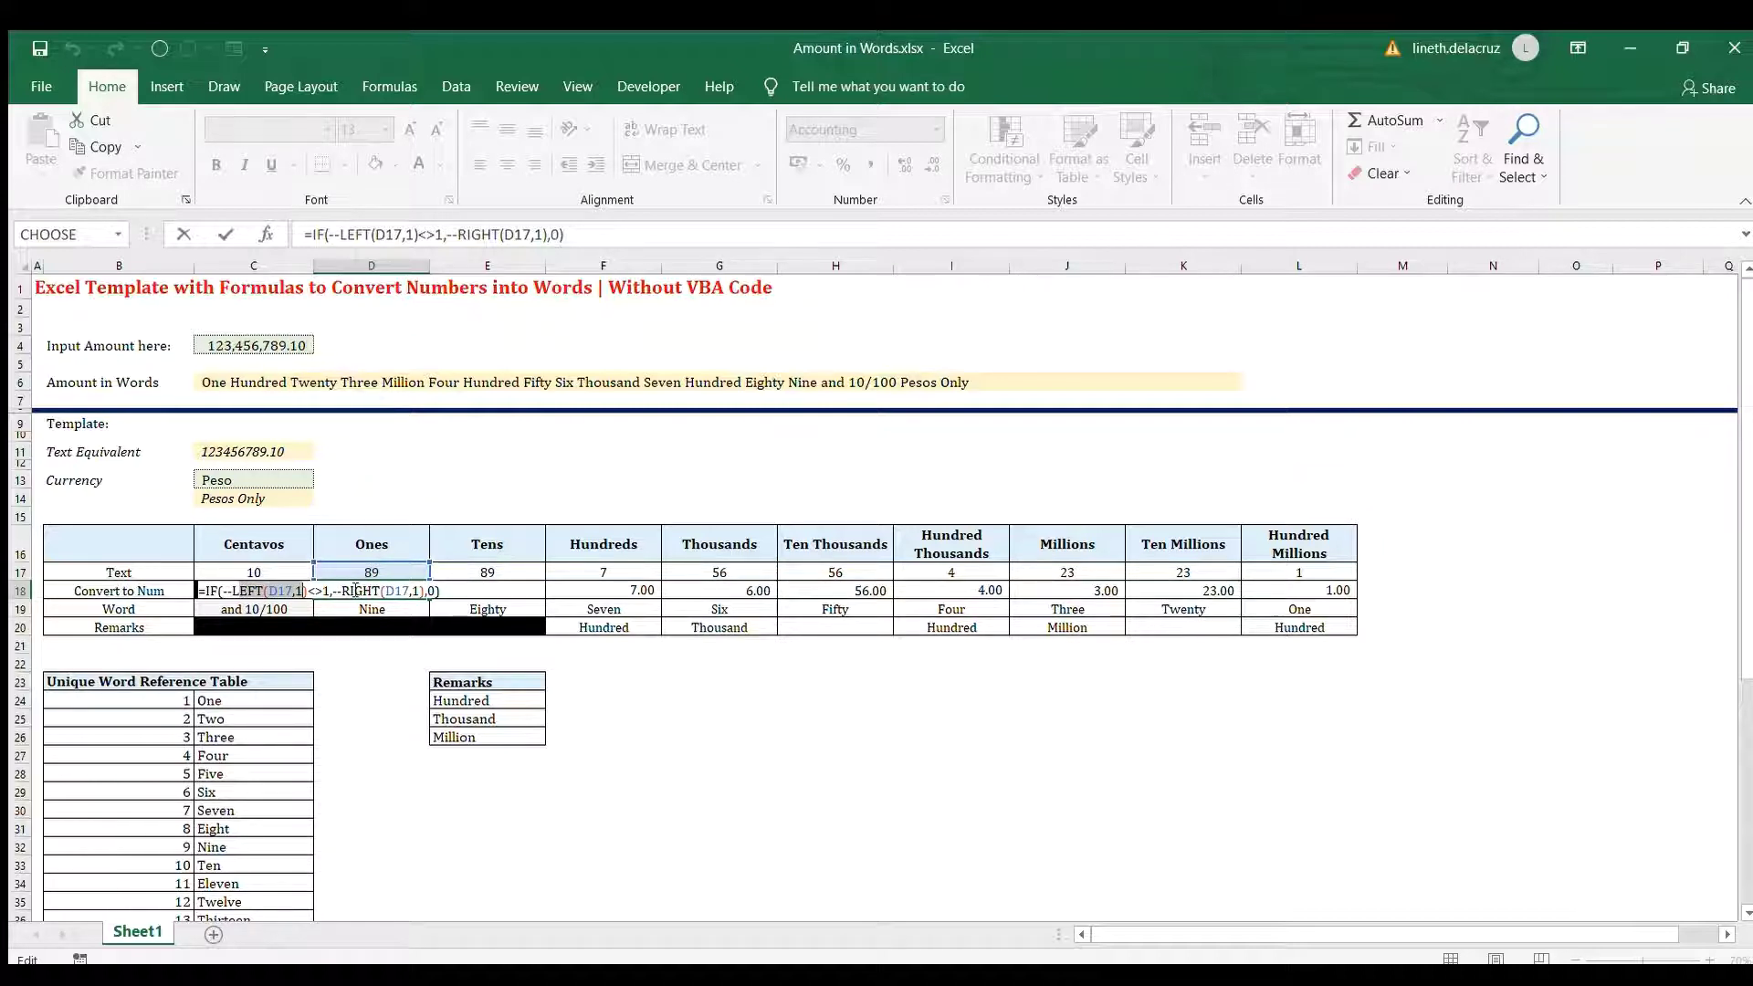
{"action": "left_click", "coordinate": [344, 591]}
{"action": "key", "text": "ctrl+Return"}
Examine the LEFT condition and both results of the Tens IF formula in E18, leaving the formula as it is
{"action": "left_click", "coordinate": [465, 588]}
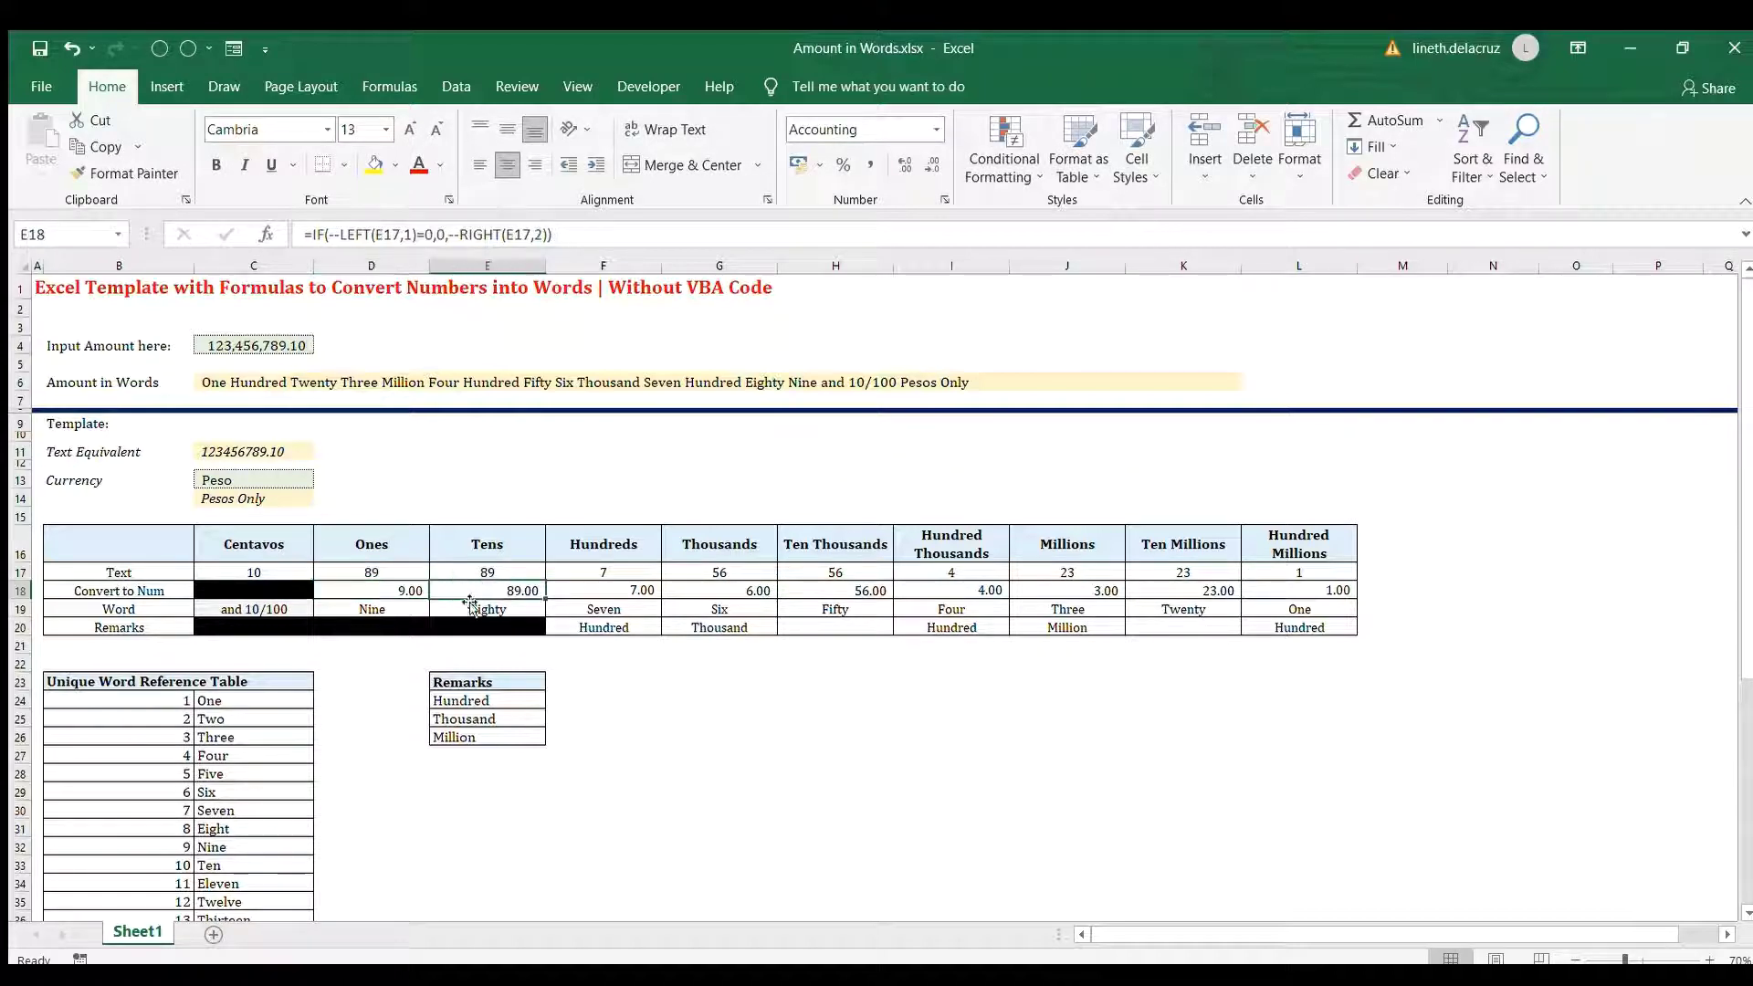
{"action": "double_click", "coordinate": [465, 599]}
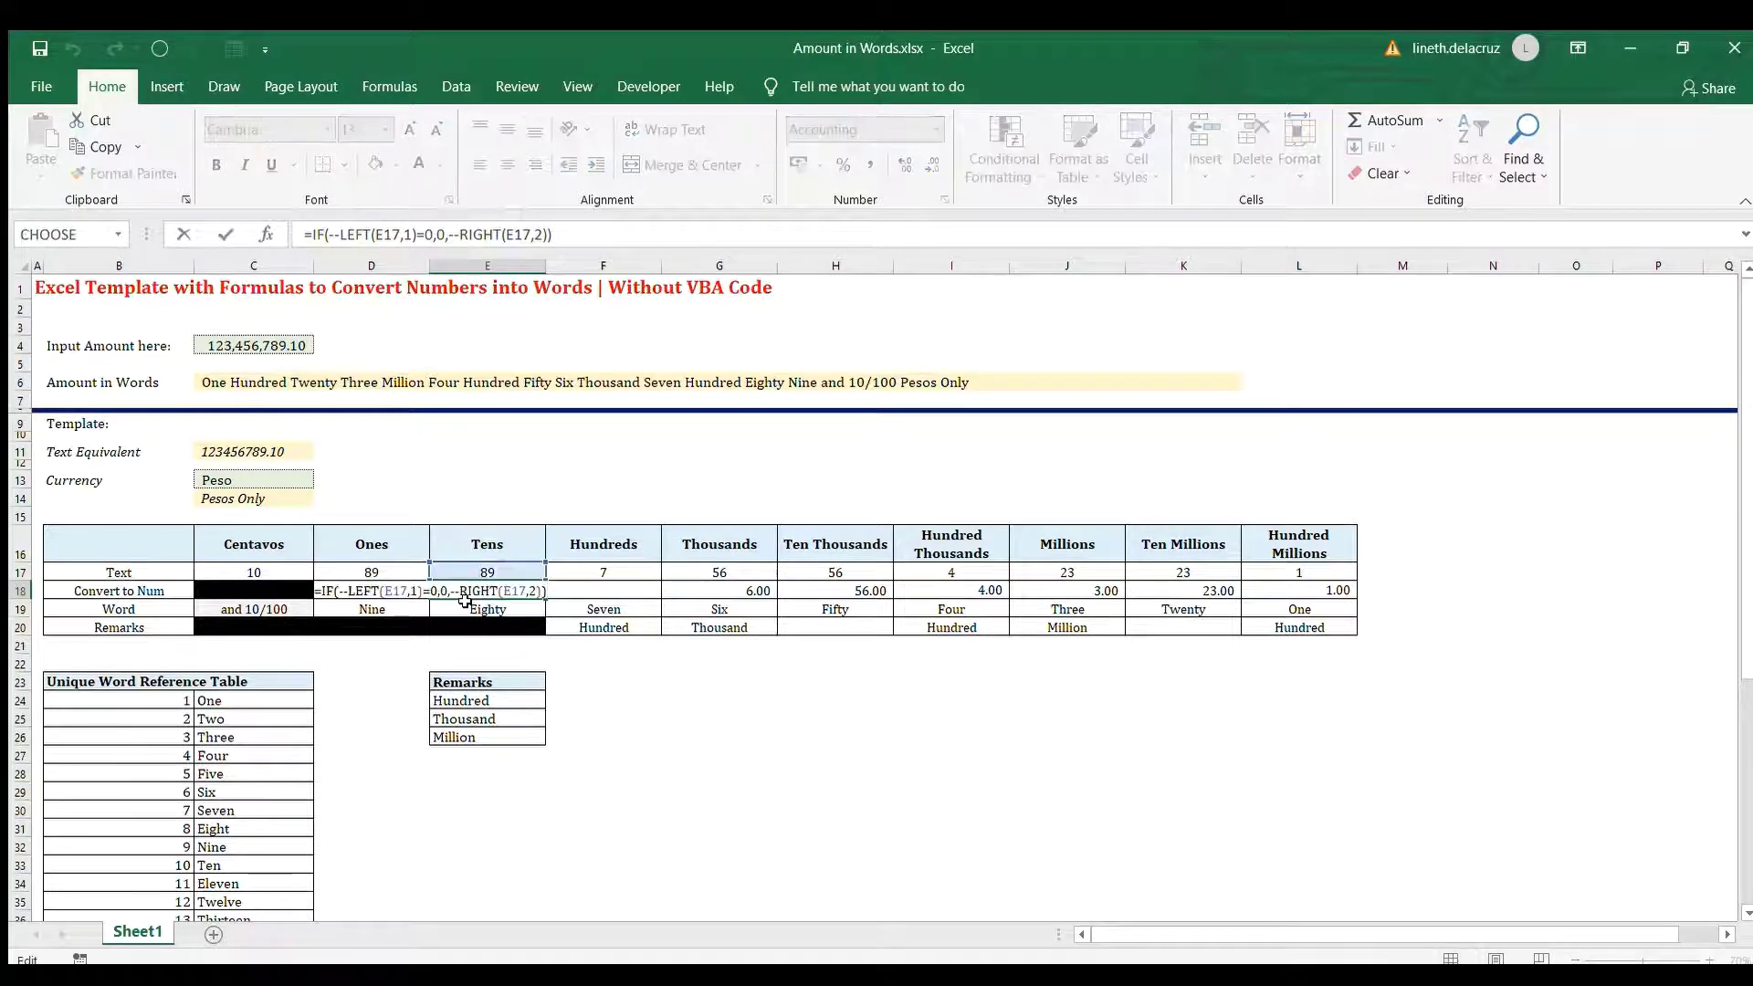
{"action": "left_click", "coordinate": [393, 613]}
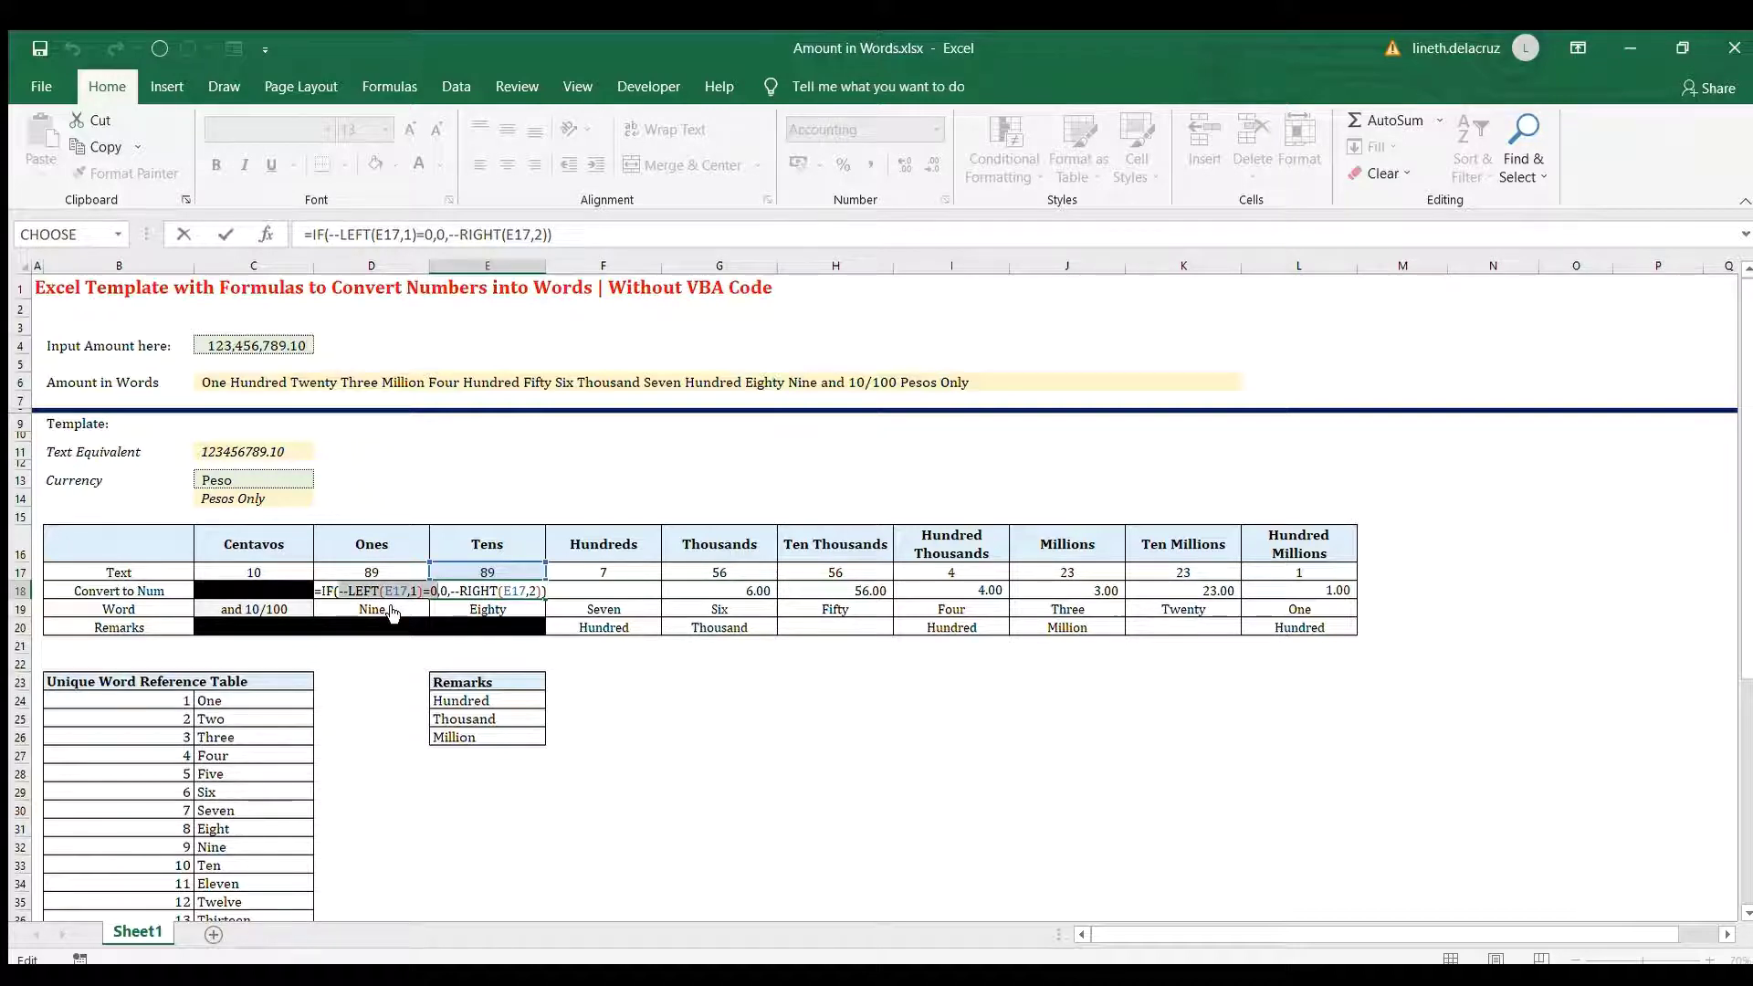
{"action": "key", "text": "Right"}
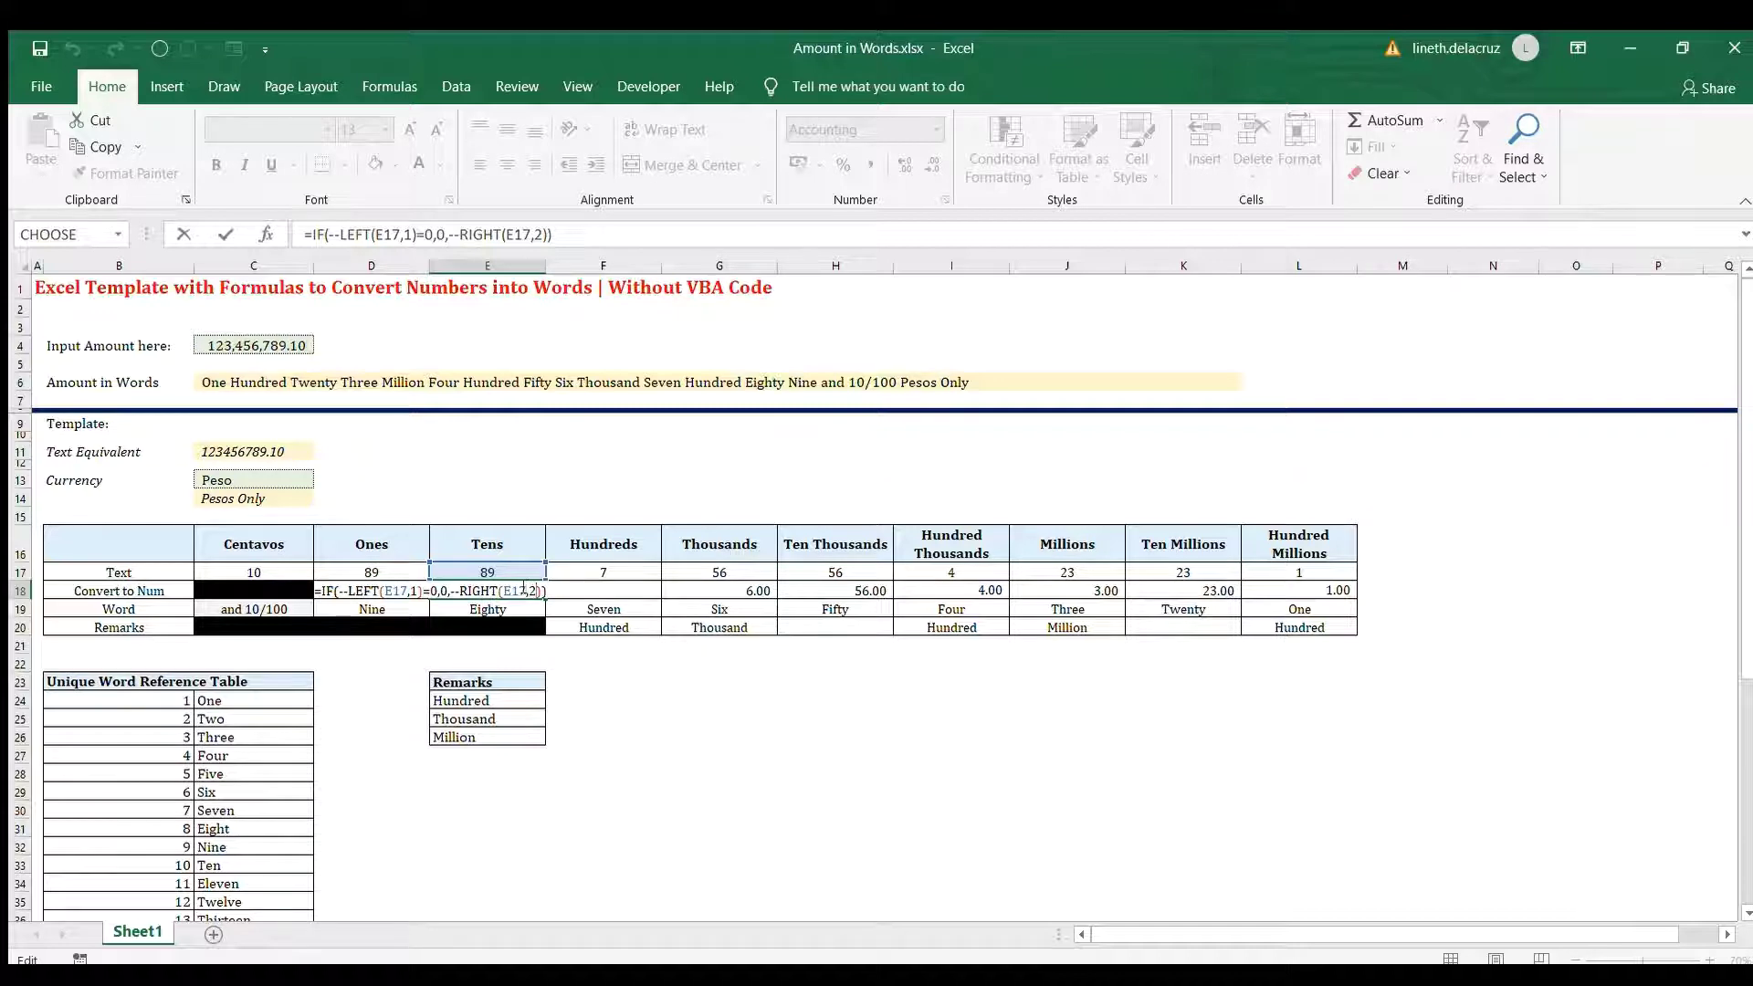
{"action": "key", "text": "ctrl+Return"}
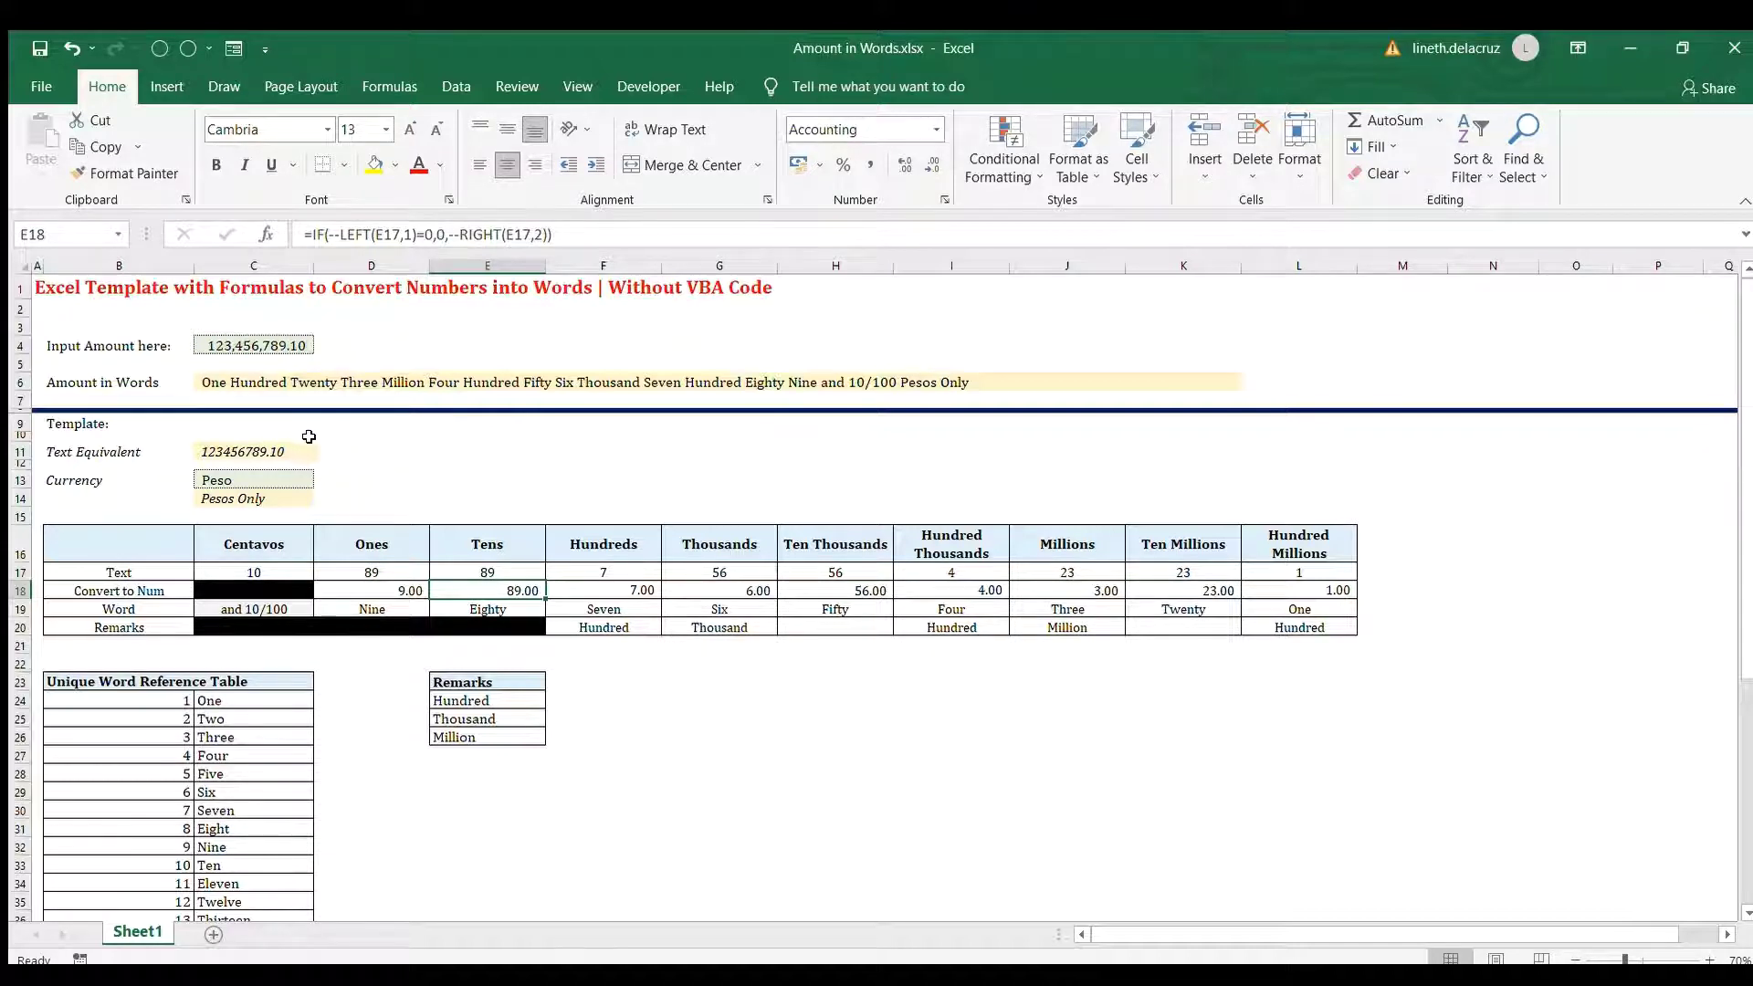
{"action": "left_click", "coordinate": [281, 347]}
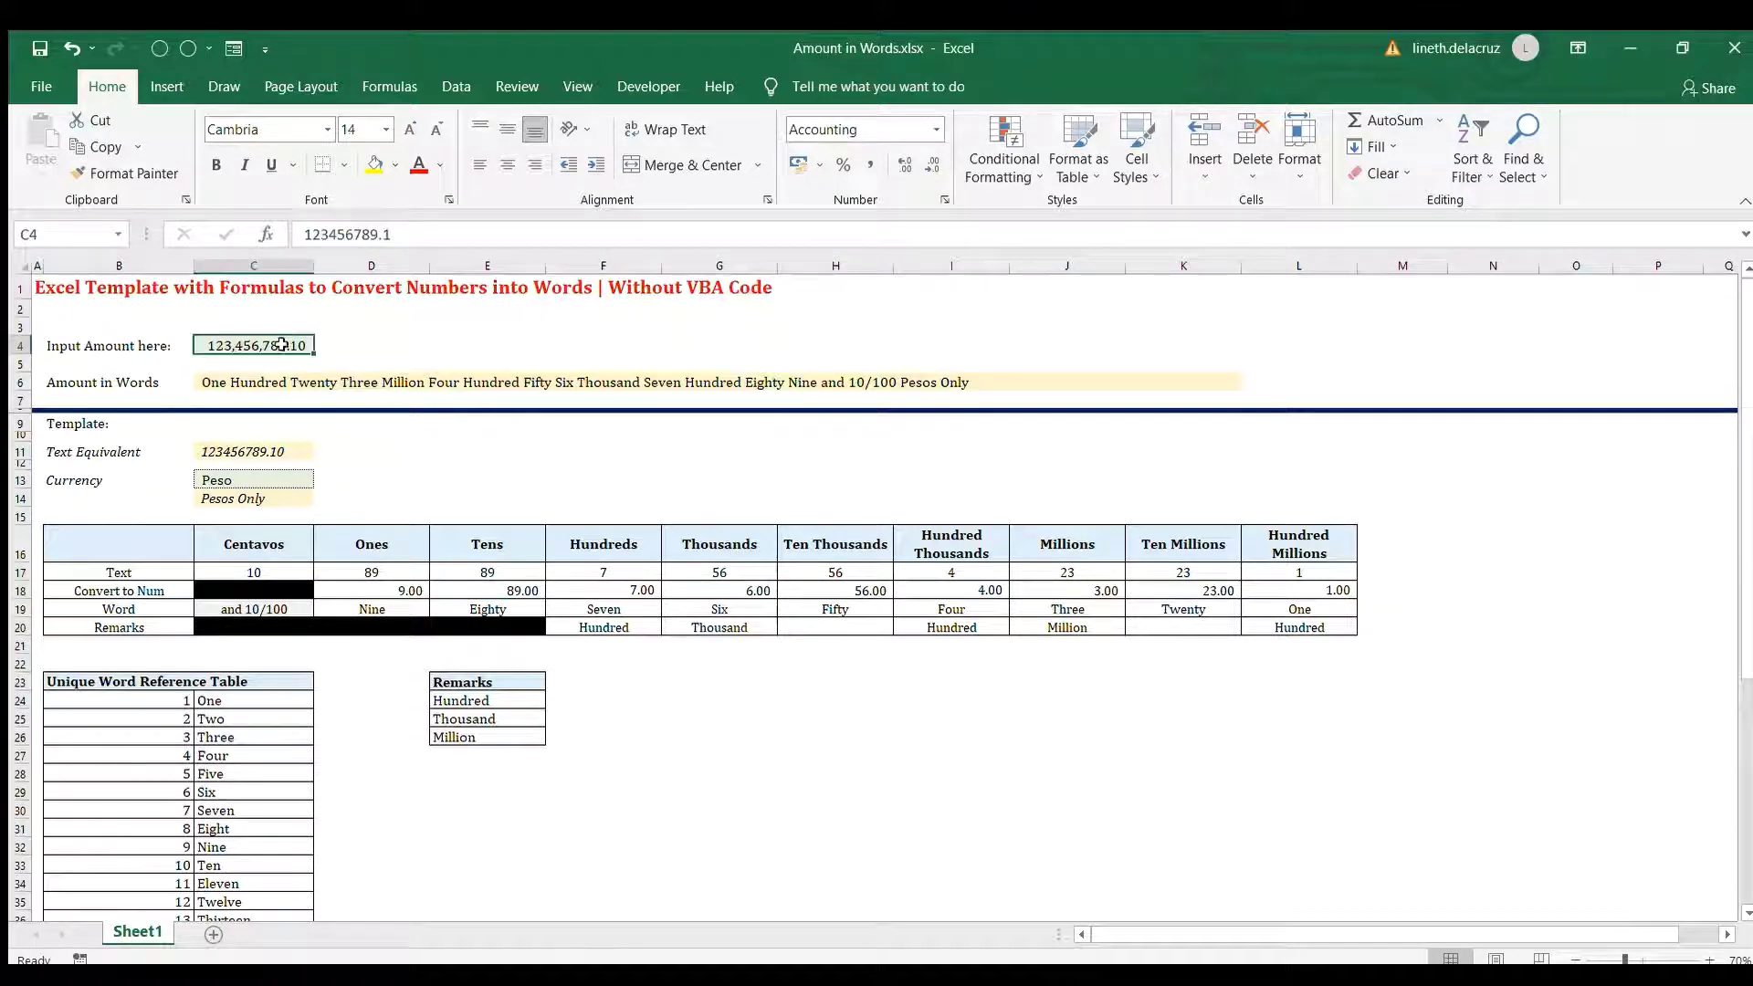
{"action": "left_click", "coordinate": [406, 589]}
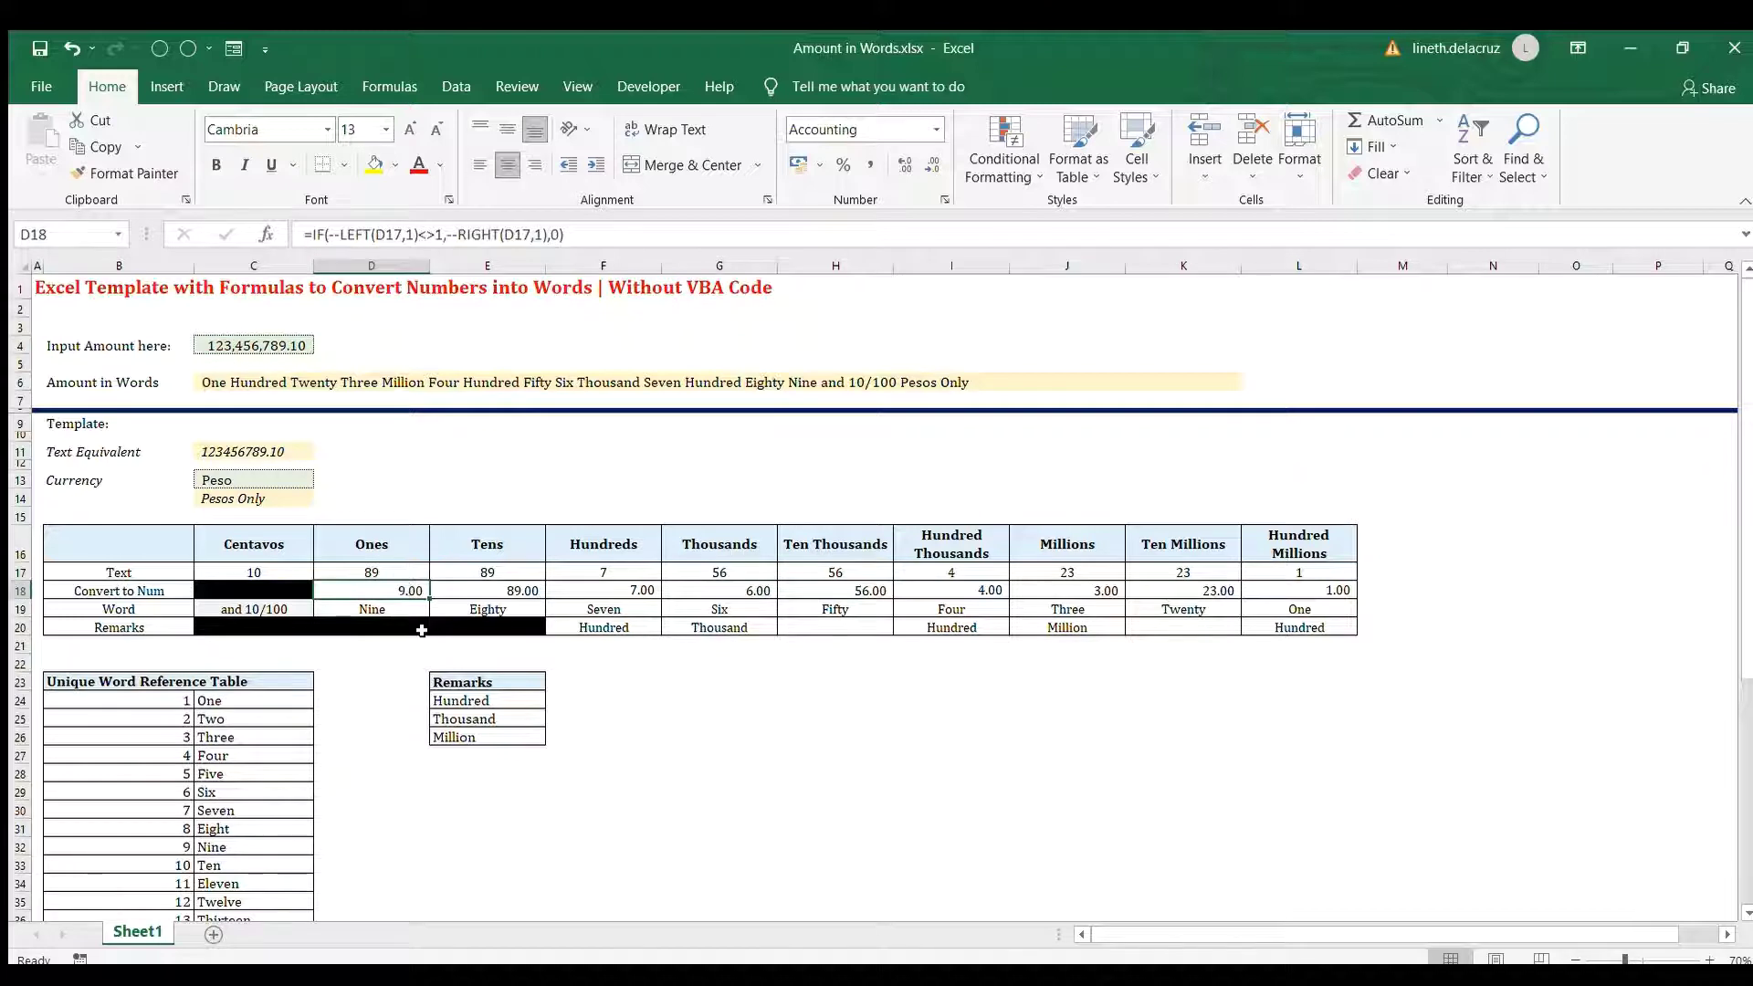
{"action": "type", "text": "10"}
{"action": "key", "text": "Return"}
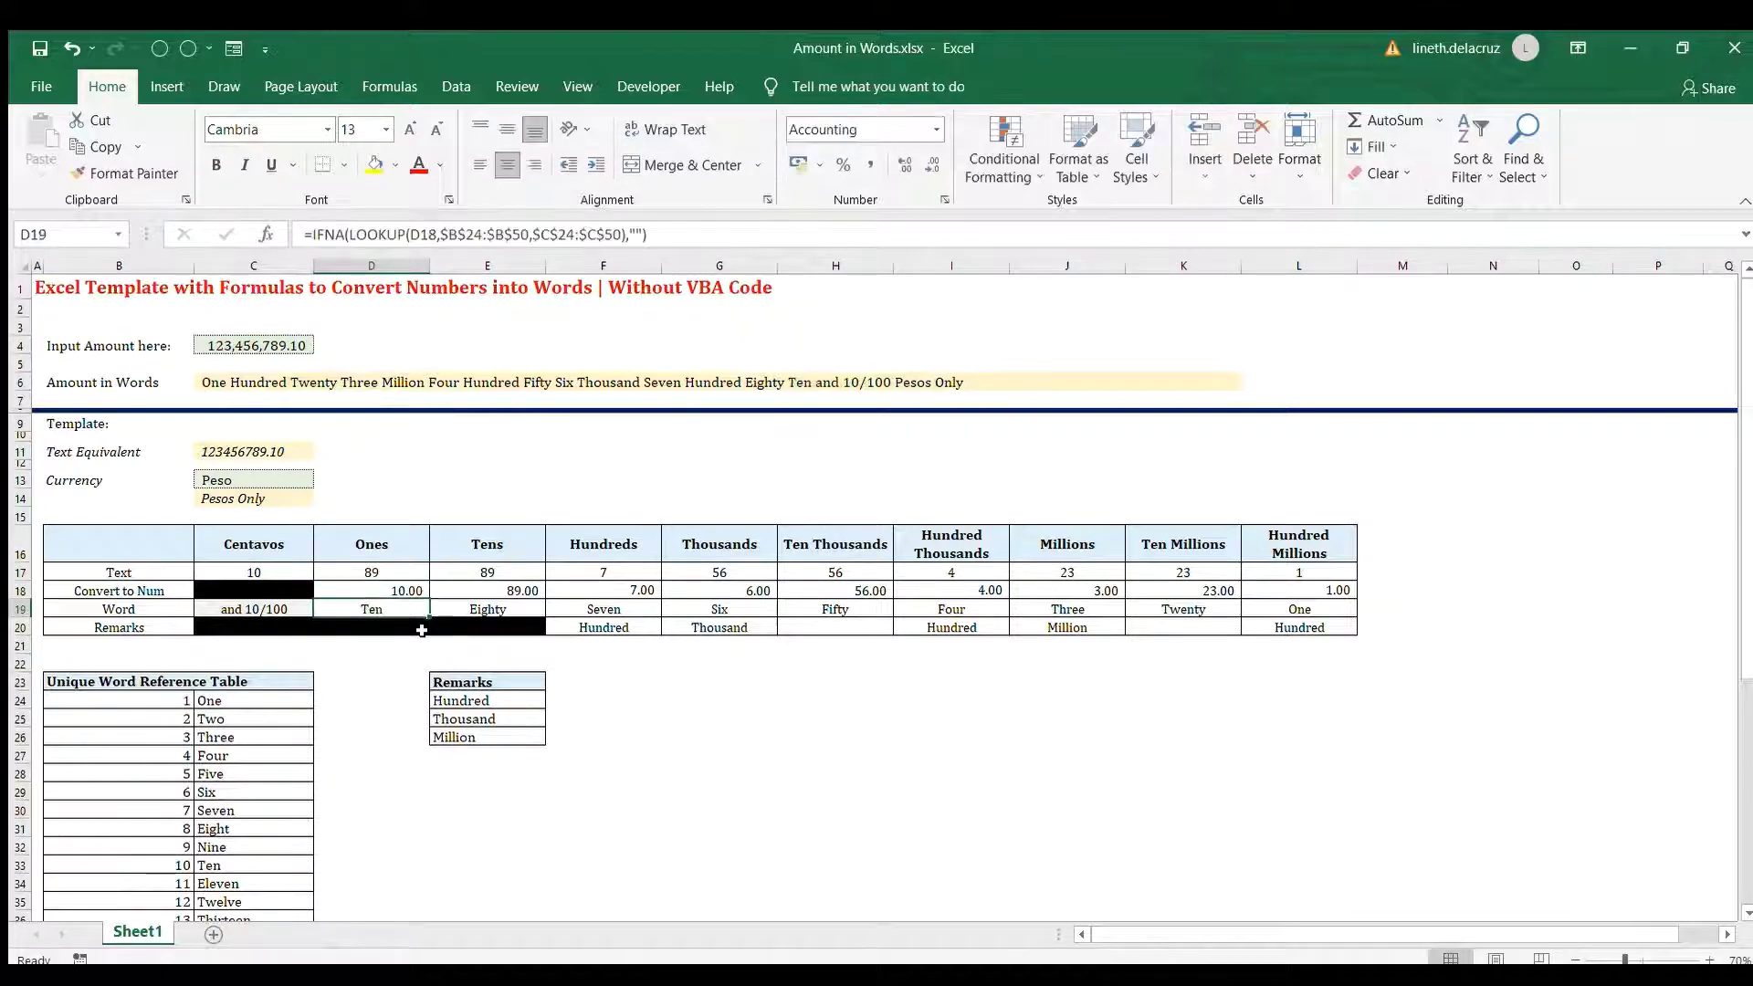
{"action": "key", "text": "ctrl+z"}
Set the input amount in C4 to 10 and check the Tens conversion in E18
{"action": "left_click", "coordinate": [261, 352]}
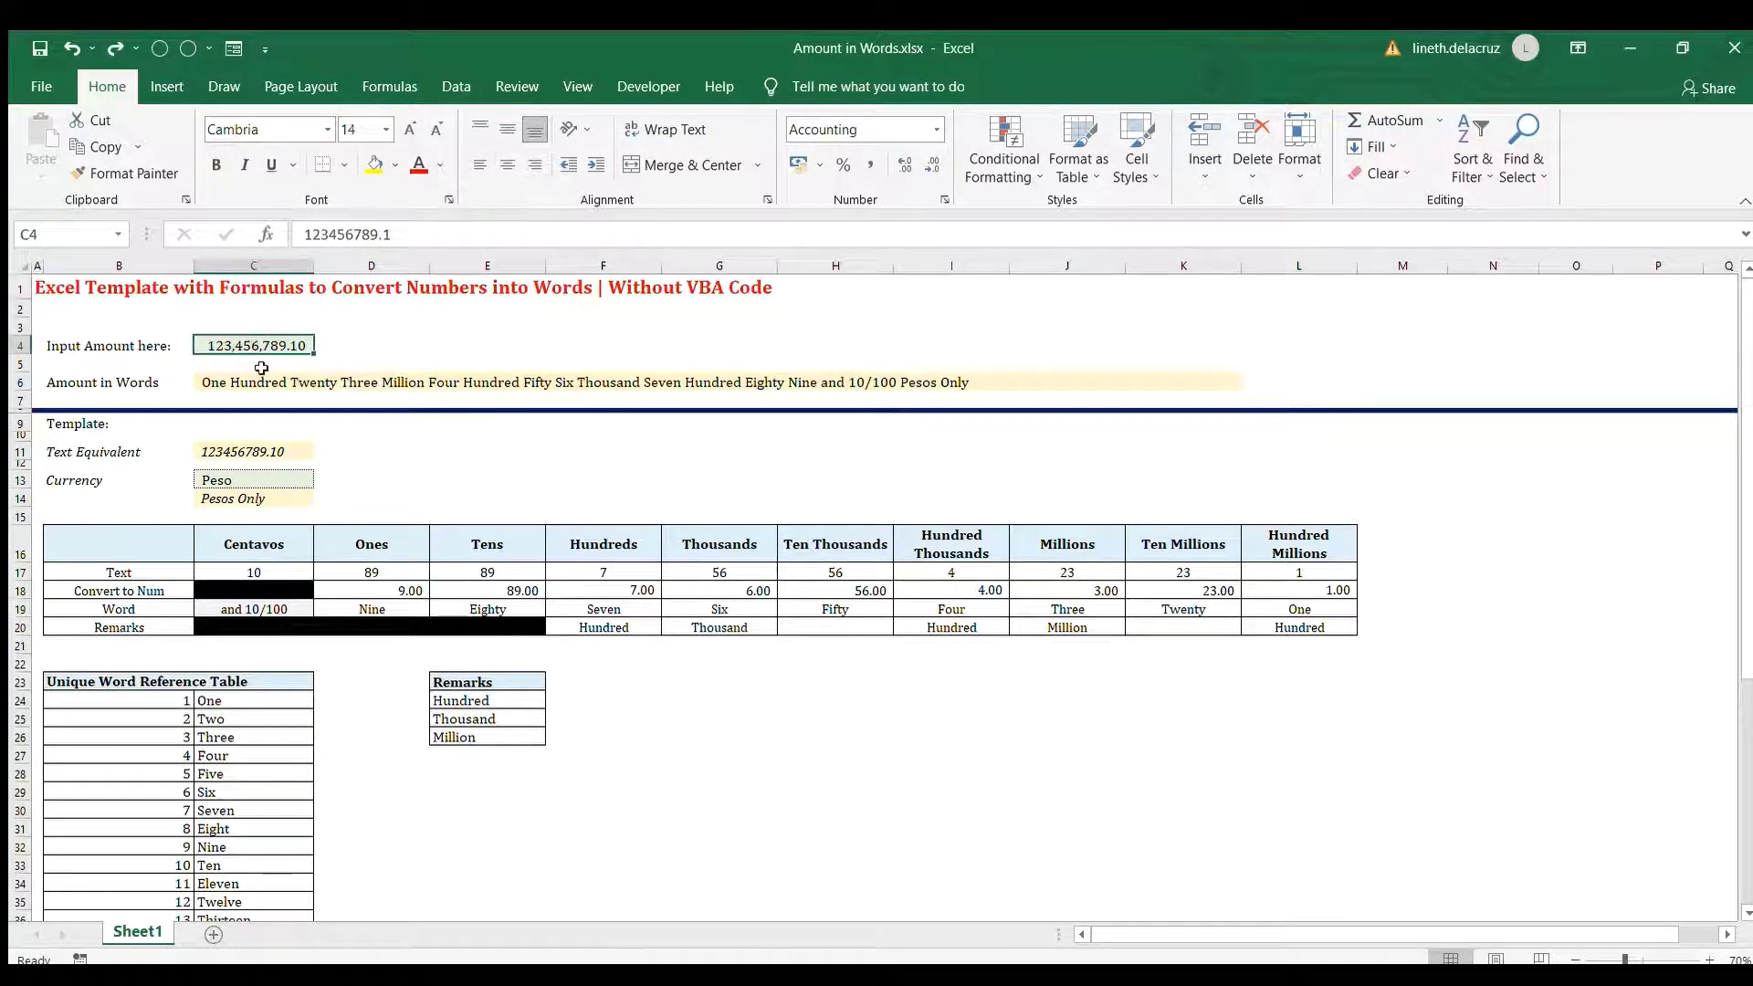
{"action": "type", "text": "10"}
{"action": "key", "text": "Return"}
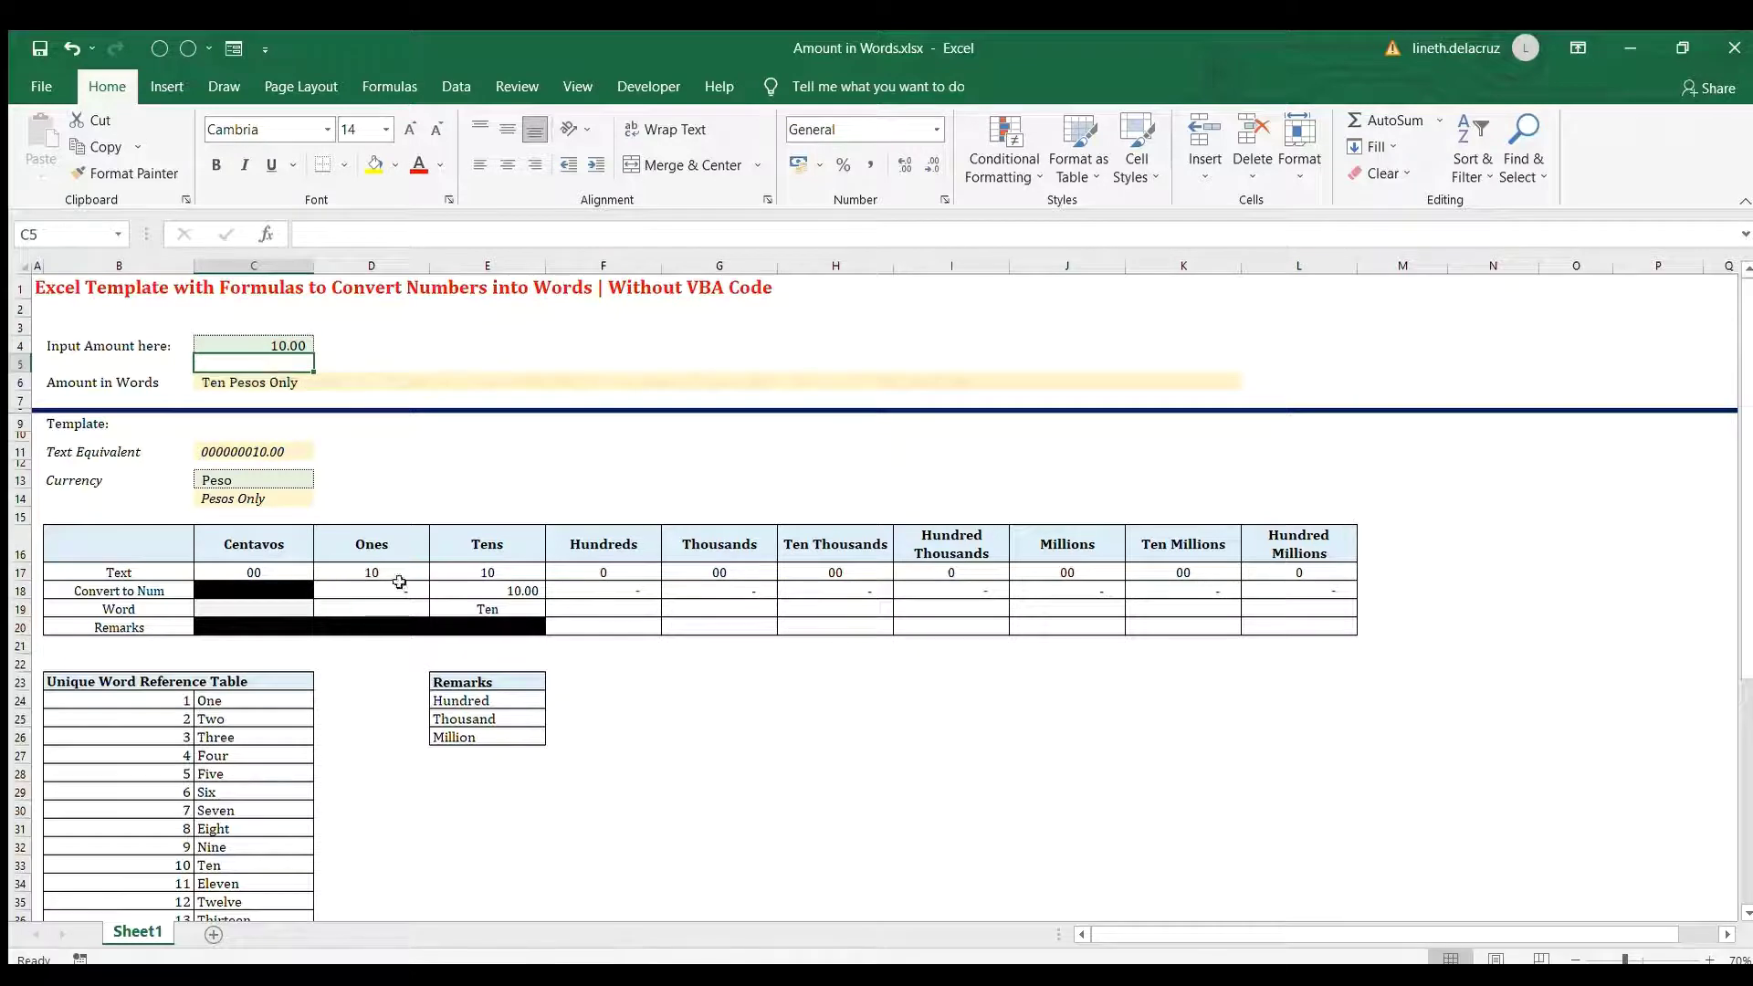
{"action": "left_click", "coordinate": [498, 589]}
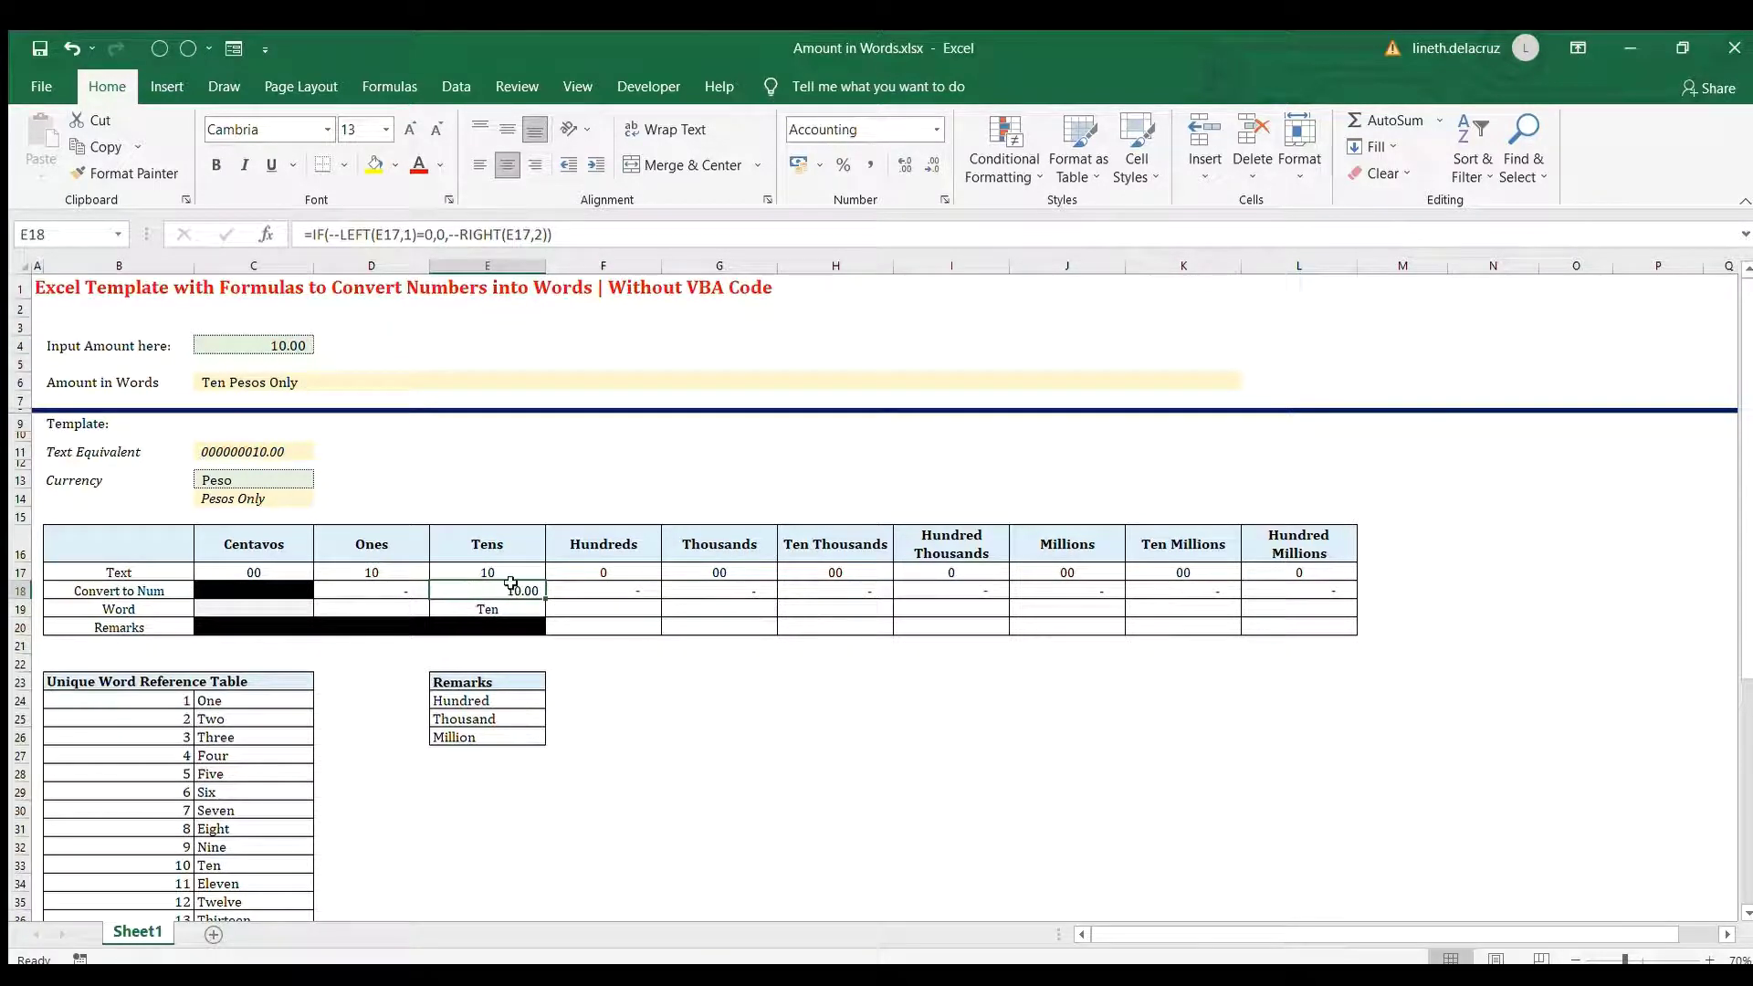
Test the input amount in C4 with 19, 20 and 21, checking the Ones and Tens conversions each time
{"action": "left_click", "coordinate": [298, 345]}
{"action": "type", "text": "19"}
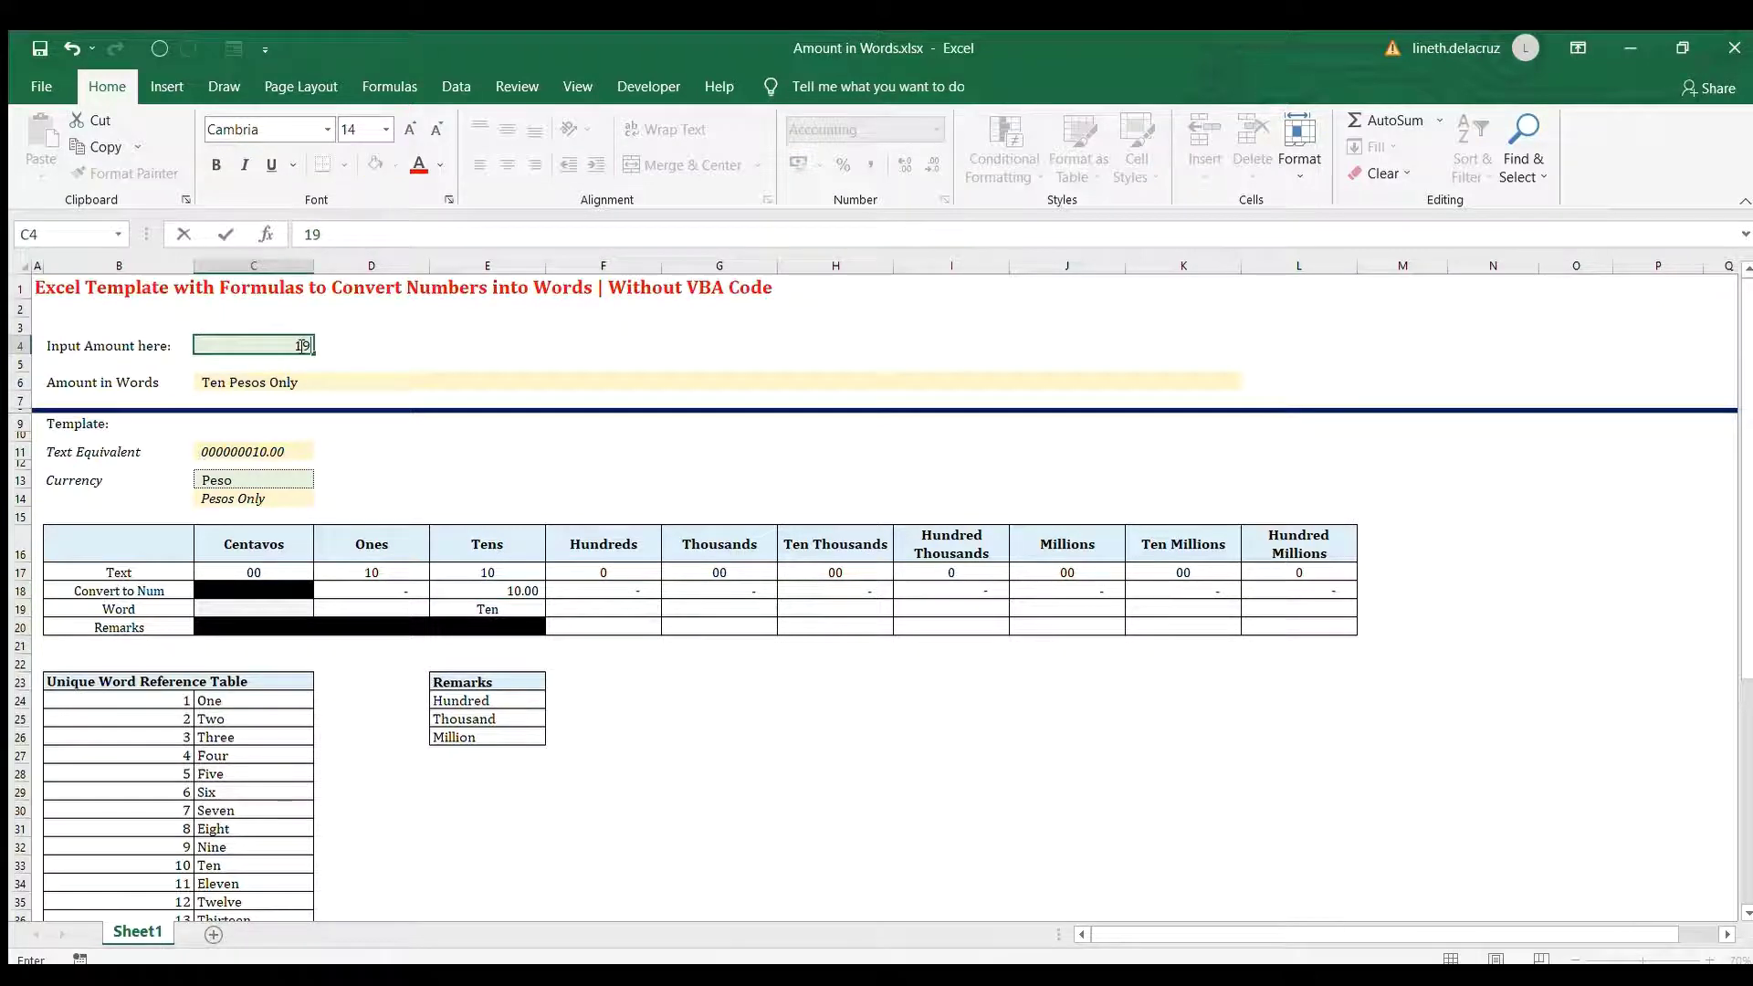
{"action": "key", "text": "ctrl+Return"}
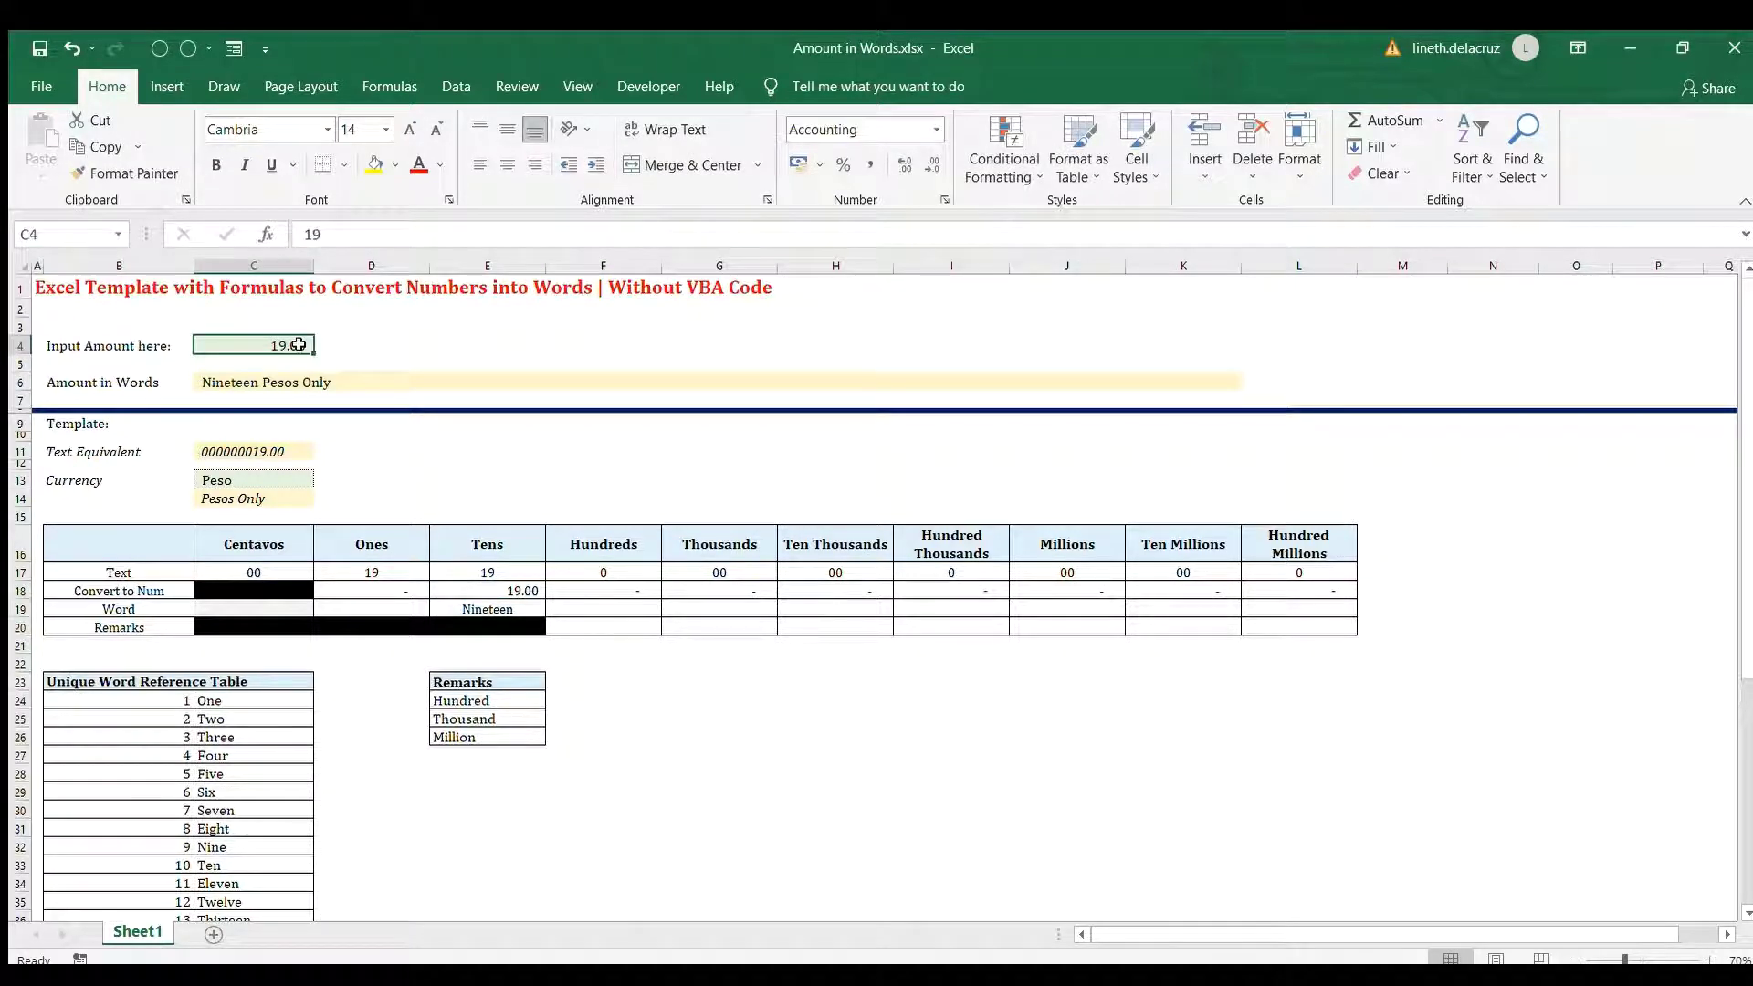
{"action": "type", "text": "20"}
{"action": "key", "text": "ctrl+Return"}
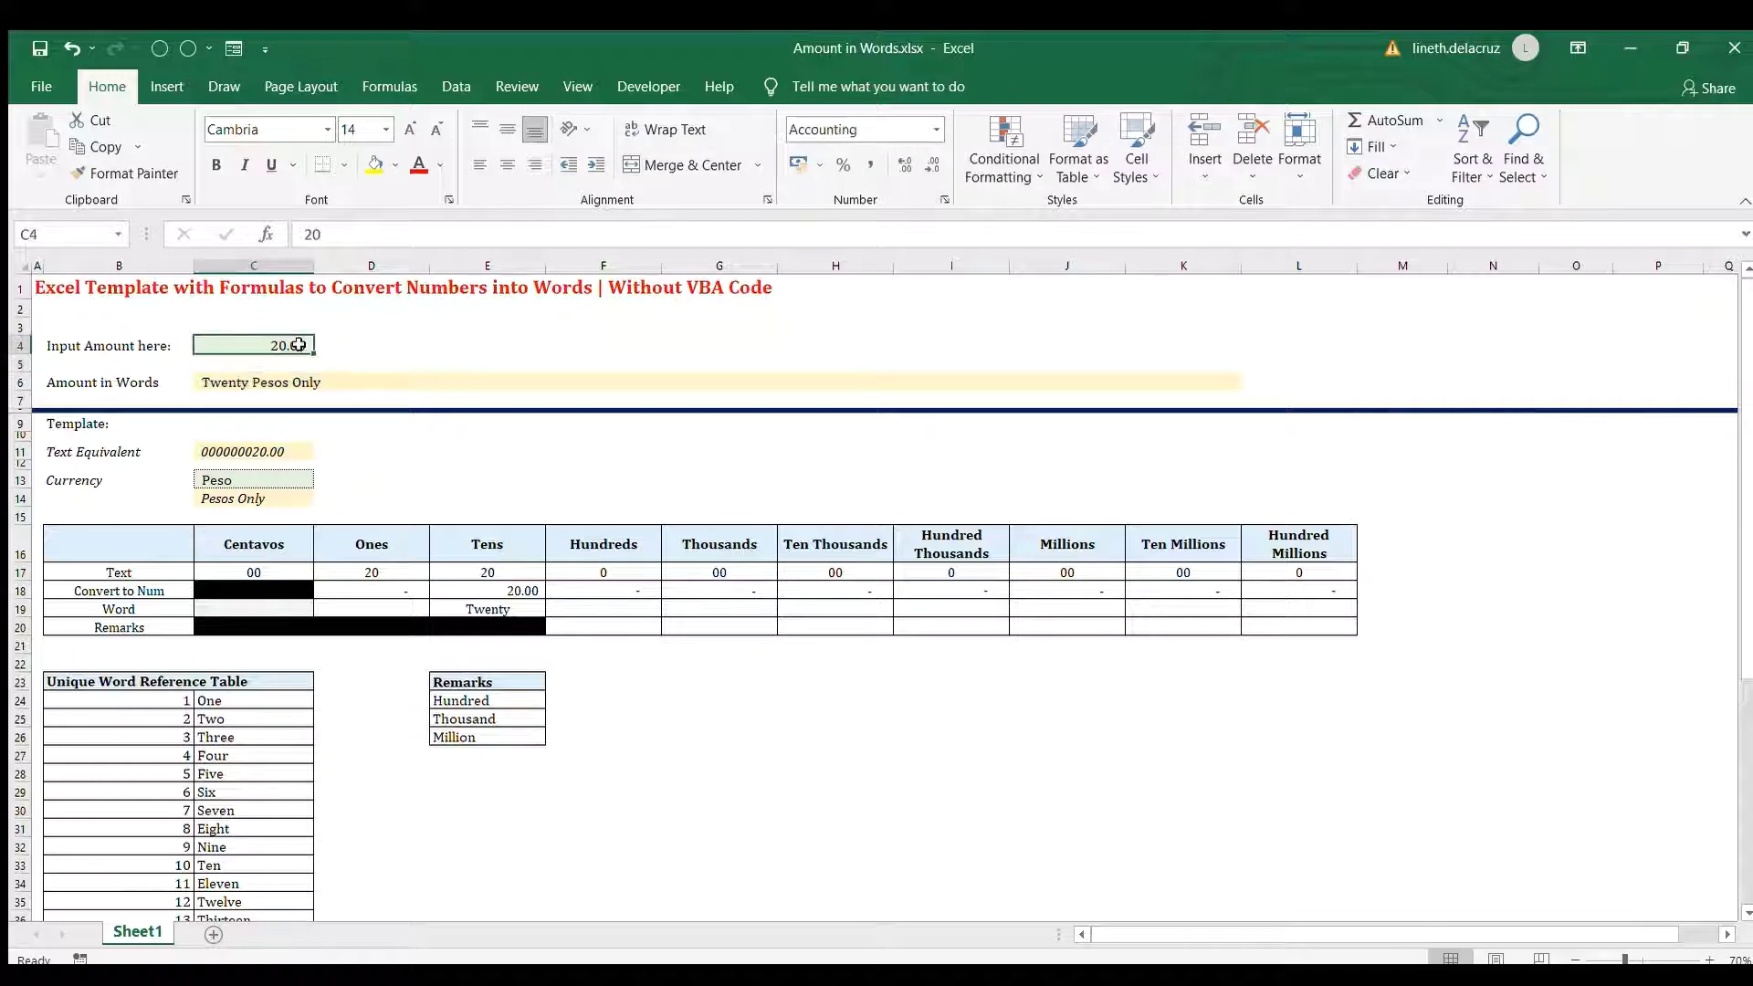
{"action": "type", "text": "21"}
{"action": "key", "text": "Return"}
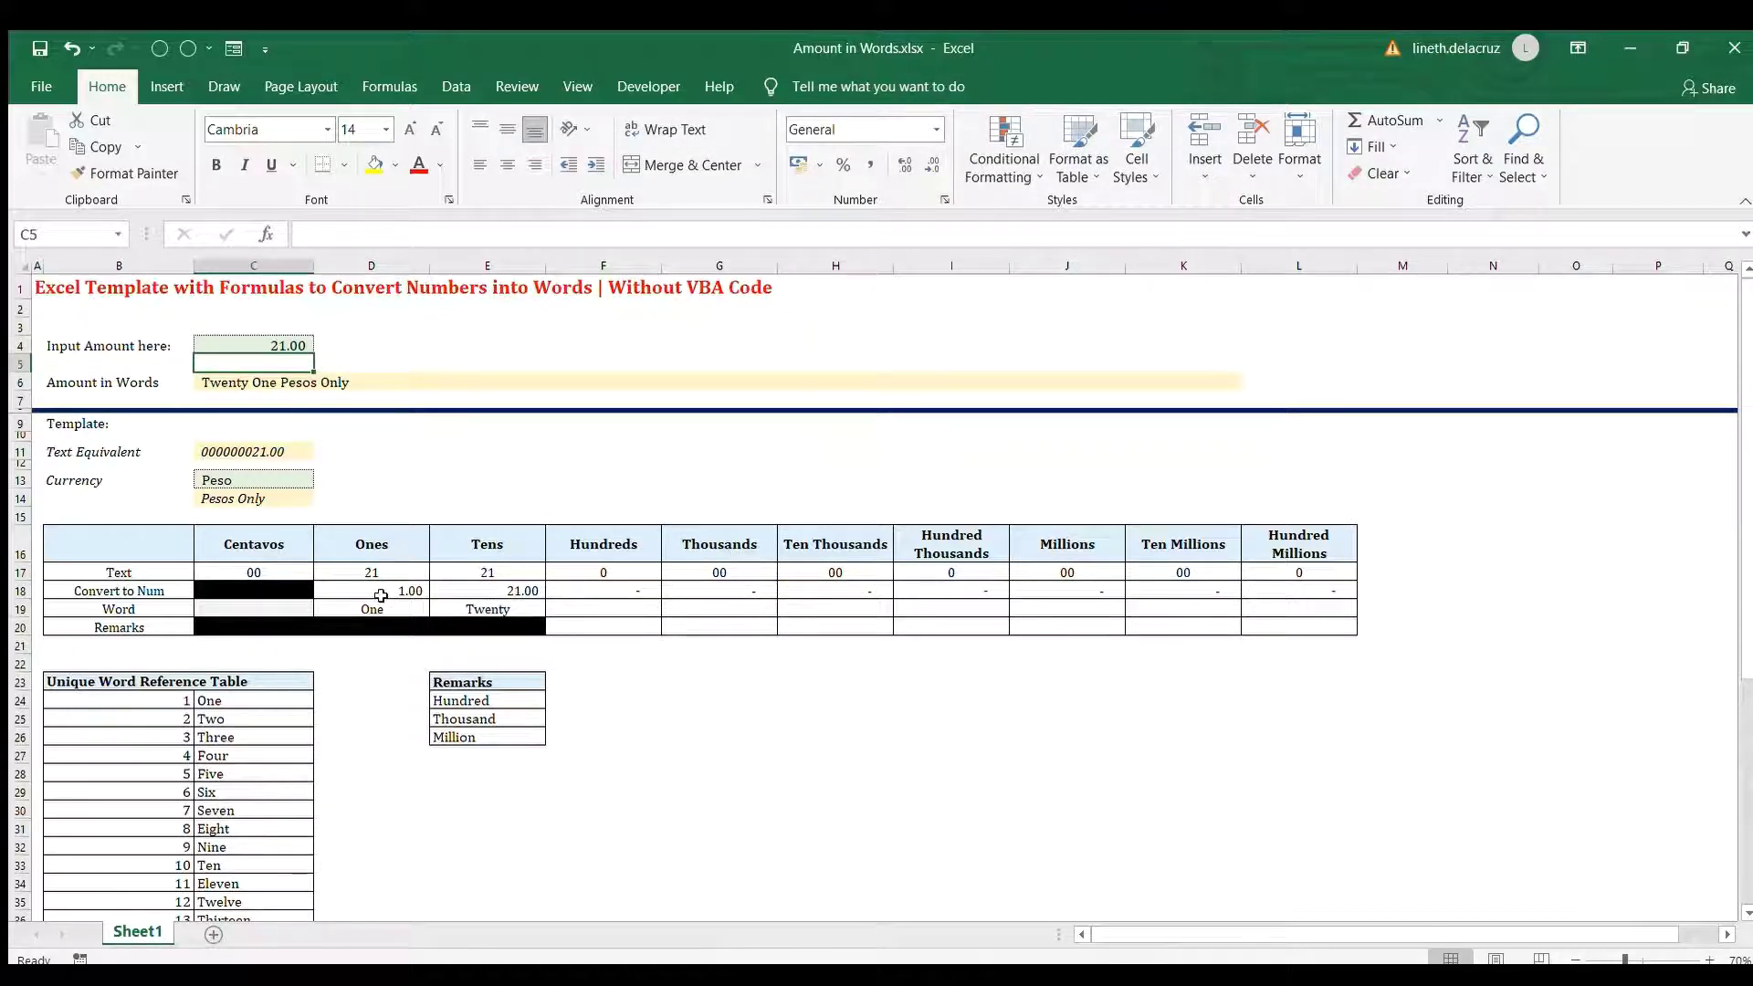
Set the input amount in C4 to 123456789.10
{"action": "left_click", "coordinate": [294, 346]}
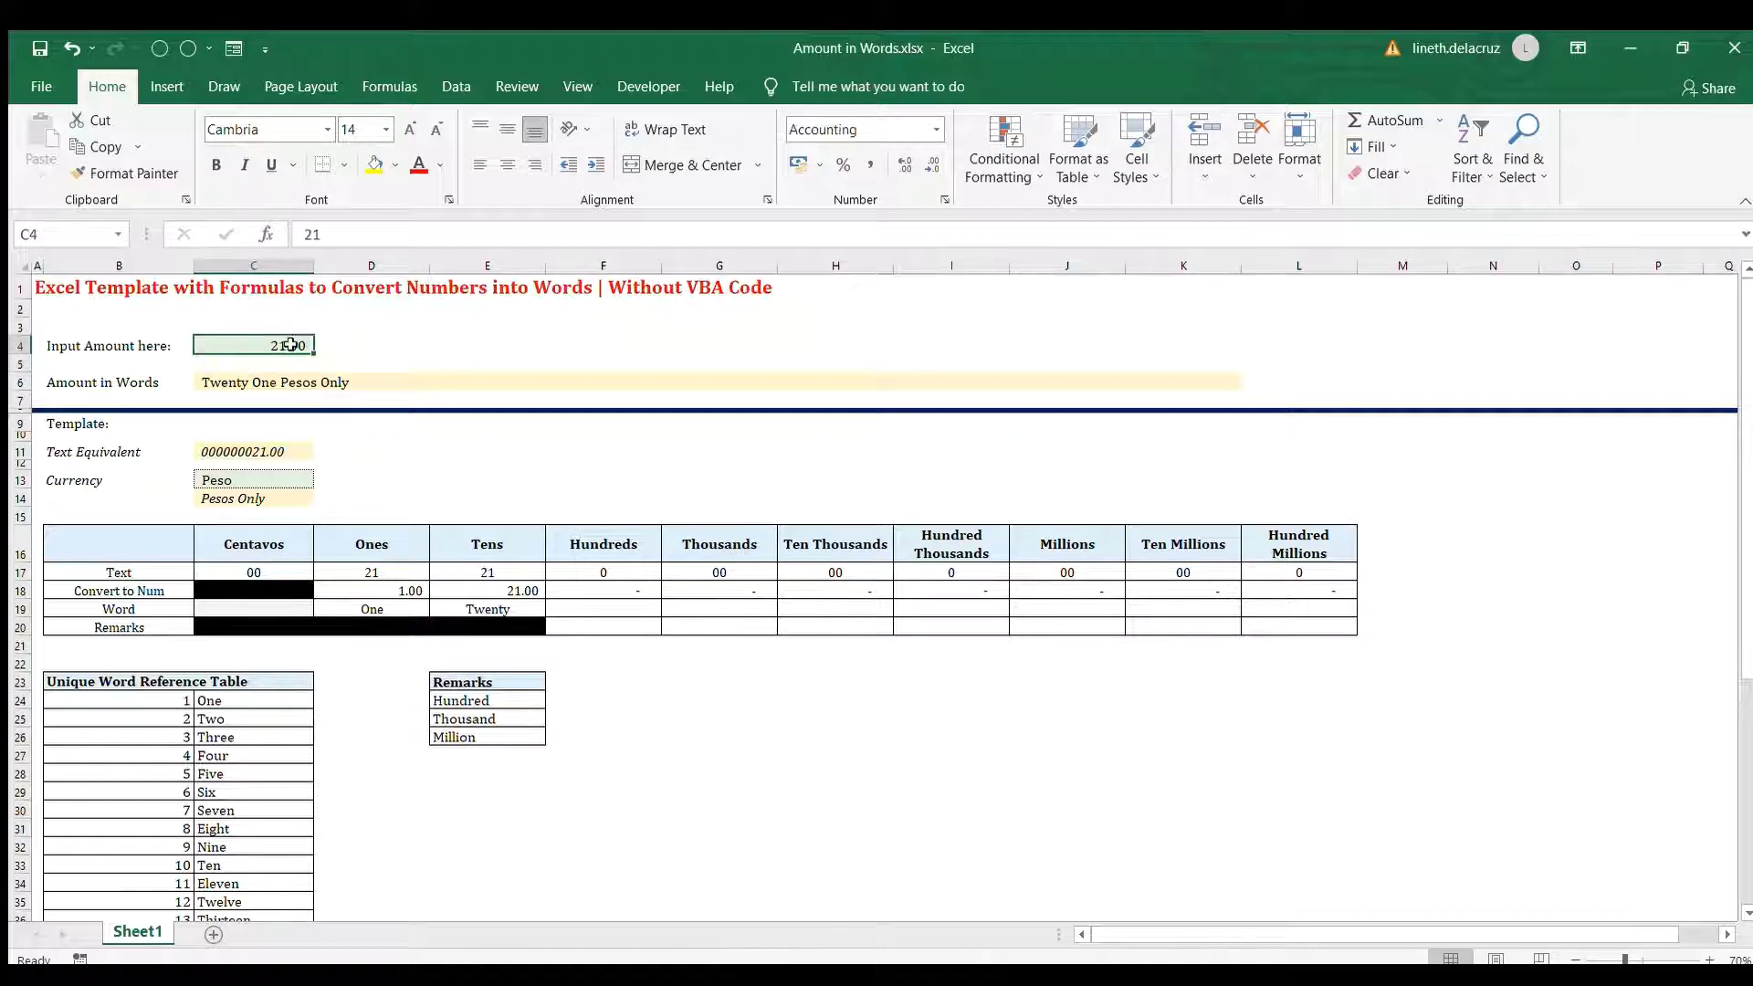
{"action": "type", "text": "123,456,789"}
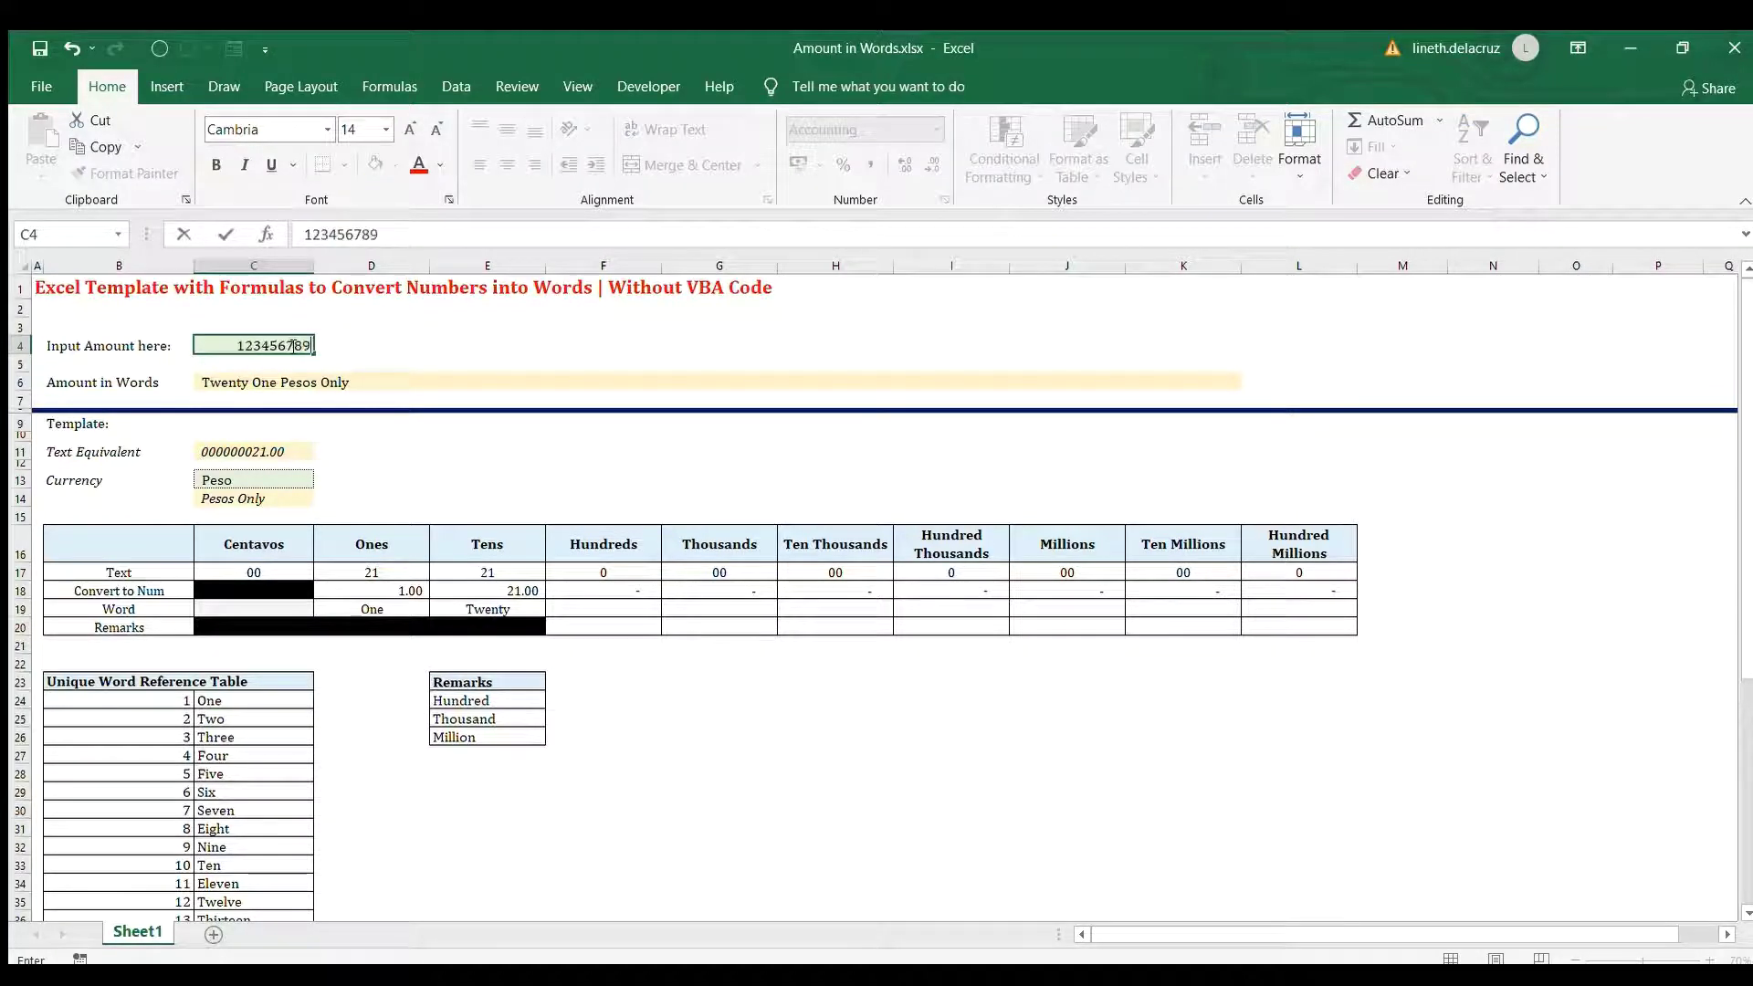
{"action": "key", "text": "Return"}
{"action": "double_click", "coordinate": [291, 345]}
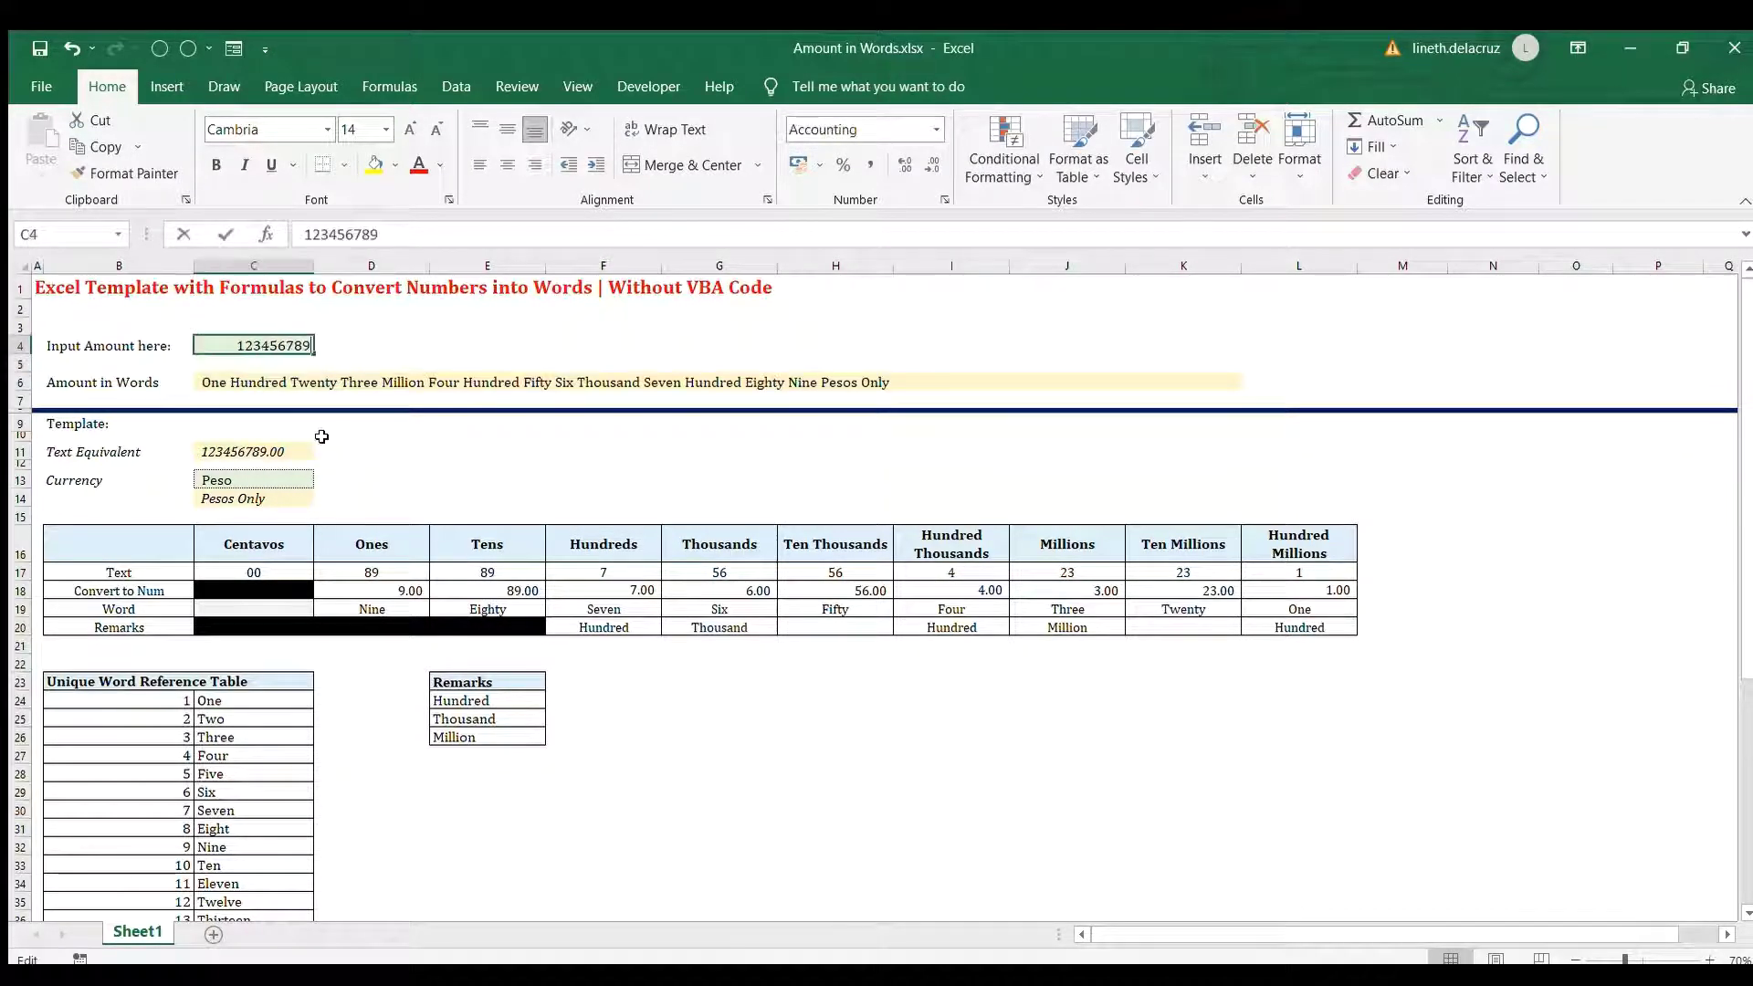
{"action": "type", "text": ".10"}
{"action": "key", "text": "Return"}
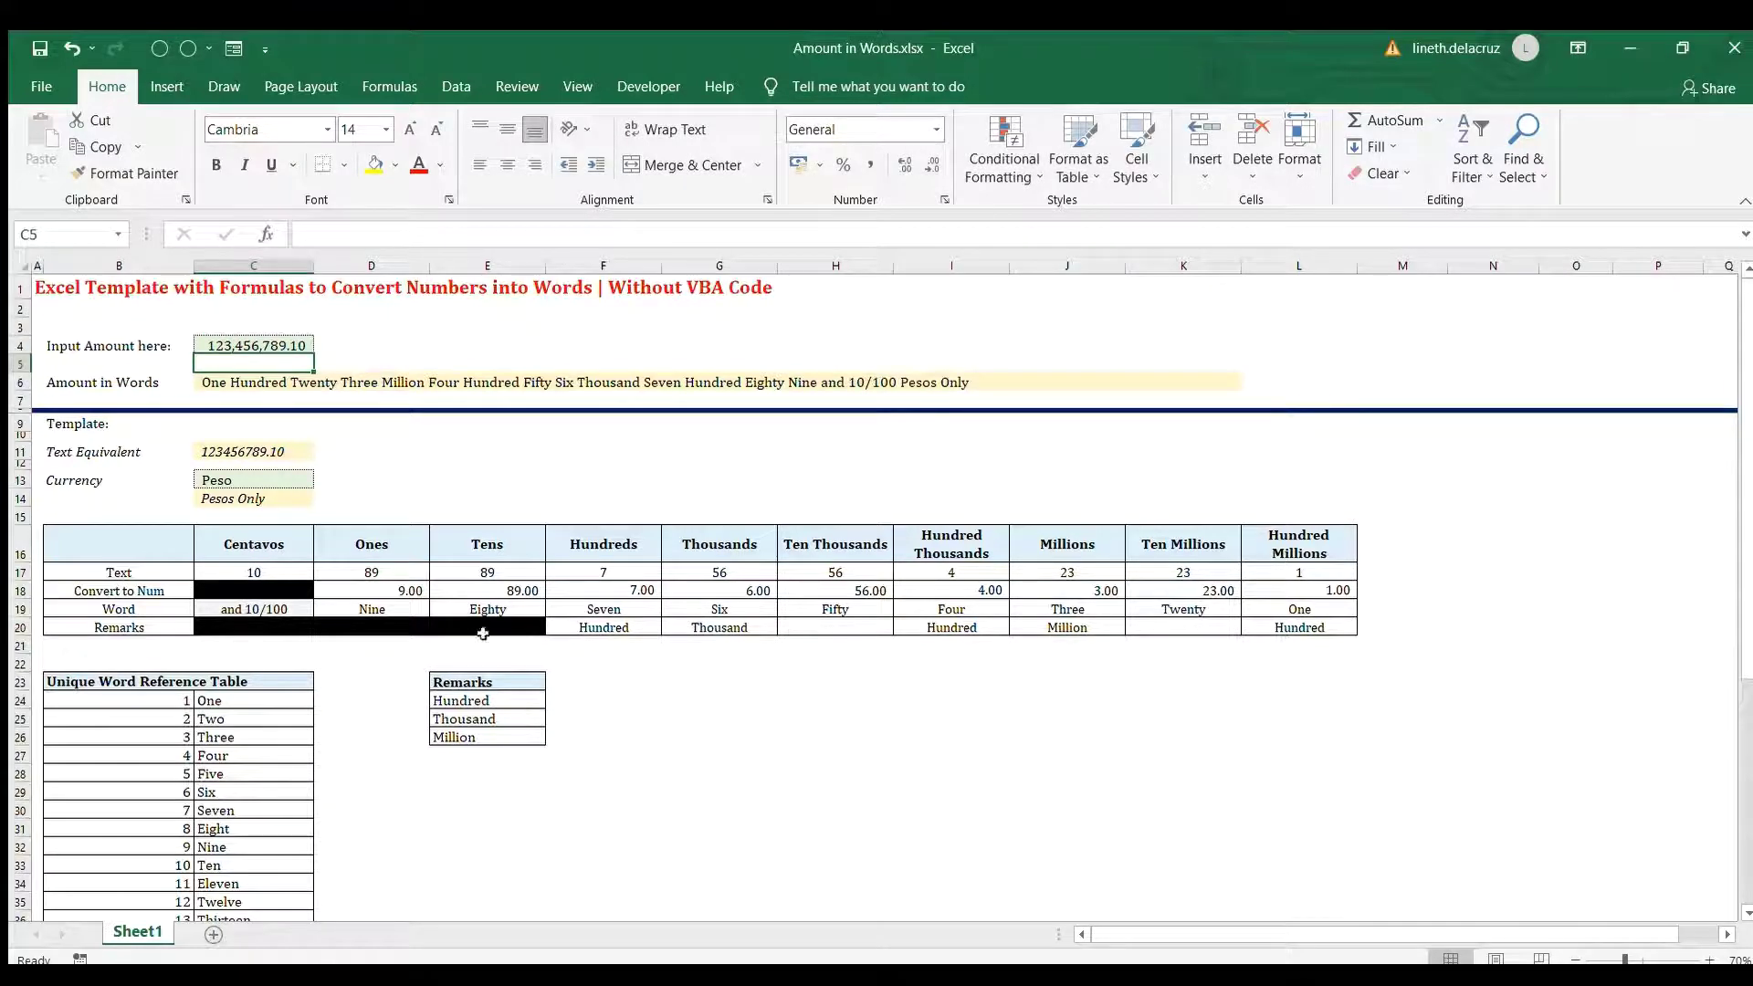
Examine the Hundreds formula in F18 of the Convert to Num row and the Thousands formula in G18 beside it
{"action": "left_click", "coordinate": [482, 609]}
{"action": "left_click", "coordinate": [498, 590]}
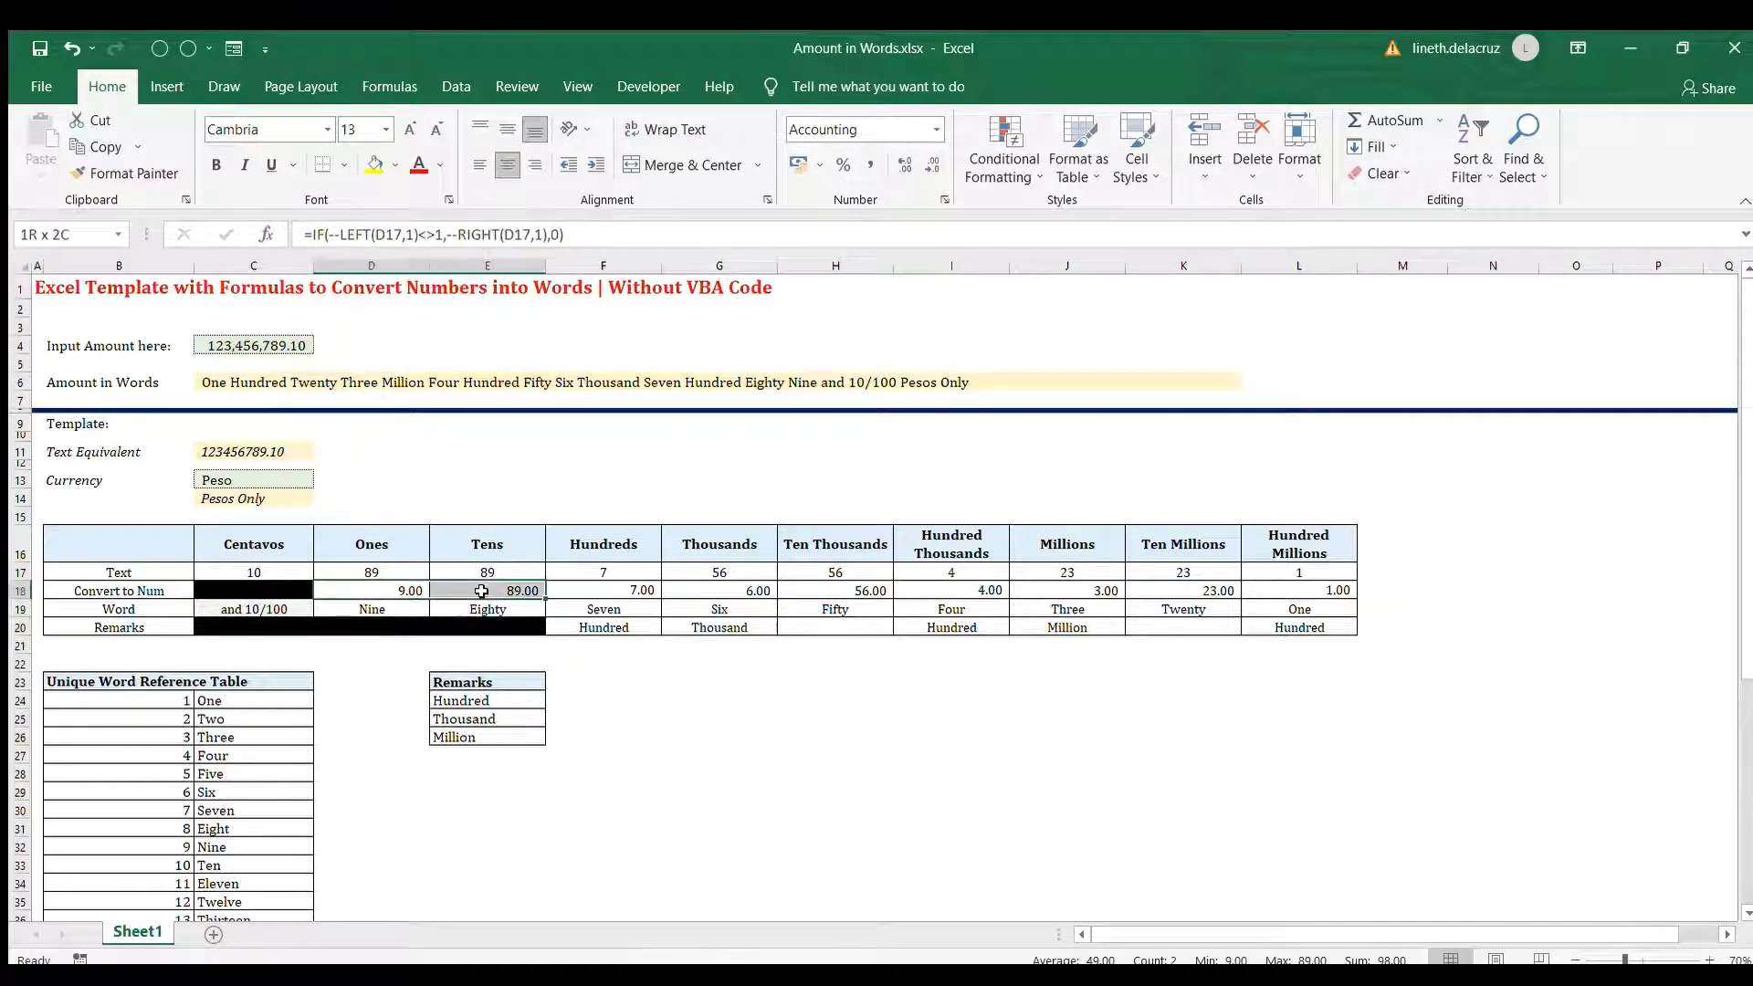
{"action": "left_click", "coordinate": [595, 589]}
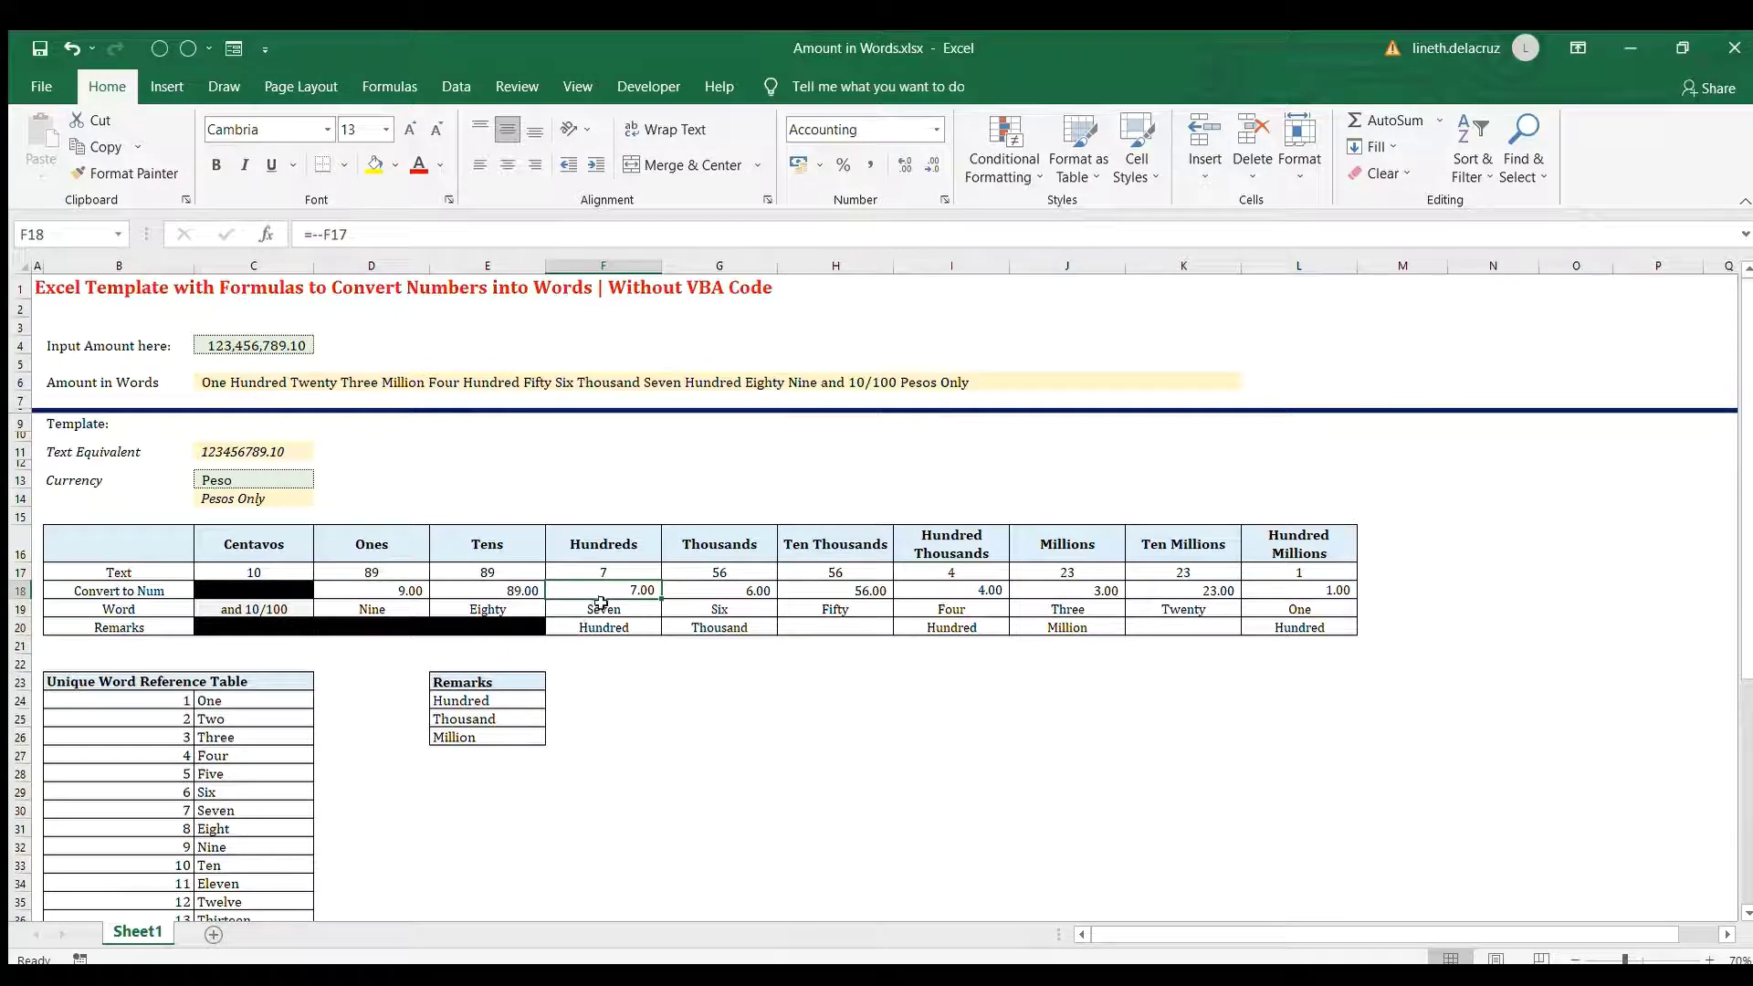
{"action": "key", "text": "F2"}
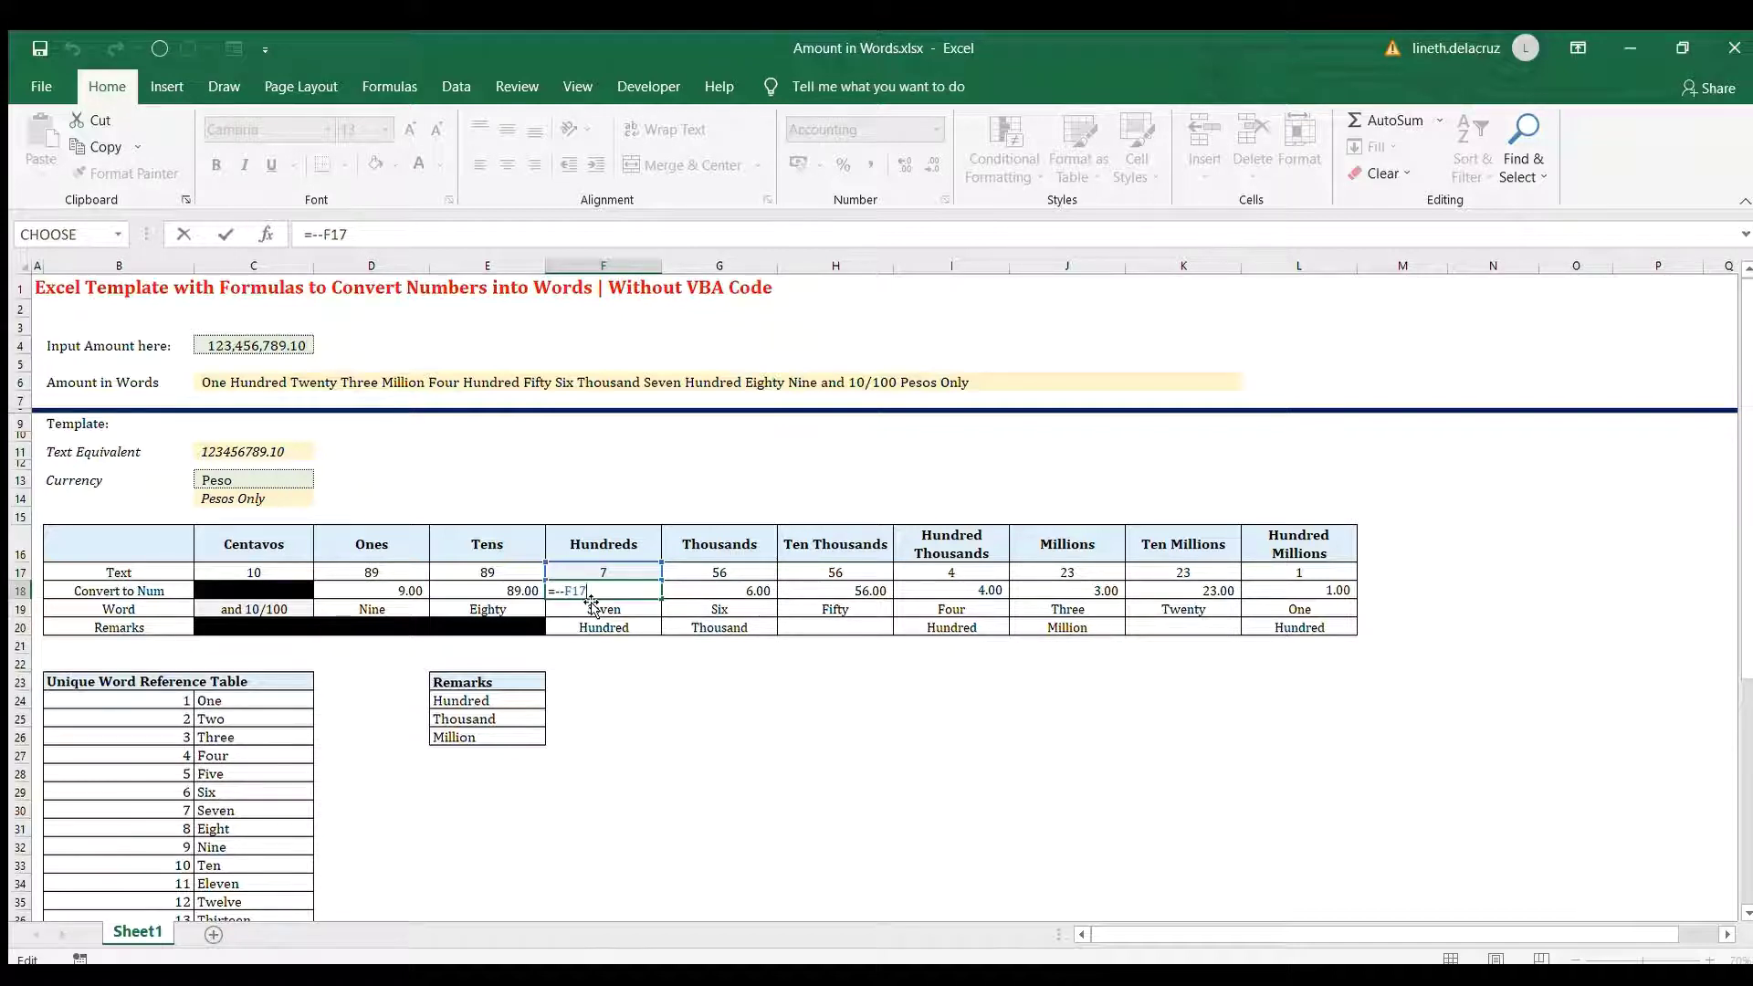
{"action": "key", "text": "Escape"}
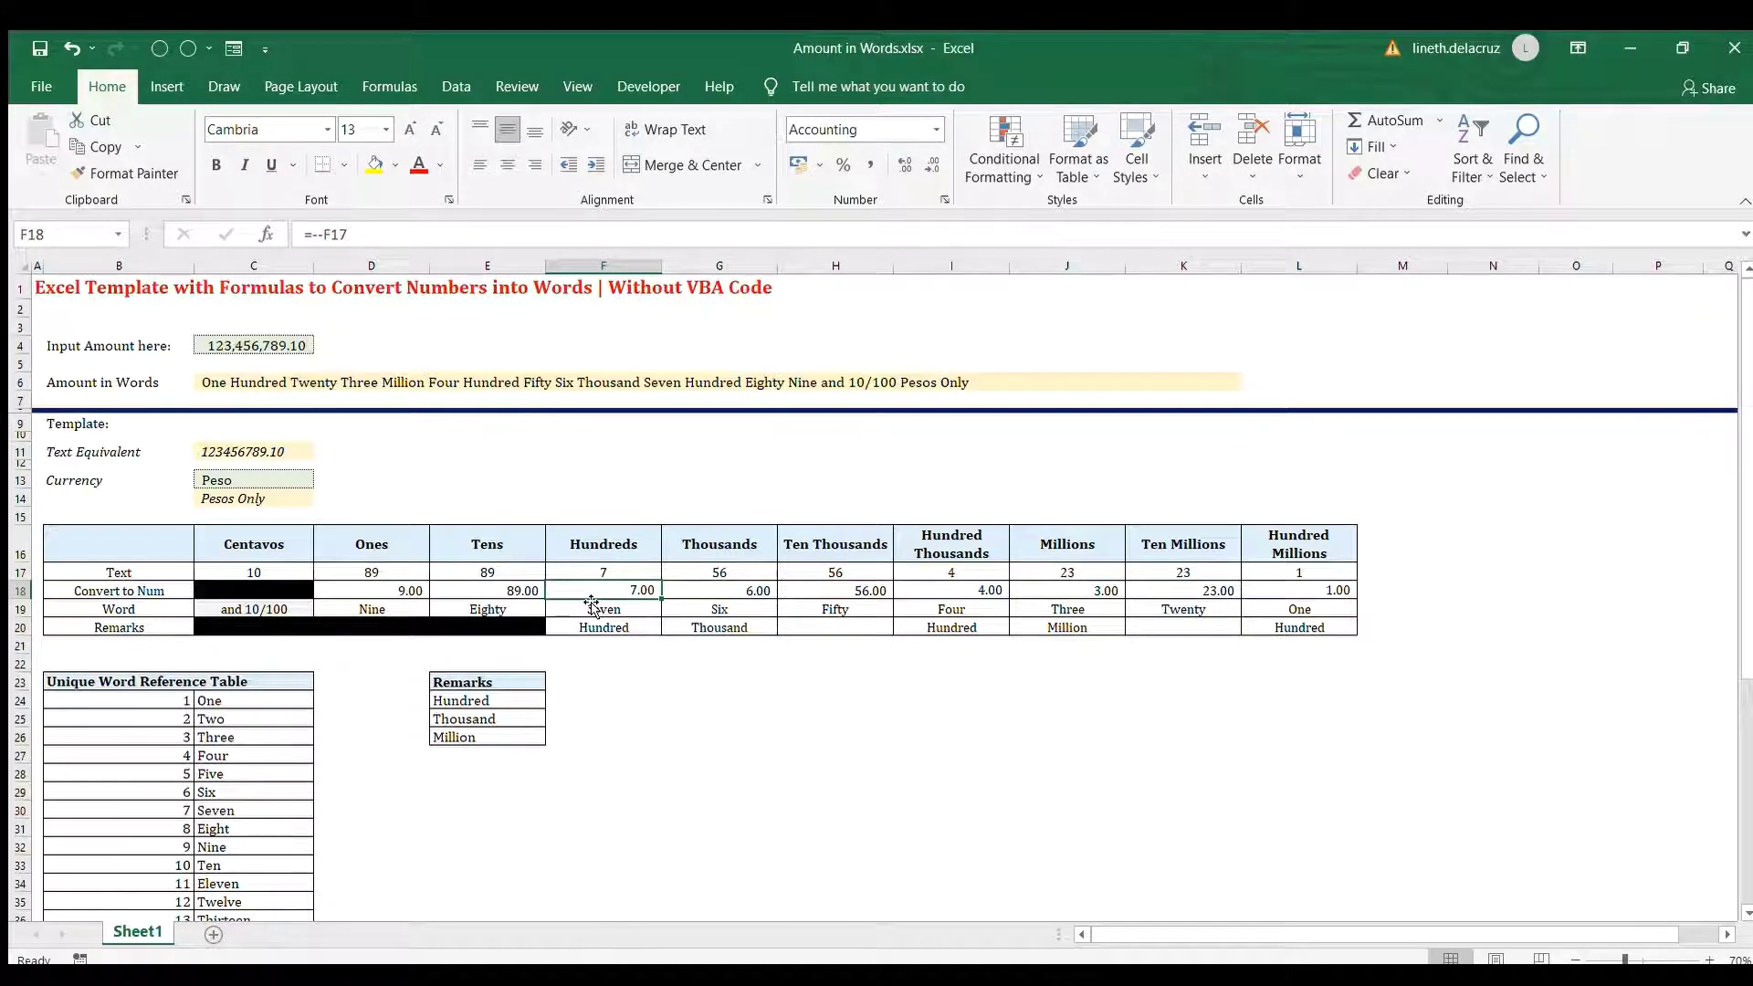
{"action": "key", "text": "Right"}
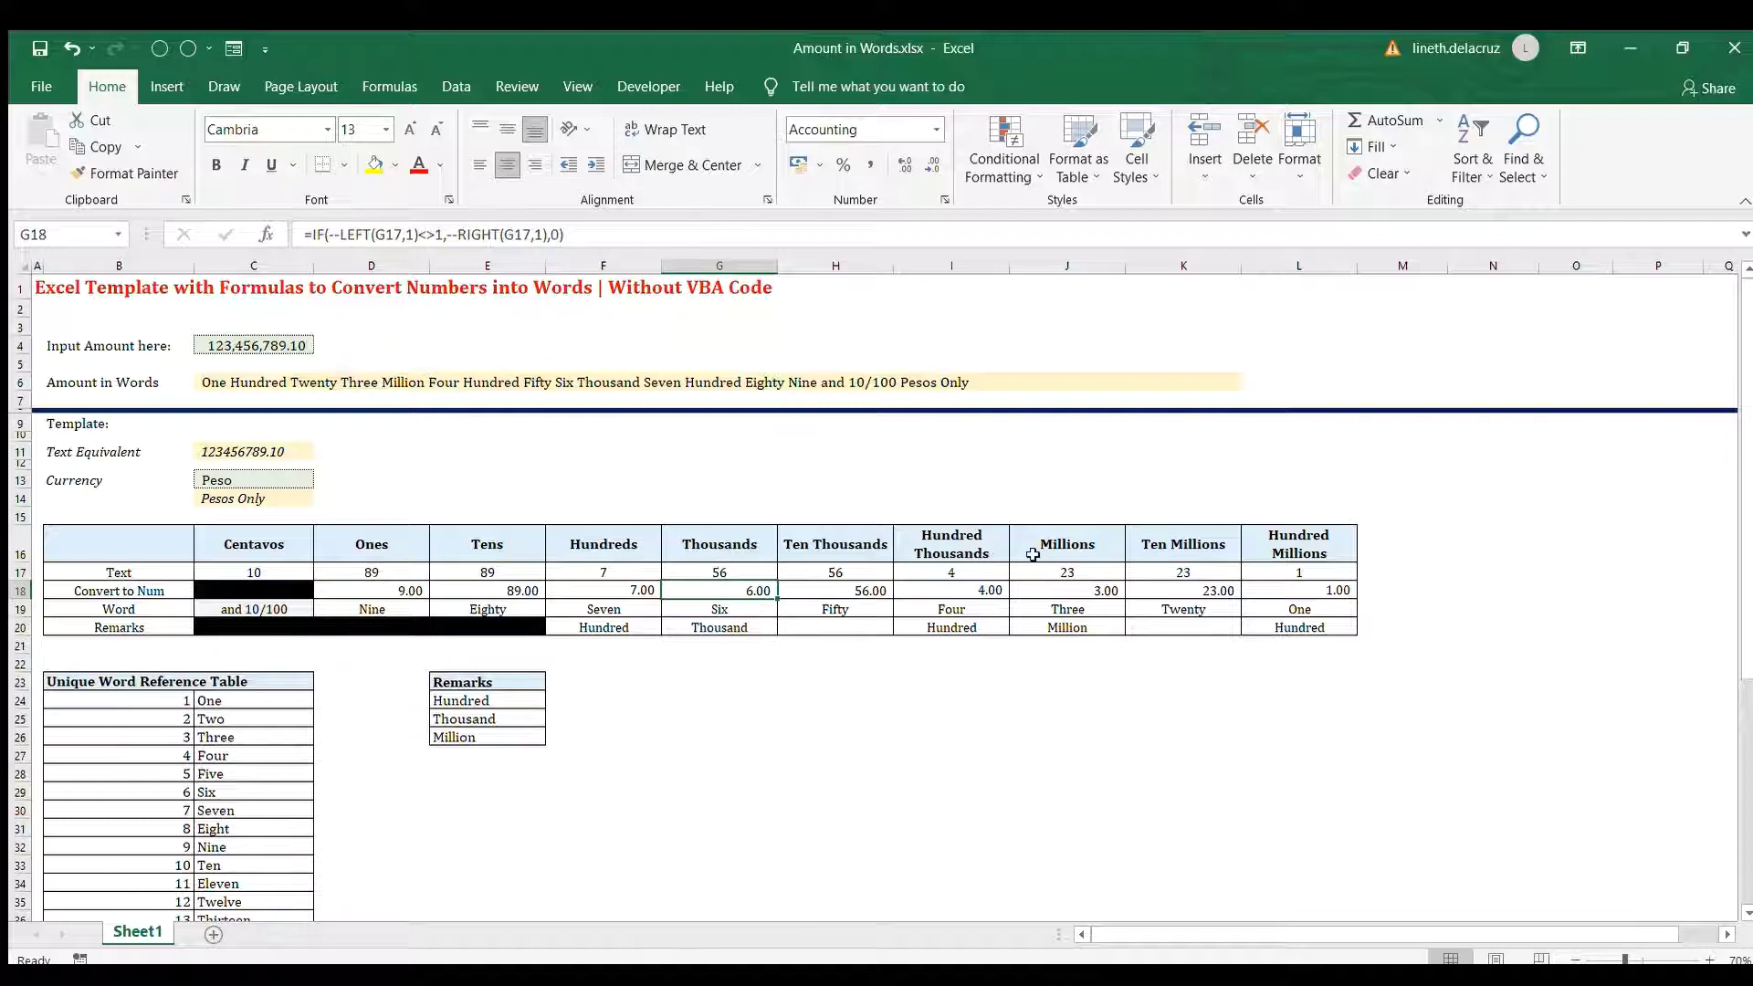
Copy the Ones to Hundreds formulas in D18:F18 to the cells starting at G18 and J18, and check the pasted formulas
{"action": "left_click_drag", "start_coordinate": [406, 592], "coordinate": [596, 585]}
{"action": "key", "text": "ctrl+c"}
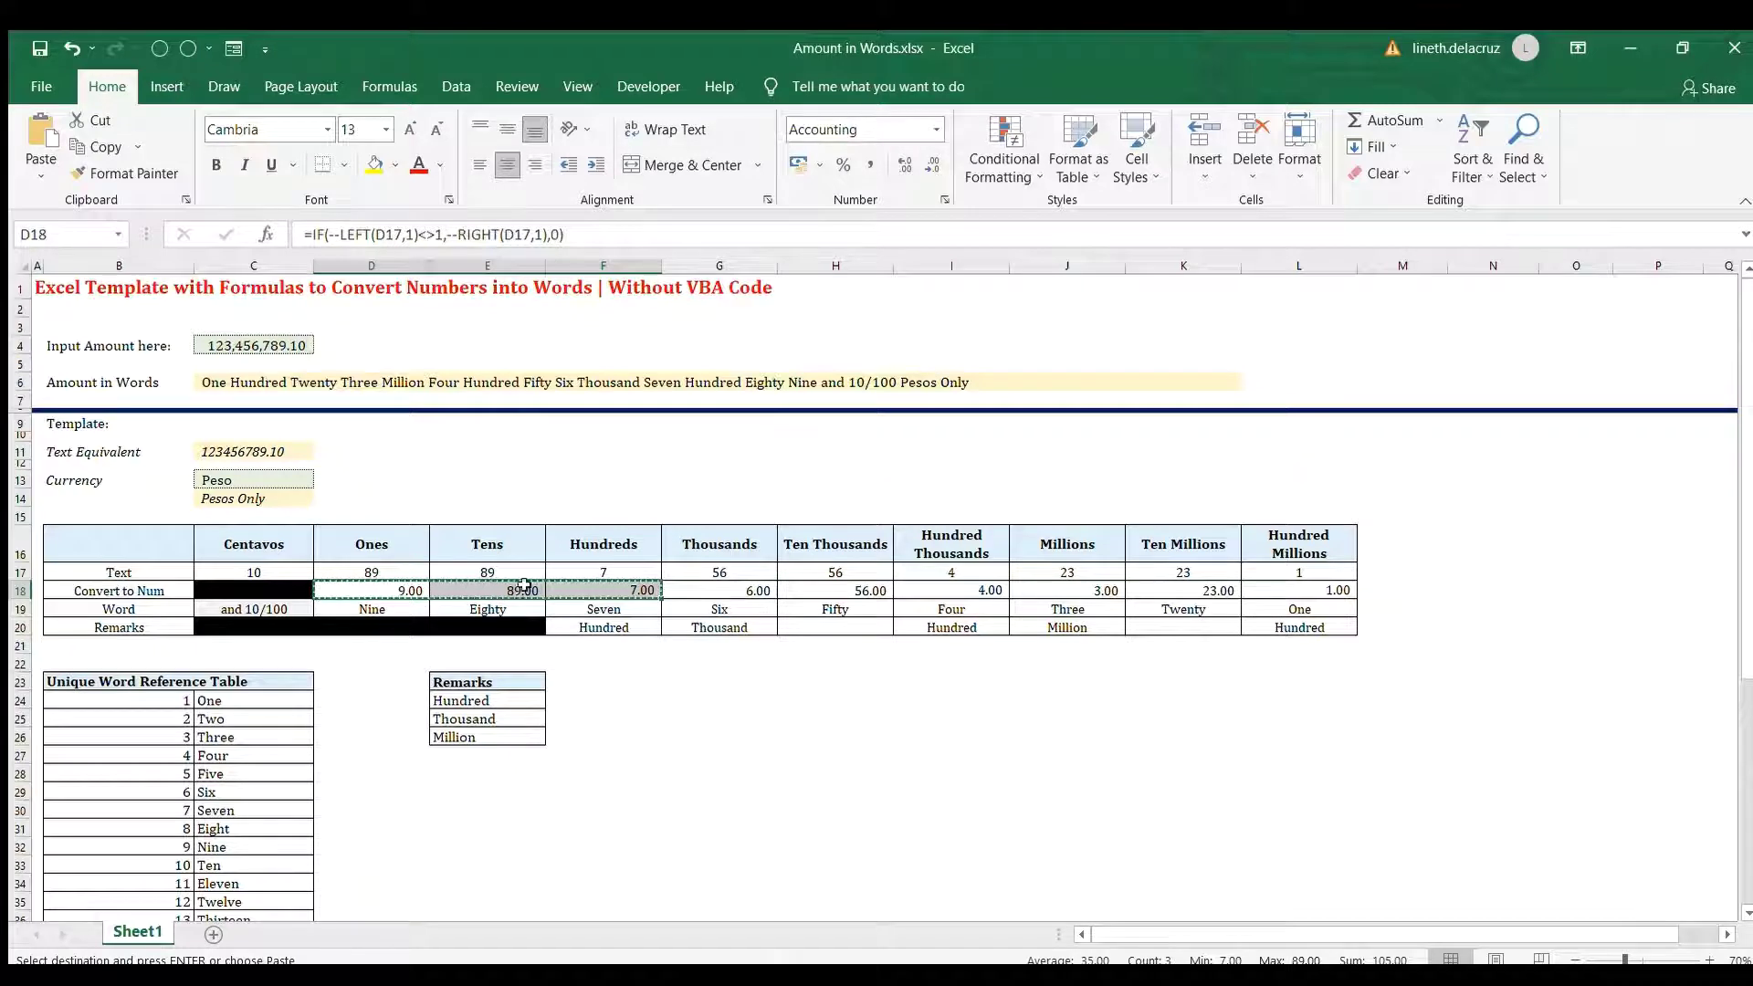
{"action": "left_click", "coordinate": [740, 591]}
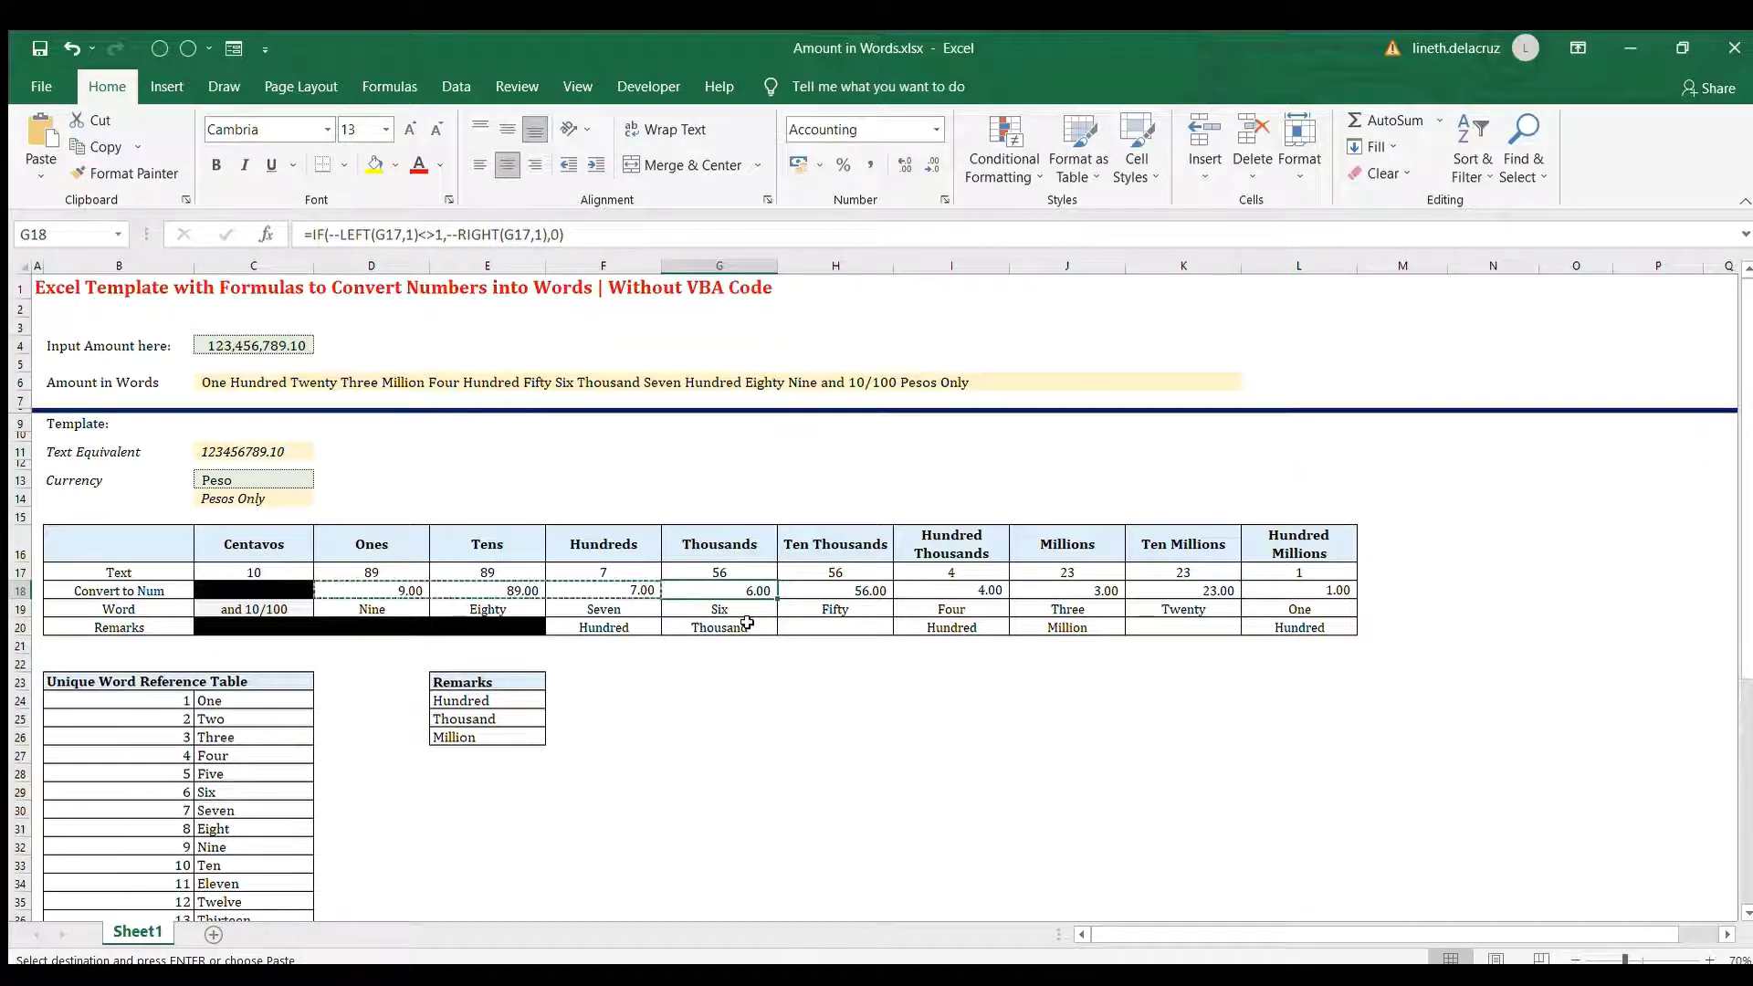
{"action": "key", "text": "ctrl+v"}
{"action": "left_click", "coordinate": [1050, 589]}
{"action": "key", "text": "ctrl+v"}
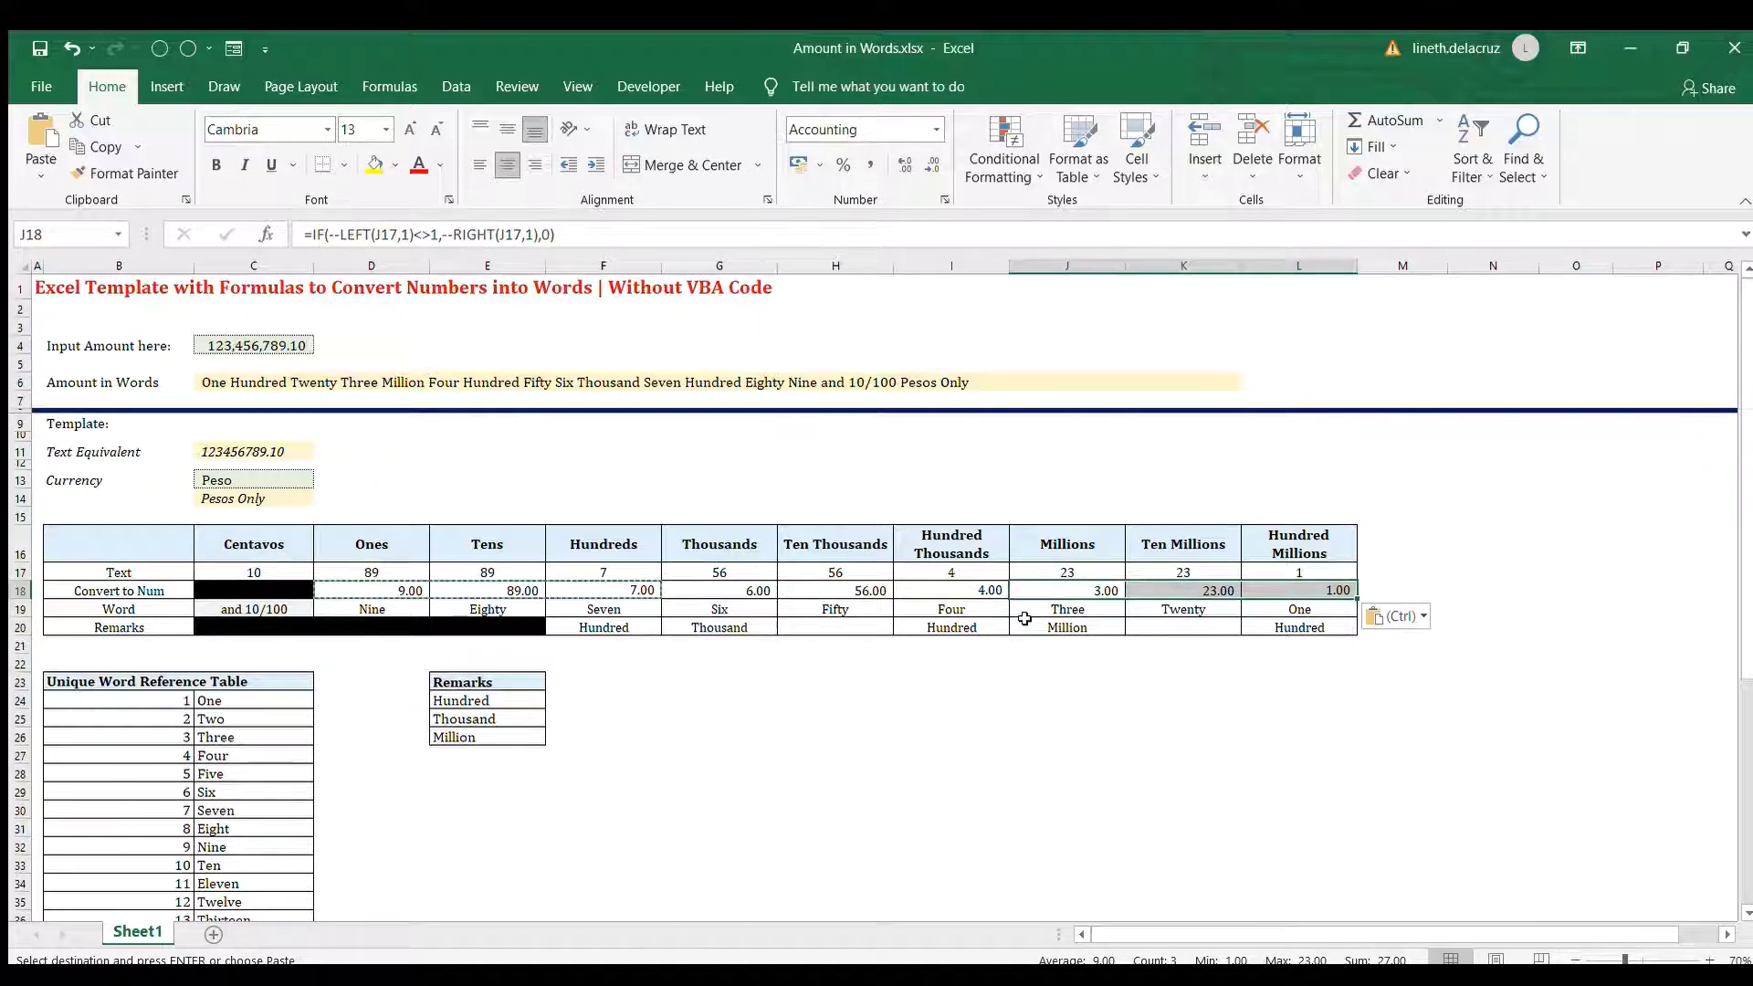
{"action": "double_click", "coordinate": [740, 592]}
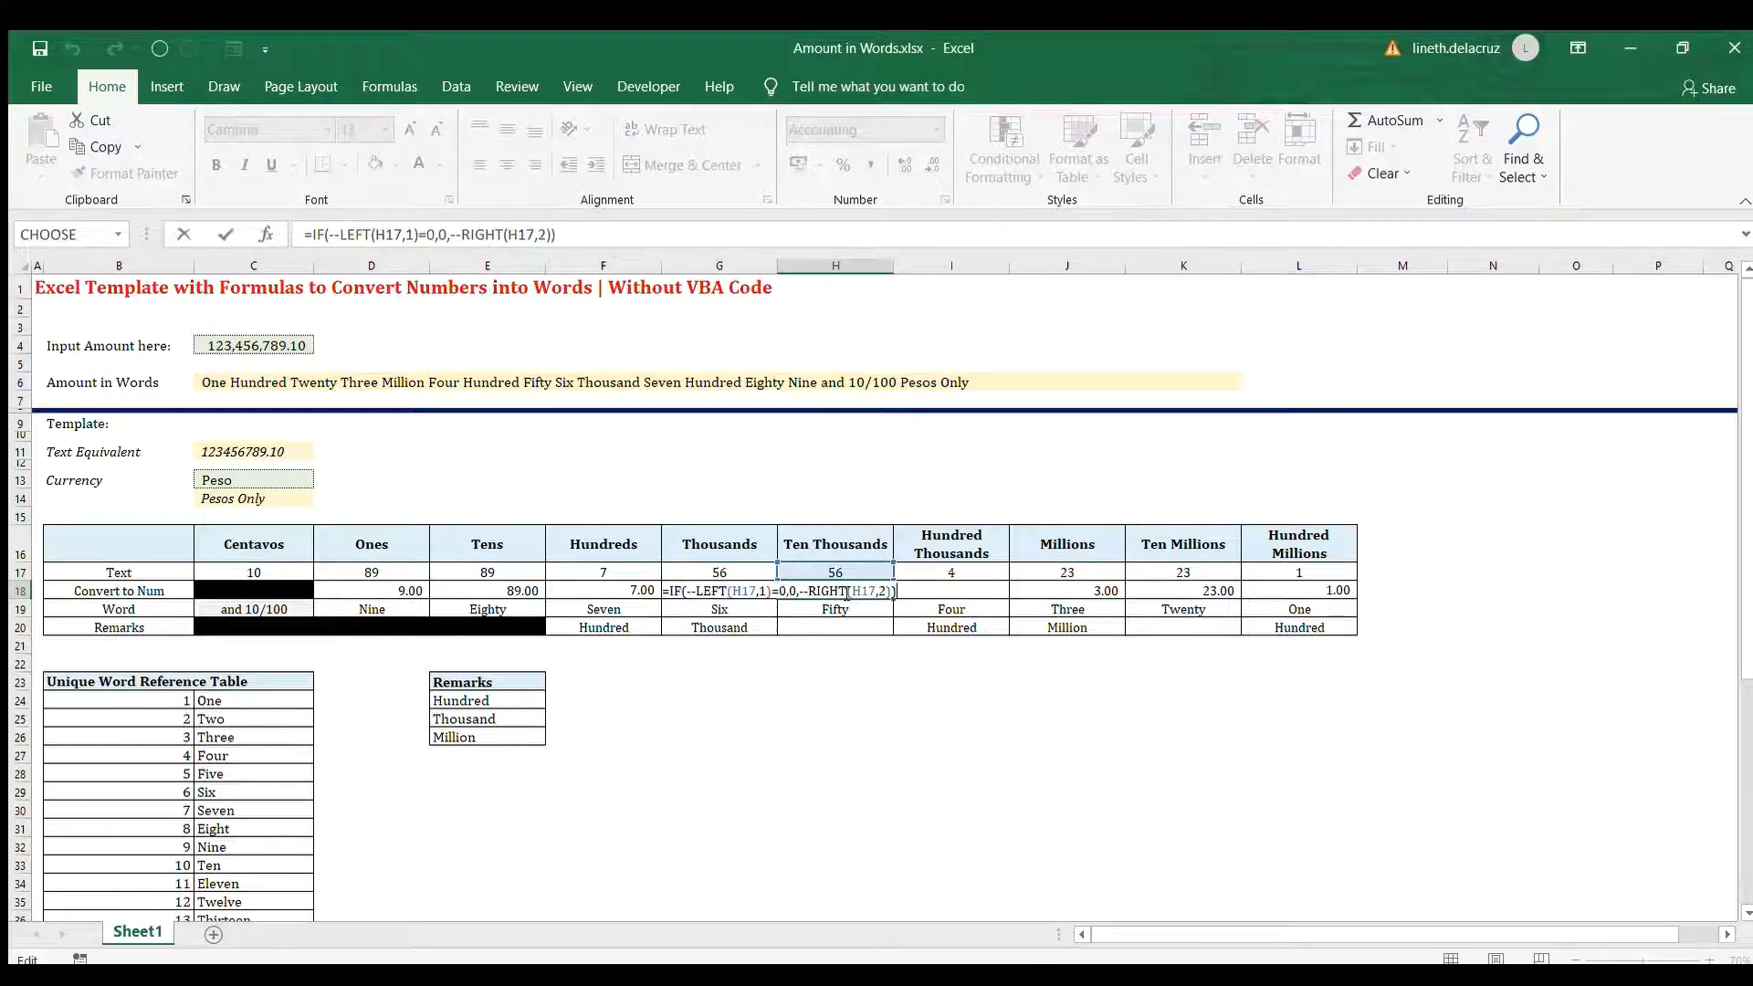
{"action": "left_click", "coordinate": [845, 592]}
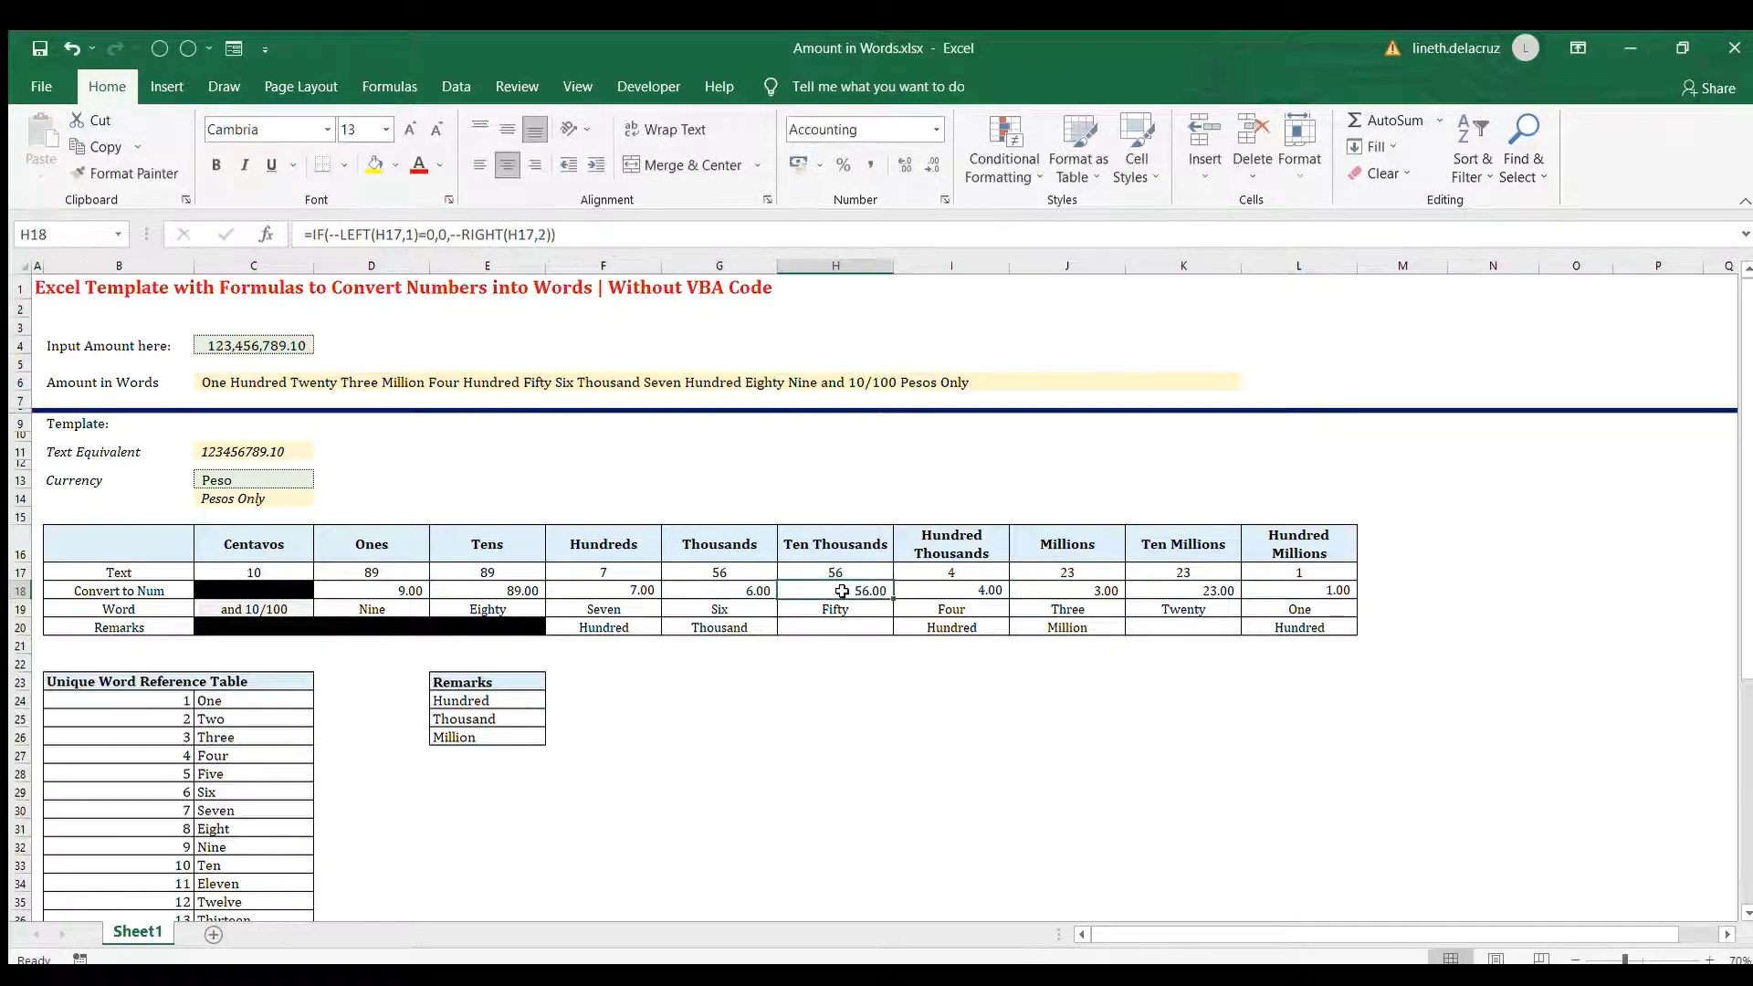
Examine the condition and both results of the Centavos IF formula in C19 of the Word row, leaving it as it is
{"action": "left_click", "coordinate": [20, 609]}
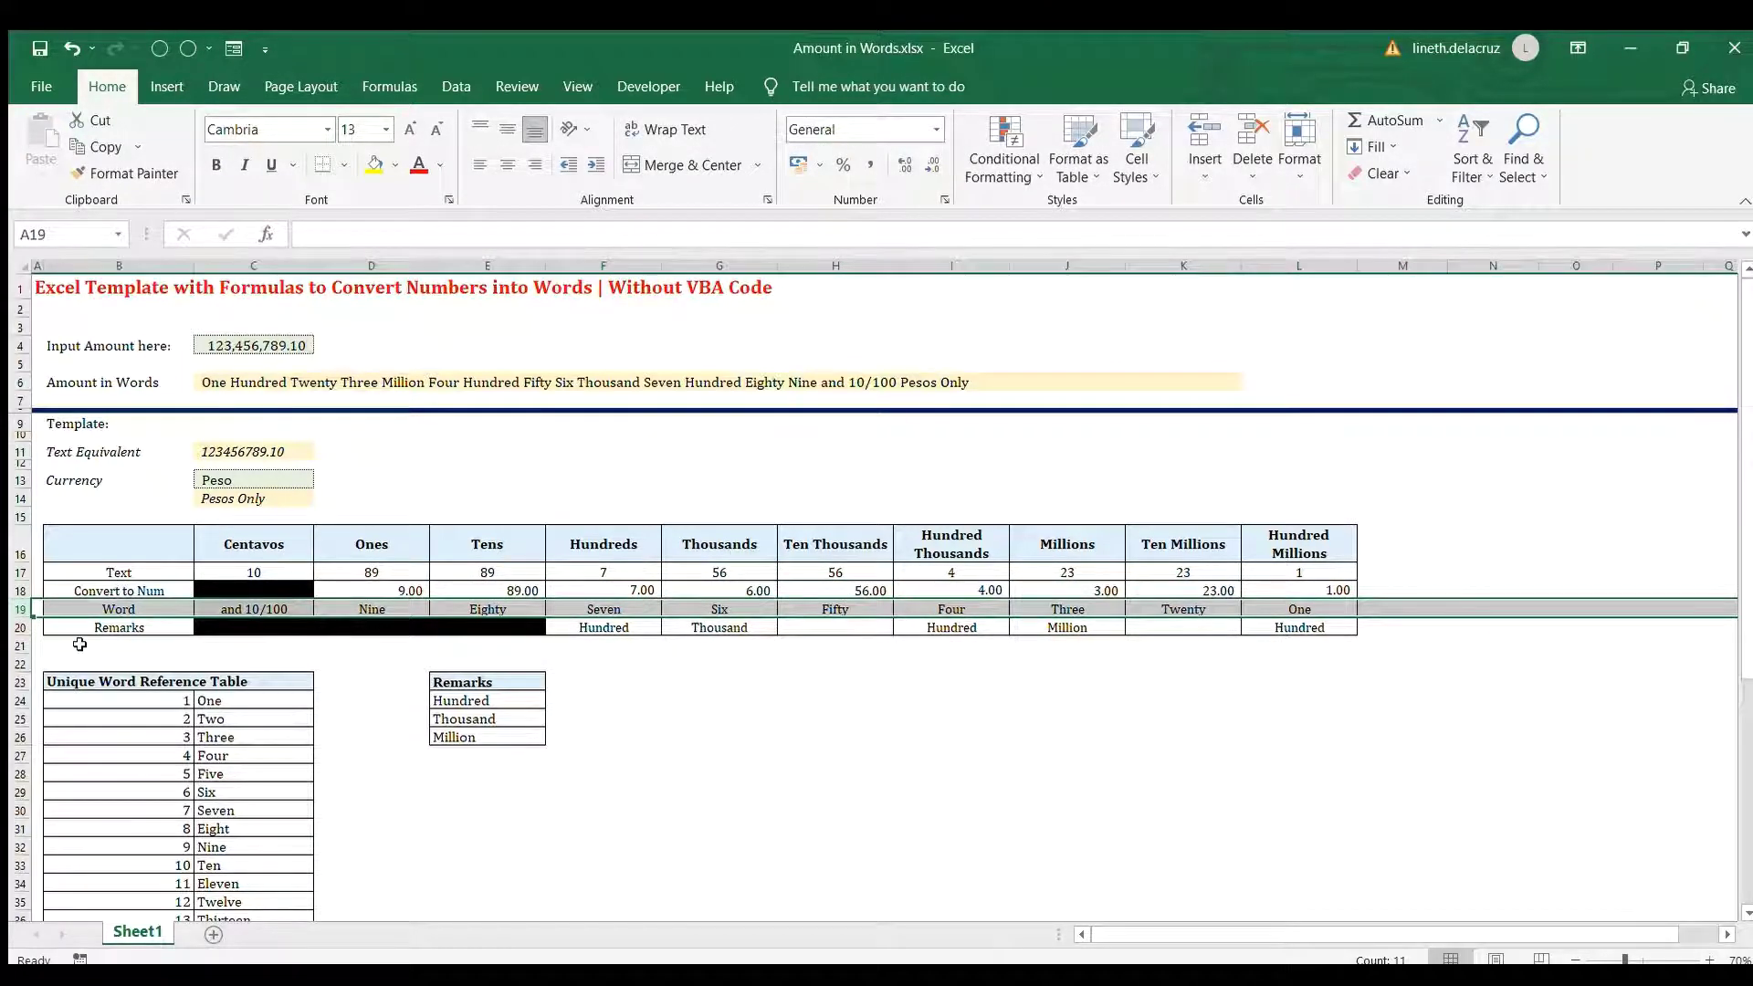
{"action": "left_click", "coordinate": [229, 609]}
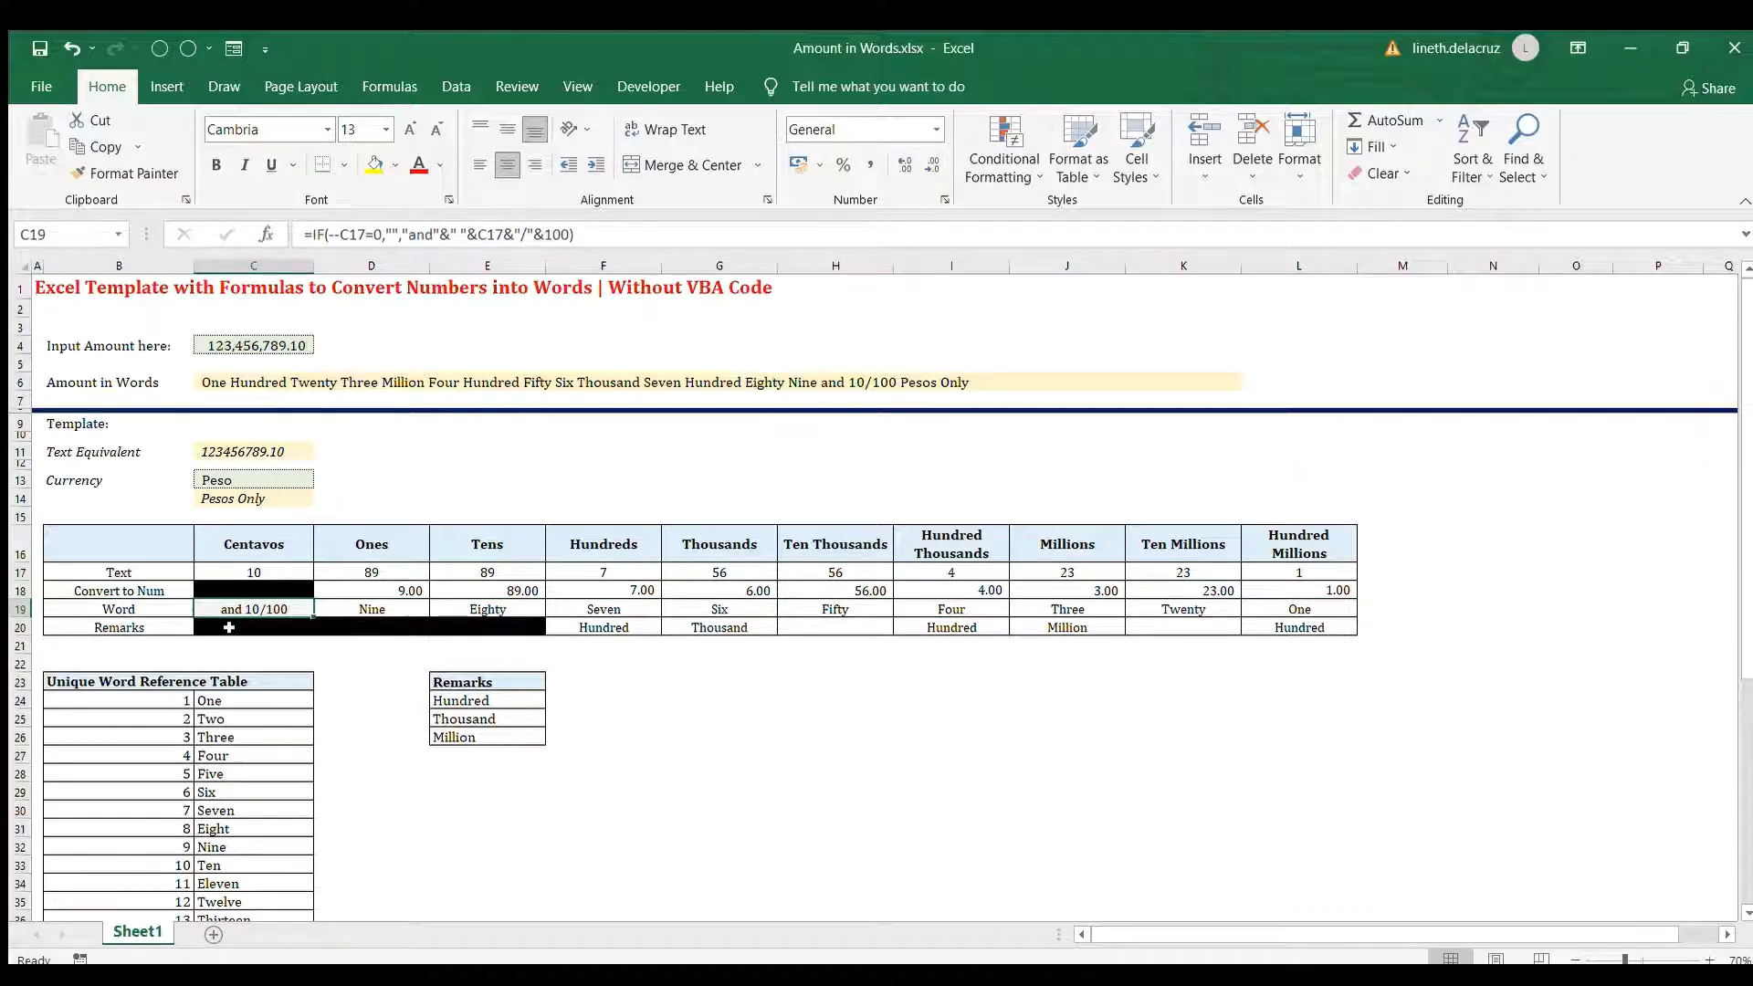
{"action": "key", "text": "F2"}
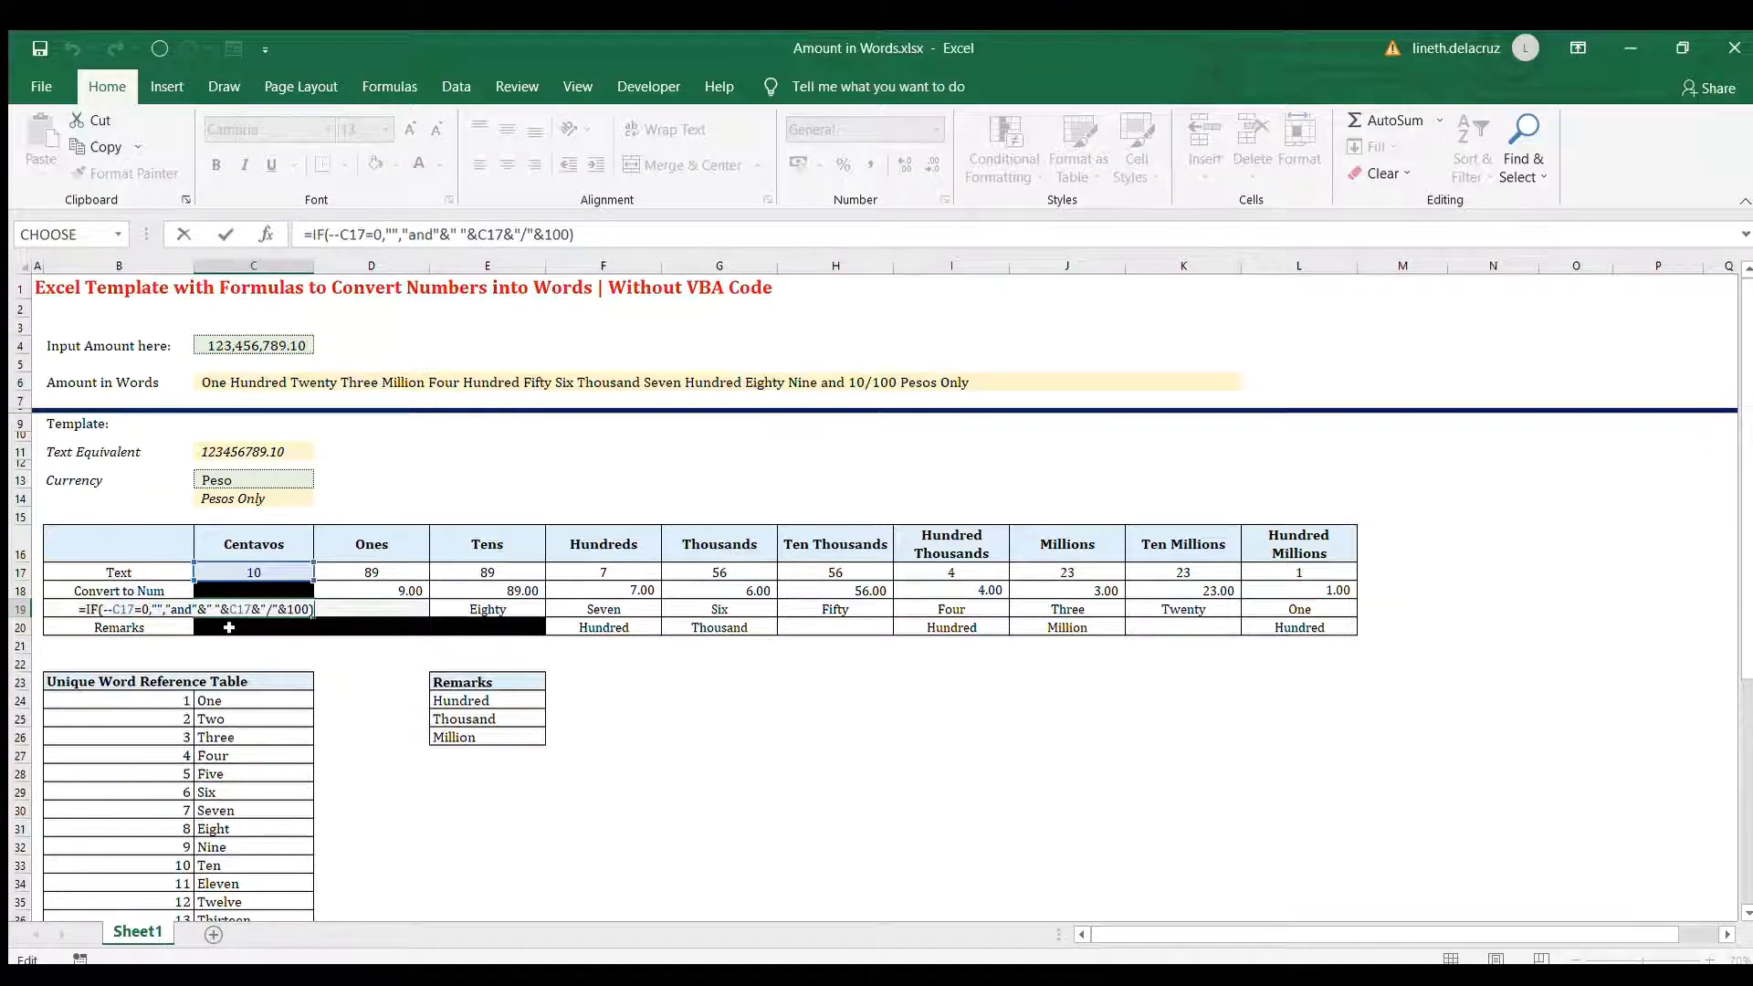
{"action": "left_click", "coordinate": [127, 609]}
{"action": "left_click", "coordinate": [141, 627]}
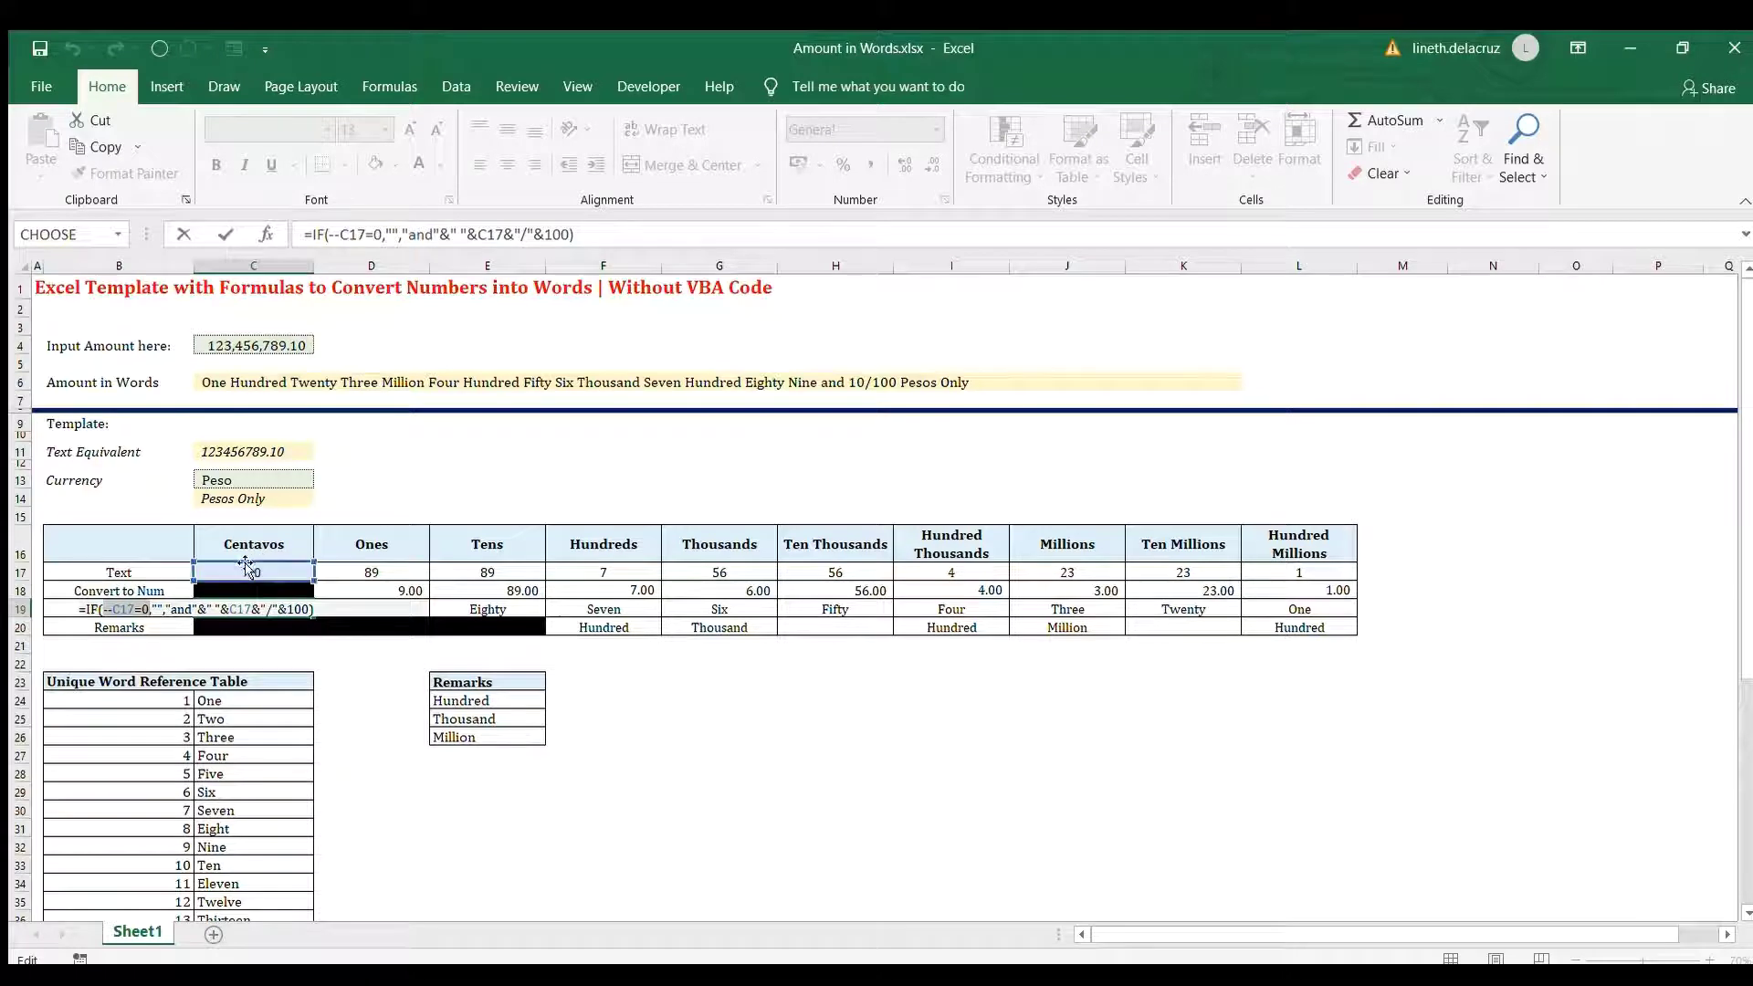
{"action": "left_click", "coordinate": [110, 611]}
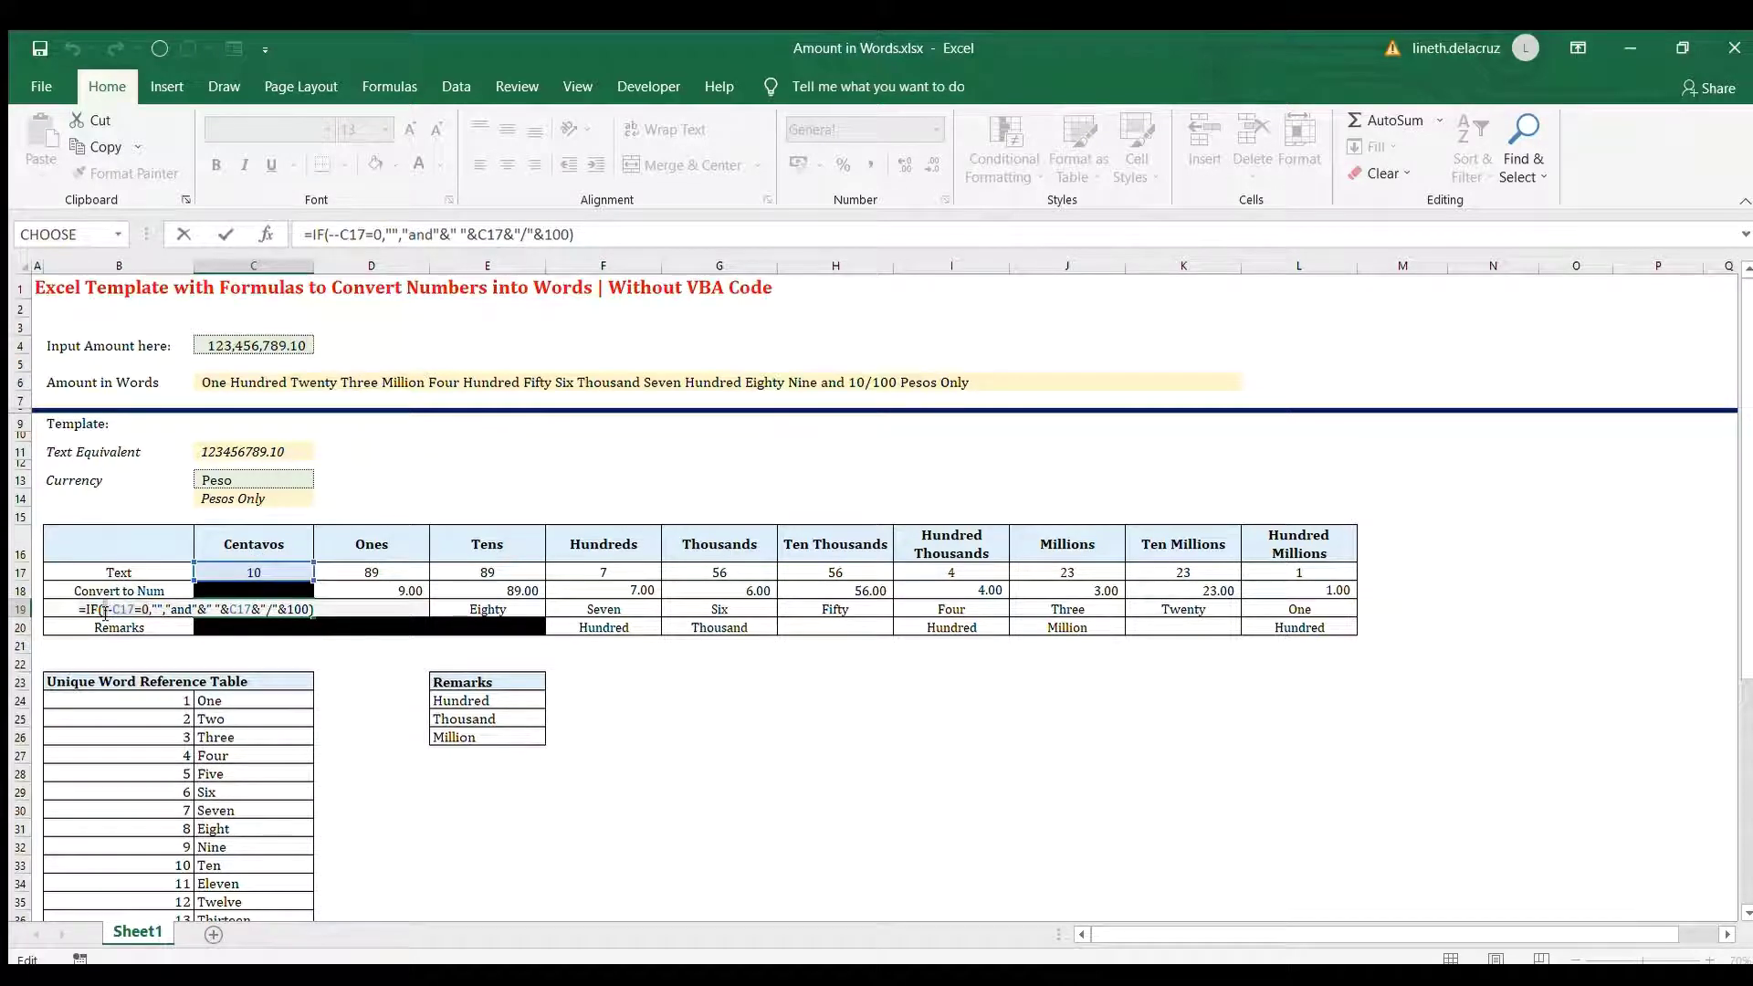
{"action": "left_click_drag", "start_coordinate": [105, 611], "coordinate": [151, 611]}
{"action": "key", "text": "Right"}
{"action": "key", "text": "ctrl+Return"}
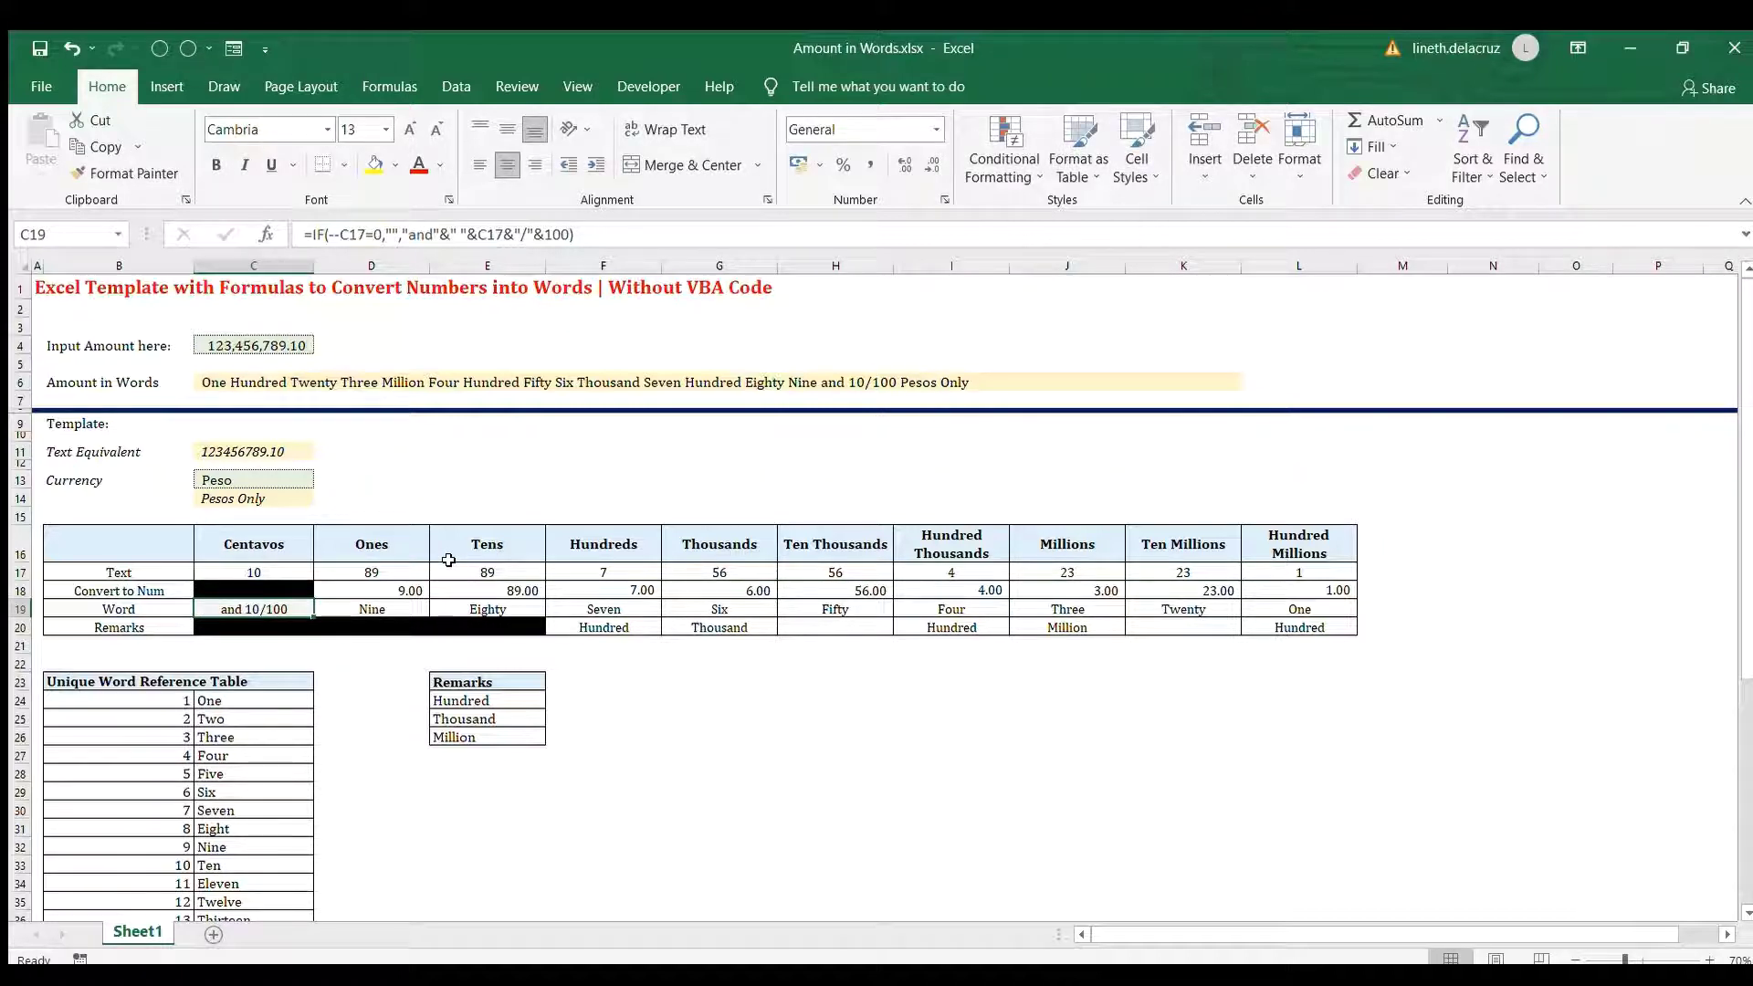
Examine the lookup value D18 and lookup range $B$24:$B$50 of the Ones formula in D19 against the Unique Word Reference Table
{"action": "key", "text": "Right"}
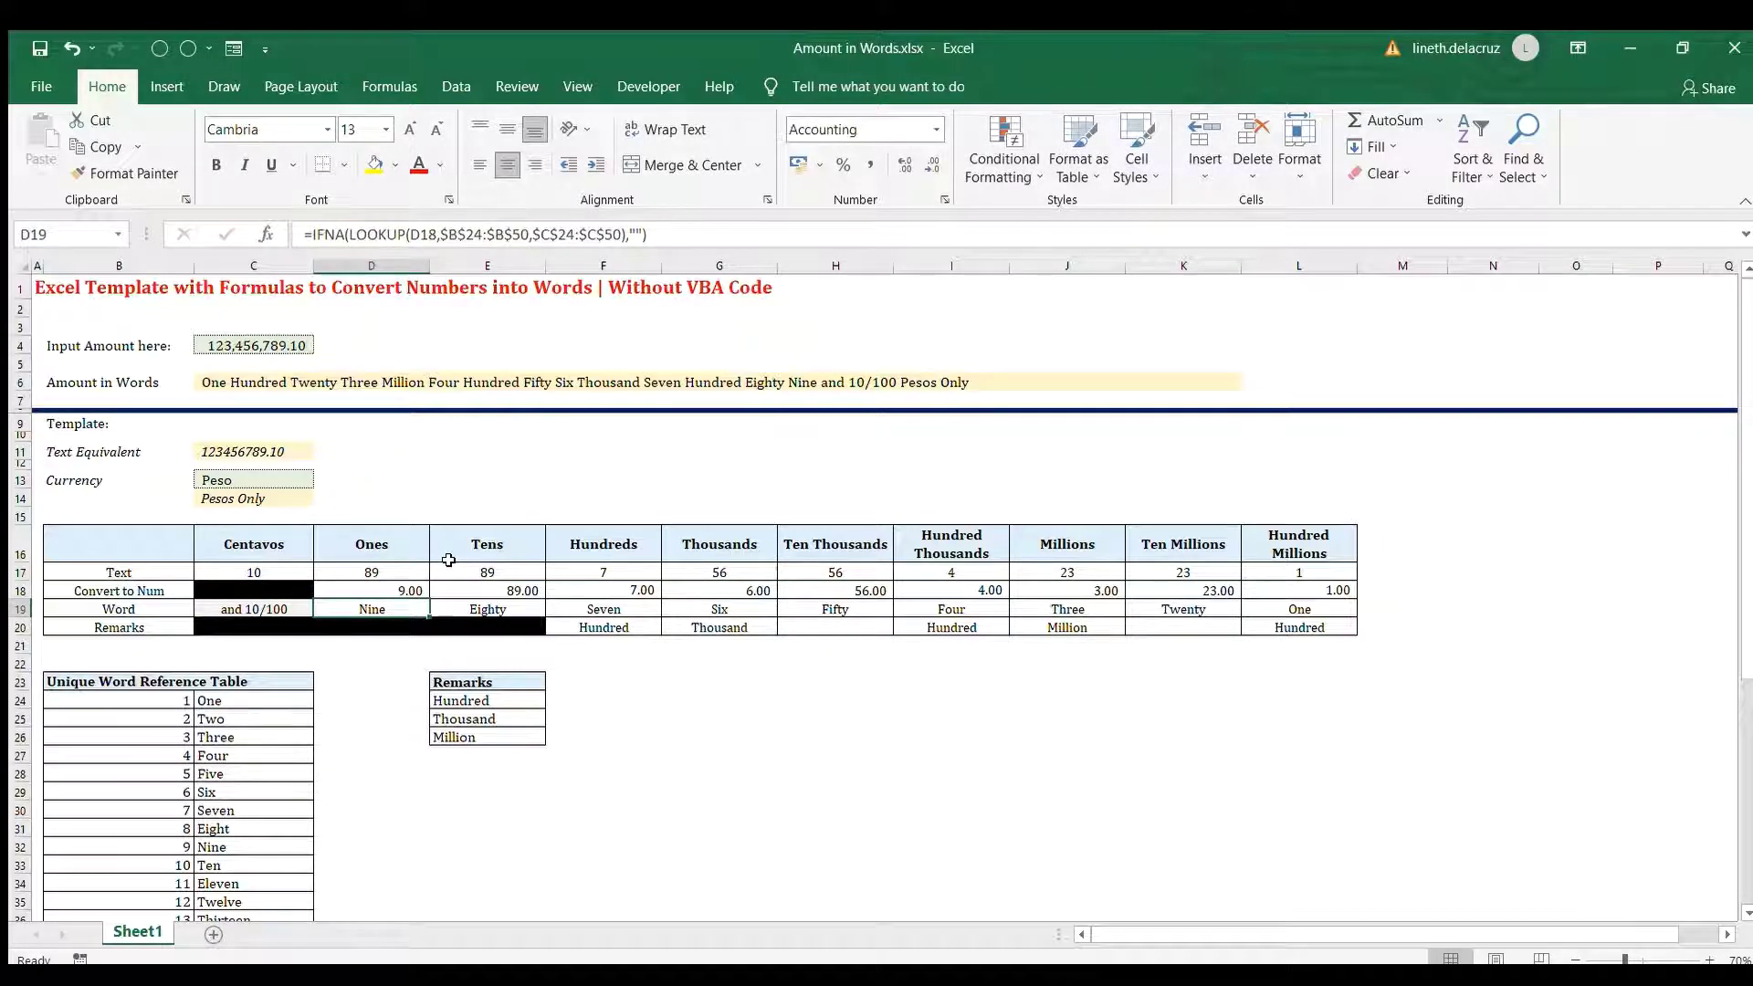
{"action": "key", "text": "F2"}
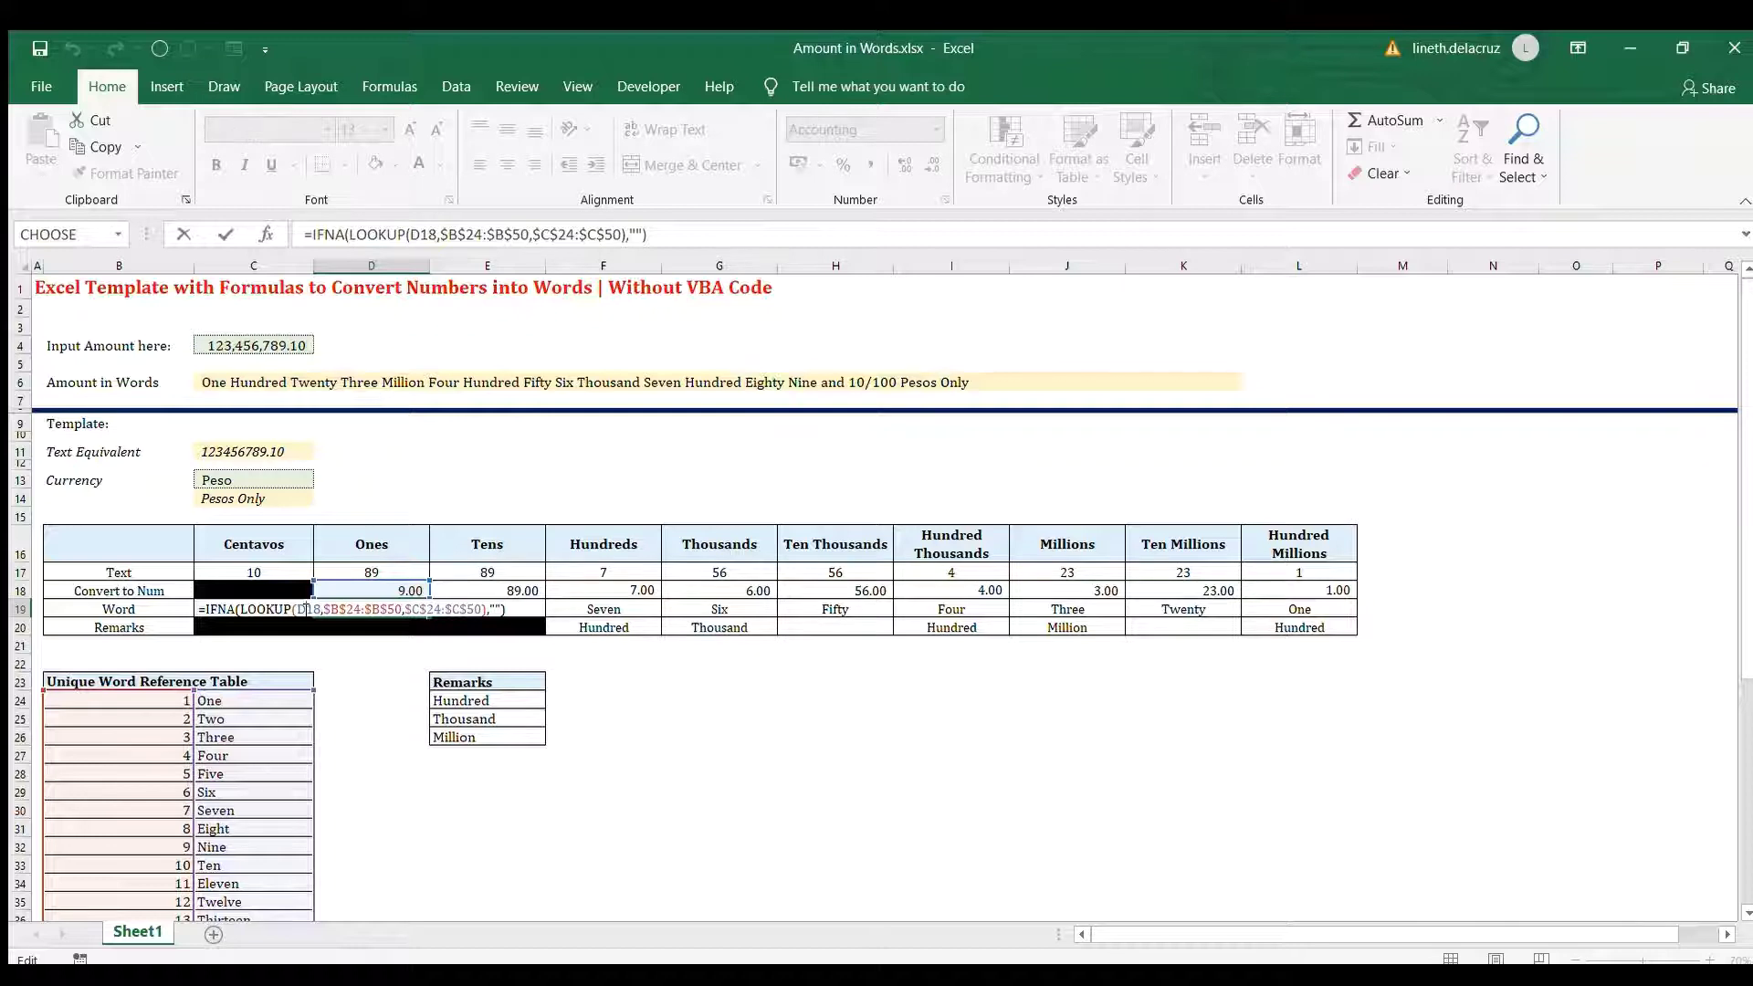
{"action": "double_click", "coordinate": [307, 609]}
{"action": "double_click", "coordinate": [391, 606]}
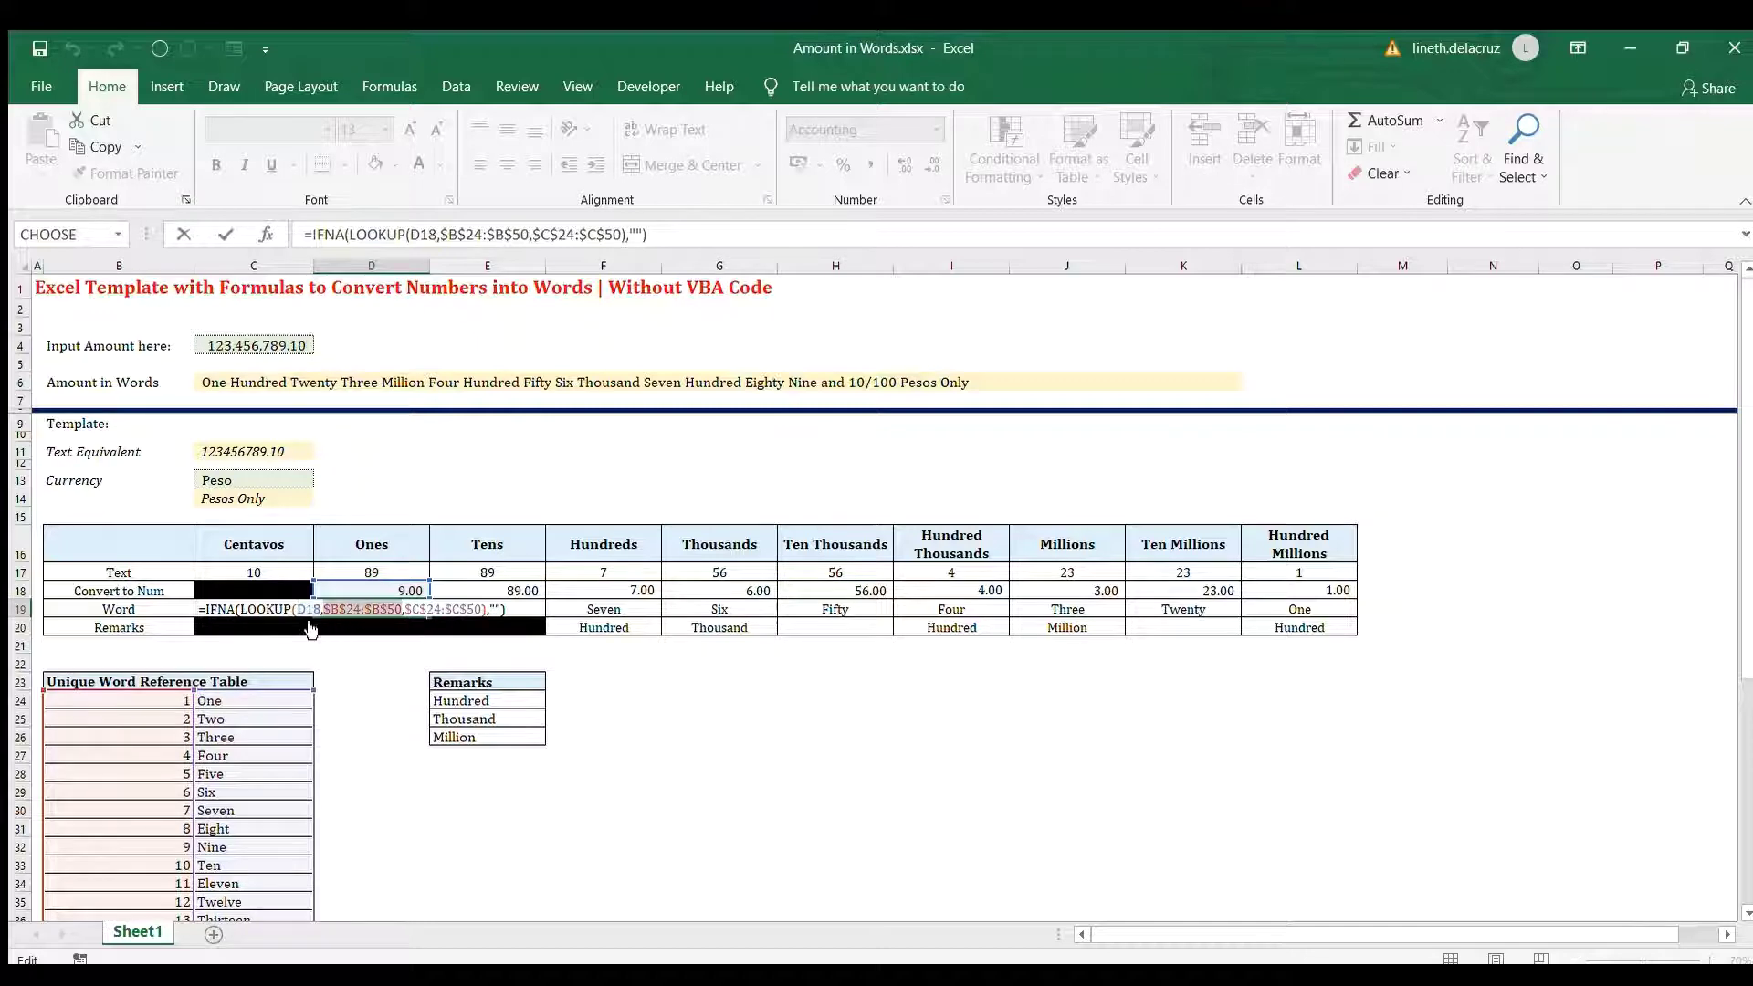
{"action": "scroll", "coordinate": [135, 735], "scroll_direction": "down", "scroll_amount": 4}
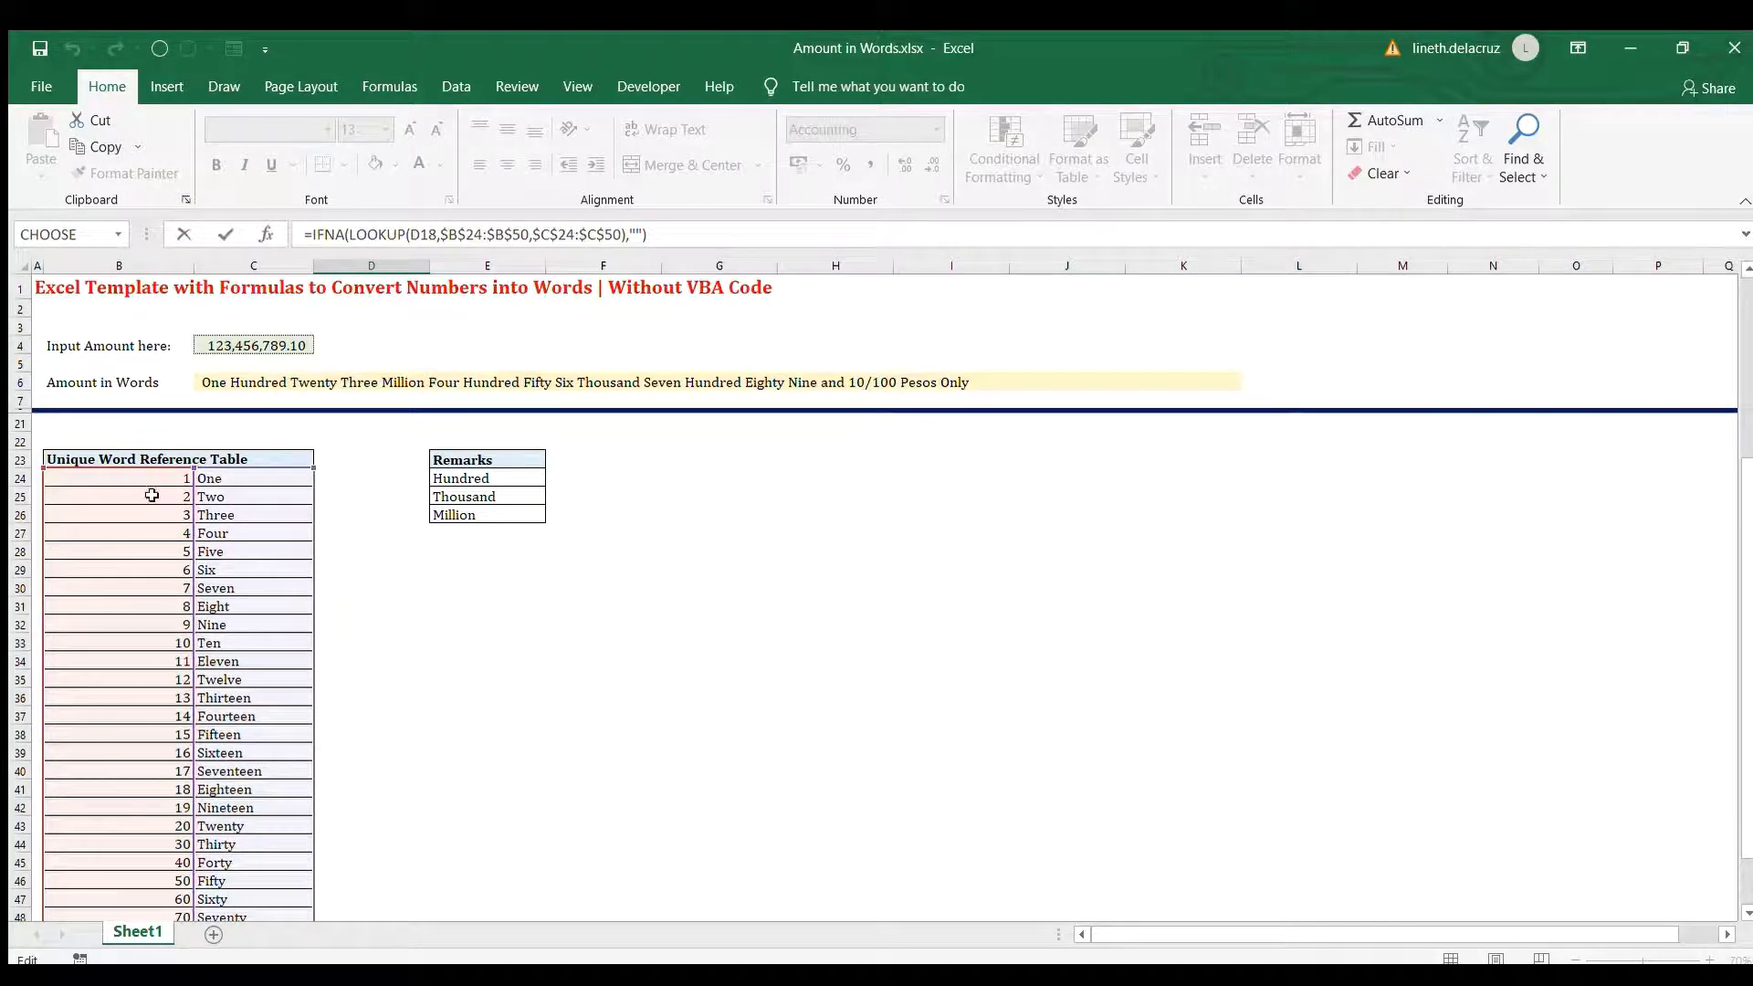
{"action": "scroll", "coordinate": [163, 512], "scroll_direction": "down", "scroll_amount": 1}
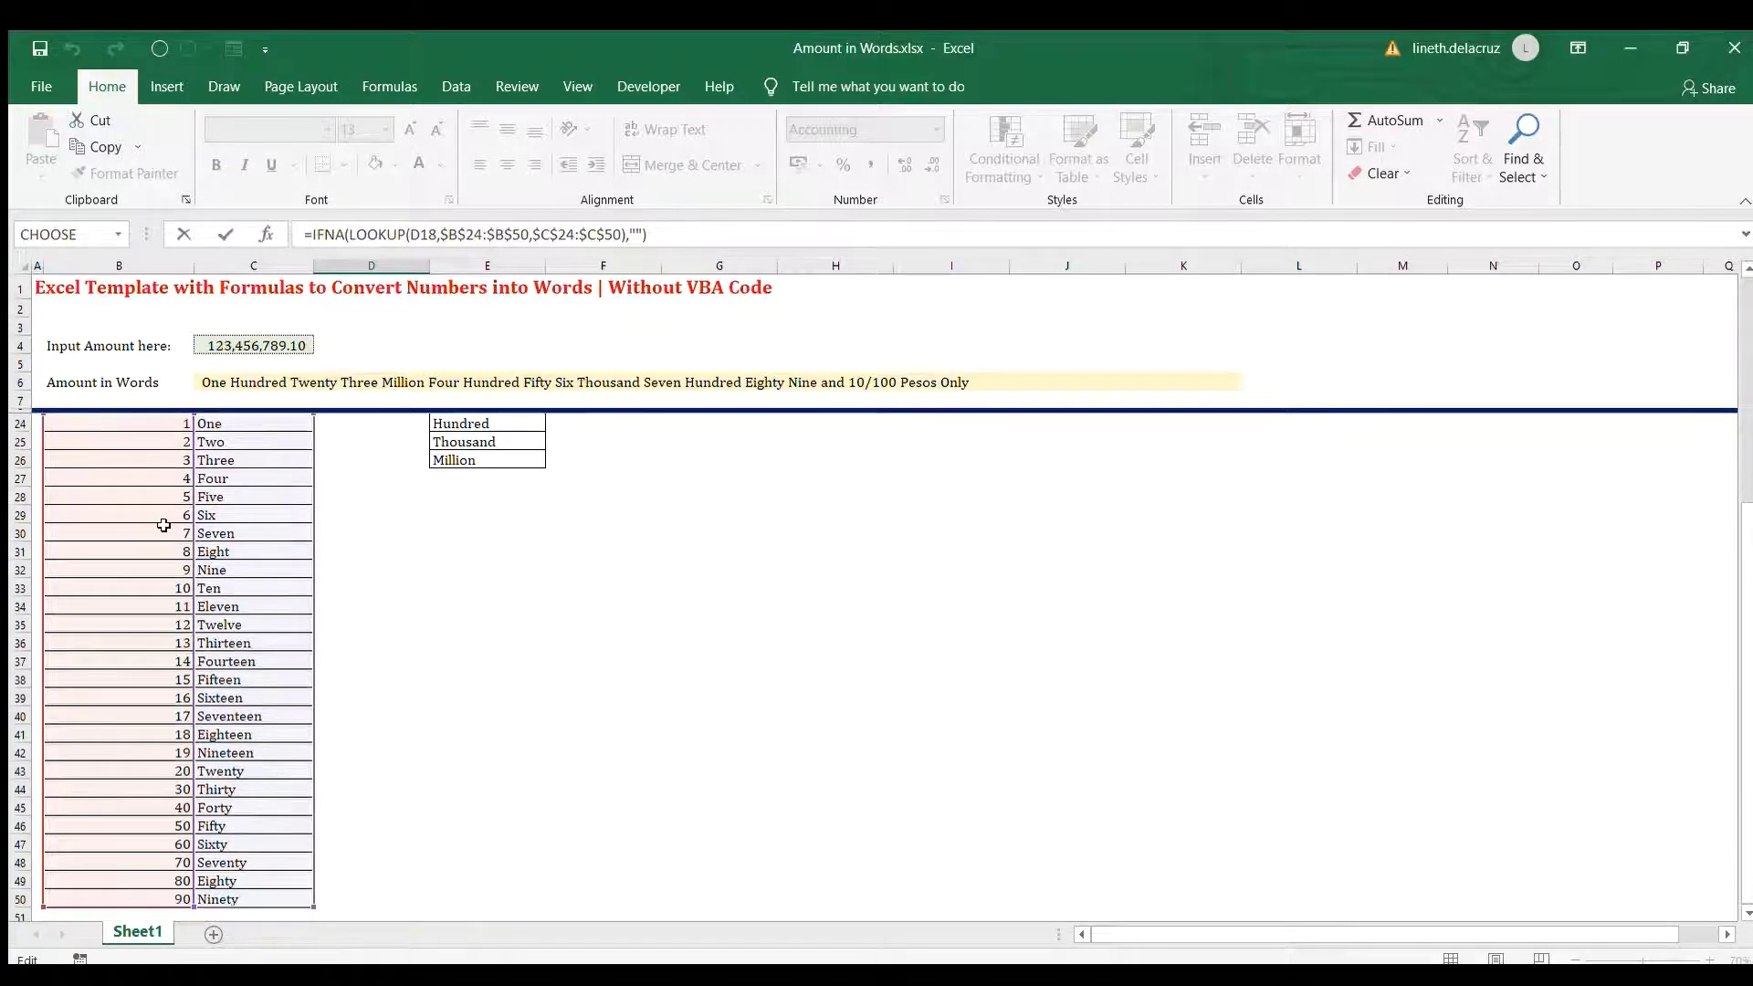
{"action": "scroll", "coordinate": [130, 669], "scroll_direction": "up", "scroll_amount": 1}
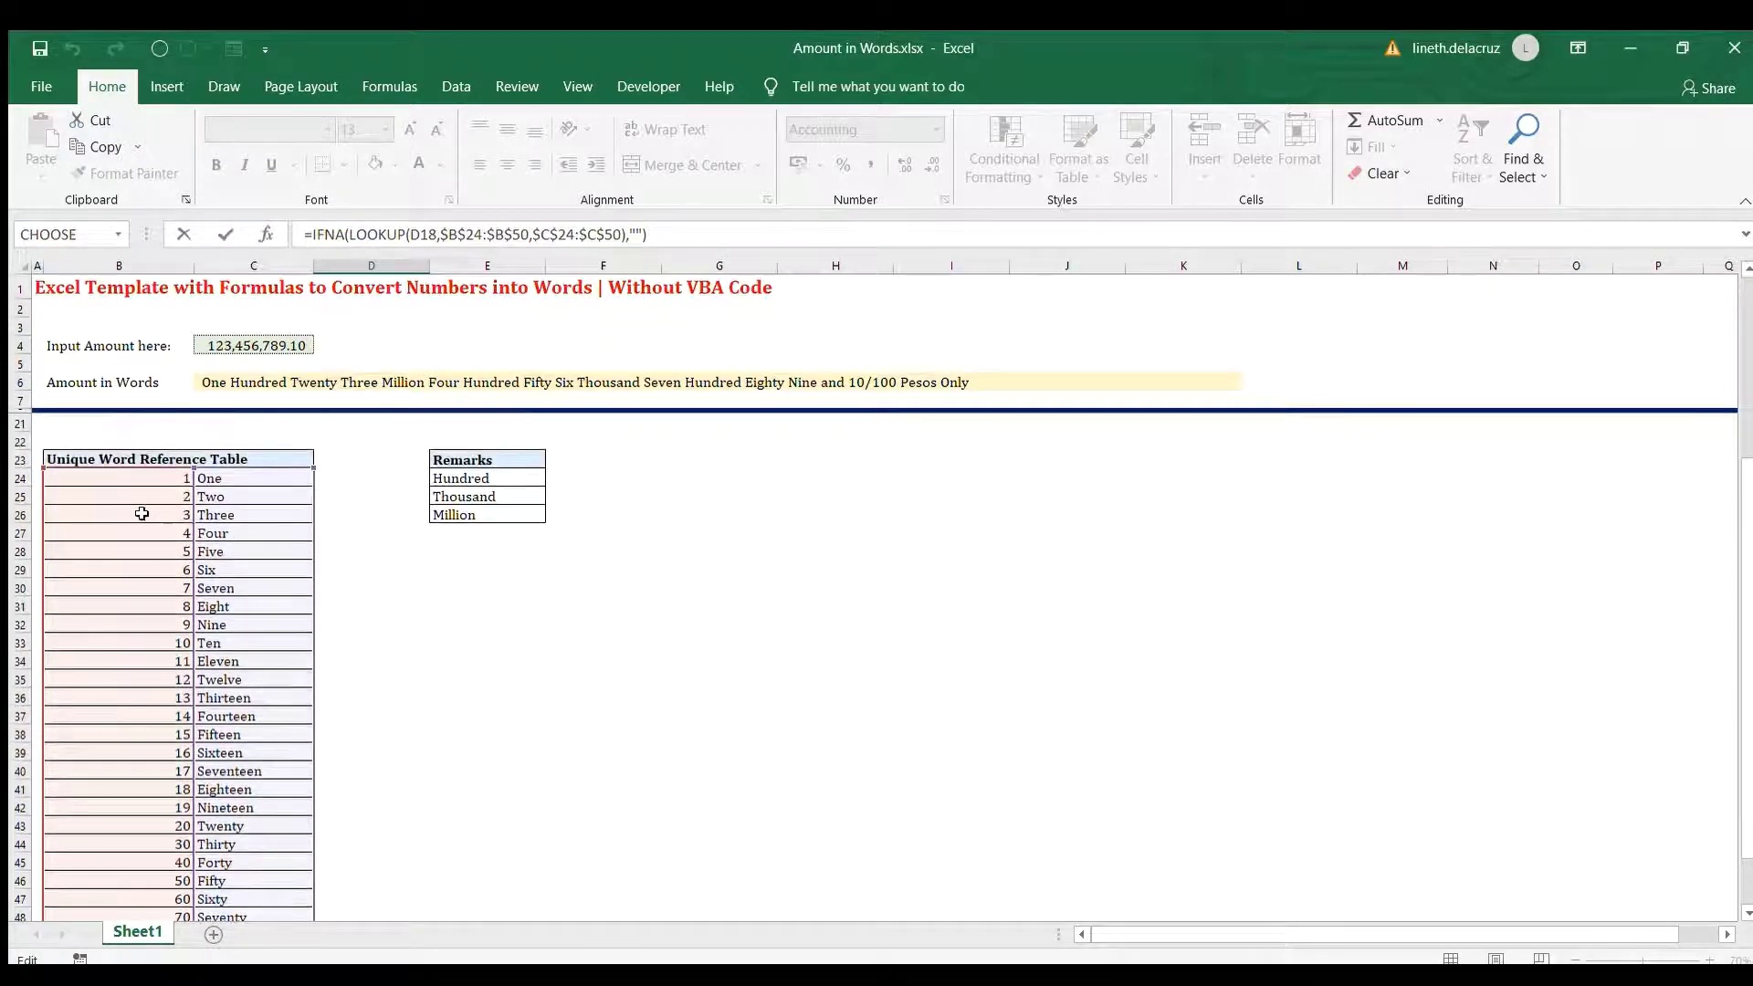
{"action": "scroll", "coordinate": [136, 822], "scroll_direction": "down", "scroll_amount": 1}
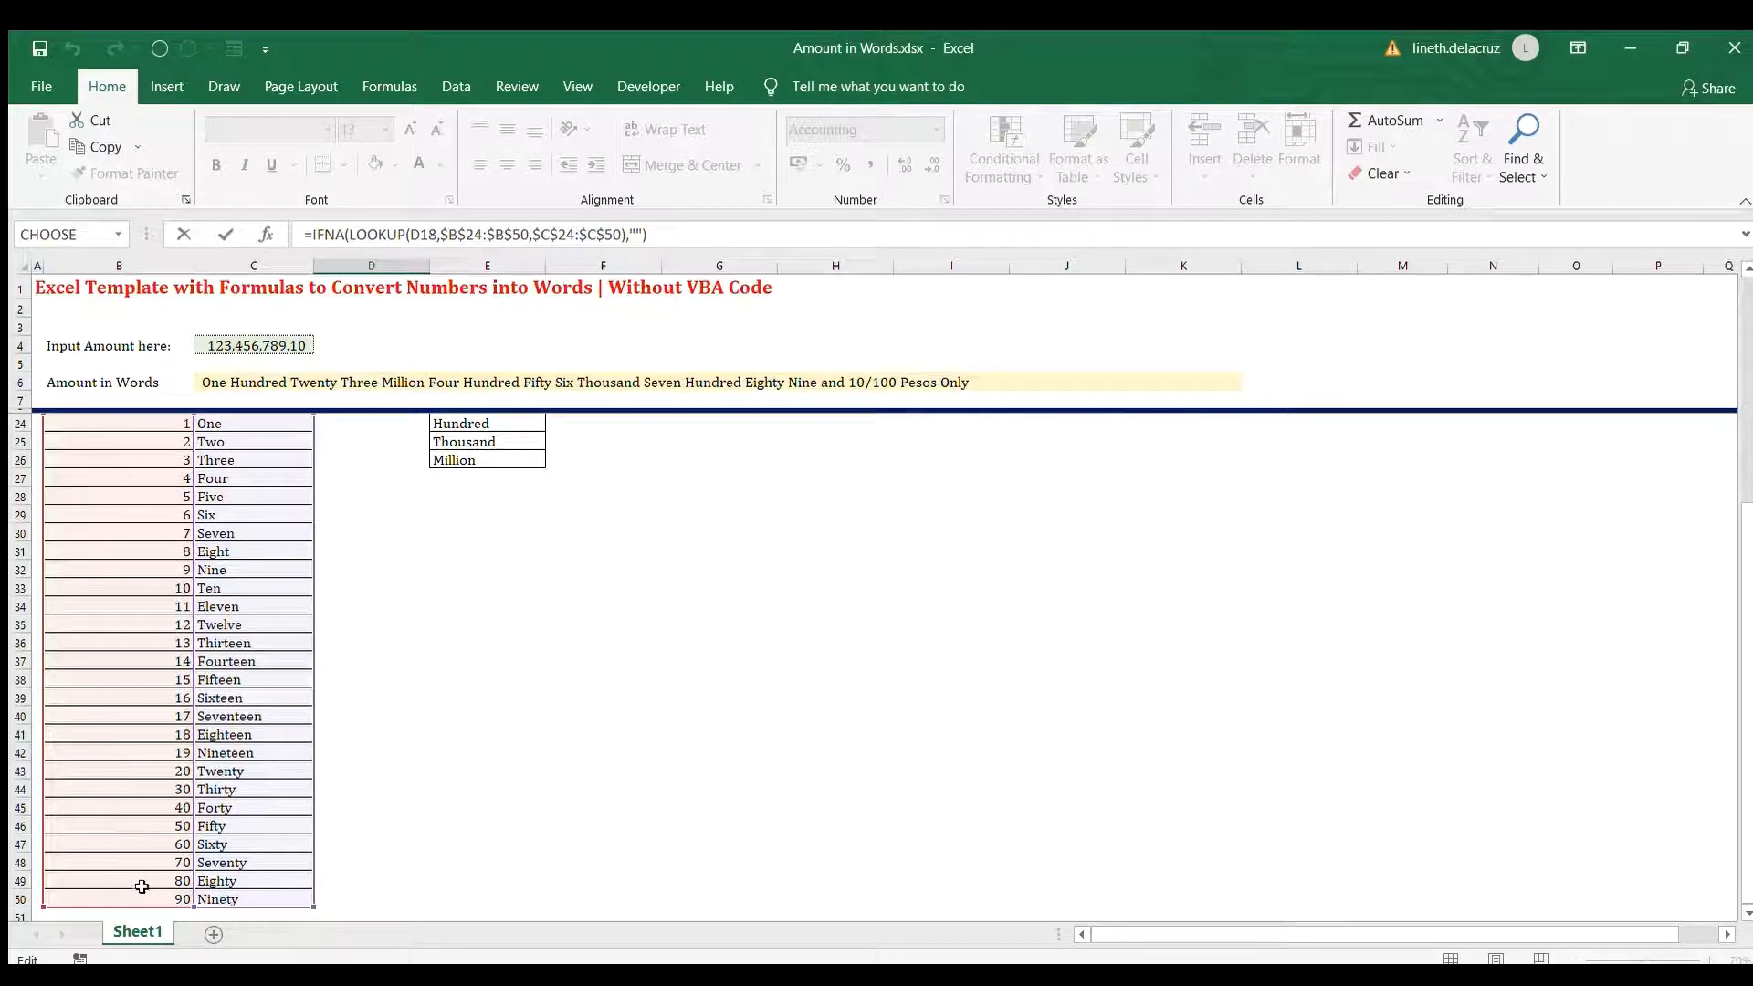
{"action": "scroll", "coordinate": [157, 875], "scroll_direction": "up", "scroll_amount": 2}
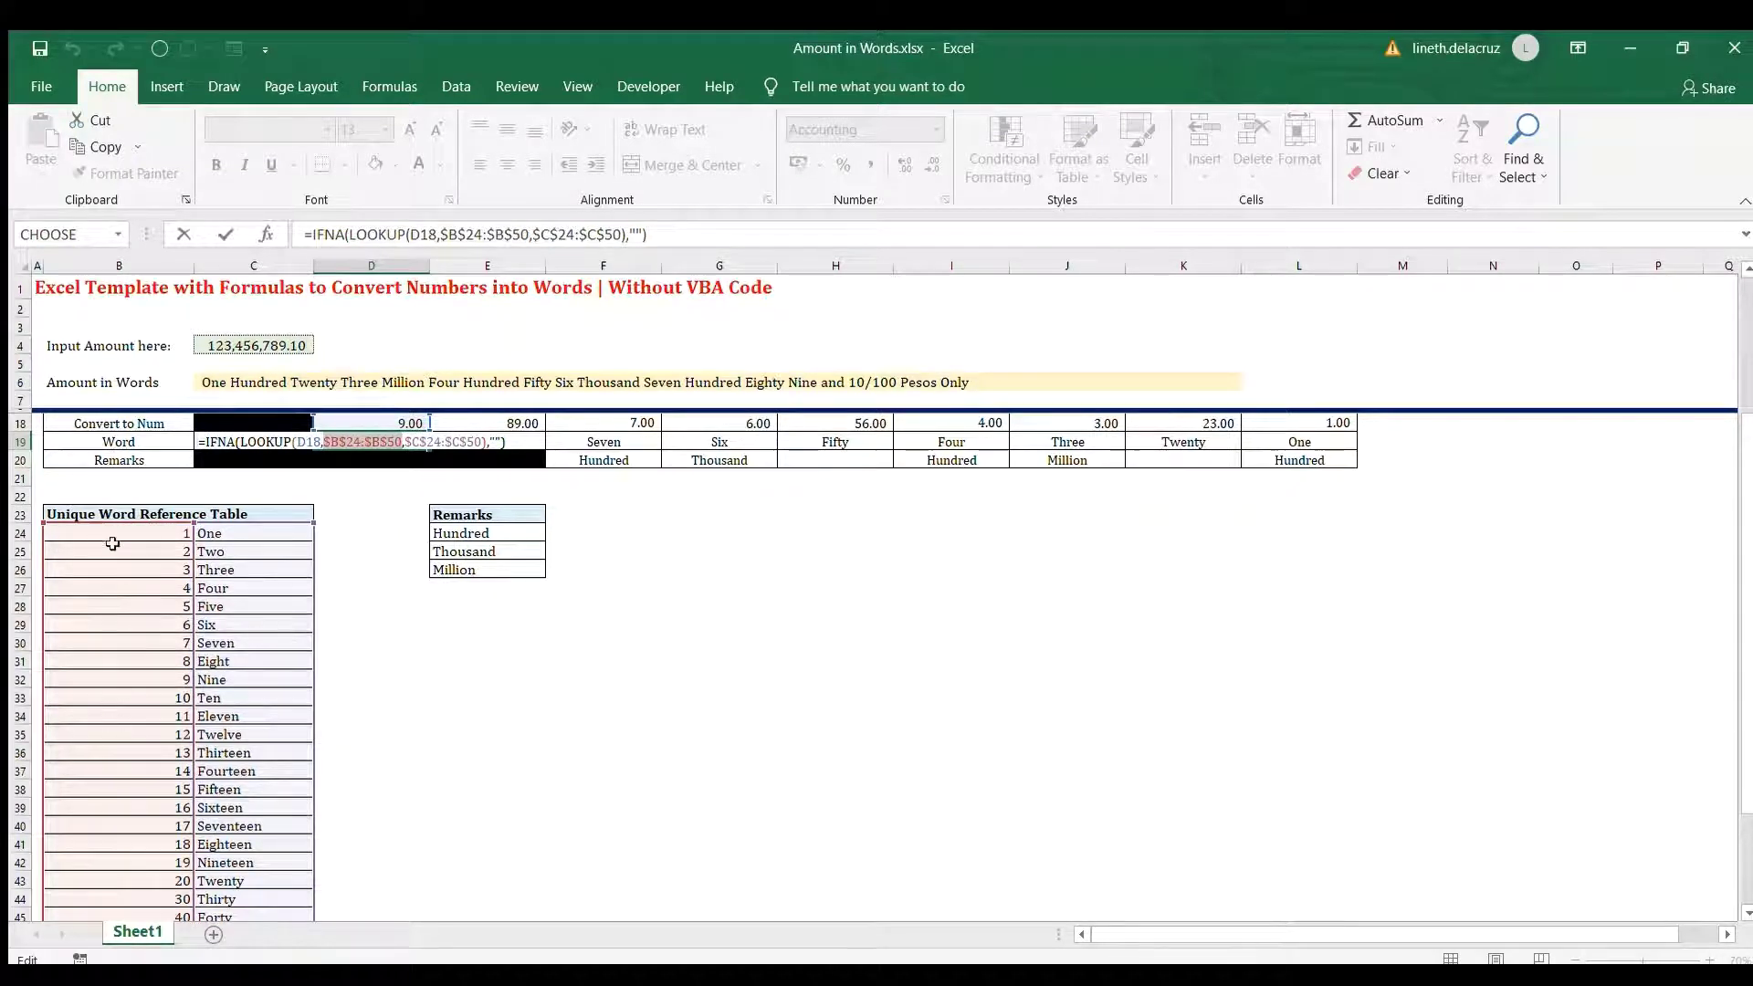
Examine the result range $C$24:$C$50 of the Ones LOOKUP in D19, leave the formula as it is, and view the Tens formula in E19
{"action": "key", "text": "Right"}
{"action": "key", "text": "shift+Right"}
{"action": "key", "text": "shift+Right"}
{"action": "key", "text": "shift+Right"}
{"action": "key", "text": "shift+Right"}
{"action": "key", "text": "shift+Right"}
{"action": "key", "text": "shift+Right"}
{"action": "key", "text": "shift+Right"}
{"action": "key", "text": "shift+Right"}
{"action": "key", "text": "shift+Right"}
{"action": "key", "text": "shift+Right"}
{"action": "key", "text": "shift+Right"}
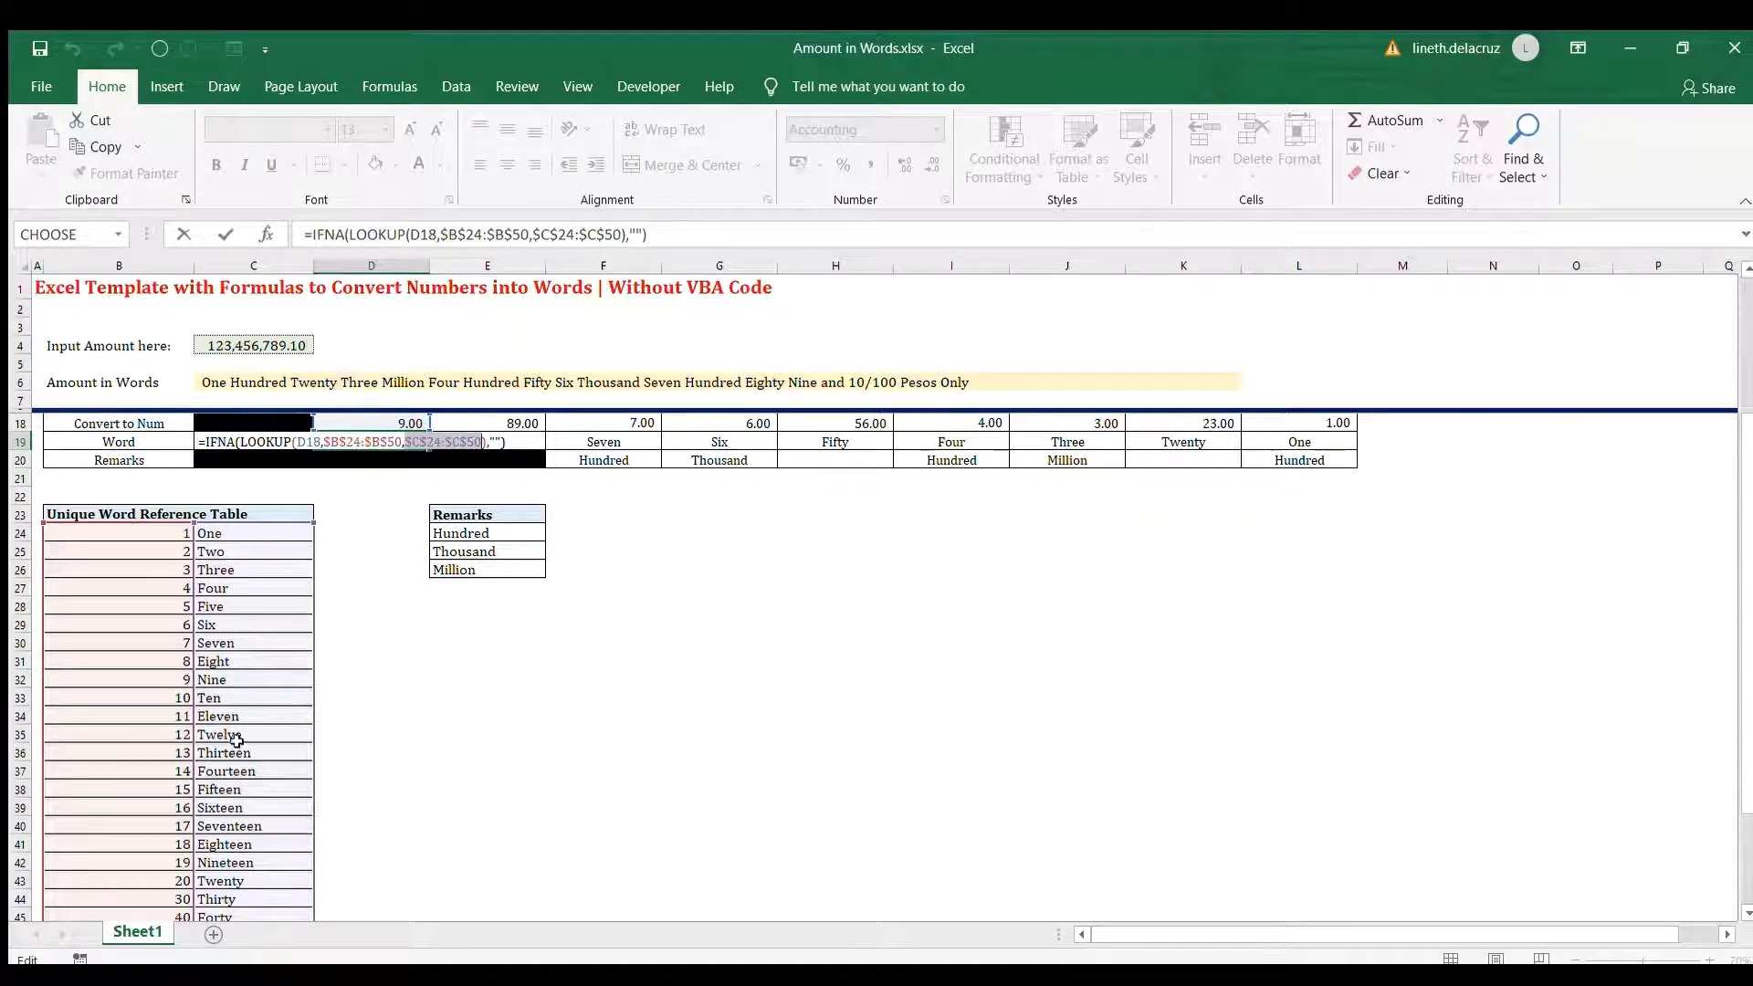
{"action": "key", "text": "Return"}
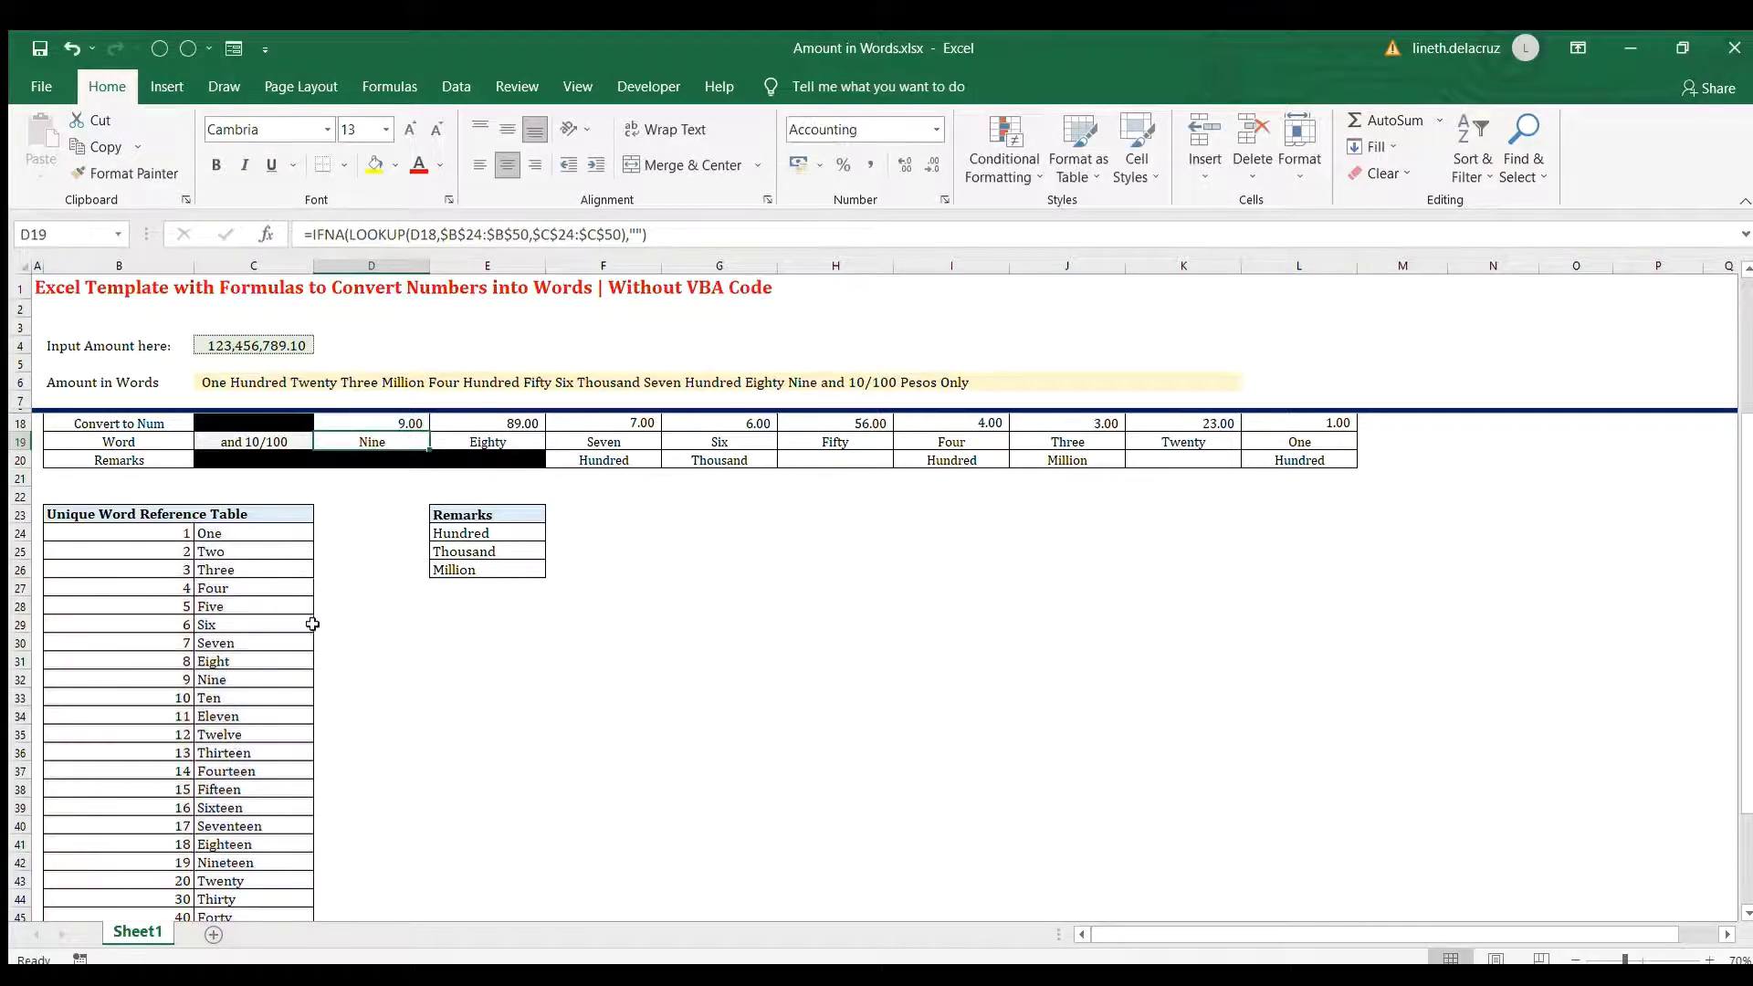
{"action": "scroll", "coordinate": [311, 624], "scroll_direction": "up", "scroll_amount": 2}
{"action": "left_click", "coordinate": [478, 566]}
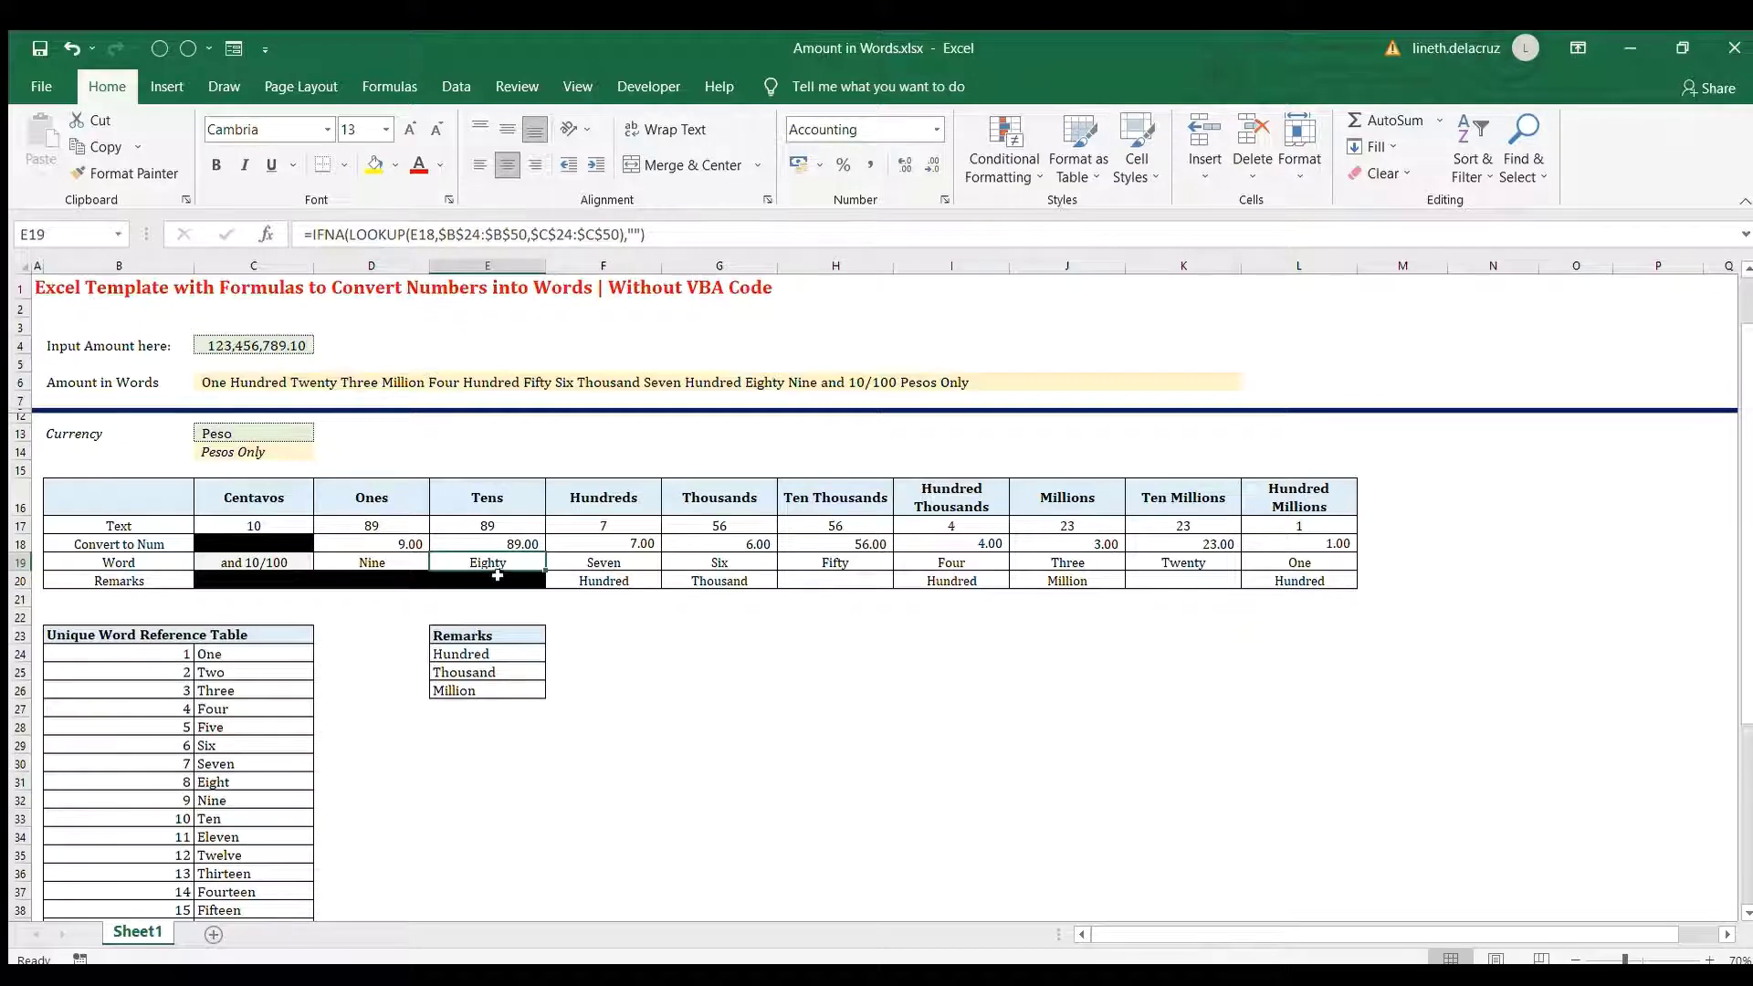
Check the LOOKUP formulas of the Word row from Tens in E19 through Ten Thousands in H19 against the Unique Word Reference Table
{"action": "key", "text": "F2"}
{"action": "scroll", "coordinate": [212, 878], "scroll_direction": "down", "scroll_amount": 4}
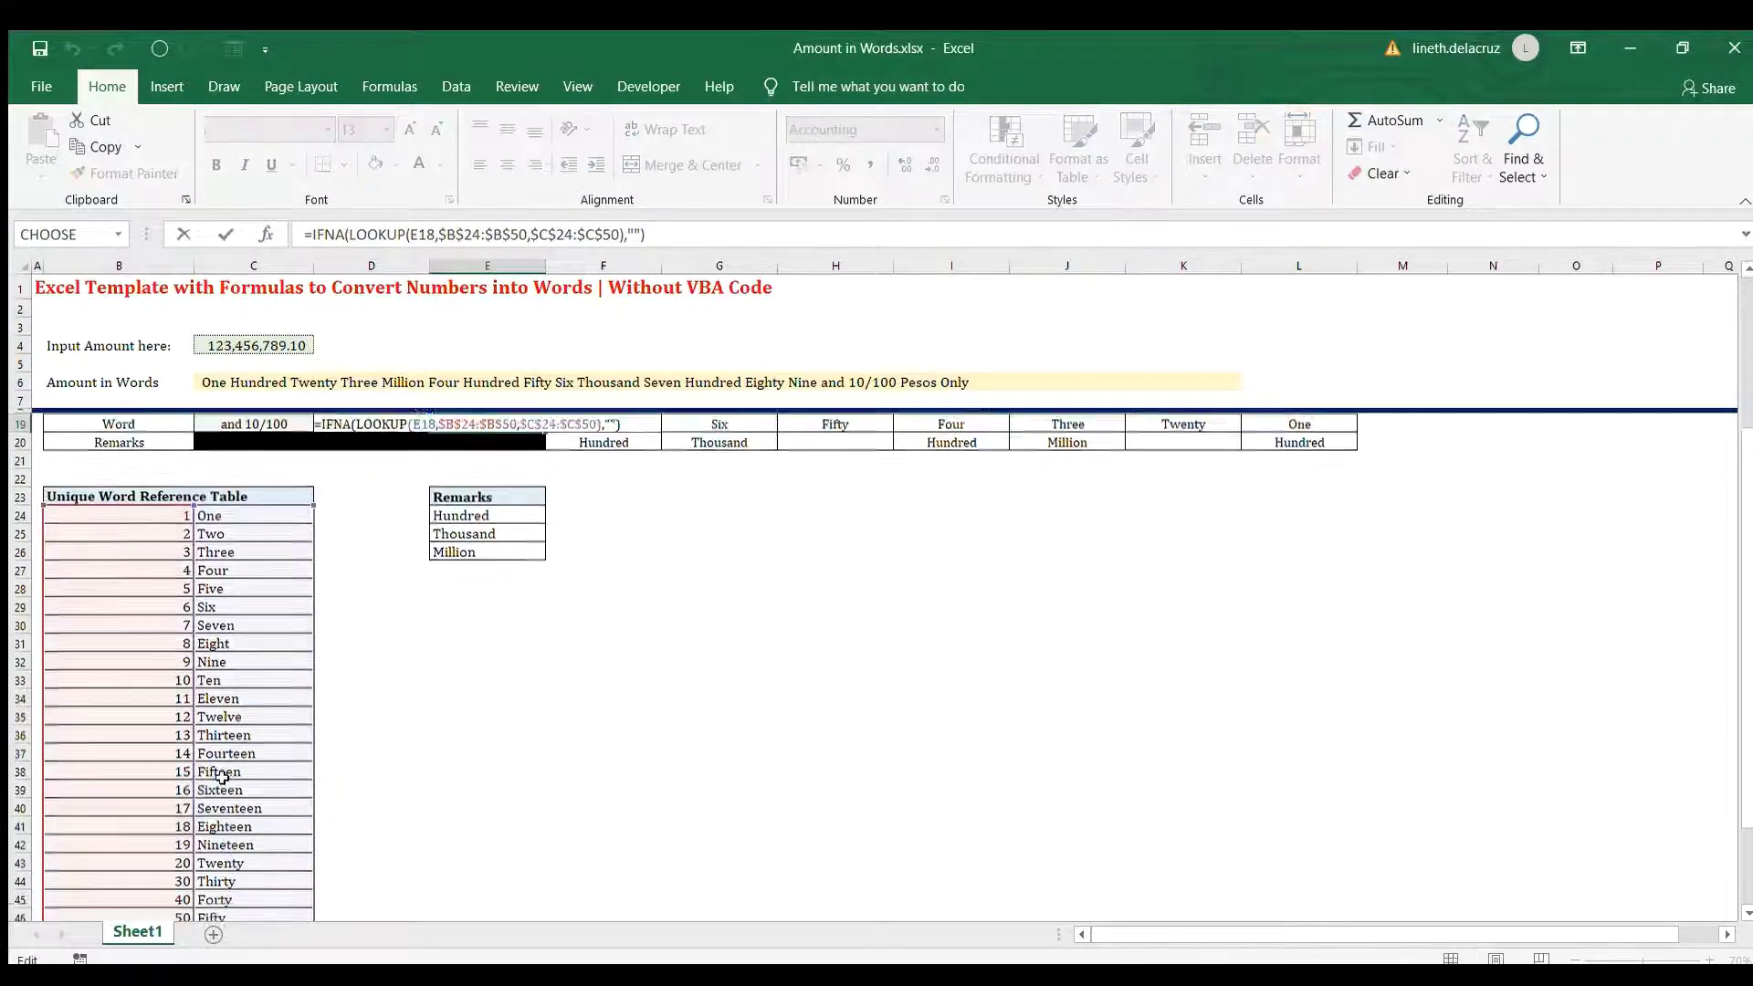
{"action": "key", "text": "Tab"}
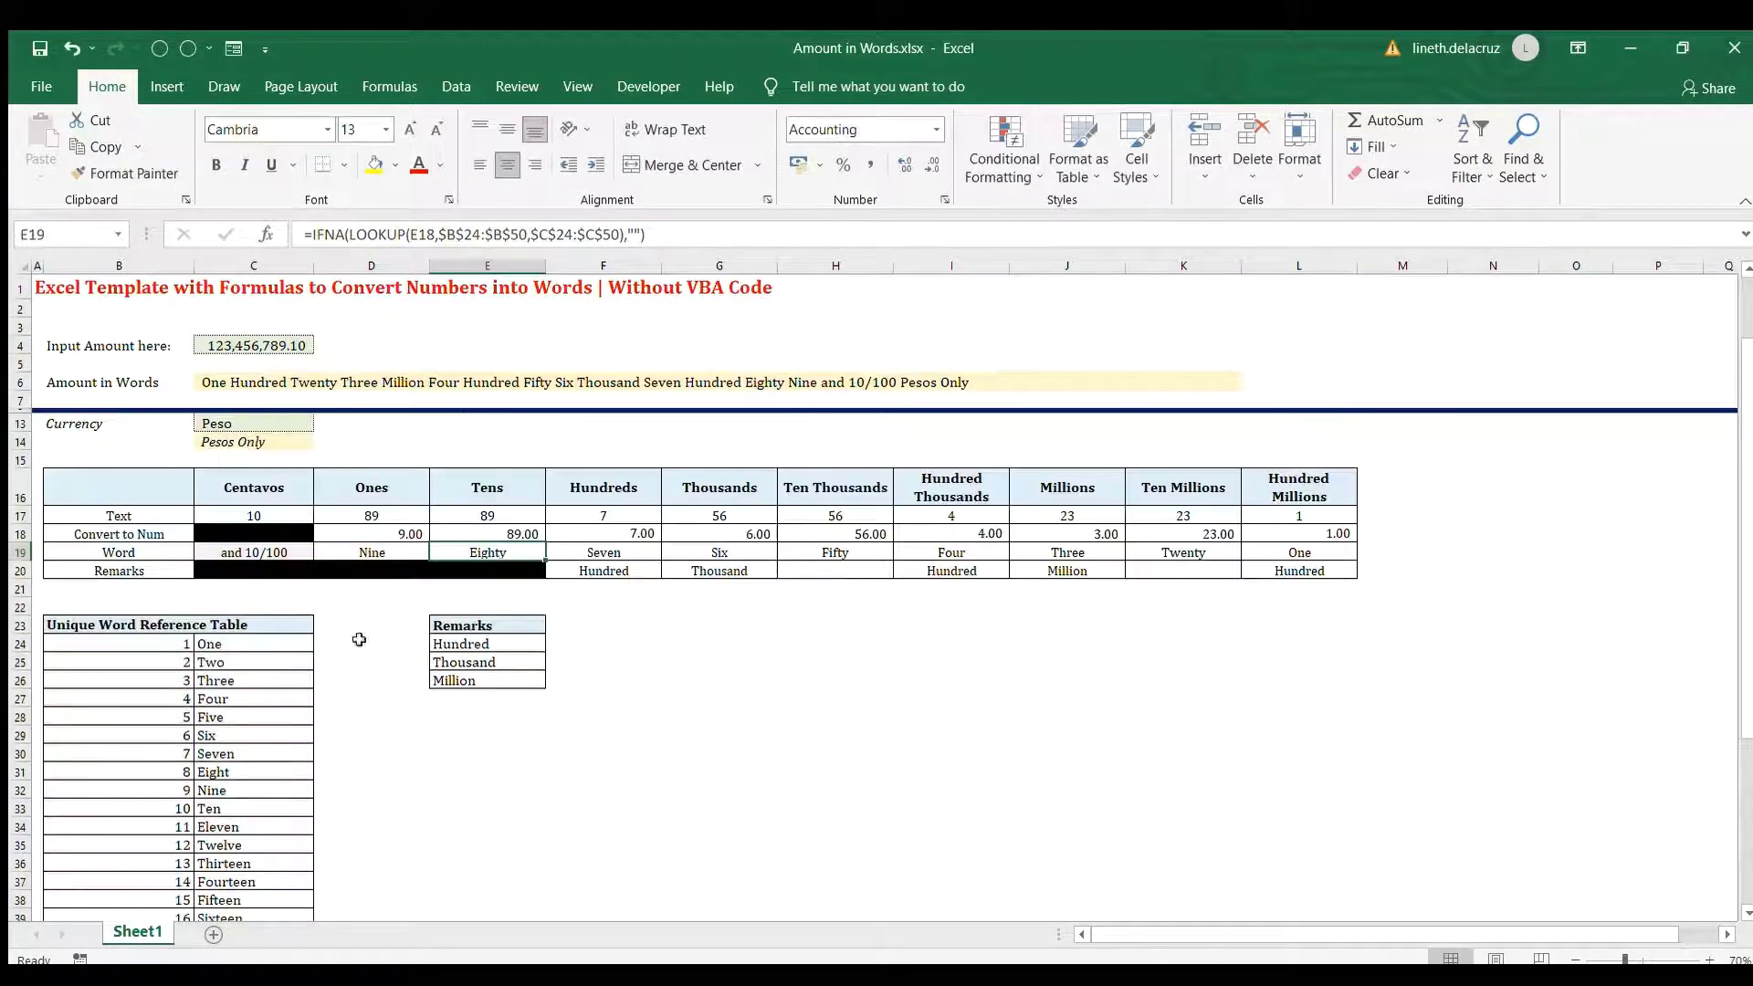
{"action": "key", "text": "F2"}
{"action": "key", "text": "Tab"}
{"action": "key", "text": "F2"}
{"action": "key", "text": "Tab"}
{"action": "key", "text": "F2"}
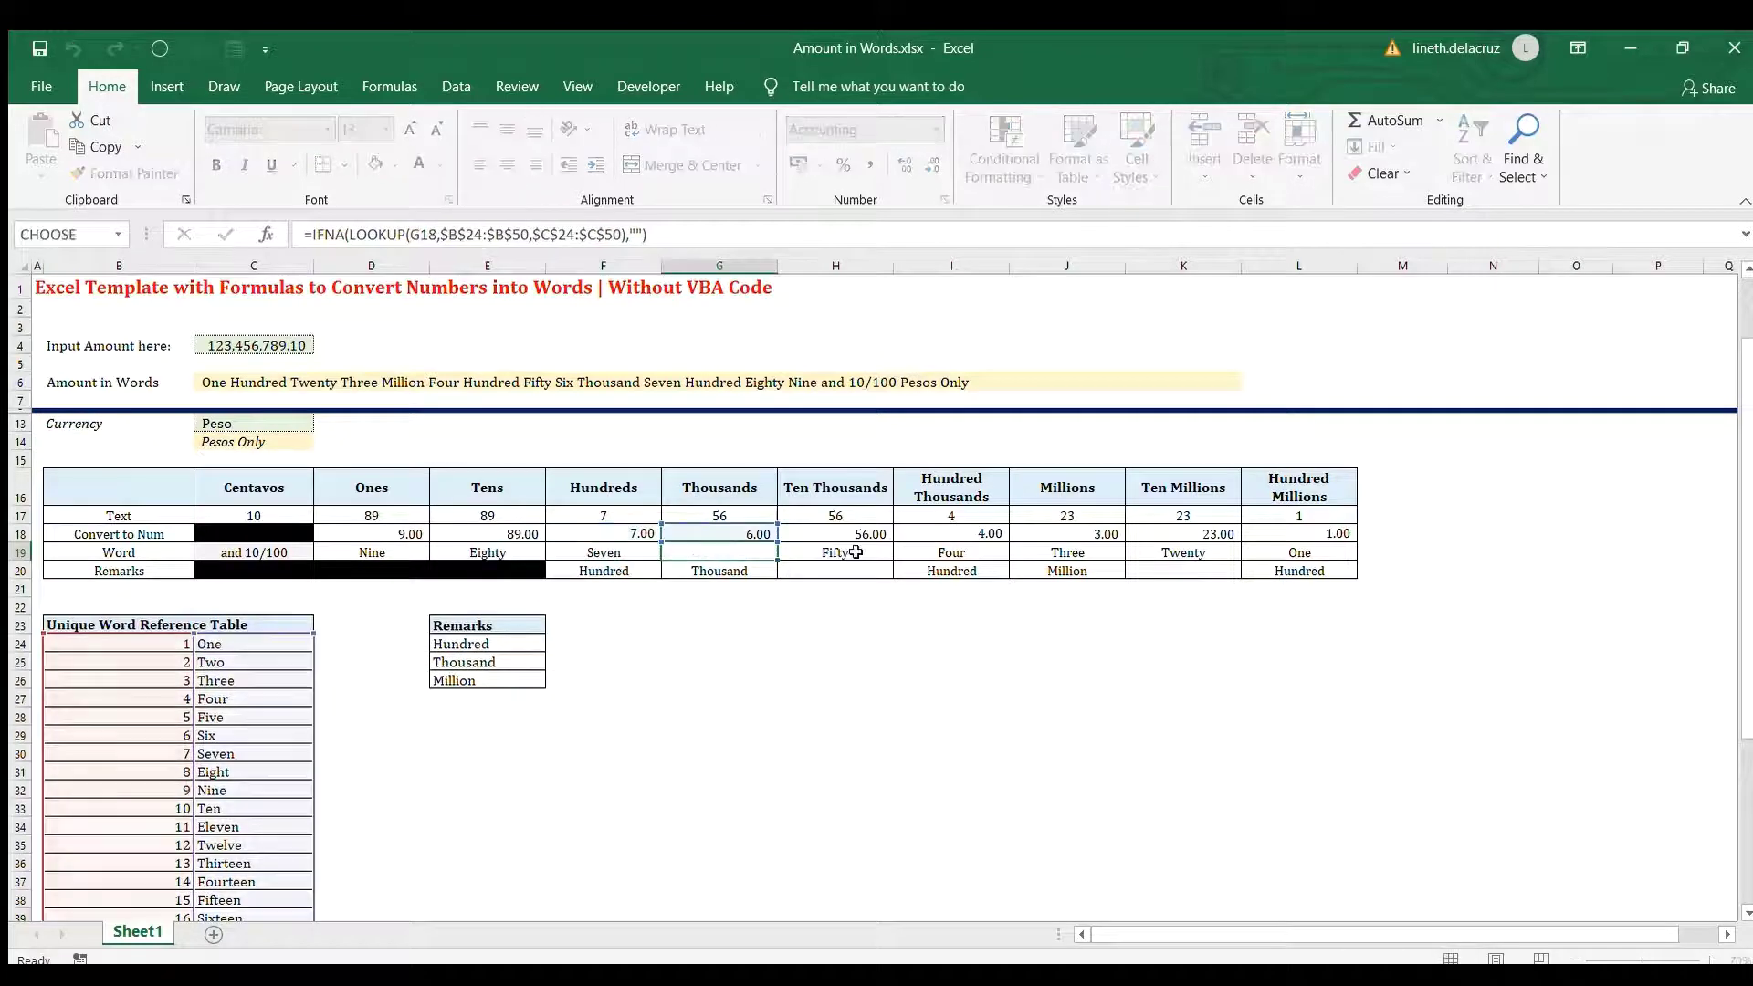
{"action": "key", "text": "Escape"}
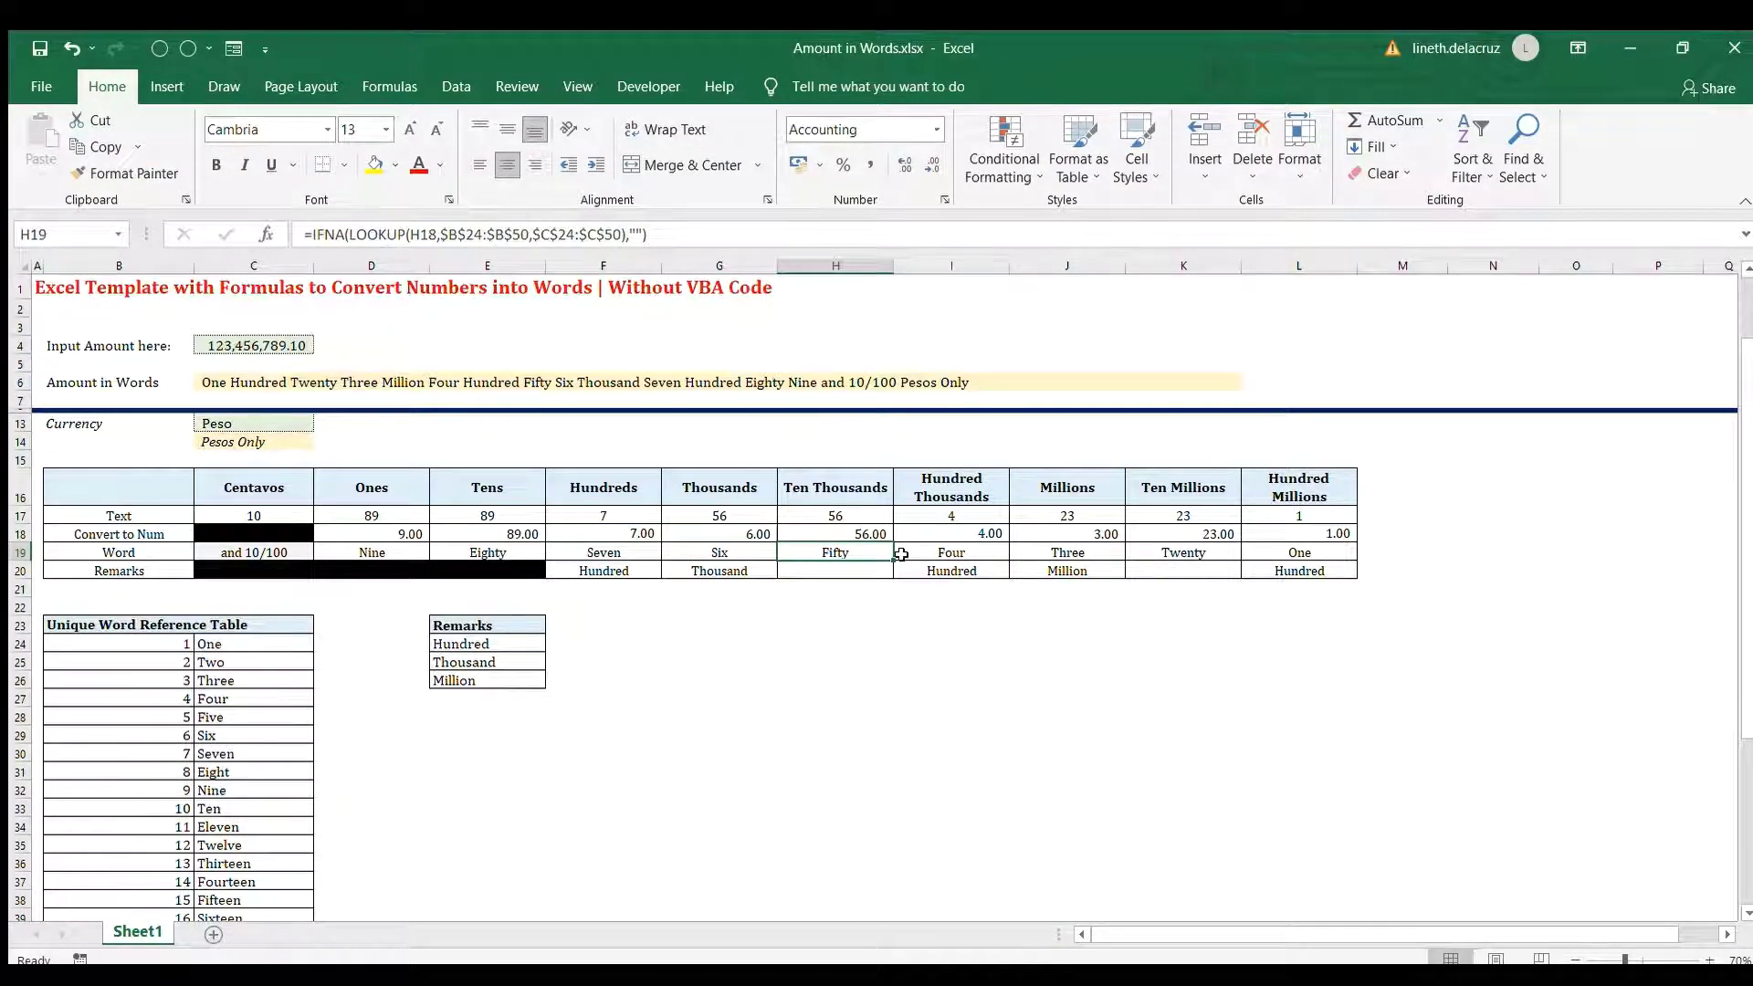
Copy the Ones LOOKUP formula in D19 across the rest of the Word row, E19:L19
{"action": "left_click", "coordinate": [358, 548]}
{"action": "key", "text": "ctrl+c"}
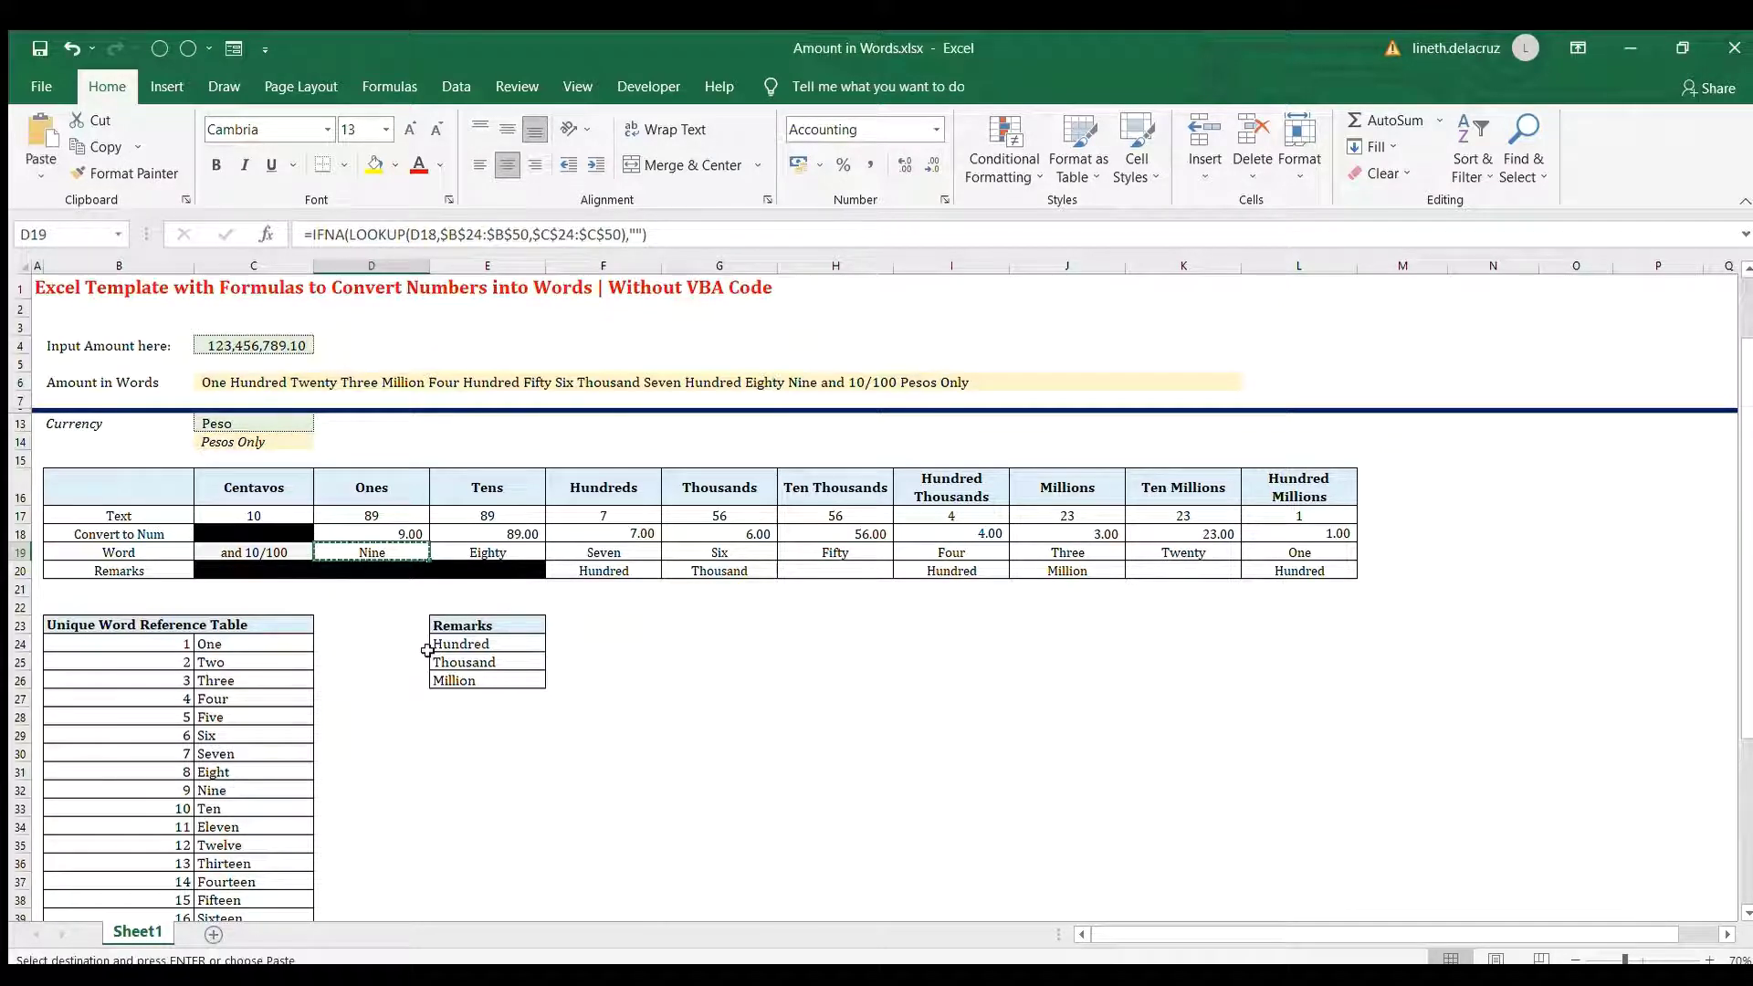
{"action": "key", "text": "Right"}
{"action": "key", "text": "ctrl+shift+Right"}
{"action": "key", "text": "ctrl+v"}
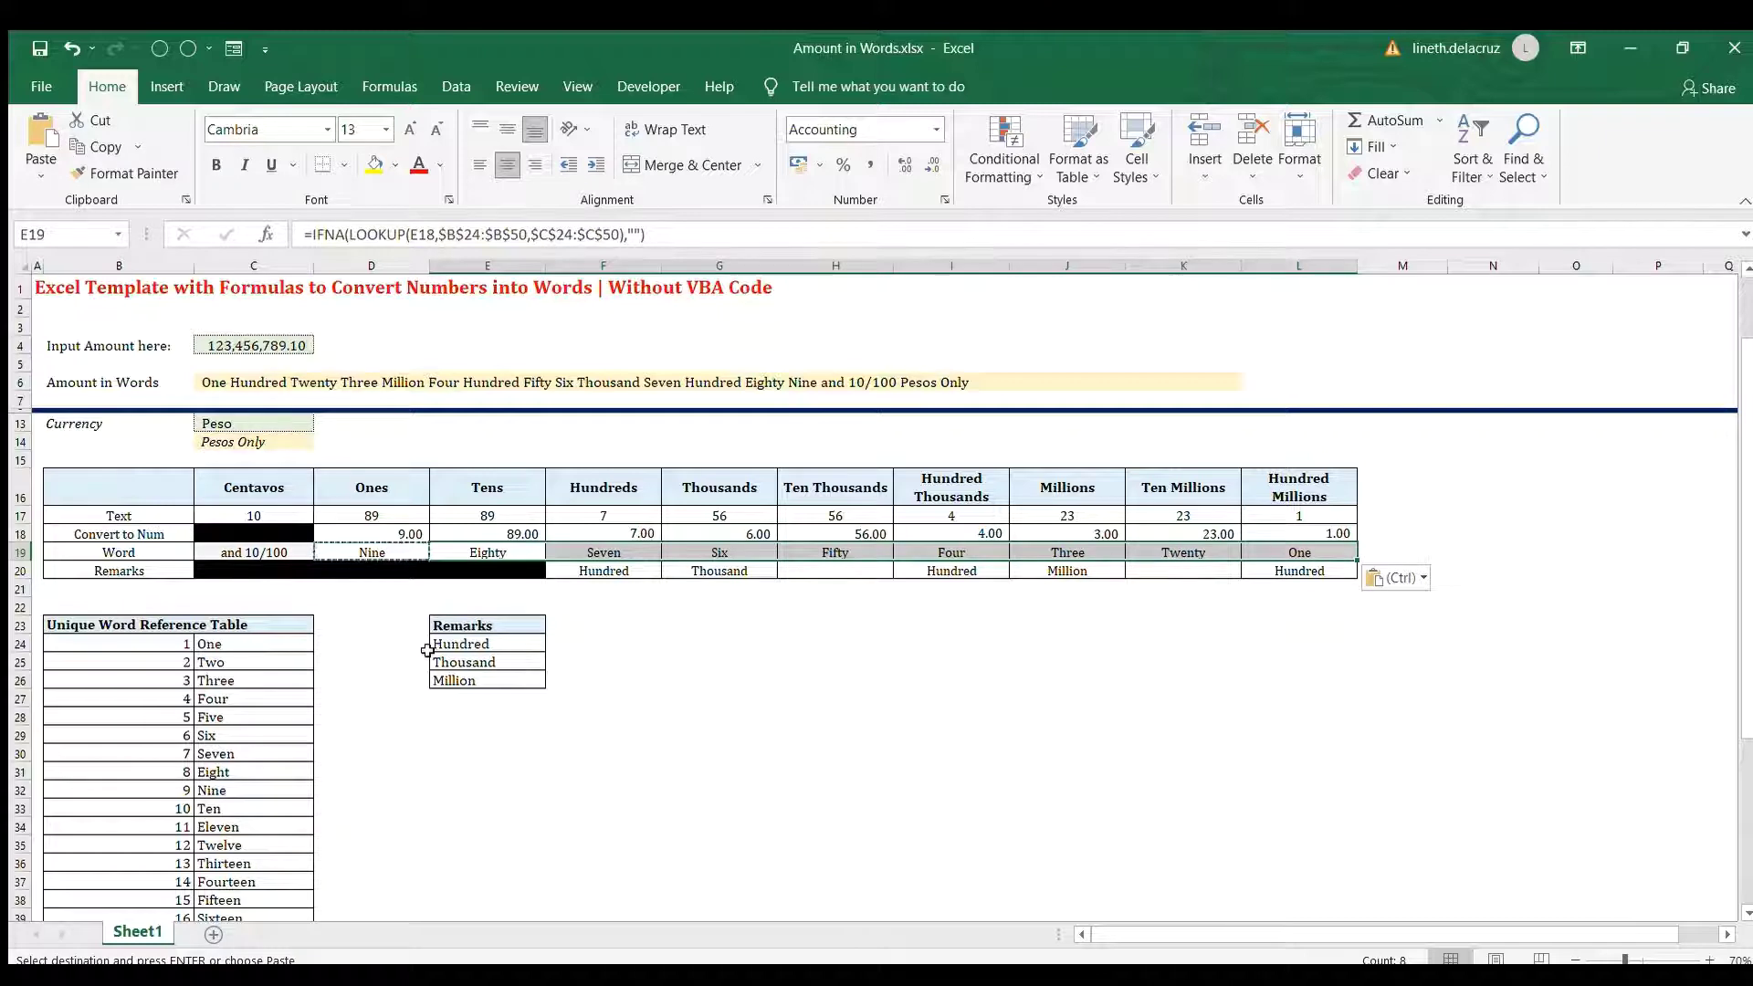
Look over the Remarks row, the Remarks reference list and the blacked-out cells C20:E20
{"action": "left_click", "coordinate": [27, 570]}
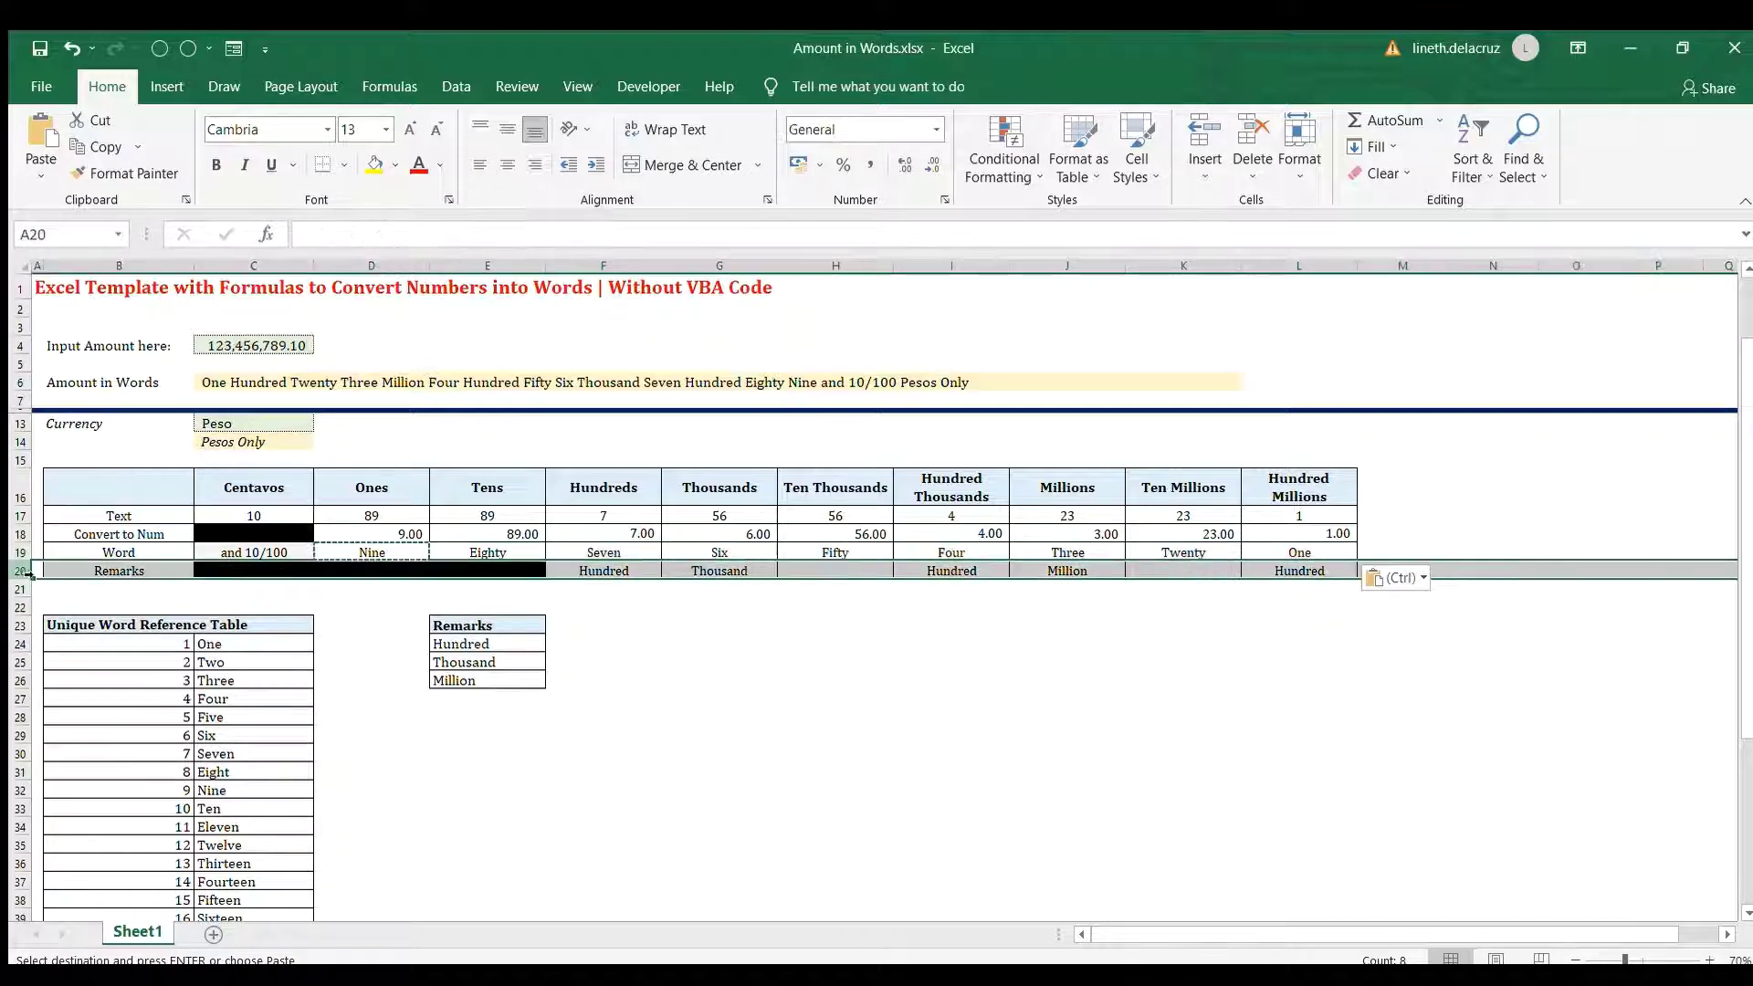
{"action": "left_click", "coordinate": [457, 659]}
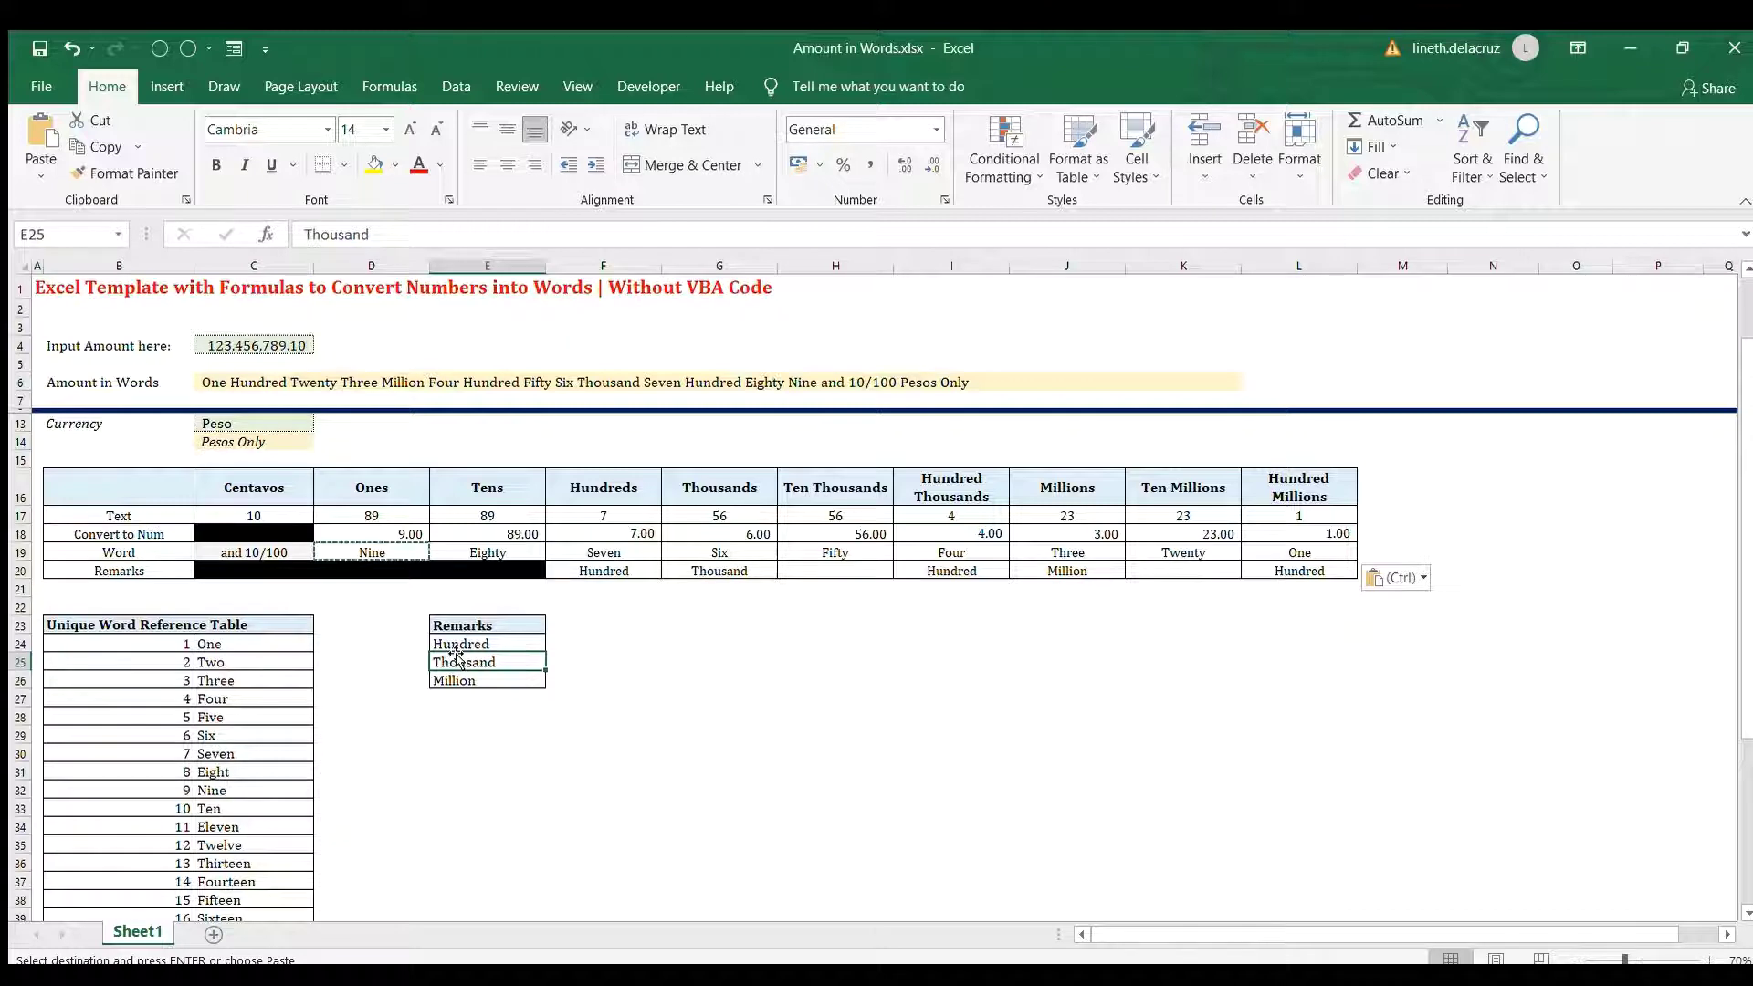
{"action": "left_click_drag", "start_coordinate": [265, 569], "coordinate": [457, 564]}
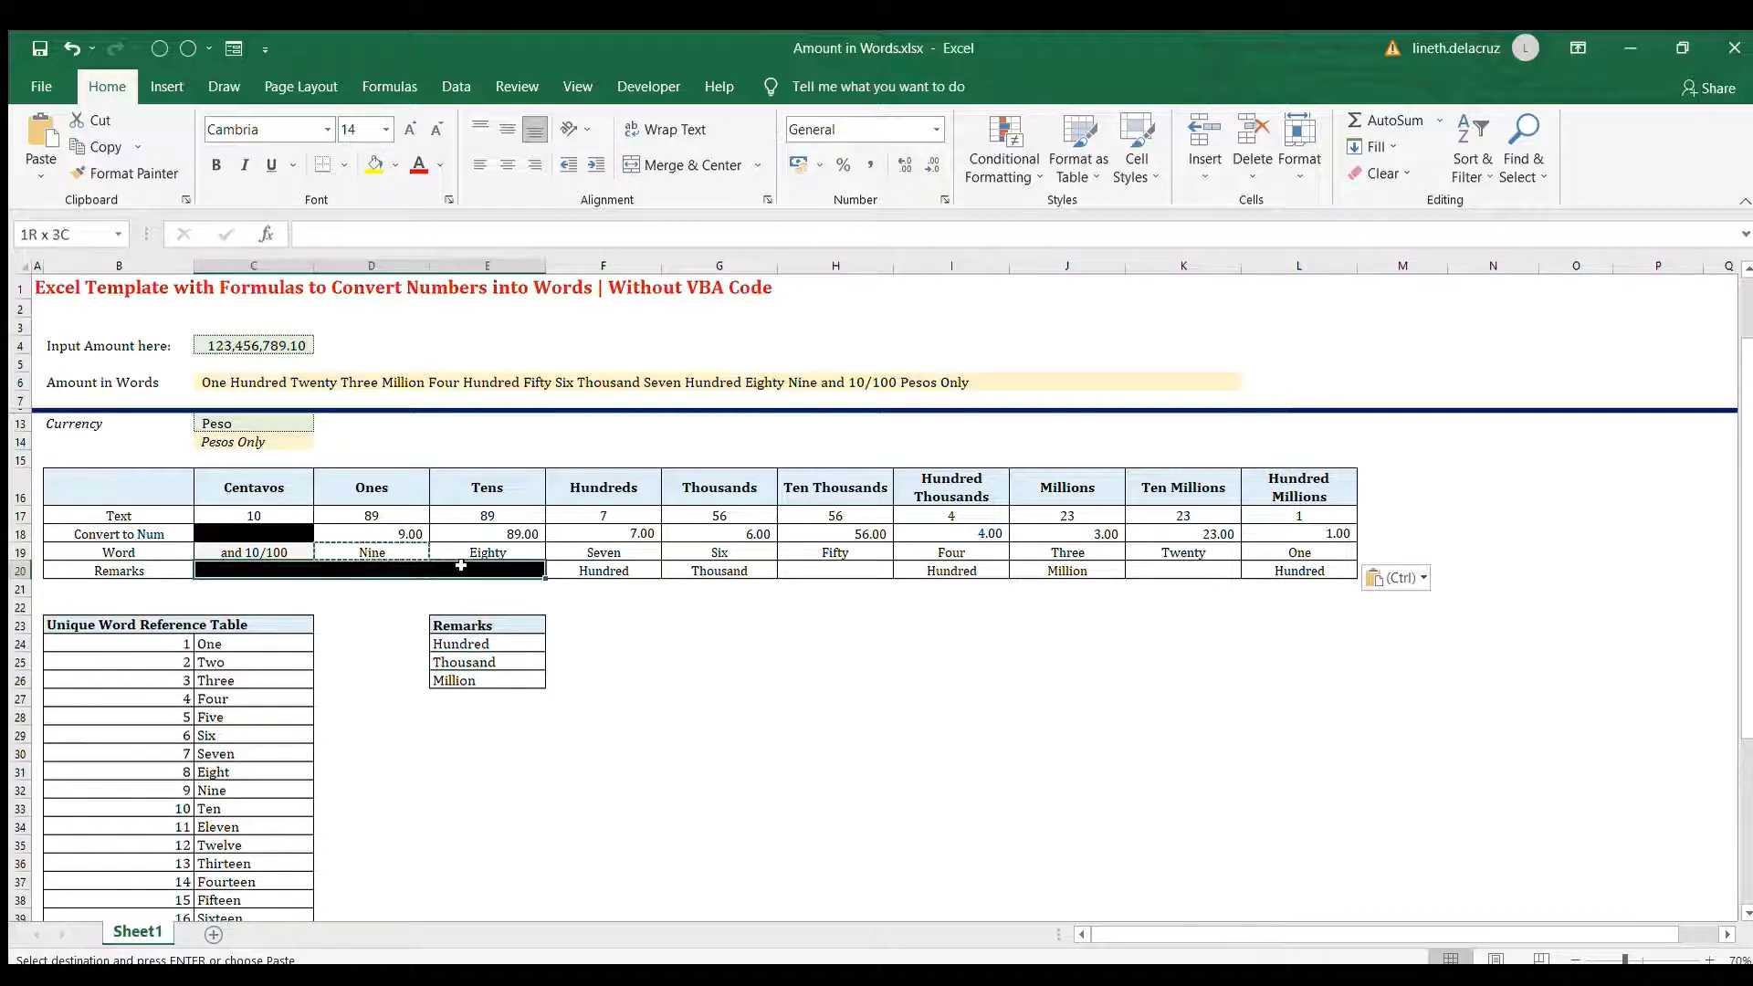
Examine the condition F19="" and both results of the Hundreds IF formula in F20, leaving it as it is
{"action": "left_click", "coordinate": [599, 564]}
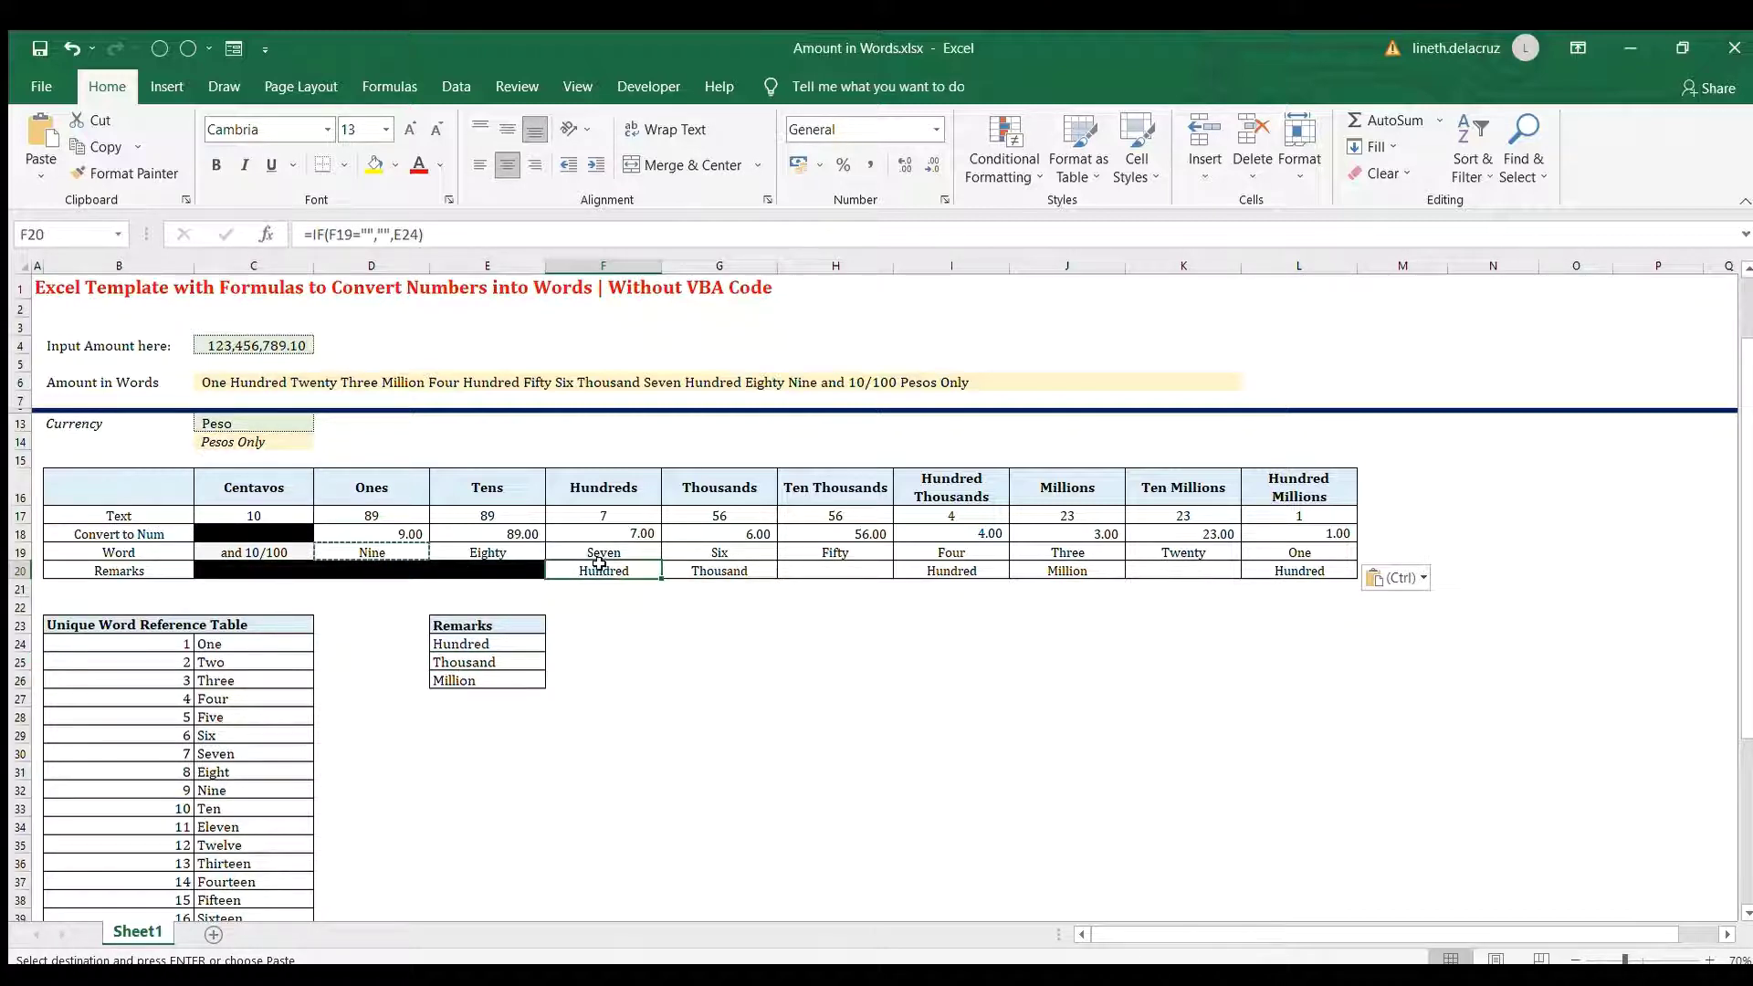
{"action": "double_click", "coordinate": [595, 568]}
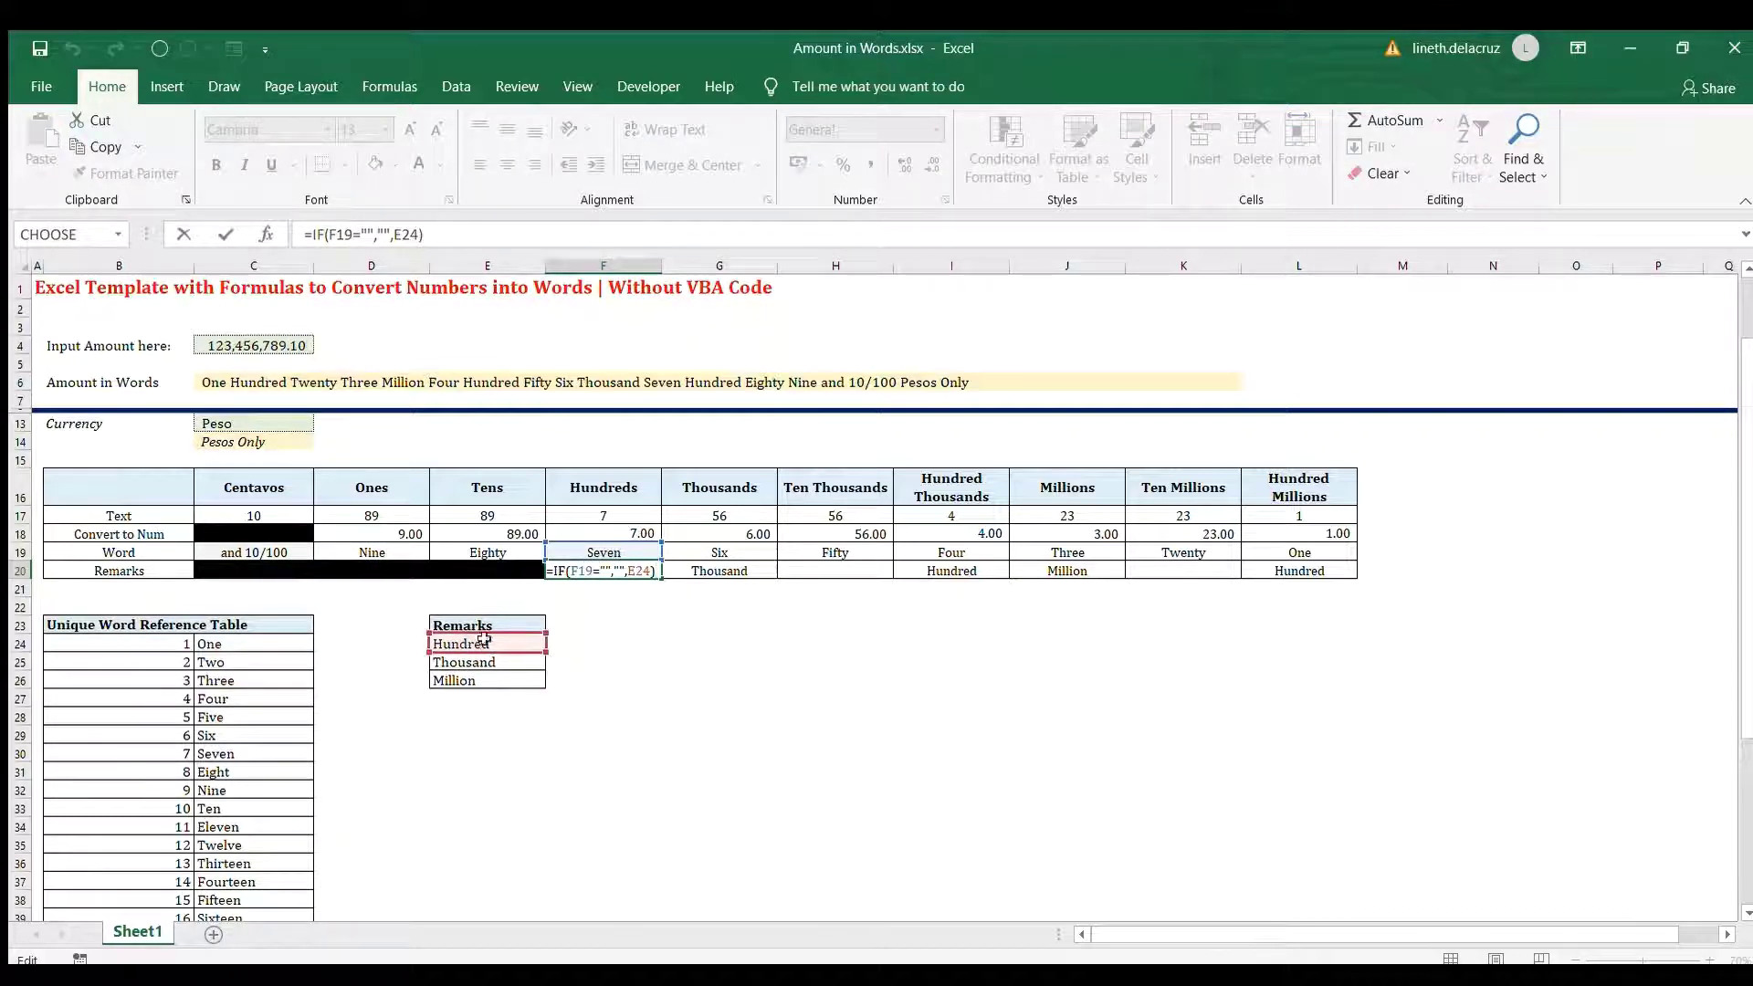
{"action": "left_click_drag", "start_coordinate": [572, 570], "coordinate": [611, 571]}
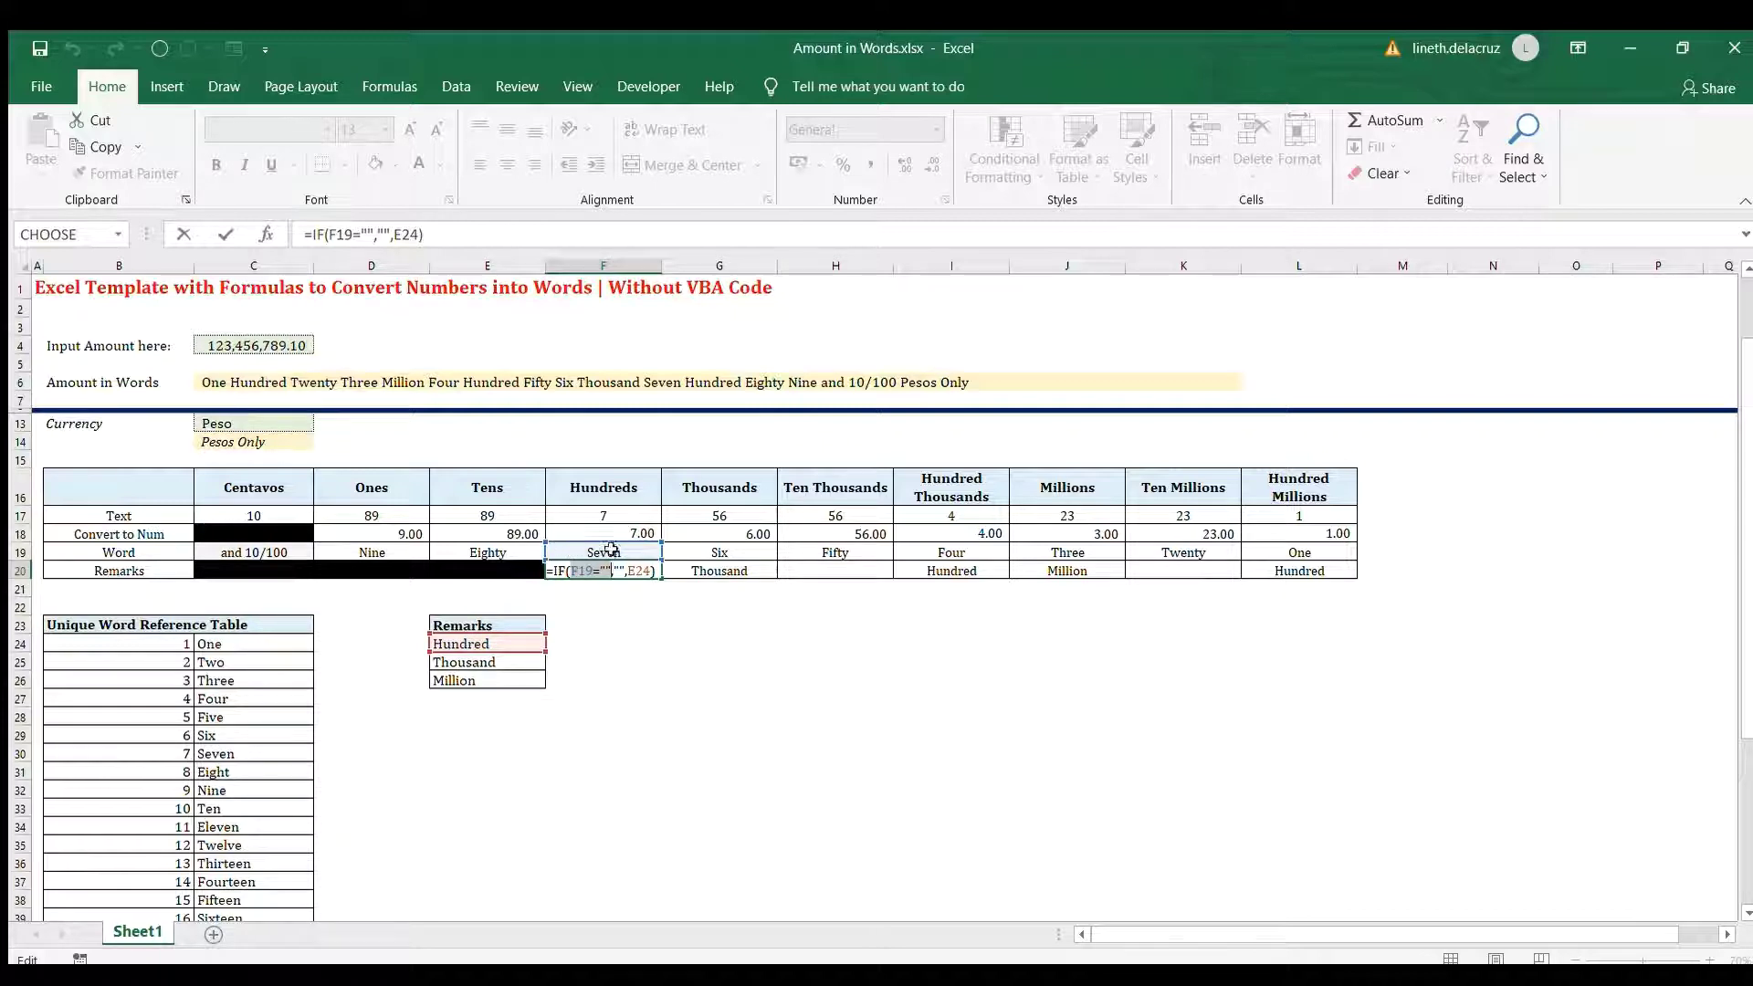
{"action": "left_click", "coordinate": [620, 571]}
{"action": "key", "text": "Tab"}
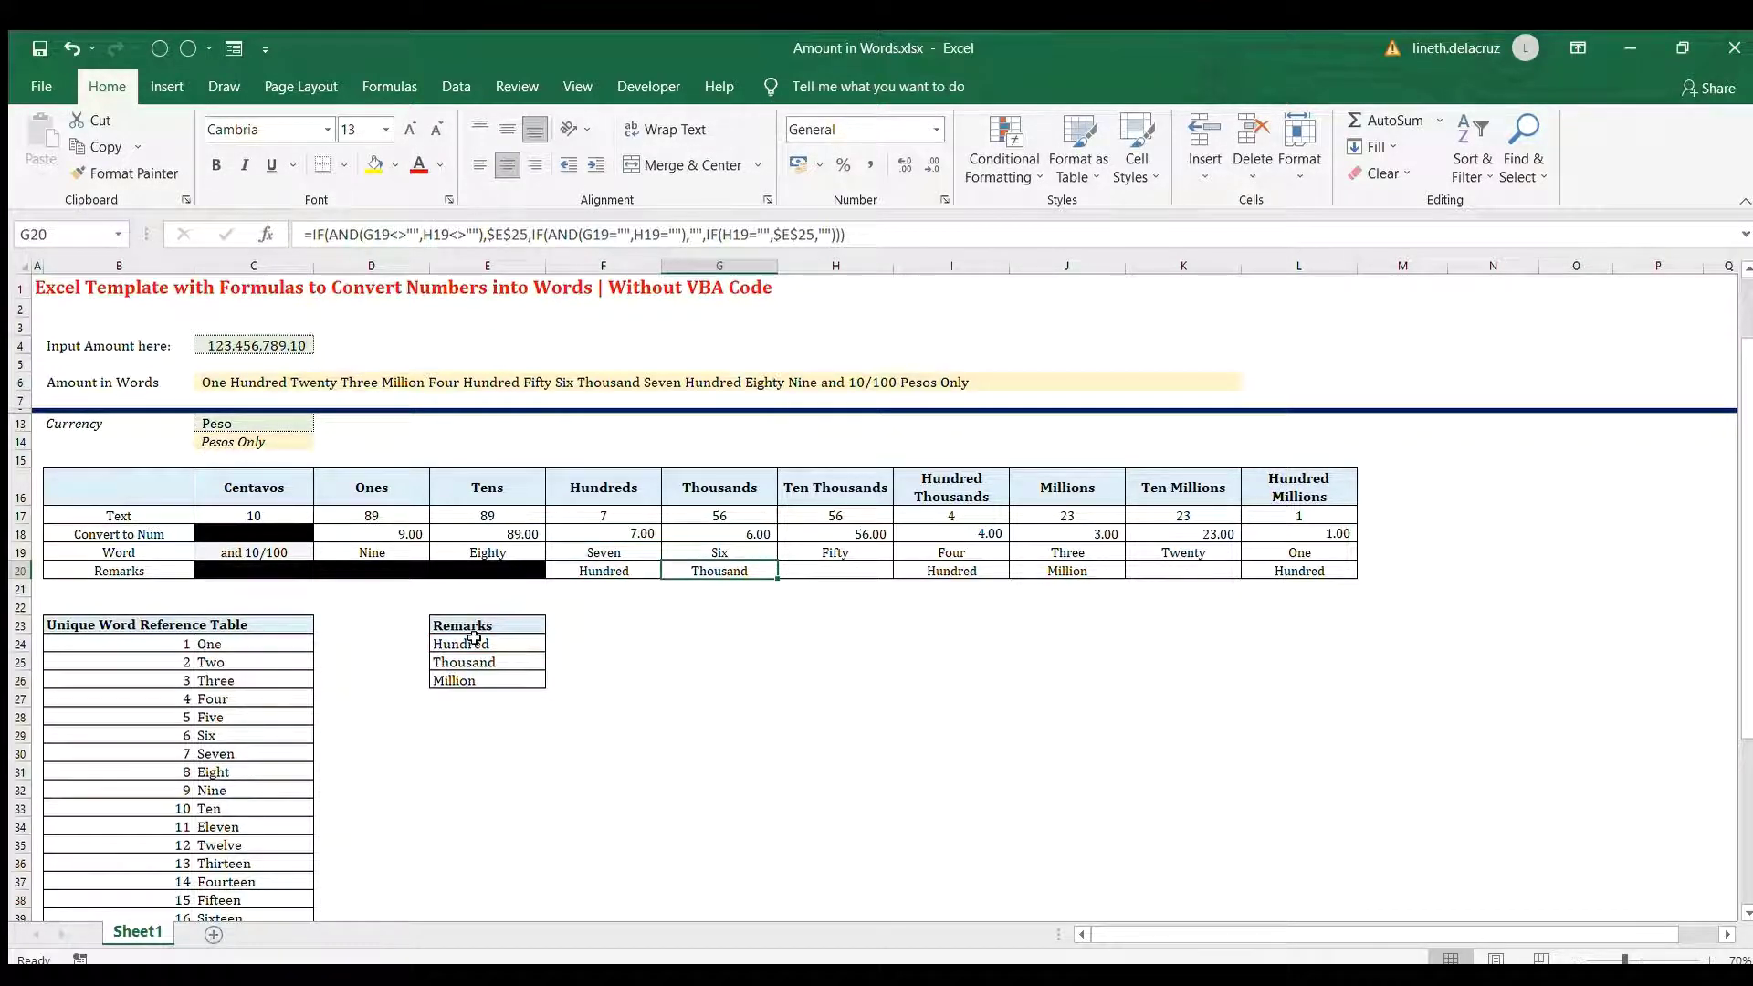
Examine the first condition AND(G19<>"",H19<>"") and its result $E$25 in the Thousands remark formula in G20
{"action": "key", "text": "F2"}
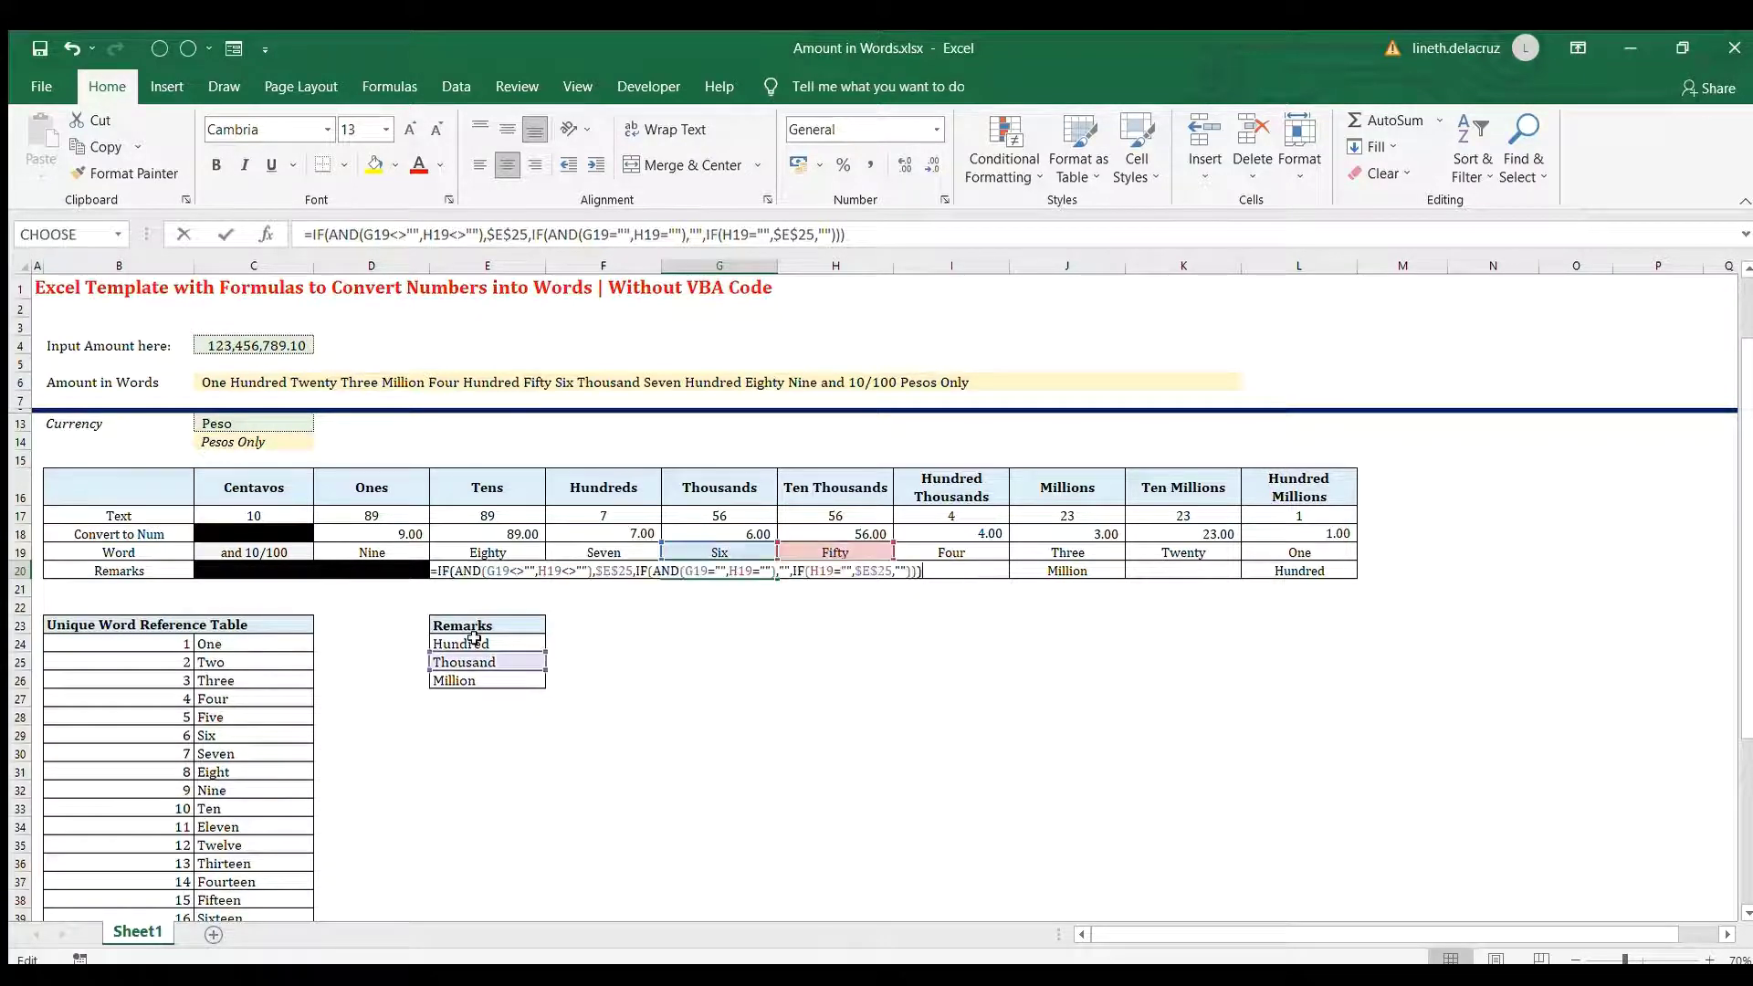
{"action": "left_click", "coordinate": [530, 589]}
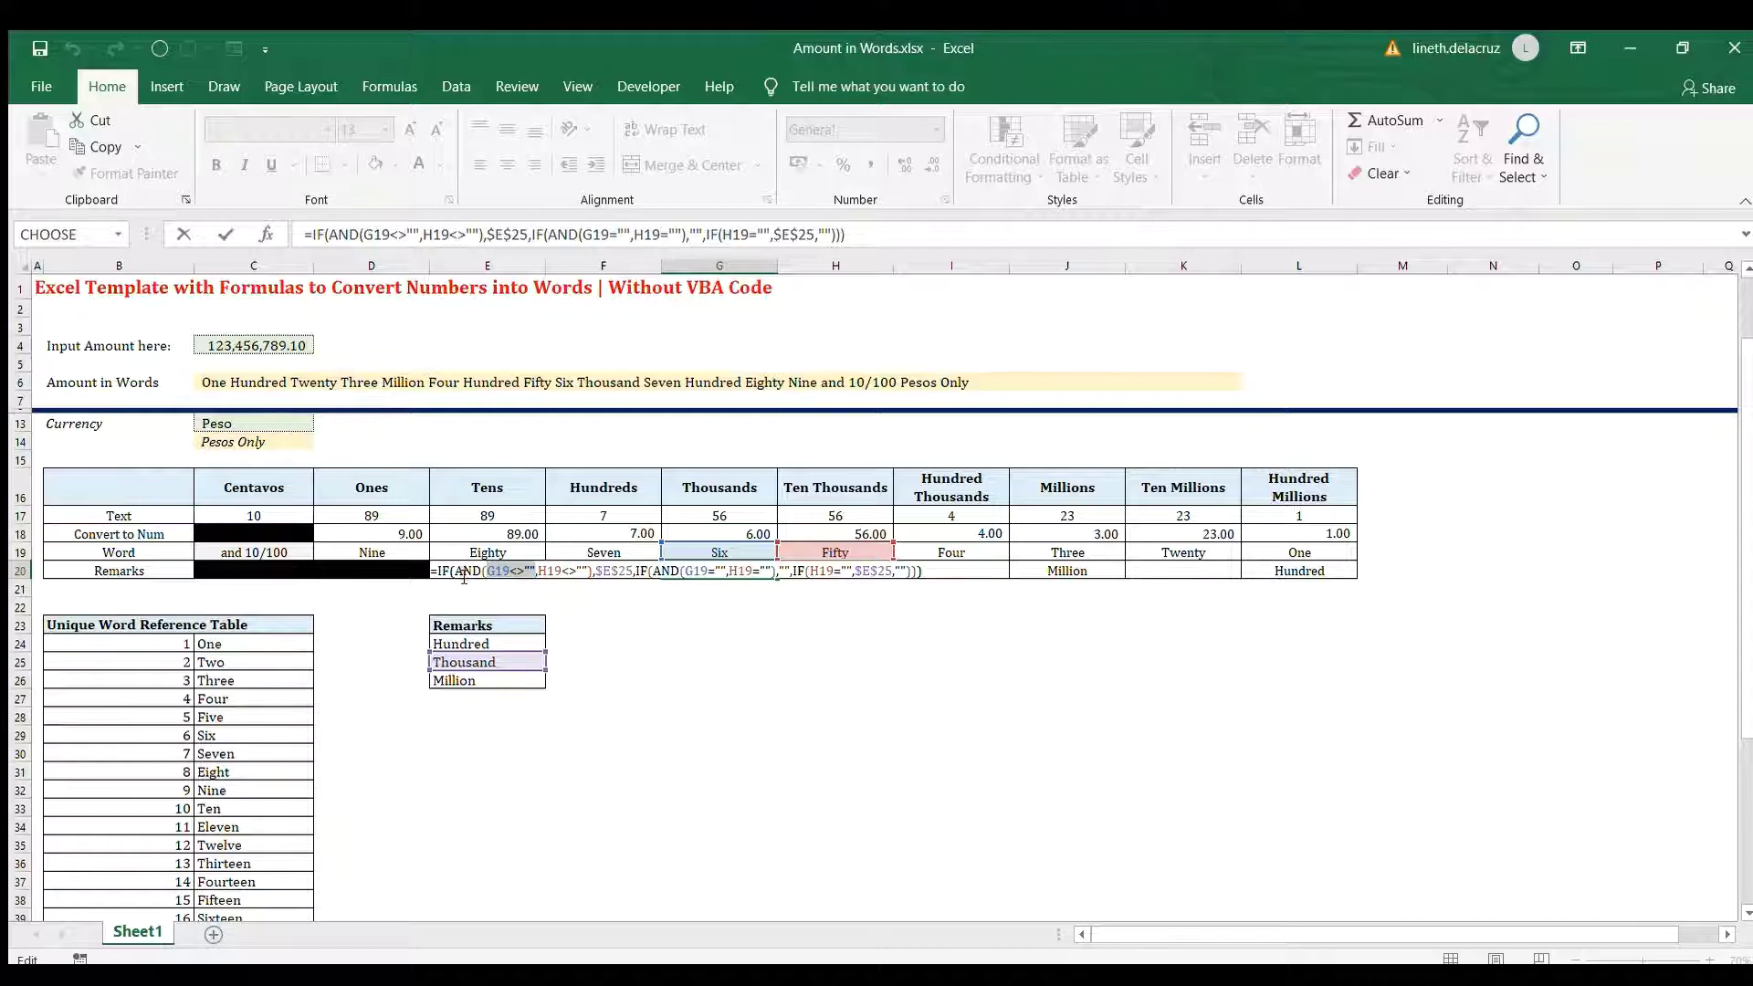
{"action": "left_click", "coordinate": [488, 592]}
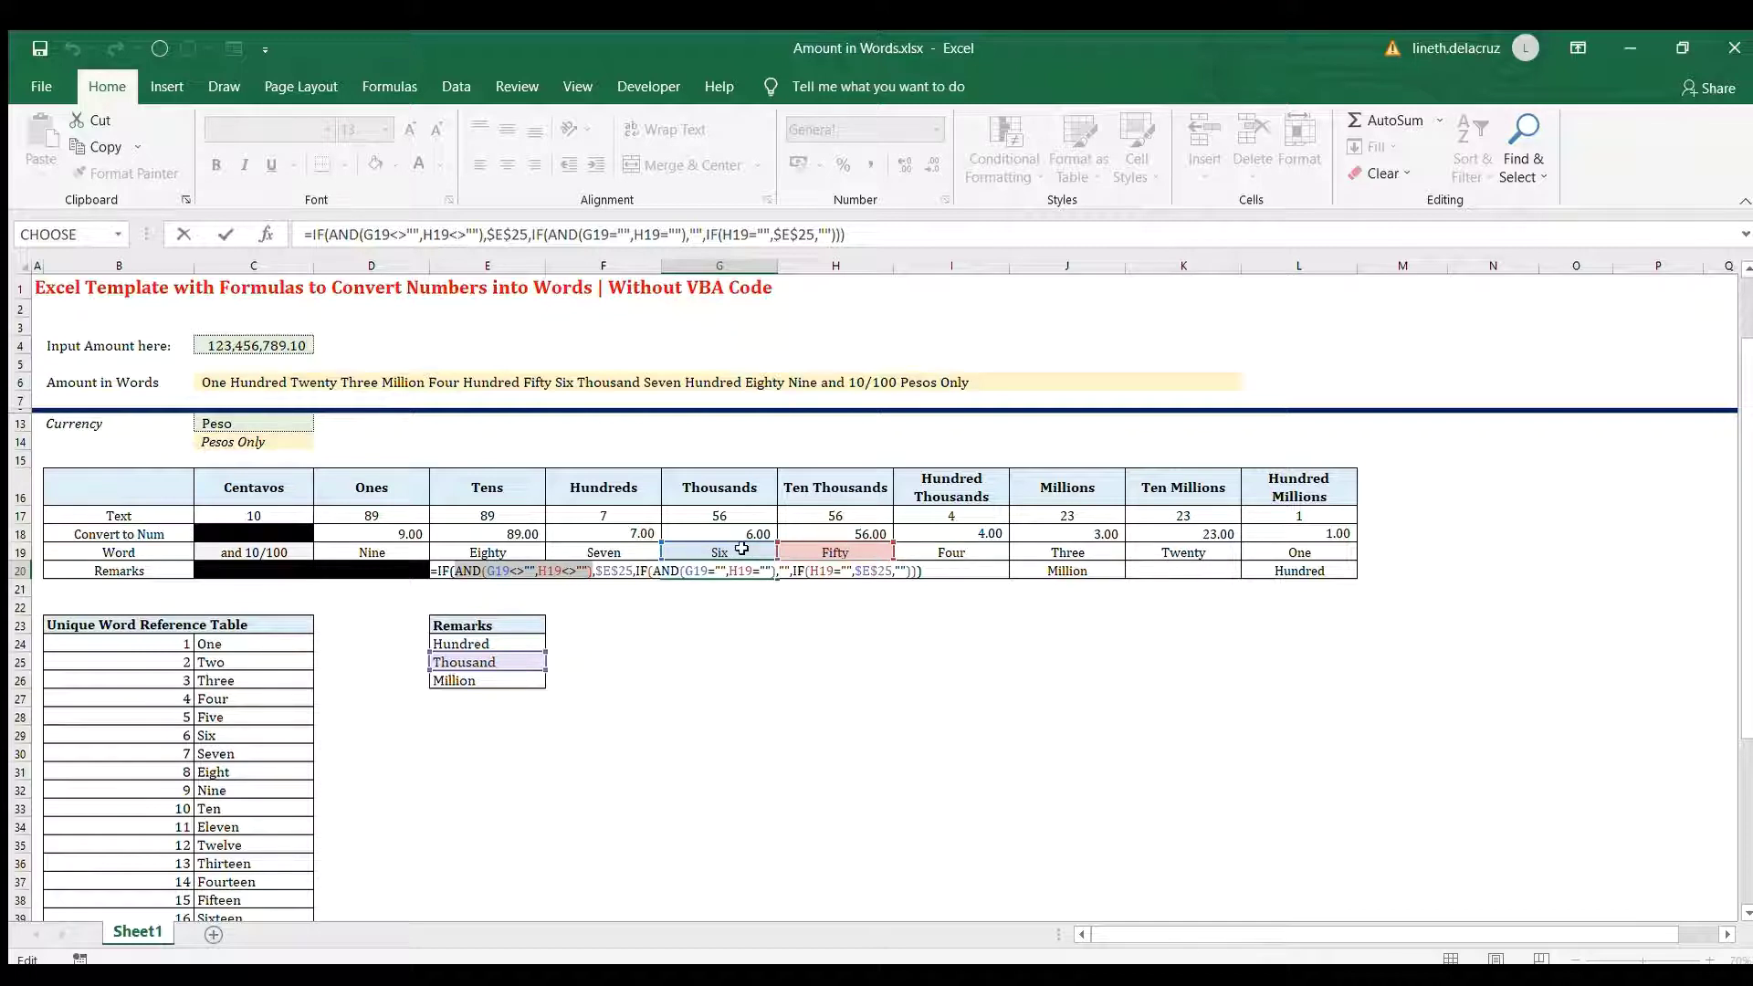
{"action": "left_click", "coordinate": [621, 569]}
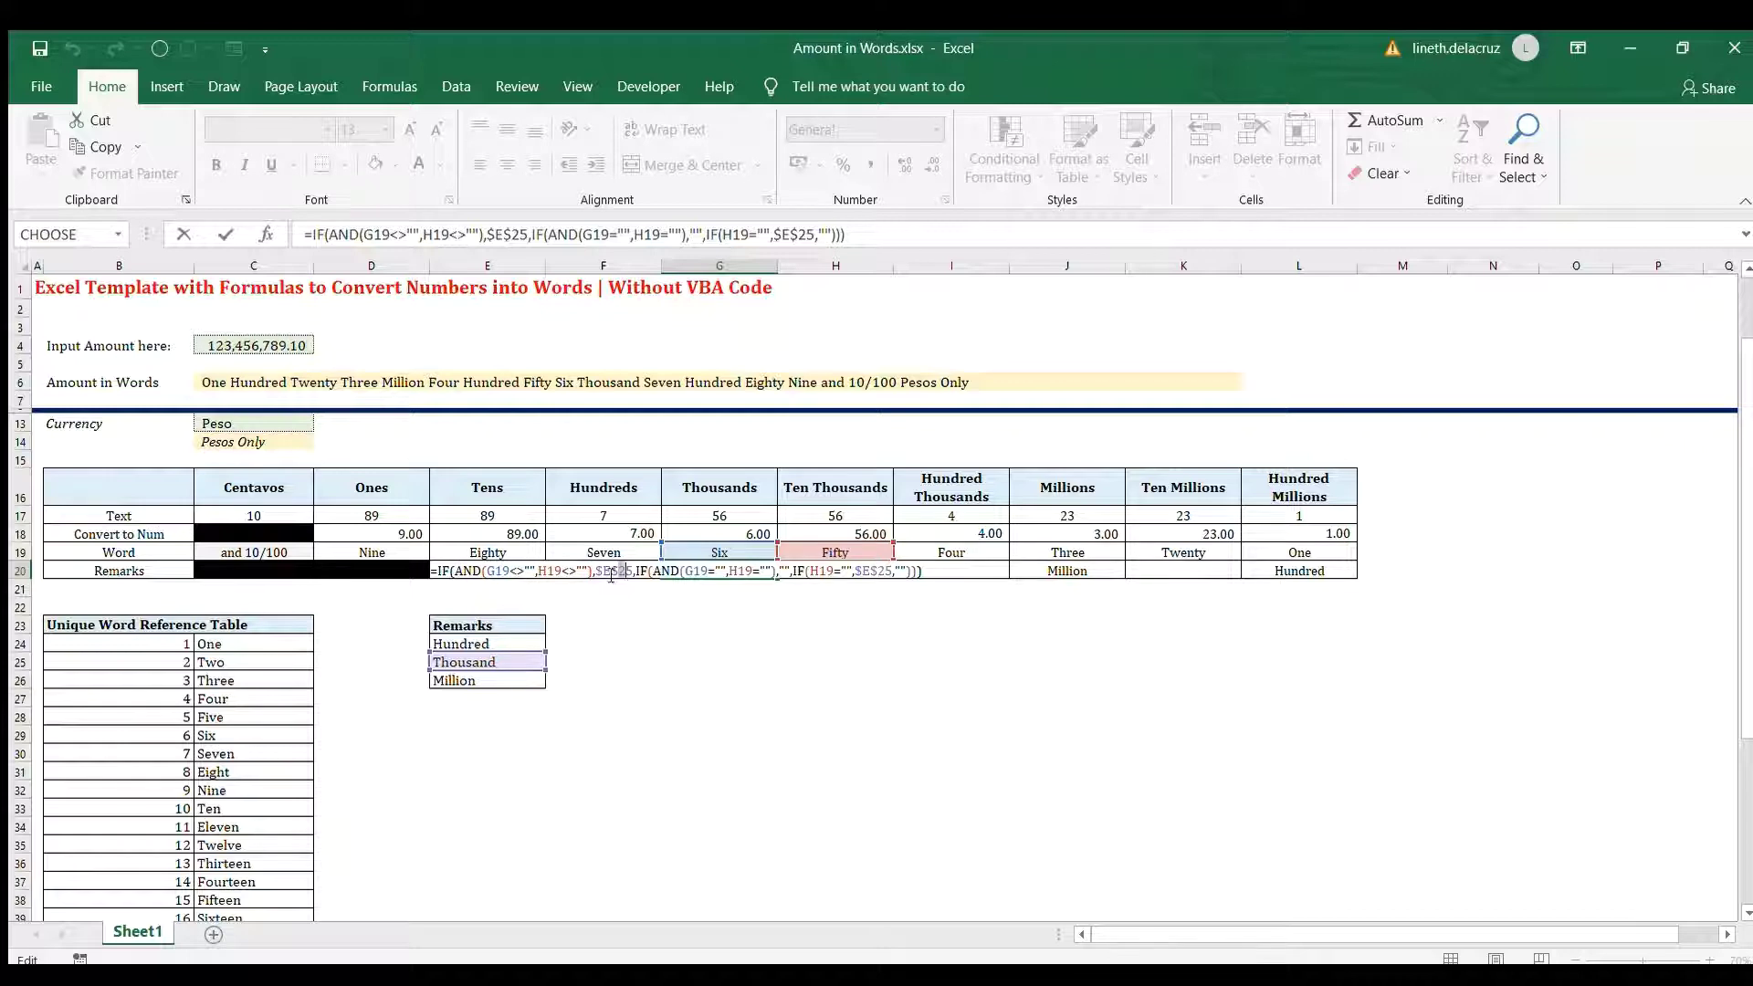
{"action": "left_click_drag", "start_coordinate": [621, 570], "coordinate": [600, 571]}
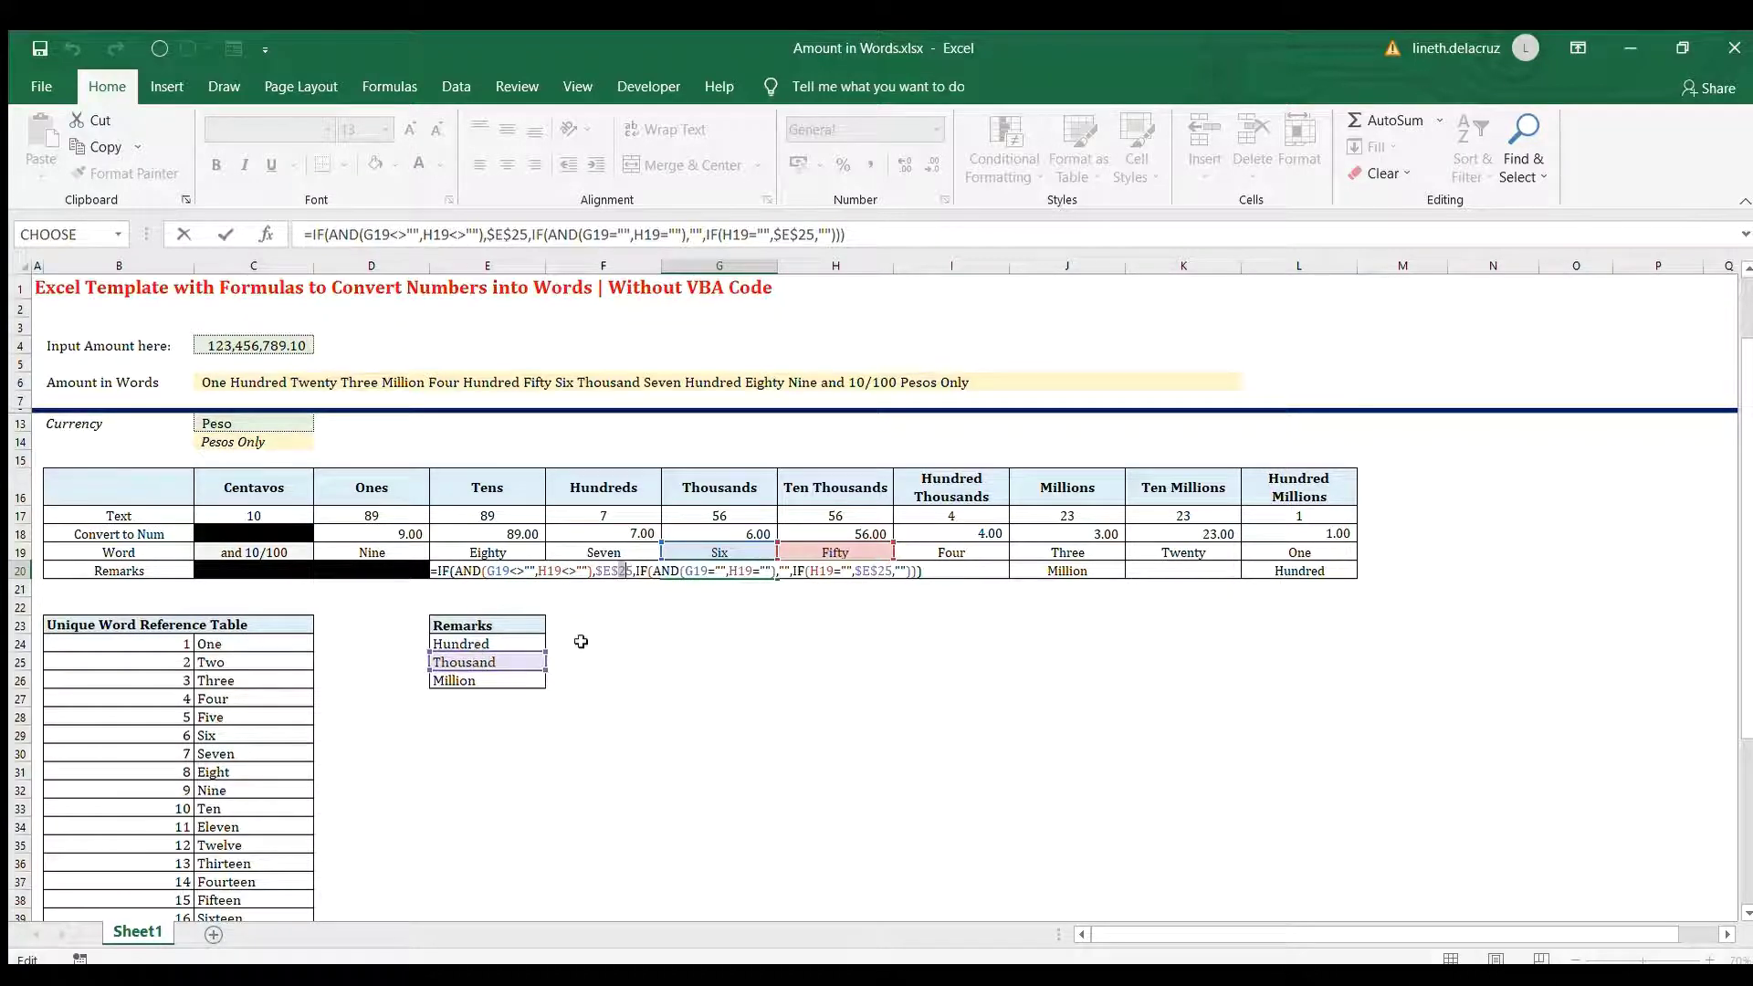
{"action": "key", "text": "ctrl+Return"}
Examine the second condition AND(G19="",H19="") and the final nested IF of the G20 formula, leaving it as it is
{"action": "double_click", "coordinate": [726, 571]}
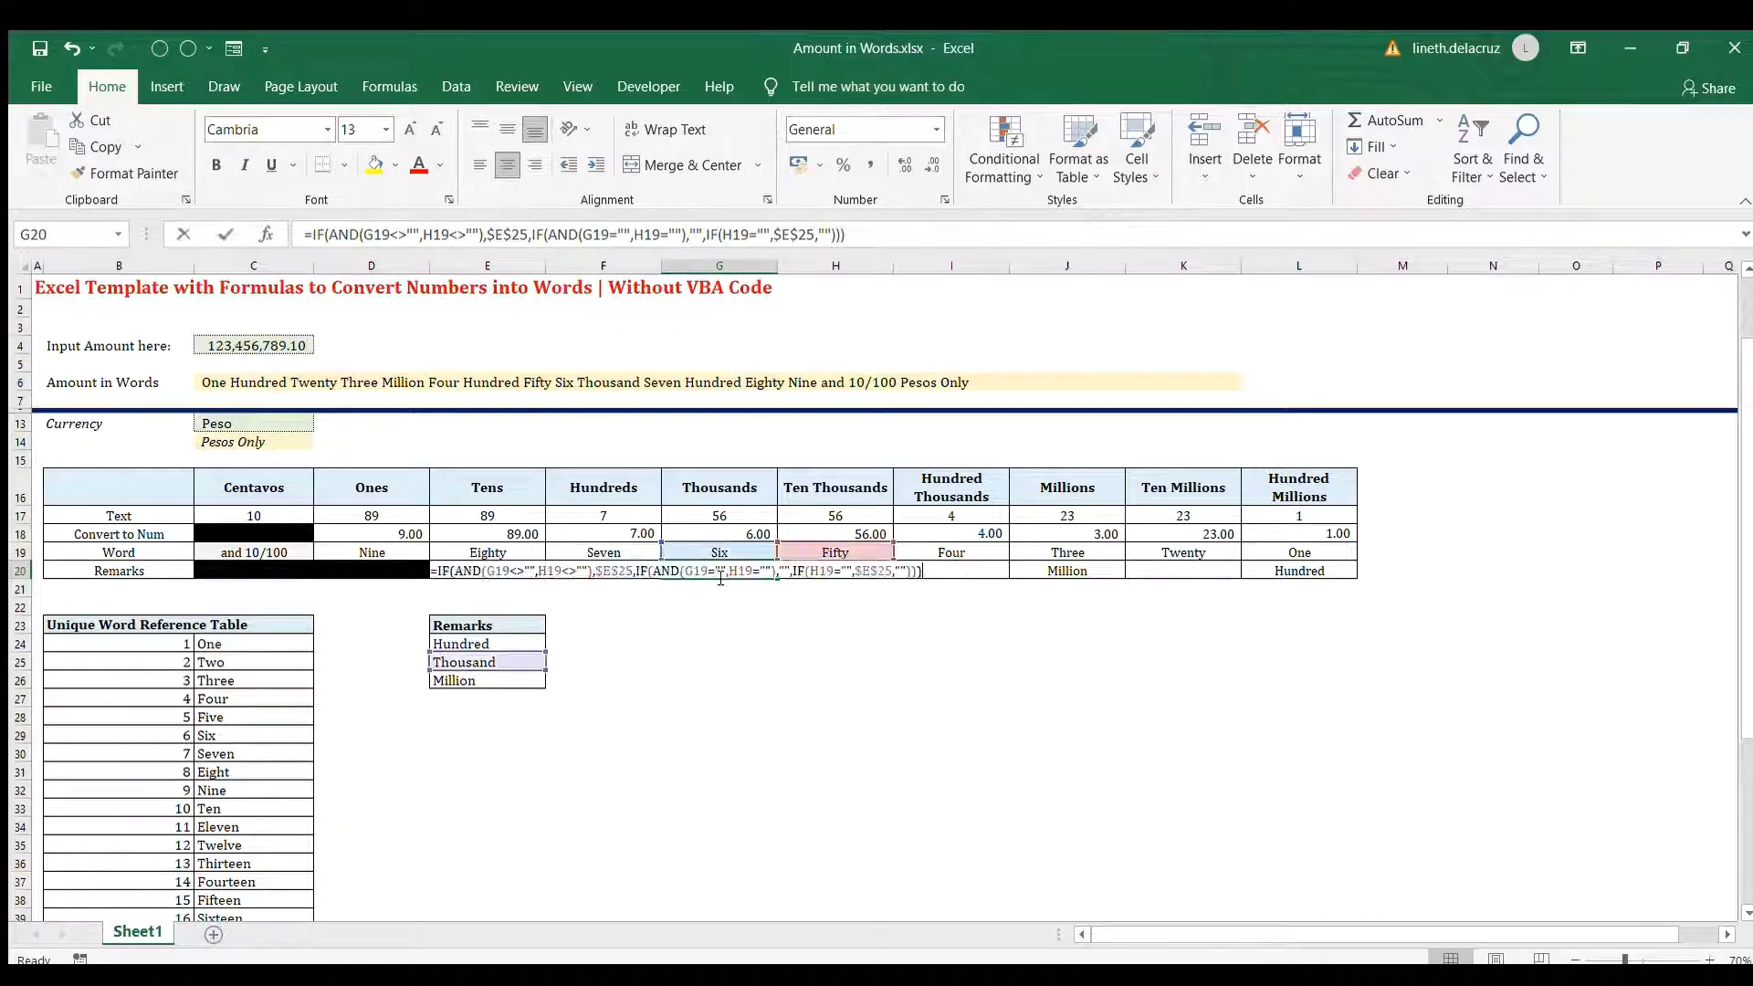
{"action": "left_click", "coordinate": [649, 571]}
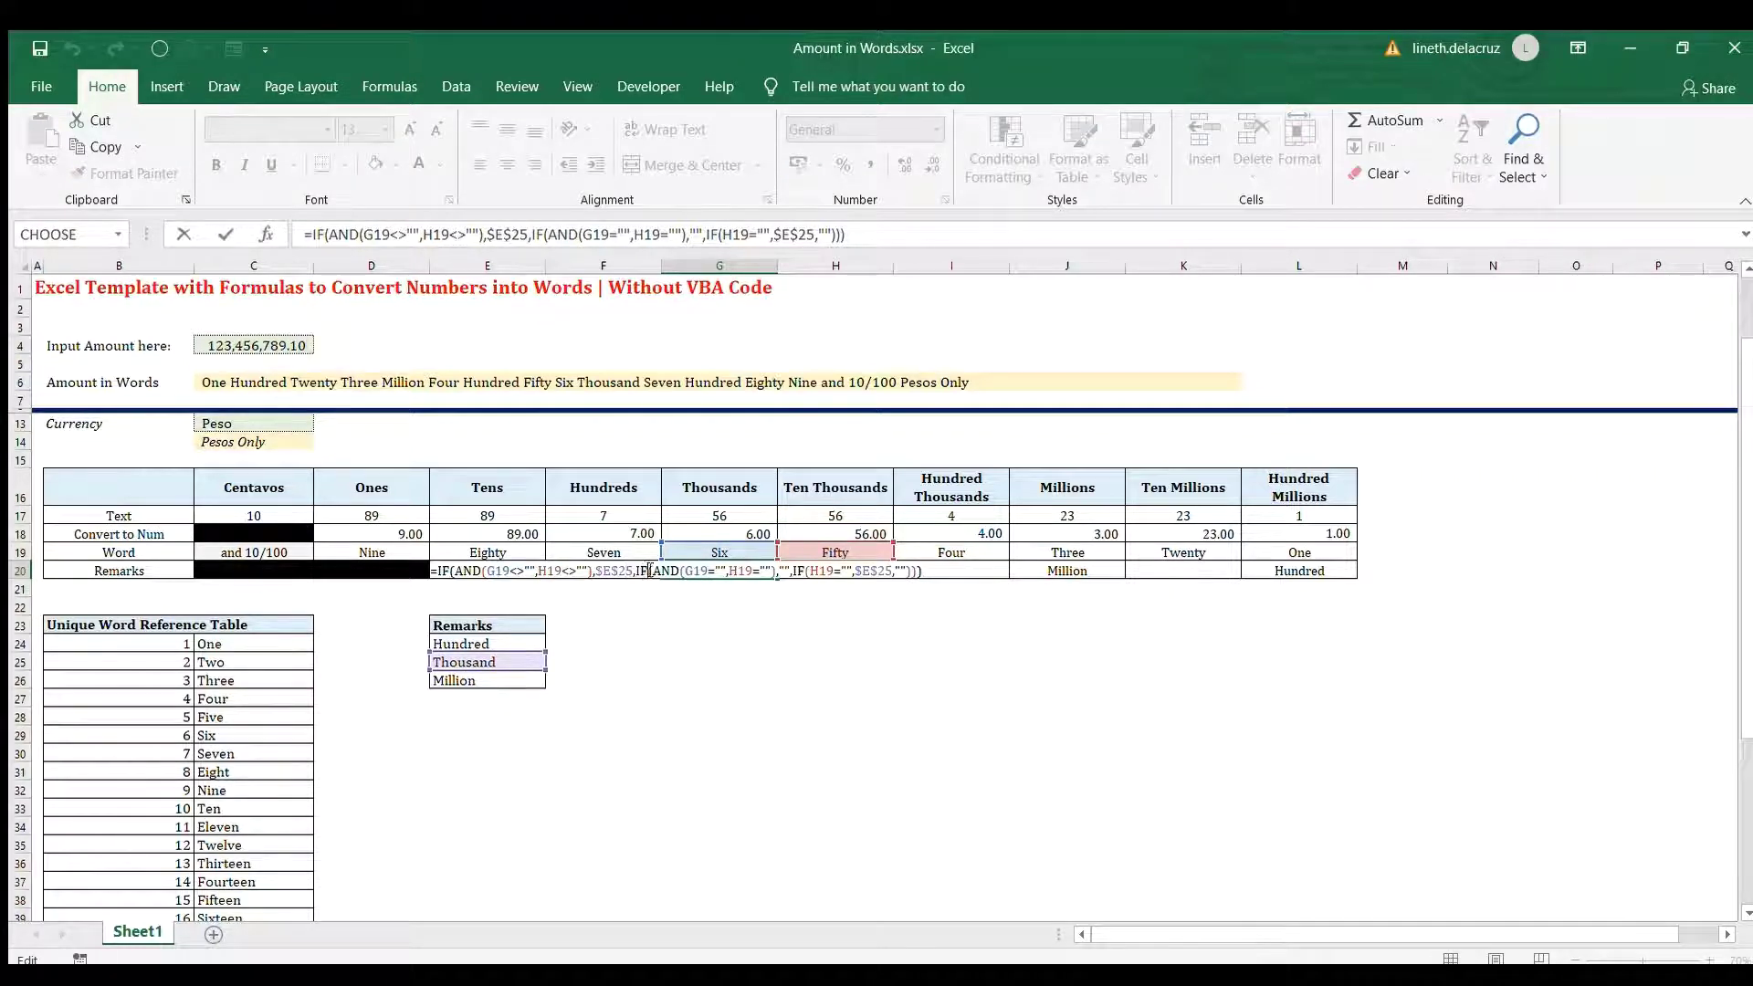
{"action": "left_click", "coordinate": [488, 589]}
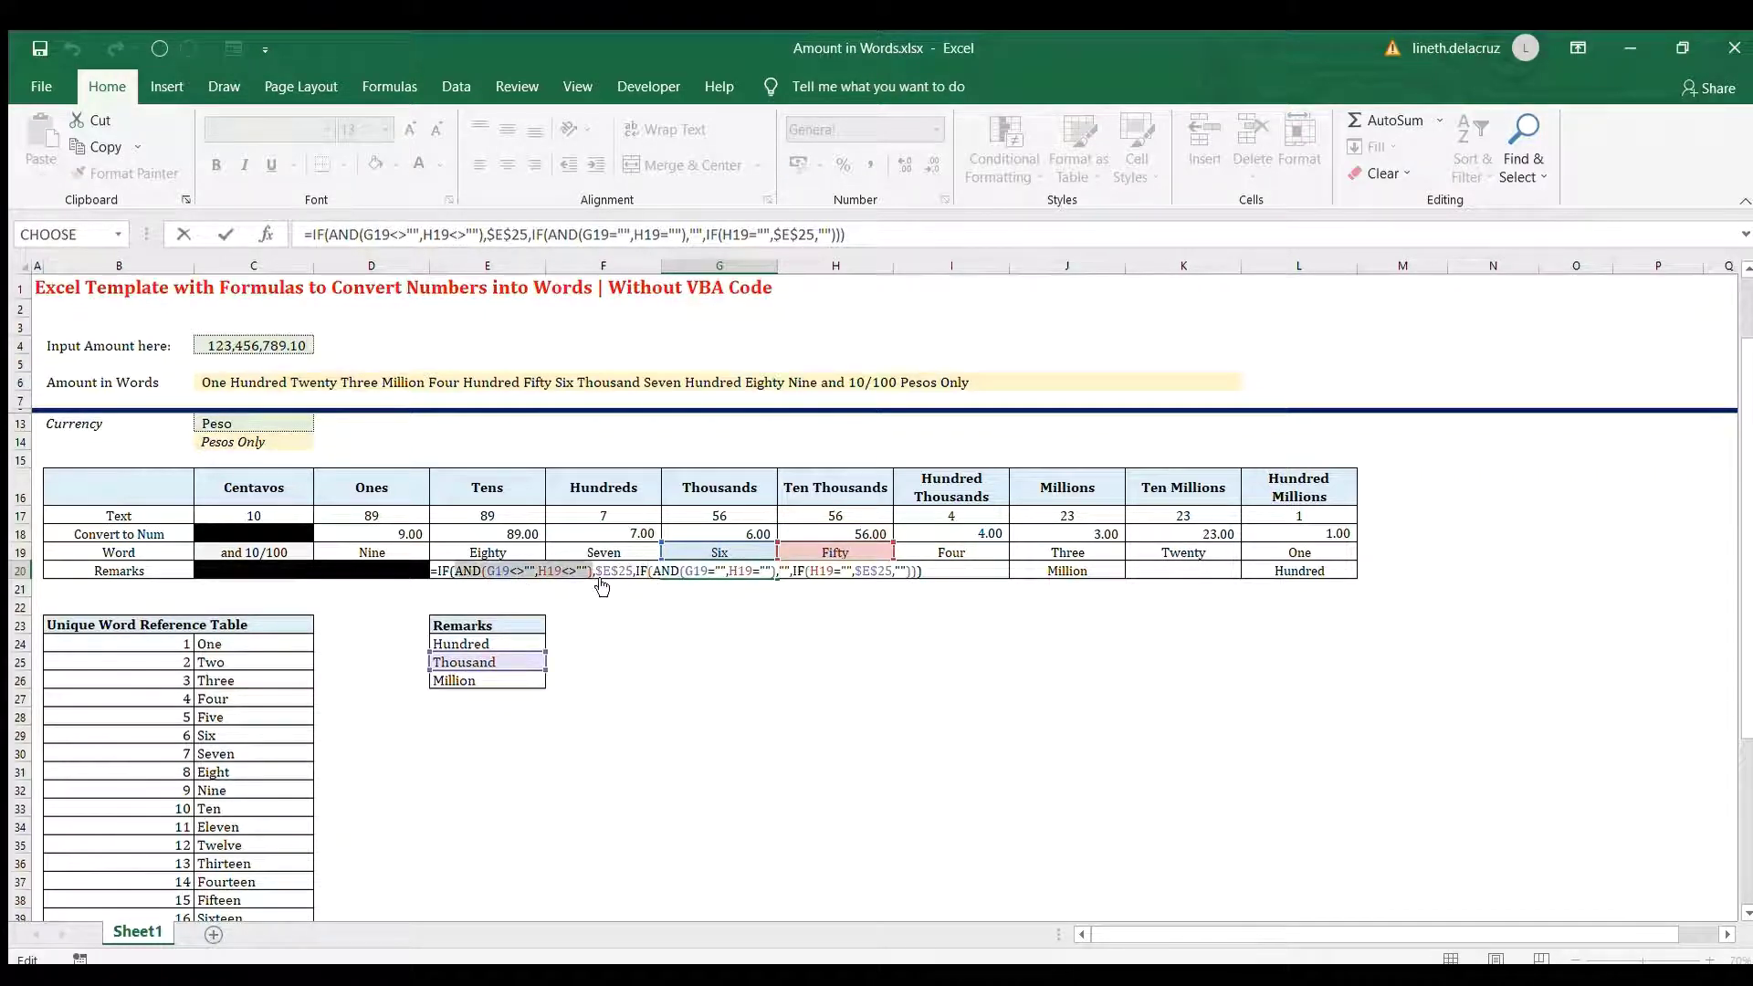
{"action": "left_click", "coordinate": [642, 570]}
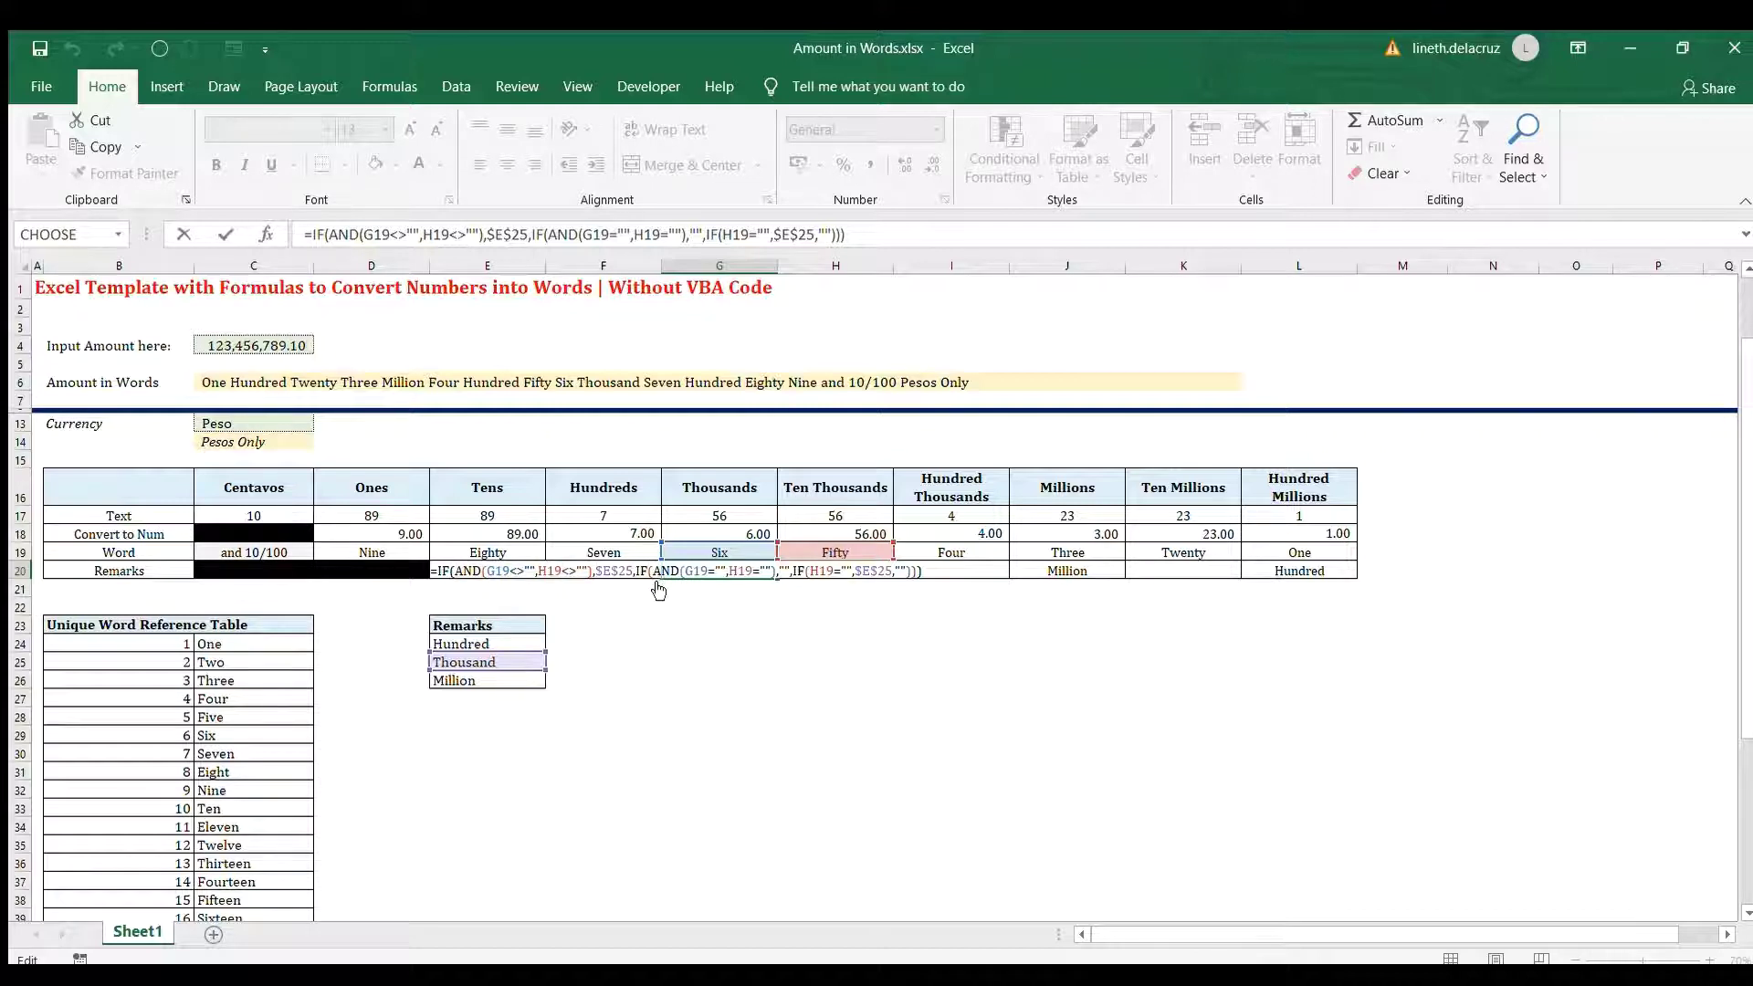
{"action": "left_click", "coordinate": [661, 589]}
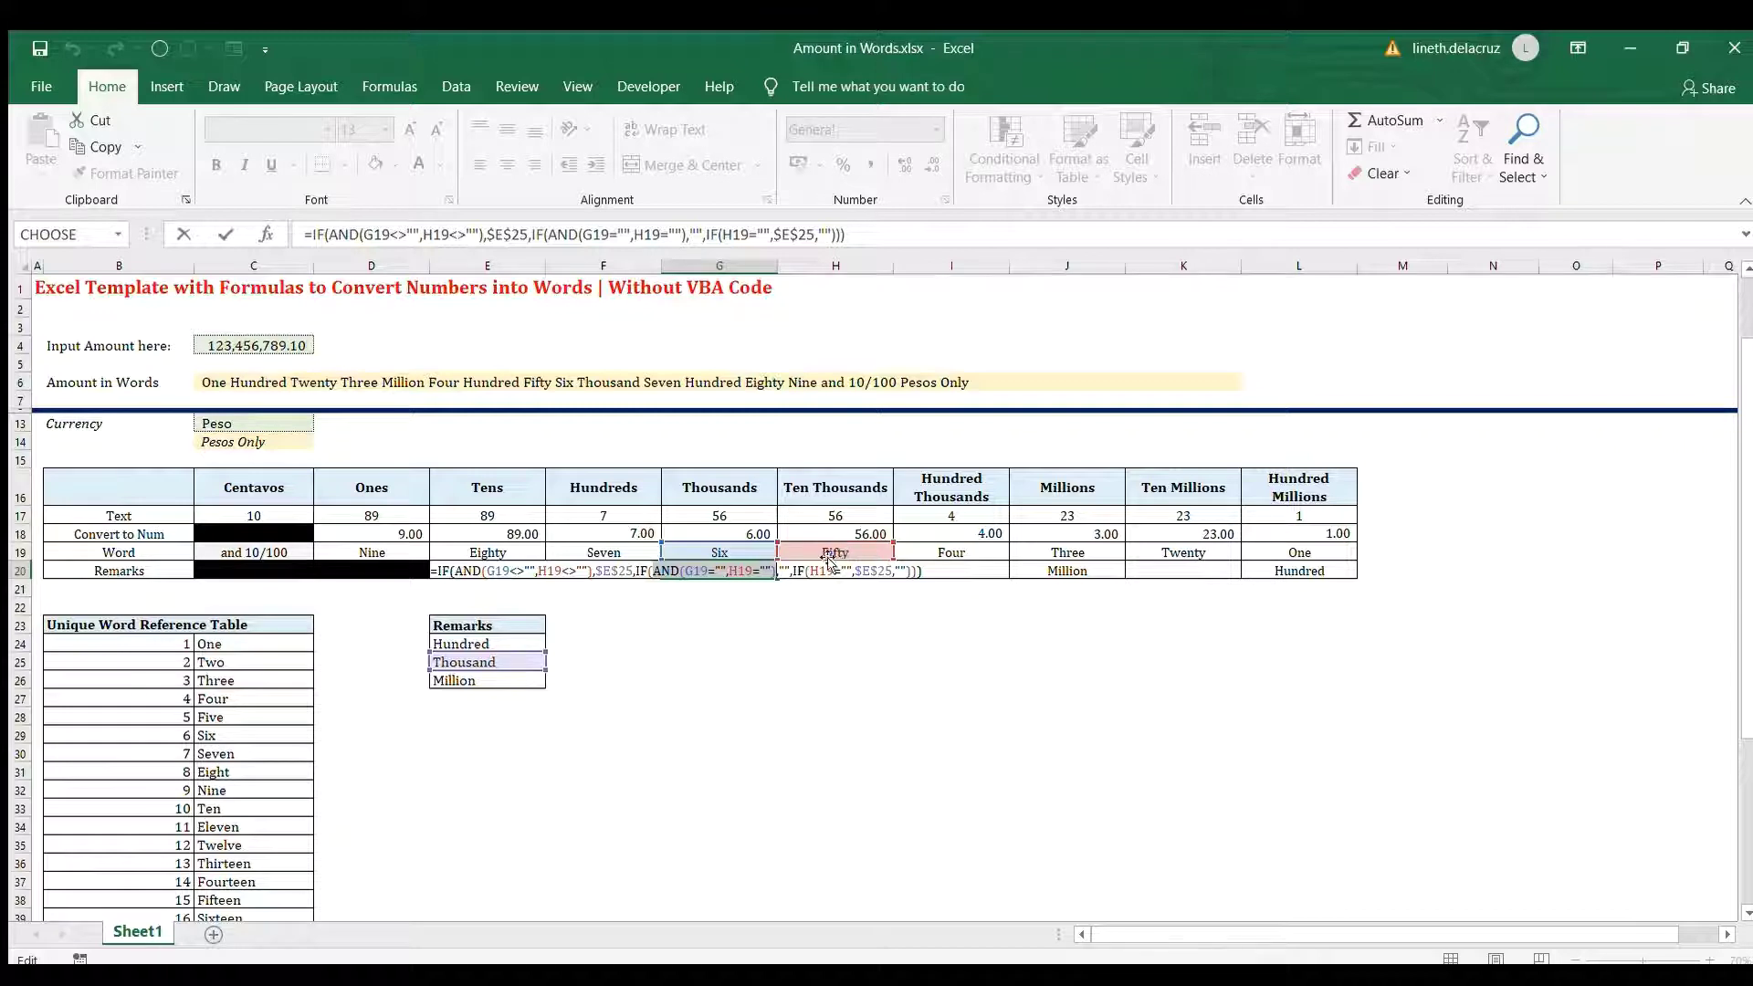
{"action": "left_click", "coordinate": [783, 571]}
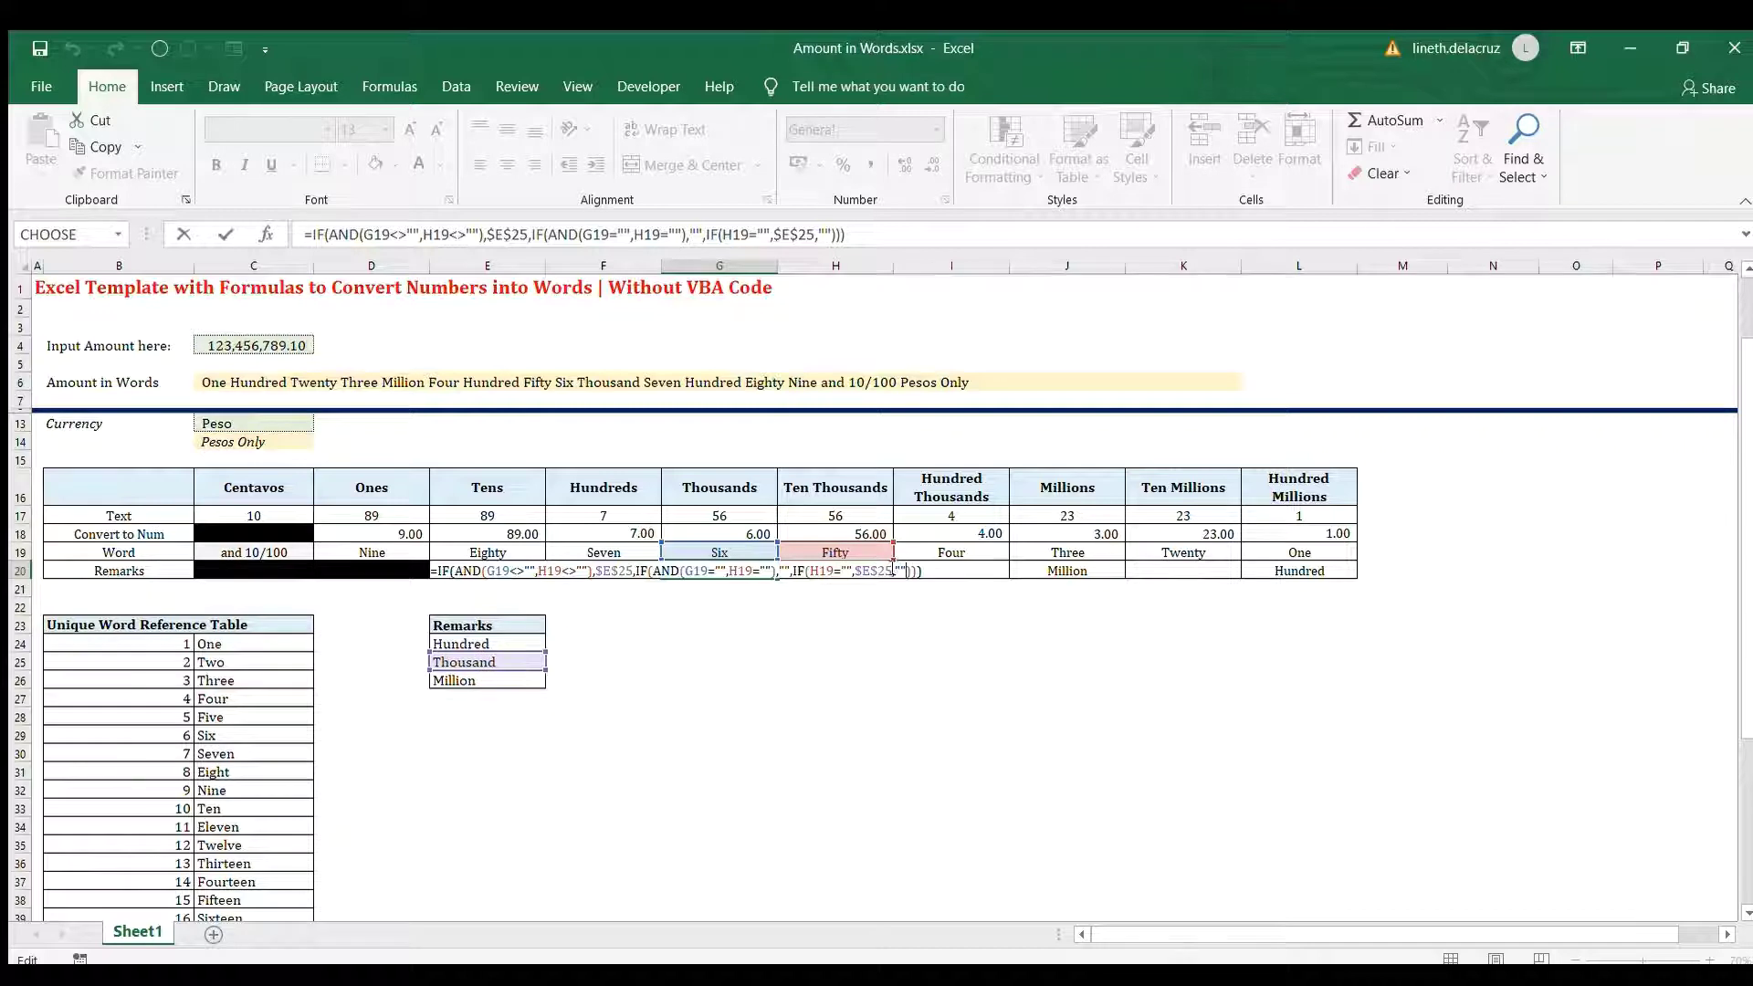
{"action": "key", "text": "ctrl+Return"}
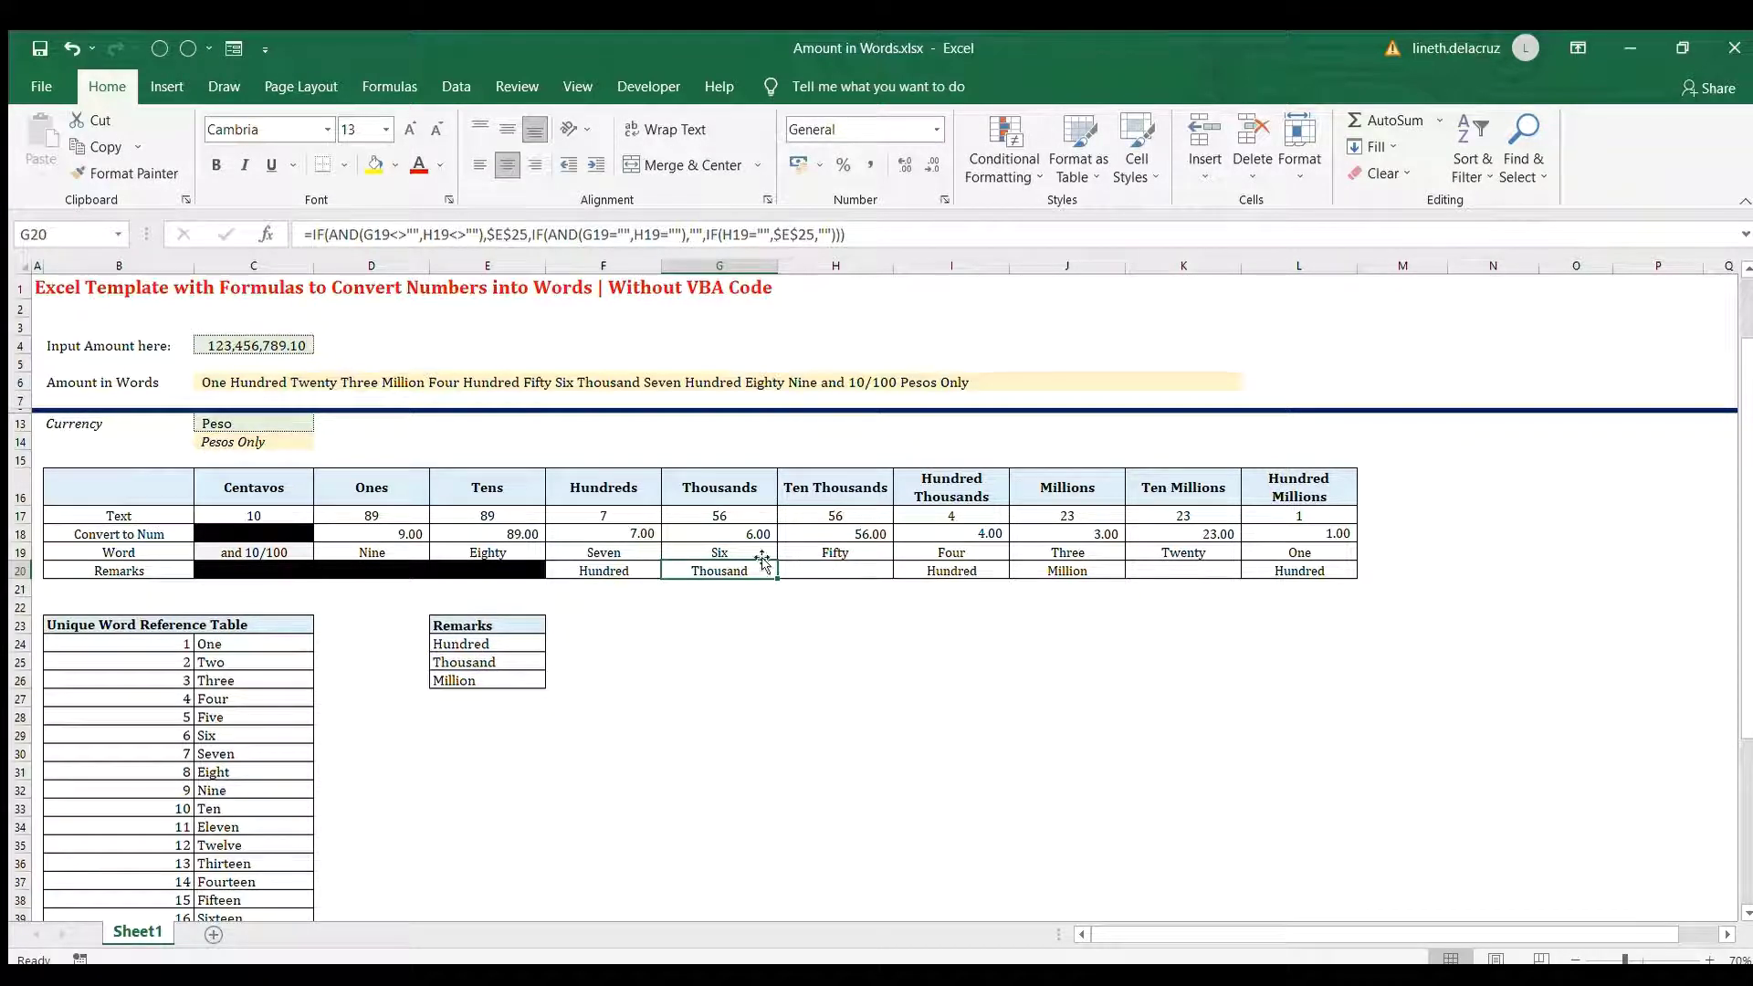
Recheck the first AND condition of the Thousands formula in G20 and view the Ten Thousands formula in H20
{"action": "double_click", "coordinate": [712, 571]}
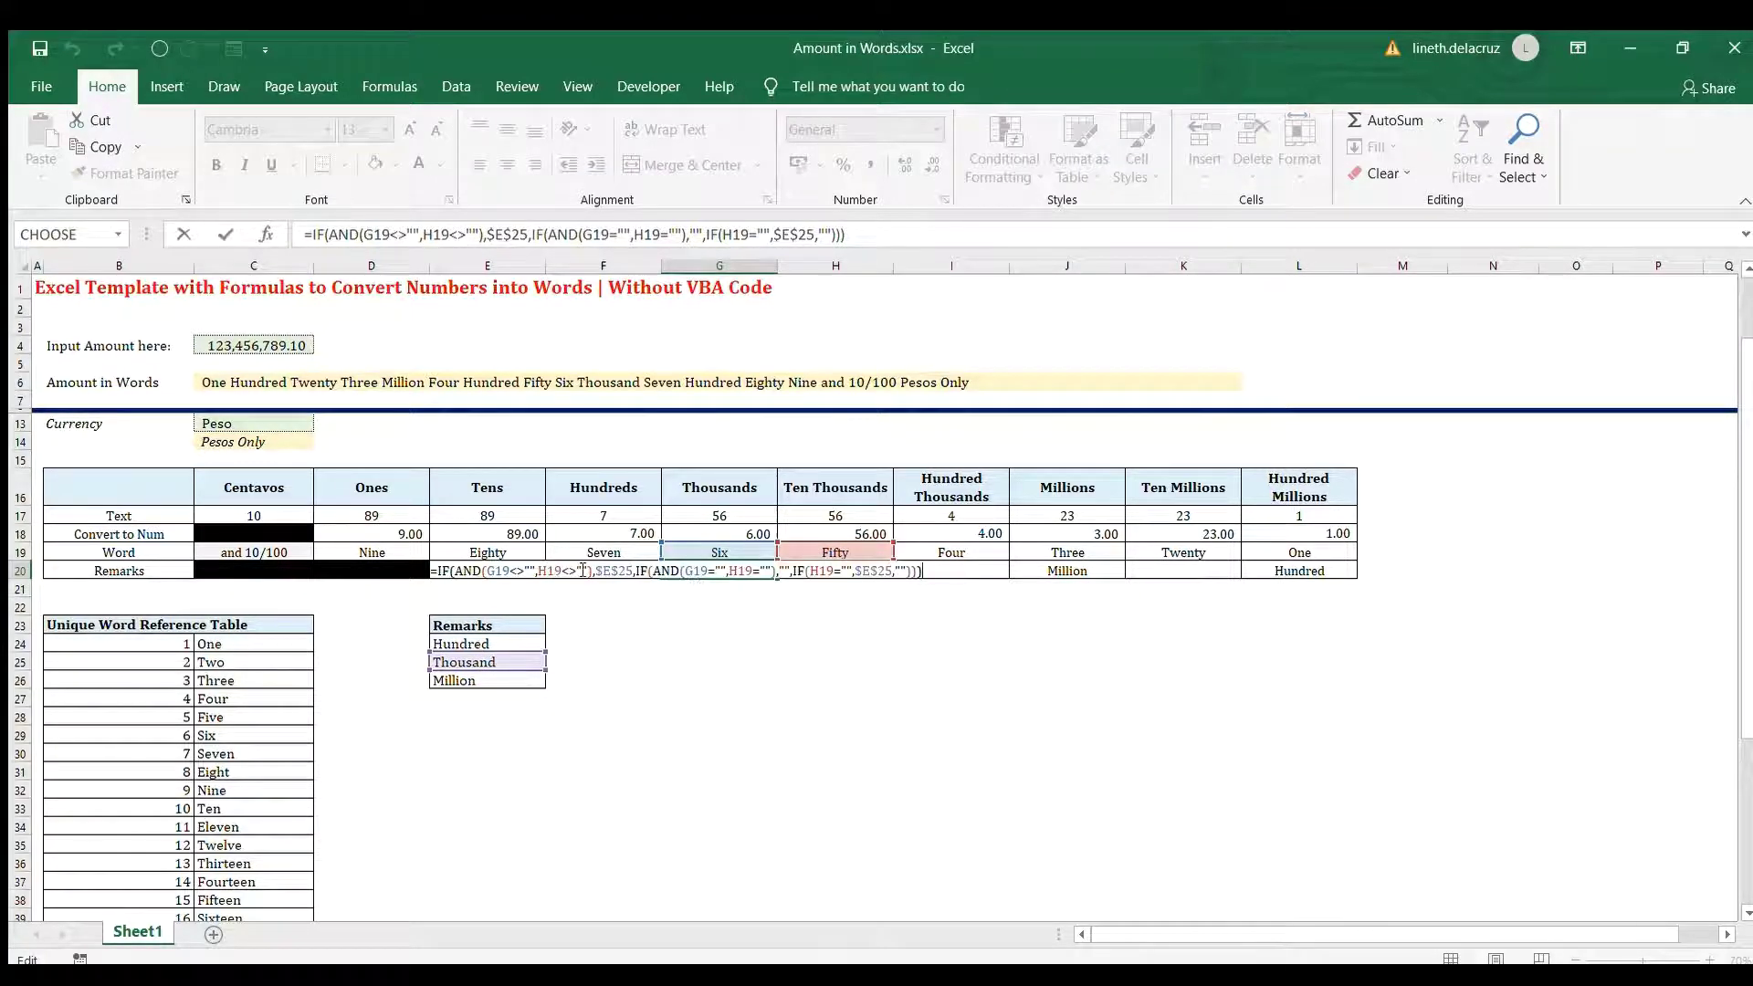
{"action": "left_click_drag", "start_coordinate": [583, 570], "coordinate": [488, 575]}
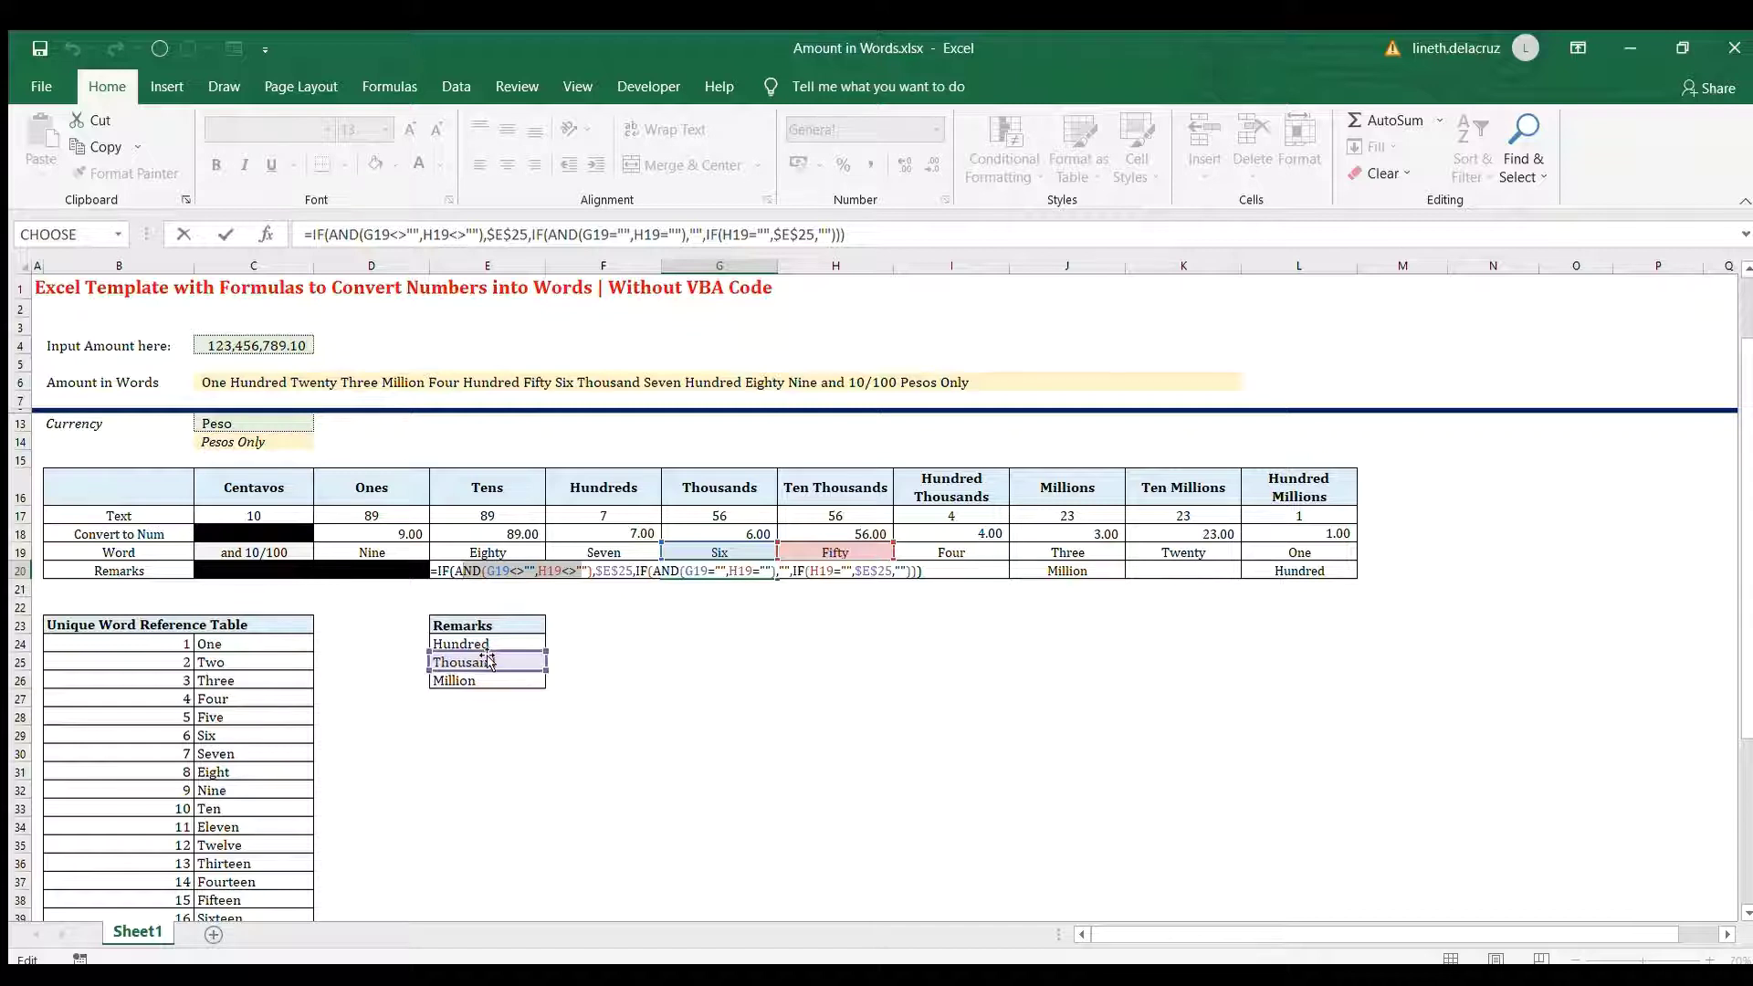
{"action": "key", "text": "Escape"}
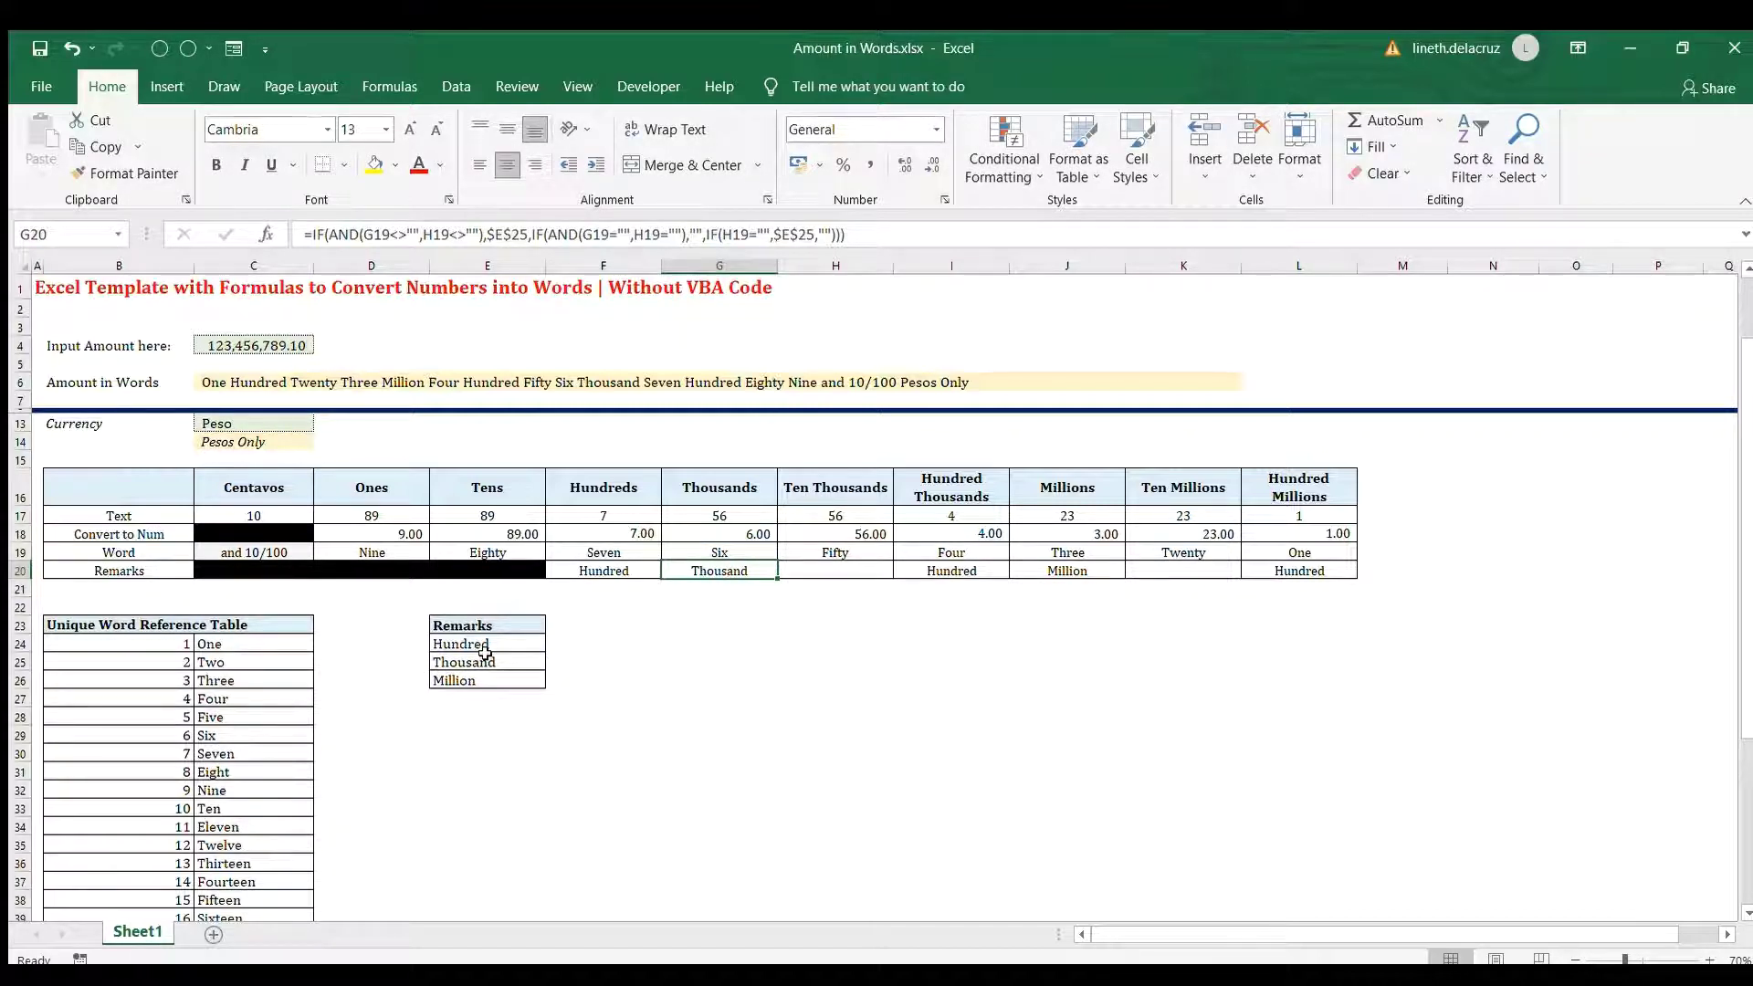
{"action": "key", "text": "F2"}
{"action": "key", "text": "Tab"}
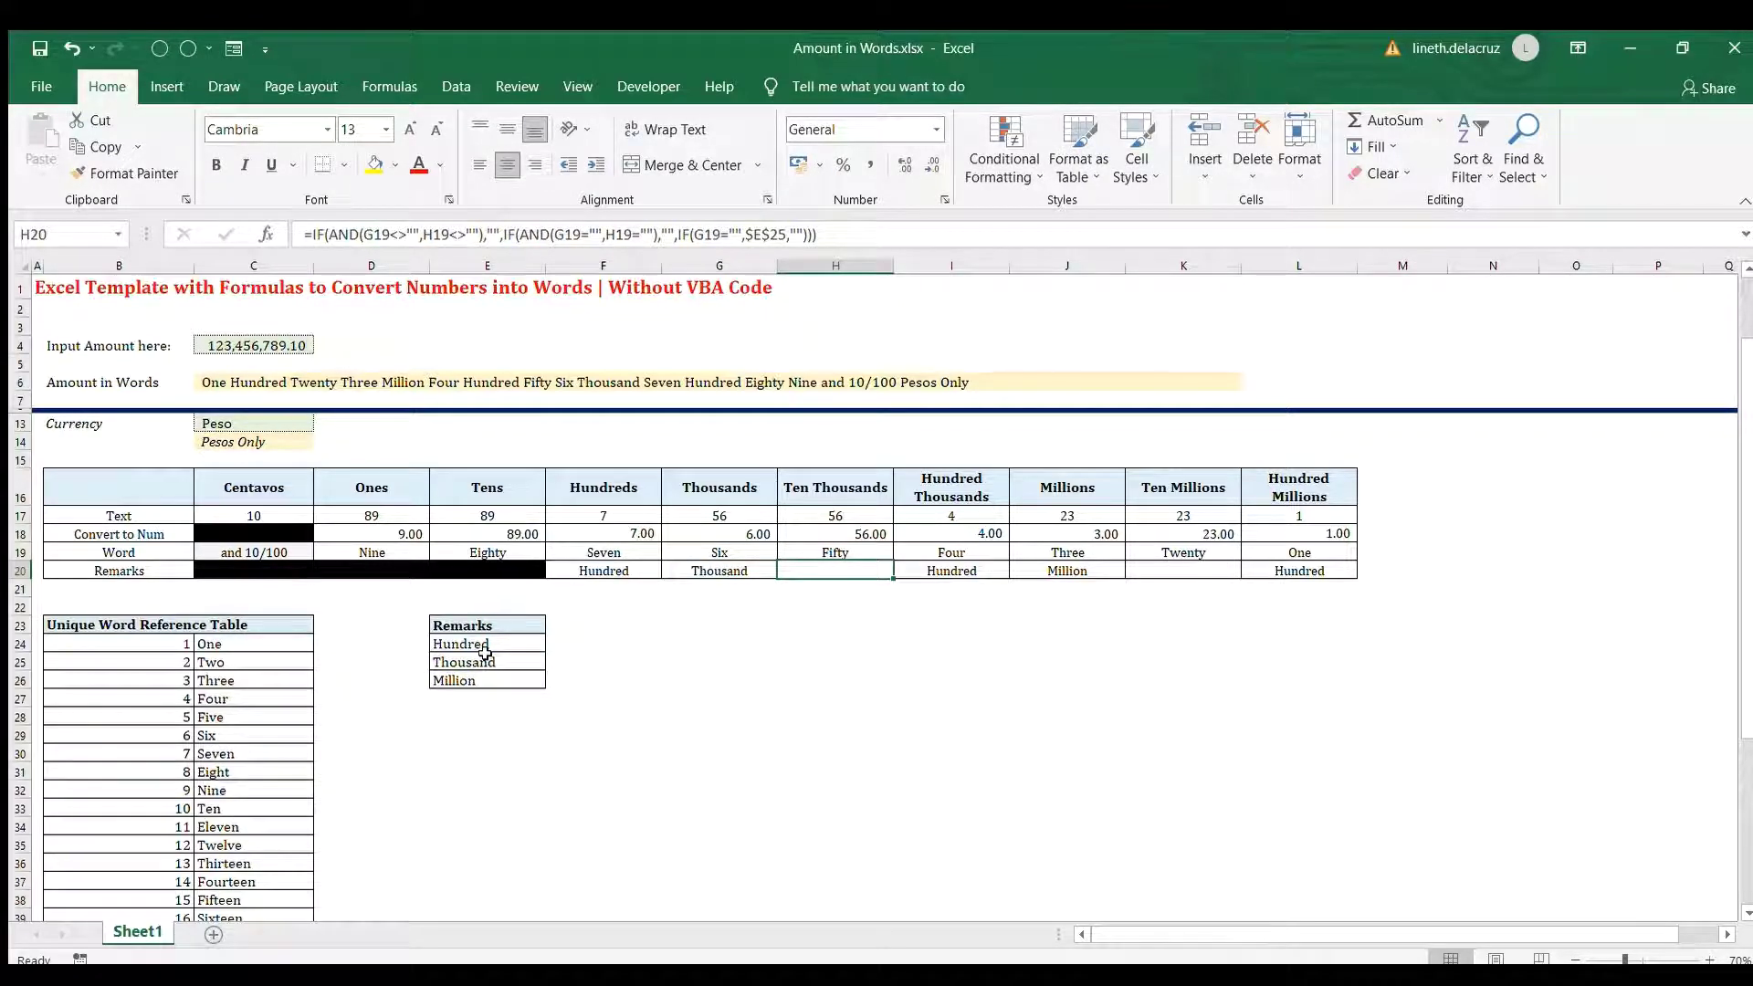
Display the Thousands remark formula as text in G21 with =FORMULATEXT(G20)
{"action": "key", "text": "Left"}
{"action": "key", "text": "Down"}
{"action": "type", "text": "=form"}
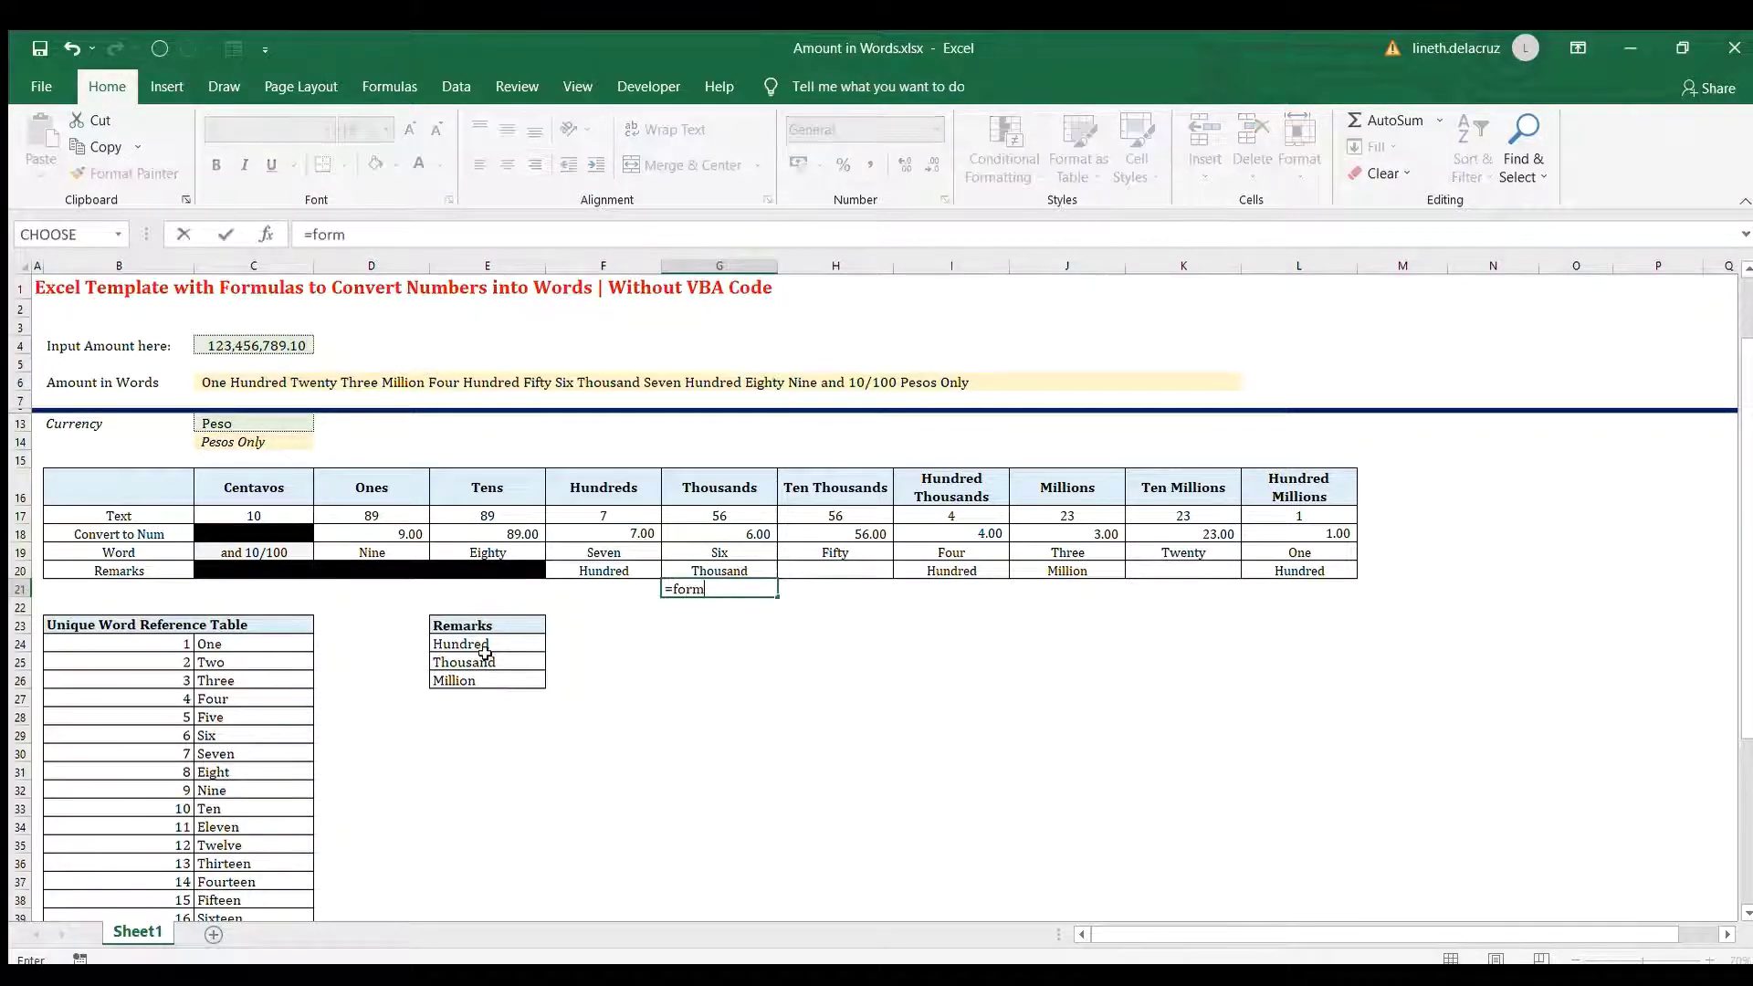
{"action": "type", "text": "ulatext(g20"}
{"action": "key", "text": "ctrl+Return"}
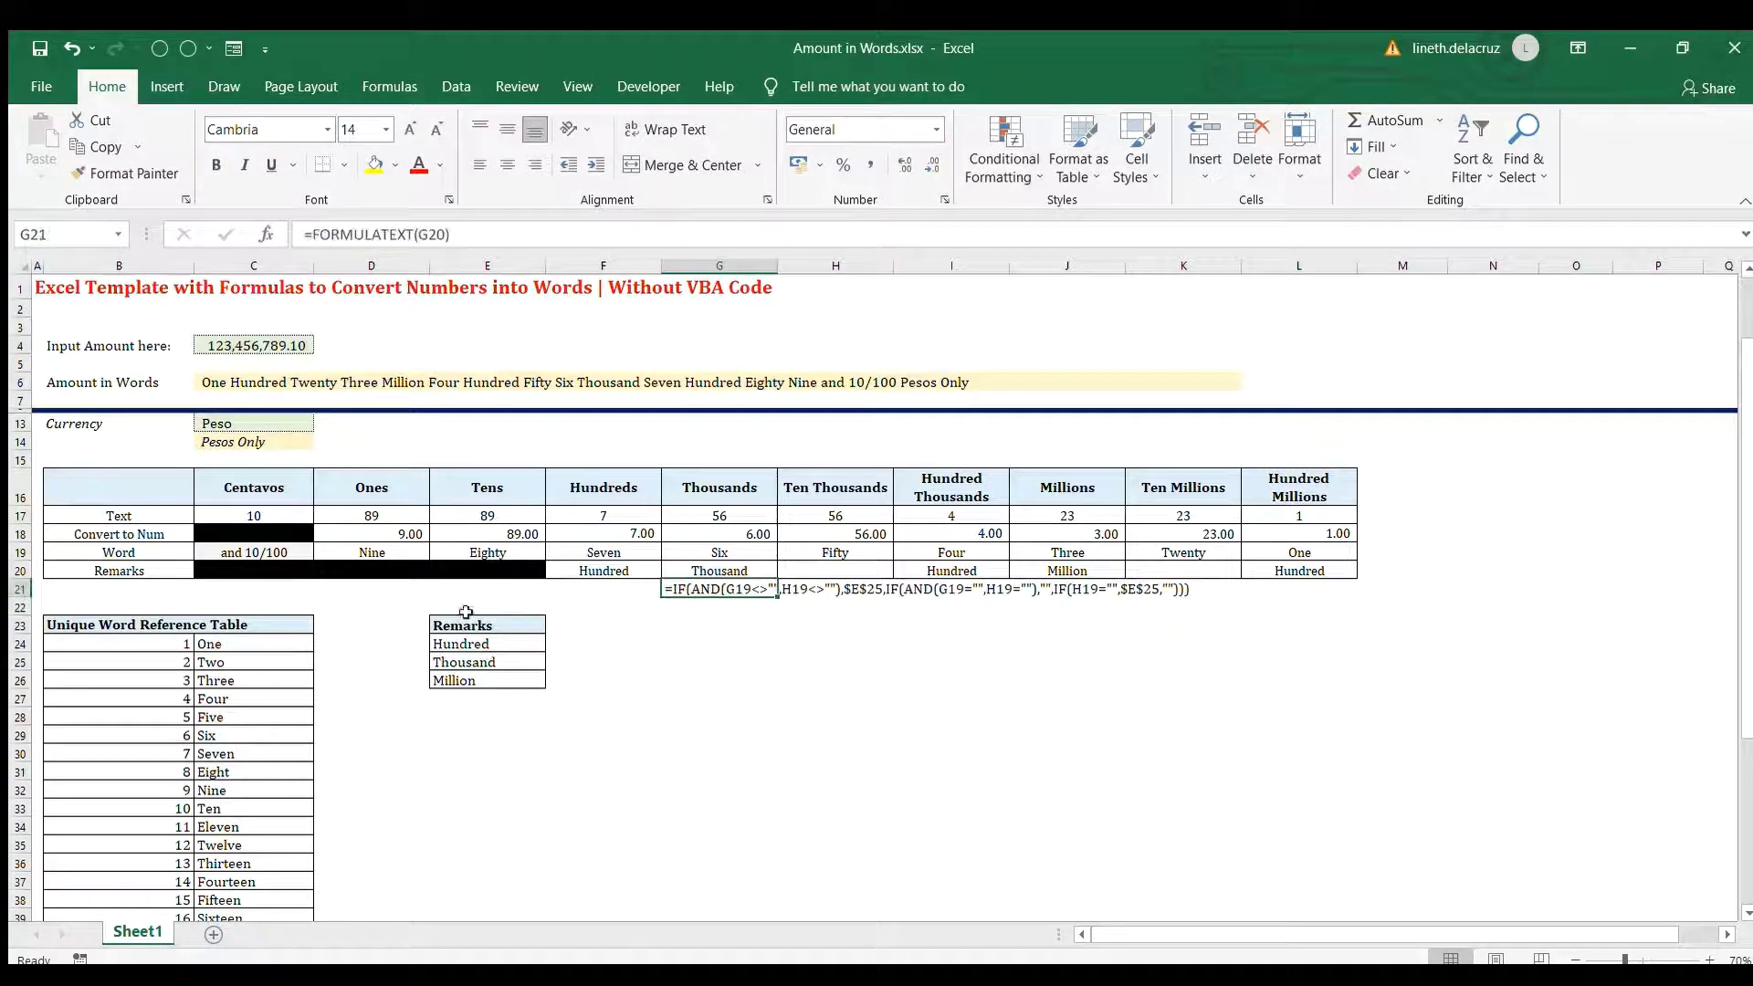
Compare the Ten Thousands IF formula in H20, including its first result "", with the G20 formula text in G21
{"action": "double_click", "coordinate": [819, 570]}
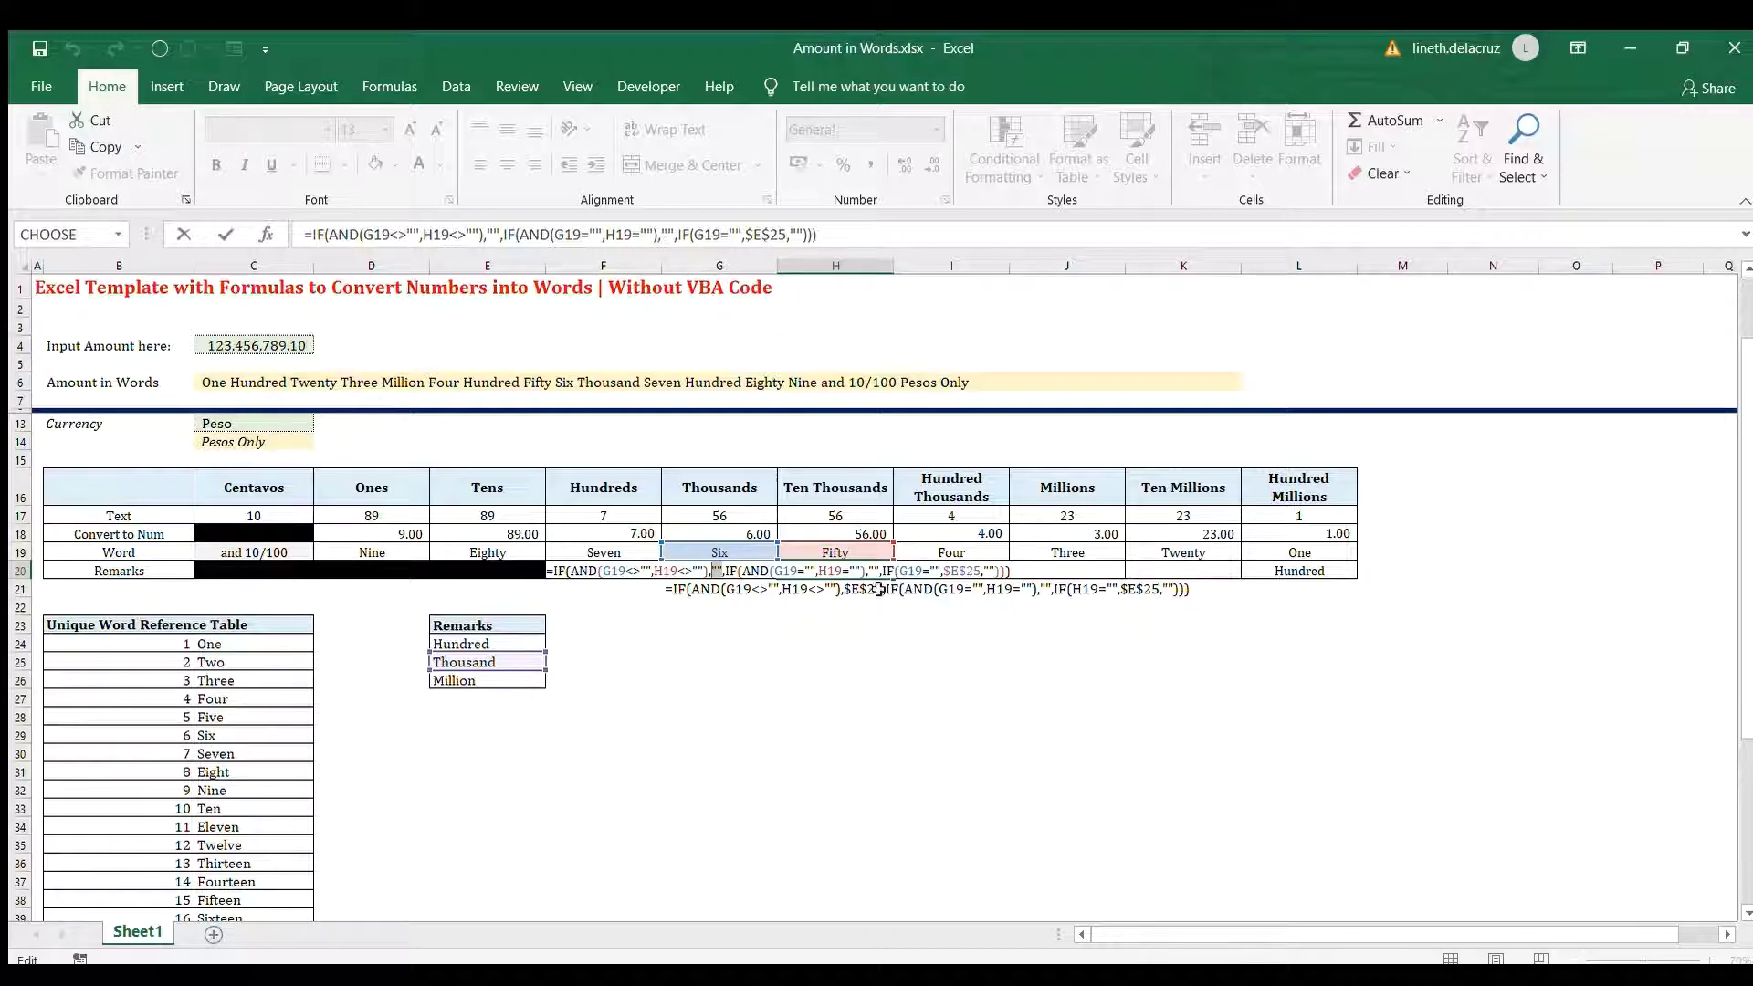
{"action": "key", "text": "ctrl+Return"}
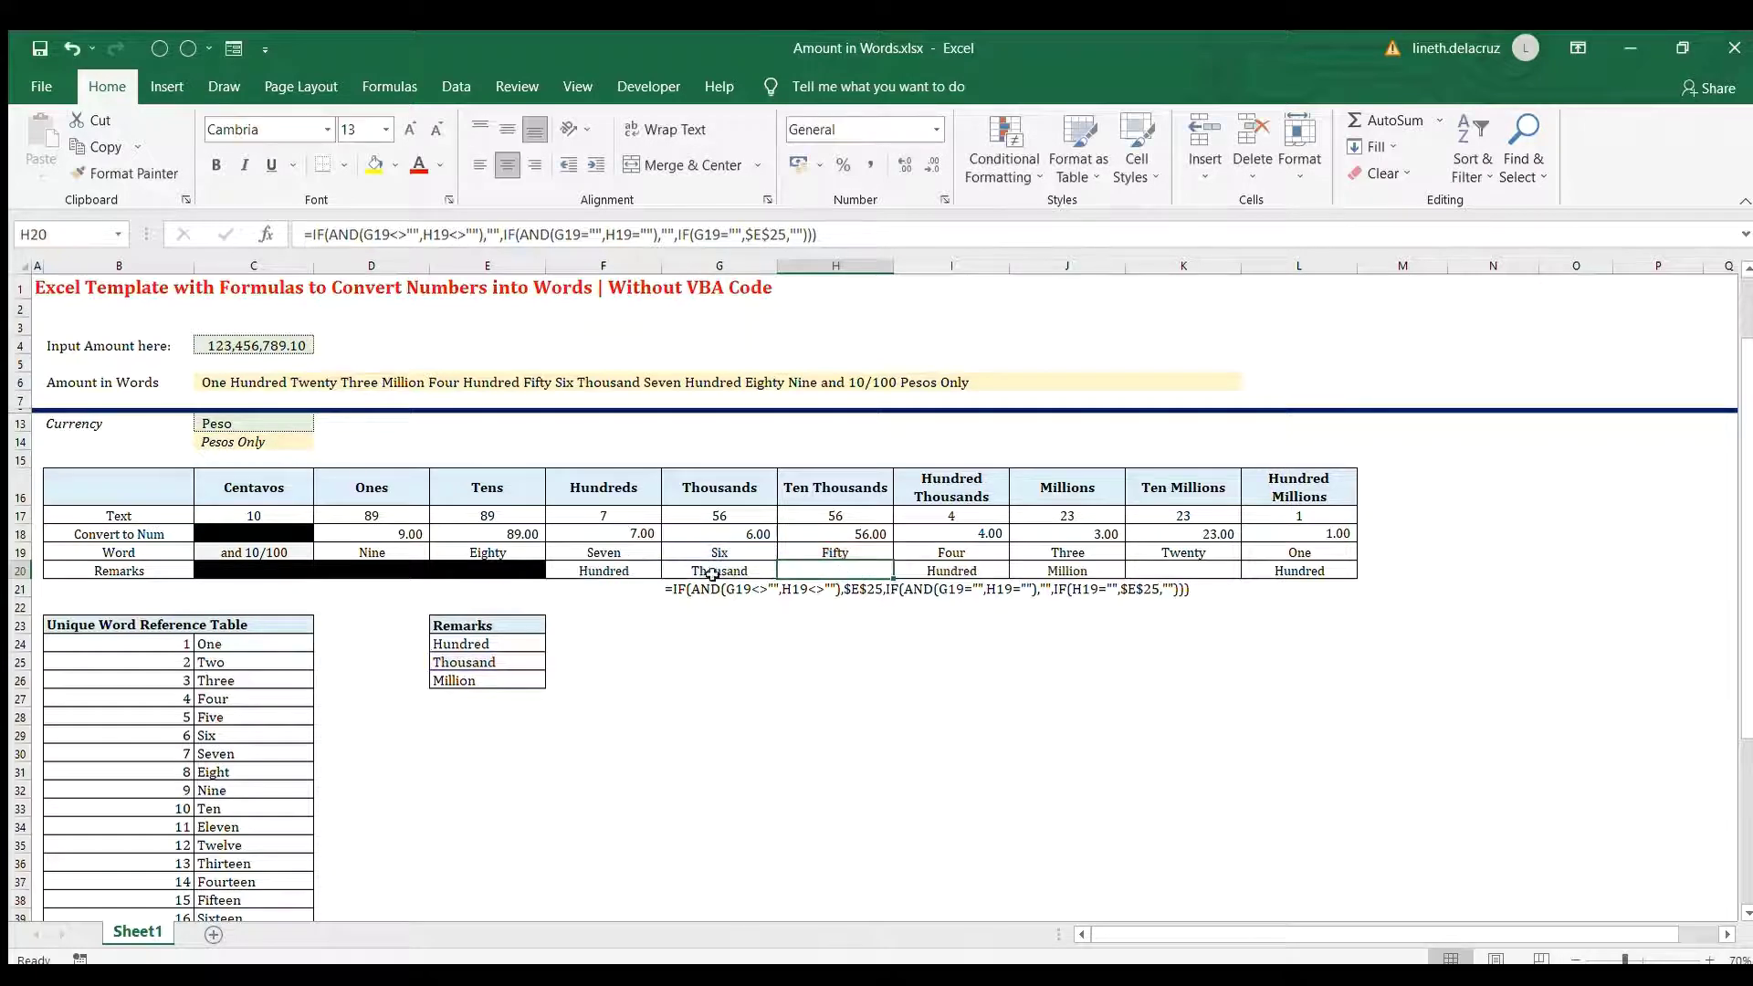
{"action": "double_click", "coordinate": [817, 568]}
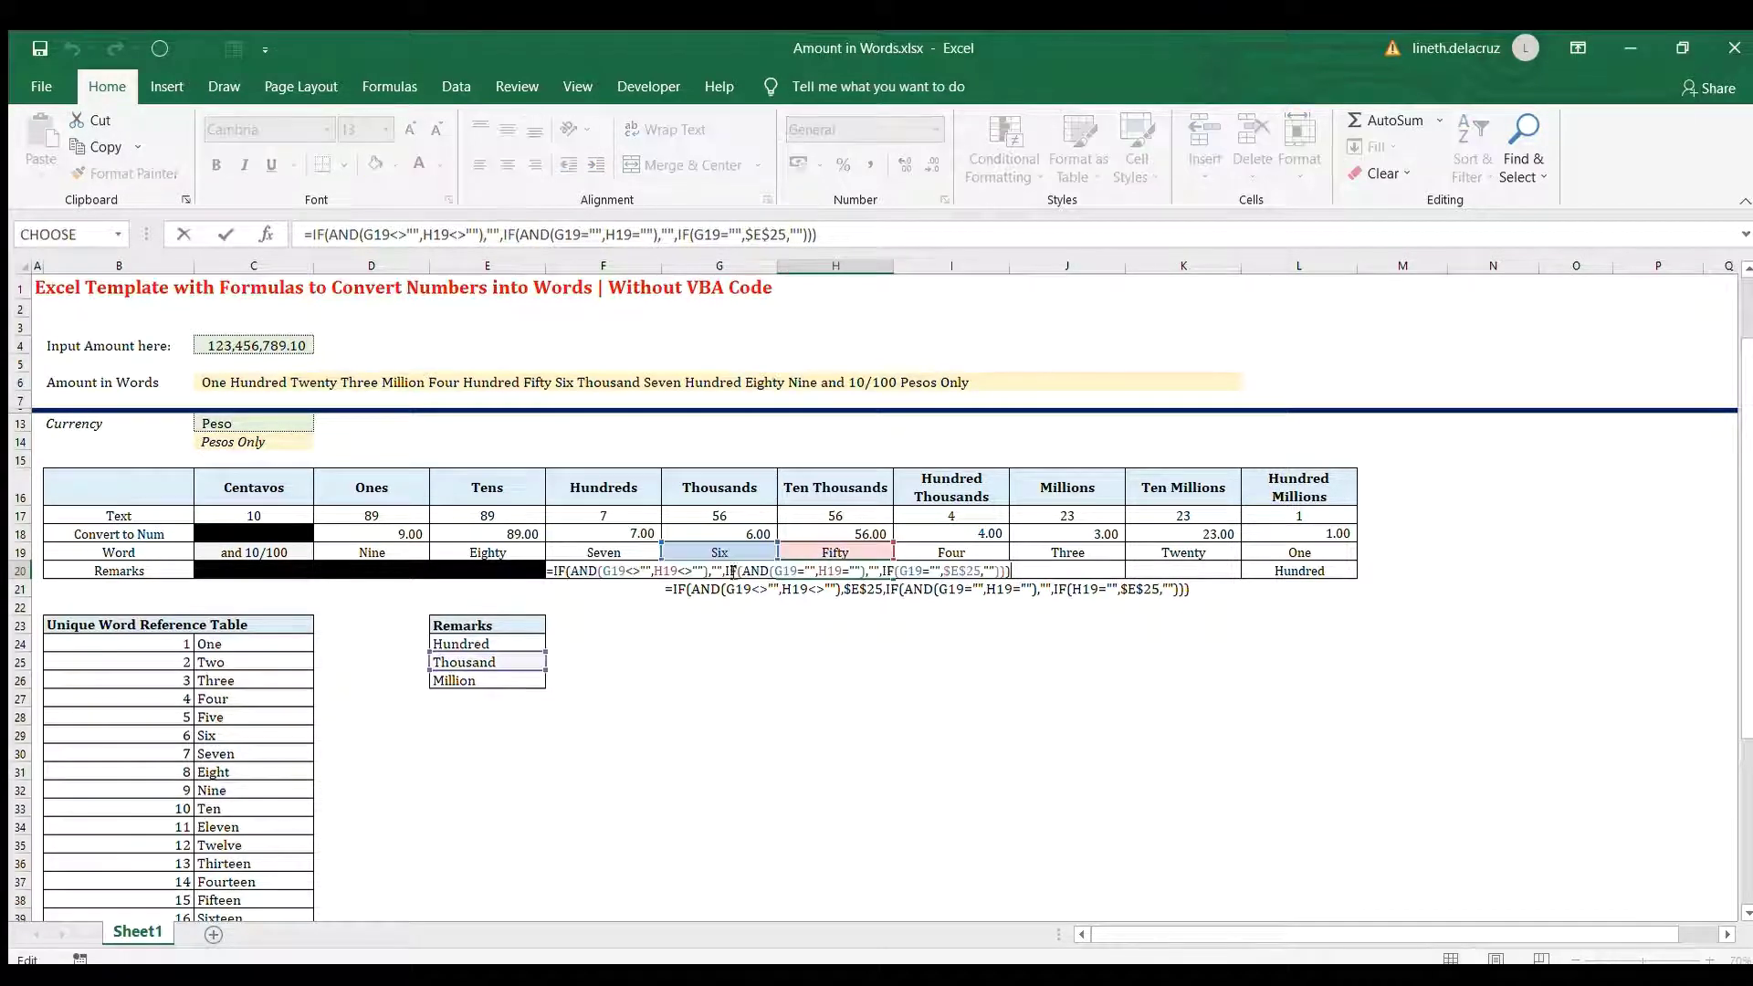
{"action": "double_click", "coordinate": [714, 571]}
{"action": "key", "text": "Escape"}
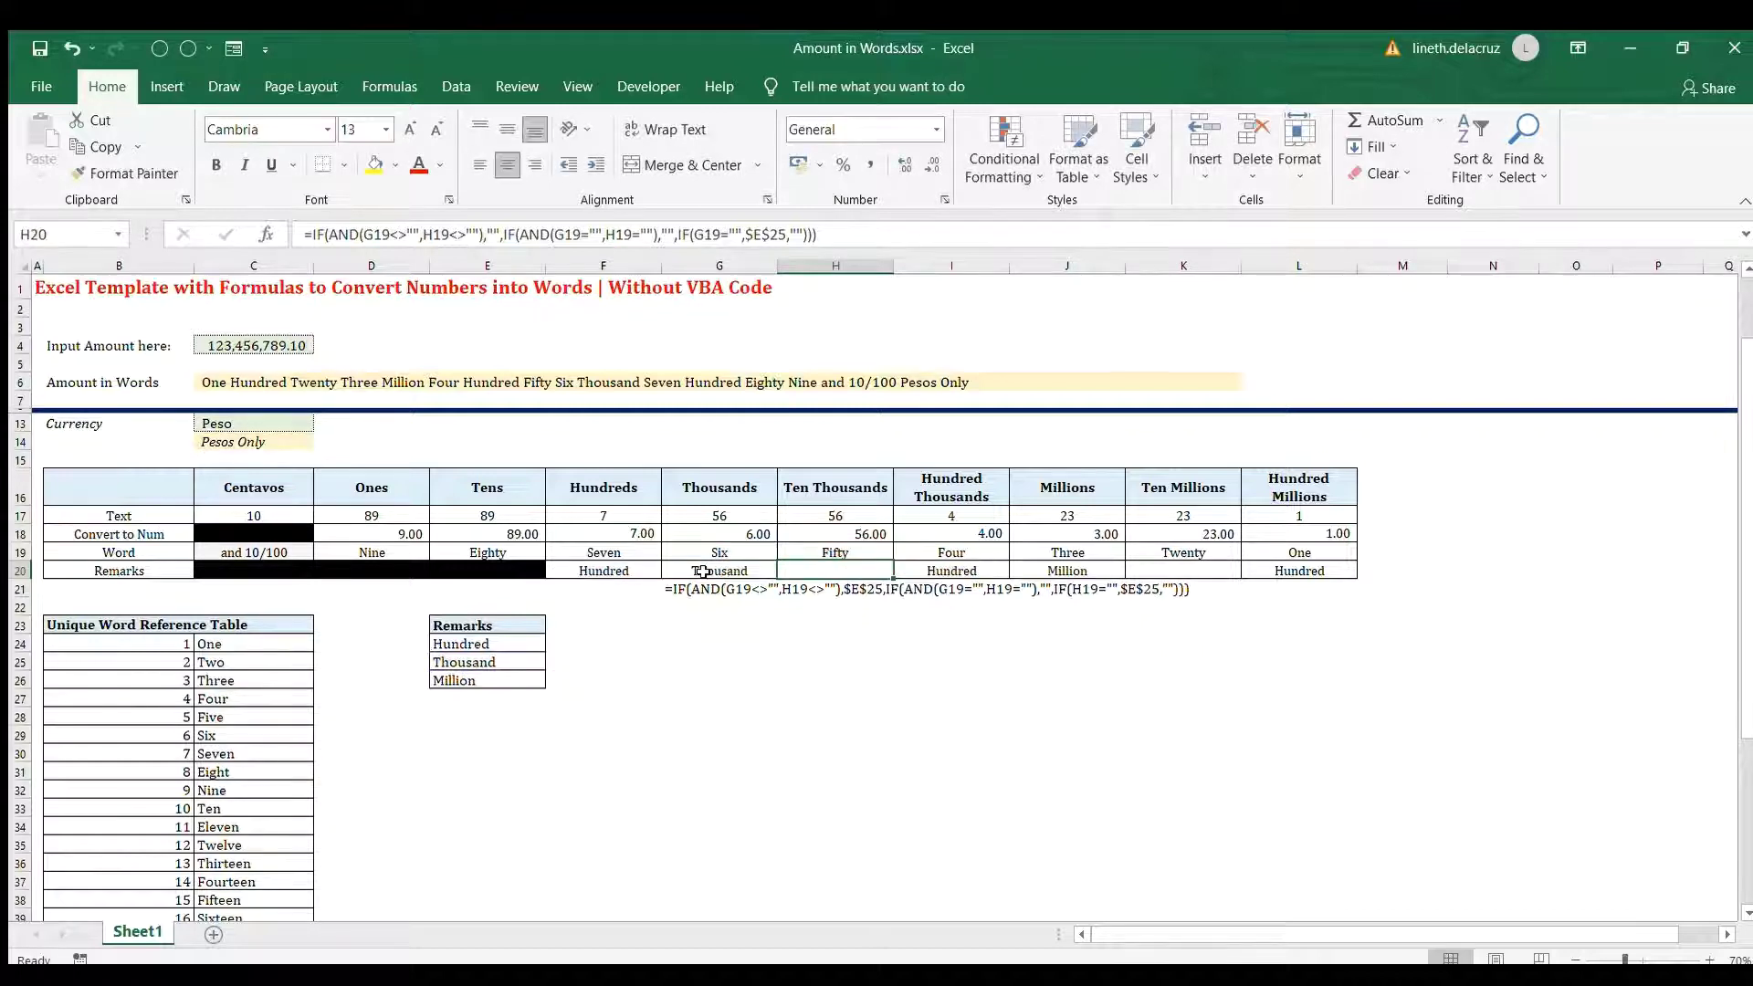
Glance at the Hundred Thousands remark formula in I20, and clear the FORMULATEXT helper from G21
{"action": "key", "text": "Right"}
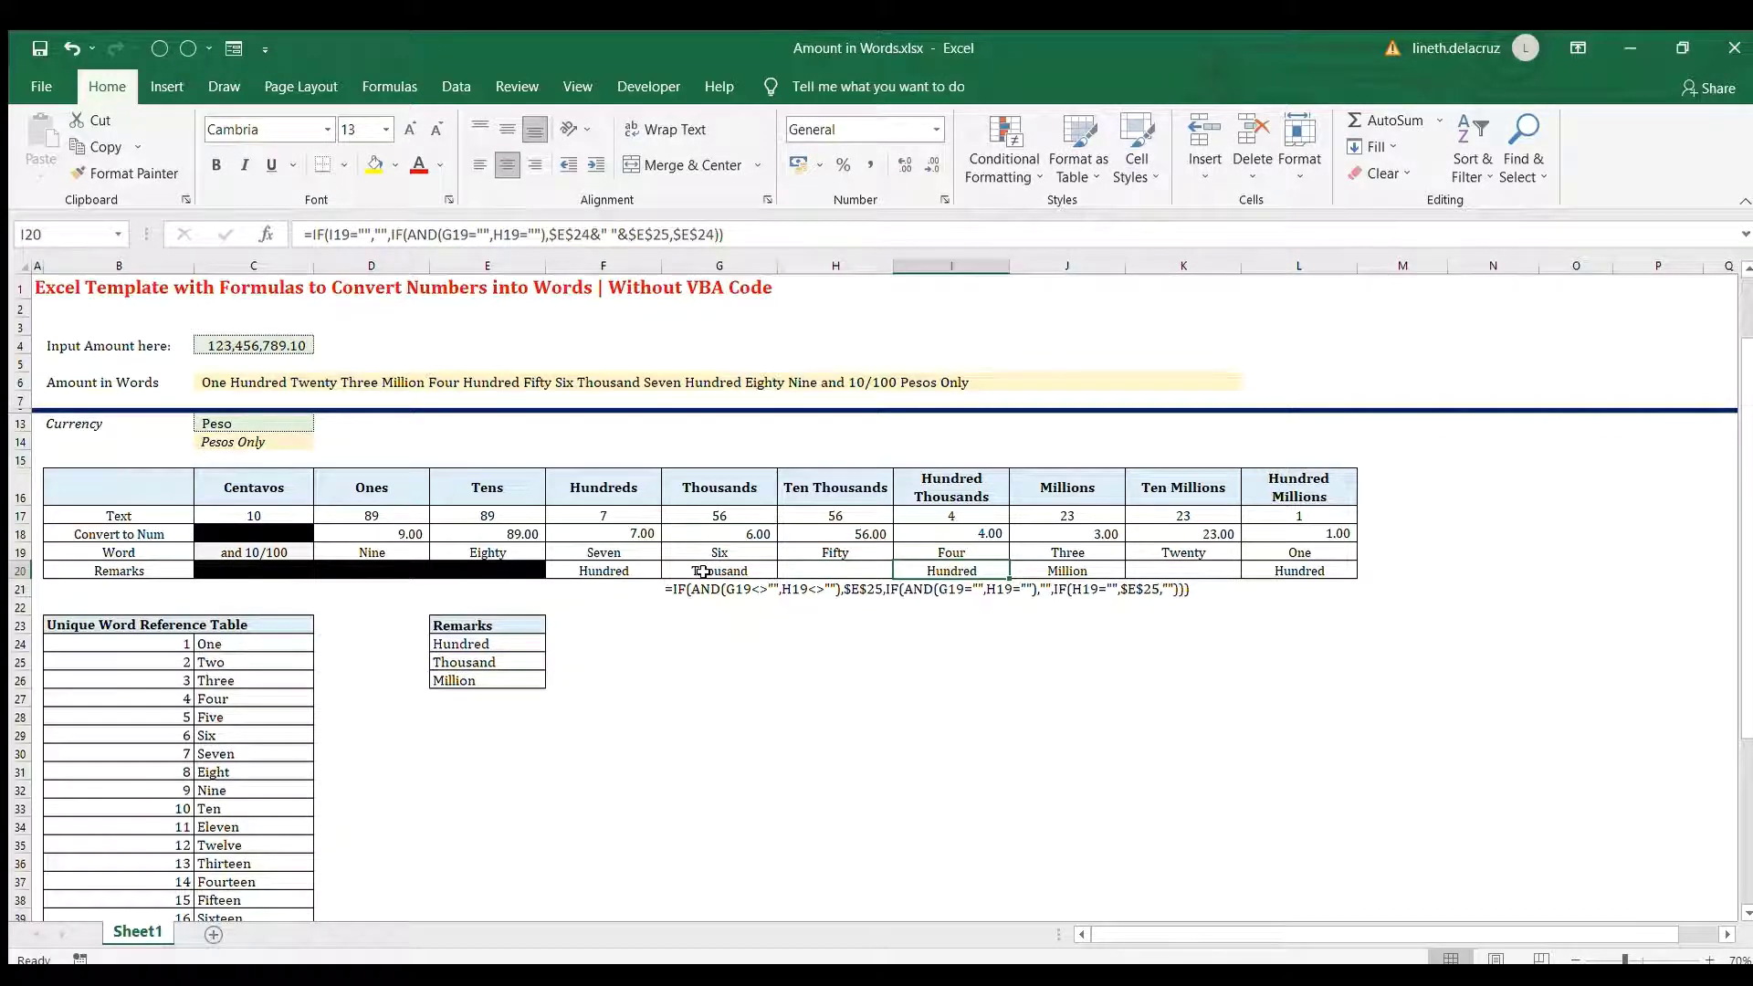
{"action": "key", "text": "Left"}
{"action": "key", "text": "Left"}
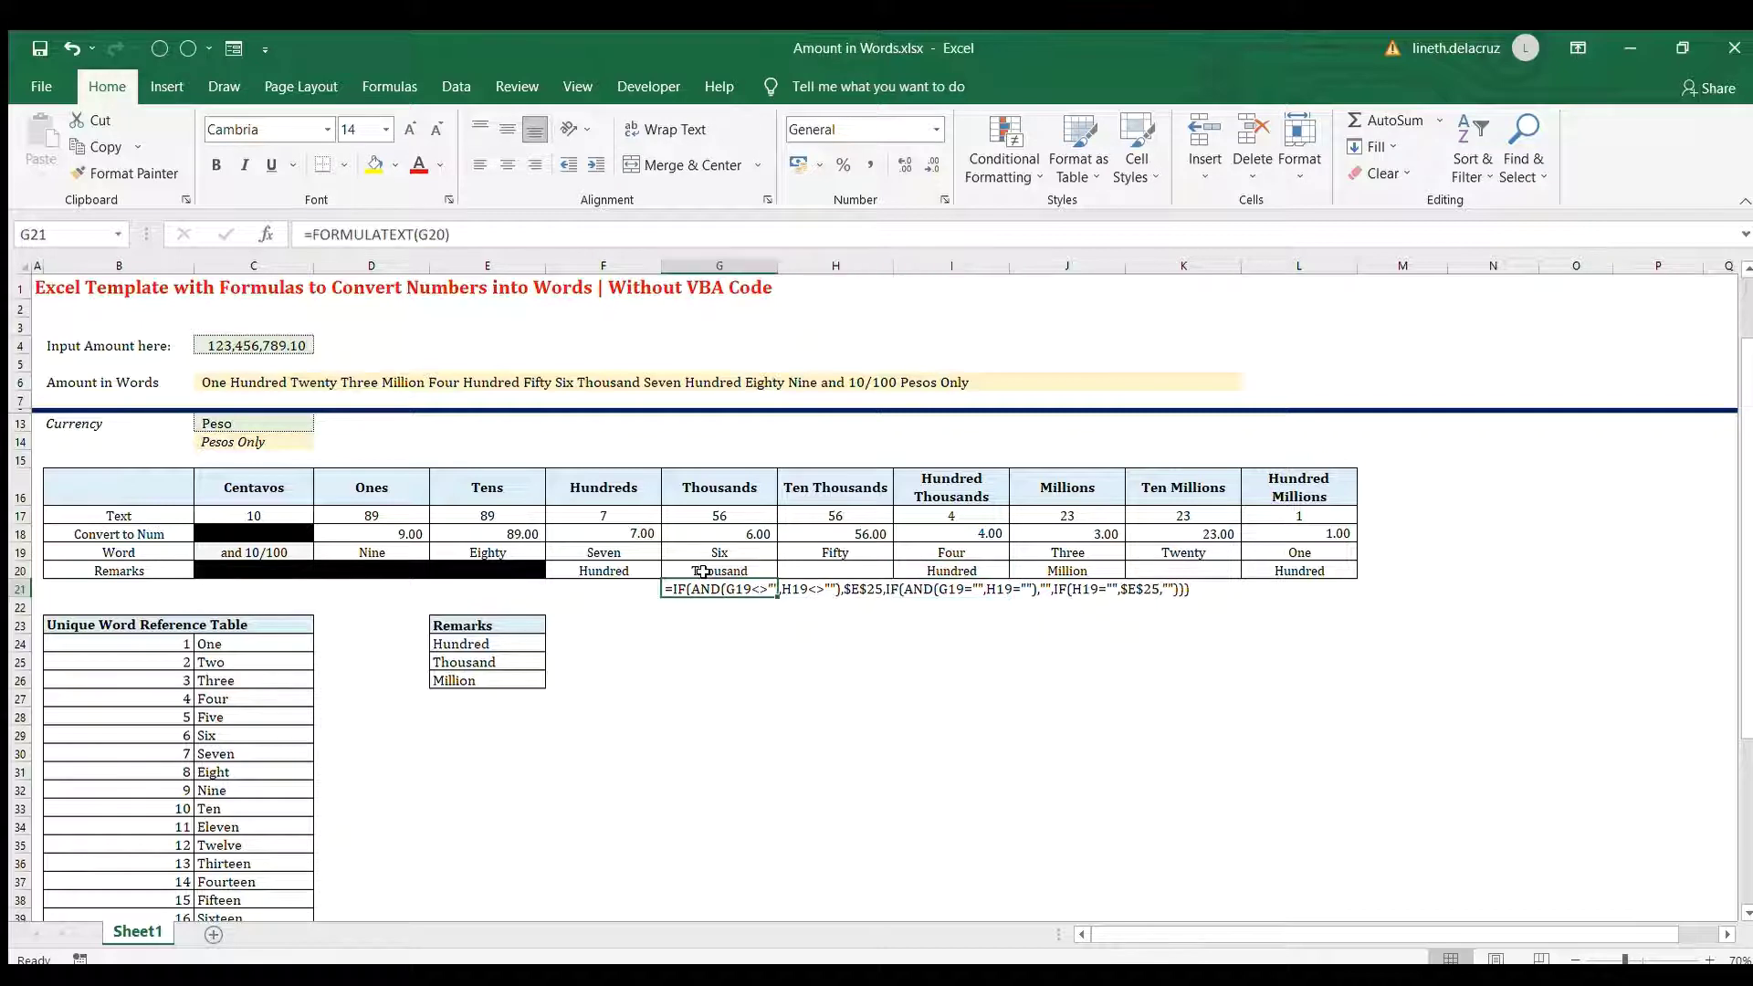
{"action": "key", "text": "Delete"}
Examine the first condition, I19="", of the Hundred Thousands remark formula in I20
{"action": "key", "text": "Up"}
{"action": "key", "text": "Right"}
{"action": "key", "text": "Right"}
{"action": "double_click", "coordinate": [702, 572]}
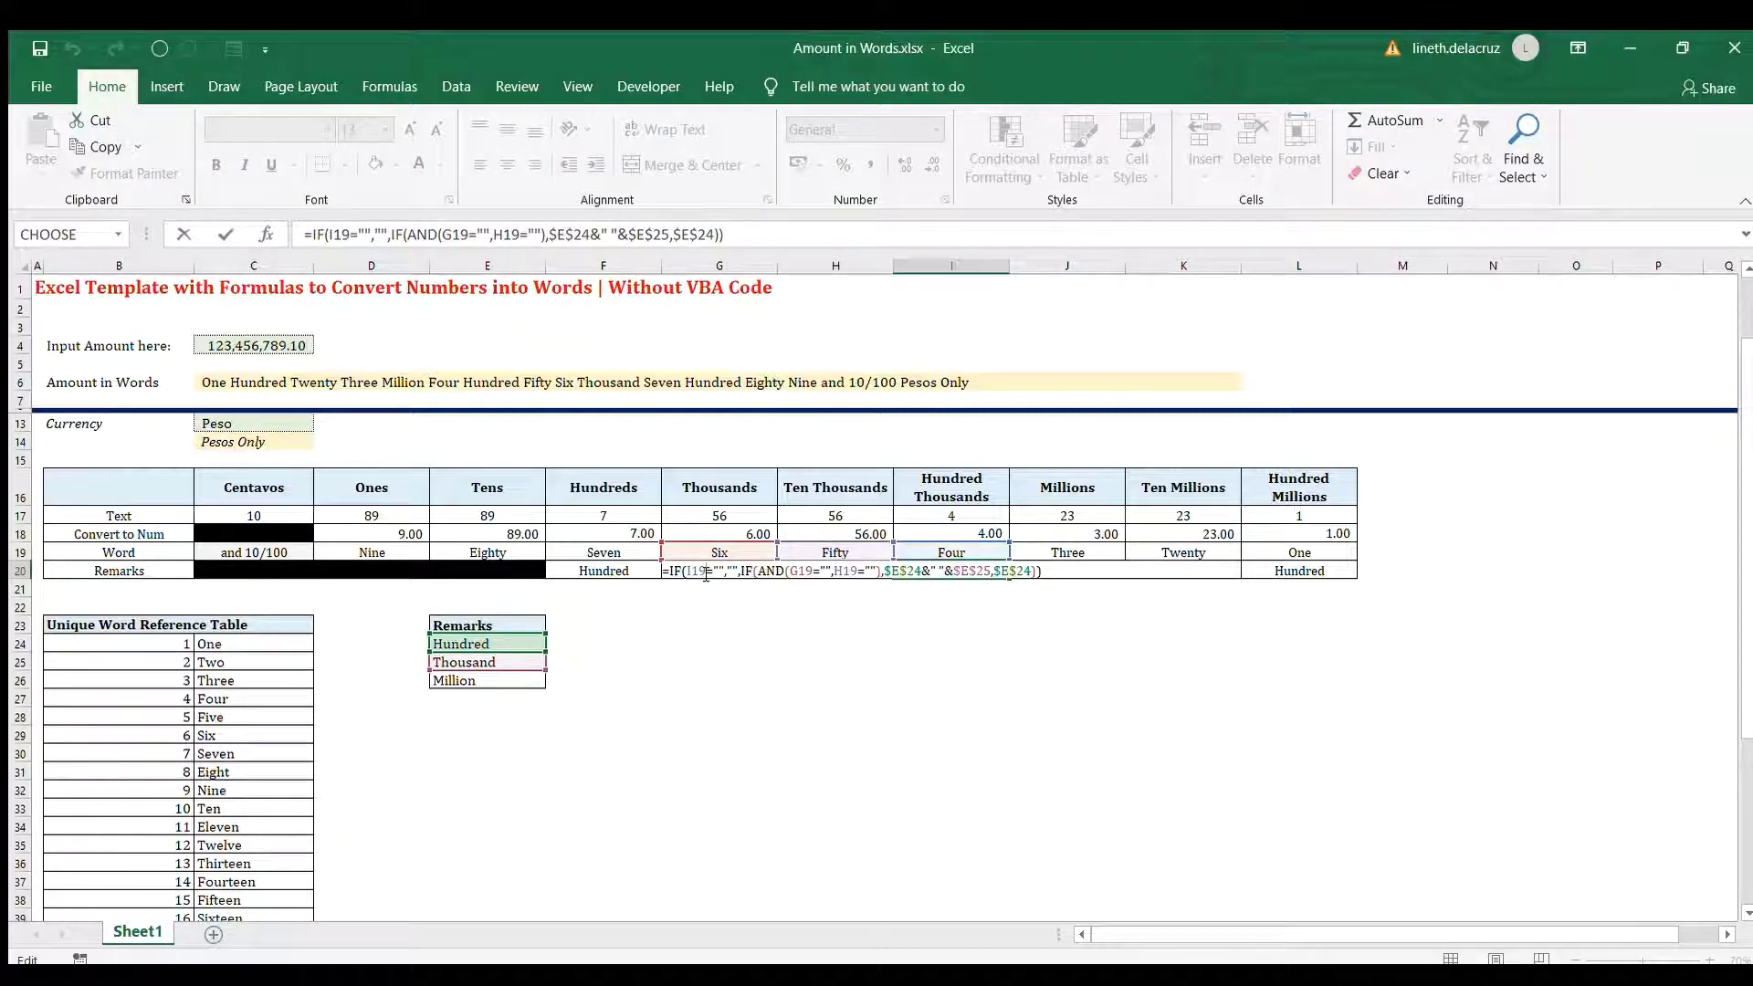
{"action": "key", "text": "shift+Left"}
{"action": "key", "text": "shift+Left"}
{"action": "key", "text": "shift+Left"}
{"action": "left_click", "coordinate": [963, 547]}
Examine the nested condition AND(G19="",H19="") in I20 and its results $E$24&" "&$E$25 and $E$24, keeping the formula as it is
{"action": "left_click", "coordinate": [733, 571]}
{"action": "double_click", "coordinate": [769, 573]}
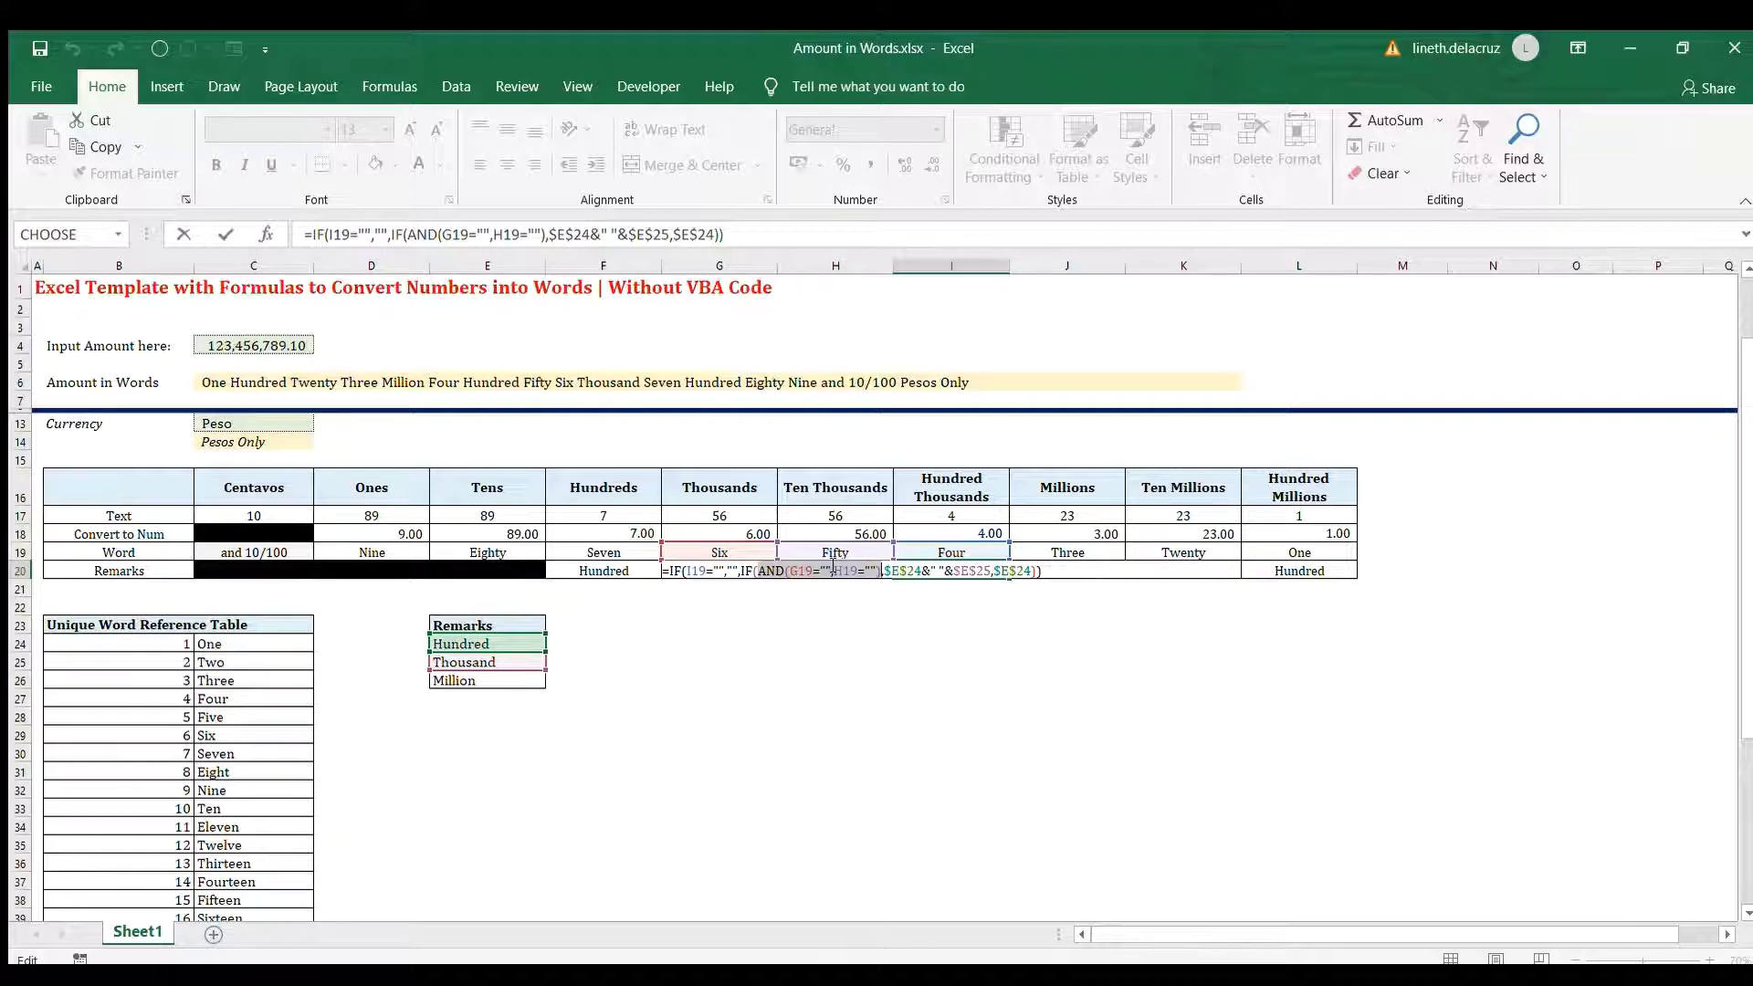
{"action": "left_click", "coordinate": [891, 571]}
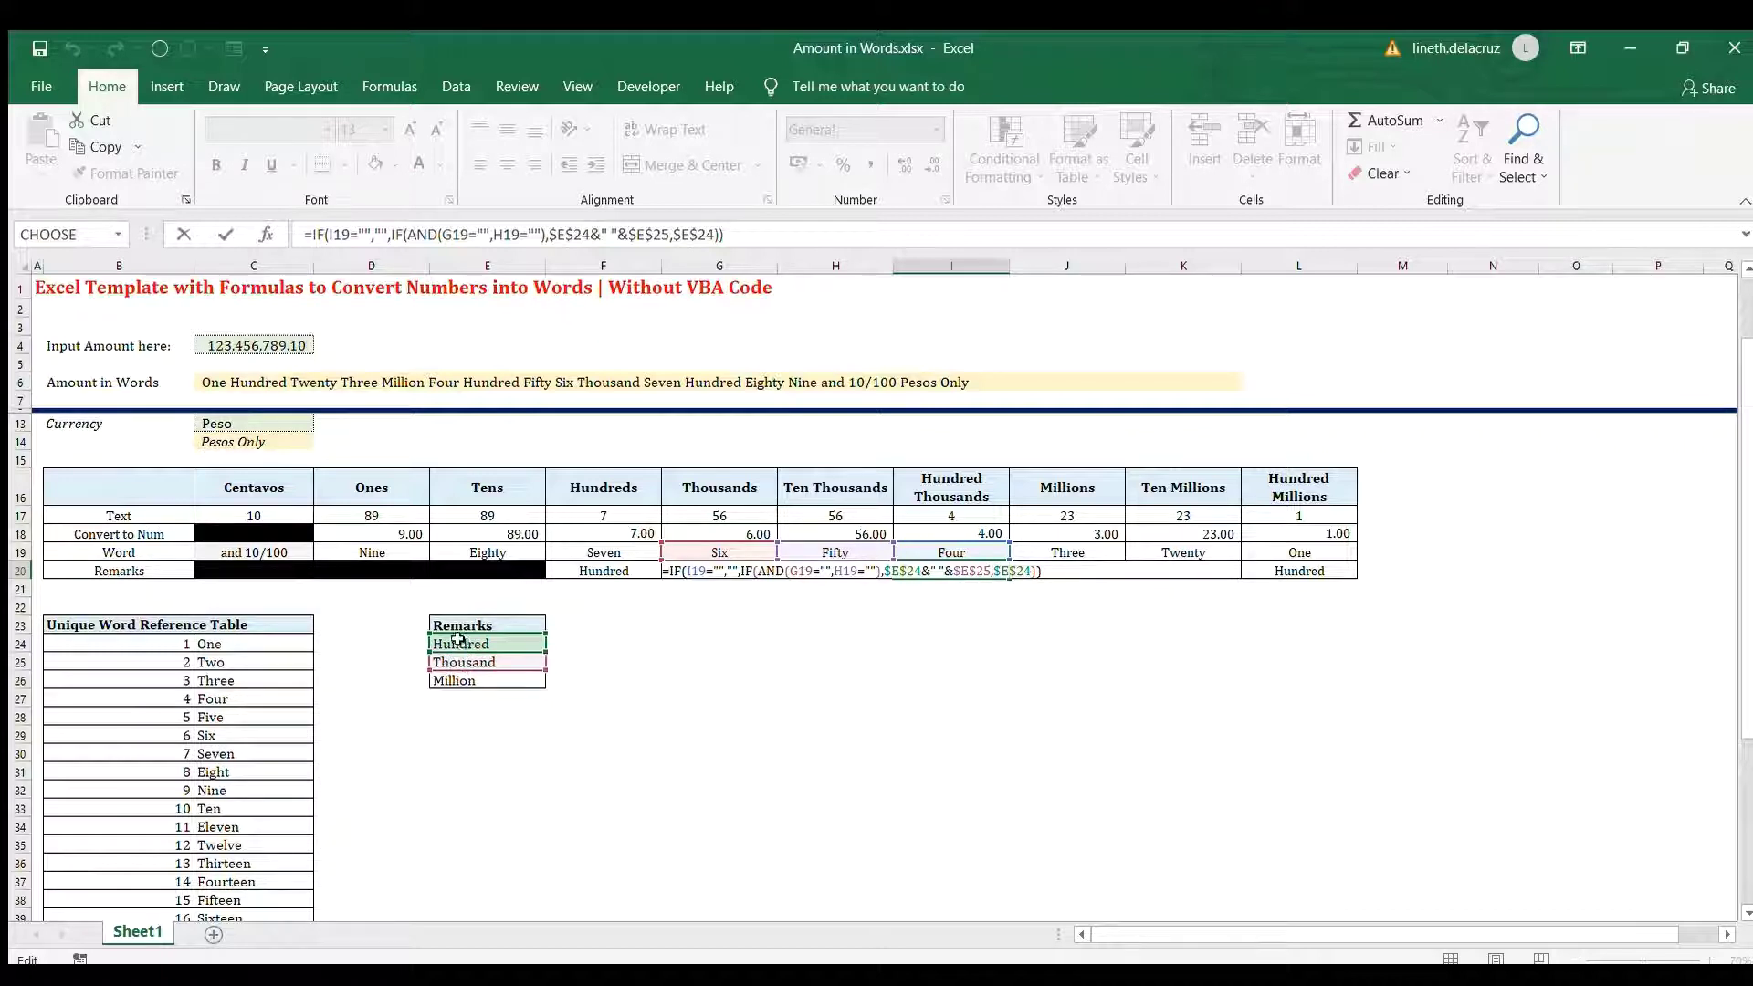
{"action": "double_click", "coordinate": [998, 571]}
{"action": "type", "text": "$E$25"}
{"action": "key", "text": "Return"}
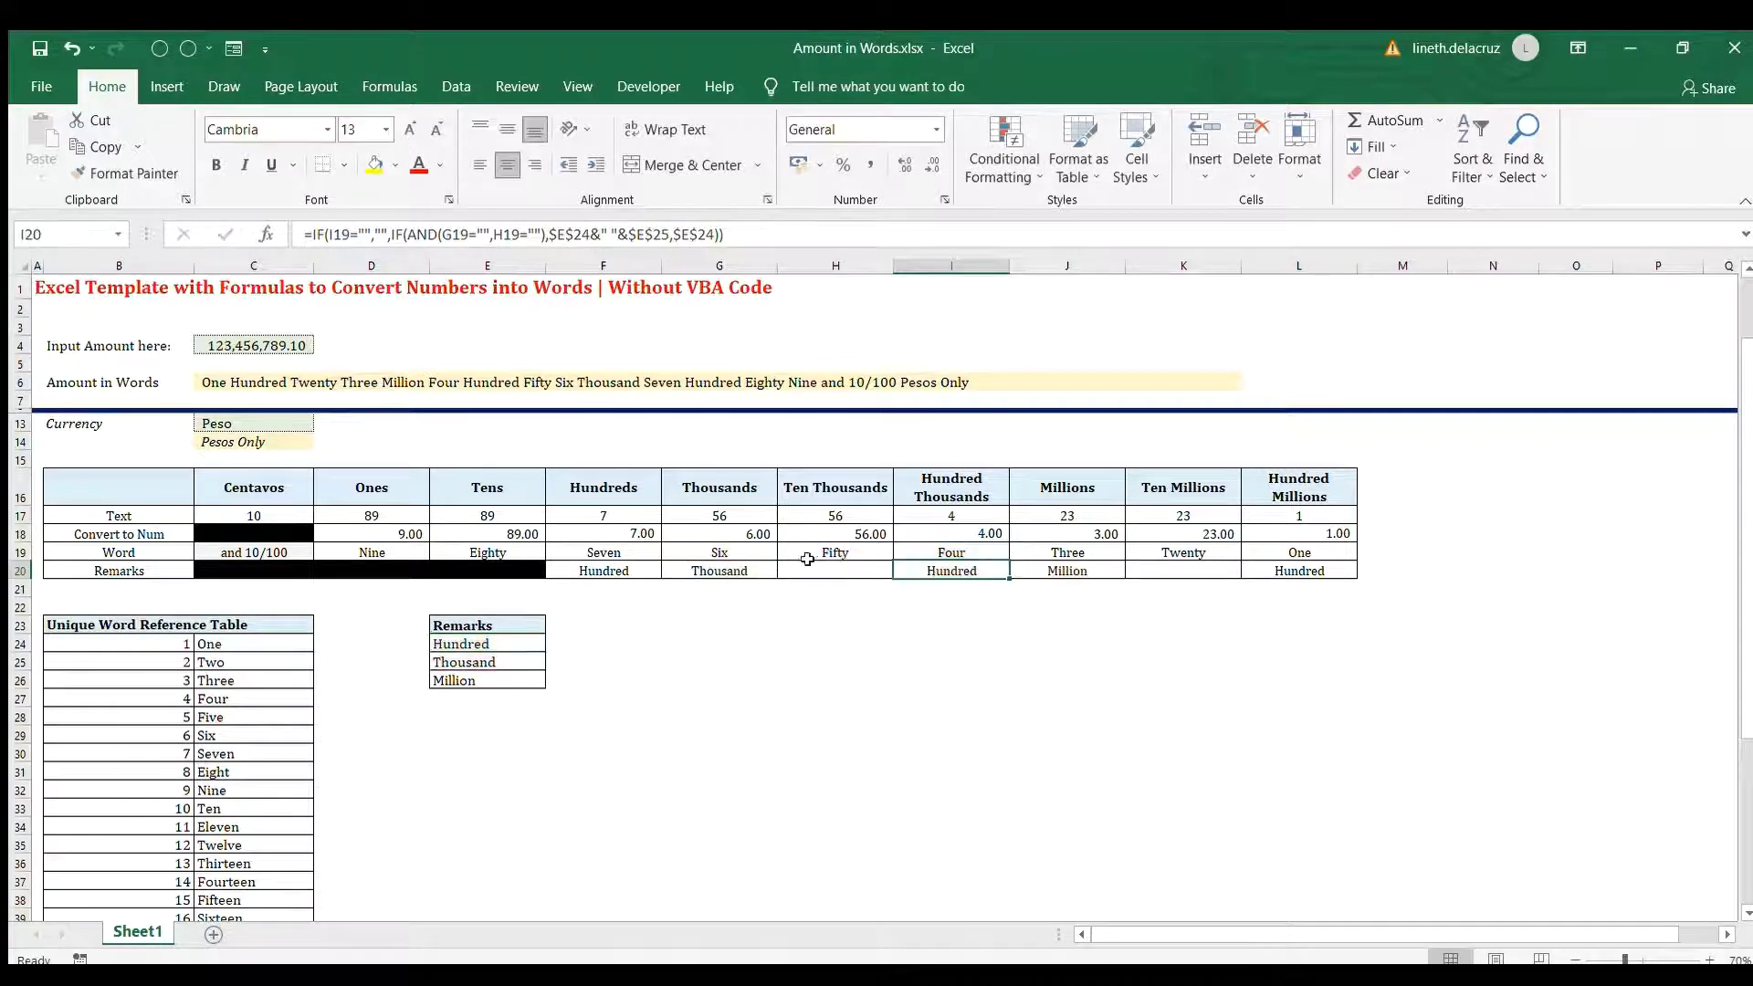
Test the conversion by entering the amounts 123000 and 23000 in the input cell C4
{"action": "left_click", "coordinate": [716, 555]}
{"action": "left_click", "coordinate": [257, 344]}
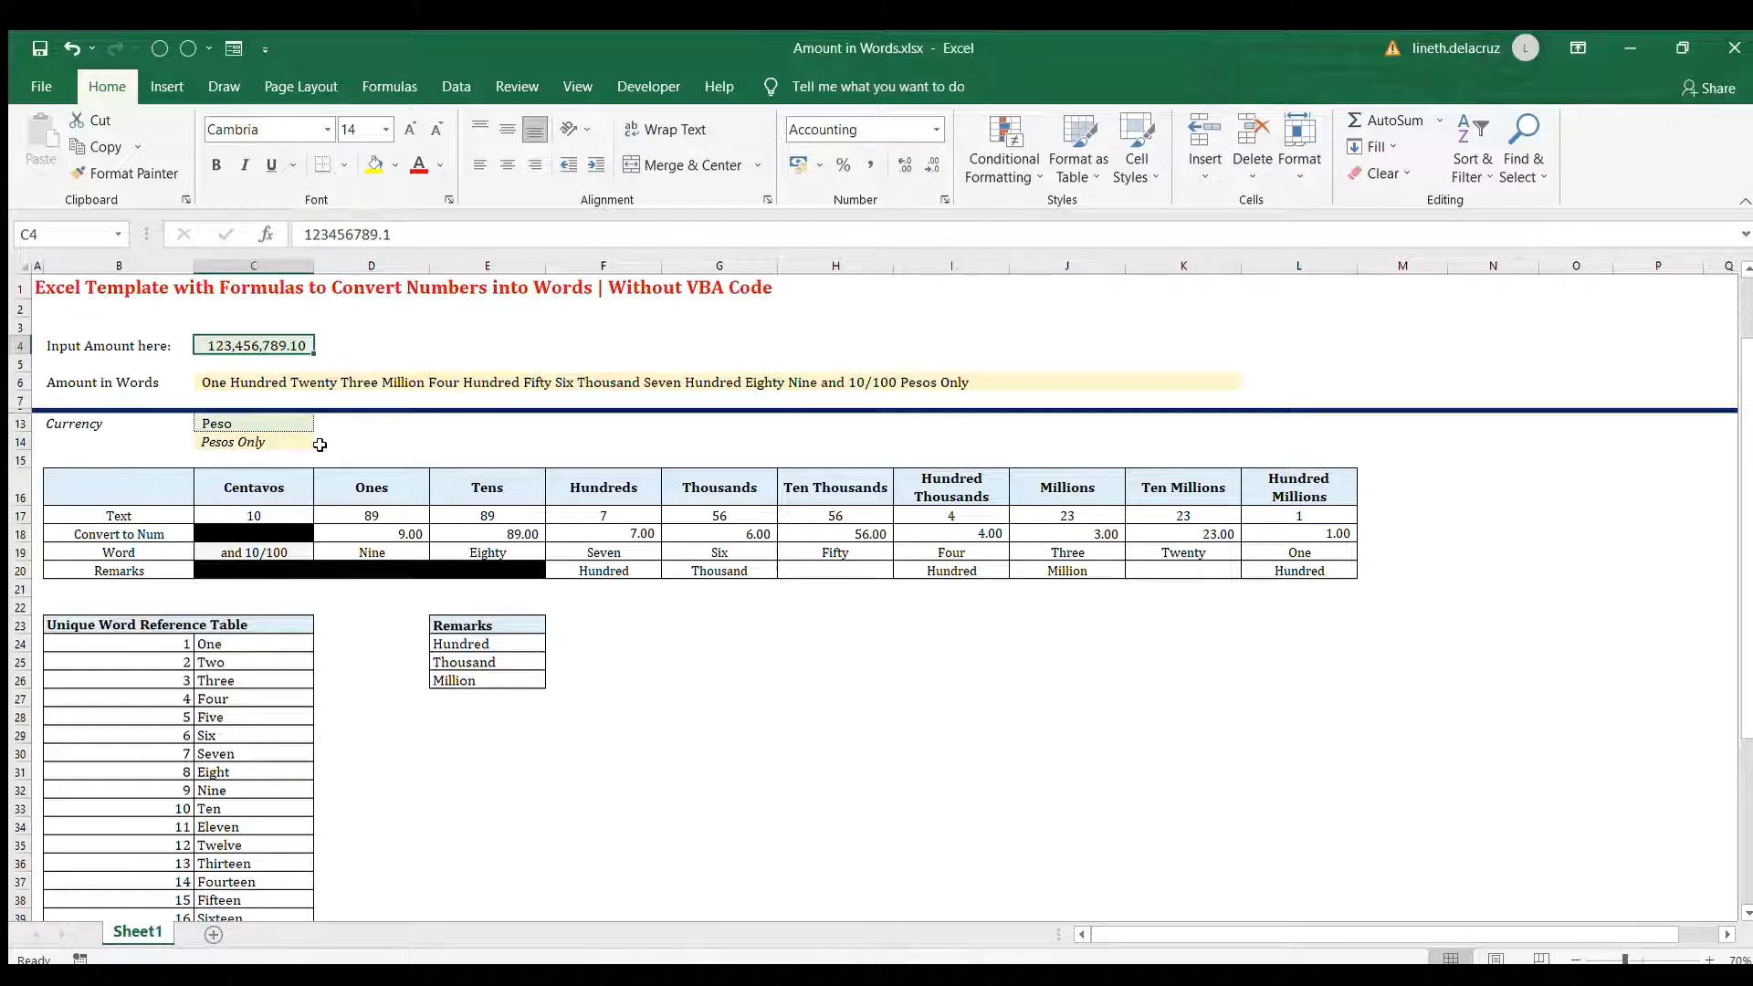
{"action": "type", "text": "123000"}
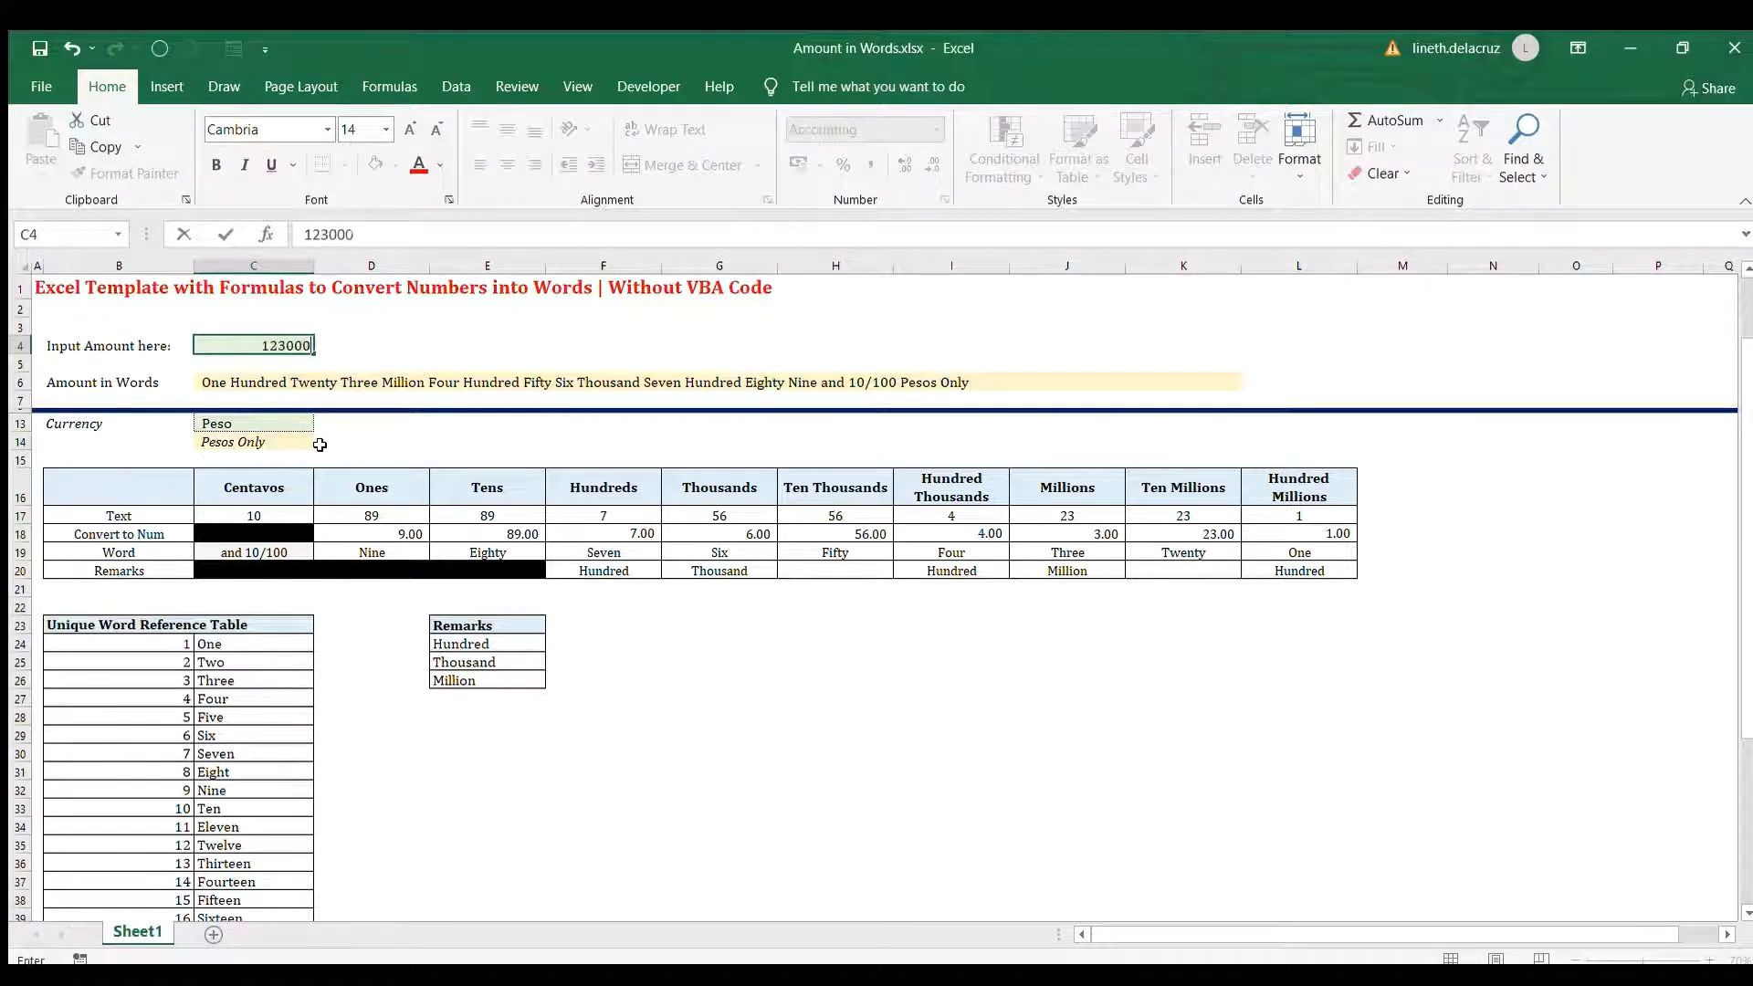
{"action": "key", "text": "Return"}
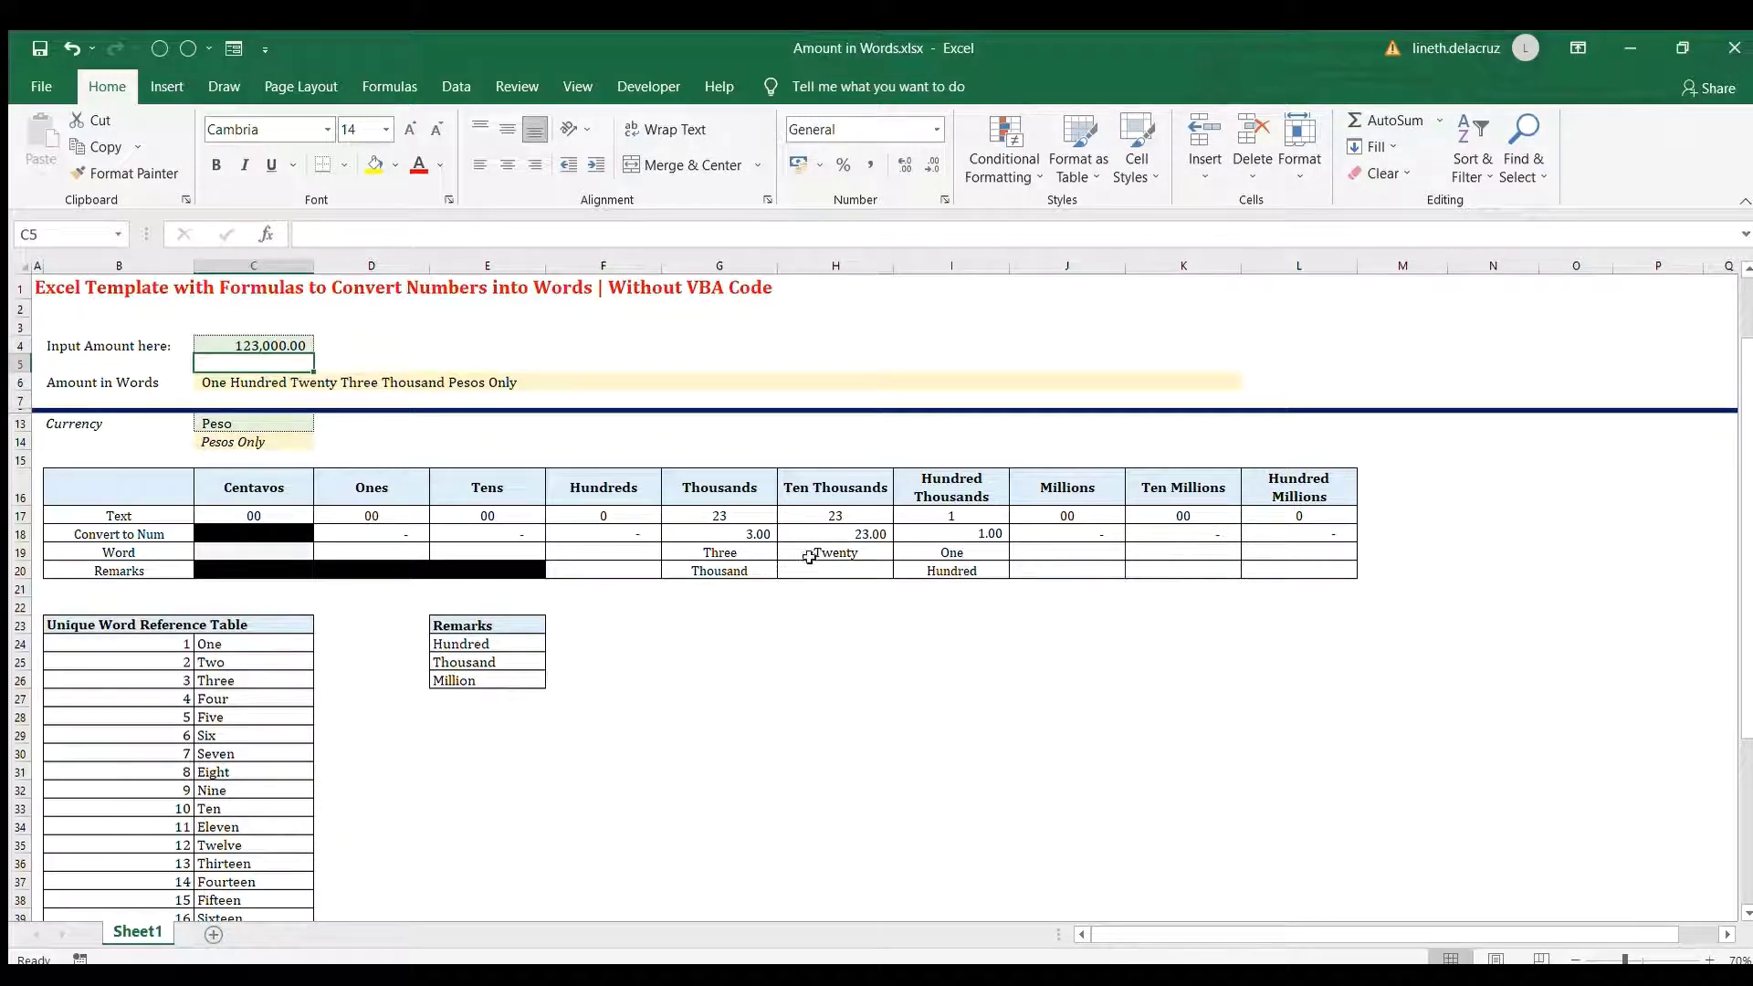
{"action": "key", "text": "Up"}
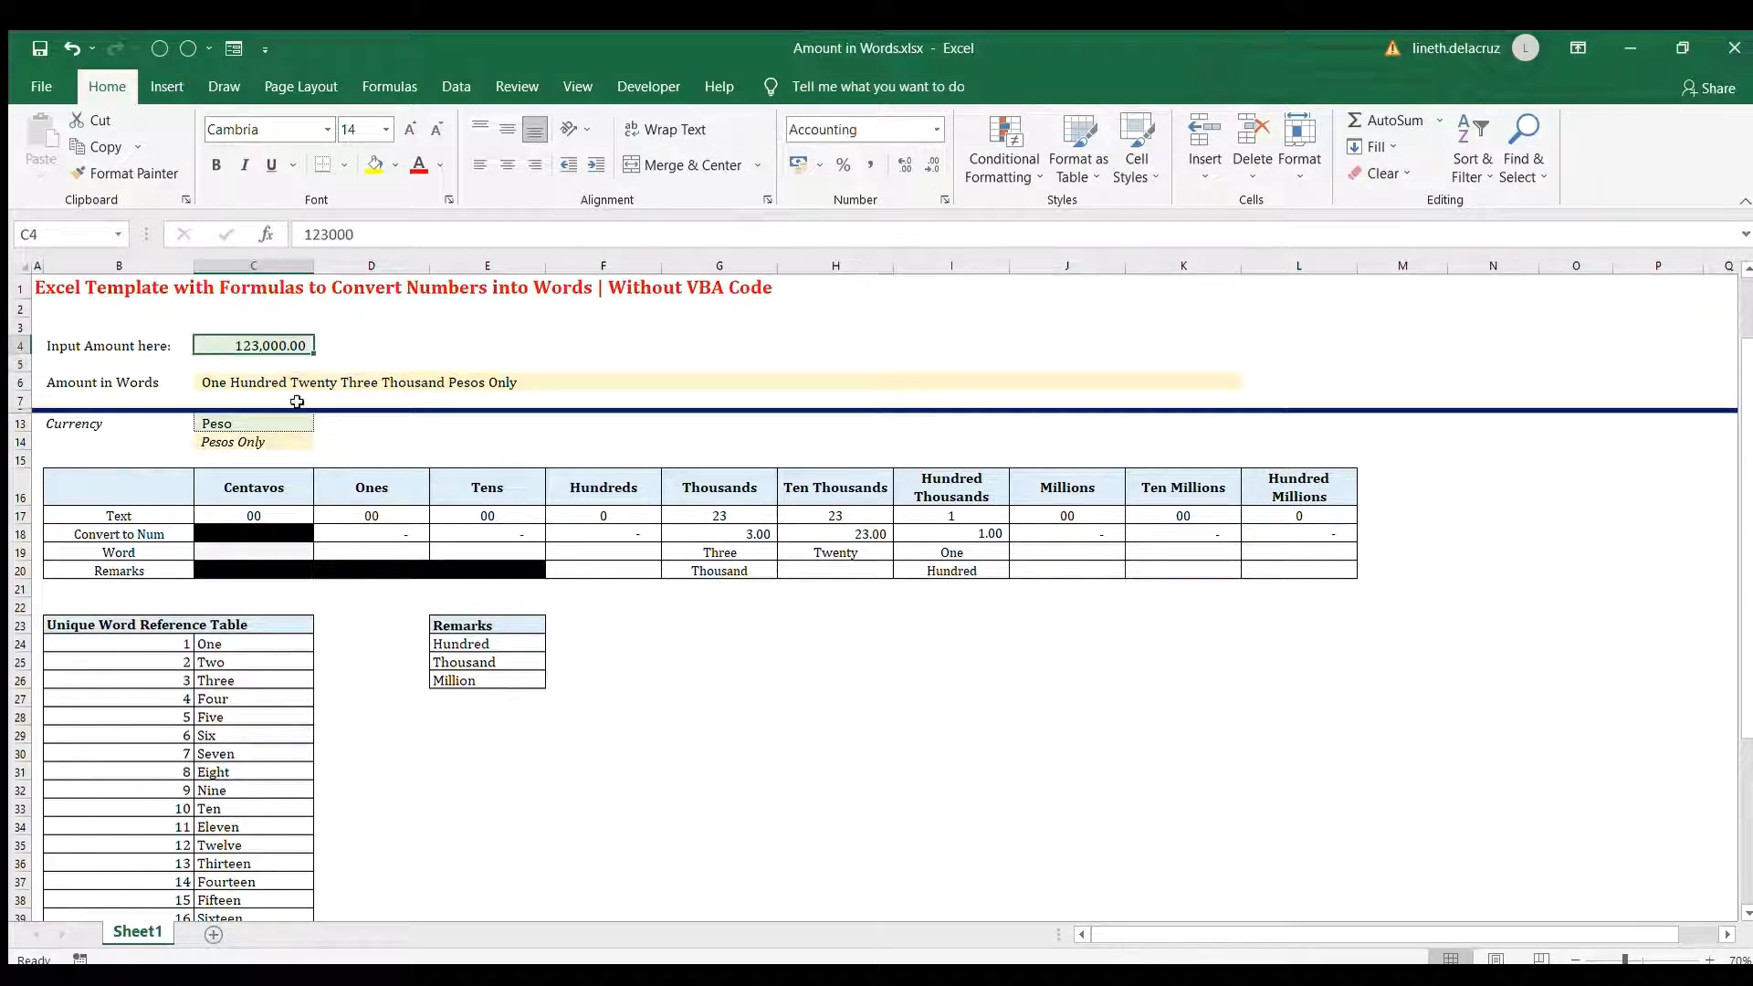
{"action": "type", "text": "230000"}
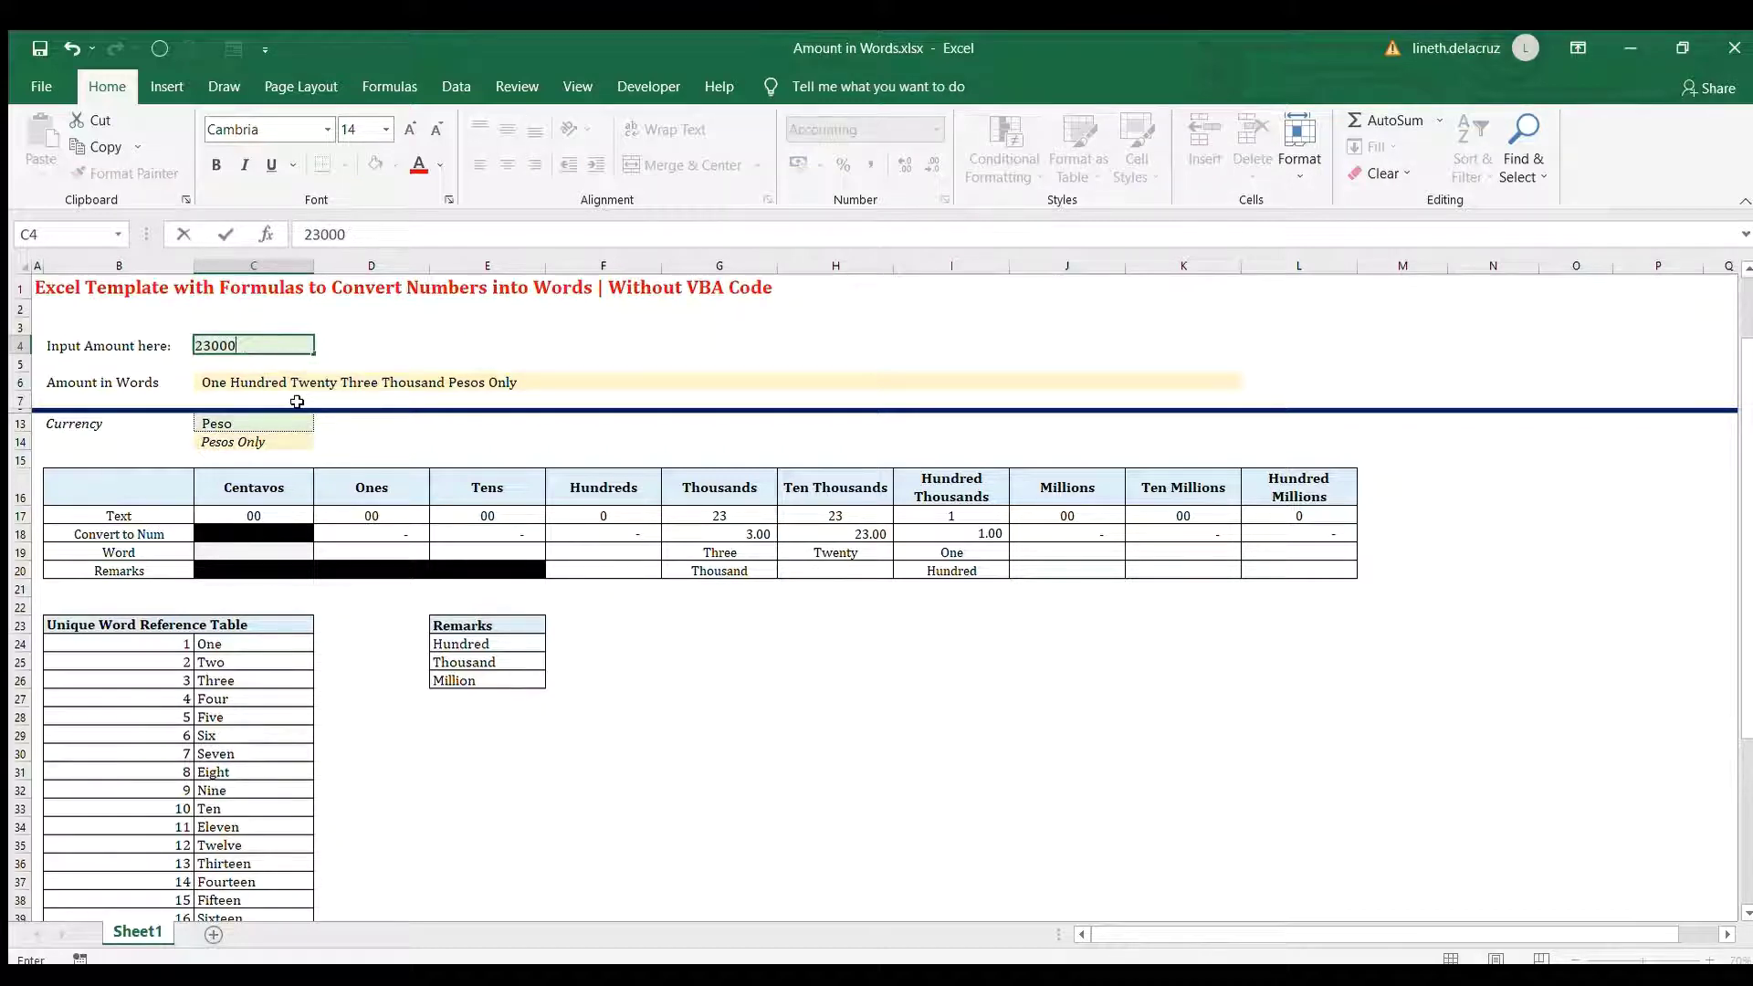
{"action": "key", "text": "Return"}
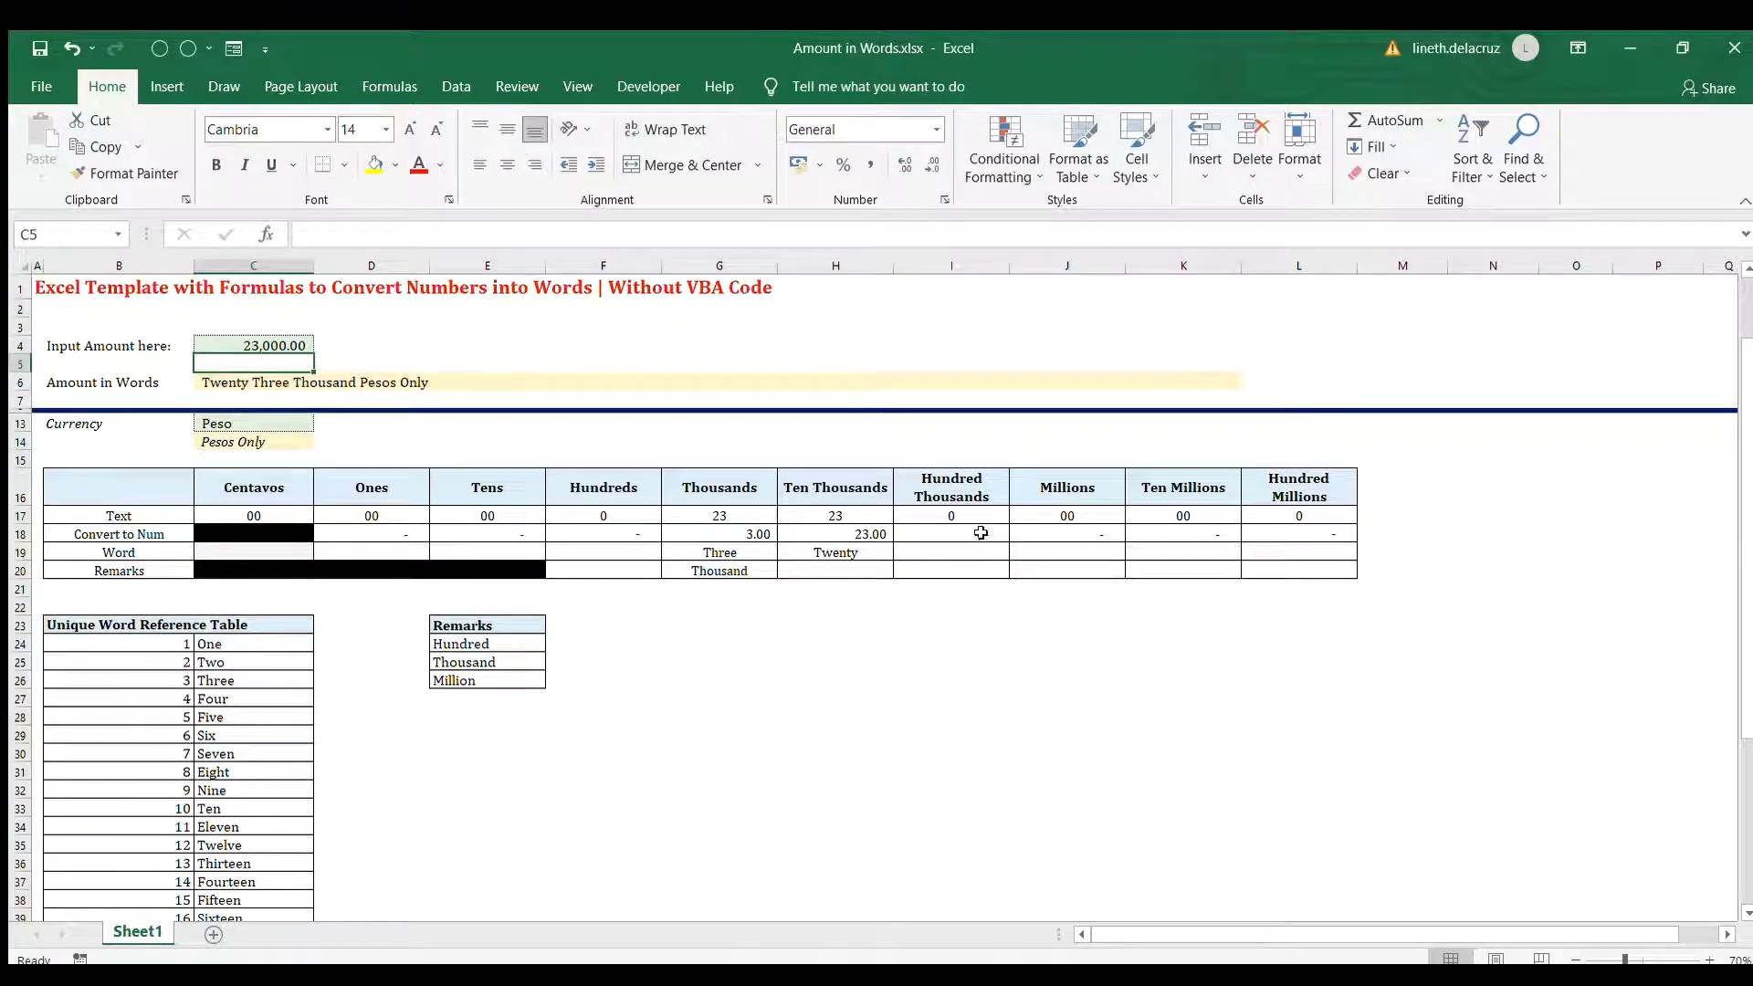
Set the input amount in C4 to 100000 and check the Hundred Thousands remark formula in I20
{"action": "key", "text": "Up"}
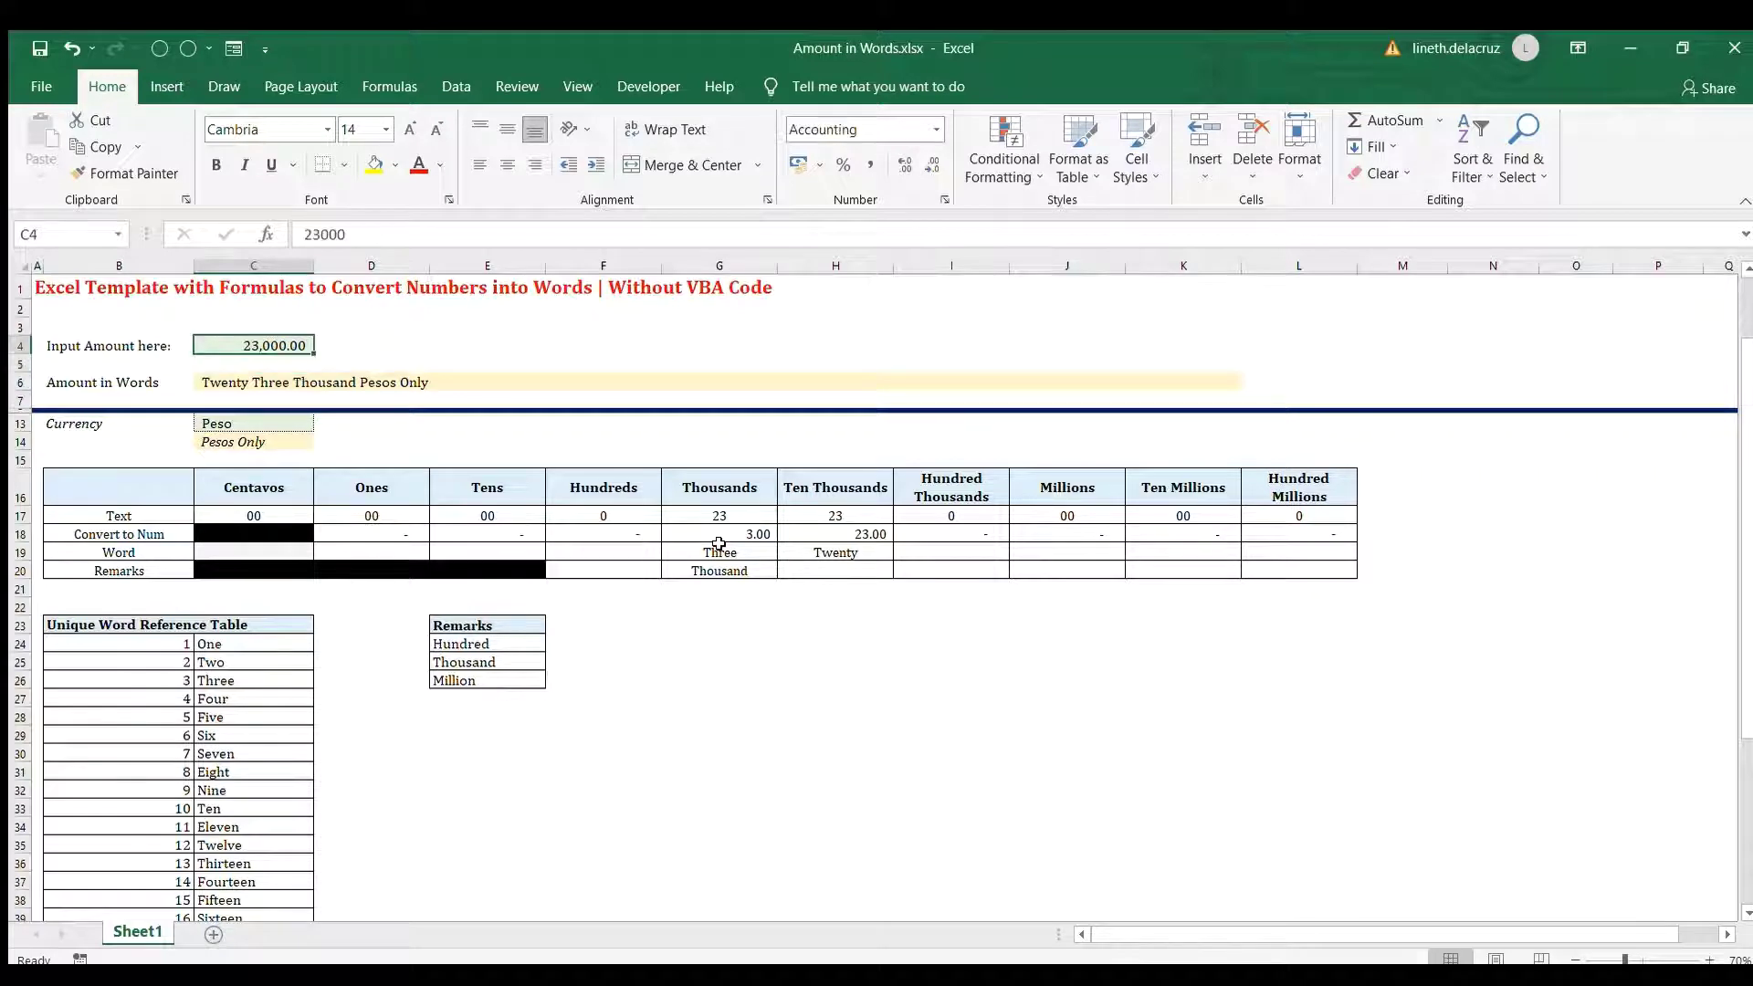
{"action": "type", "text": "100,00"}
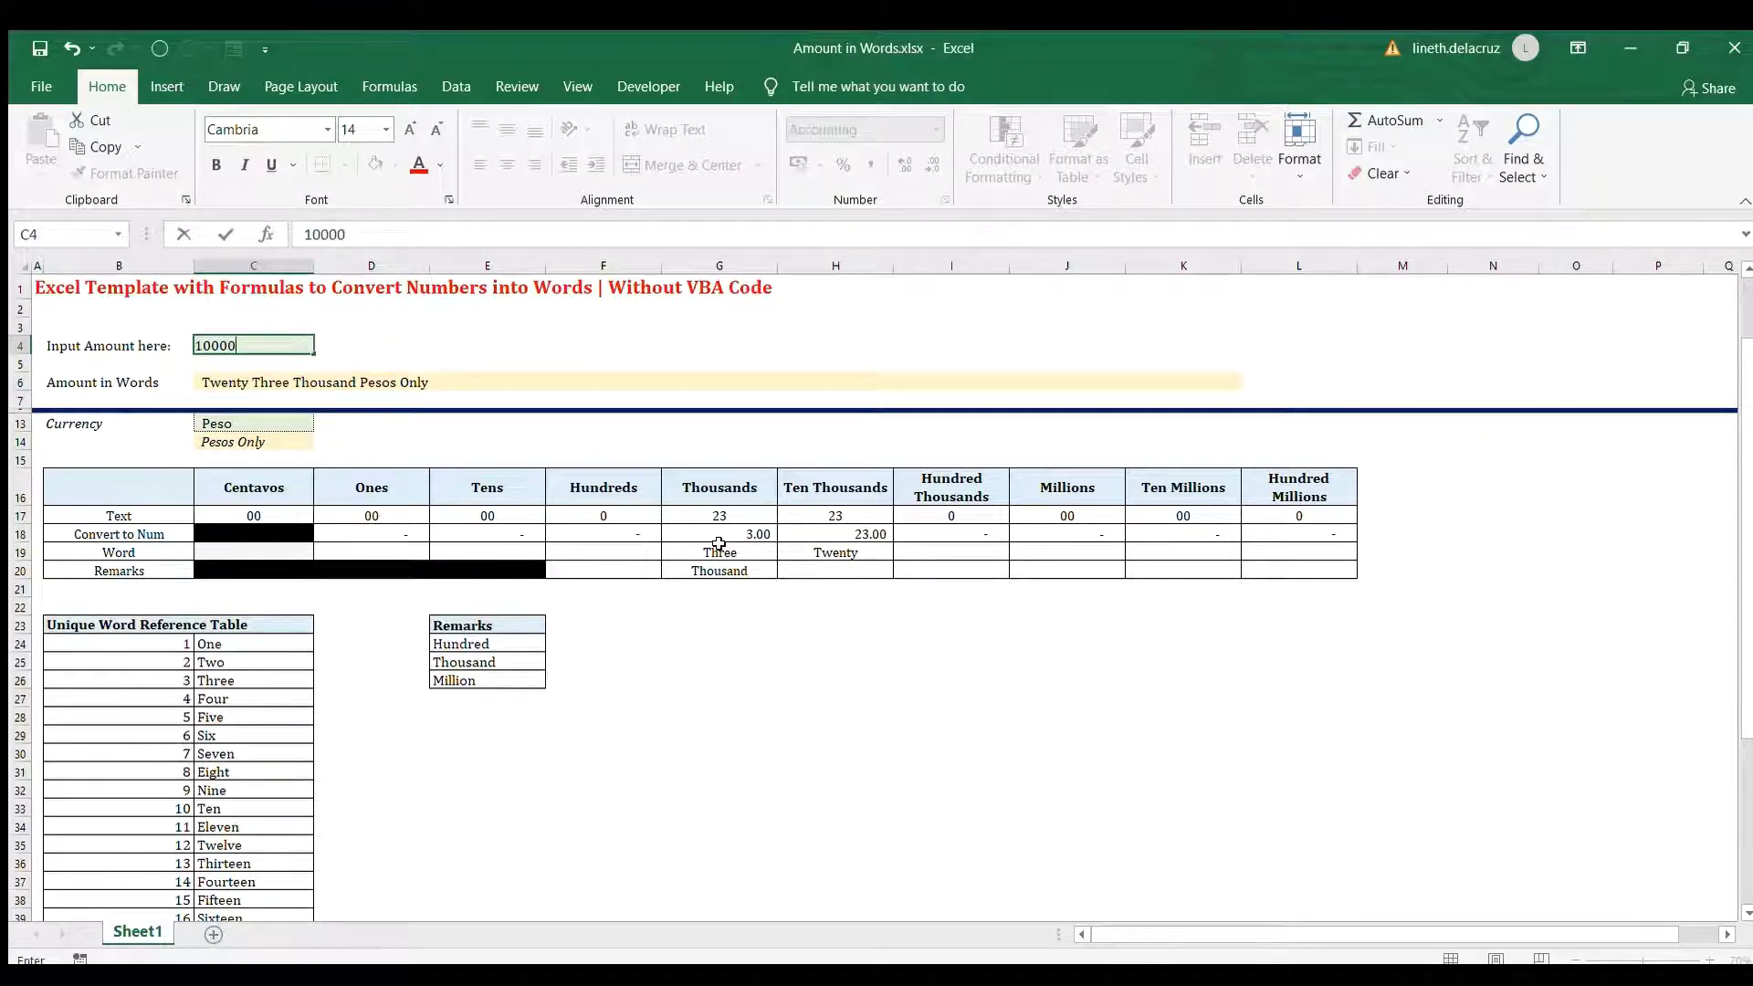
{"action": "type", "text": "0"}
{"action": "key", "text": "Return"}
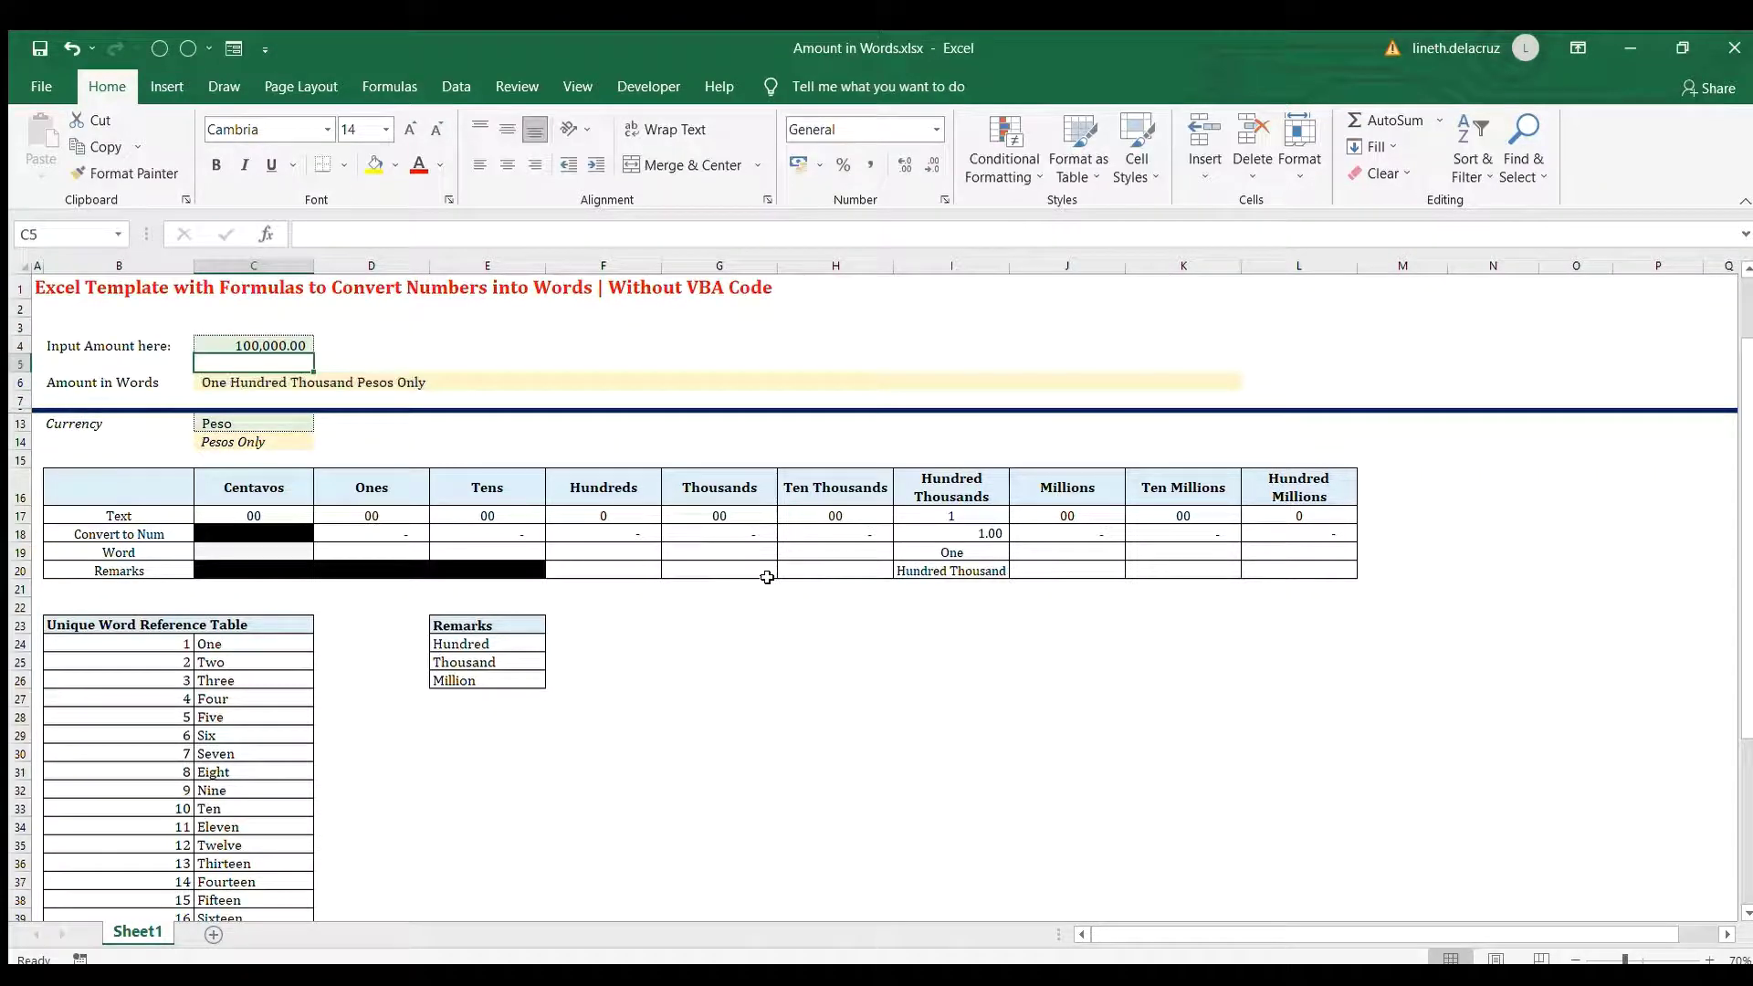
{"action": "left_click", "coordinate": [939, 569]}
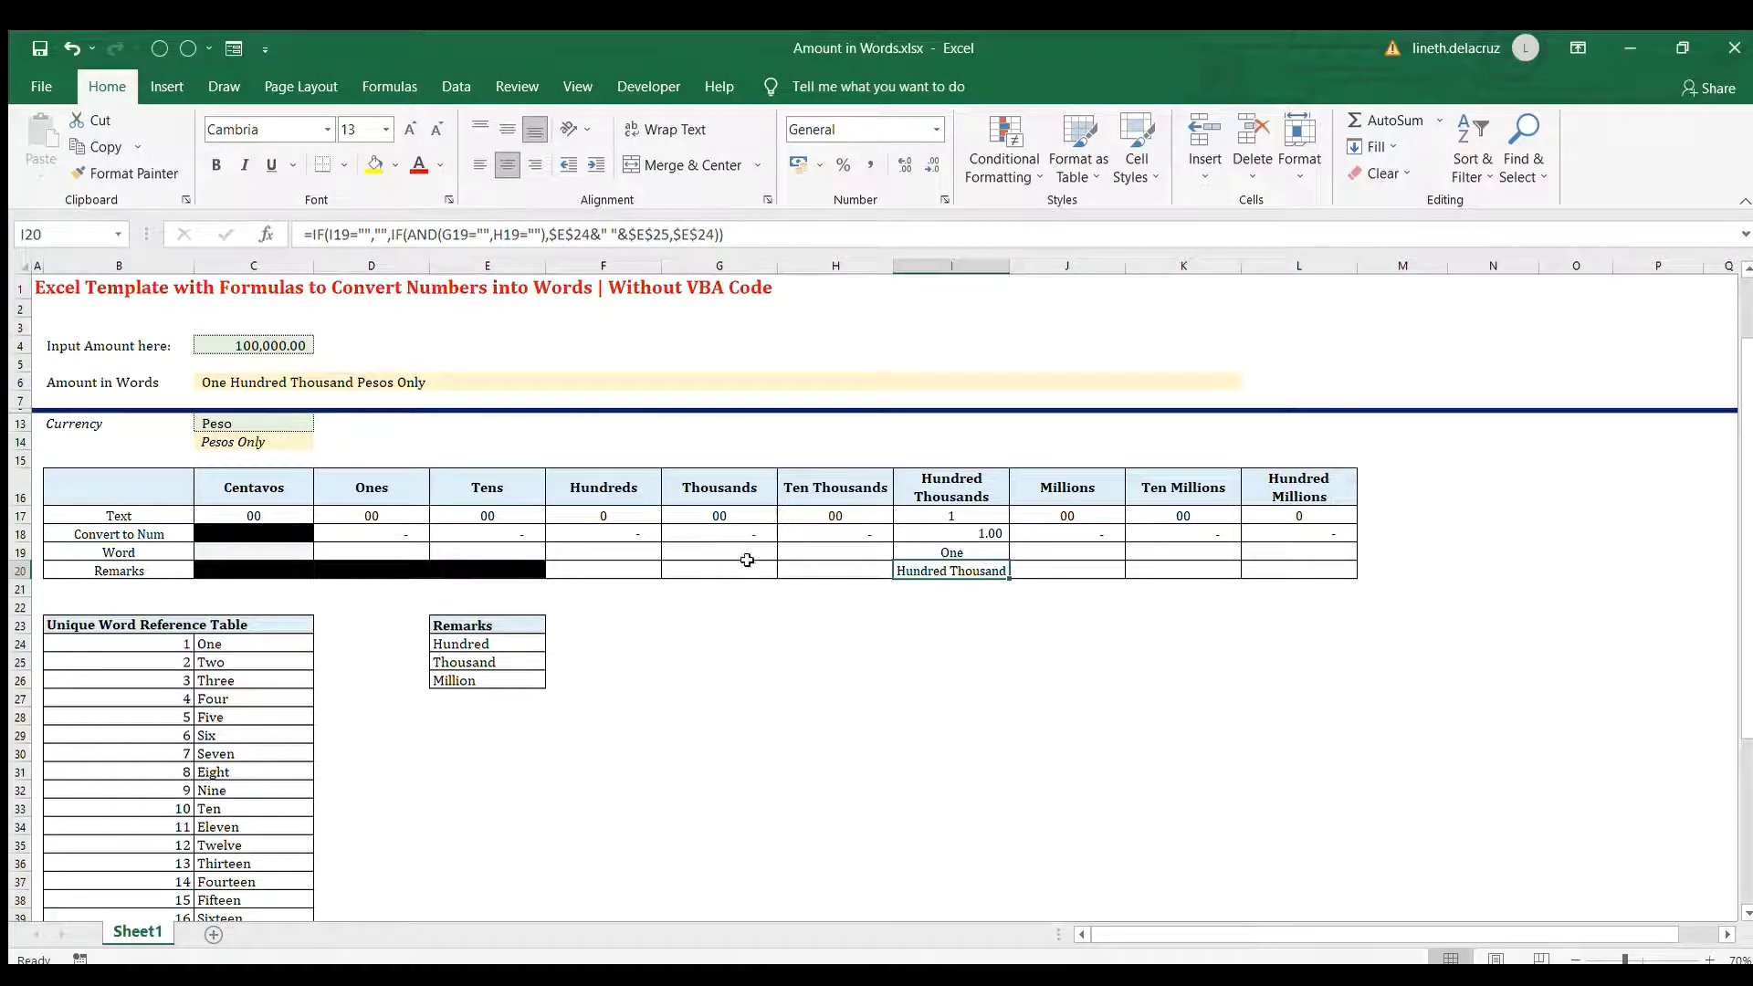
Set the input amount in C4 to 101000
{"action": "left_click", "coordinate": [272, 351]}
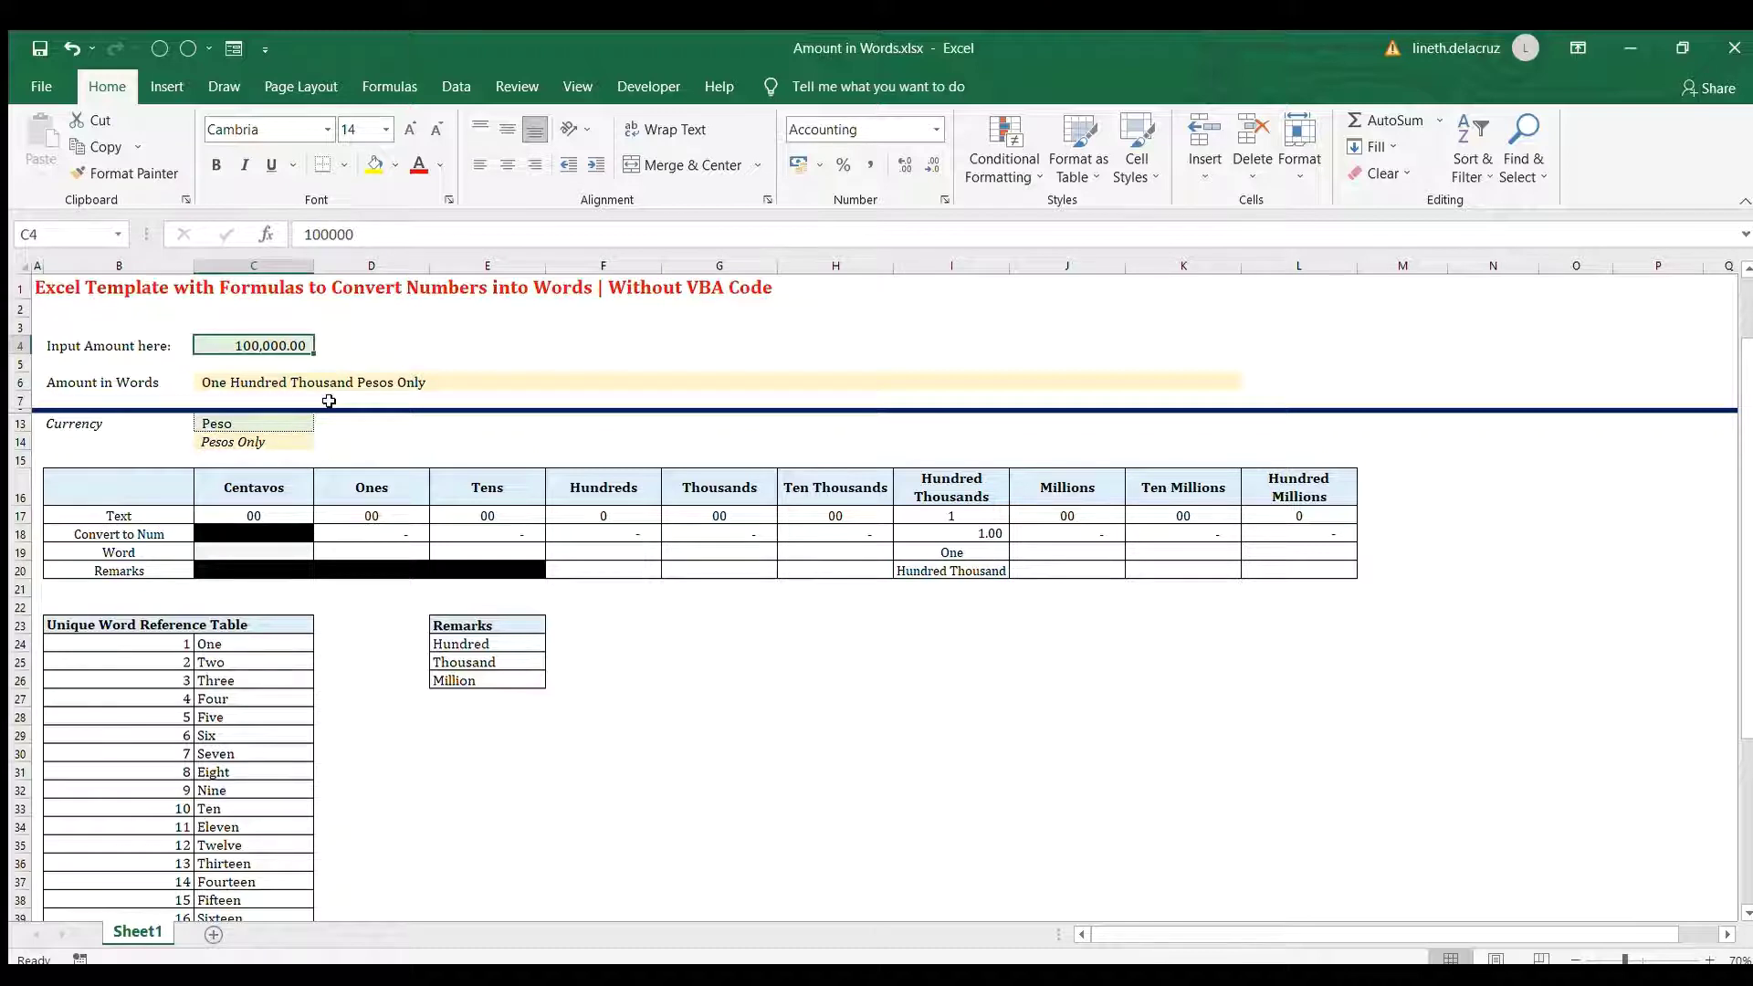
{"action": "type", "text": "1010"}
{"action": "key", "text": "Return"}
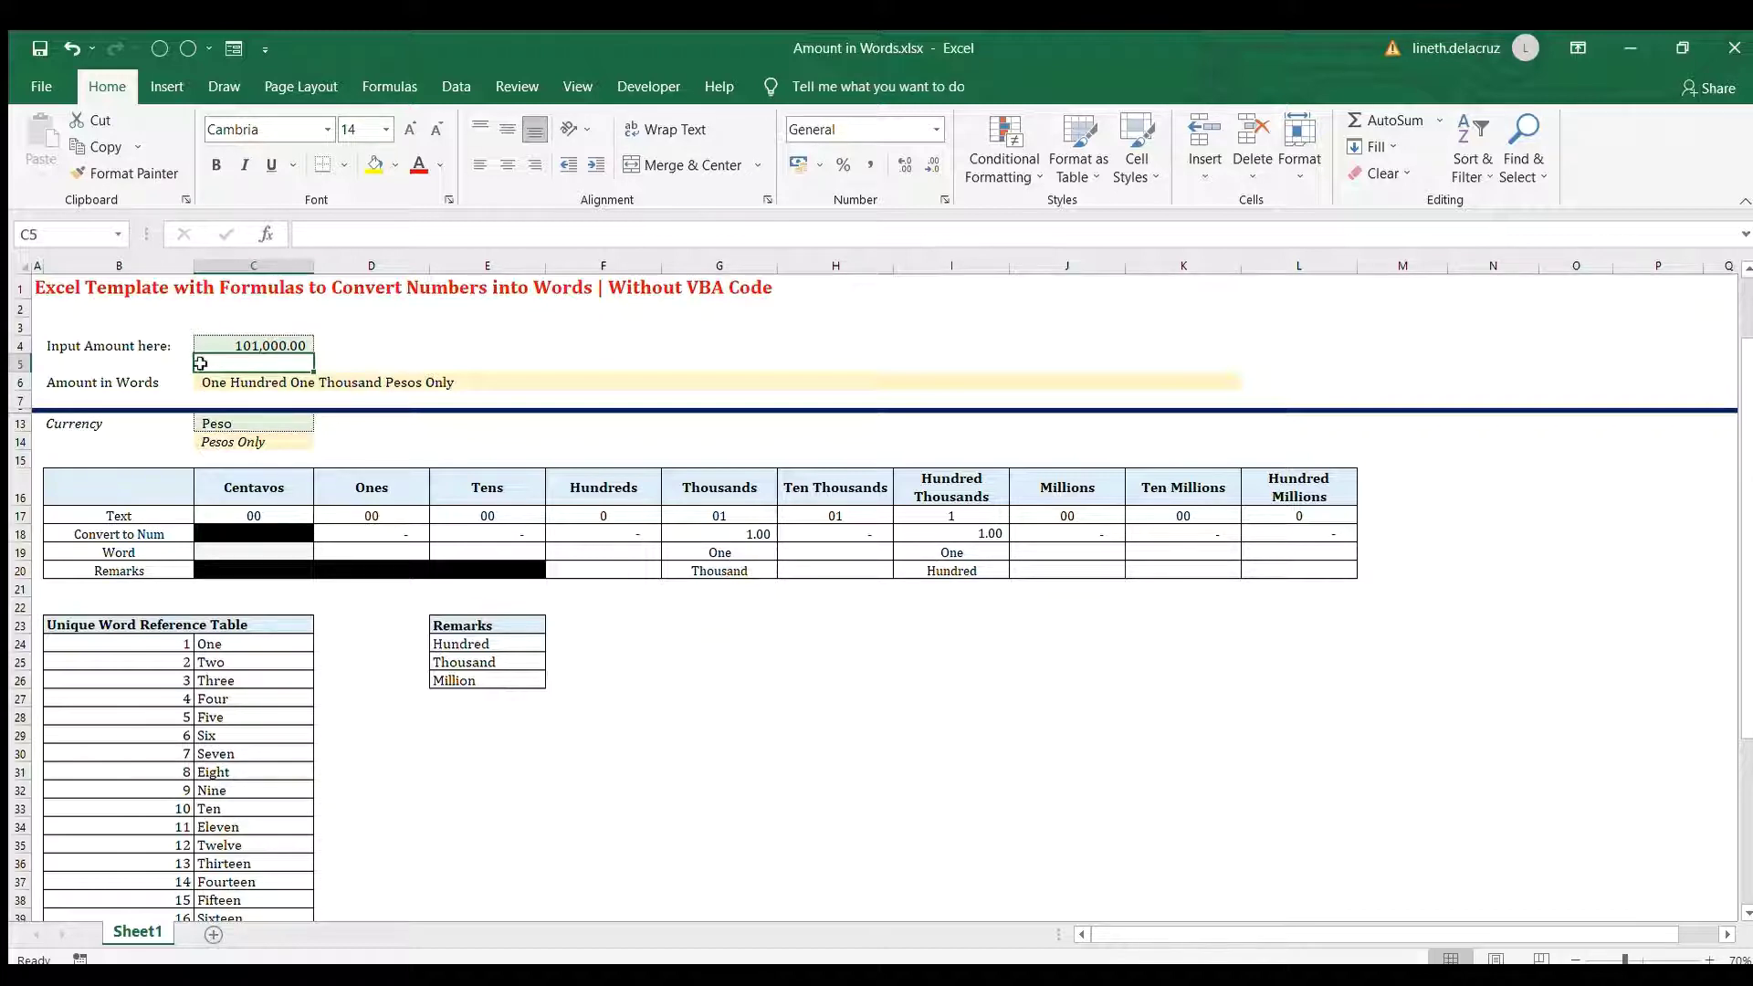
Set the input amount in C4 to 123456789 to fill every place column
{"action": "left_click", "coordinate": [234, 345]}
{"action": "type", "text": "123,4"}
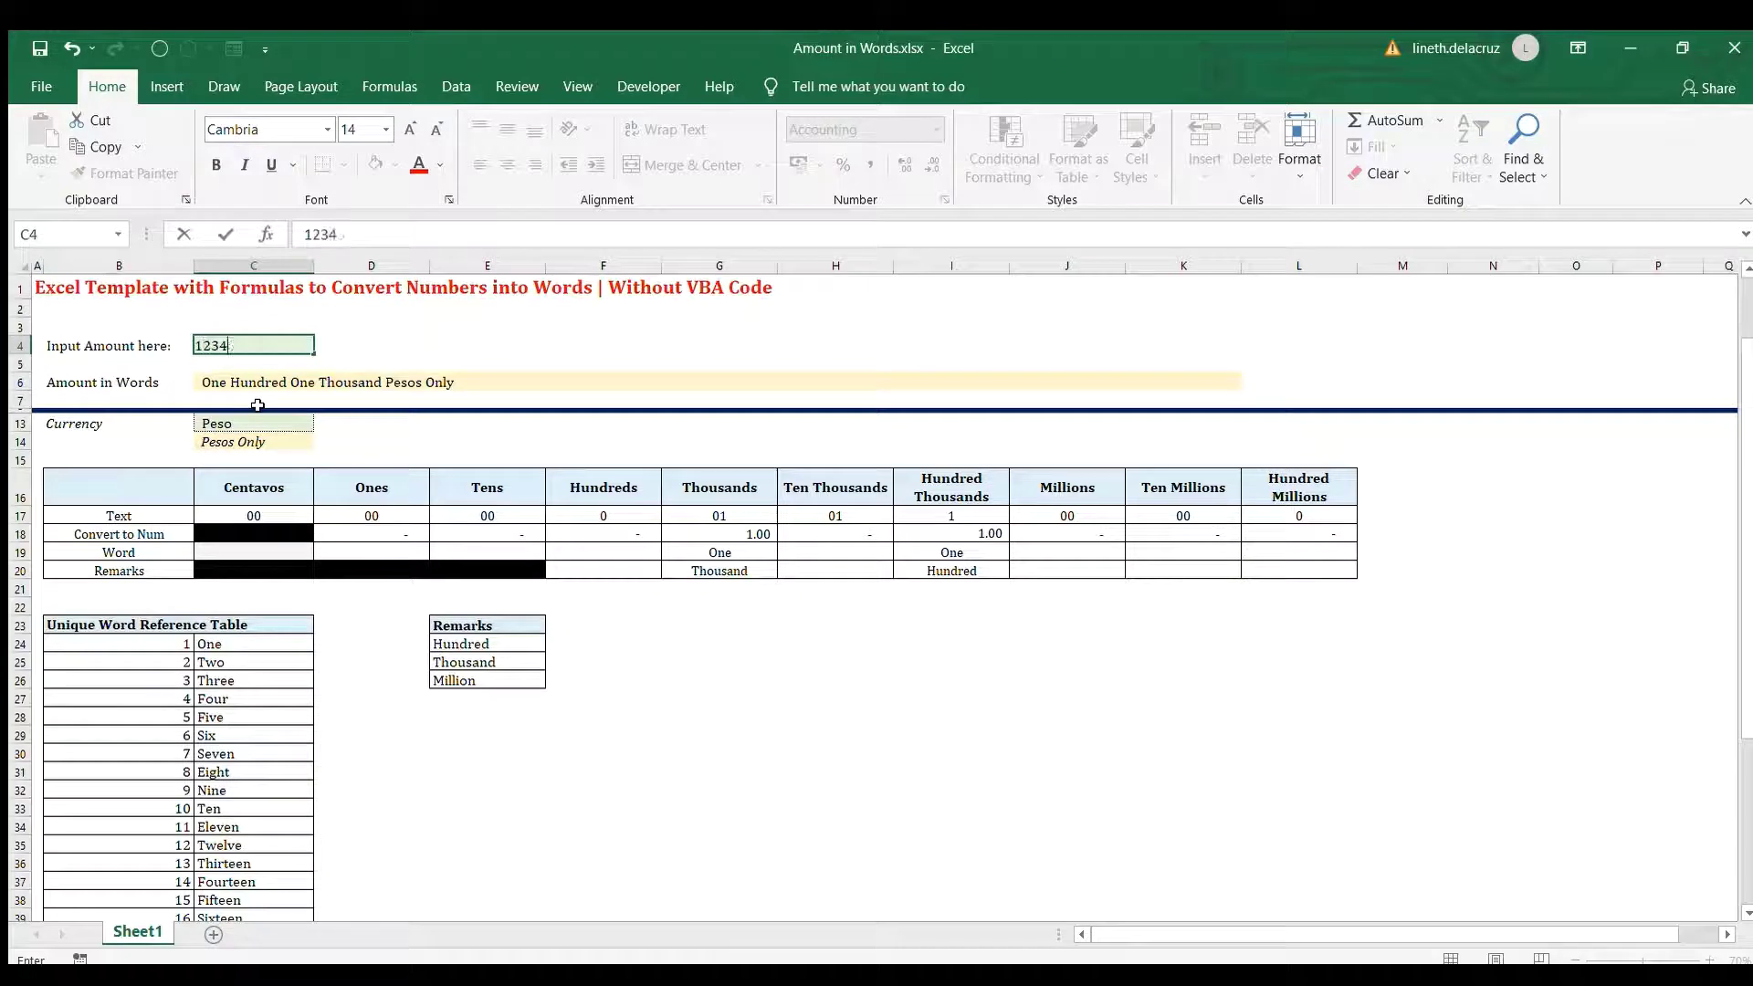
{"action": "type", "text": "56,789"}
{"action": "key", "text": "Return"}
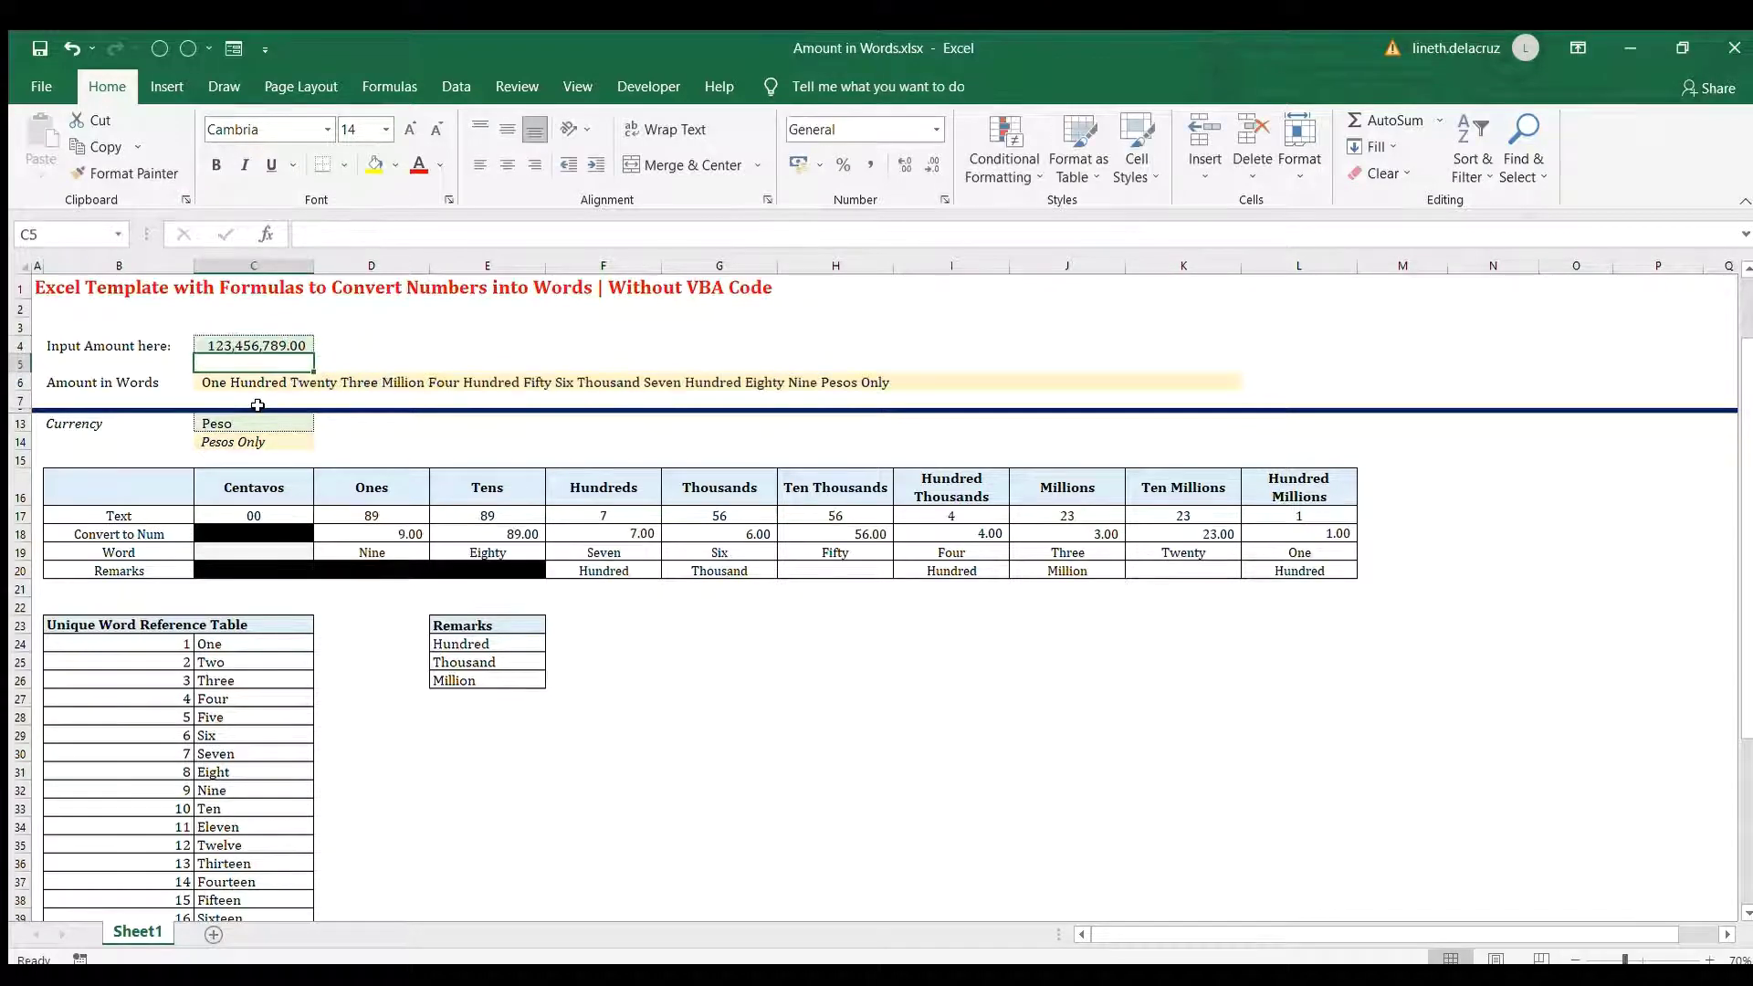
Copy the thousands remark formulas from G20:I20 into the millions cells J20:L20
{"action": "left_click_drag", "start_coordinate": [735, 571], "coordinate": [933, 571]}
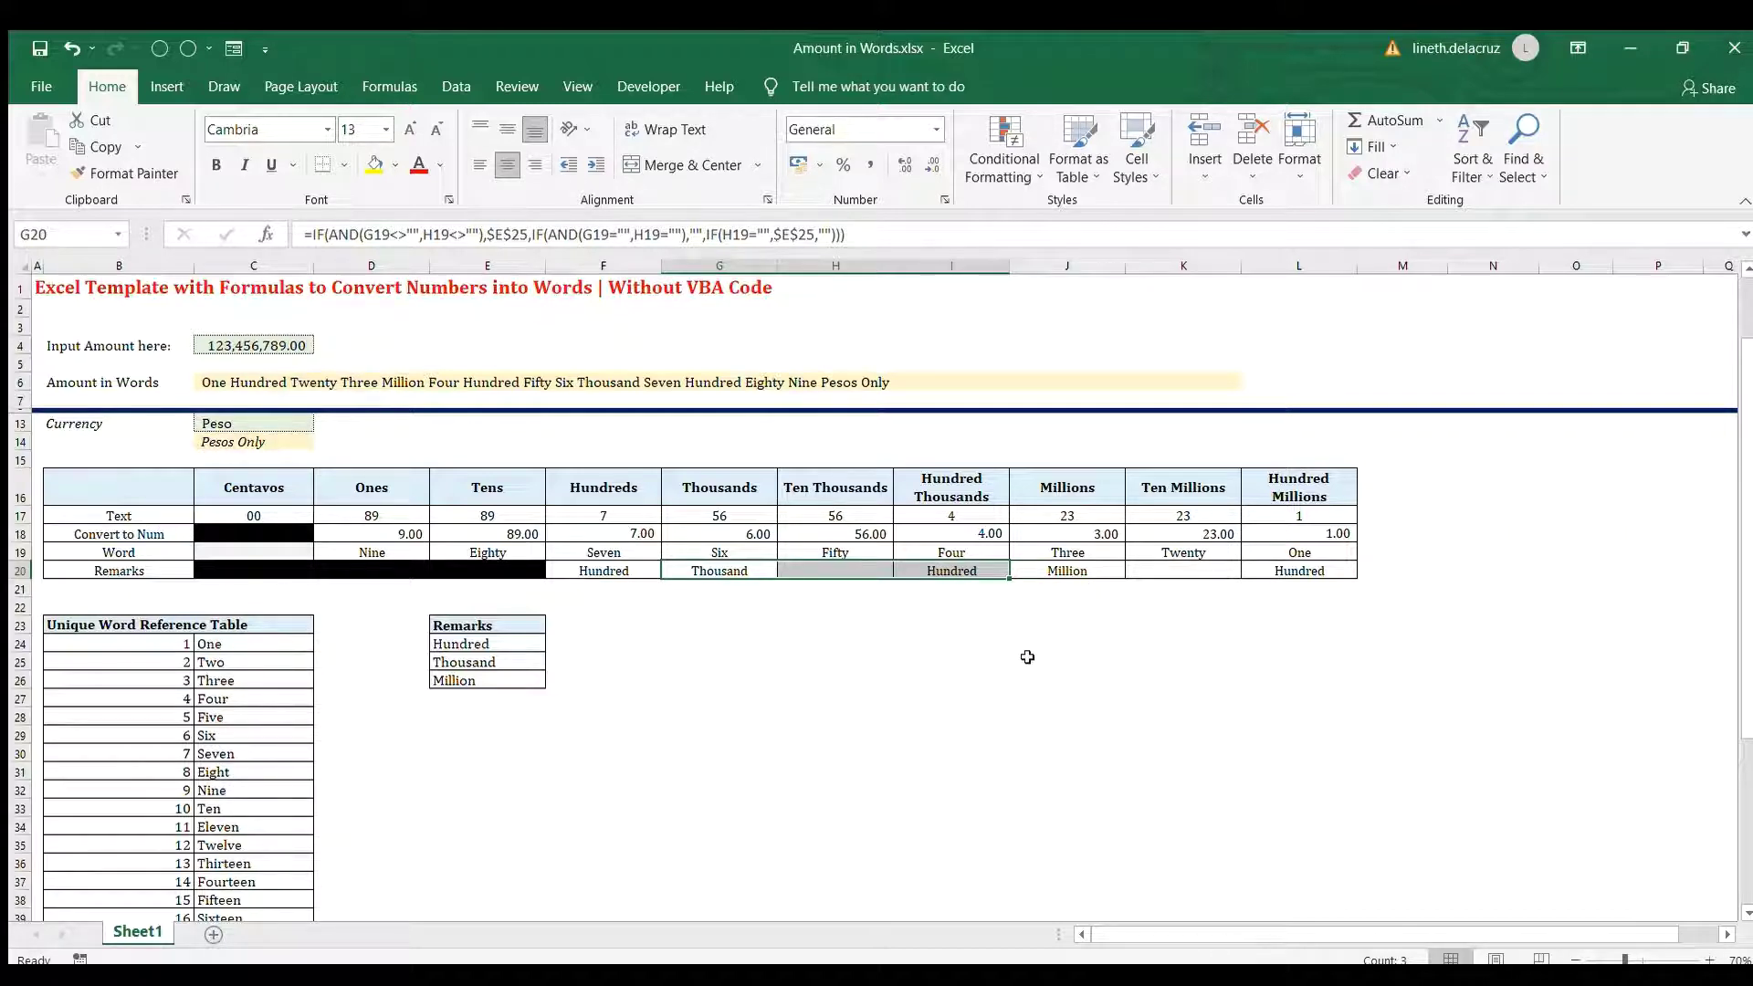
{"action": "key", "text": "ctrl+c"}
{"action": "left_click_drag", "start_coordinate": [1068, 571], "coordinate": [1300, 571]}
{"action": "key", "text": "ctrl+v"}
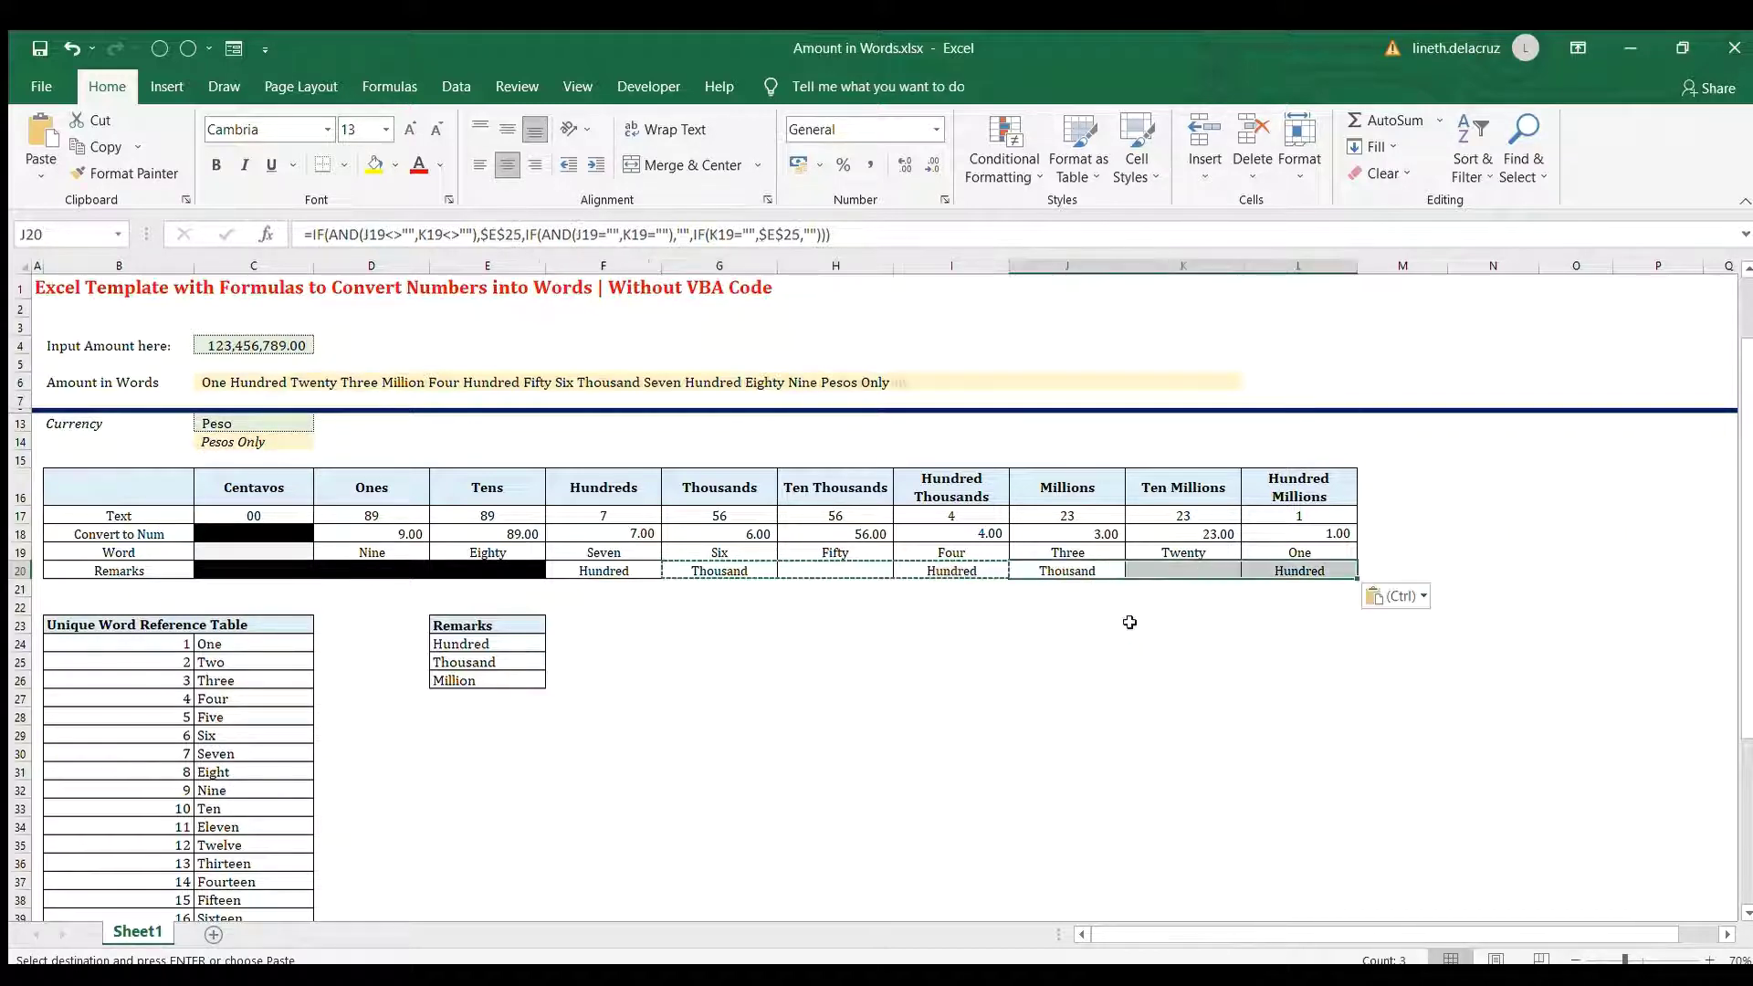
Point the Millions remark formula in J20 to the word Million in $E$26 instead of $E$25
{"action": "left_click", "coordinate": [1068, 571]}
{"action": "double_click", "coordinate": [1067, 571]}
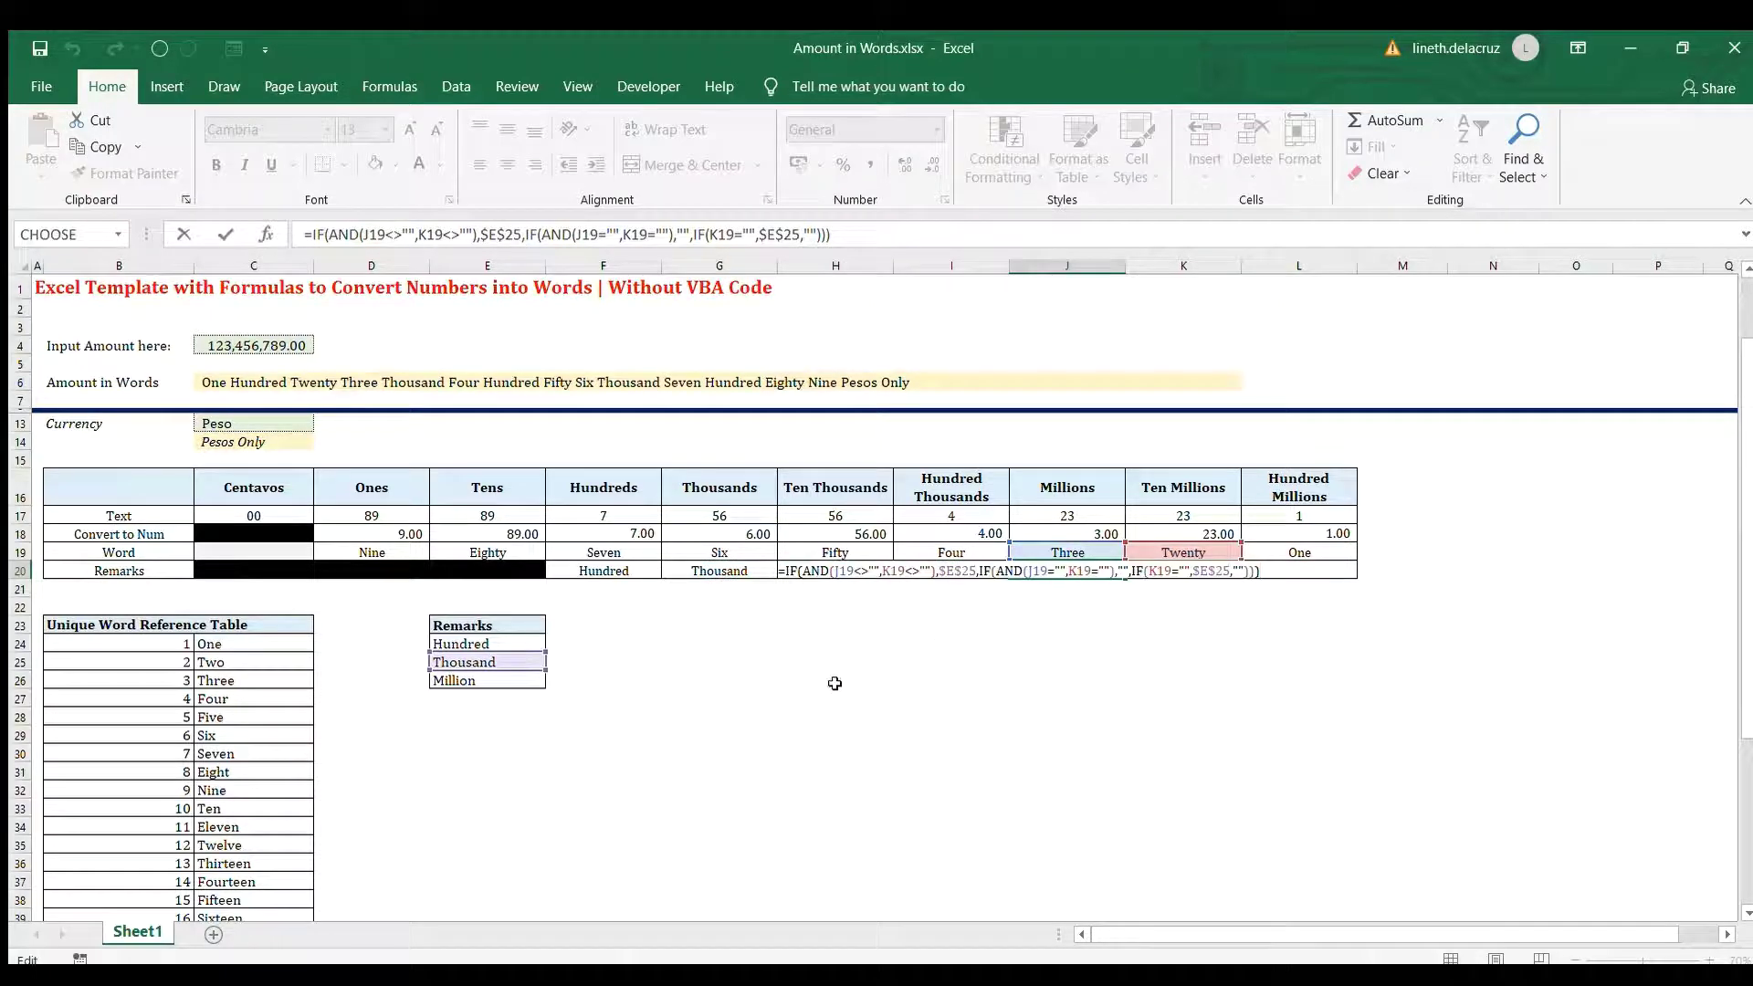
{"action": "left_click_drag", "start_coordinate": [487, 683], "coordinate": [443, 680]}
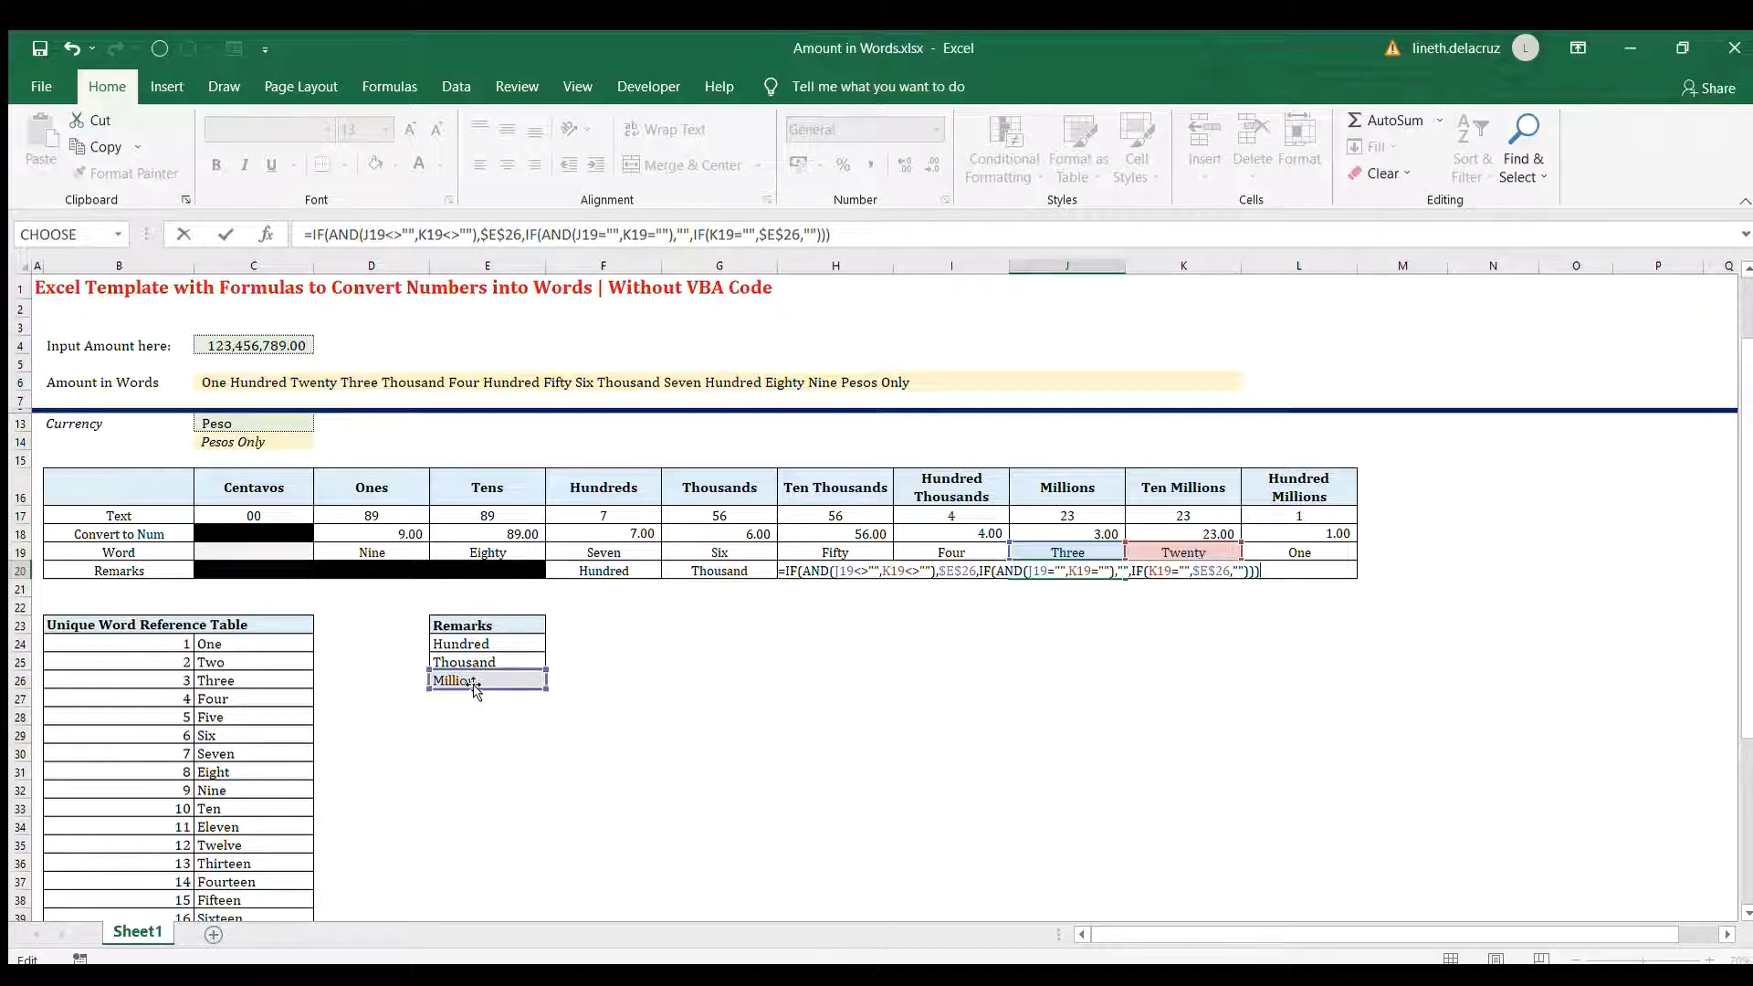
{"action": "key", "text": "Tab"}
Point the Ten Millions remark formula in K20 to $E$26 instead of $E$25
{"action": "key", "text": "F2"}
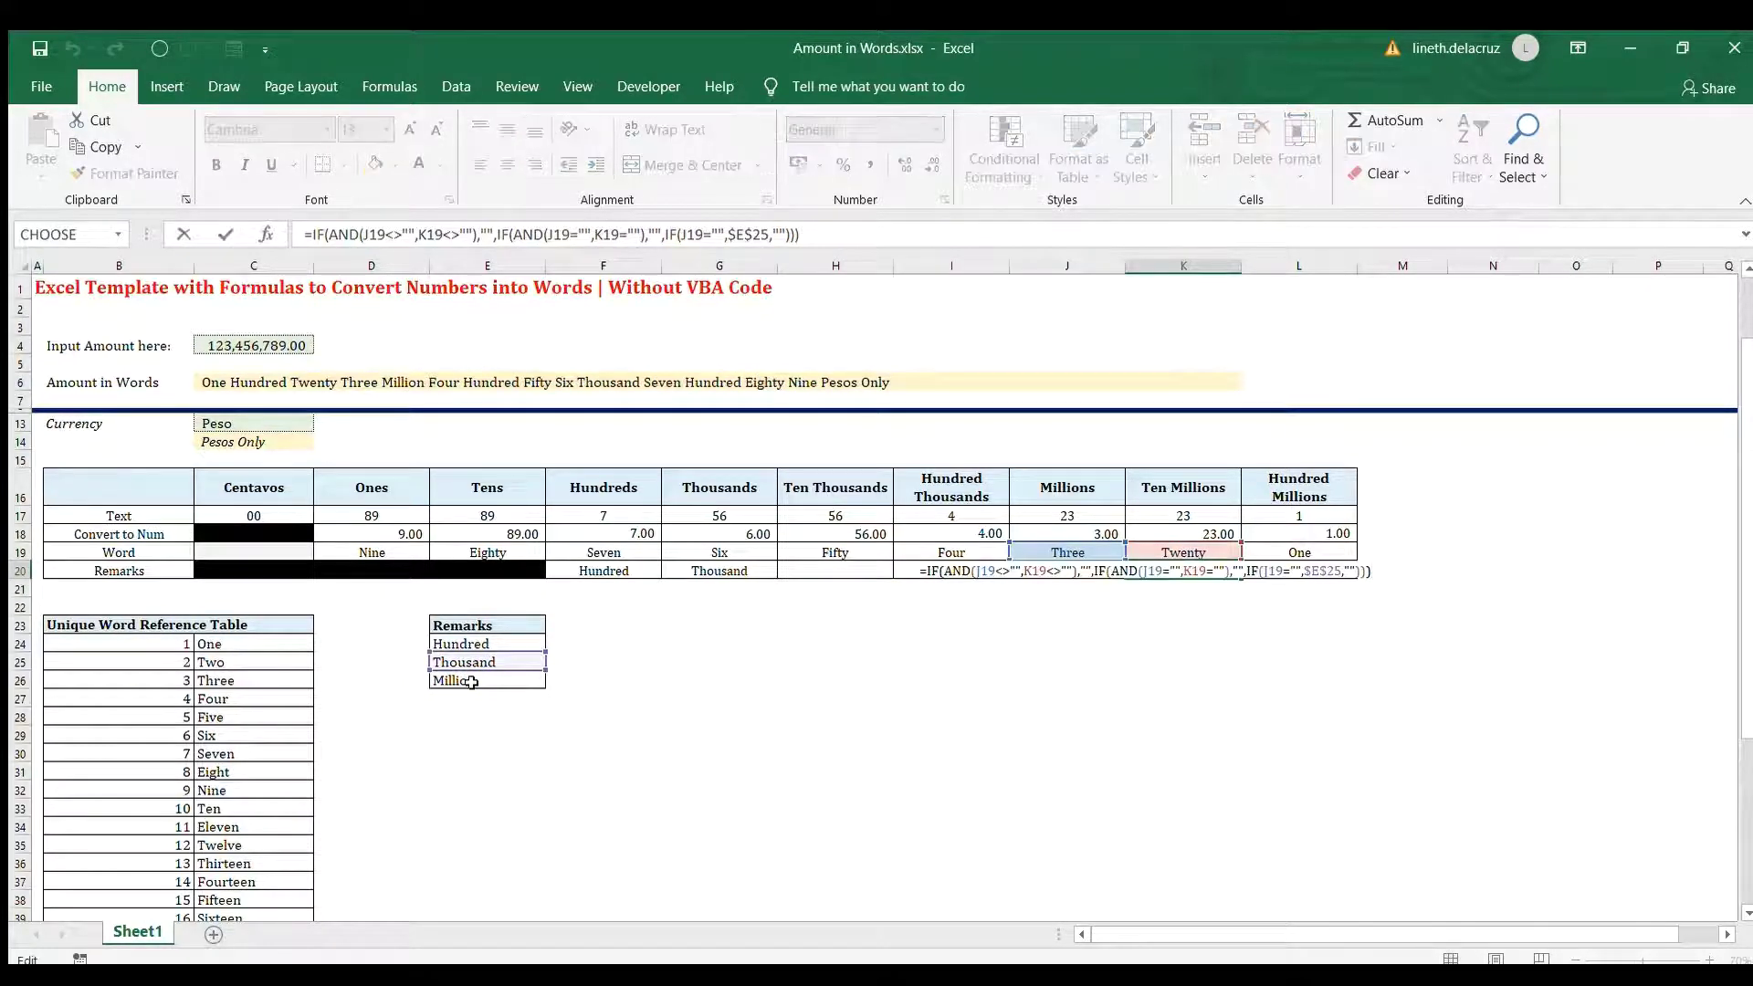
{"action": "left_click_drag", "start_coordinate": [484, 677], "coordinate": [492, 696]}
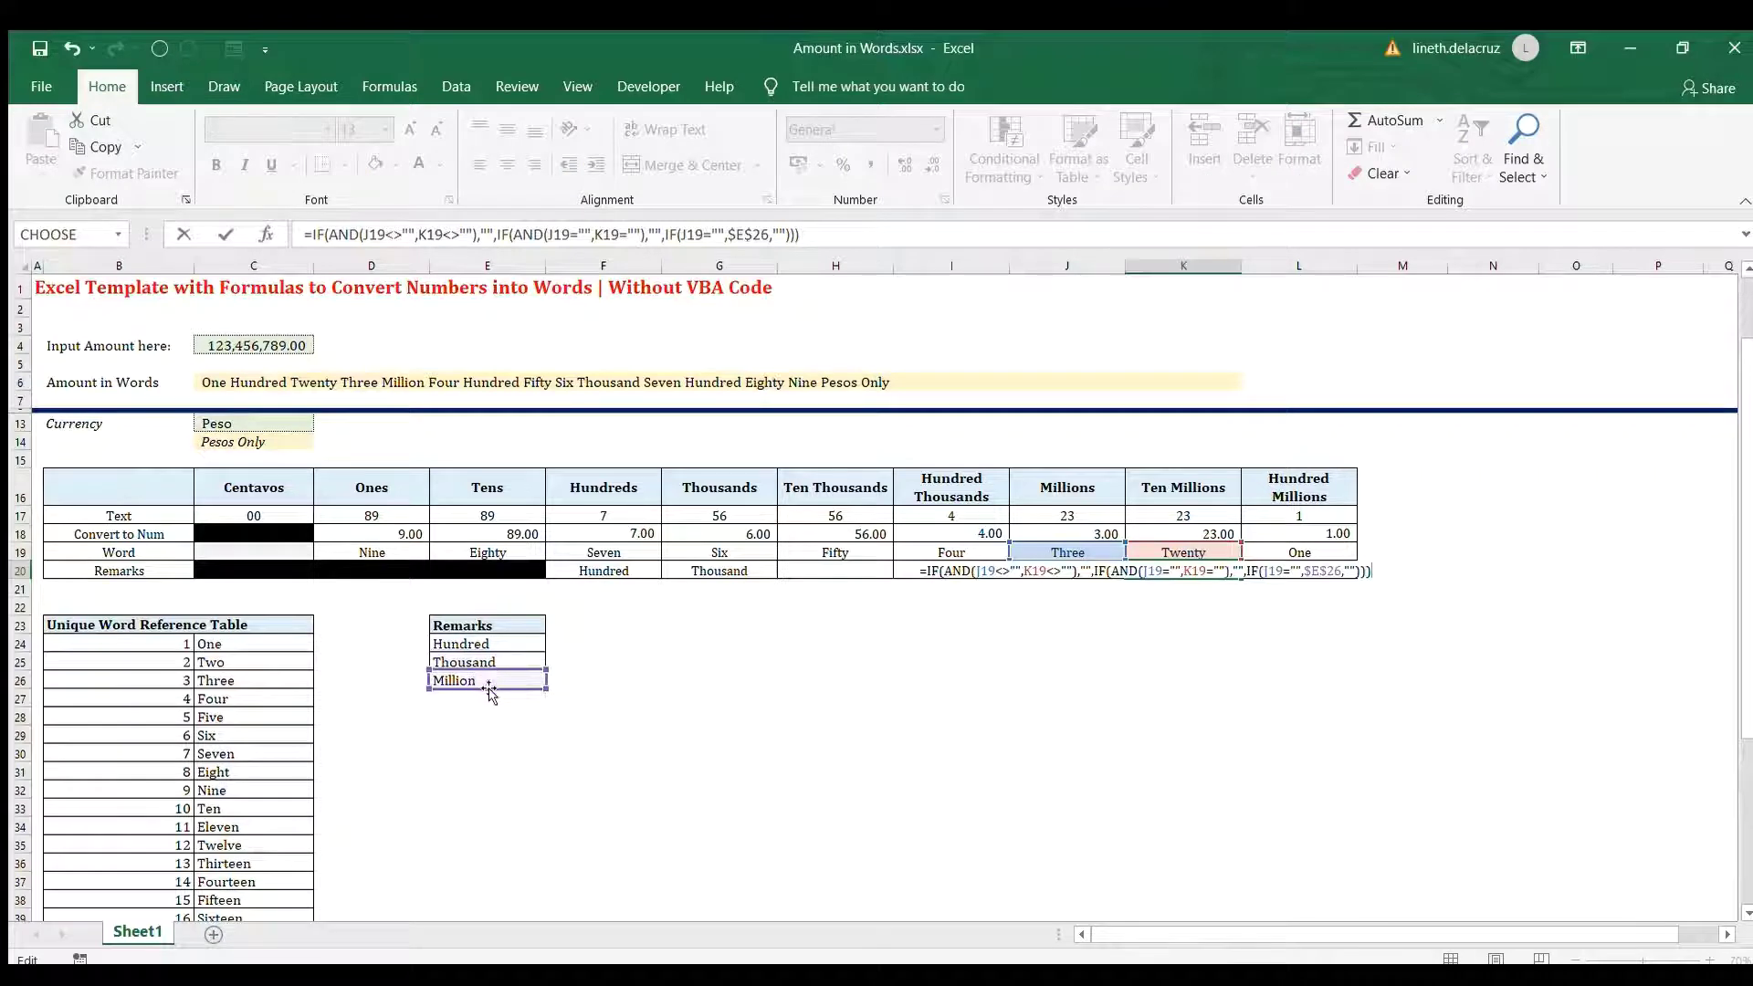
{"action": "key", "text": "Tab"}
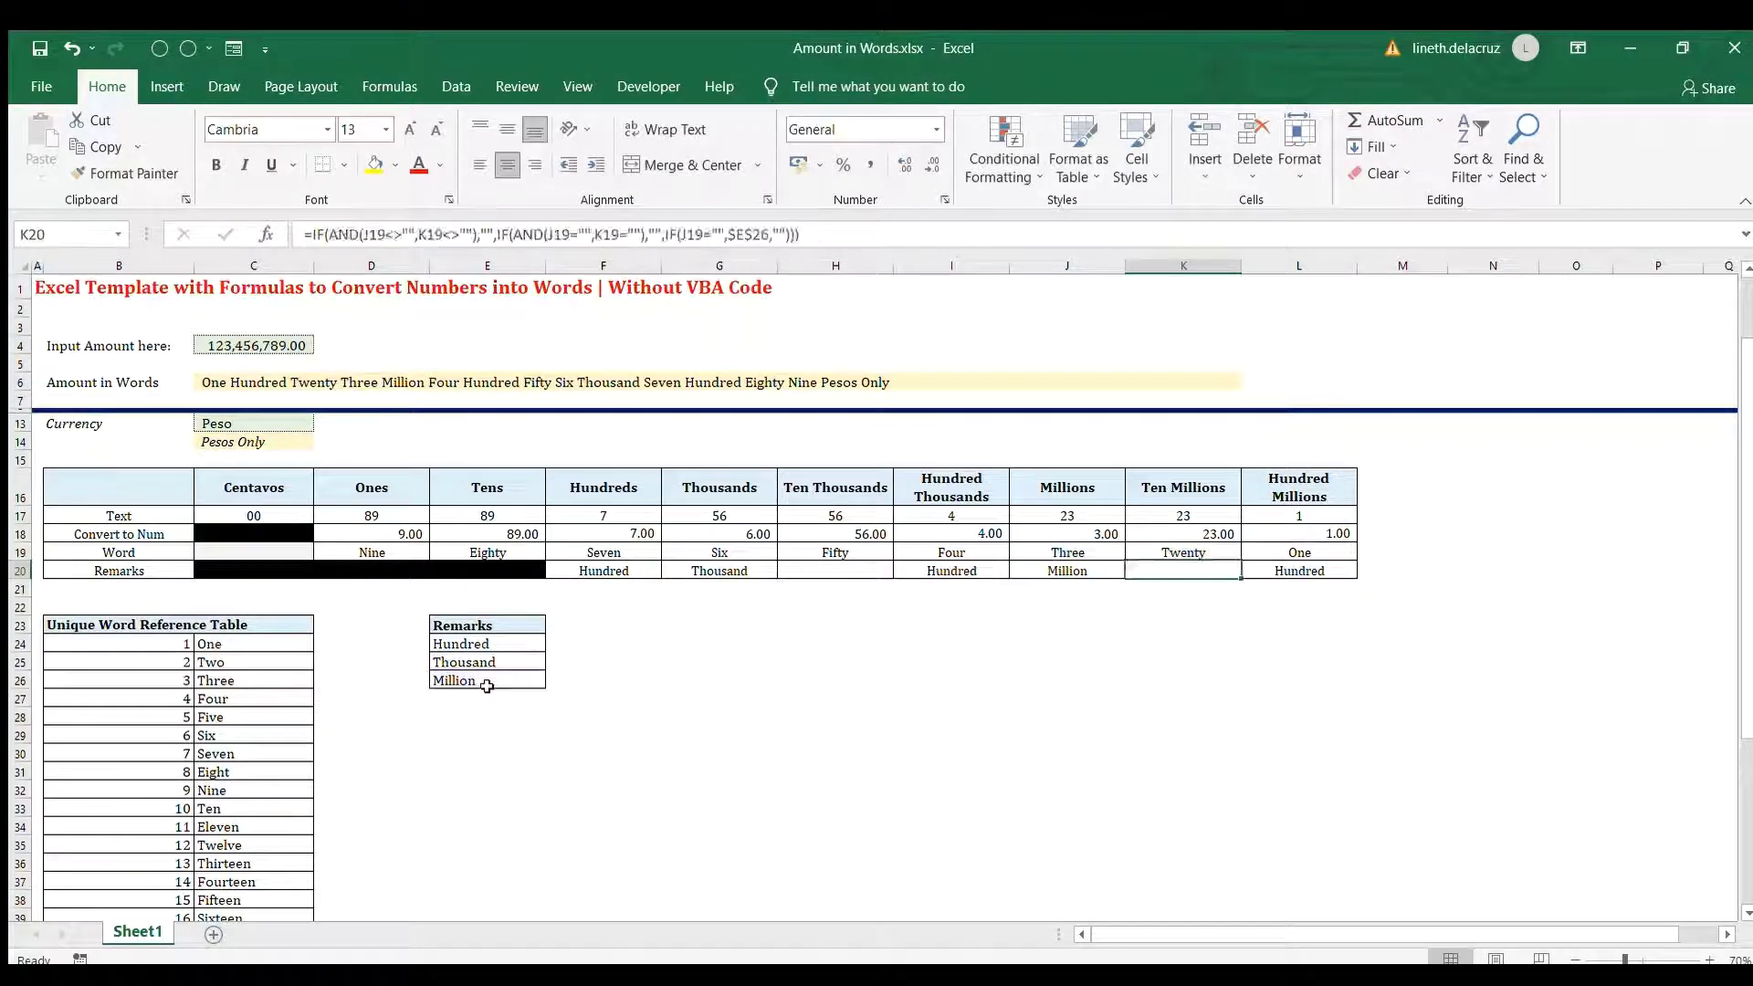
Change the Thousand reference in the Hundred Millions remark formula in L20 to $E$26, keeping $E$24 for Hundred
{"action": "key", "text": "F2"}
{"action": "left_click_drag", "start_coordinate": [497, 676], "coordinate": [493, 694]}
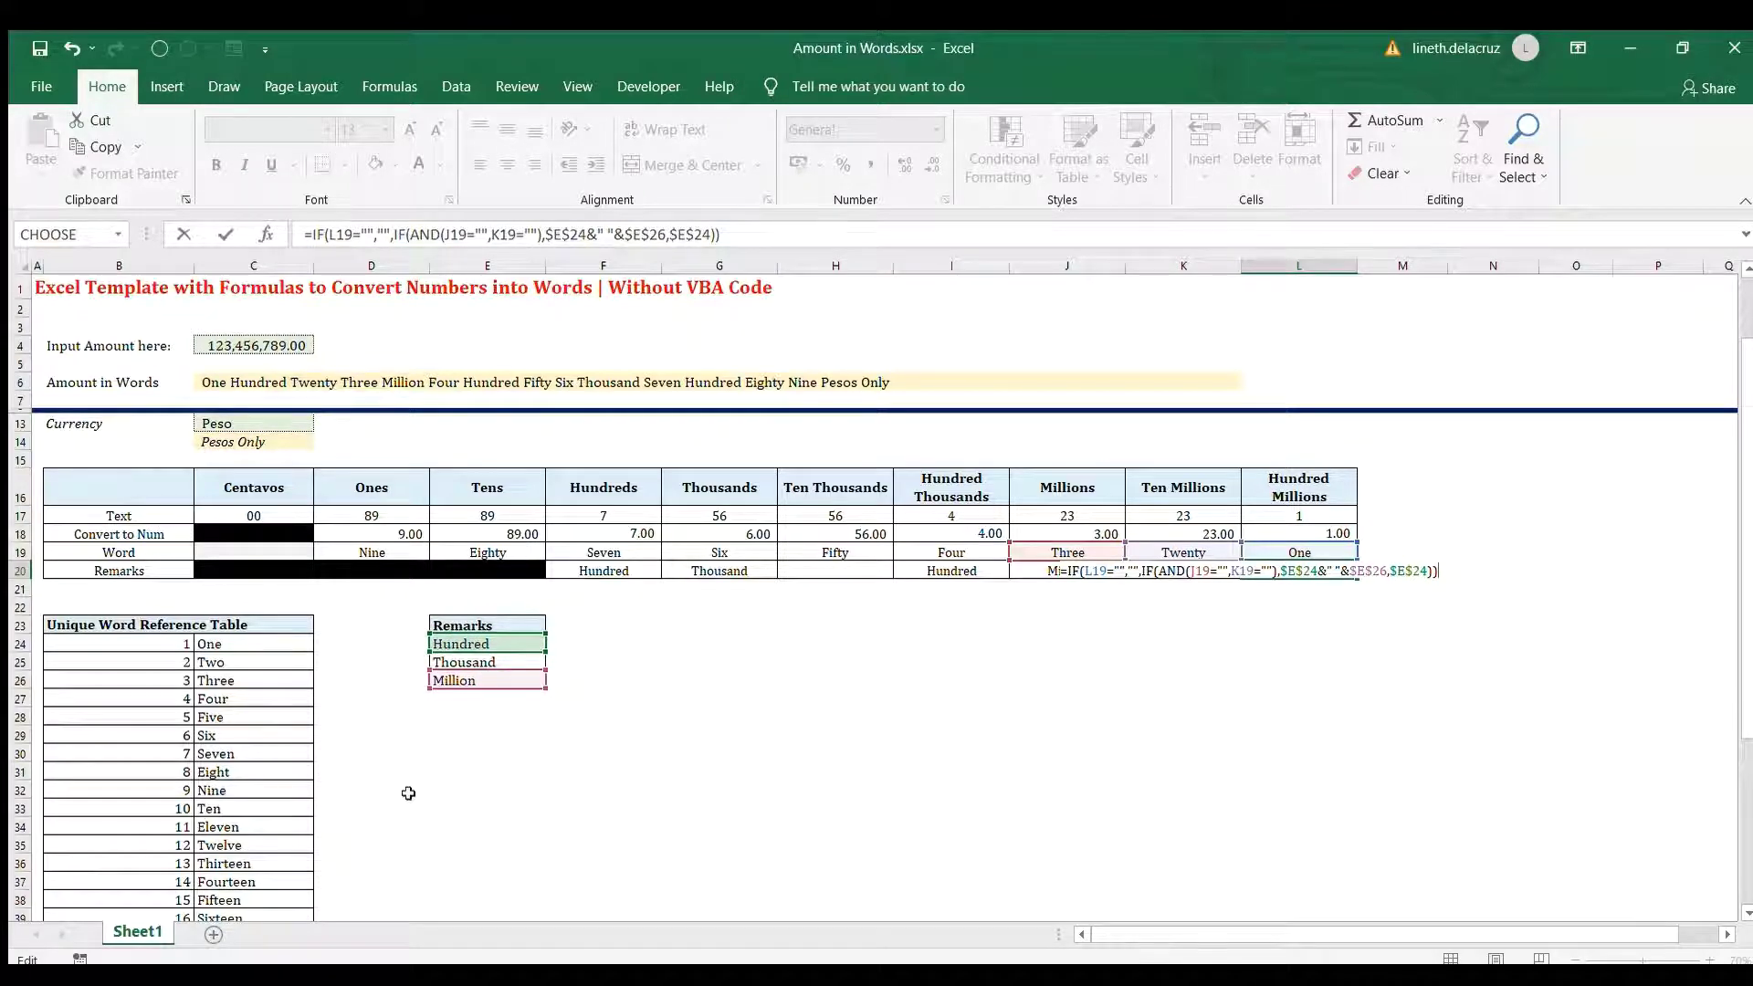
{"action": "key", "text": "Return"}
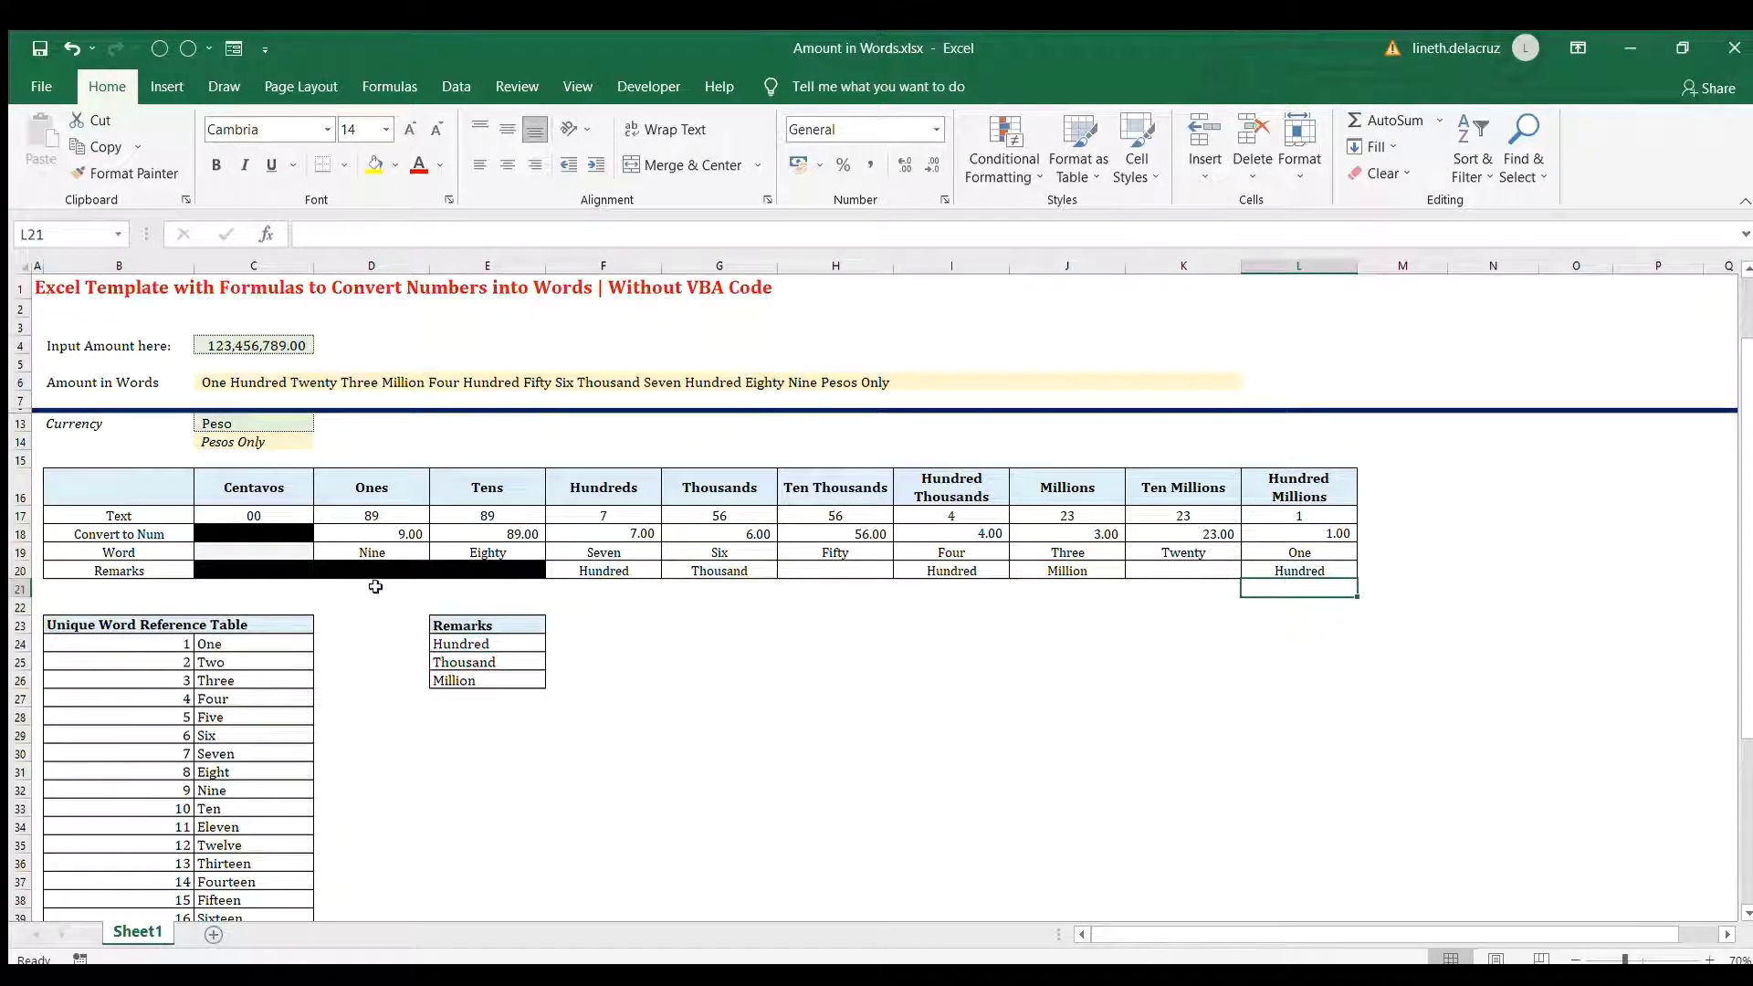
Test the millions remarks by setting the input amount in C4 to 100000000
{"action": "left_click", "coordinate": [244, 351]}
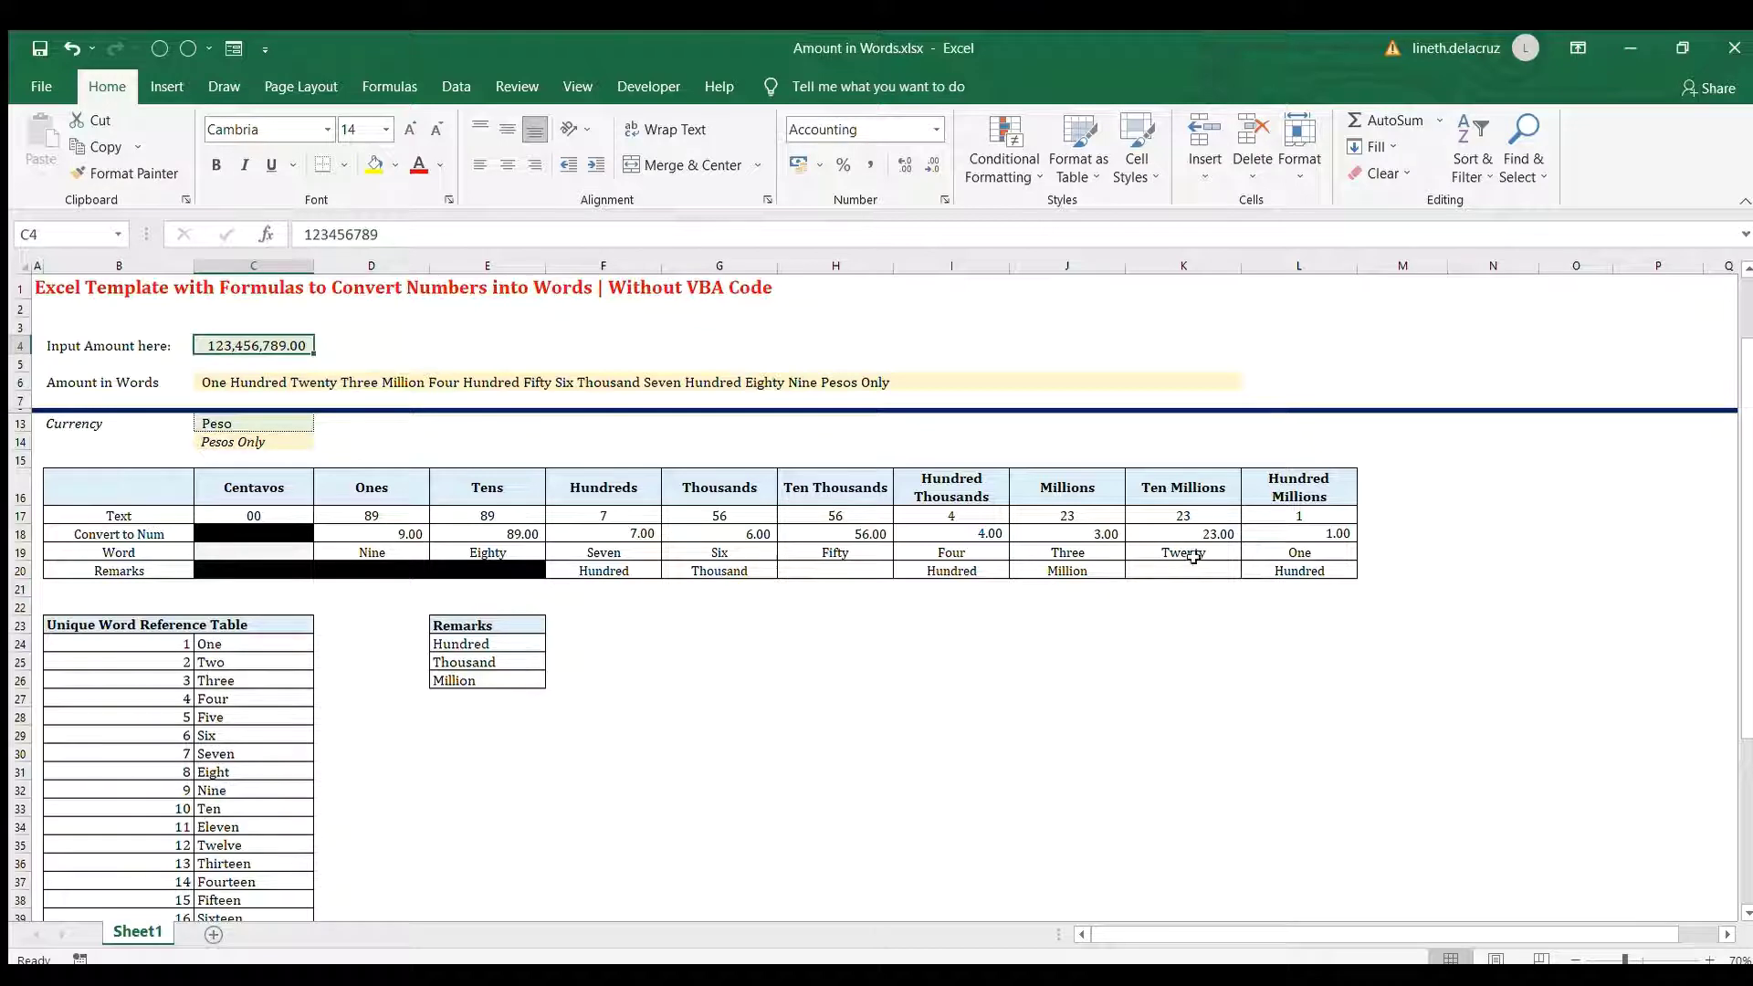
{"action": "type", "text": "1"}
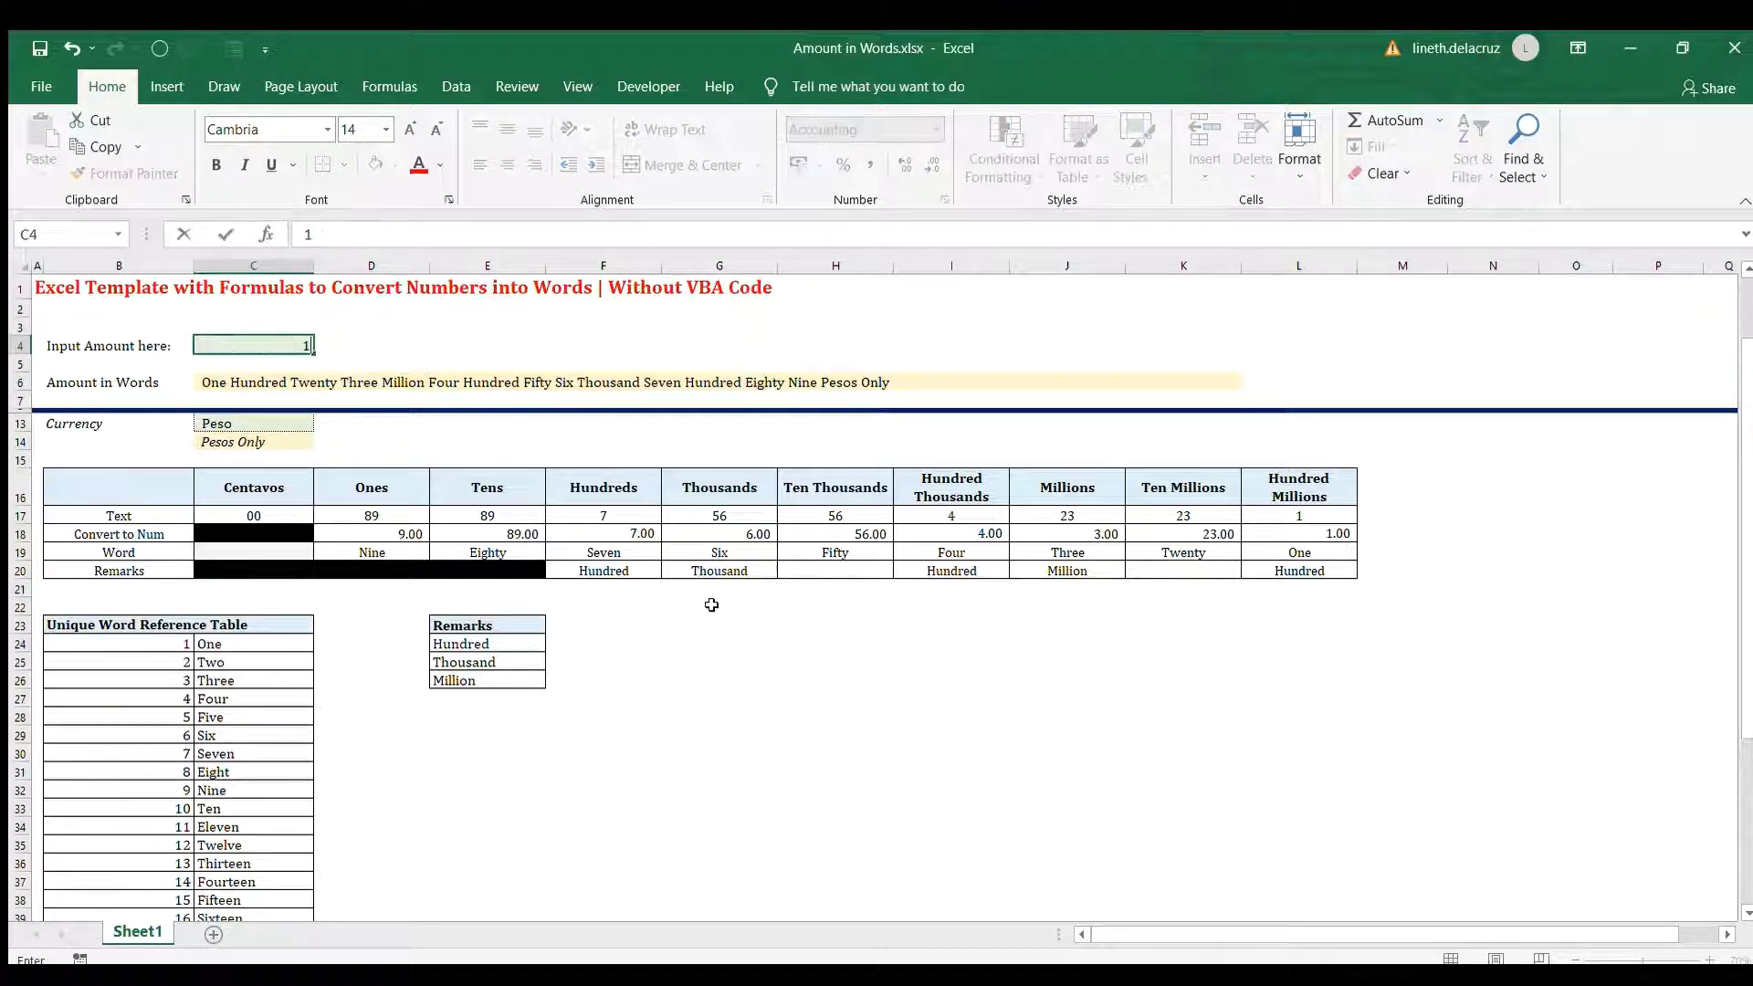
{"action": "type", "text": "00000000"}
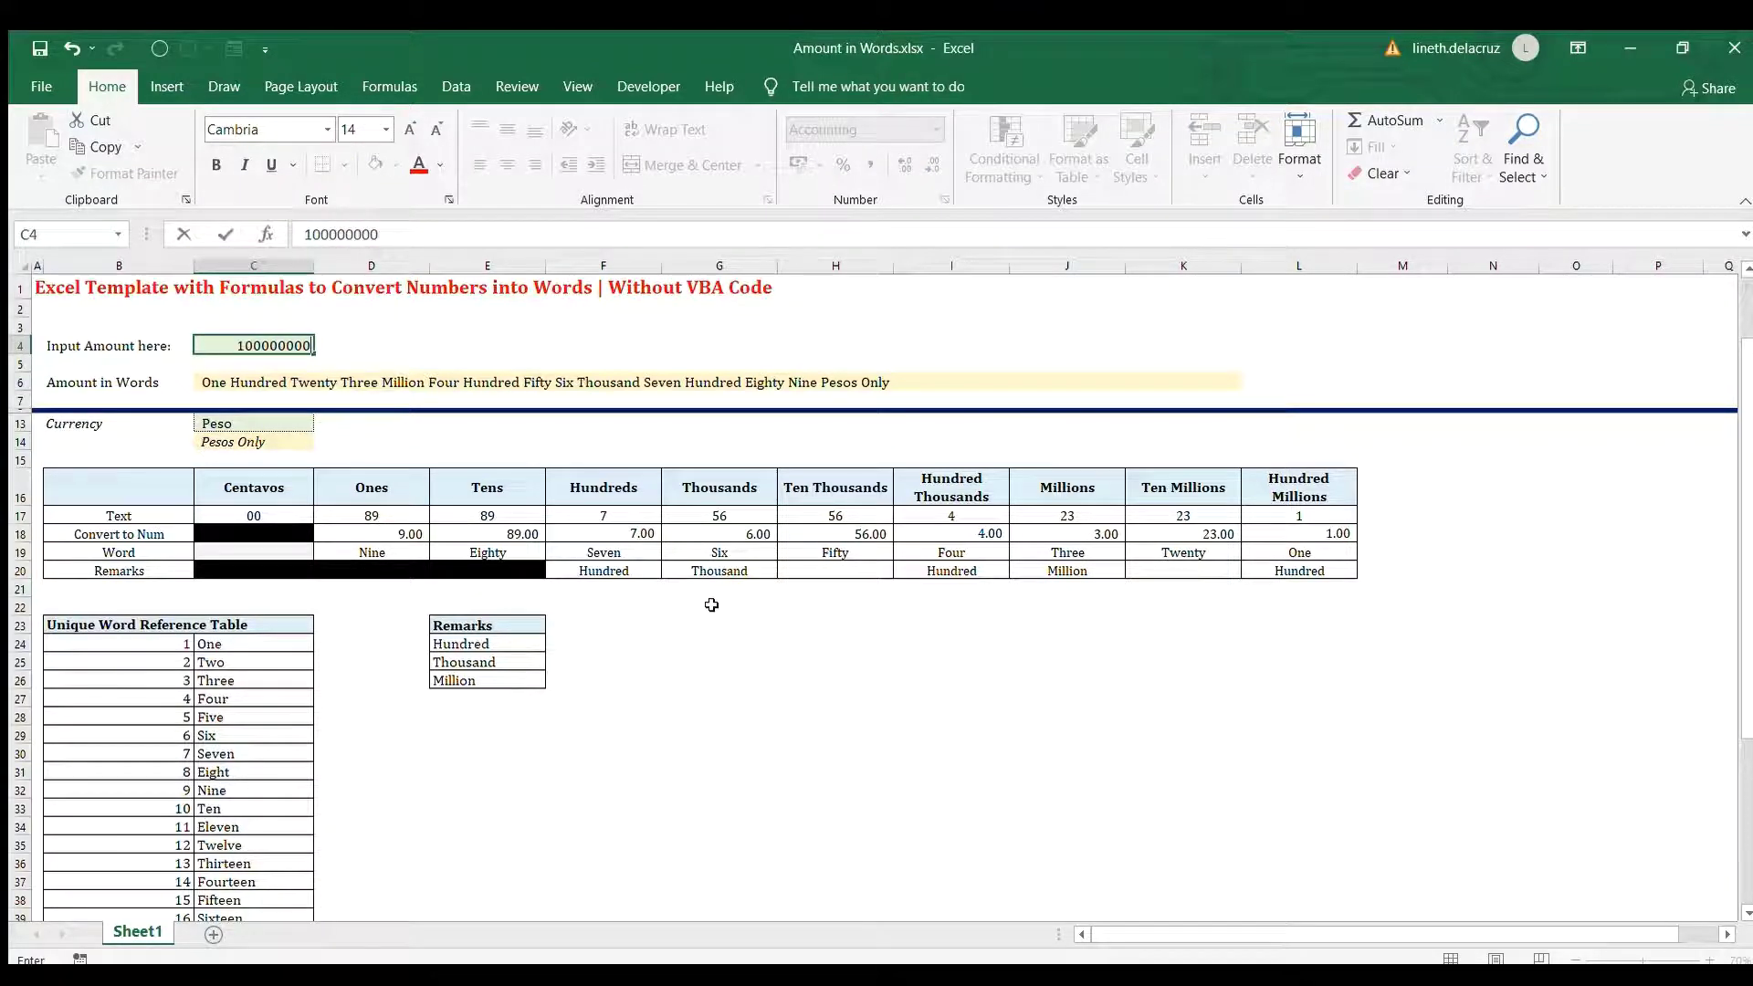
{"action": "key", "text": "ctrl+Return"}
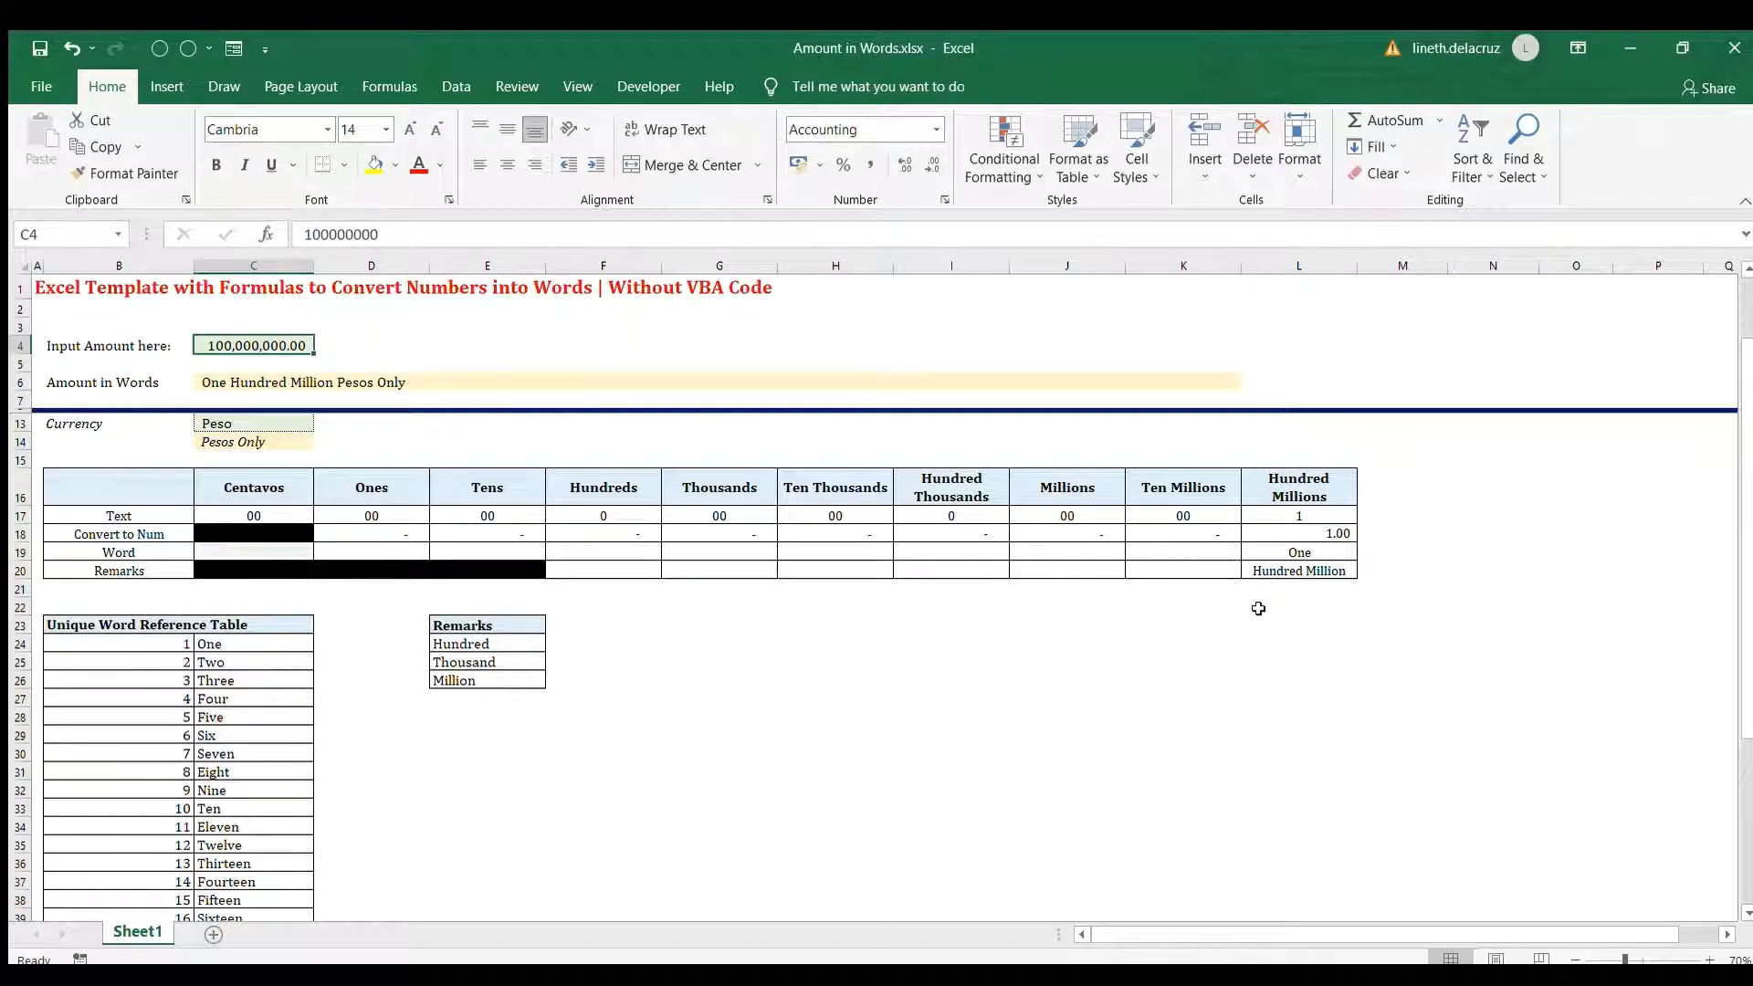
Edit the input amount in C4 to 101000000 to test the Millions and Hundred Millions remarks together
{"action": "key", "text": "F2"}
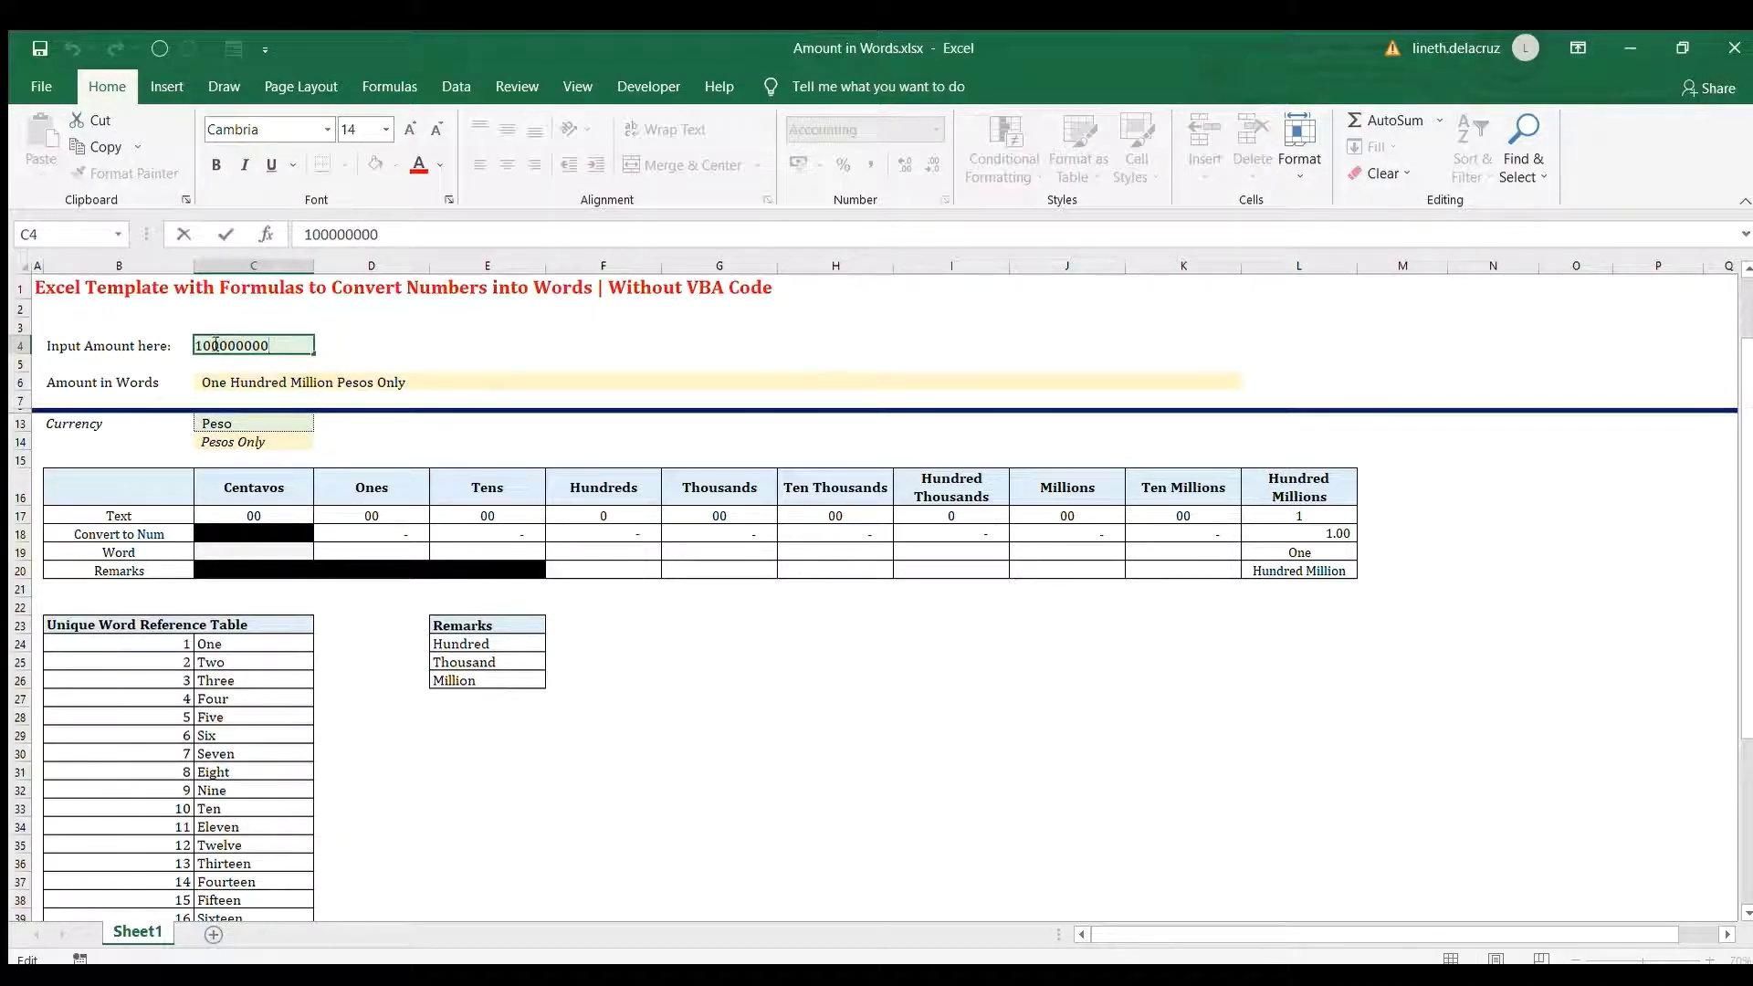
{"action": "key", "text": "Right"}
{"action": "type", "text": "1"}
{"action": "key", "text": "Return"}
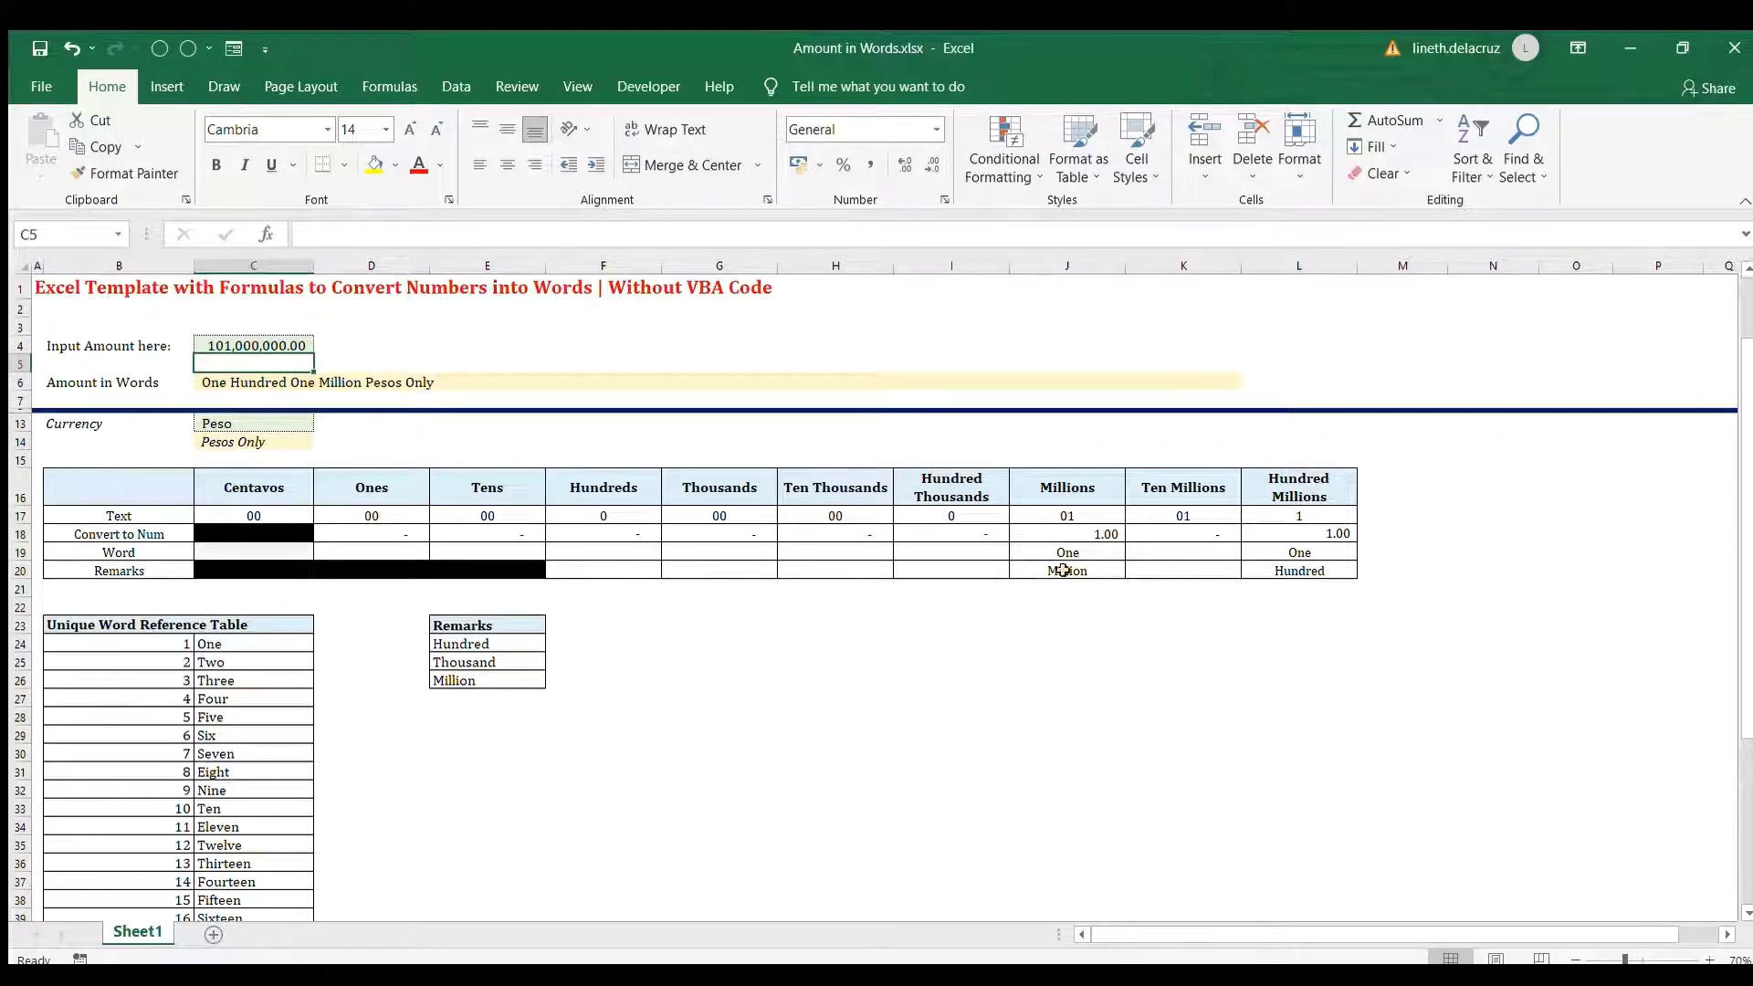
Edit the input amount in C4 to 111000000 to test the Ten Millions remark
{"action": "left_click", "coordinate": [271, 344]}
{"action": "key", "text": "F2"}
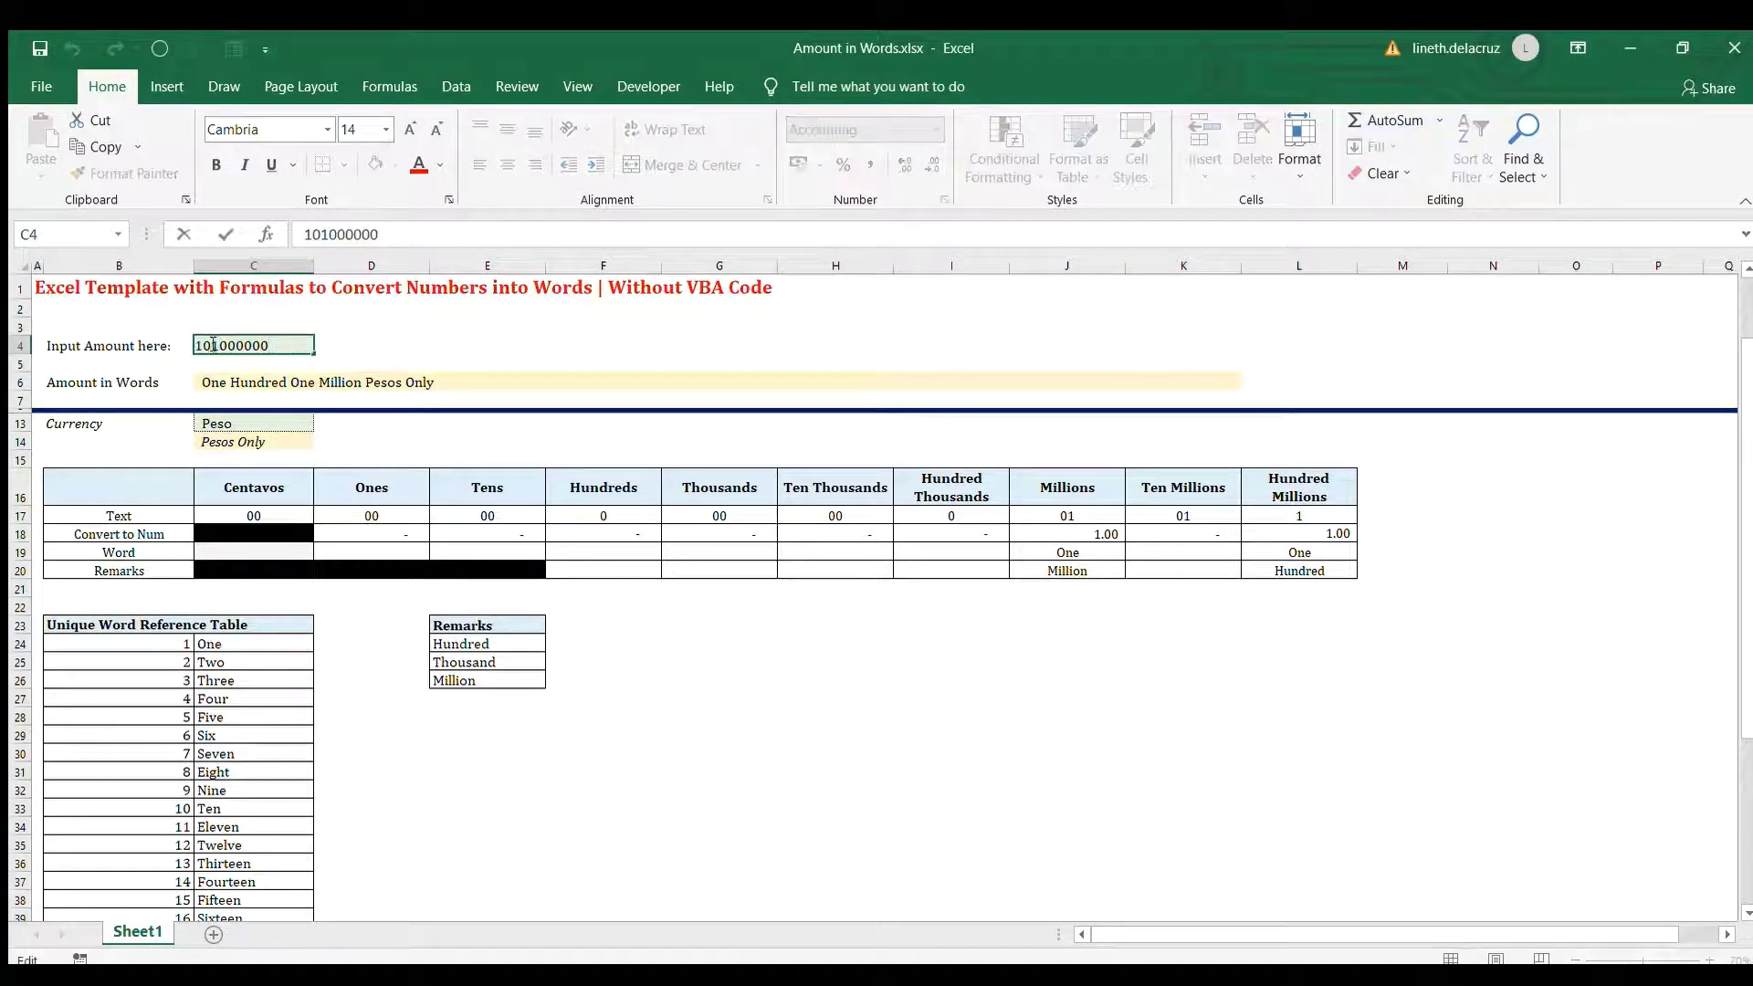
{"action": "left_click", "coordinate": [213, 345]}
{"action": "key", "text": "BackSpace"}
{"action": "type", "text": "1"}
{"action": "key", "text": "Return"}
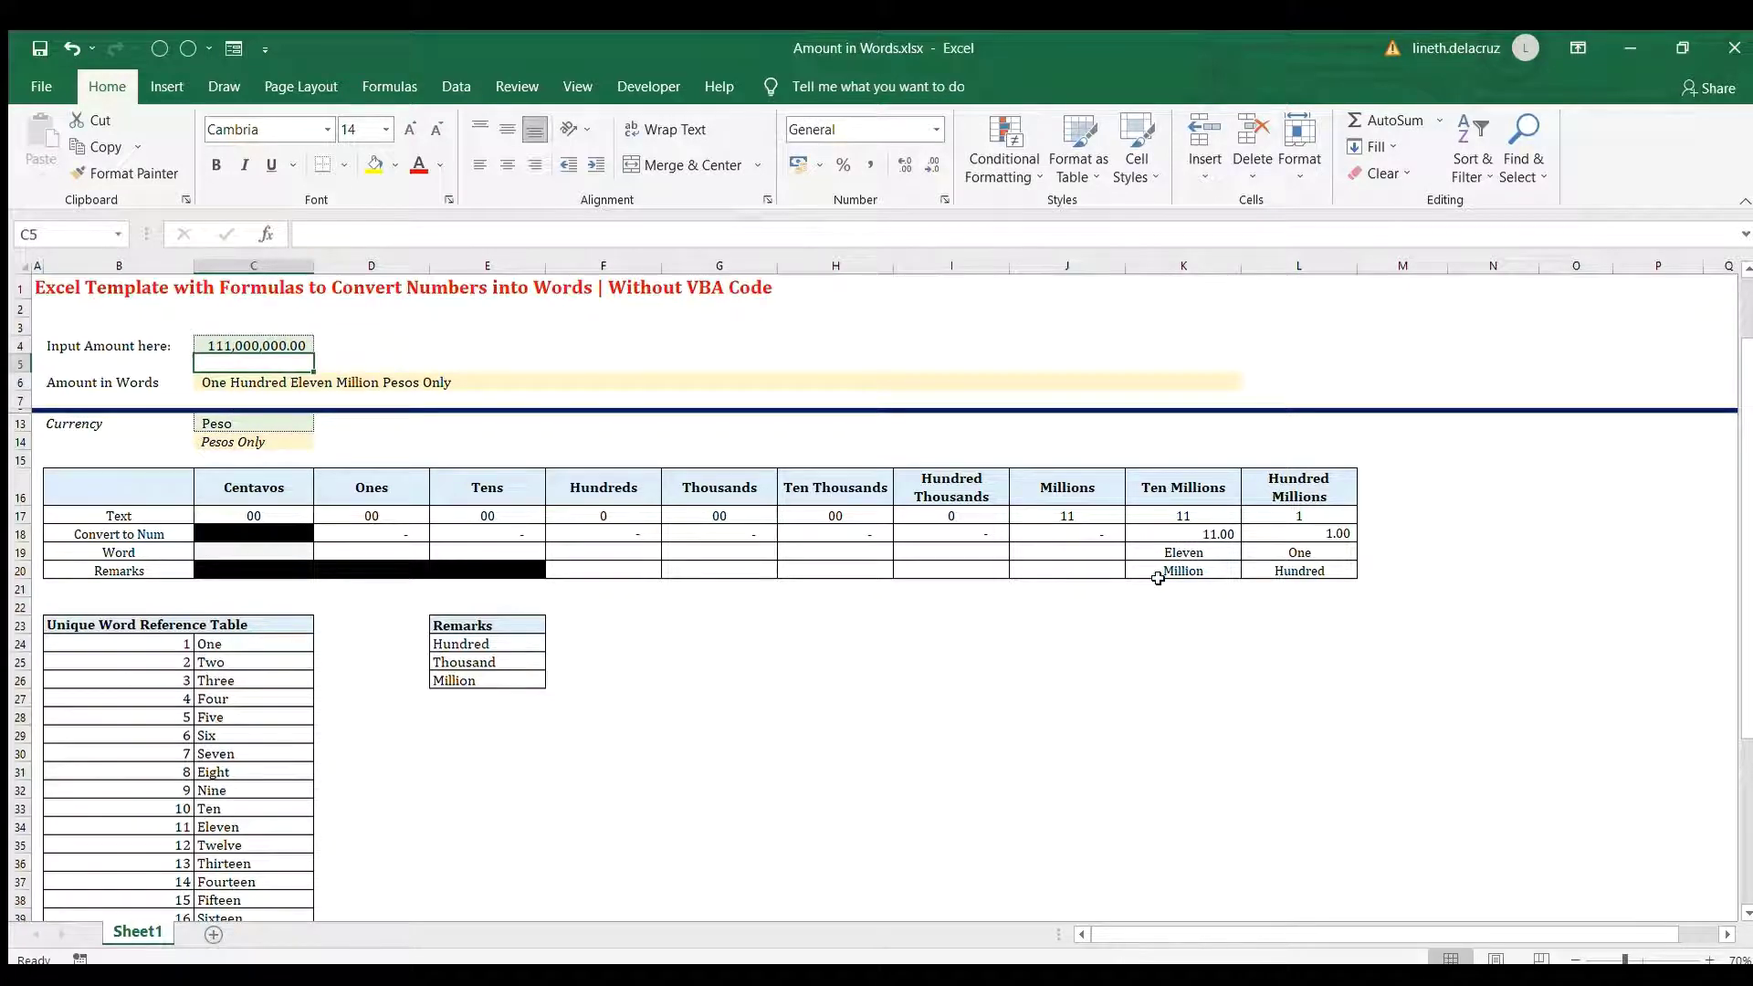
Enter 123,456,789 as the input amount in C4, and extend it with centavos to 123456789.10
{"action": "left_click", "coordinate": [272, 351]}
{"action": "type", "text": "12"}
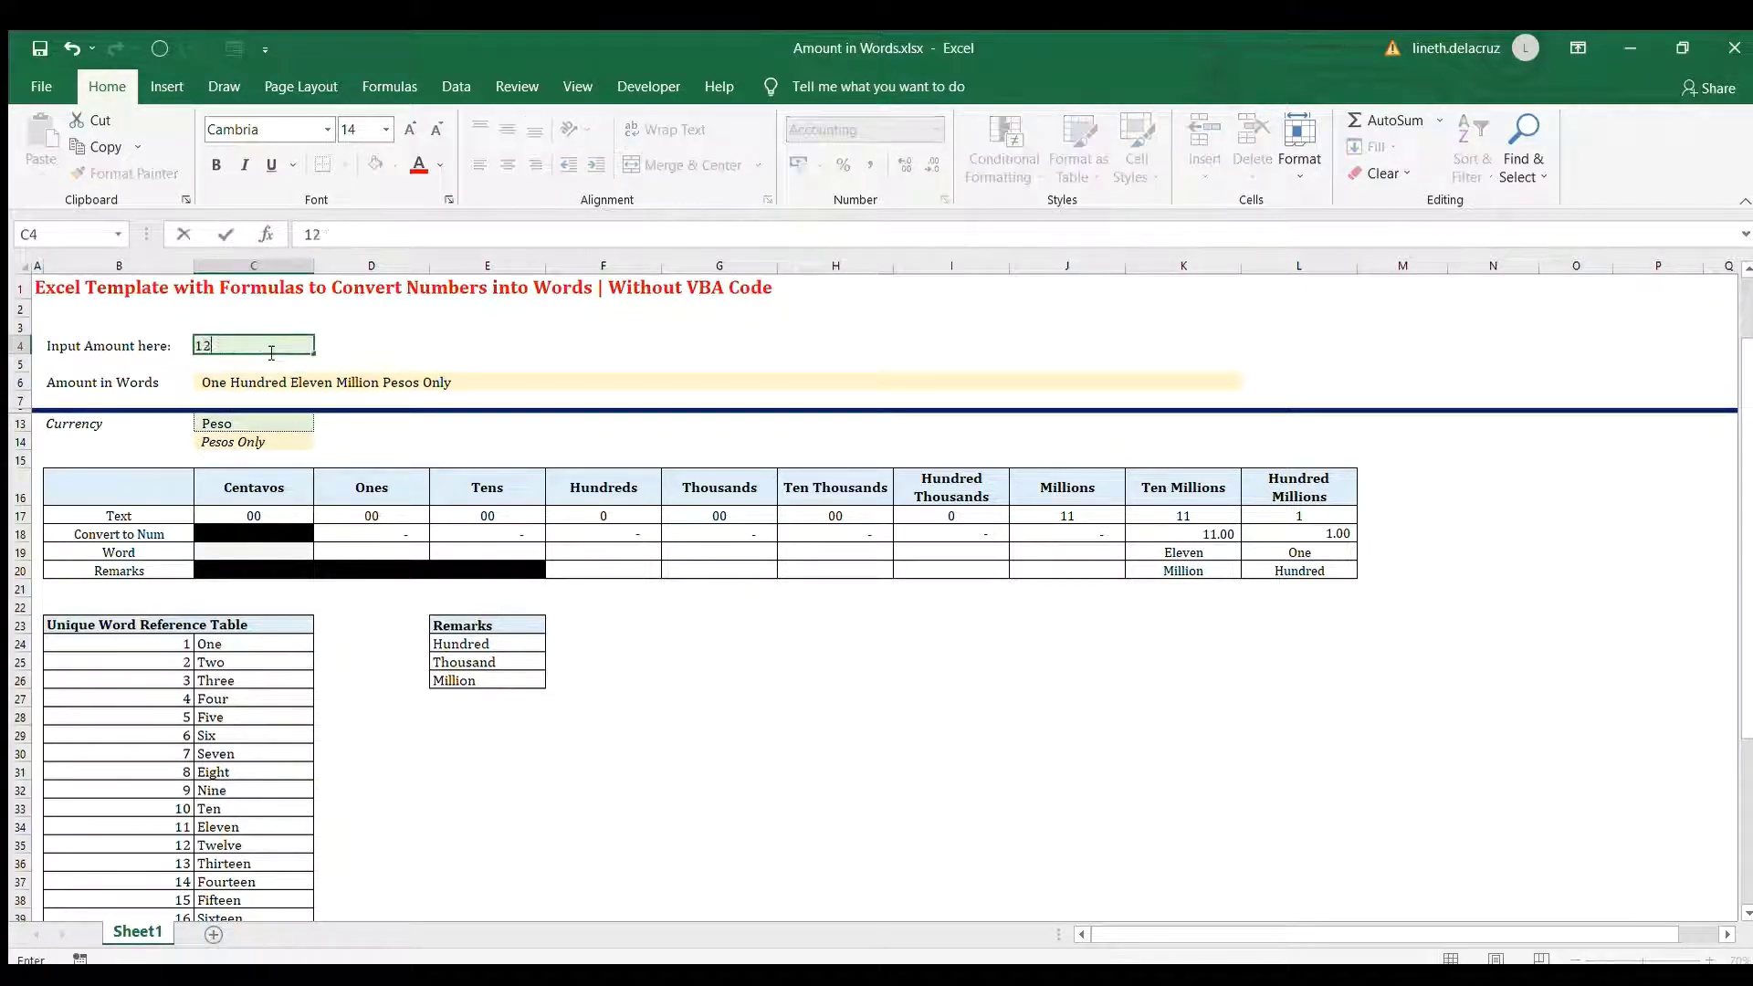
{"action": "type", "text": "3,456,789"}
{"action": "key", "text": "Return"}
{"action": "double_click", "coordinate": [272, 350]}
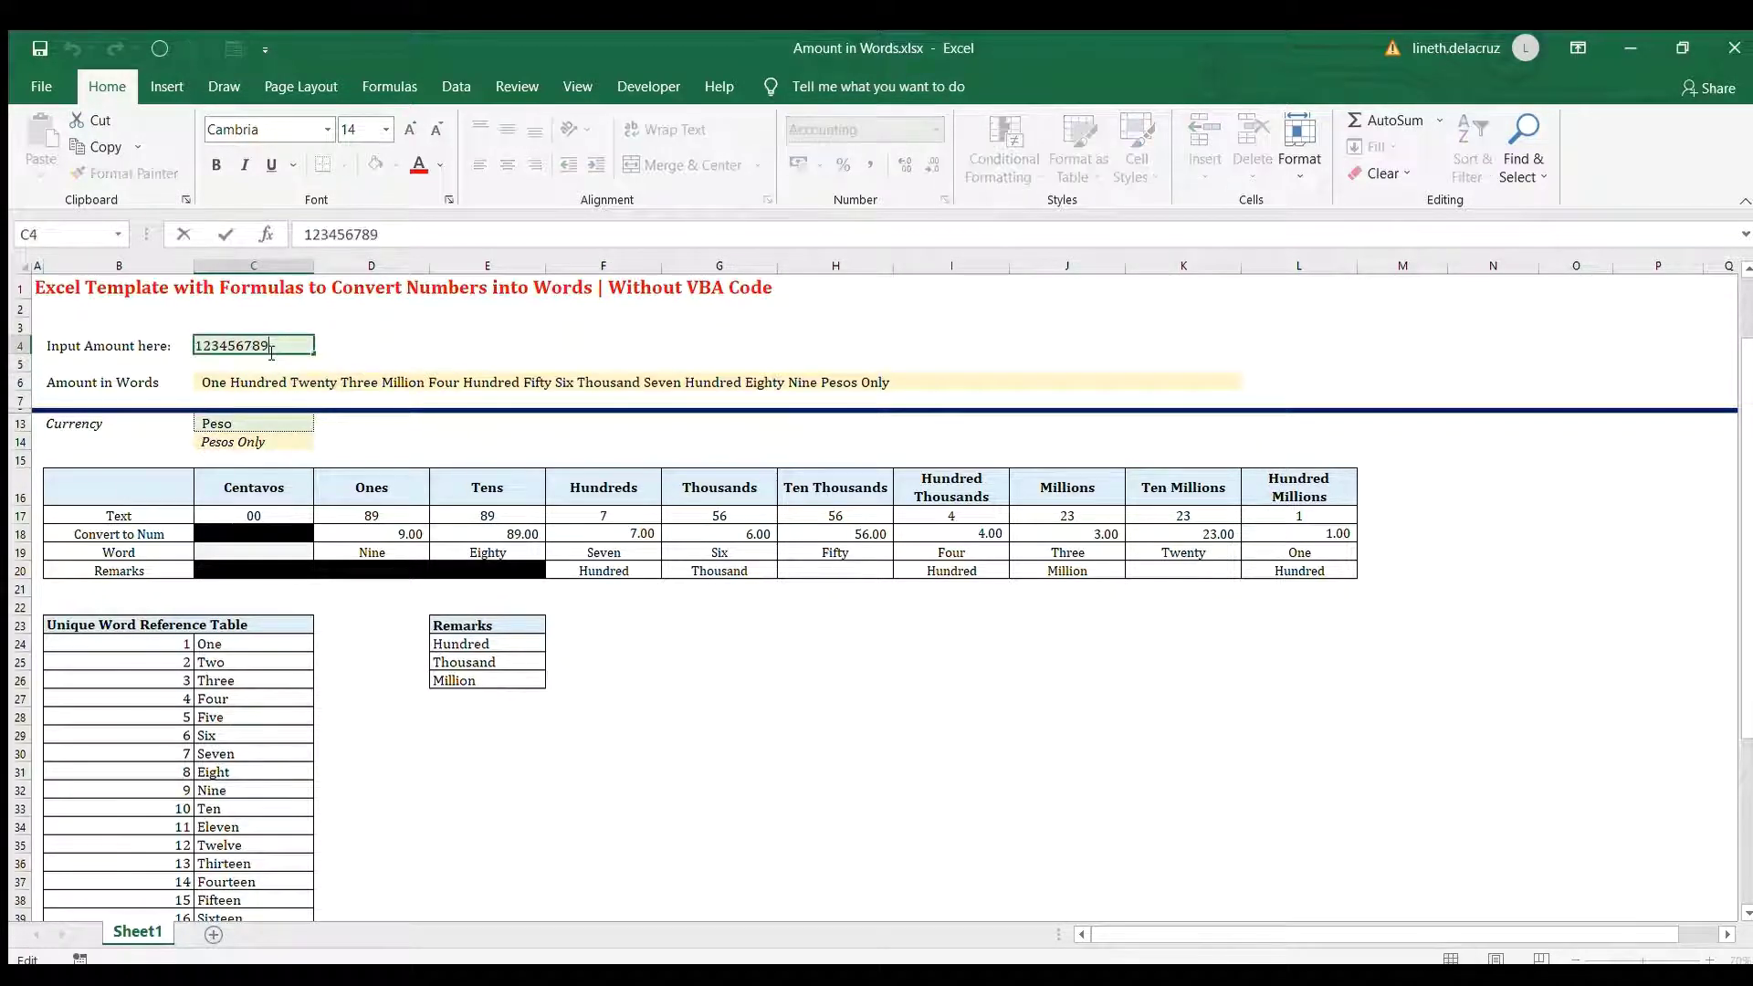
{"action": "type", "text": ".10"}
{"action": "key", "text": "Return"}
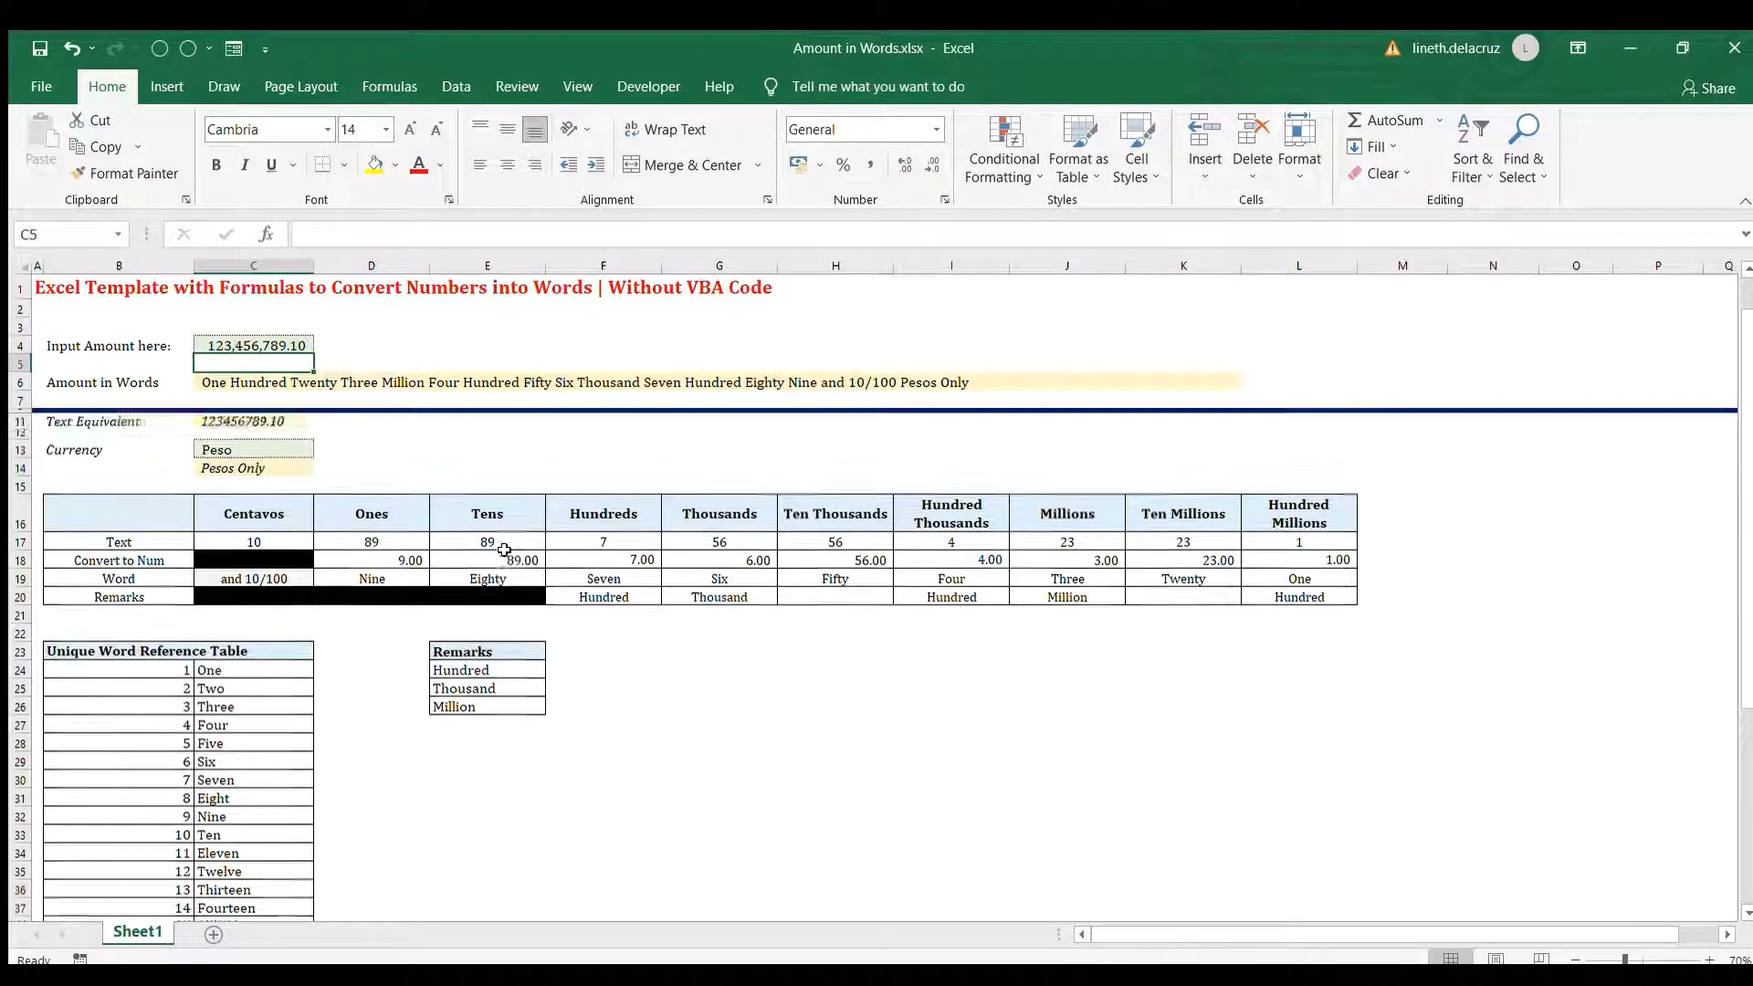
Examine the currency entry in C13 and the IF formula in C14 that builds the currency wording
{"action": "left_click", "coordinate": [225, 483]}
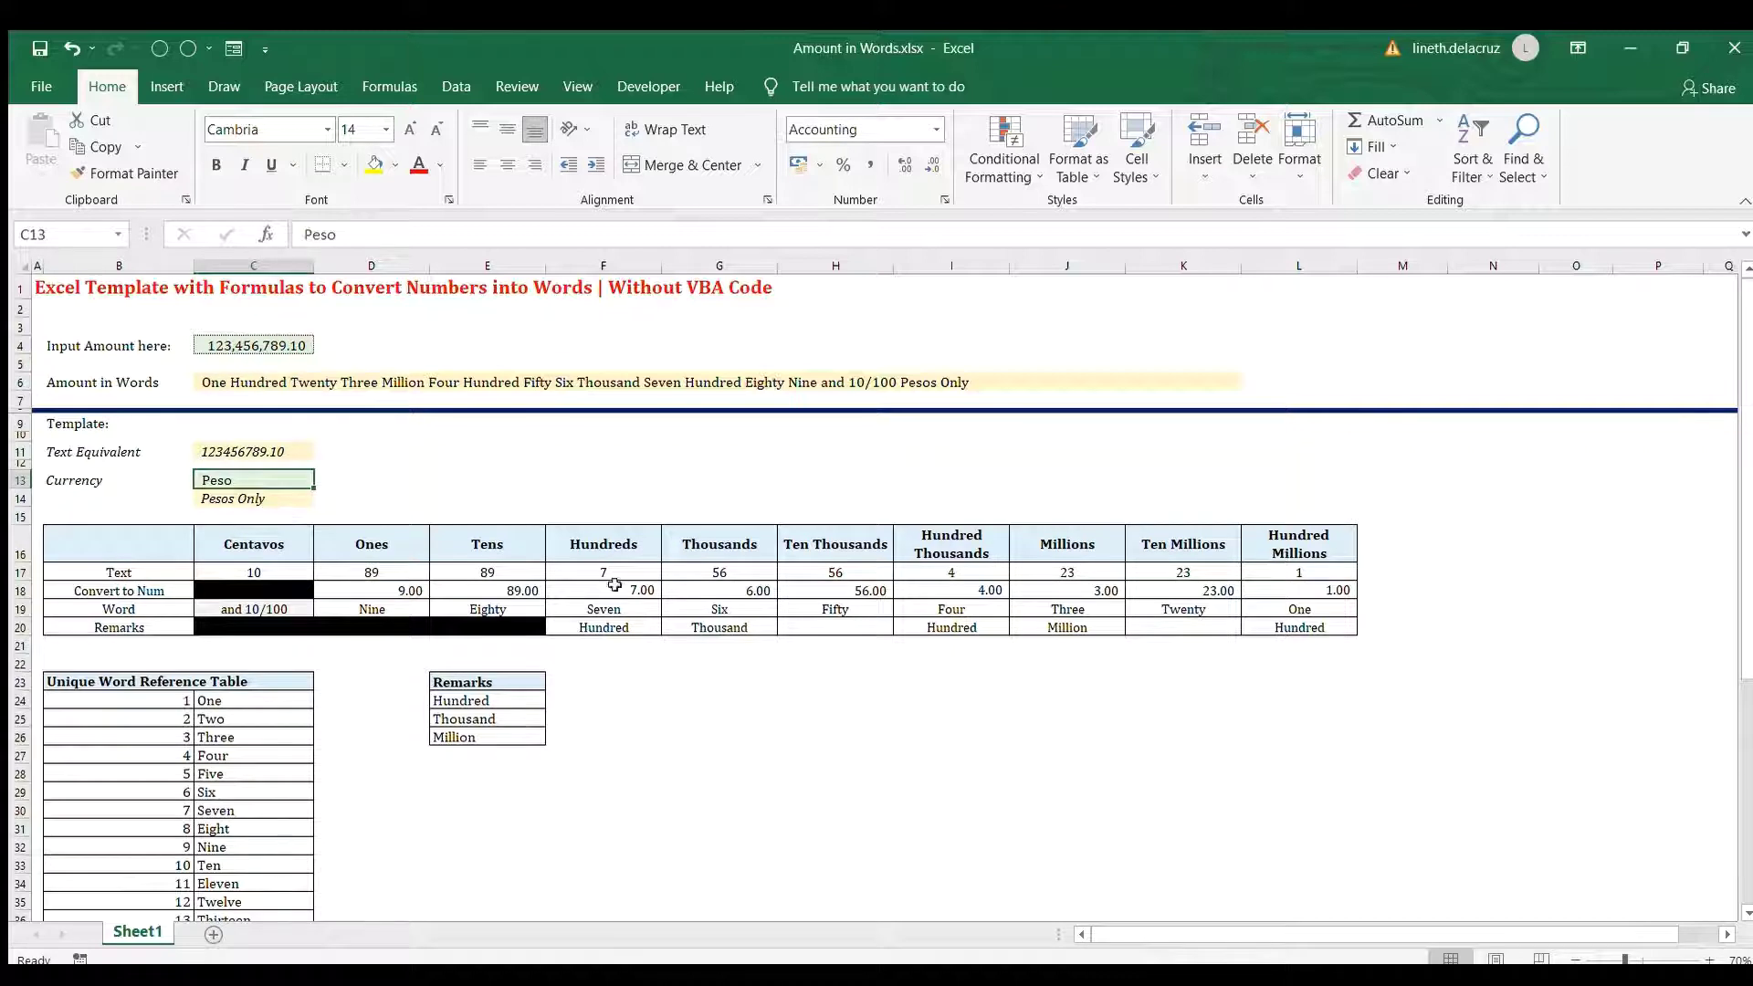
{"action": "left_click", "coordinate": [242, 500]}
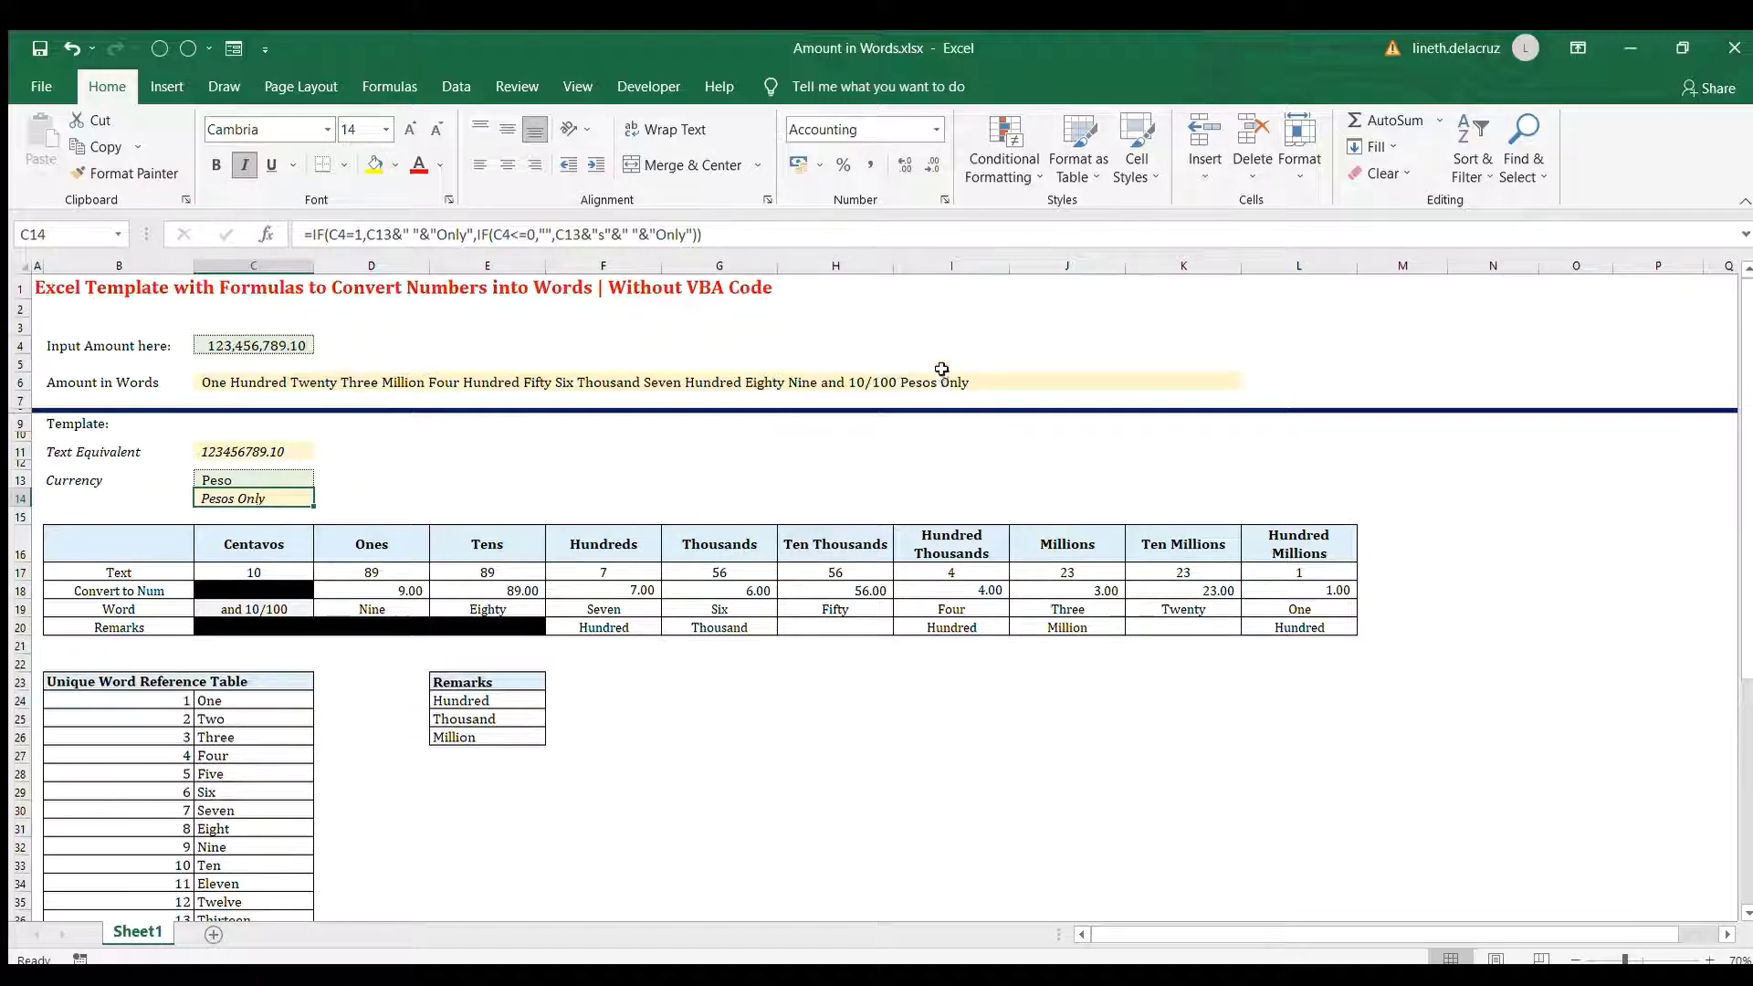
{"action": "key", "text": "F2"}
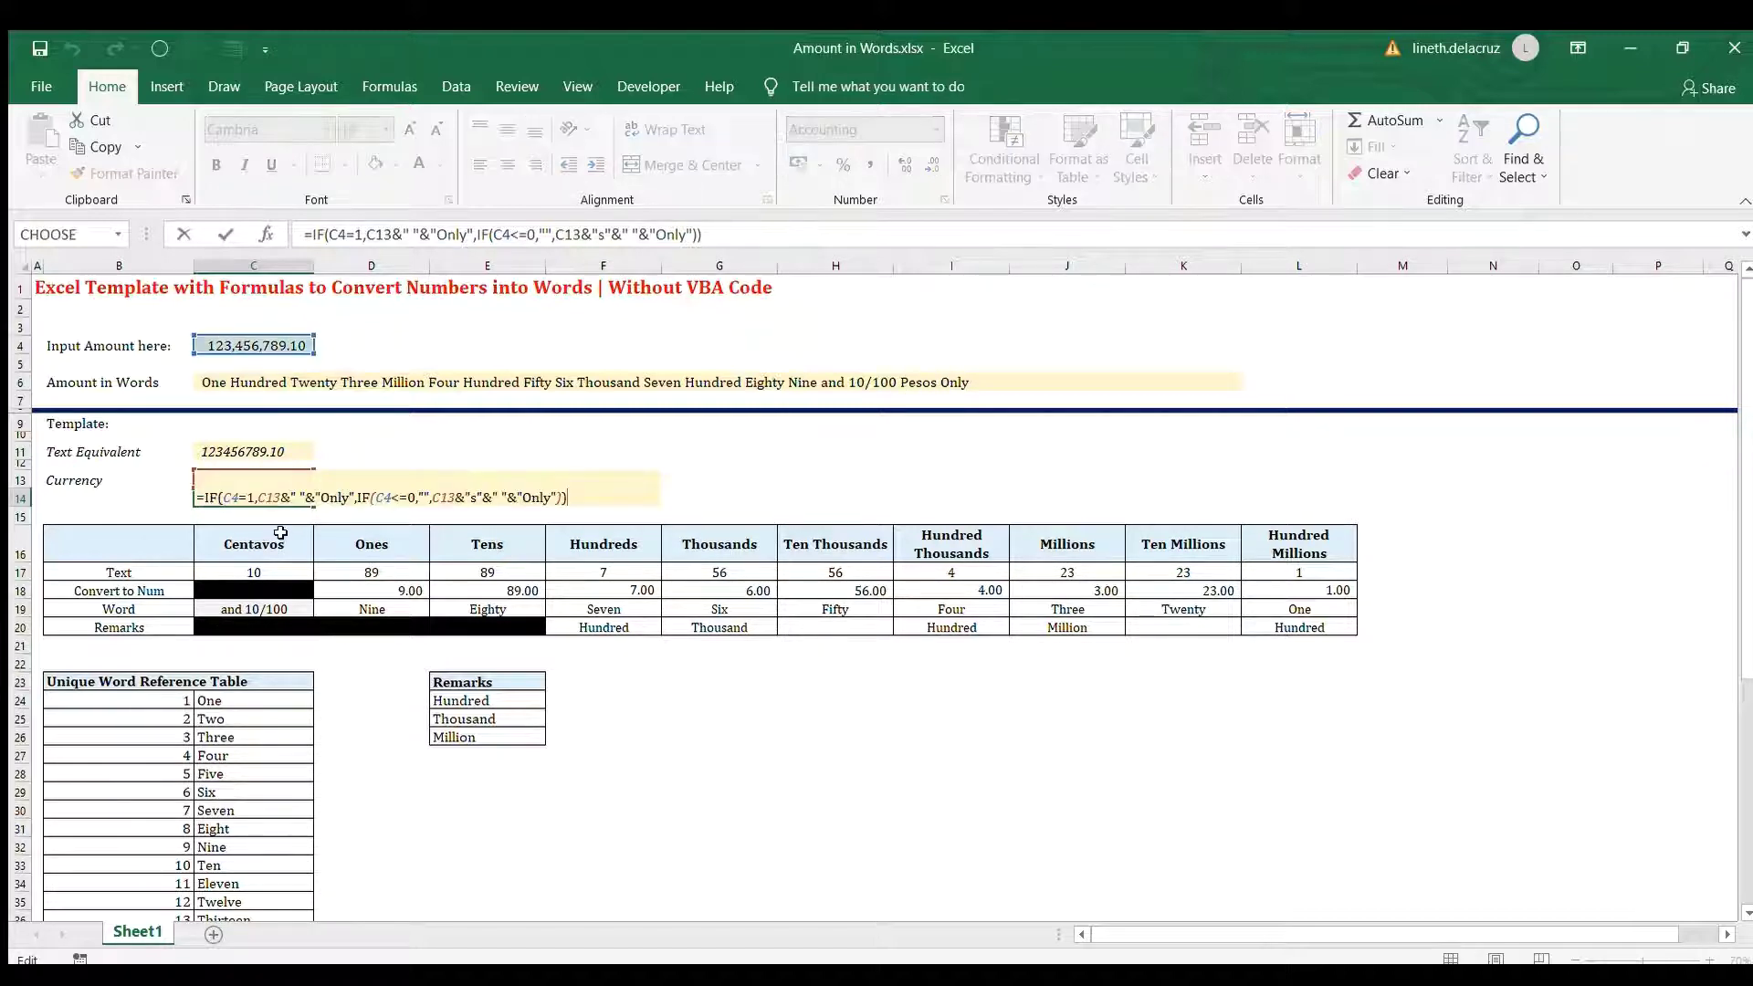
{"action": "double_click", "coordinate": [226, 500]}
{"action": "key", "text": "Return"}
Test the singular currency wording with an input amount of 1 in C4, and undo the entry
{"action": "left_click", "coordinate": [260, 344]}
{"action": "type", "text": "1"}
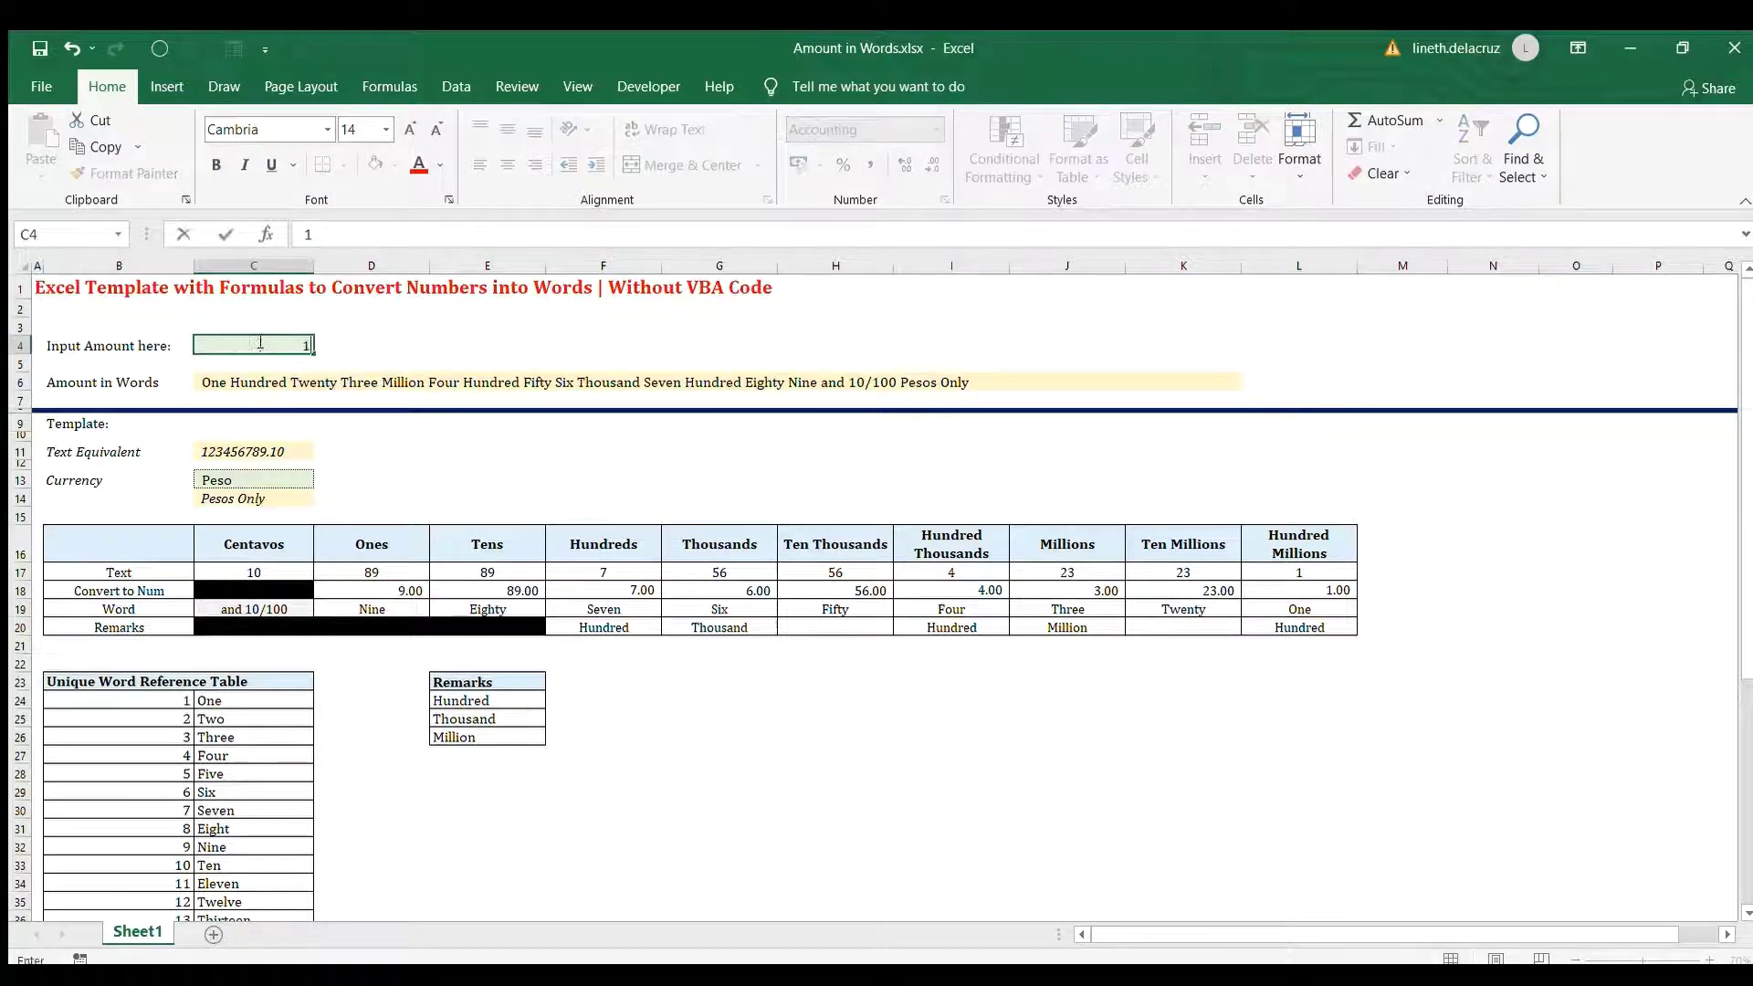
{"action": "key", "text": "Return"}
{"action": "left_click", "coordinate": [230, 500]}
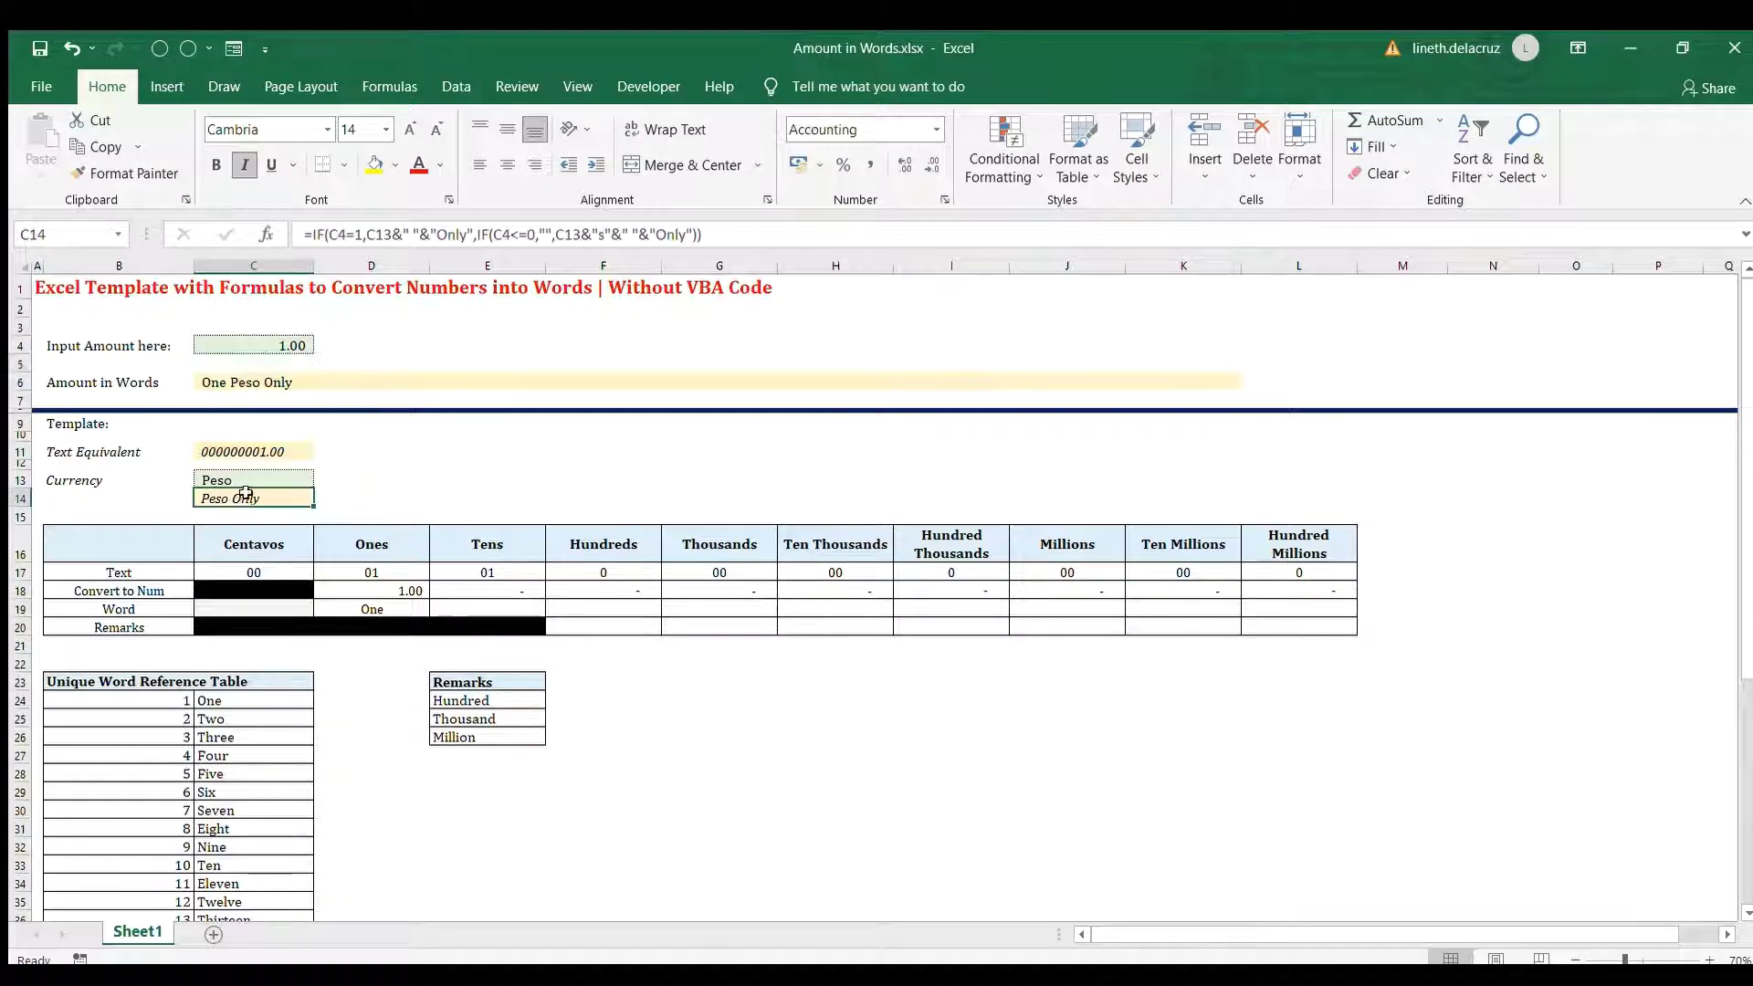
{"action": "key", "text": "ctrl+z"}
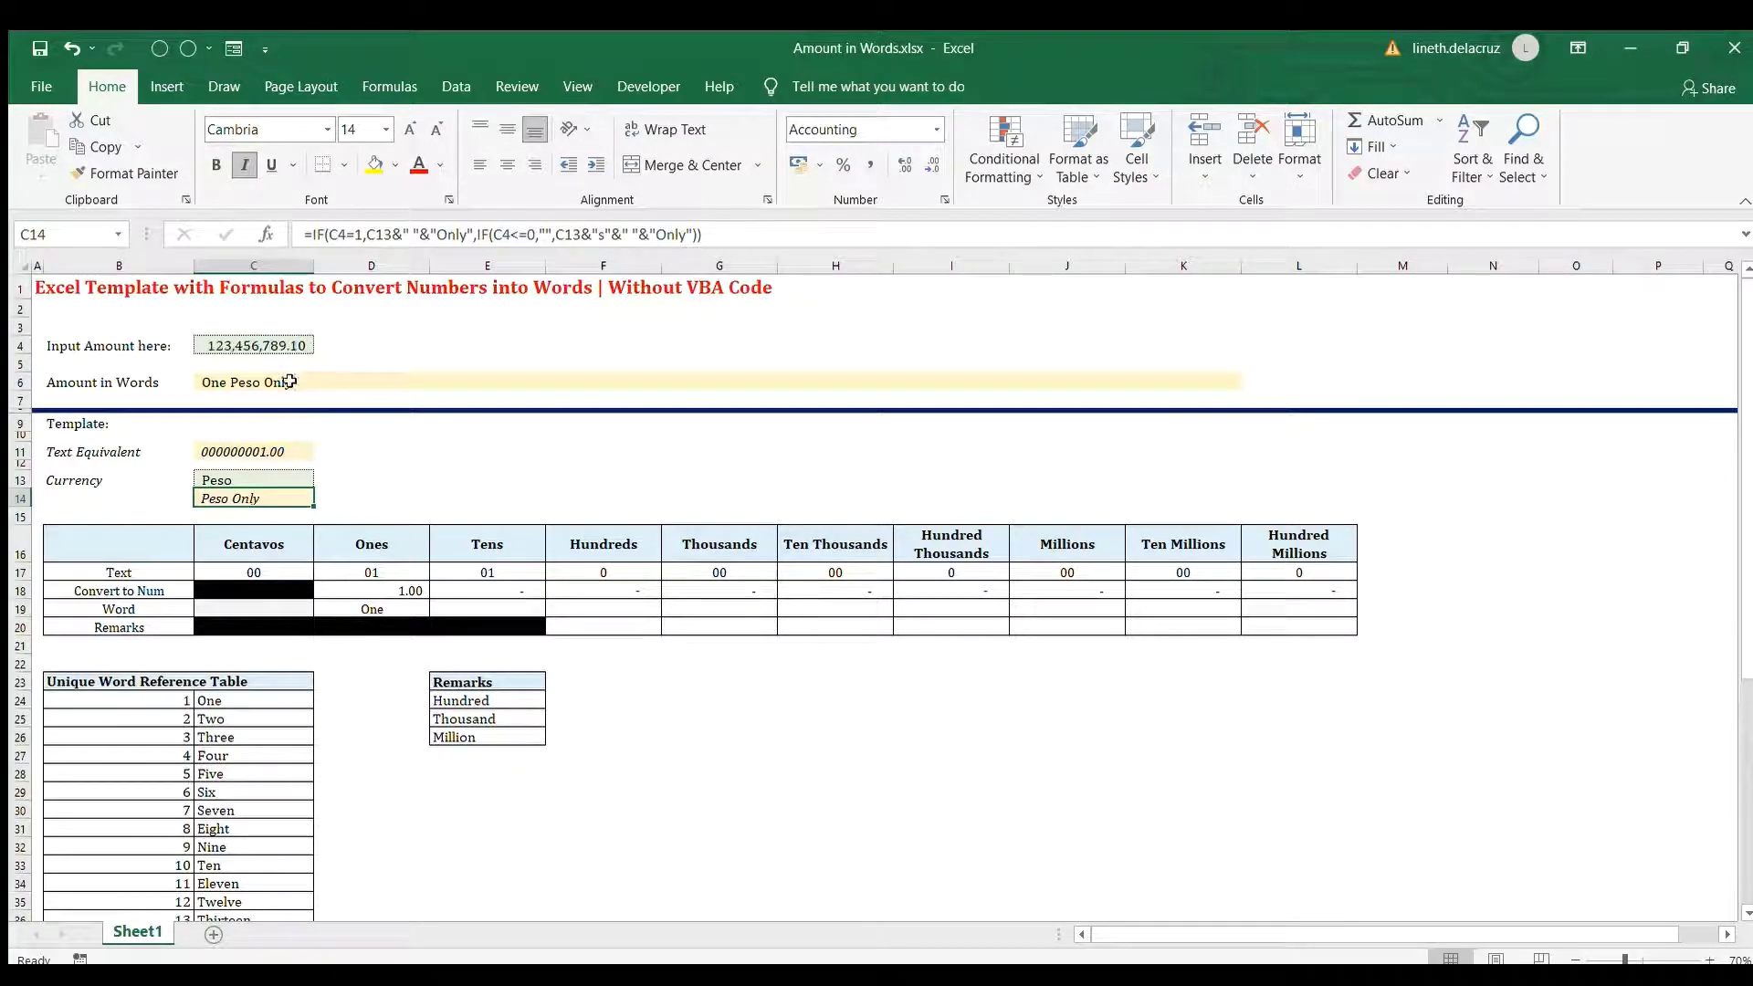
Check the C4<=0 condition in the C14 formula by clearing the input amount in C4, and undo the clearing
{"action": "double_click", "coordinate": [299, 502]}
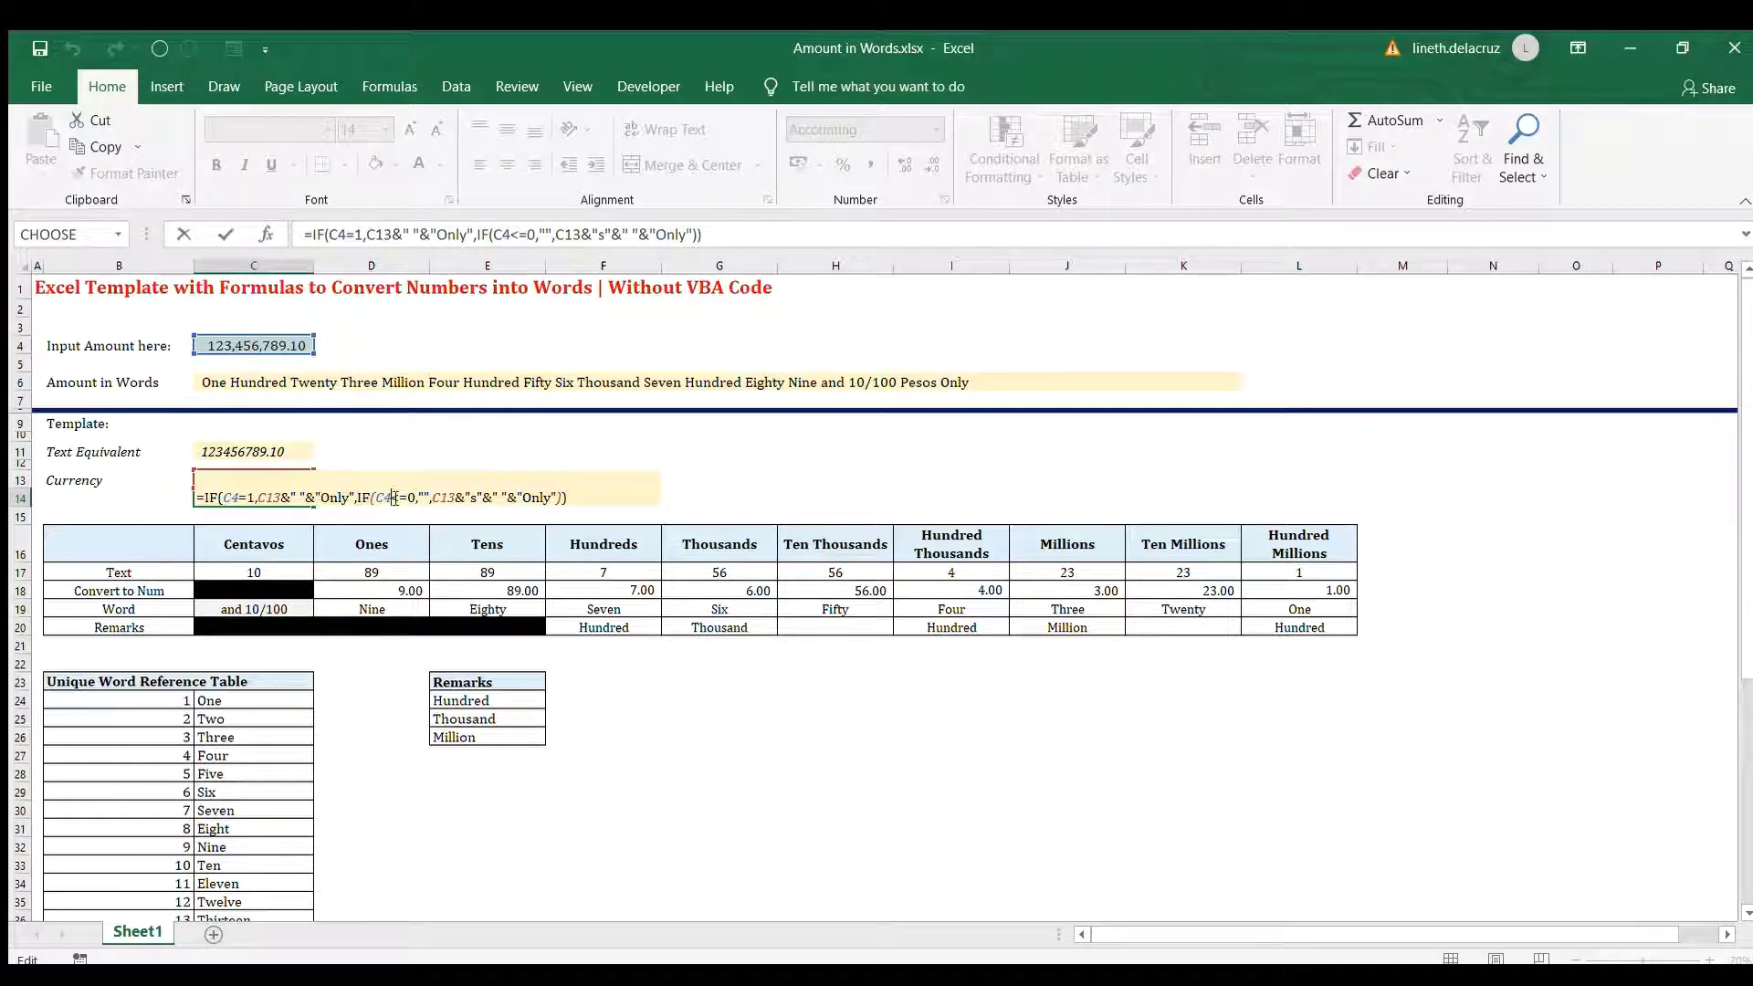
{"action": "left_click", "coordinate": [287, 344]}
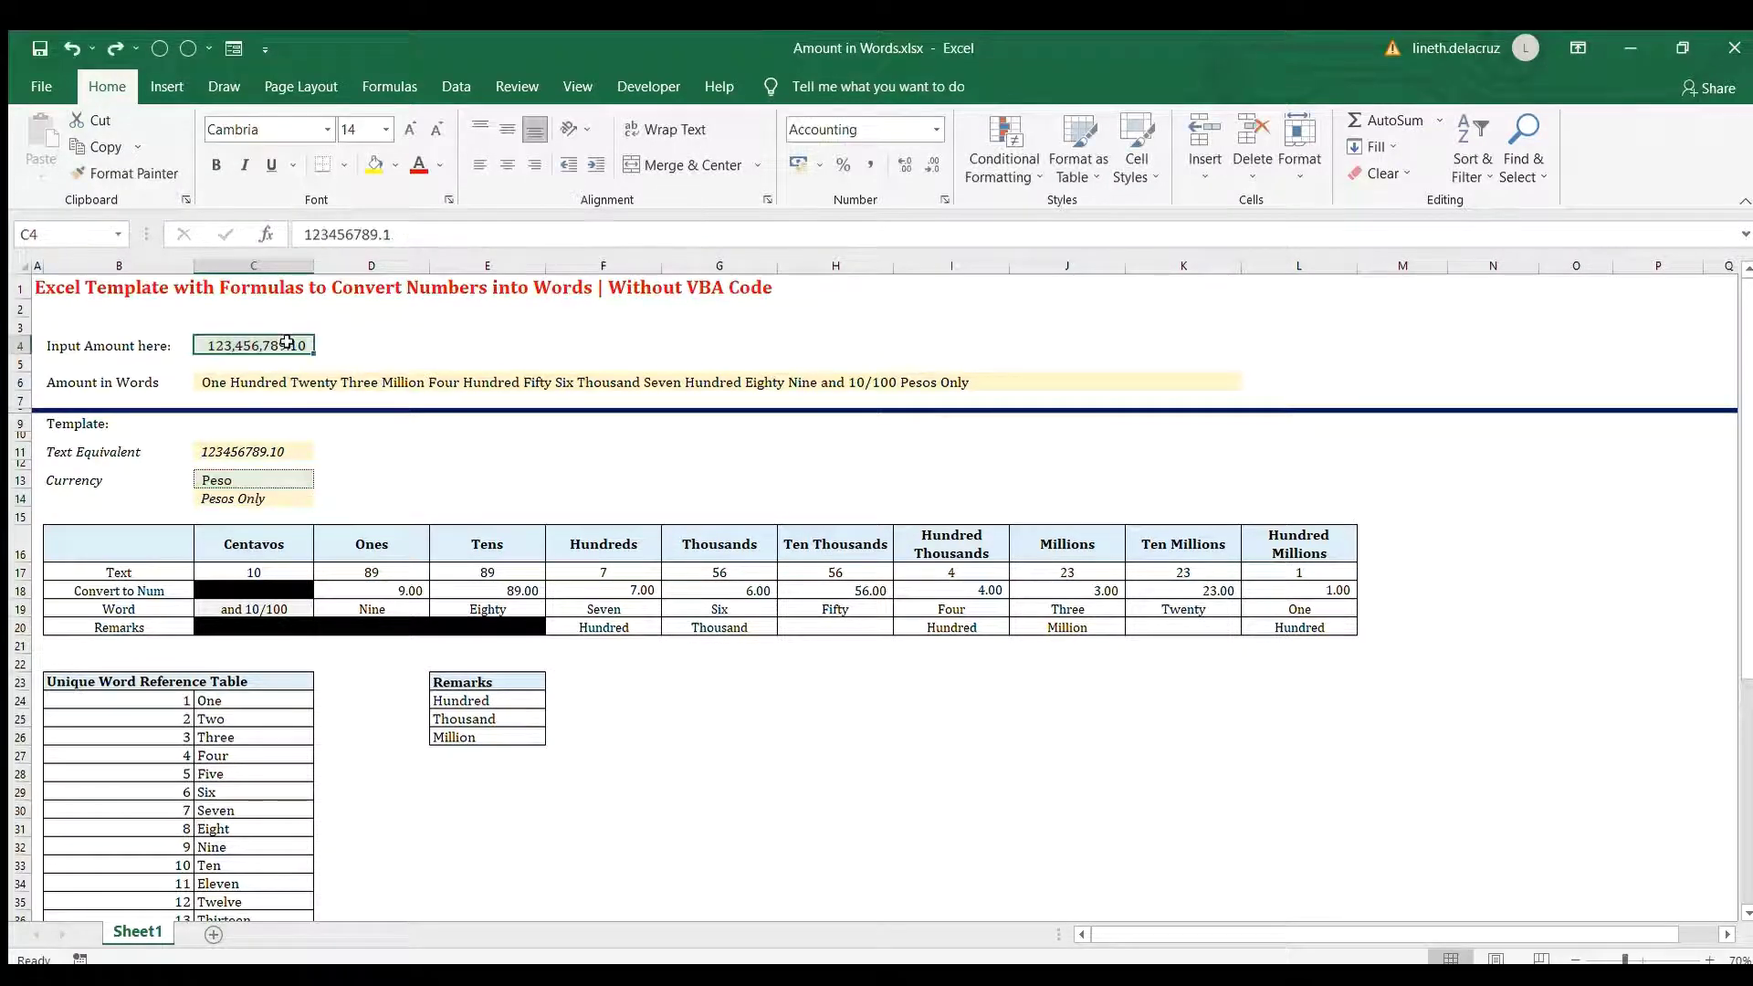
{"action": "key", "text": "BackSpace"}
{"action": "key", "text": "Return"}
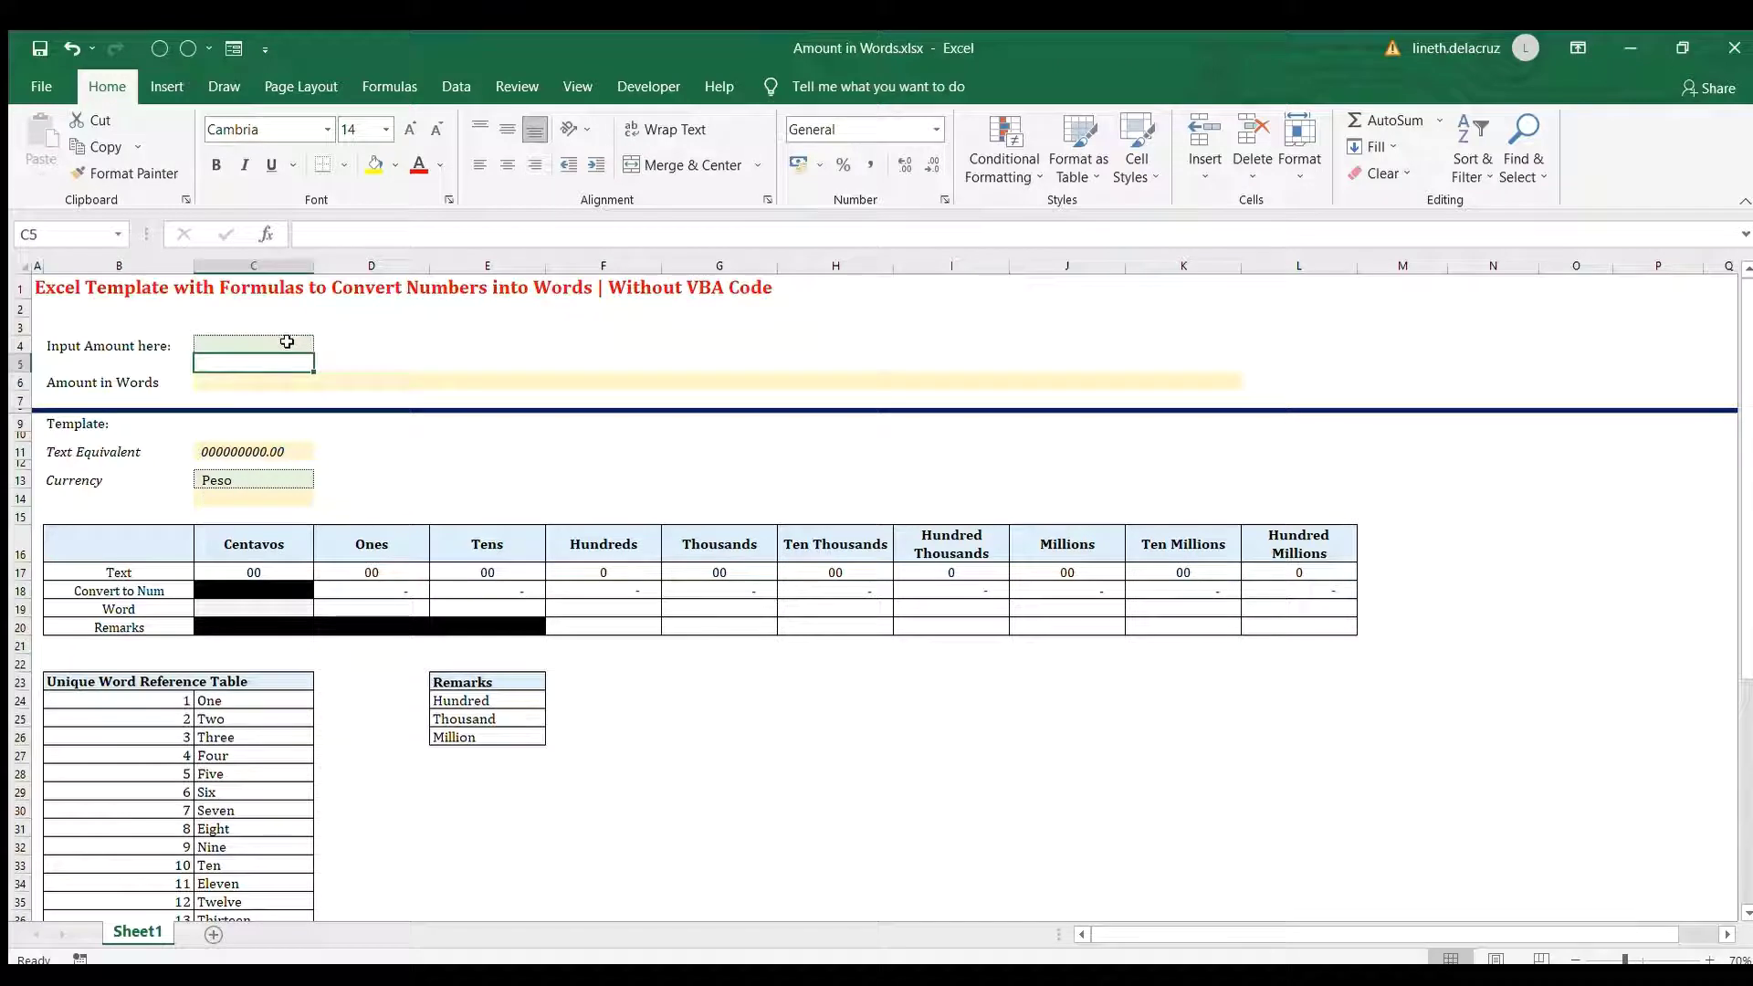
{"action": "key", "text": "ctrl+z"}
Review the plural branch of the currency formula in C14, which appends "s" and "Only" to C13
{"action": "left_click", "coordinate": [283, 493]}
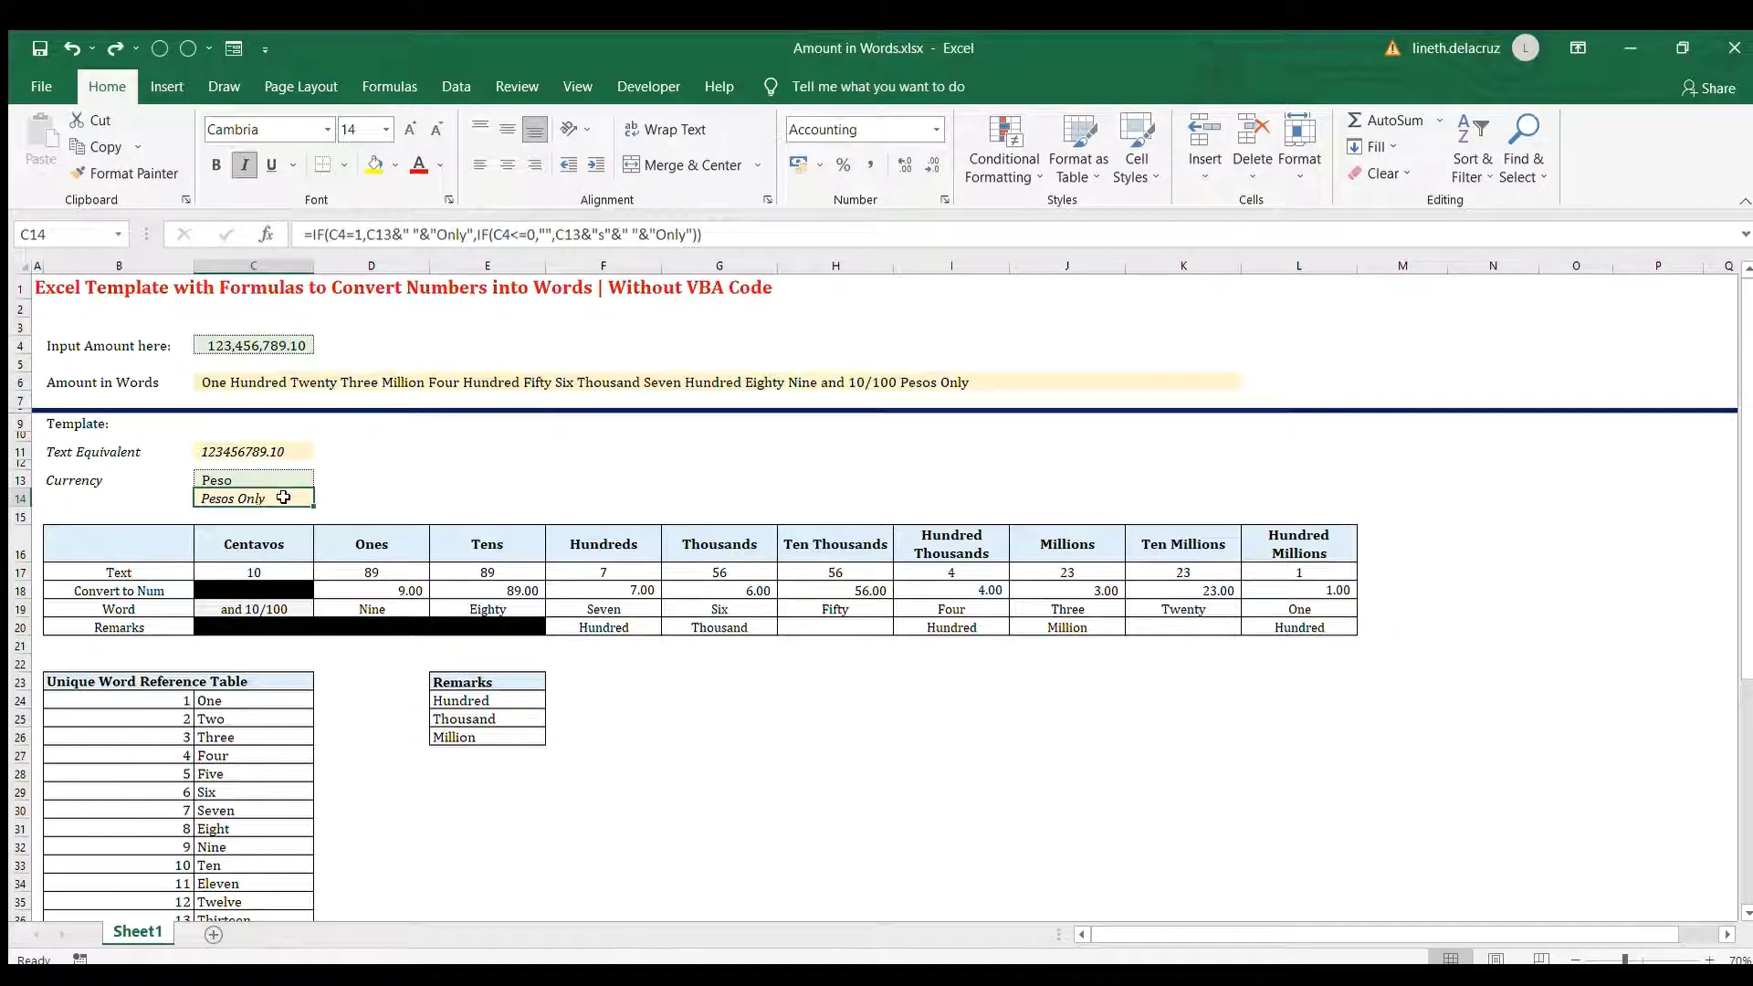
{"action": "key", "text": "F2"}
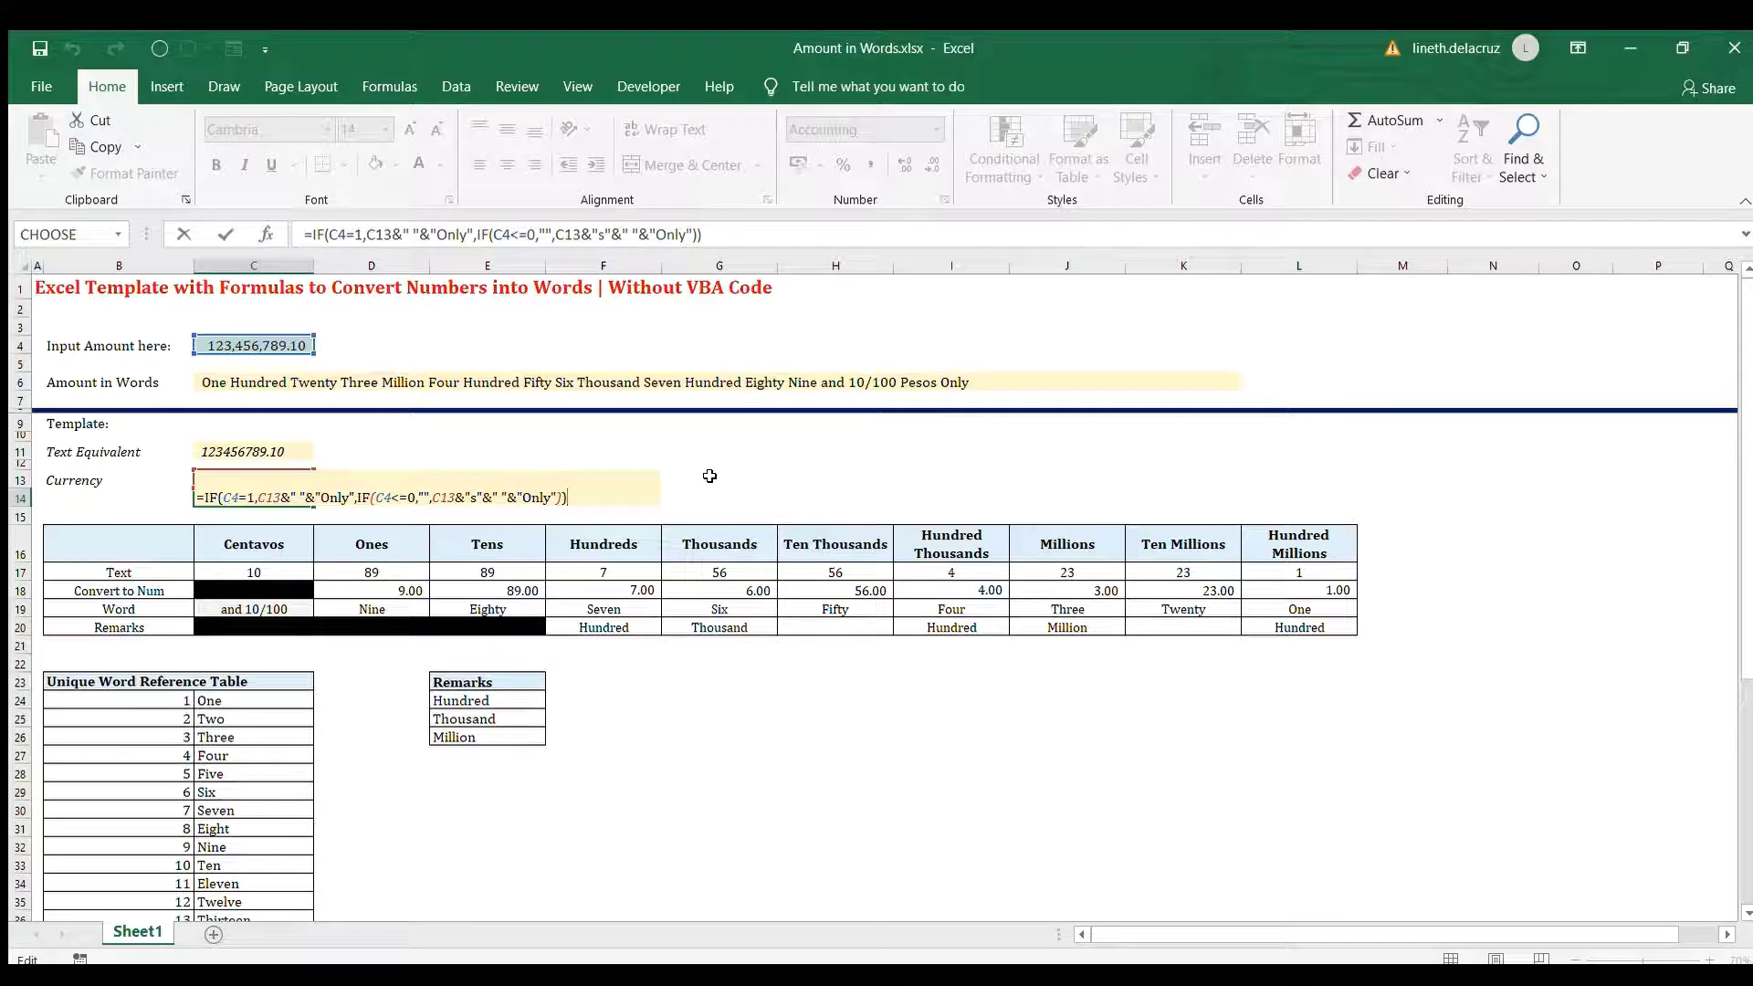
{"action": "key", "text": "ctrl+Return"}
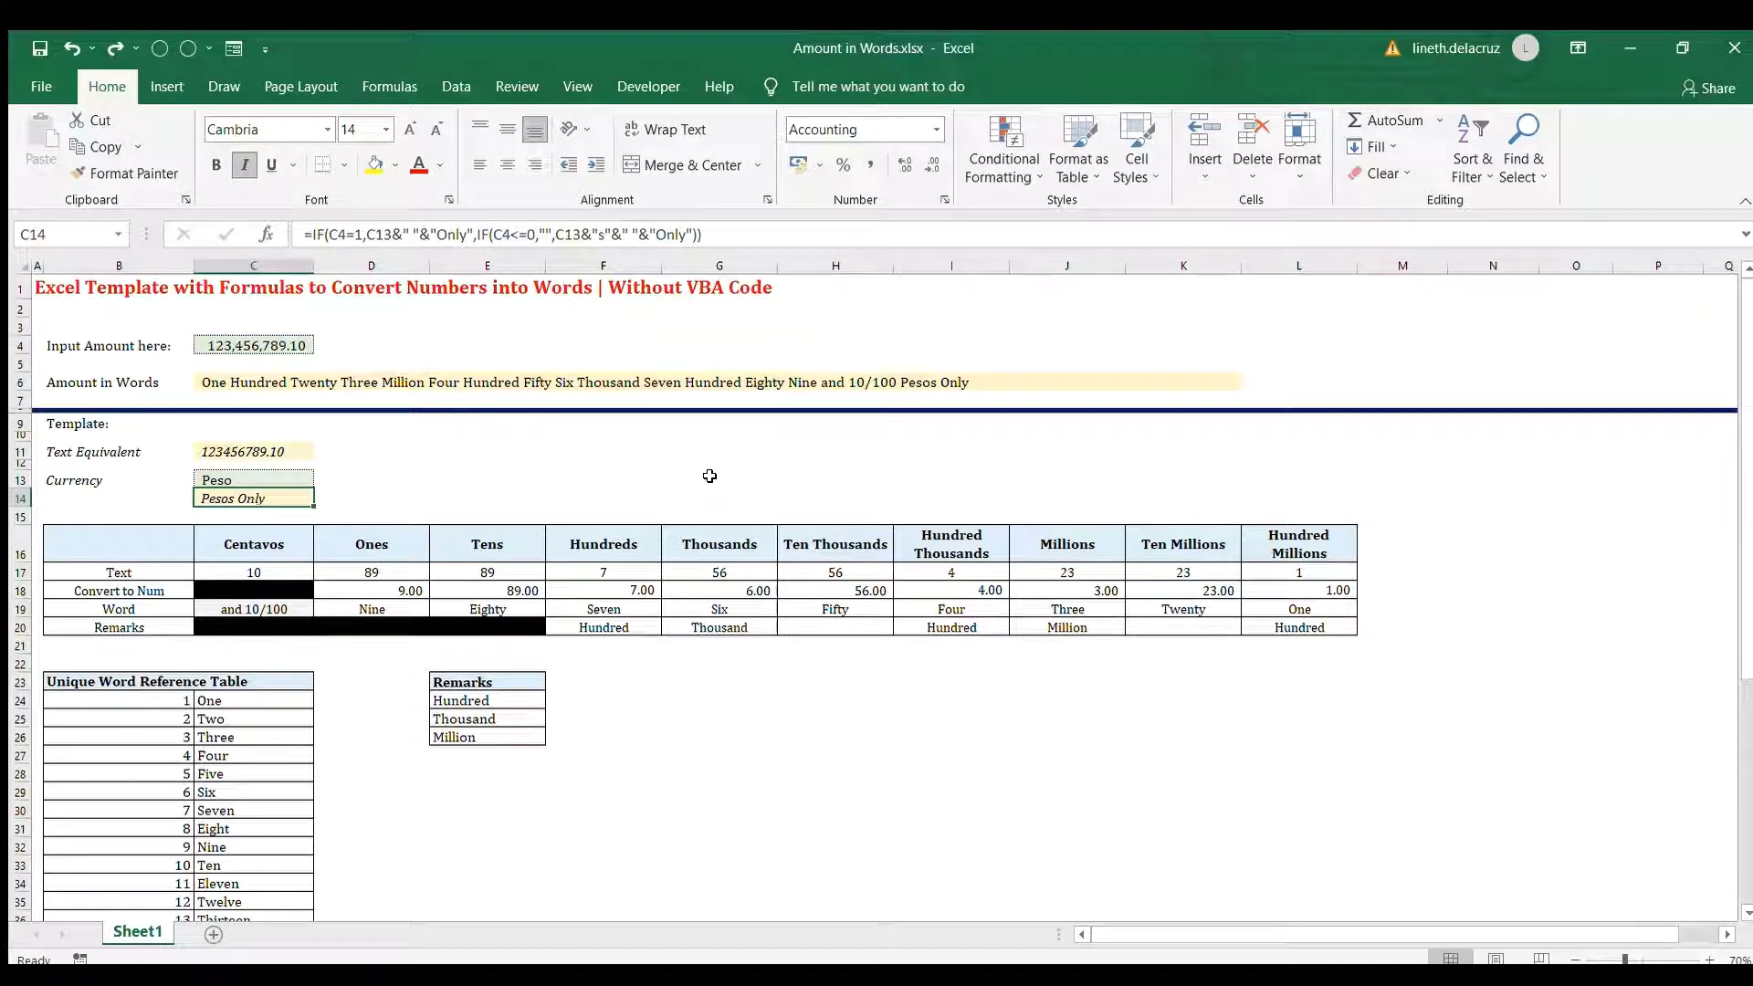
Examine the Amount in Words formula in C6, focusing on the OR condition and its C4>999999999.99 limit
{"action": "left_click", "coordinate": [254, 382]}
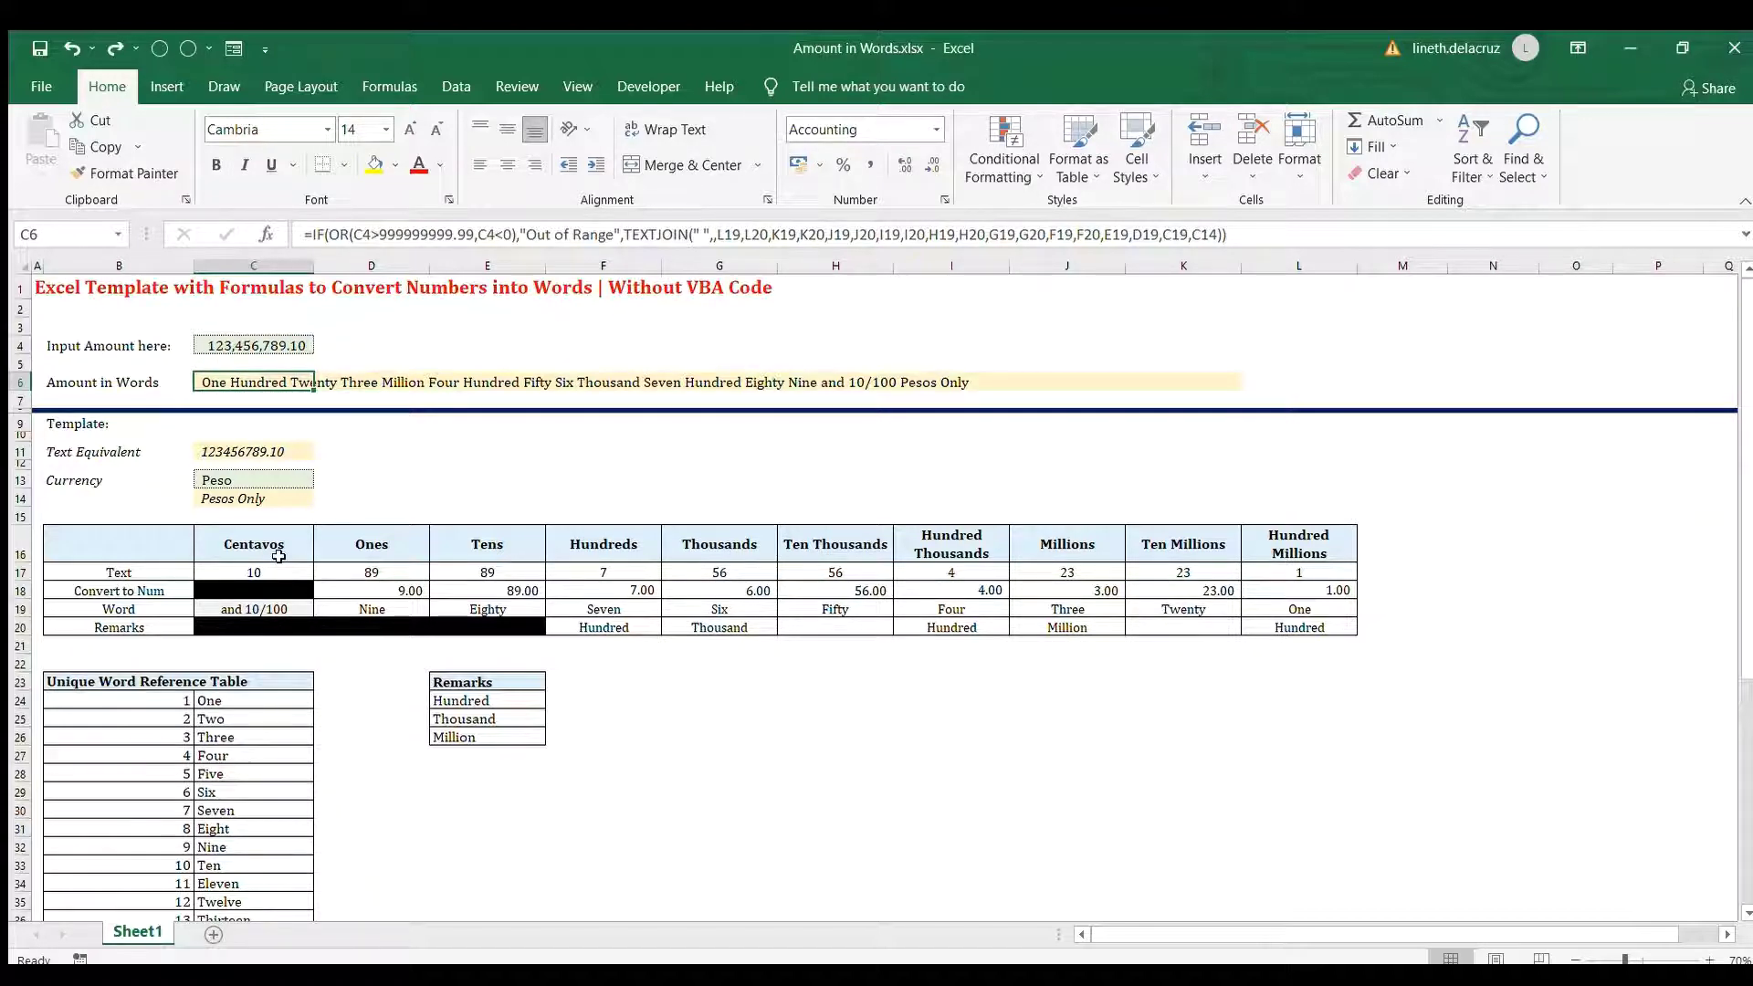
{"action": "double_click", "coordinate": [250, 386]}
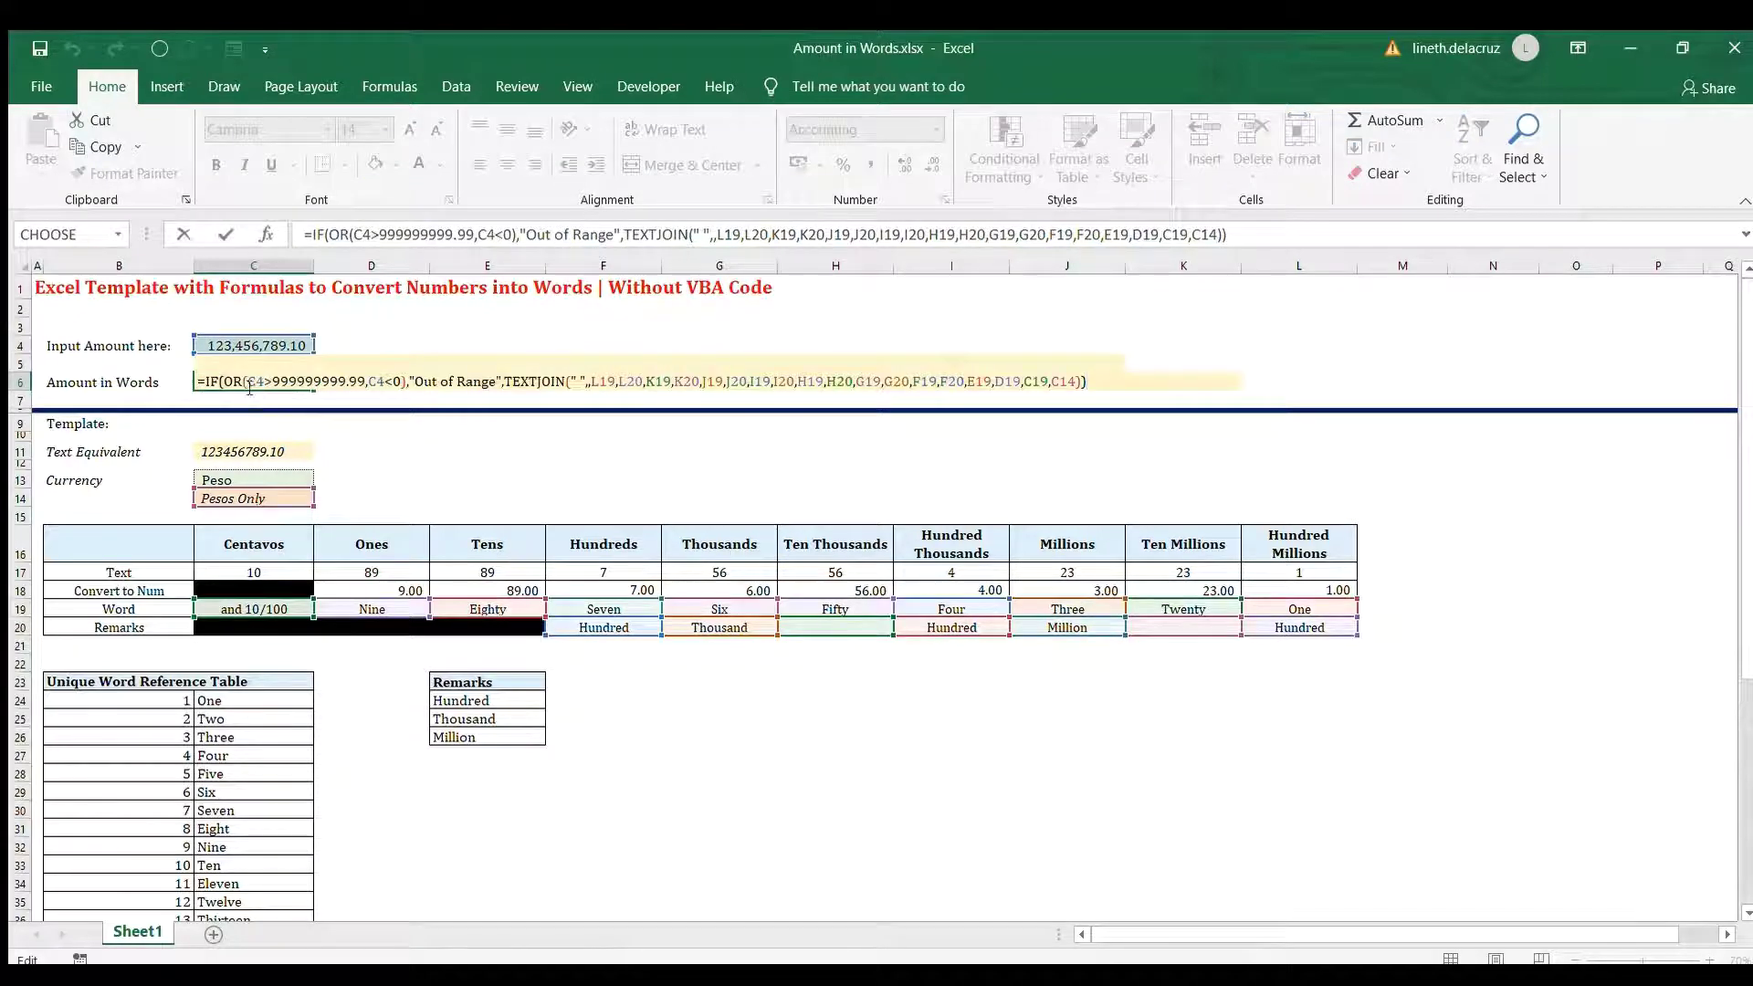
{"action": "left_click", "coordinate": [232, 381]}
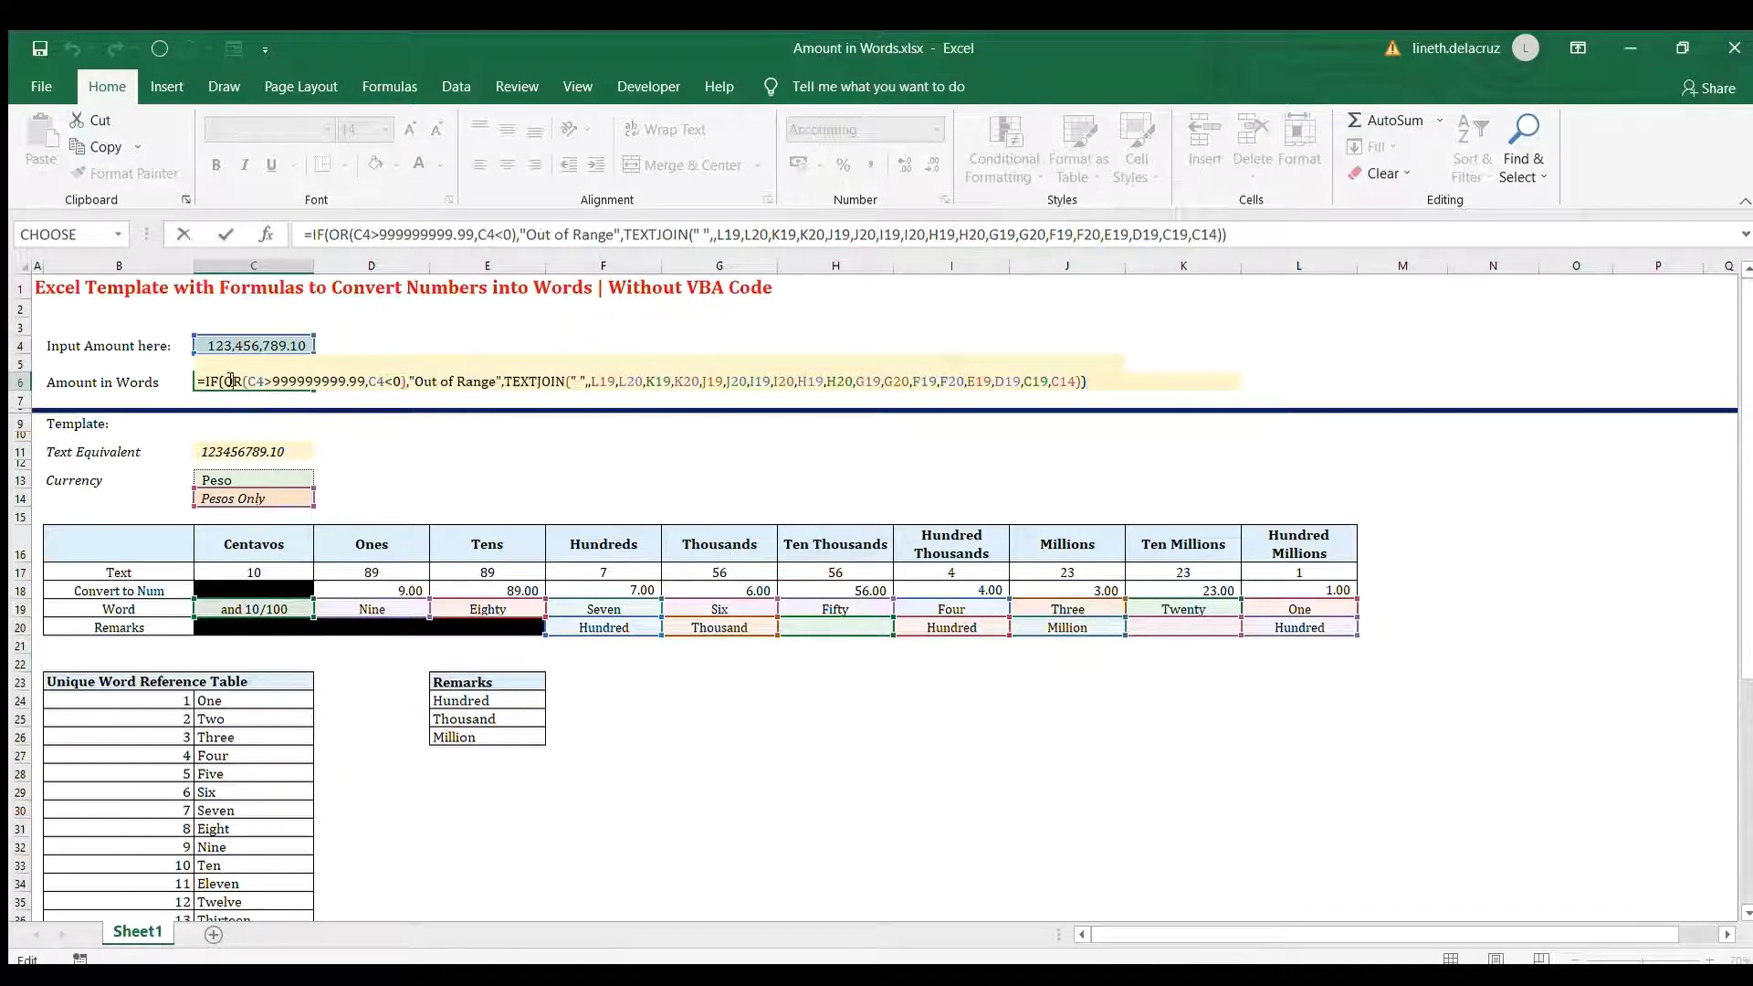
{"action": "left_click", "coordinate": [537, 381]}
{"action": "left_click", "coordinate": [253, 399]}
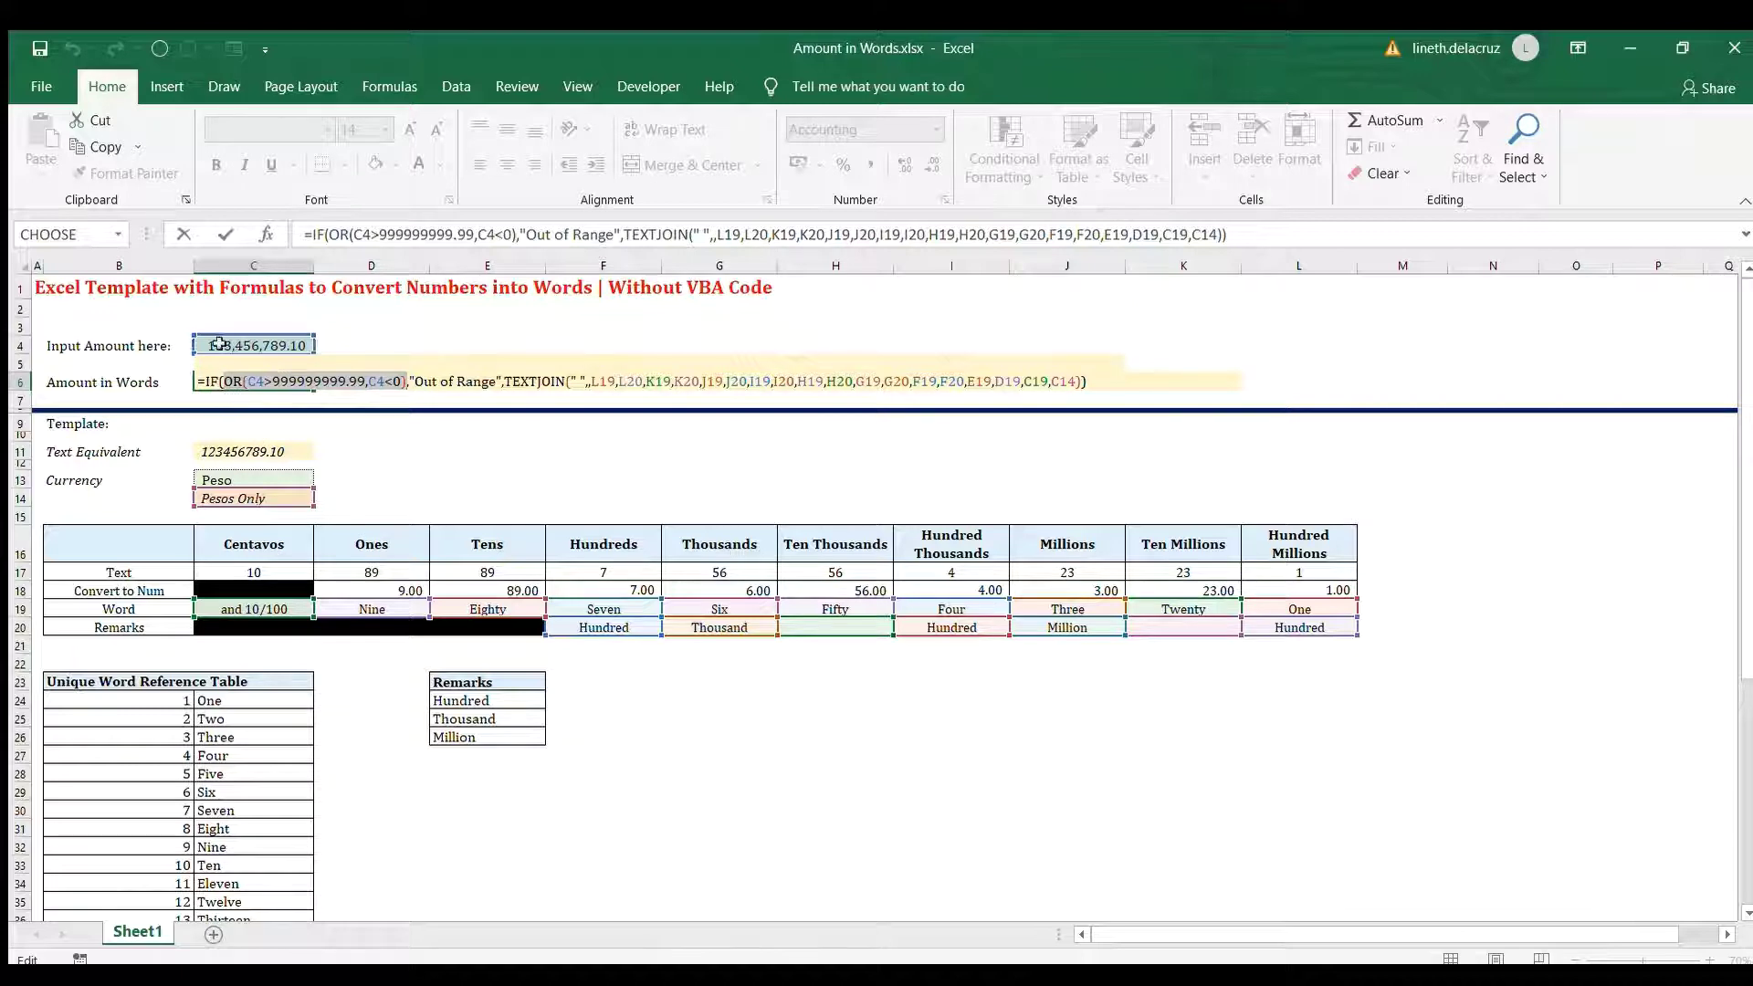
{"action": "left_click", "coordinate": [255, 381]}
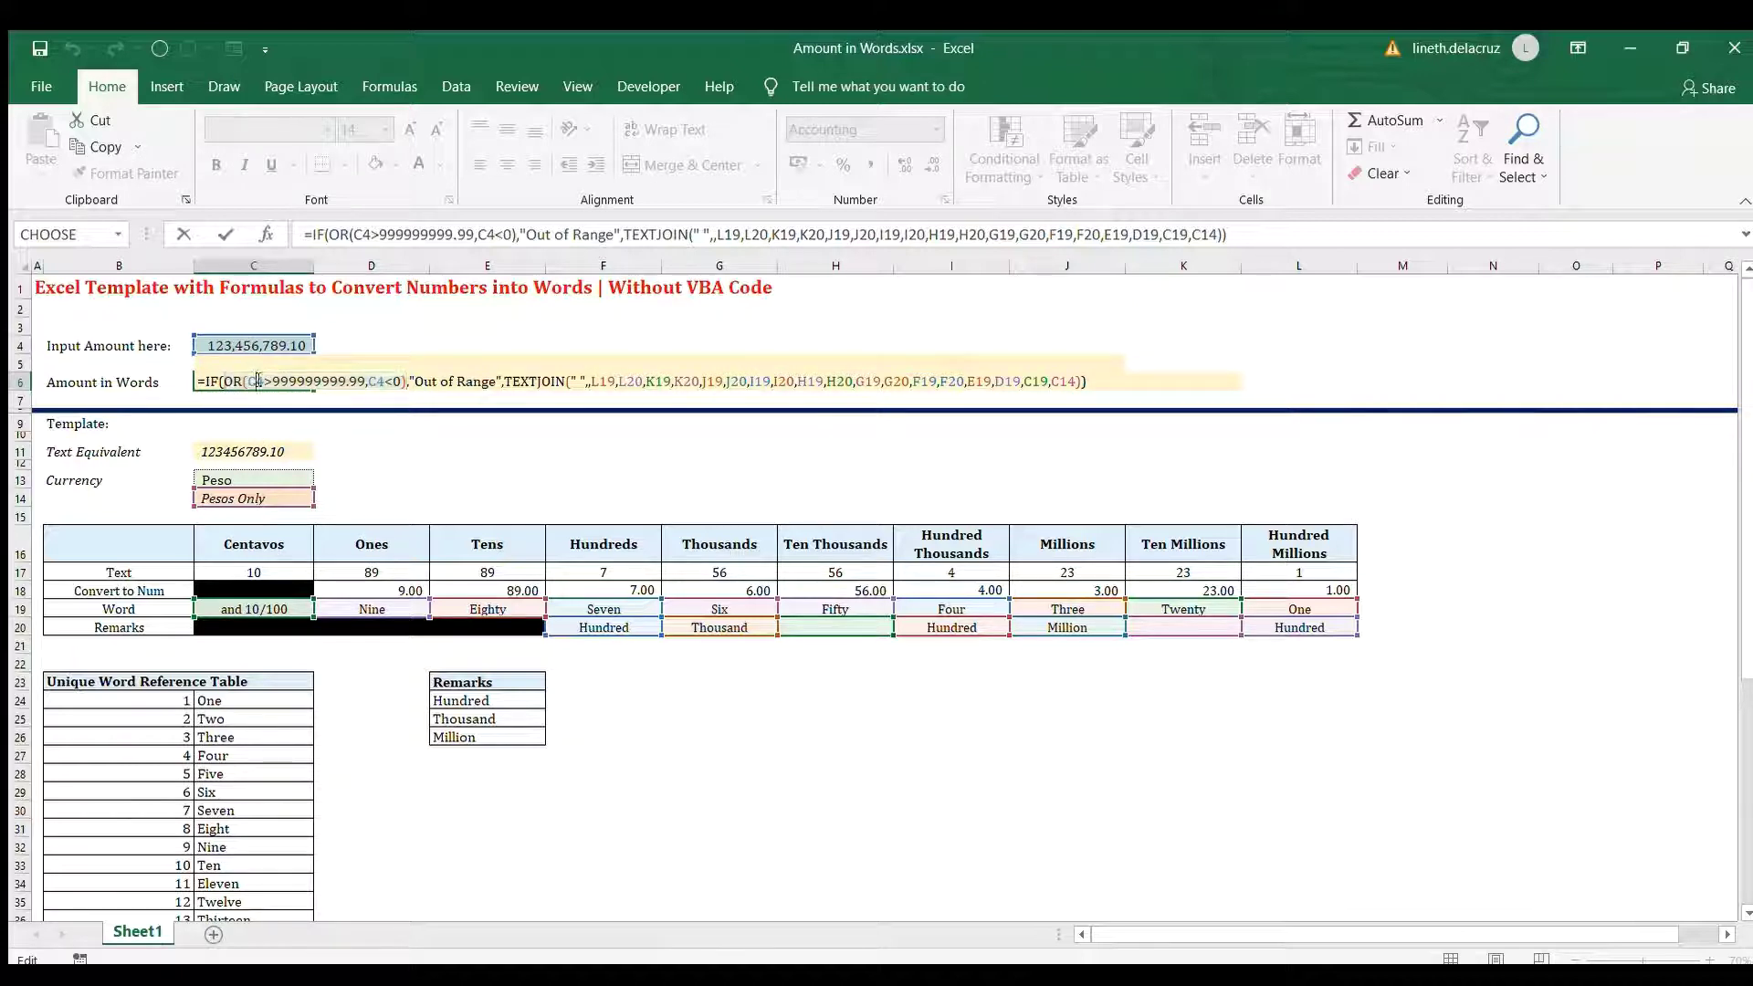
{"action": "left_click_drag", "start_coordinate": [249, 382], "coordinate": [365, 382]}
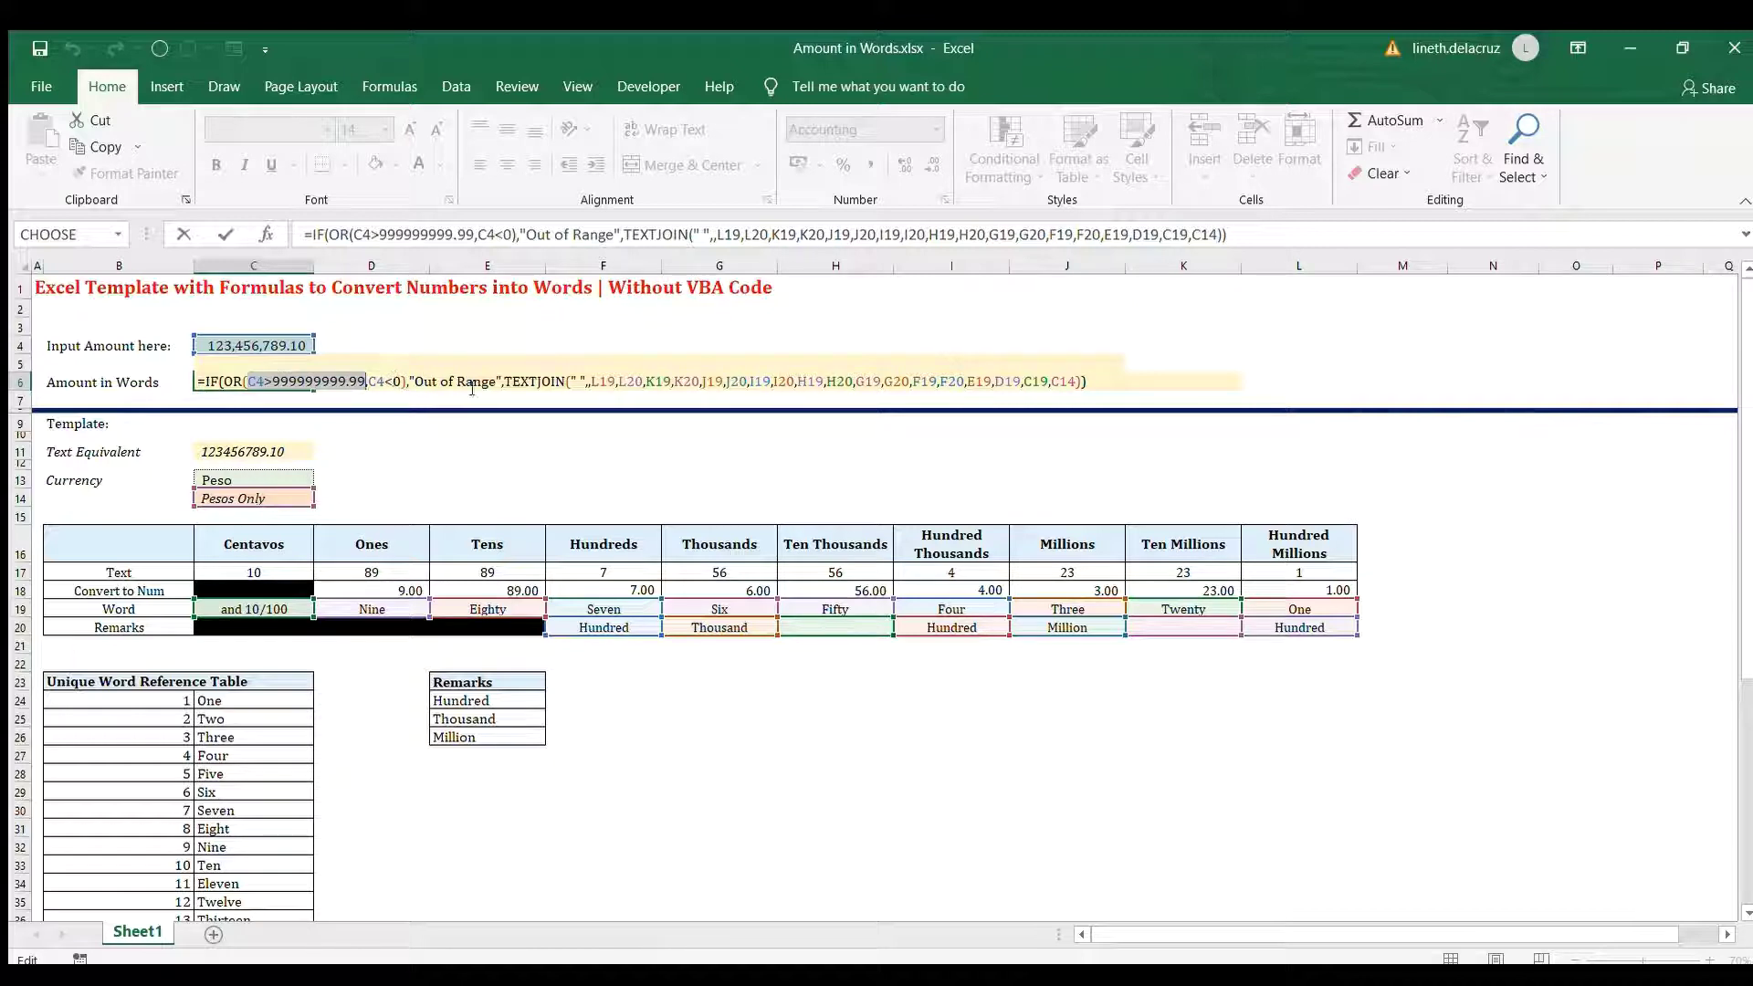
{"action": "key", "text": "Escape"}
Test the upper limit by changing the amount in C4 to 1123456789.1, and undo the change
{"action": "double_click", "coordinate": [228, 345]}
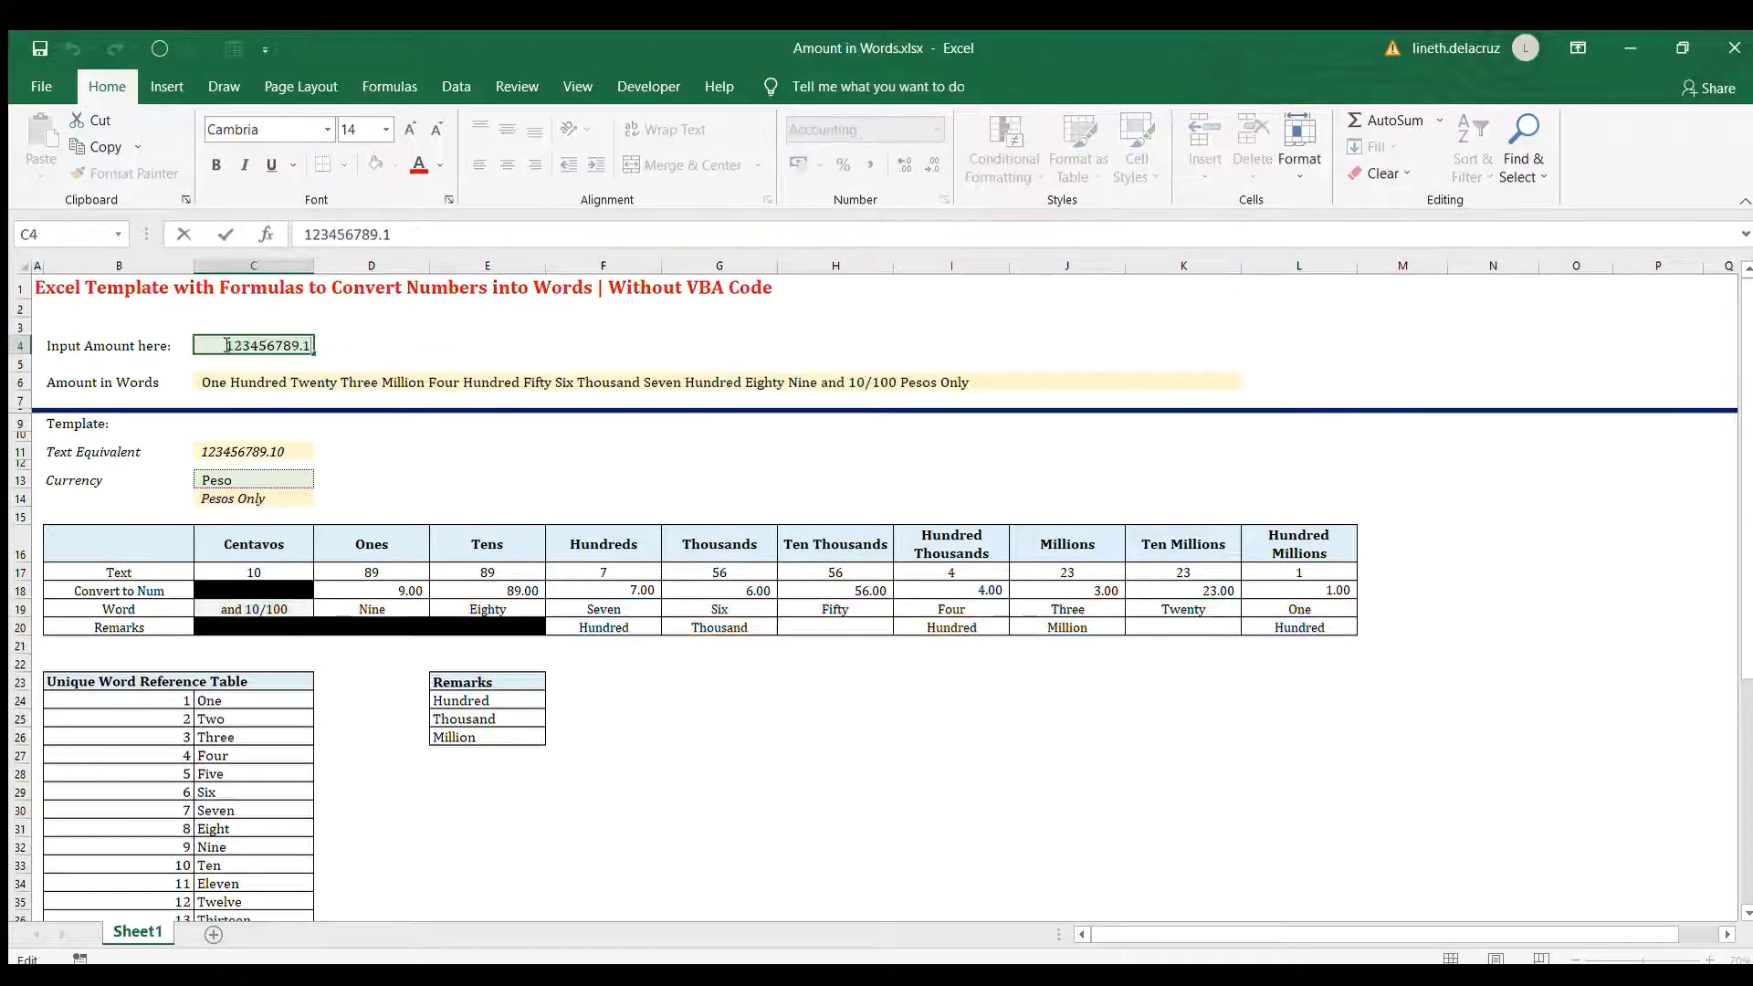
{"action": "type", "text": "1"}
{"action": "key", "text": "Return"}
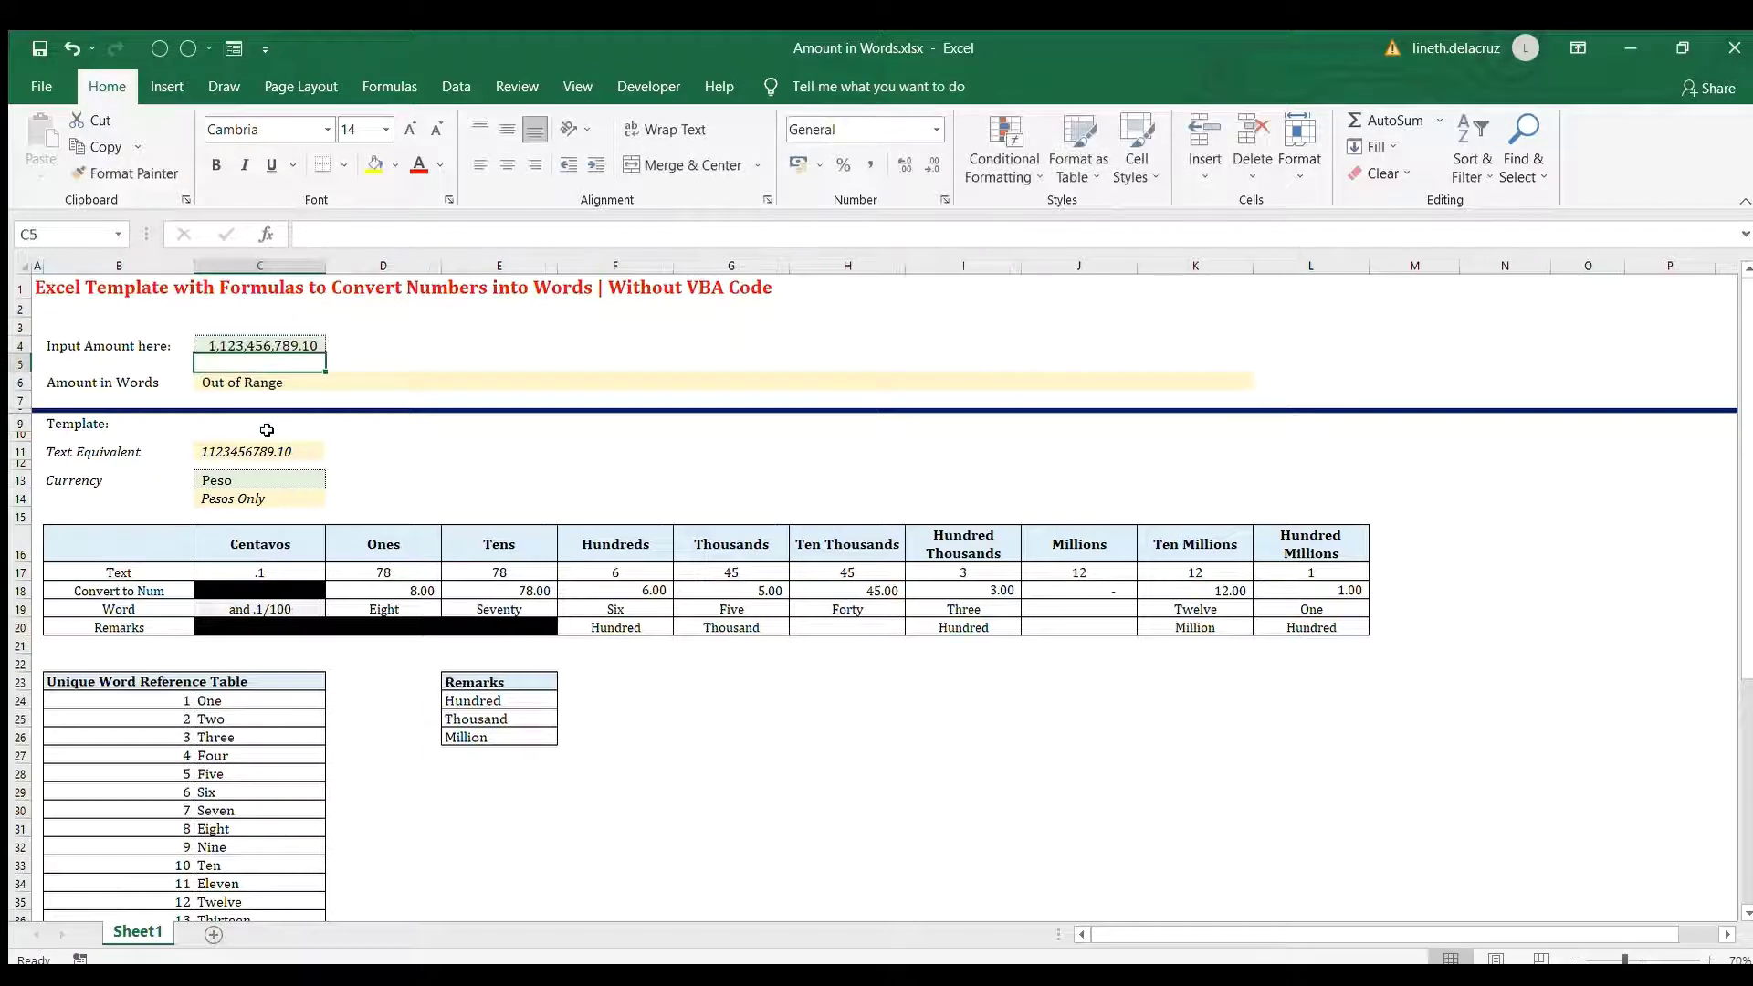
{"action": "left_click", "coordinate": [255, 382]}
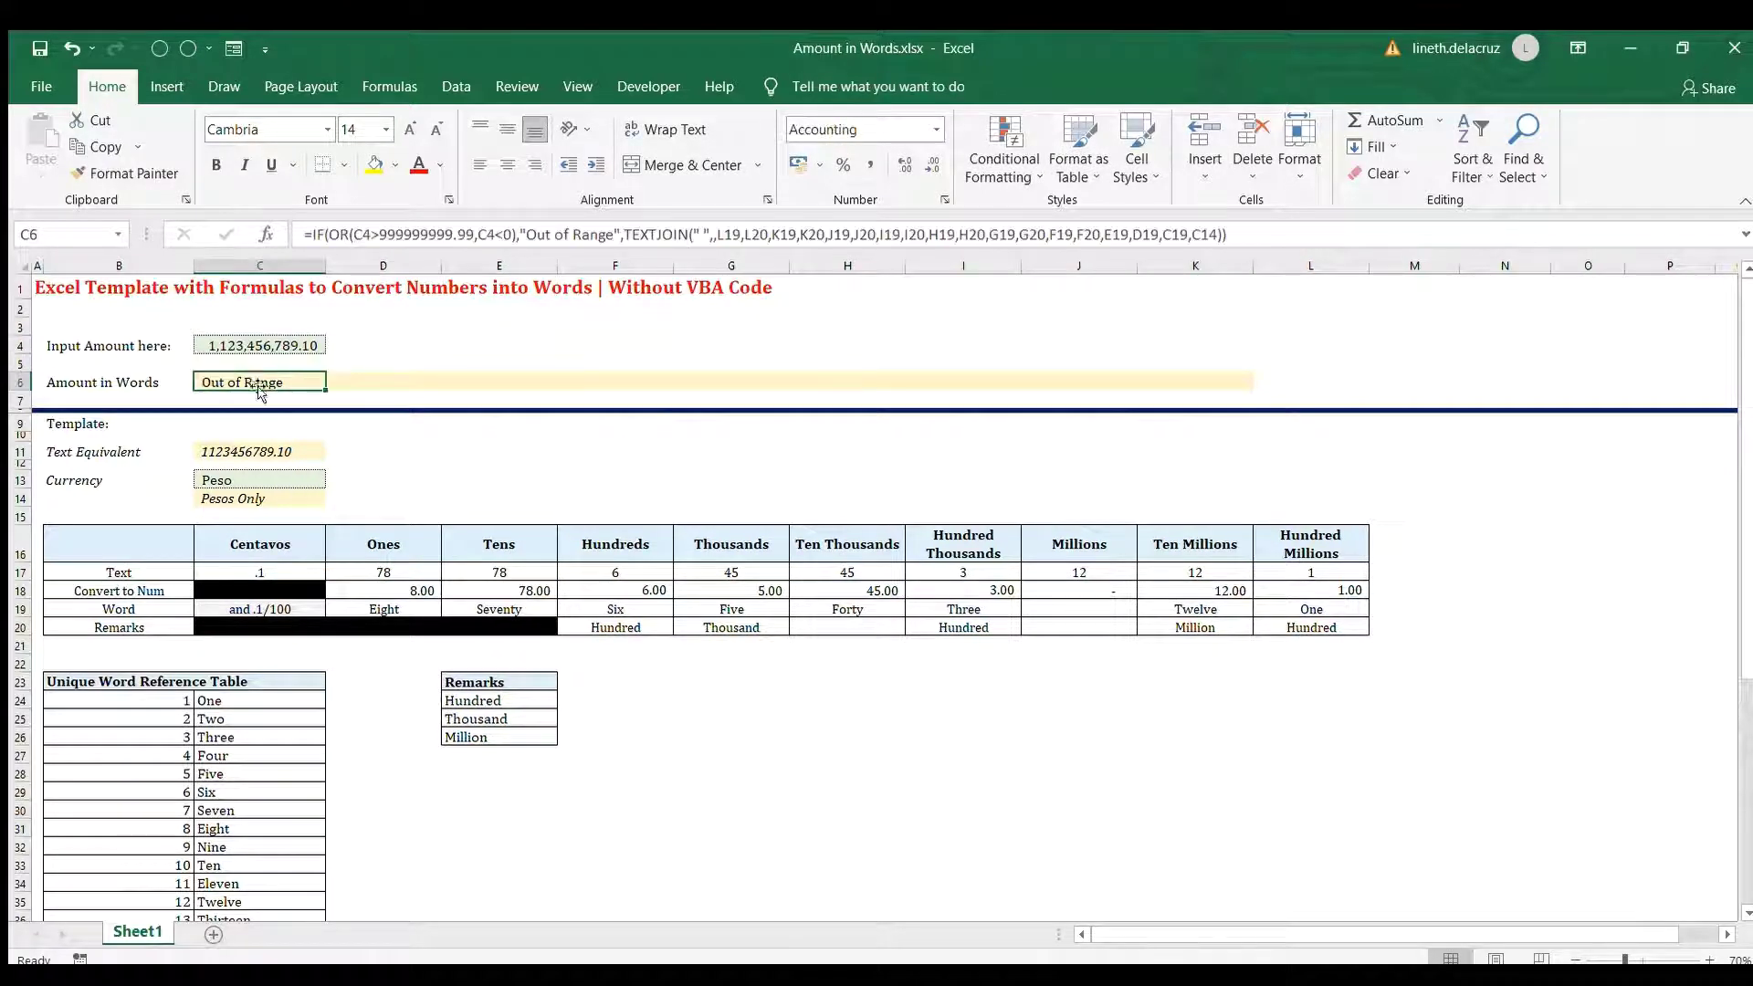
{"action": "key", "text": "ctrl+z"}
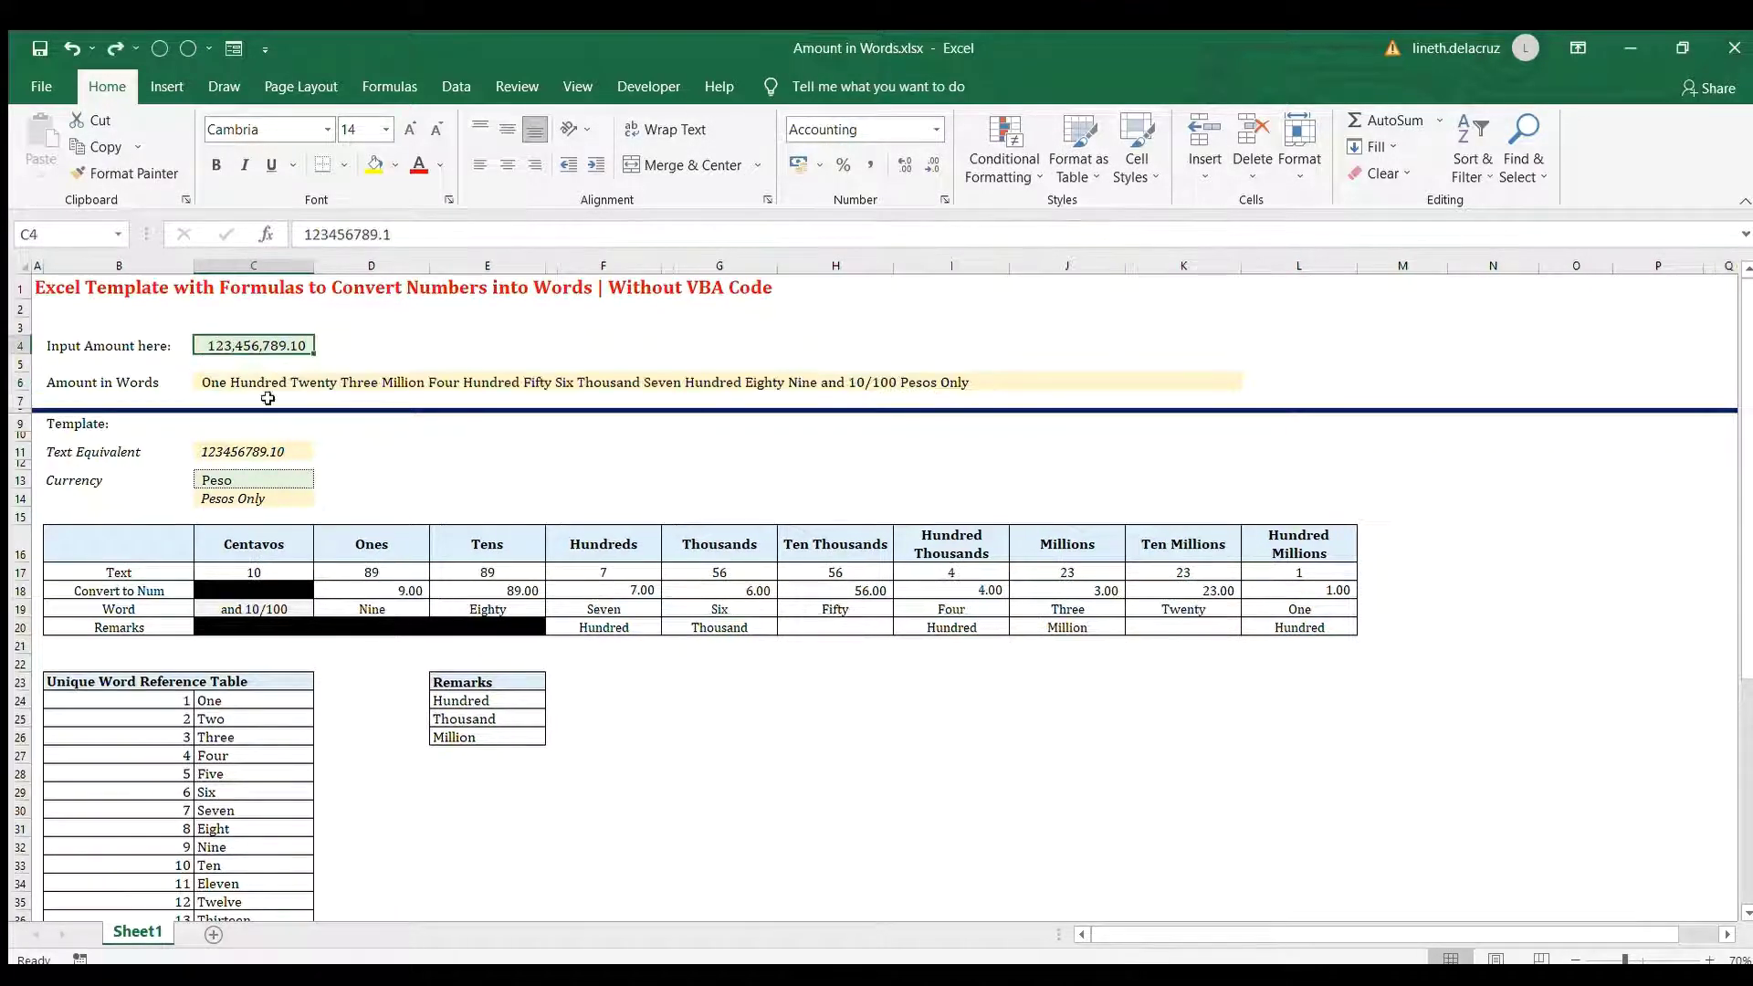
Test the negative-amount condition by entering -1 in C4, and undo the entry
{"action": "left_click", "coordinate": [248, 376]}
{"action": "left_click", "coordinate": [252, 344]}
{"action": "type", "text": "-1"}
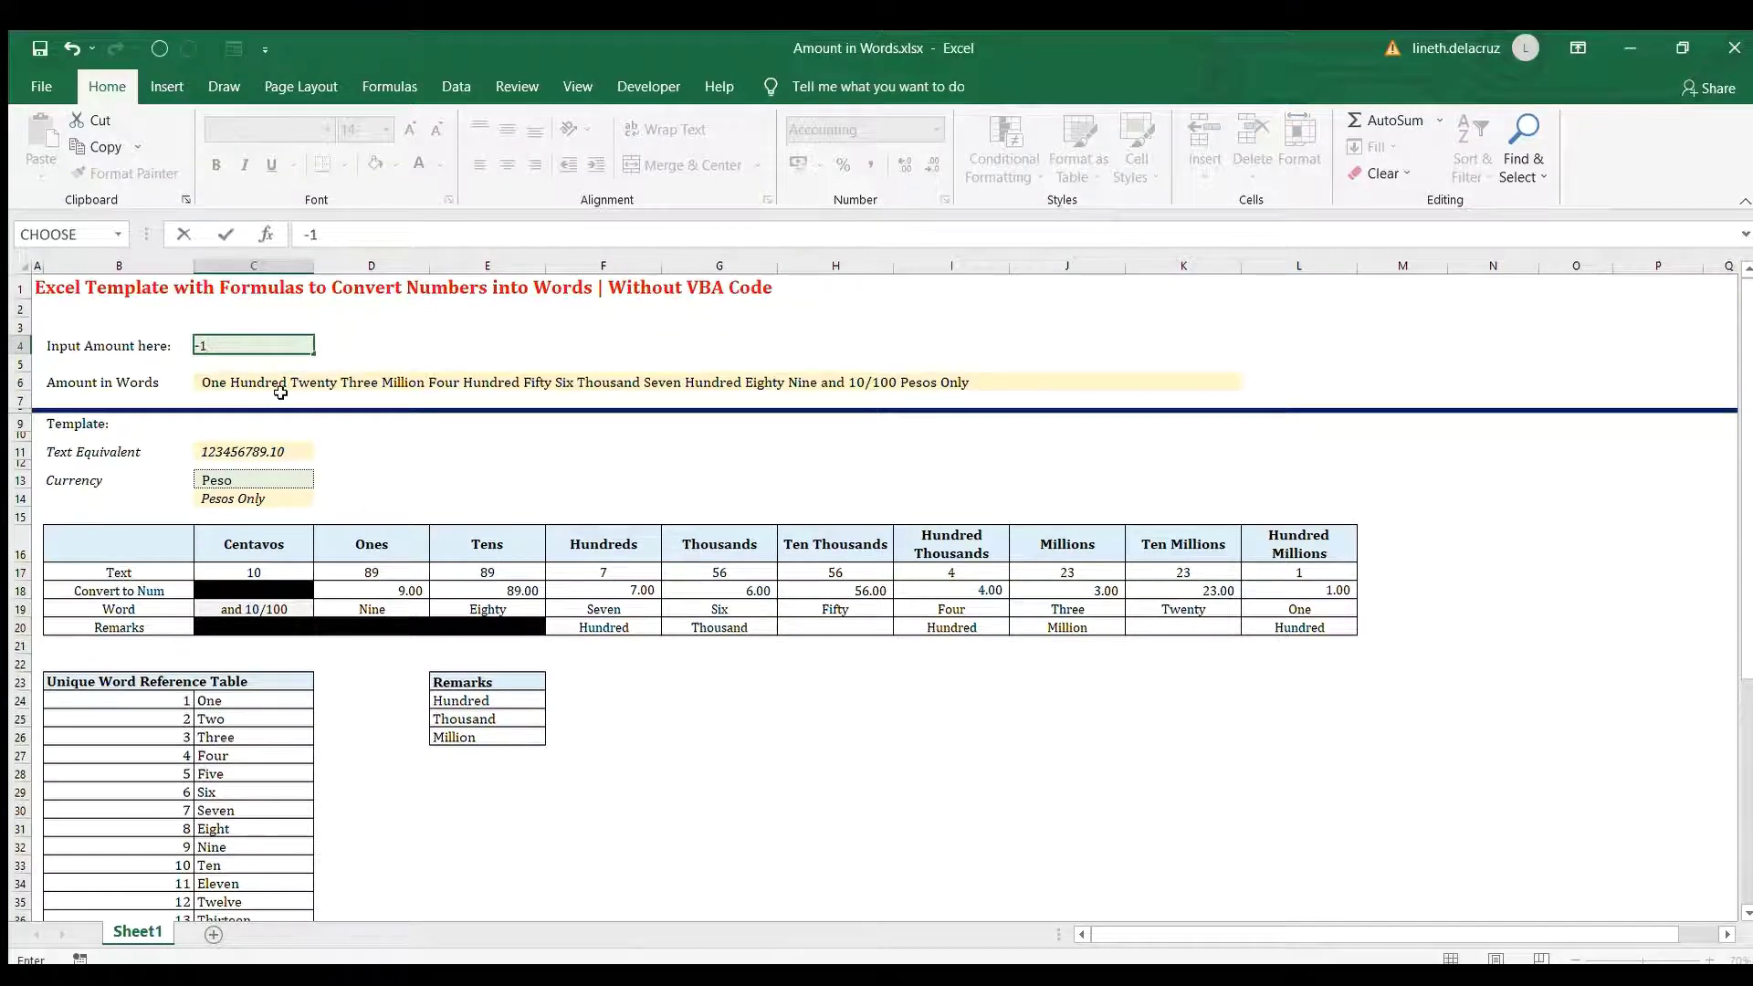
{"action": "key", "text": "Return"}
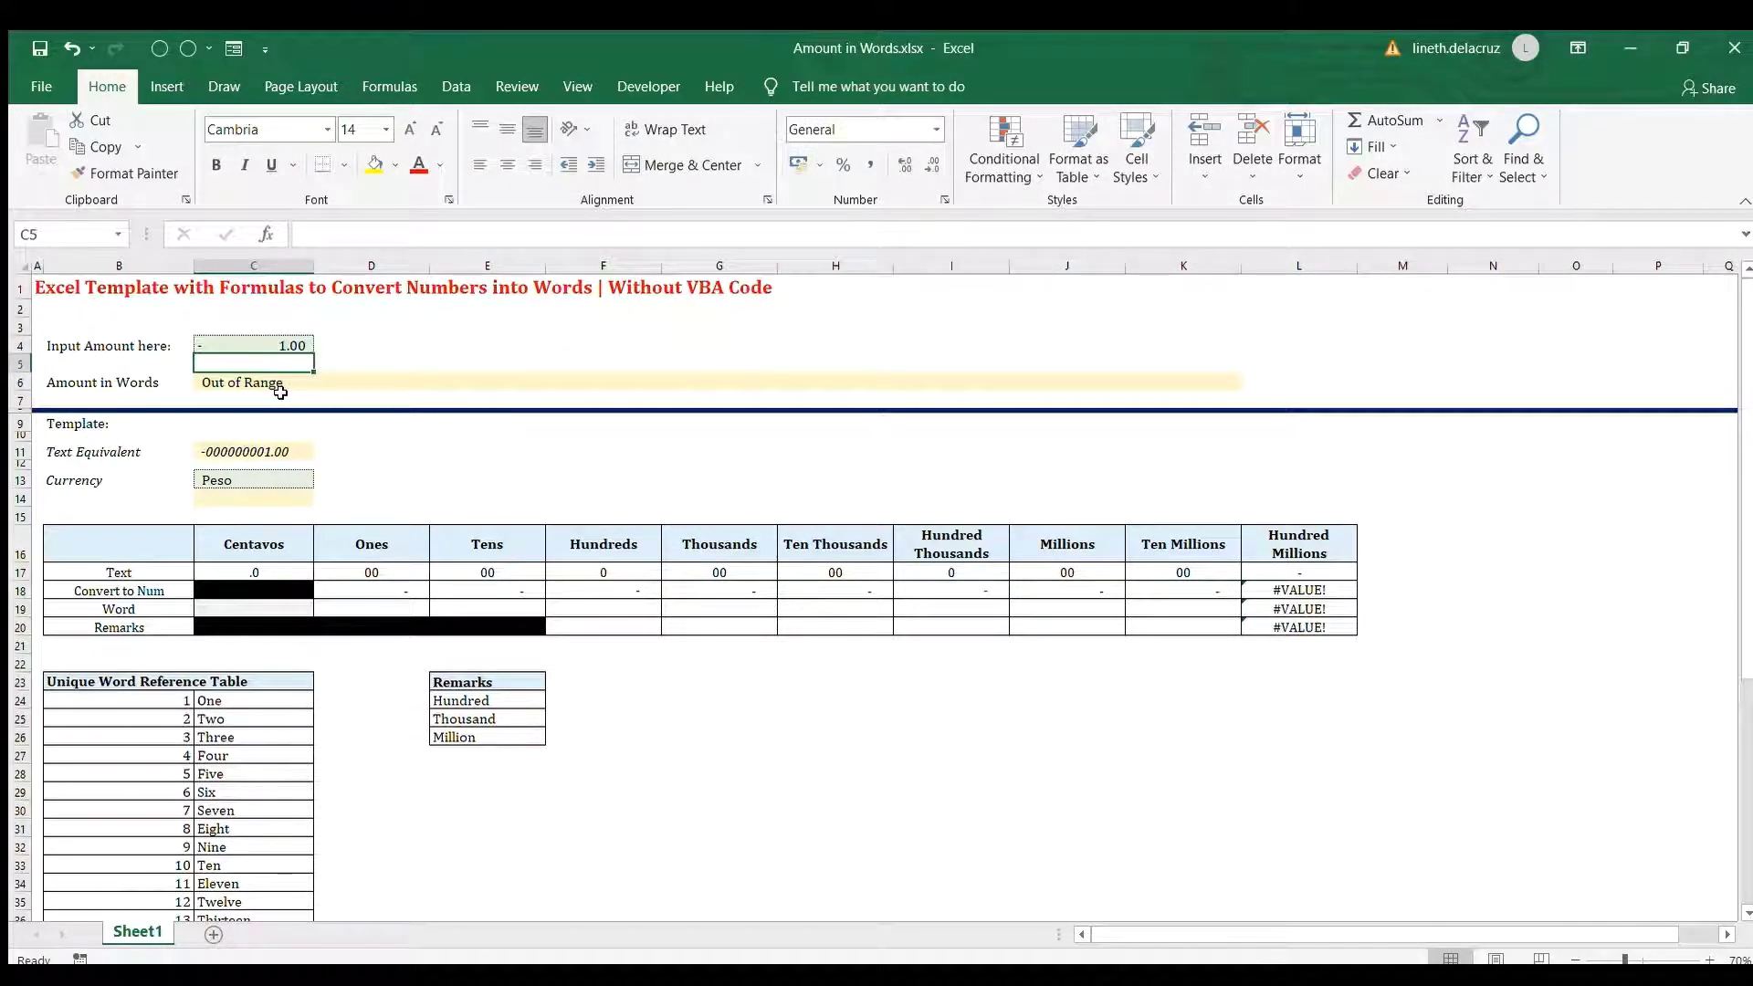
{"action": "key", "text": "ctrl+z"}
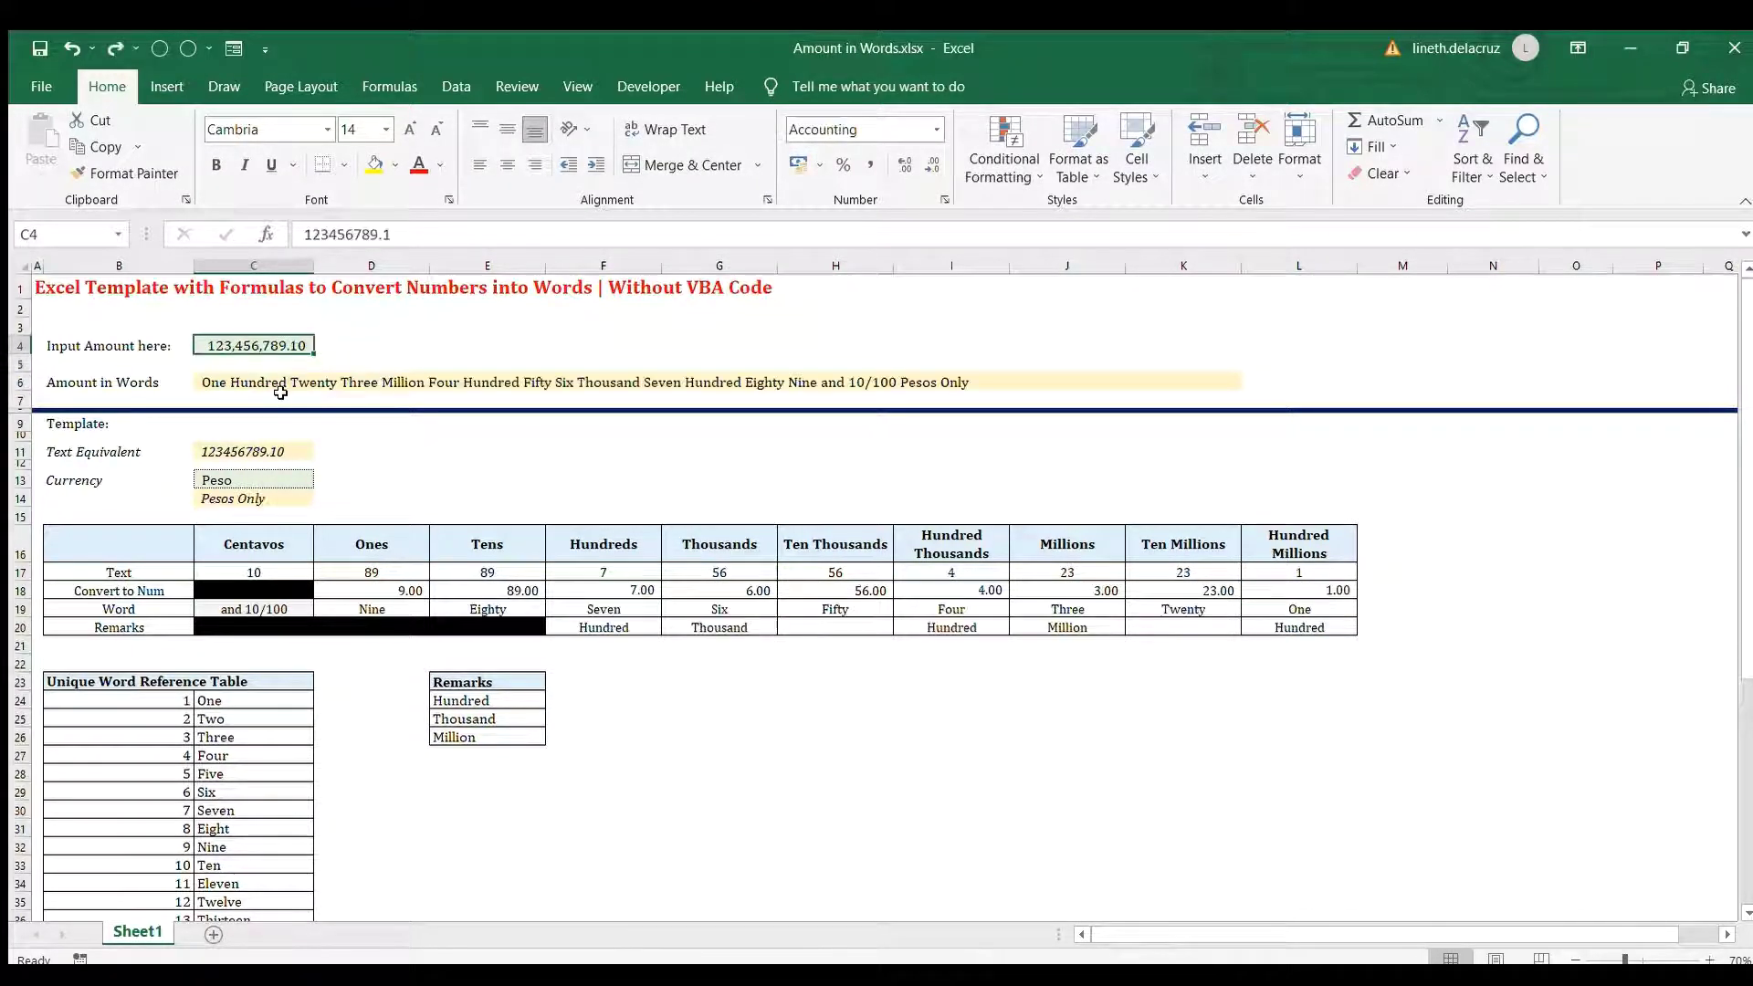
Examine the OR condition, the "Out of Range" text and the TEXTJOIN space delimiter in the C6 formula
{"action": "left_click", "coordinate": [254, 380]}
{"action": "double_click", "coordinate": [281, 392]}
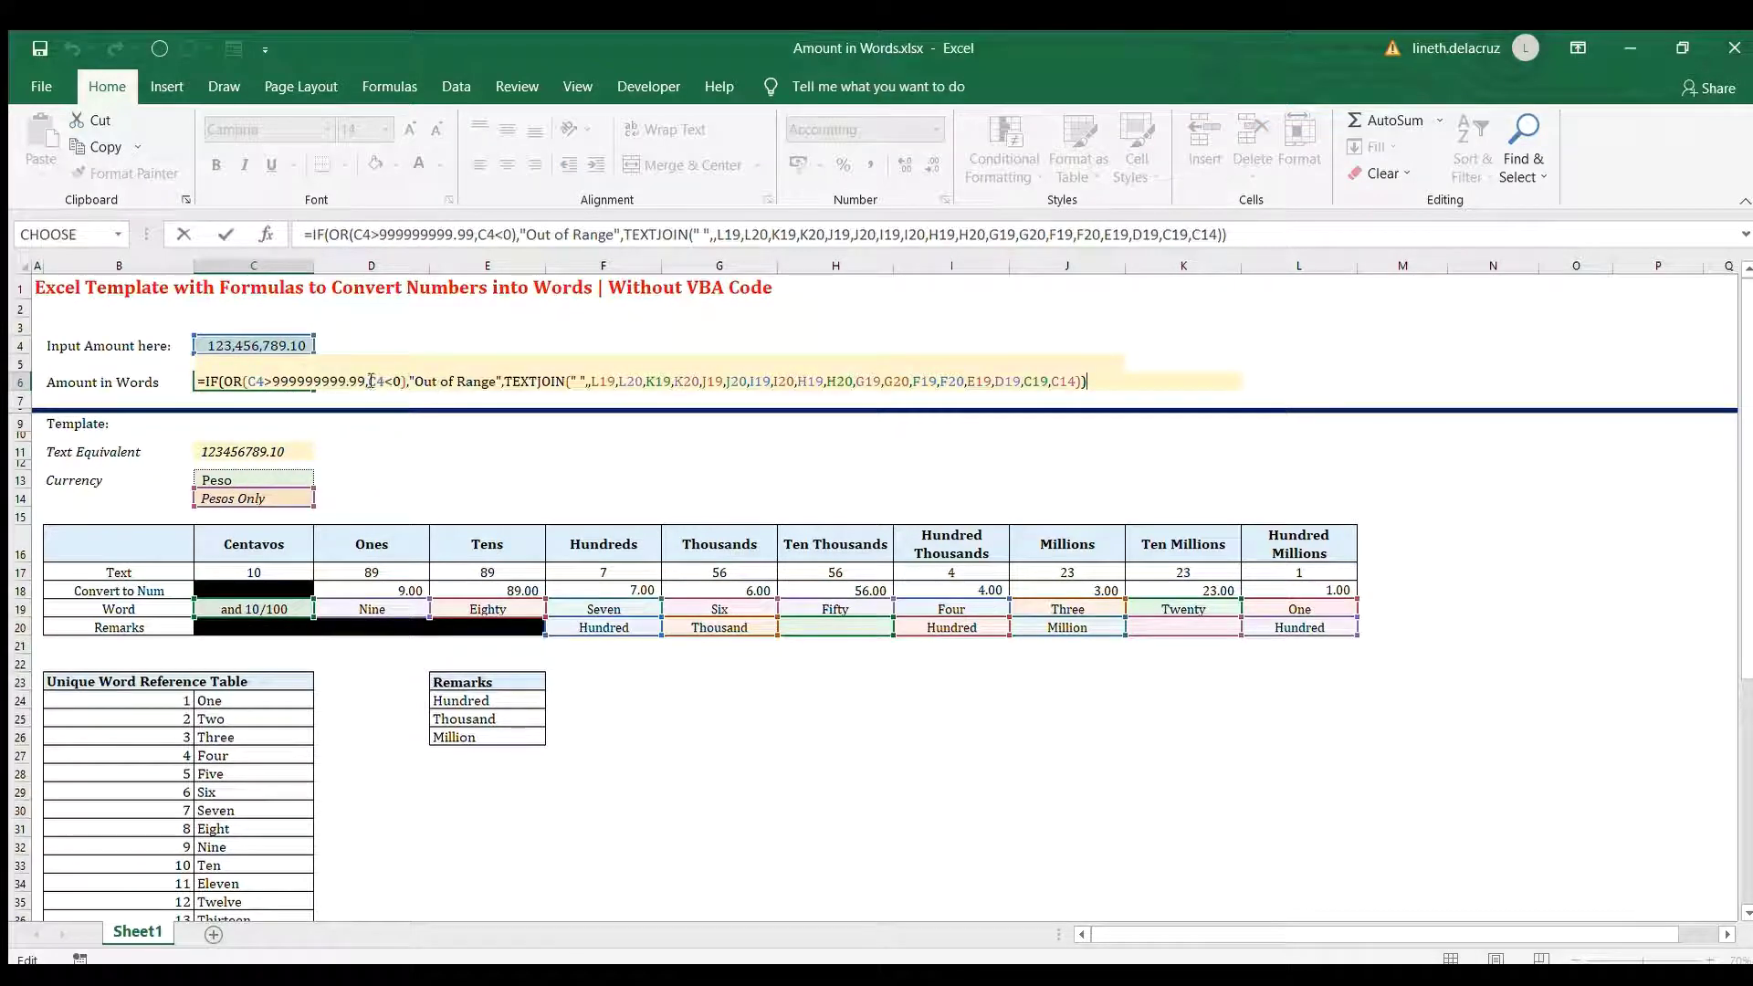
{"action": "left_click_drag", "start_coordinate": [233, 380], "coordinate": [382, 380]}
{"action": "left_click", "coordinate": [465, 380]}
{"action": "double_click", "coordinate": [579, 380]}
Try true as the empty second argument of TEXTJOIN in the C6 formula, and remove it again before closing the formula
{"action": "left_click", "coordinate": [612, 379]}
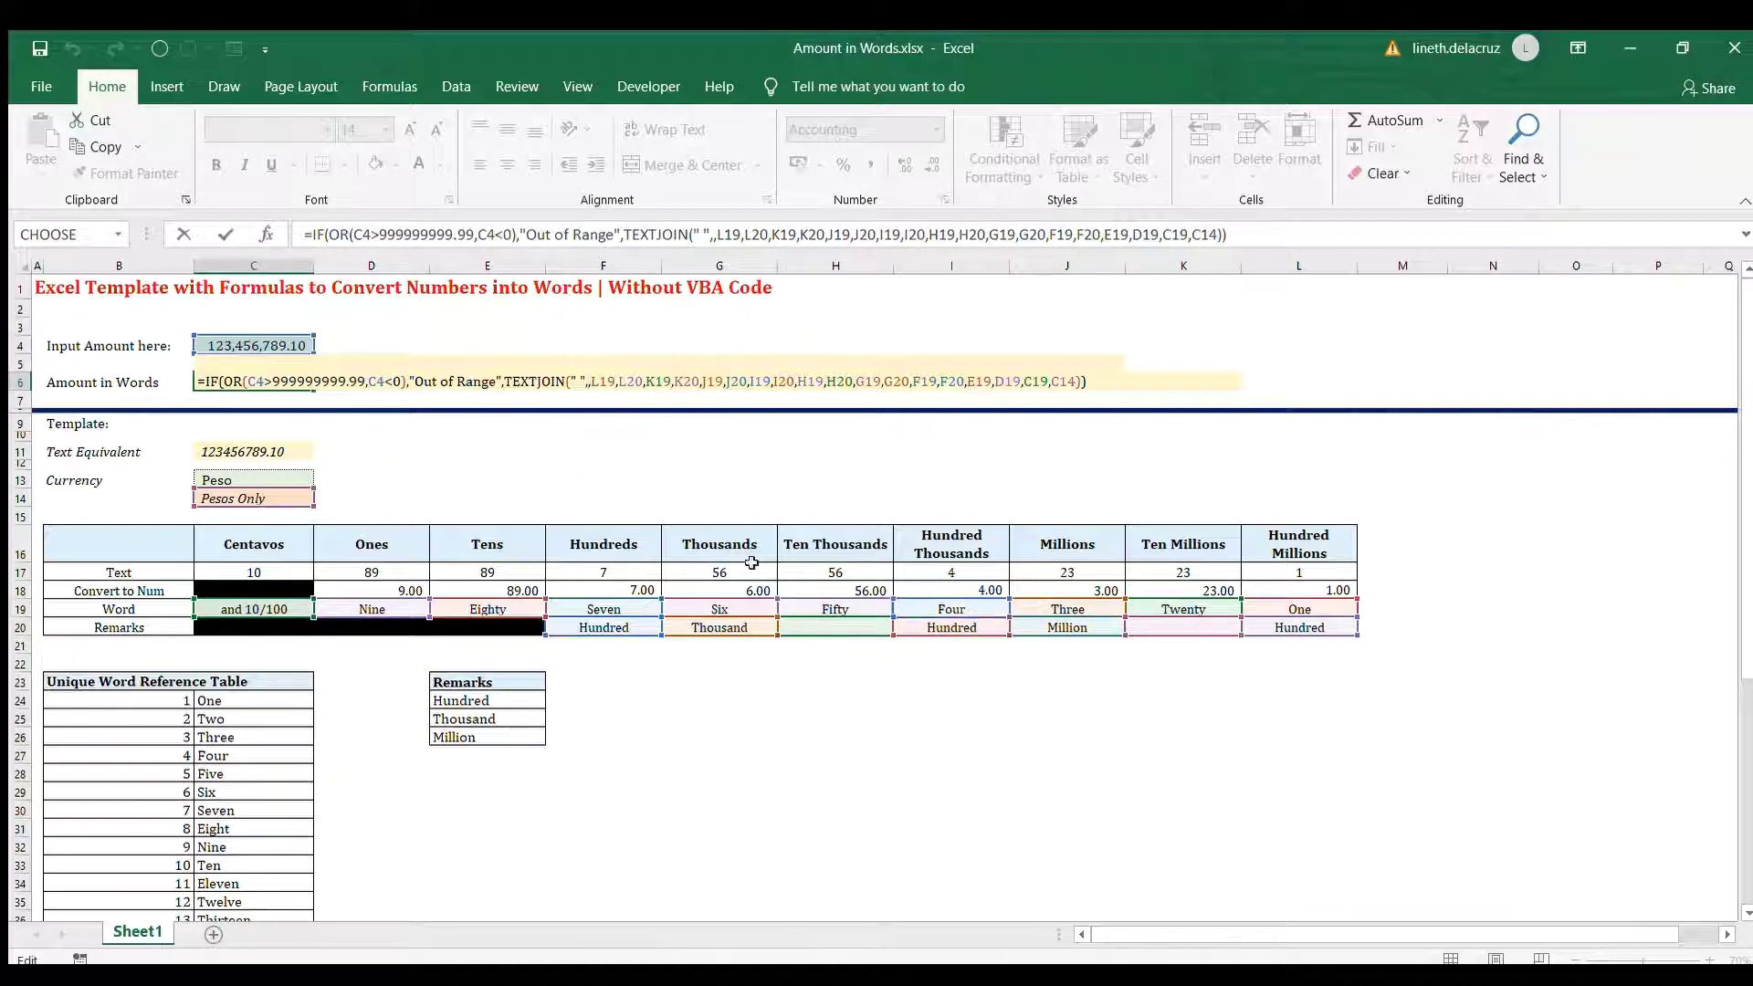
{"action": "type", "text": "true"}
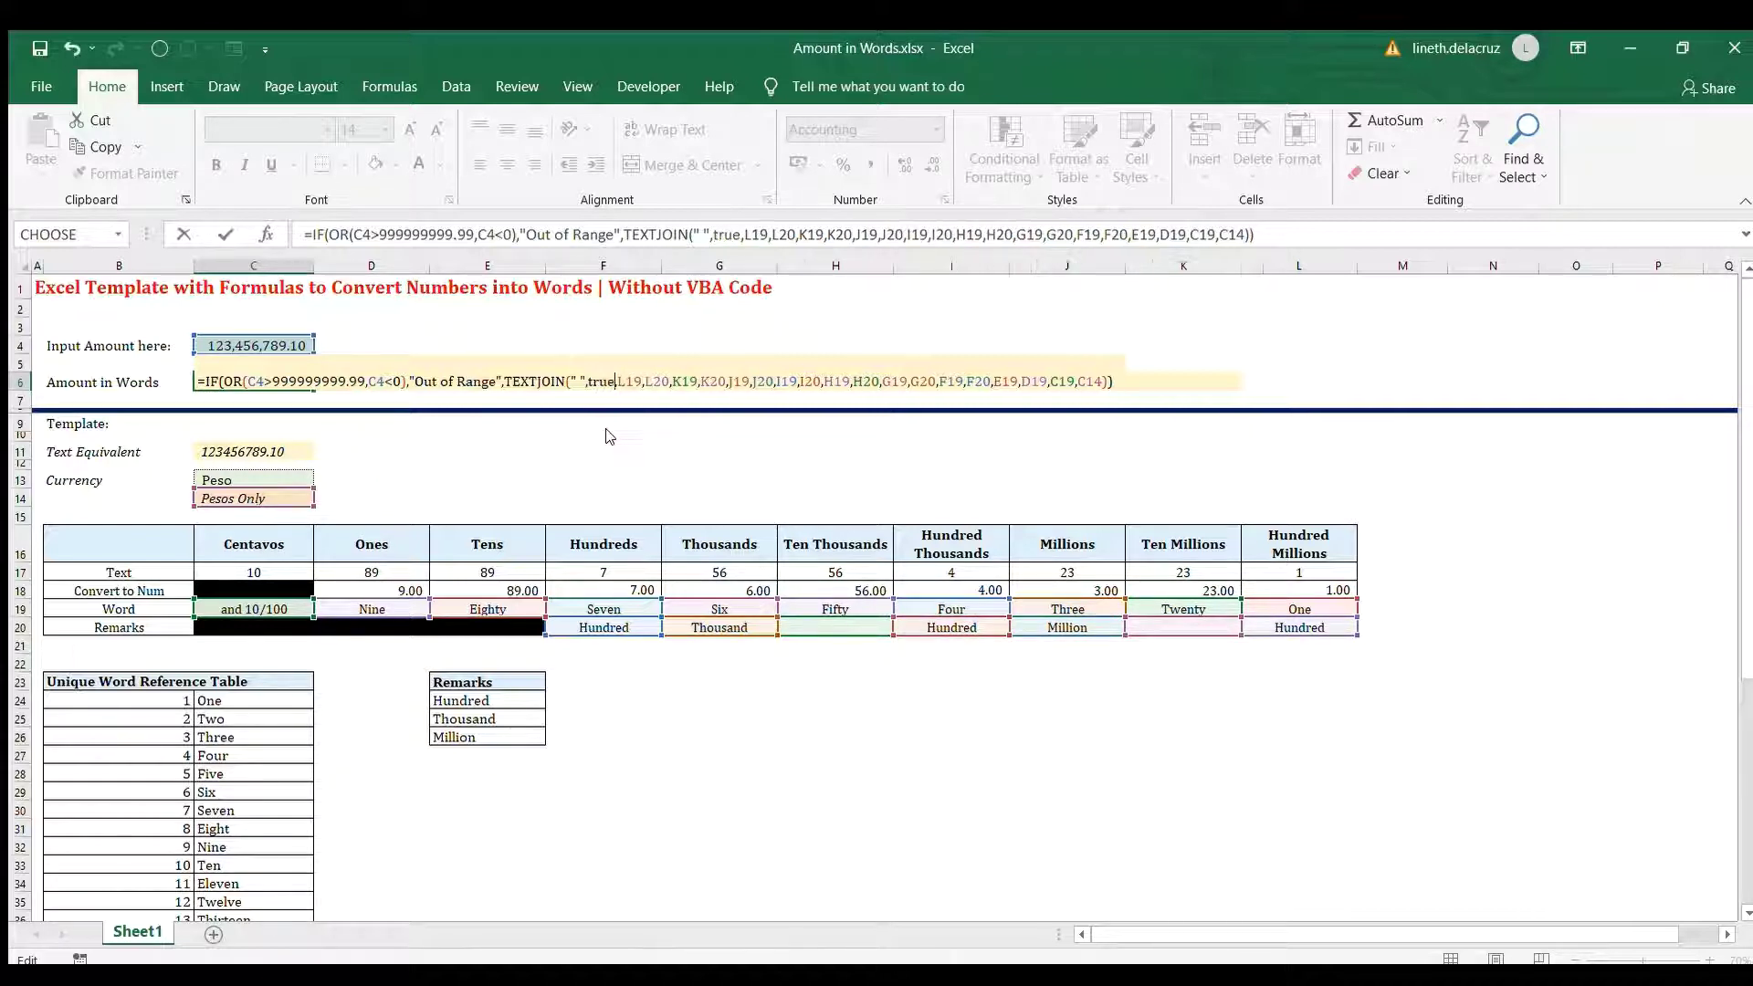
{"action": "key", "text": "BackSpace"}
{"action": "key", "text": "BackSpace"}
{"action": "key", "text": "BackSpace"}
{"action": "key", "text": "BackSpace"}
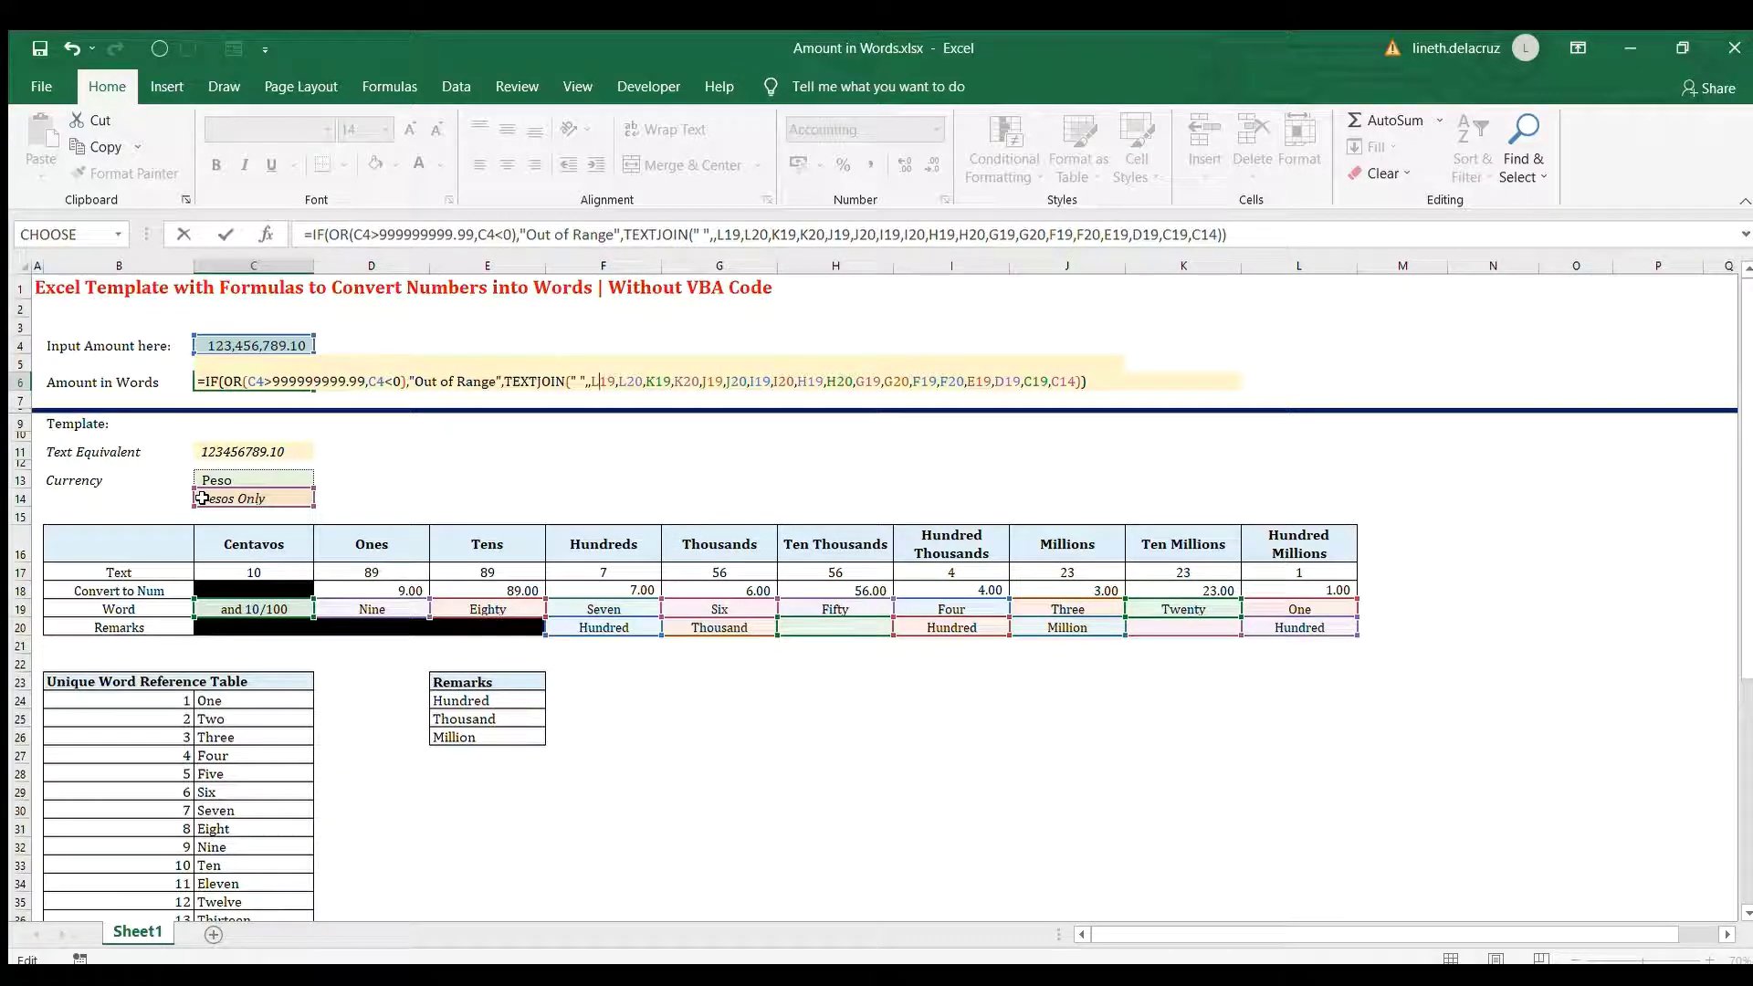
{"action": "key", "text": "Return"}
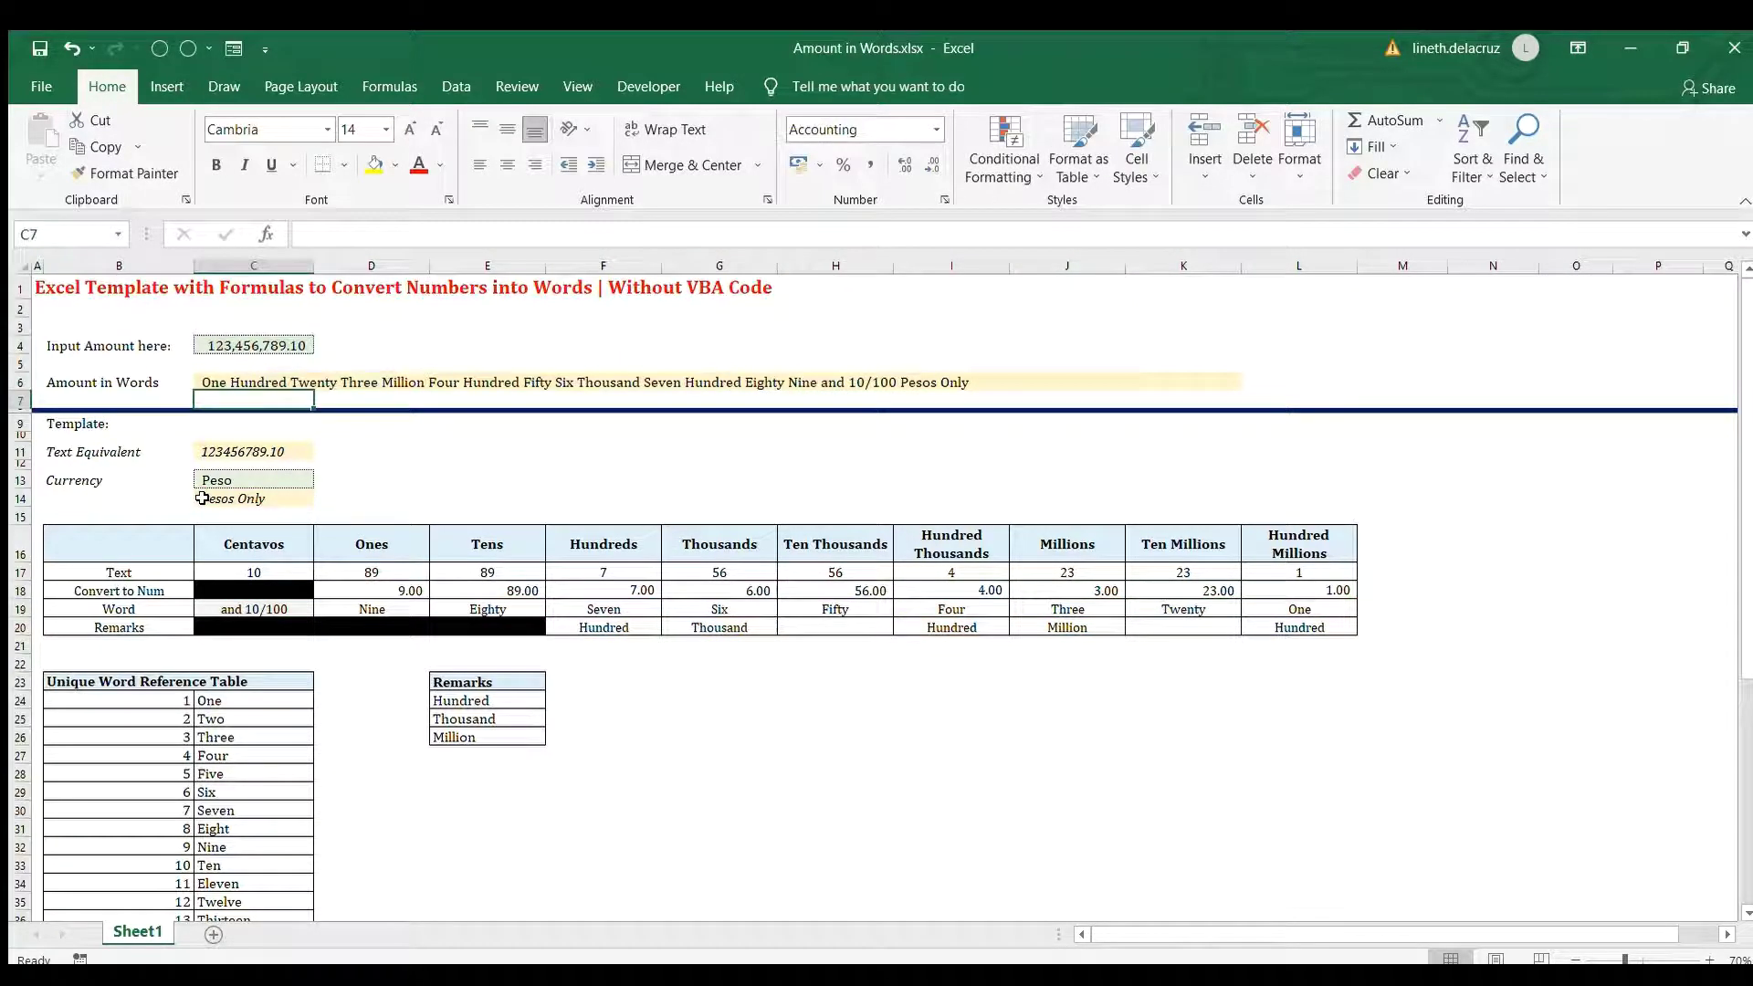
Test the wording of small amounts by entering 1 and 20 in turn in C4
{"action": "left_click", "coordinate": [223, 351]}
{"action": "type", "text": "1"}
{"action": "key", "text": "ctrl+Return"}
{"action": "type", "text": "20"}
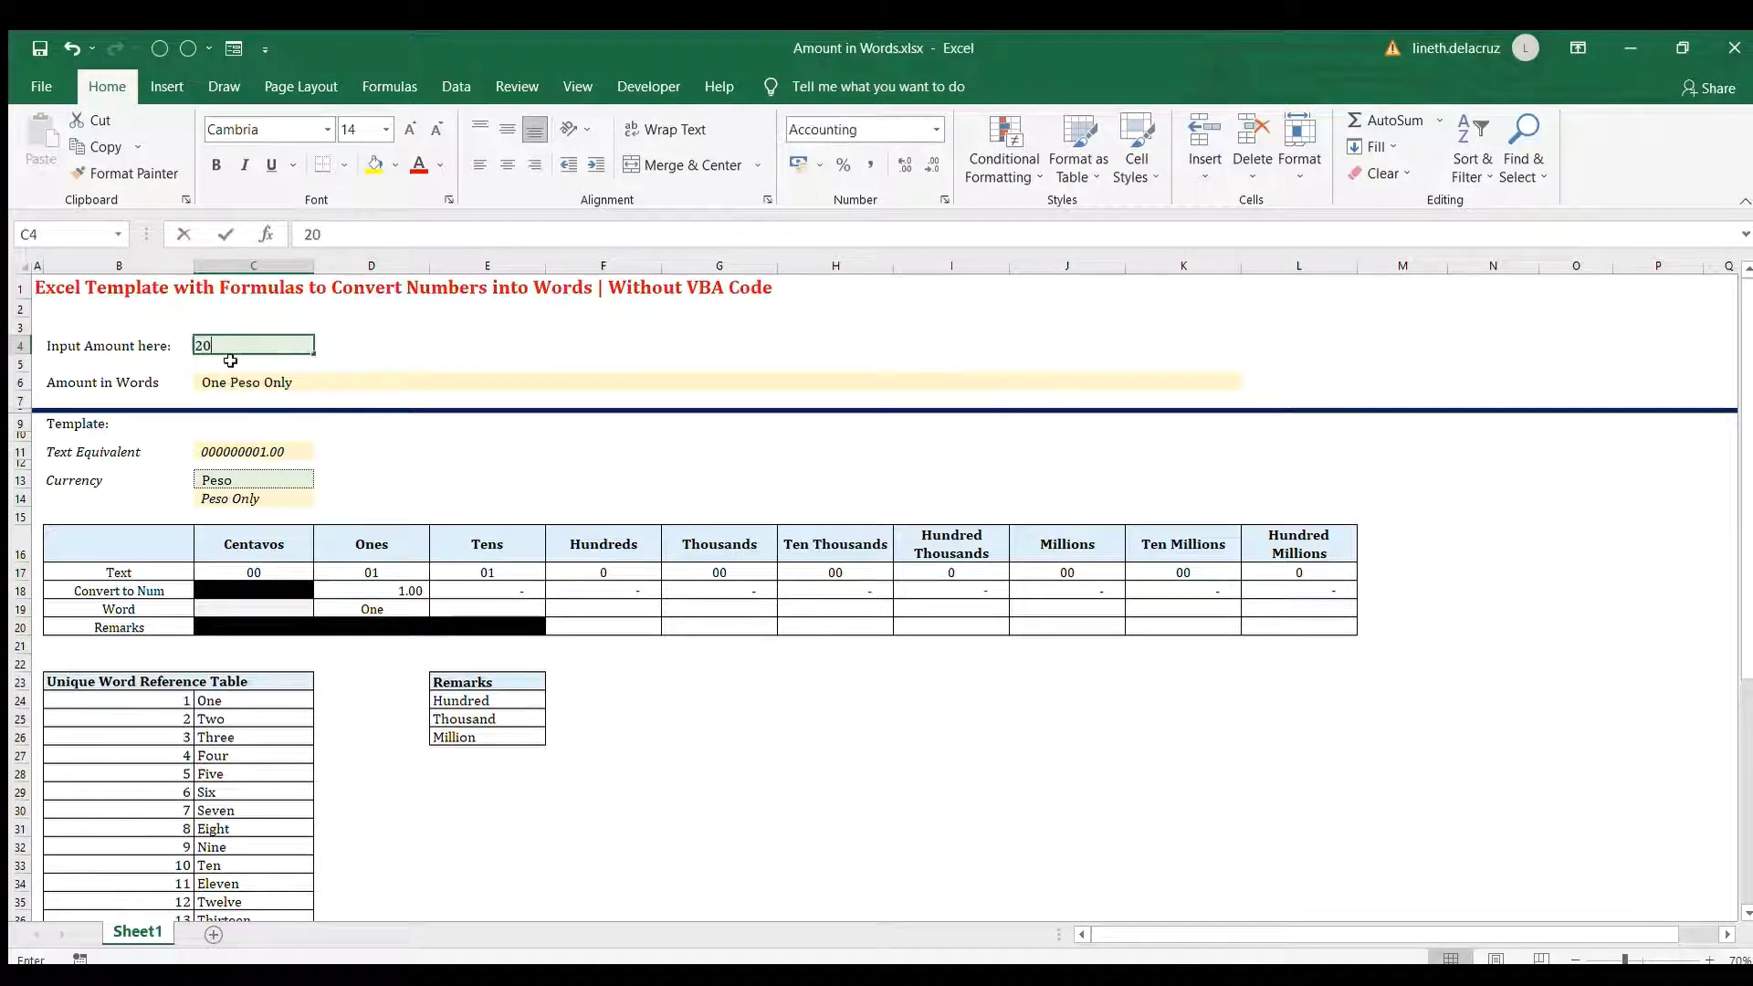
{"action": "key", "text": "ctrl+Return"}
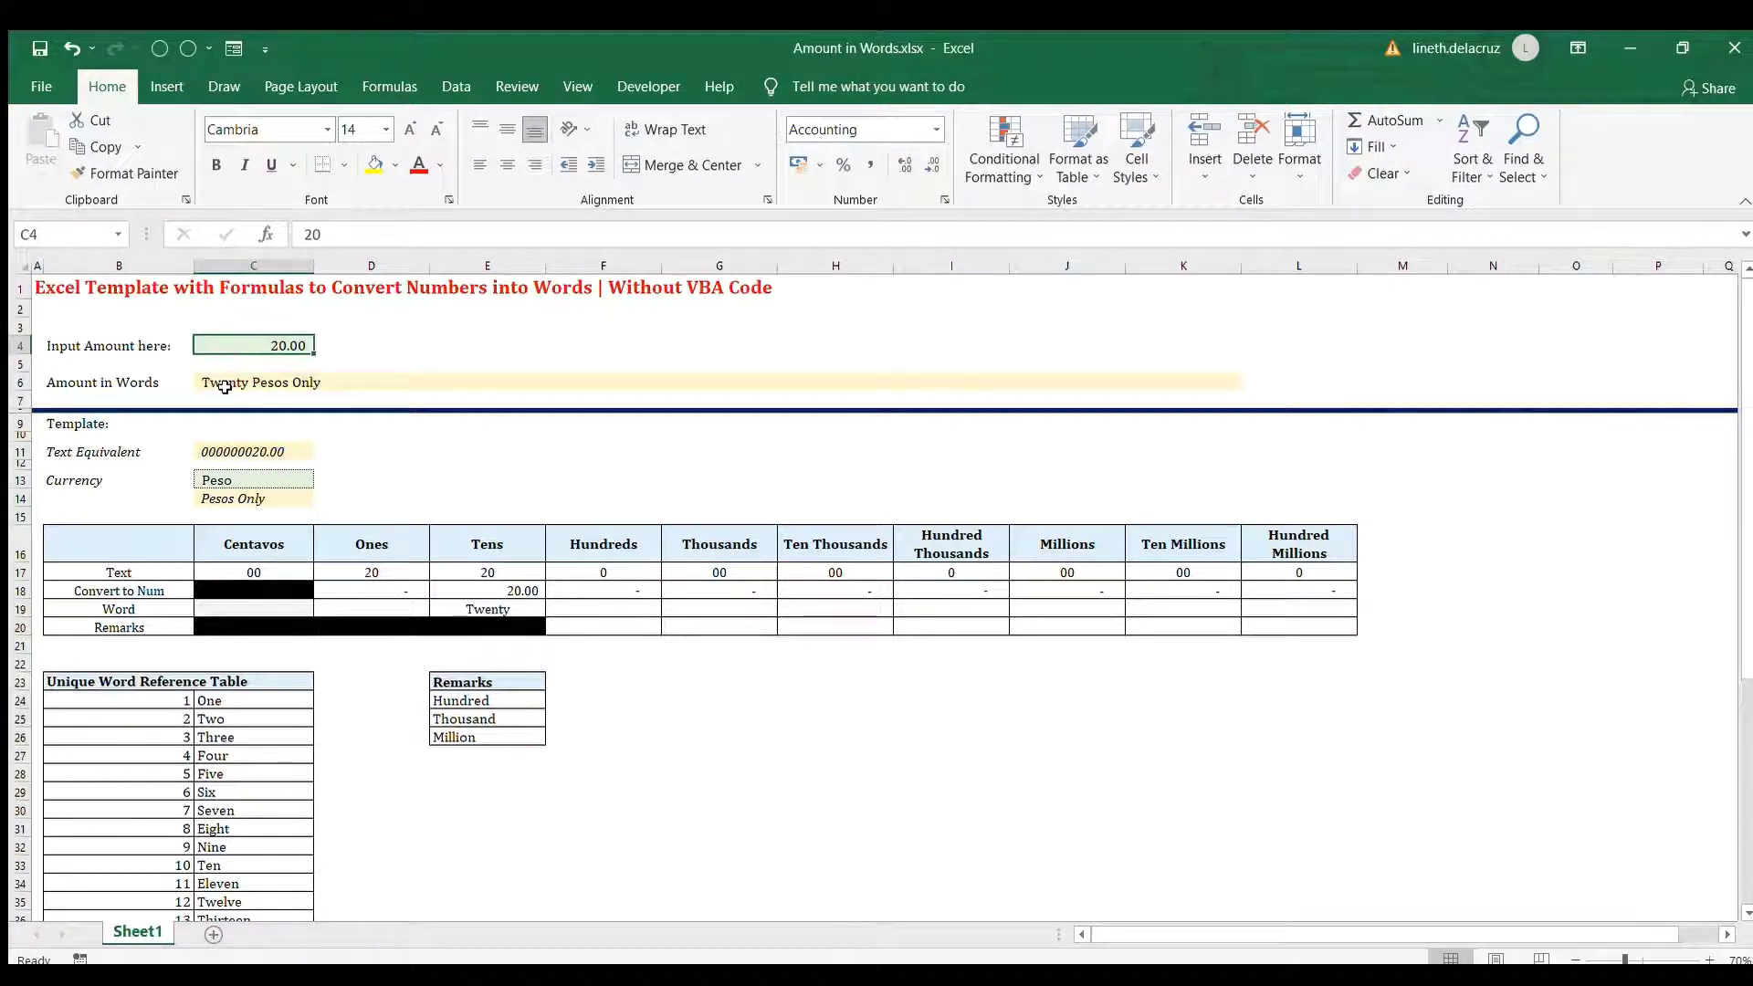
Test the hundreds wording by entering 100 as the amount in C4
{"action": "left_click", "coordinate": [227, 383]}
{"action": "key", "text": "Up"}
{"action": "key", "text": "Up"}
{"action": "type", "text": "100"}
{"action": "key", "text": "Return"}
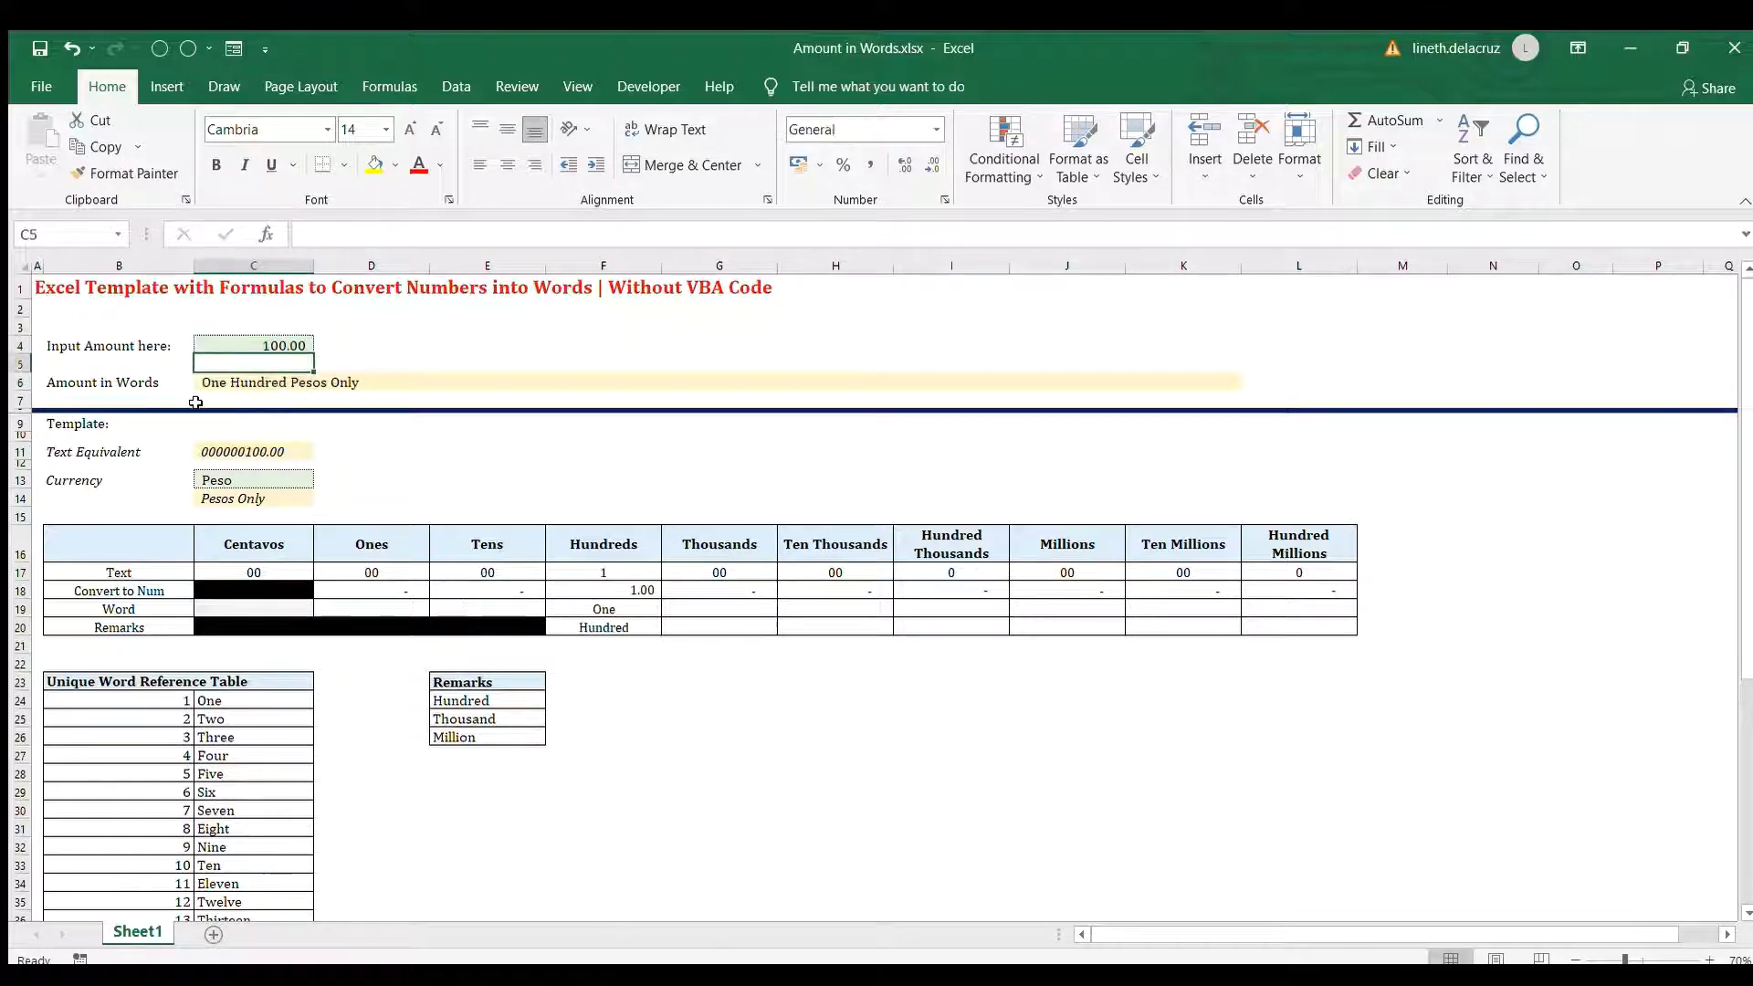
Fill C4 with a random test amount using the formula =RANDBETWEEN(1,999999999.99)
{"action": "key", "text": "Up"}
{"action": "type", "text": "=randbetween"}
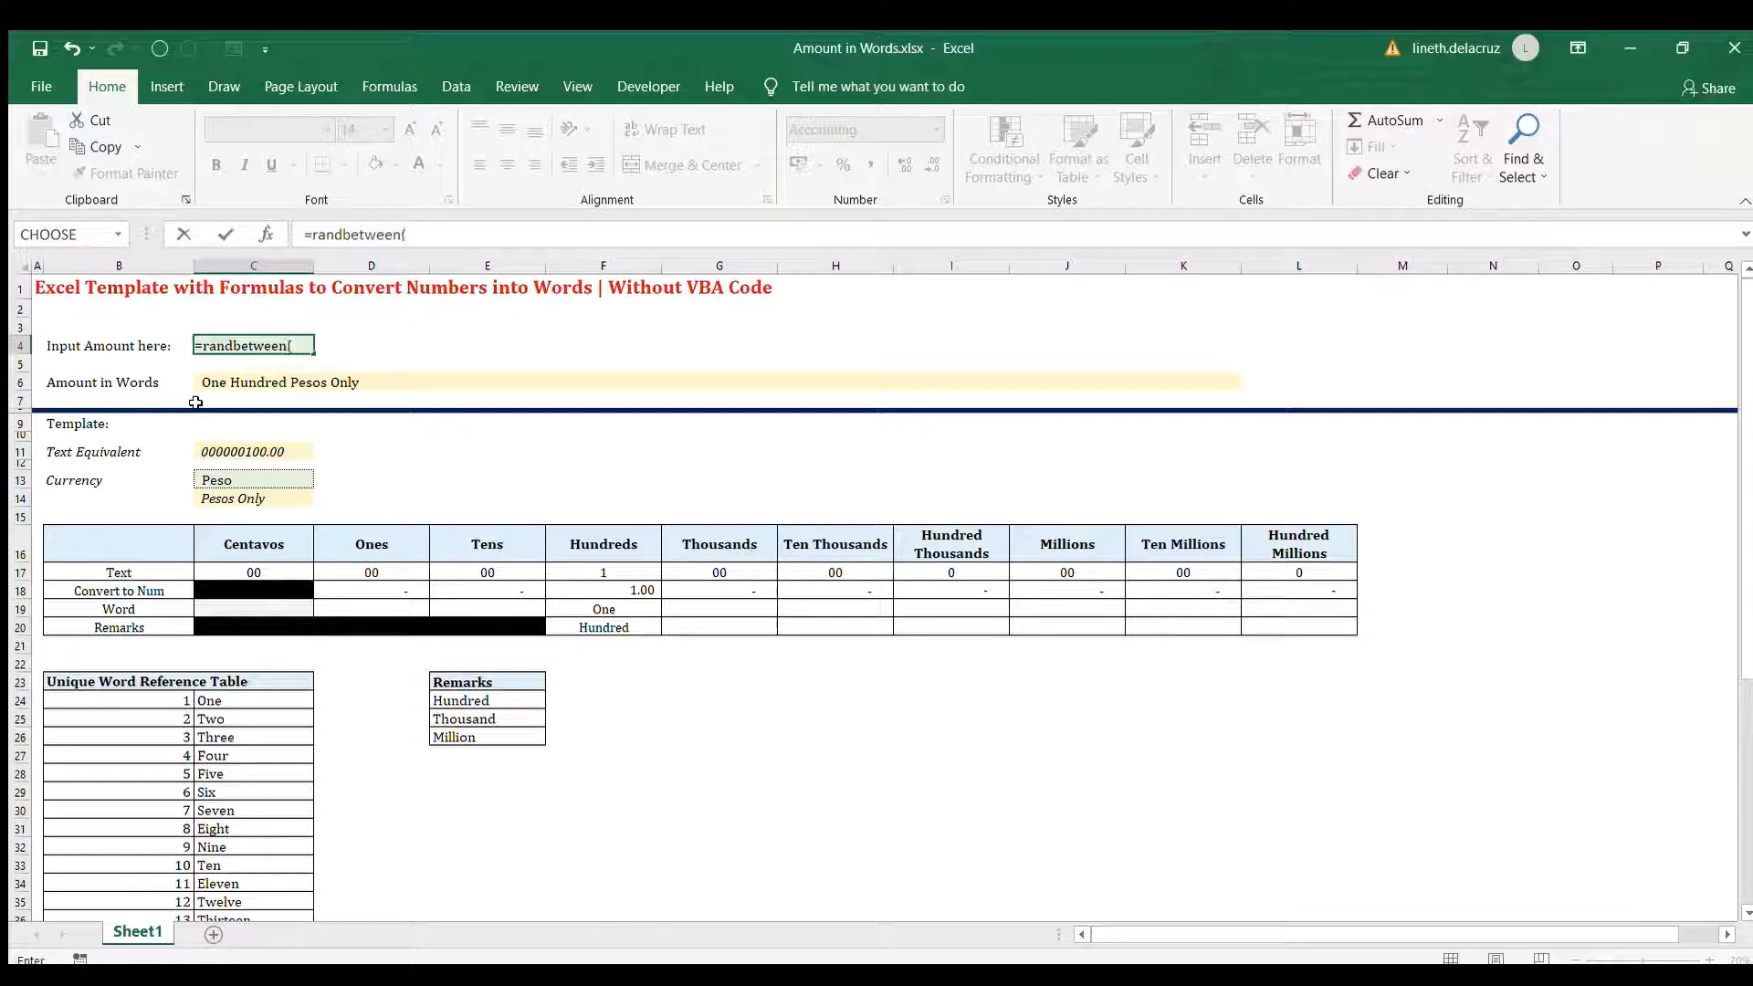
{"action": "type", "text": "(1,99"}
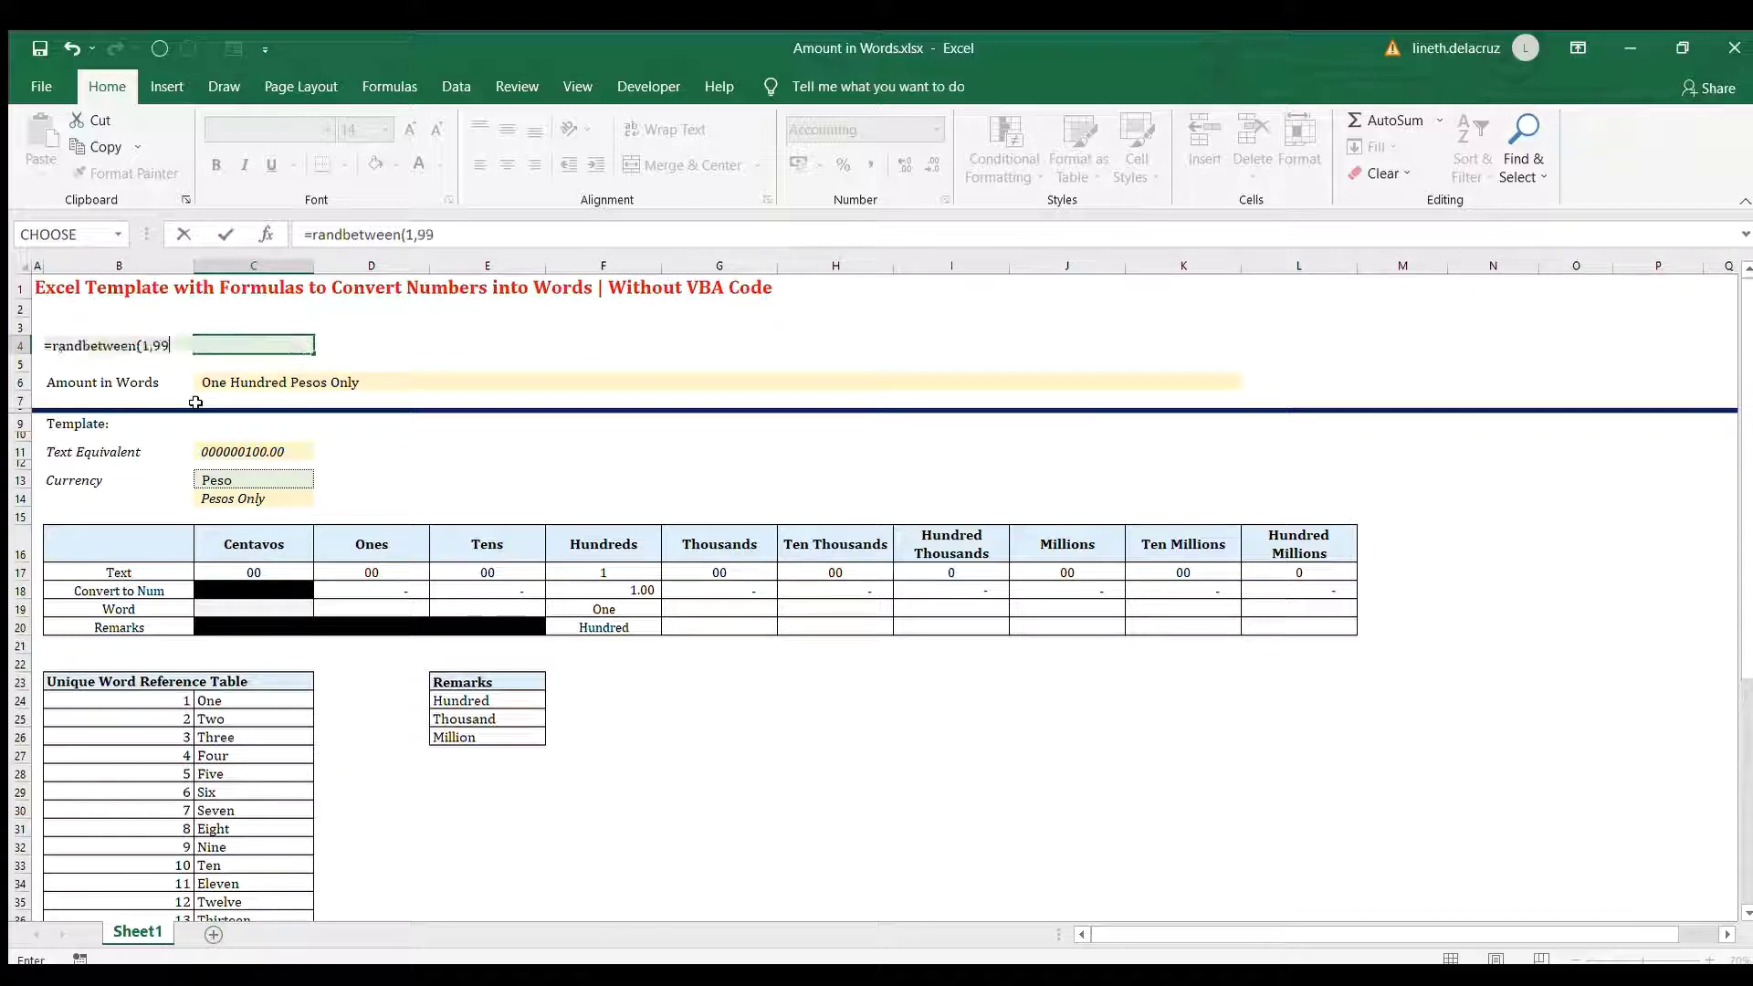
{"action": "type", "text": "9999999."}
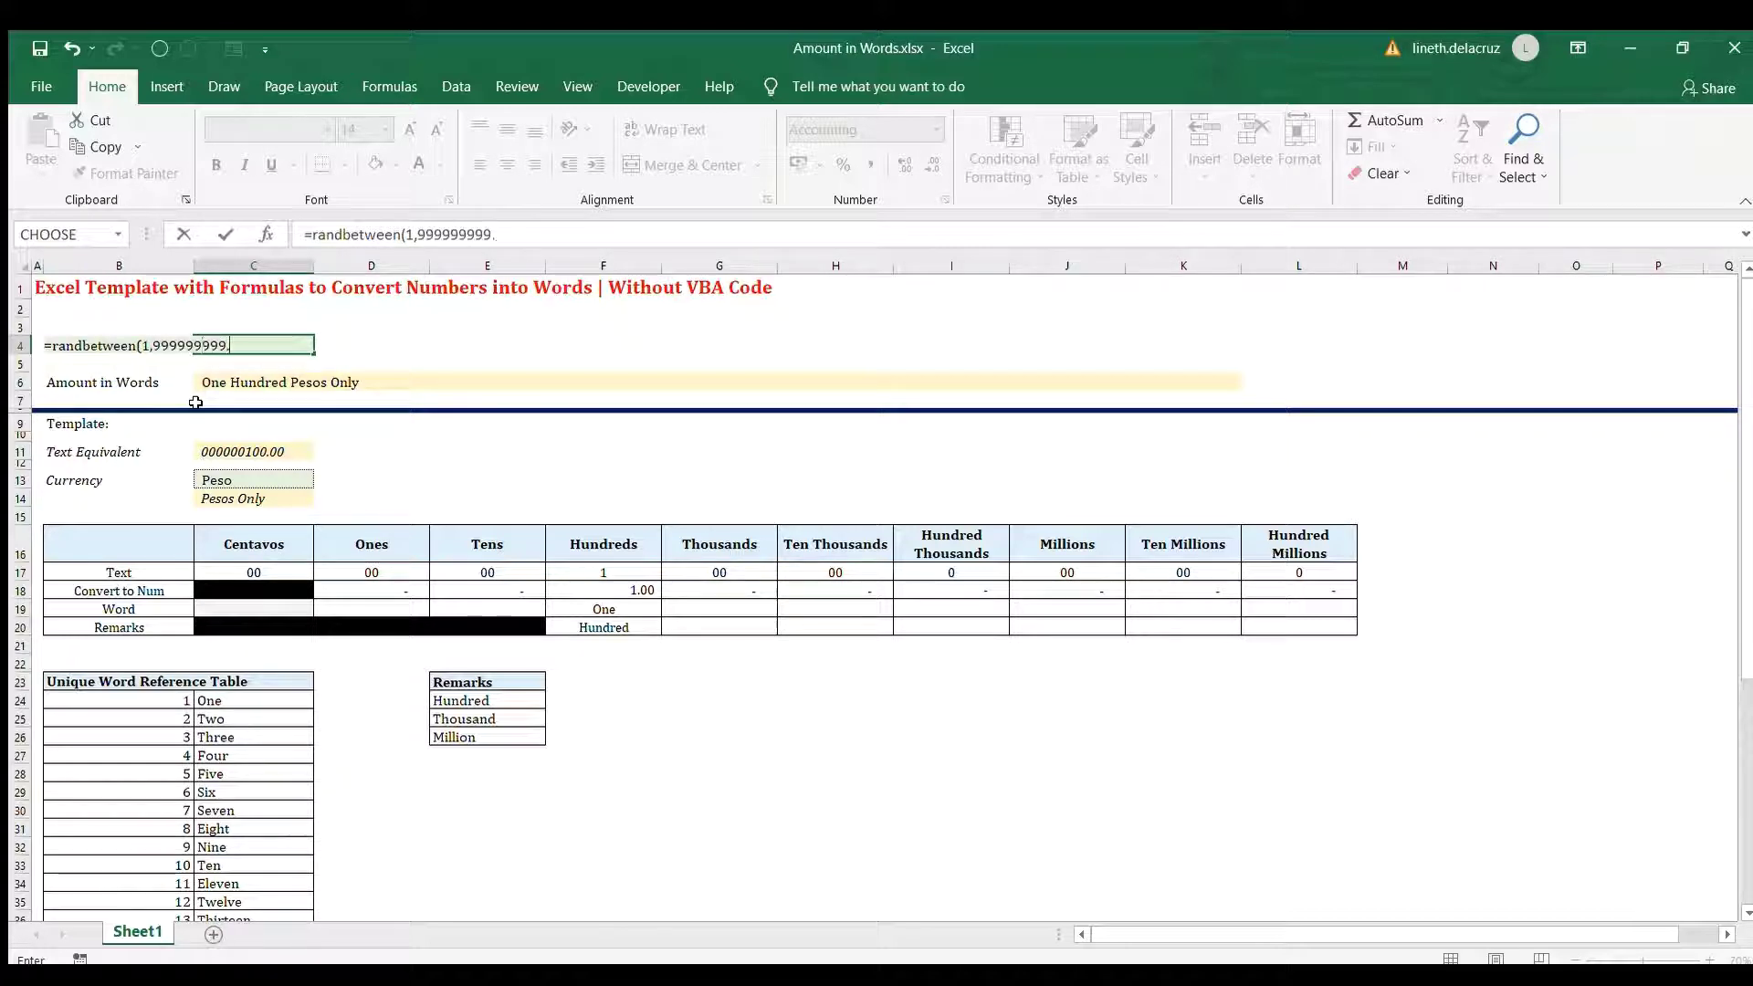
{"action": "type", "text": "99"}
{"action": "key", "text": "Return"}
{"action": "key", "text": "Up"}
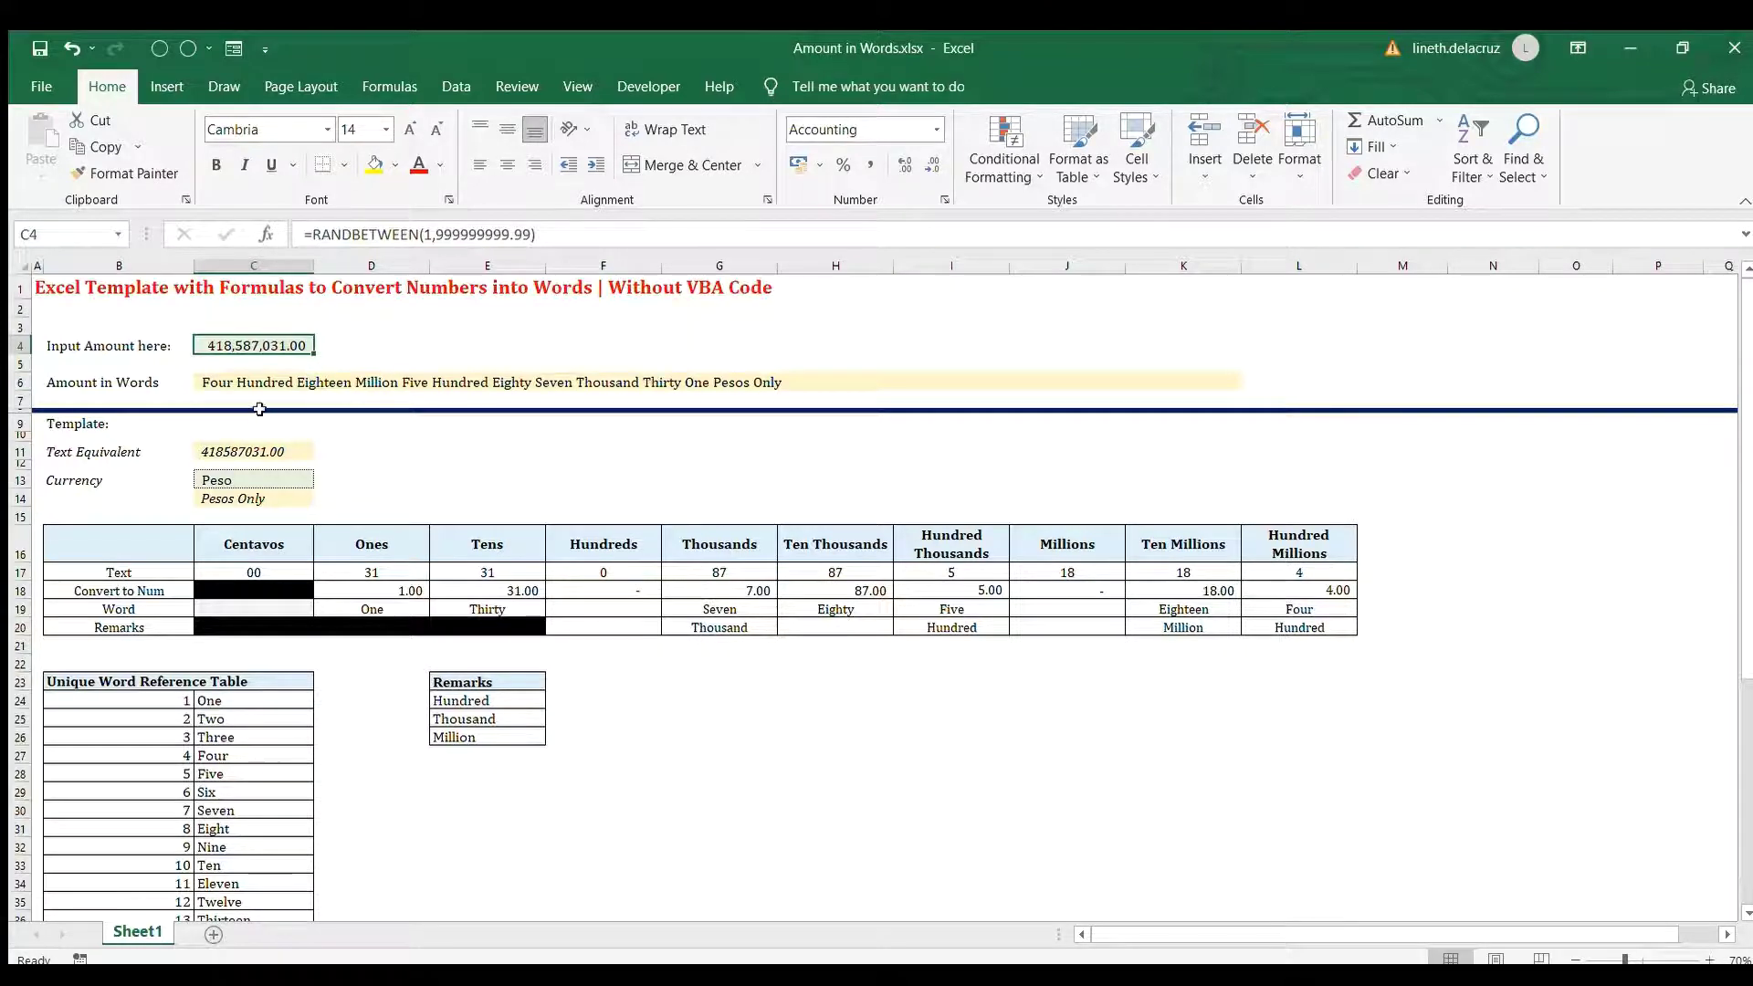
Recalculate the sheet repeatedly to test the amount in words against different random values in C4
{"action": "key", "text": "F9"}
{"action": "key", "text": "F9"}
{"action": "key", "text": "F9"}
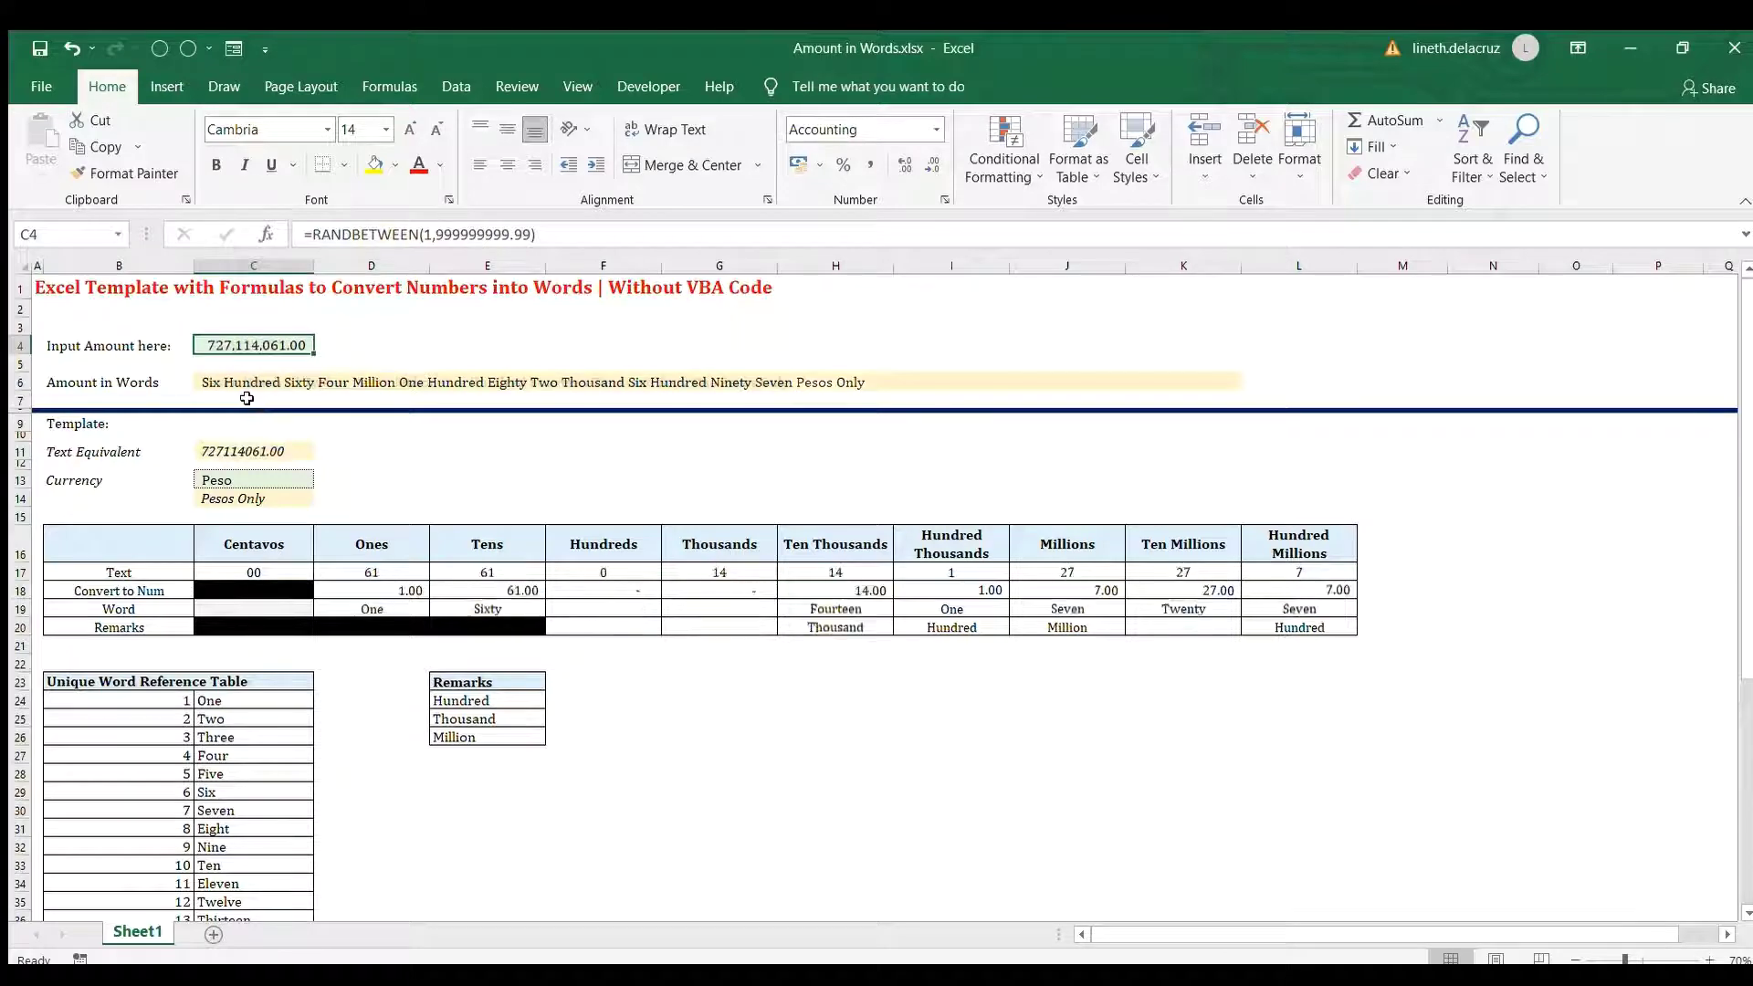
{"action": "key", "text": "F9"}
{"action": "key", "text": "F9"}
{"action": "key", "text": "F9"}
{"action": "key", "text": "F9"}
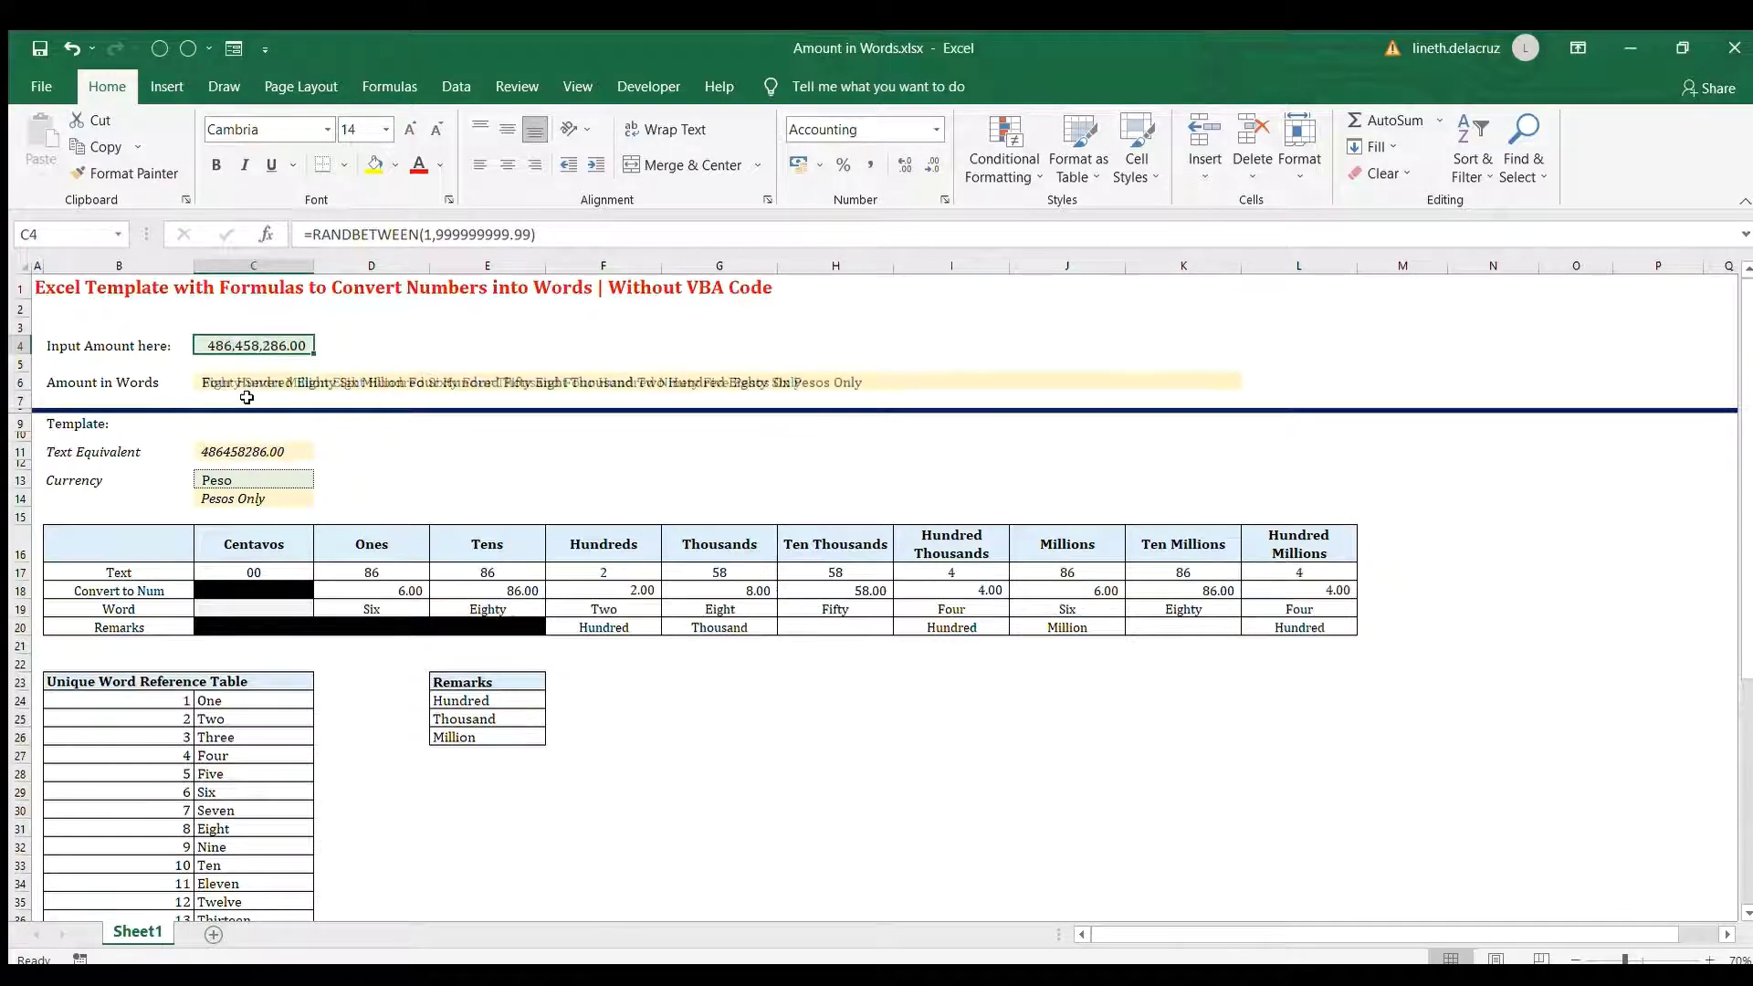
{"action": "key", "text": "F9"}
{"action": "key", "text": "F9"}
{"action": "key", "text": "F9"}
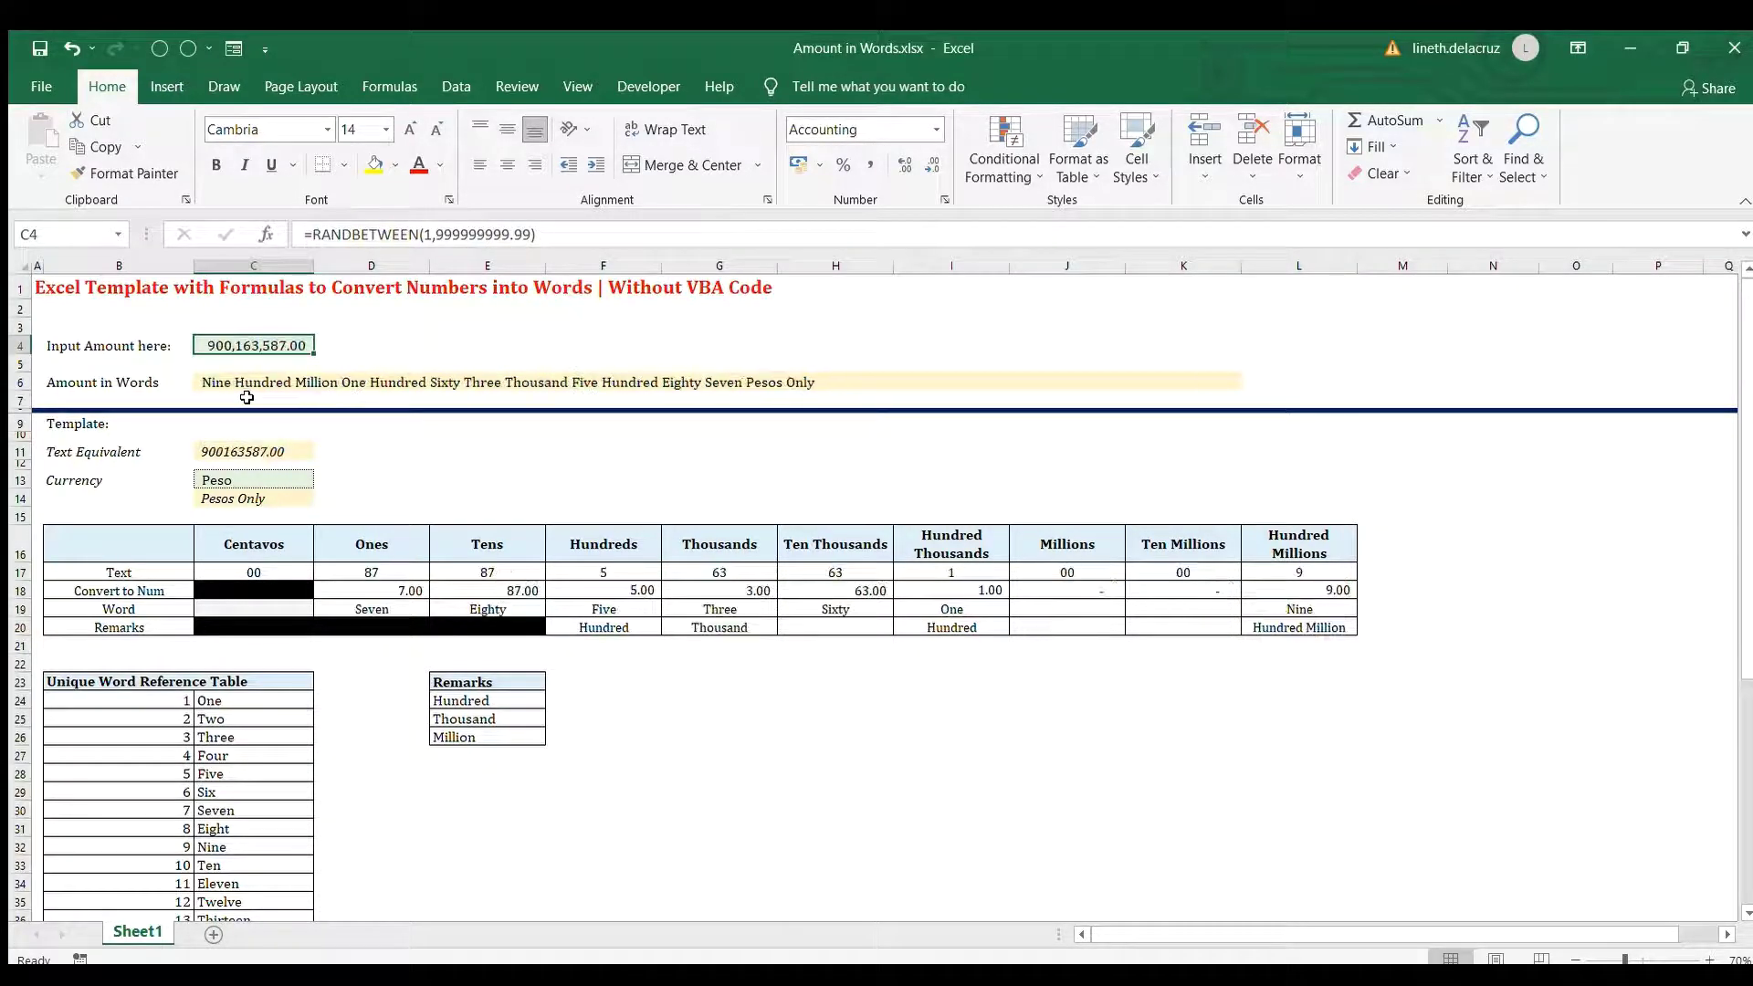
{"action": "key", "text": "F9"}
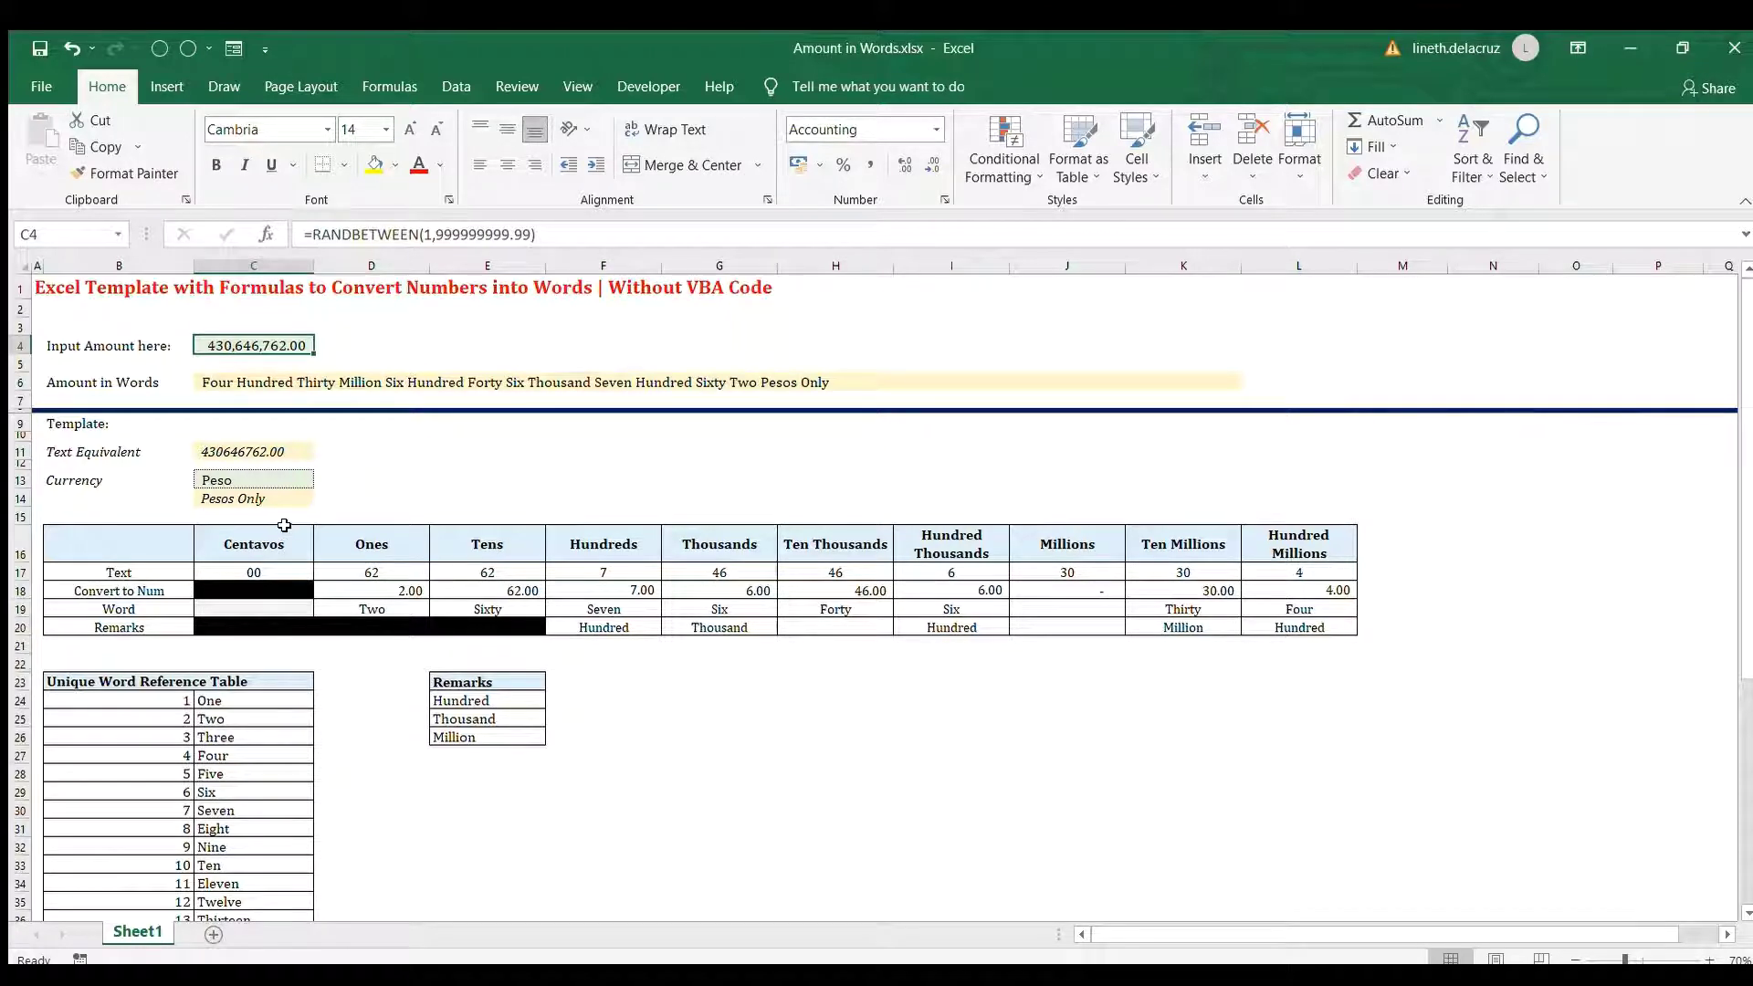
Review the Centavos and Ones column formulas for text, number conversion and word, and the final formula in C6
{"action": "left_click", "coordinate": [359, 574]}
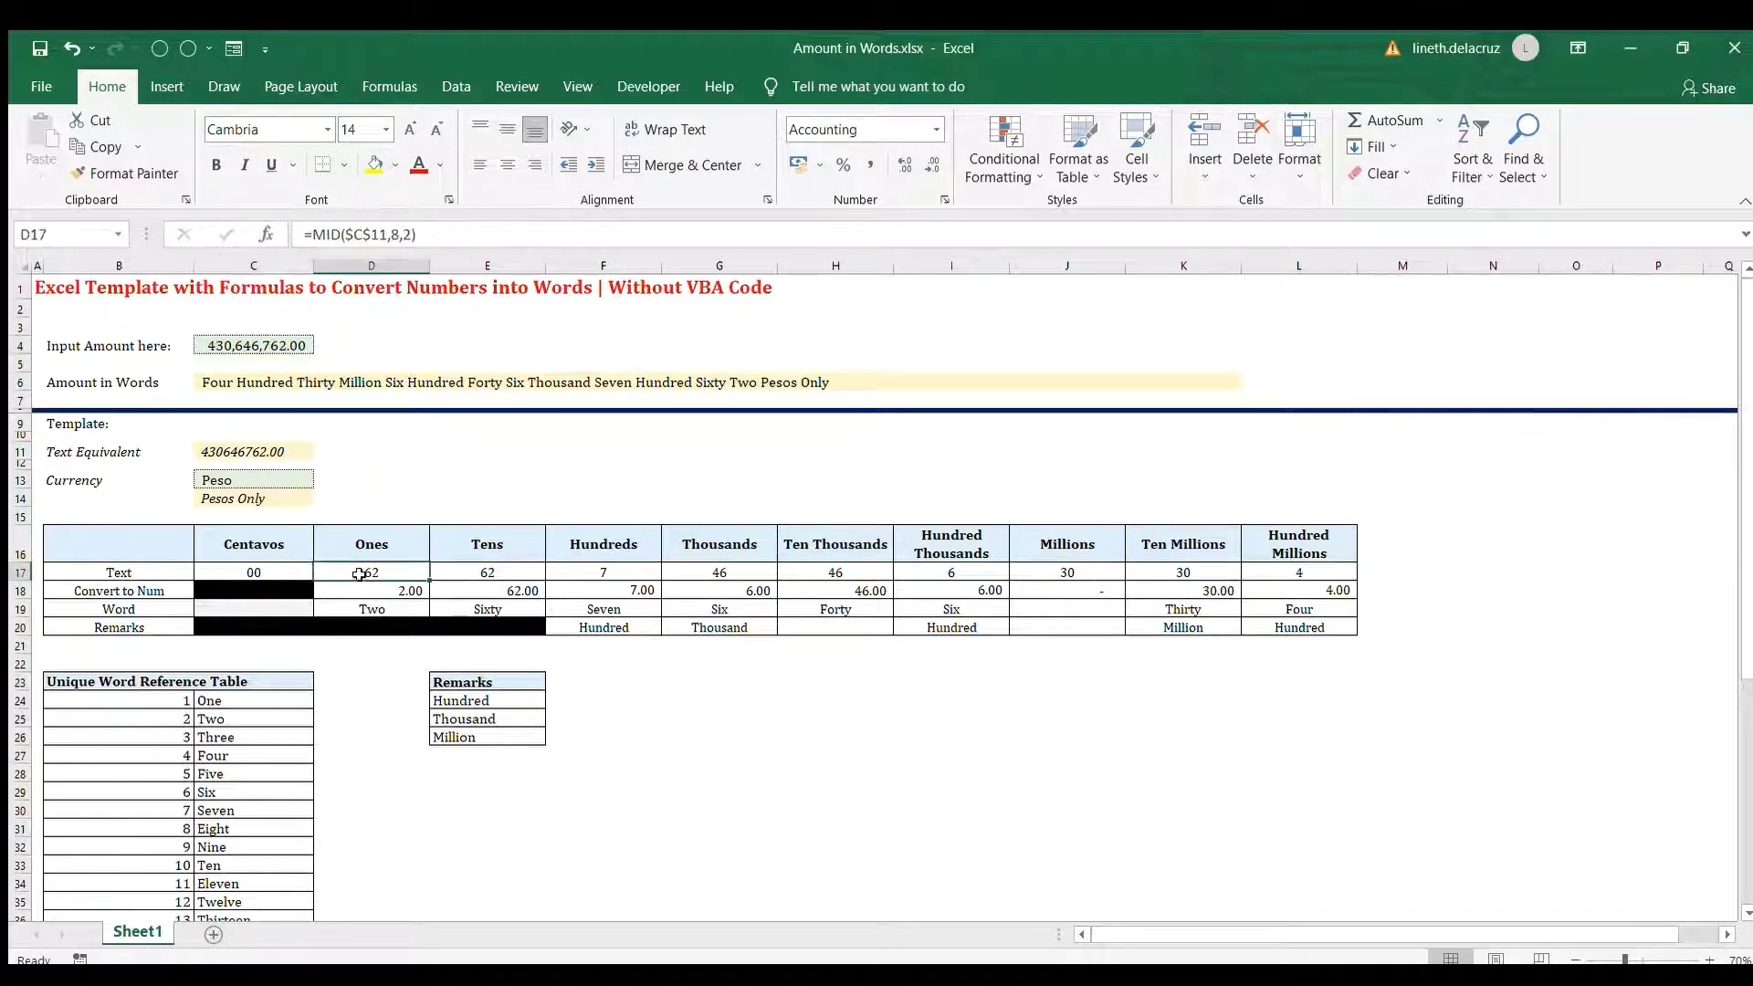
{"action": "left_click", "coordinate": [365, 592]}
{"action": "left_click", "coordinate": [256, 559]}
{"action": "left_click", "coordinate": [284, 585]}
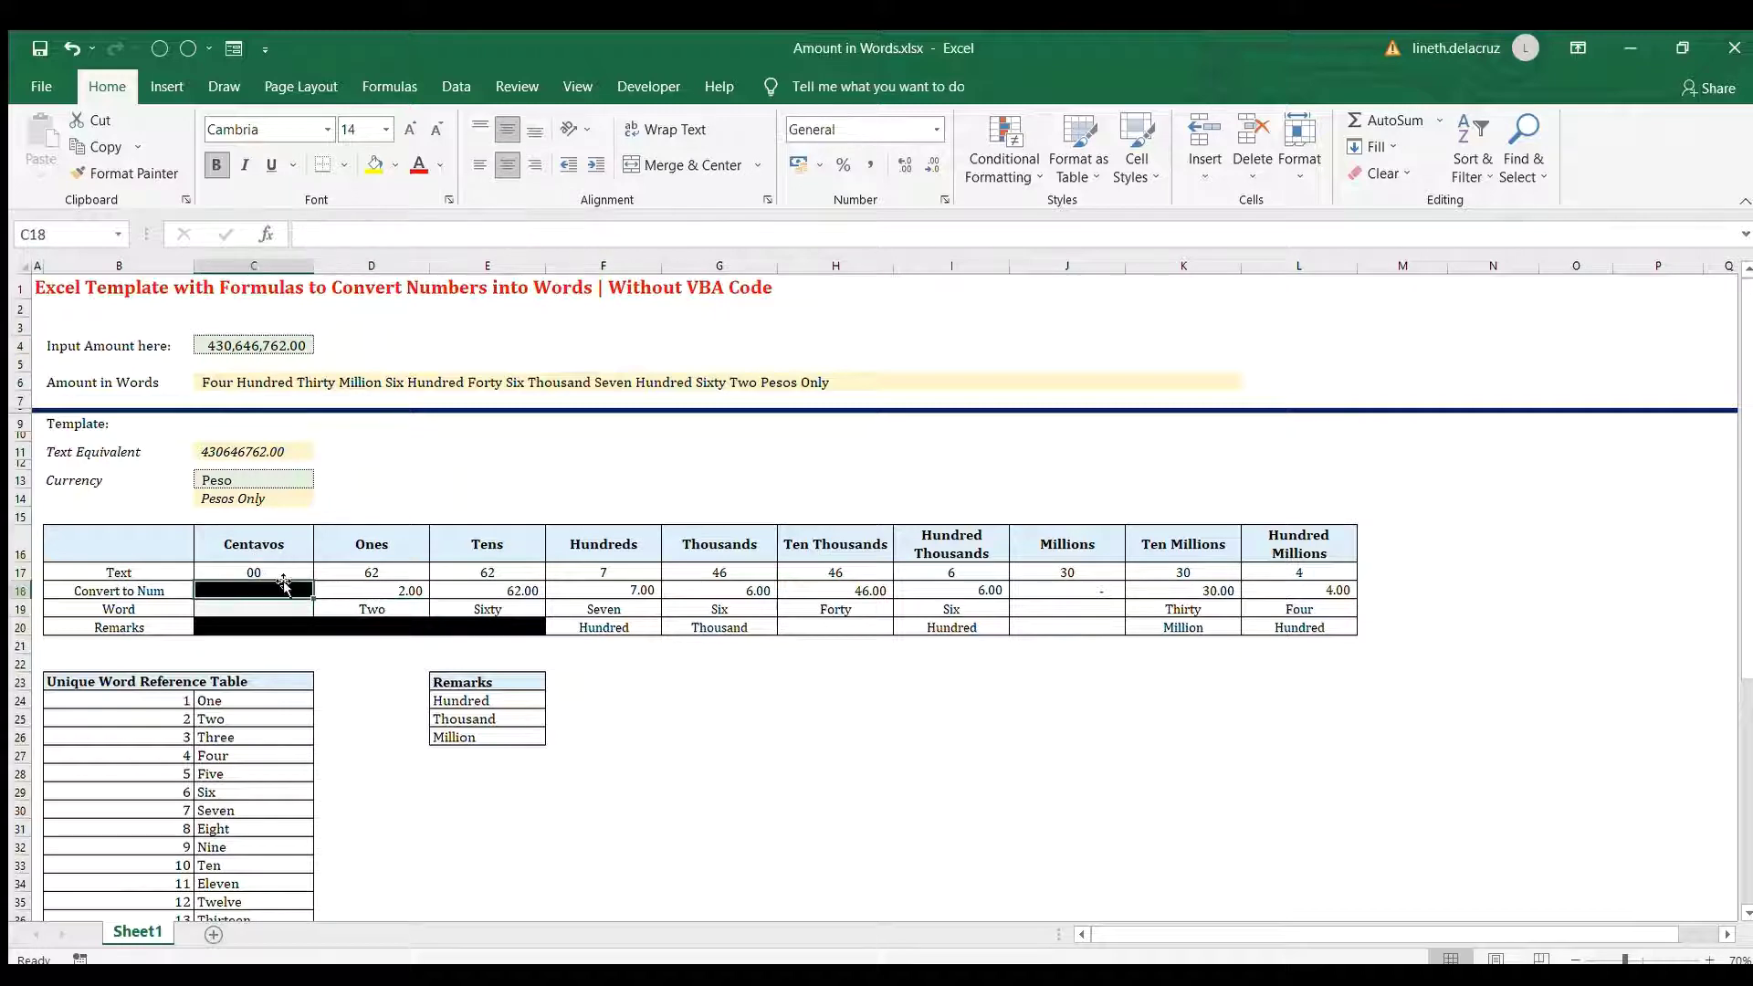
{"action": "left_click", "coordinate": [278, 573]}
{"action": "left_click", "coordinate": [370, 587]}
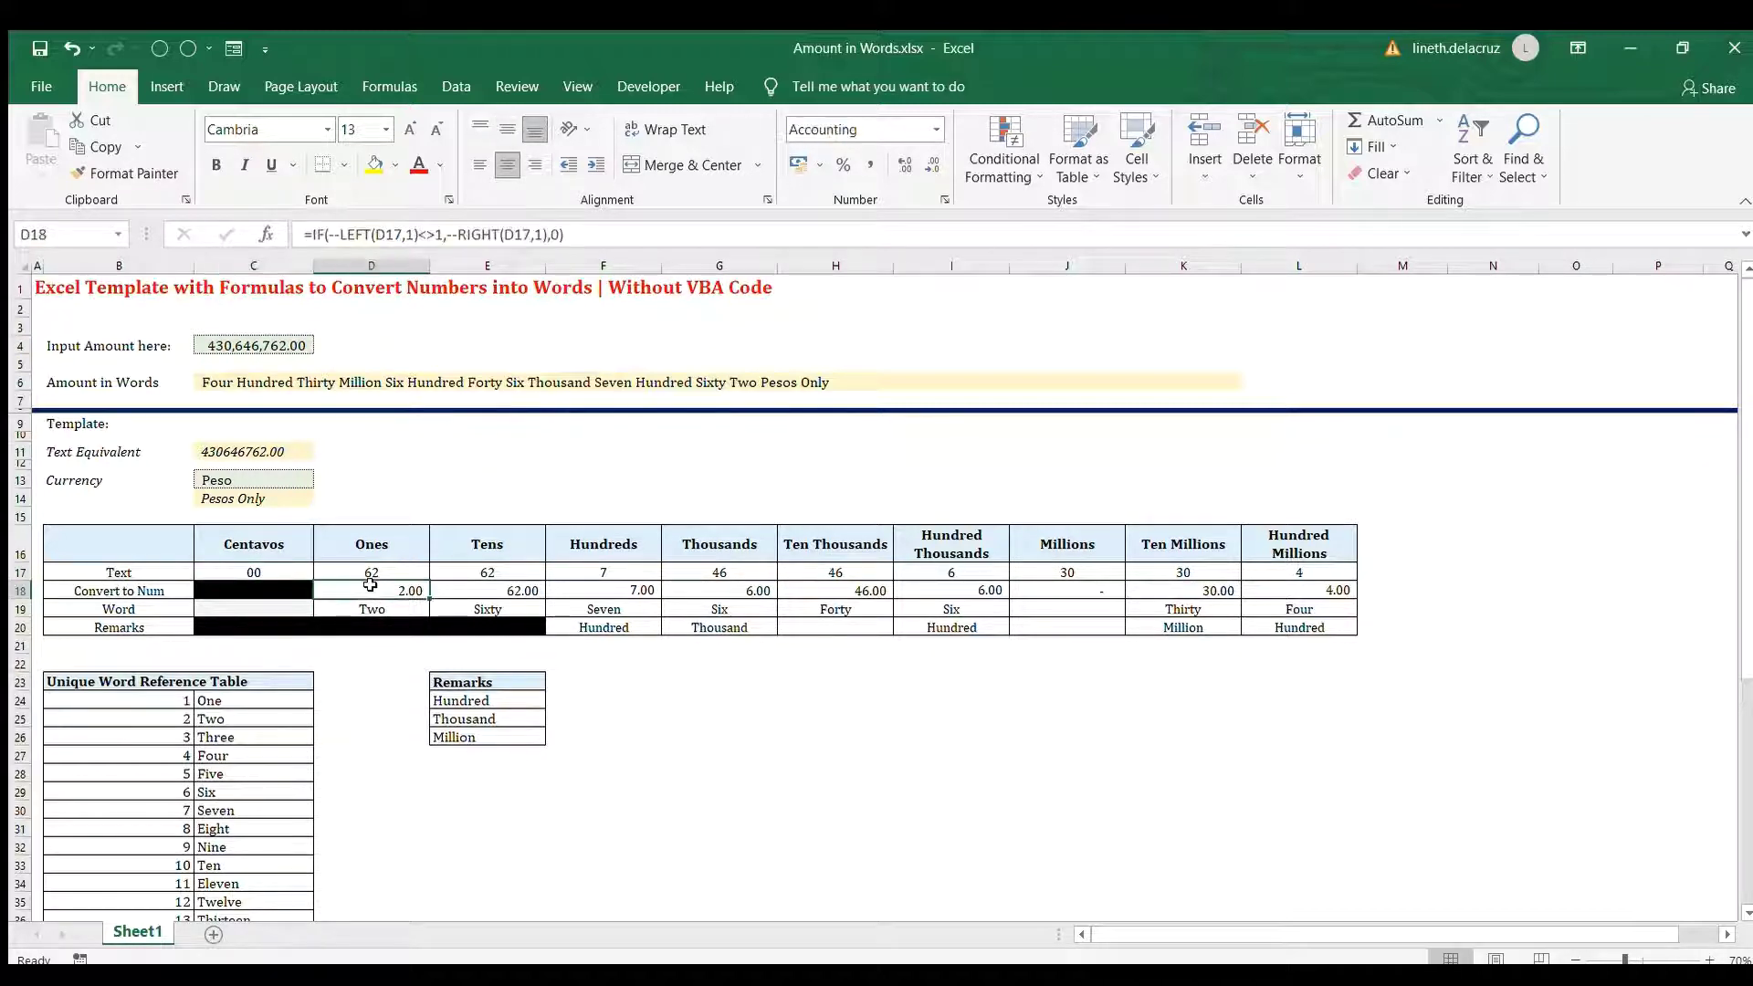
{"action": "left_click", "coordinate": [389, 608]}
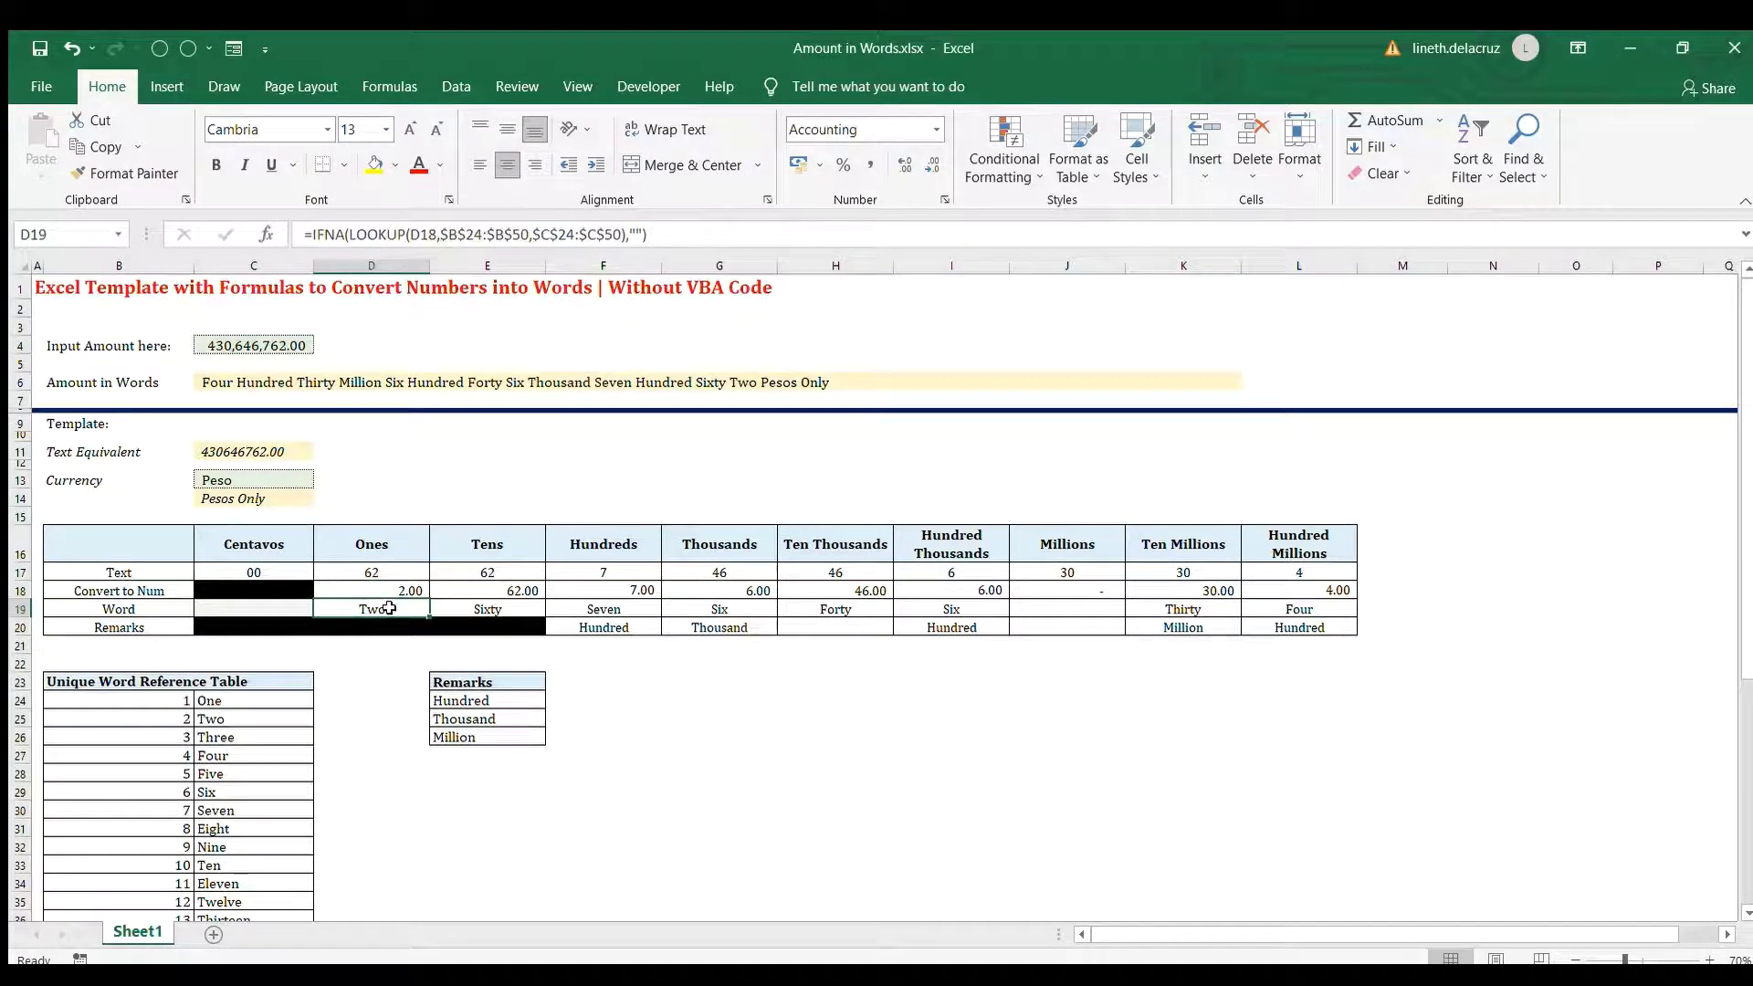
{"action": "left_click", "coordinate": [223, 384]}
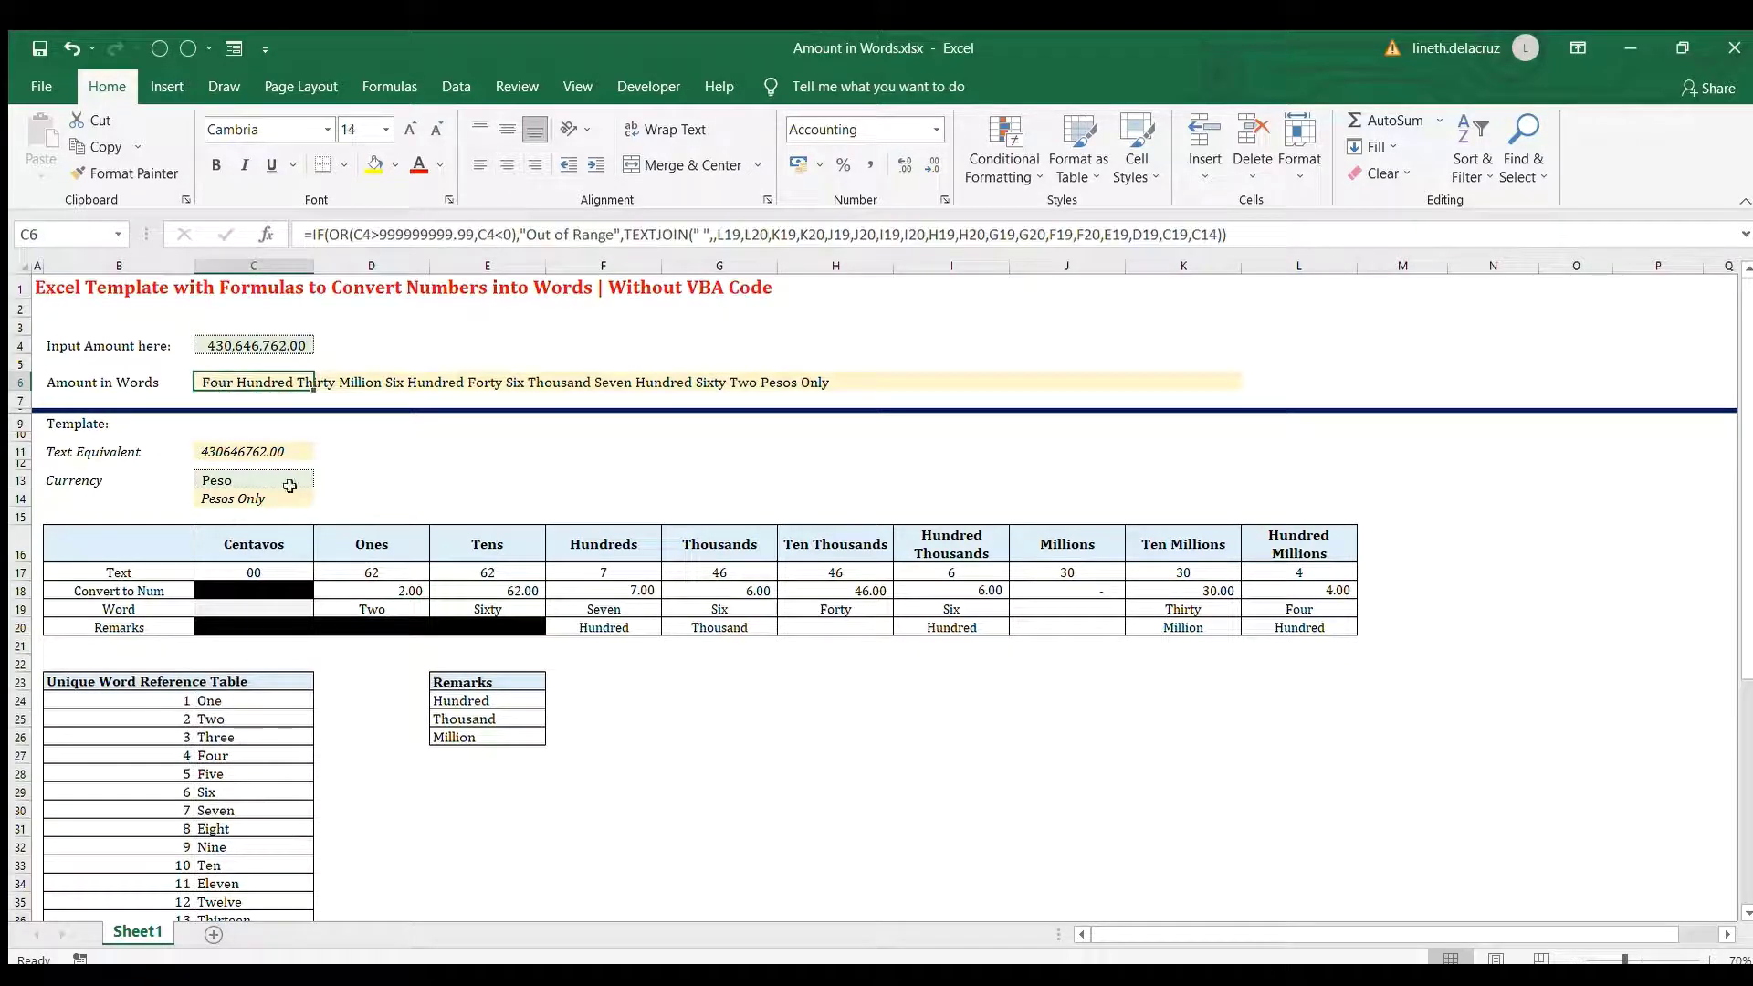